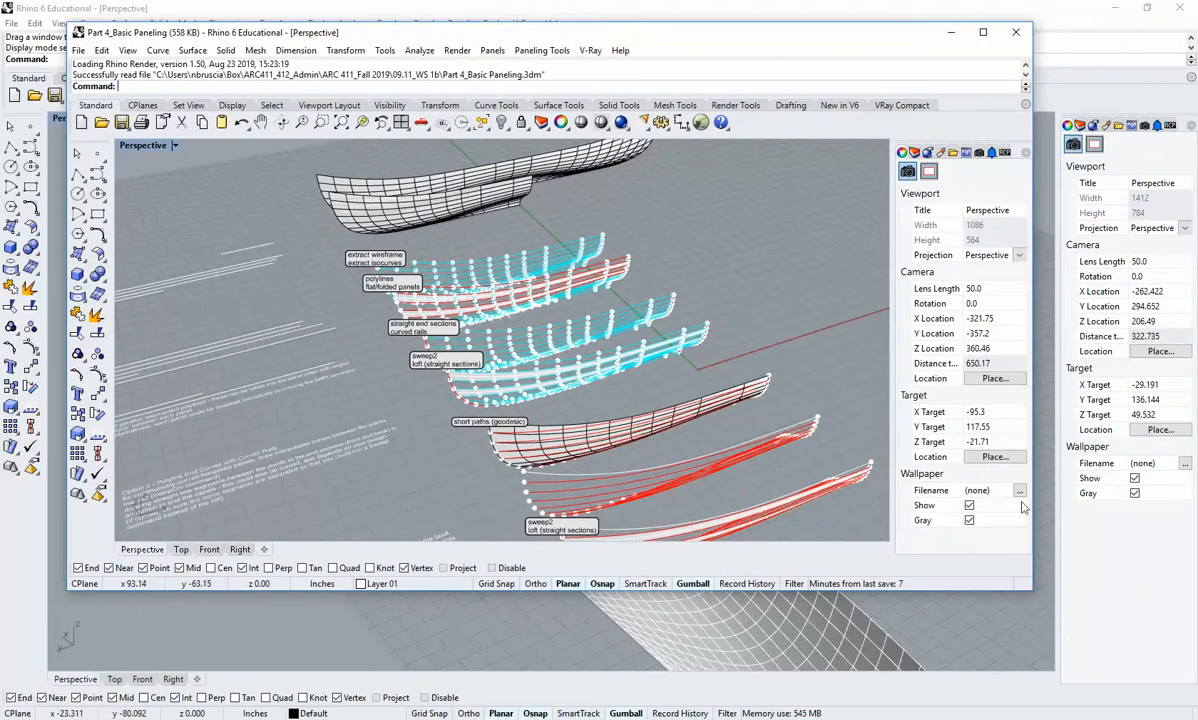
Enlarge the Part 4_Basic Paneling window and examine the extracted wireframe and polyline flat-panel hull examples.
{"action": "left_click_drag", "start_coordinate": [1033, 590], "coordinate": [1141, 686]}
{"action": "scroll", "coordinate": [430, 320], "scroll_direction": "up", "scroll_amount": 5}
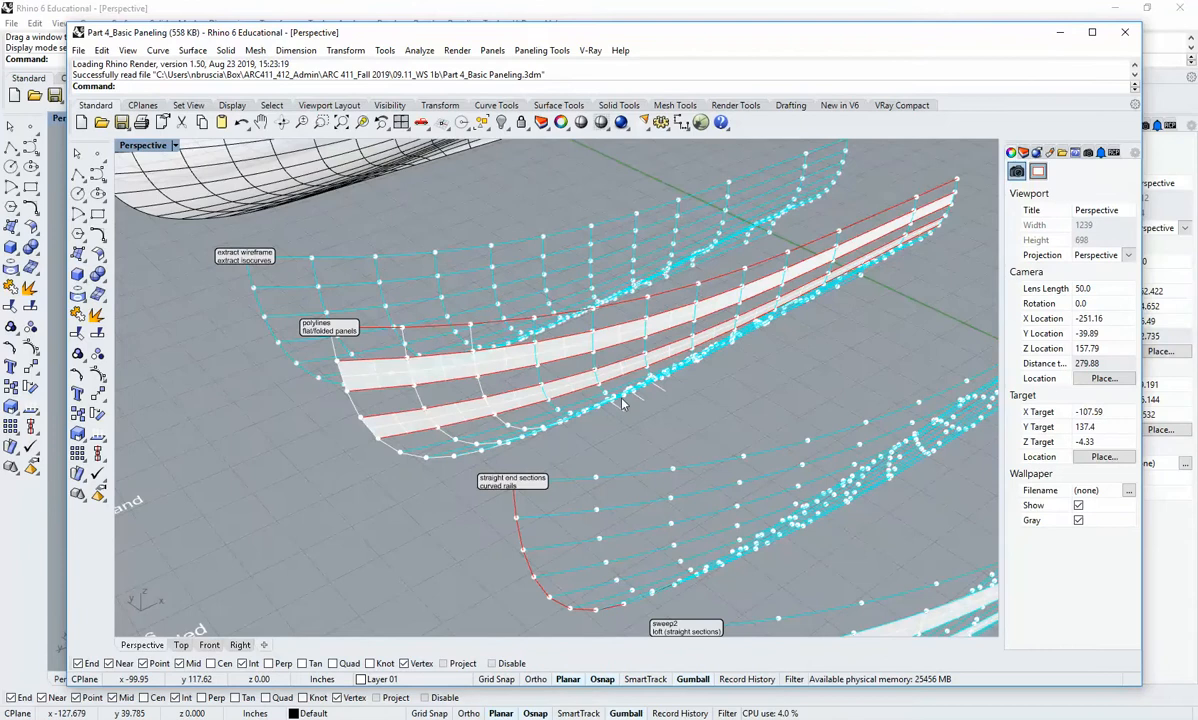
{"action": "right_click_drag", "start_coordinate": [843, 240], "coordinate": [600, 259]}
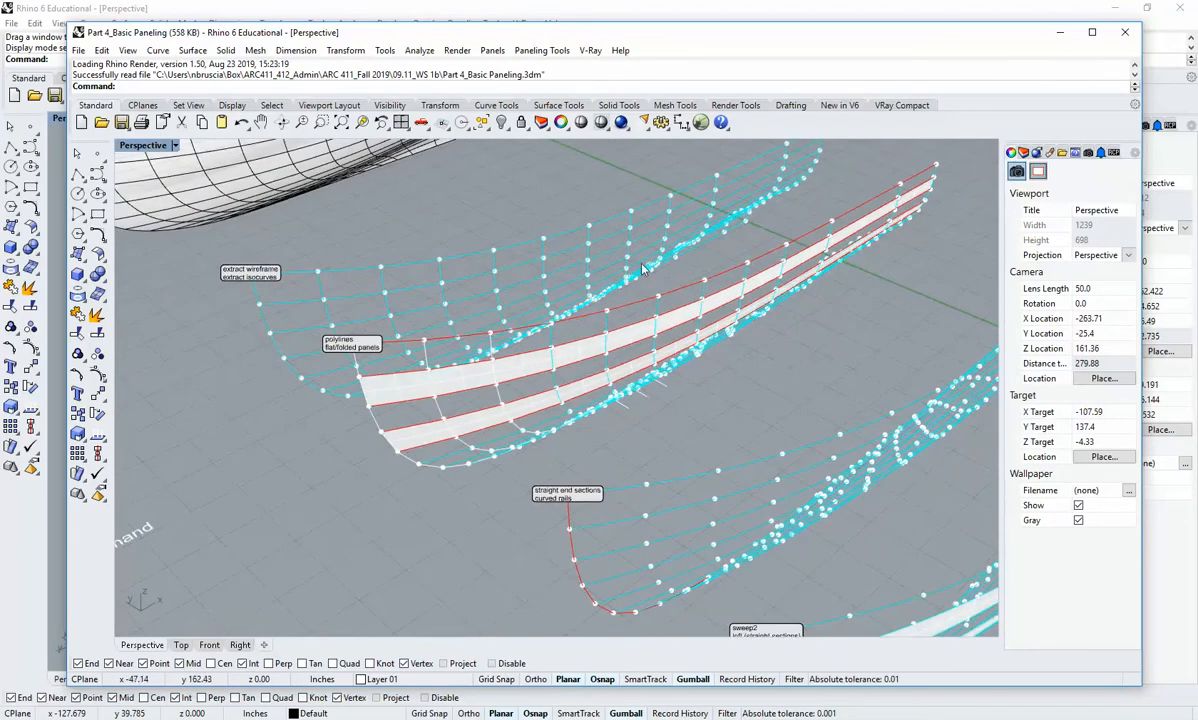
{"action": "right_click_drag", "start_coordinate": [730, 376], "coordinate": [586, 371], "text": "shift"}
{"action": "scroll", "coordinate": [586, 371], "scroll_direction": "down", "scroll_amount": 4}
{"action": "right_click_drag", "start_coordinate": [710, 540], "coordinate": [426, 311], "text": "shift"}
{"action": "right_click_drag", "start_coordinate": [350, 297], "coordinate": [397, 338], "text": "shift"}
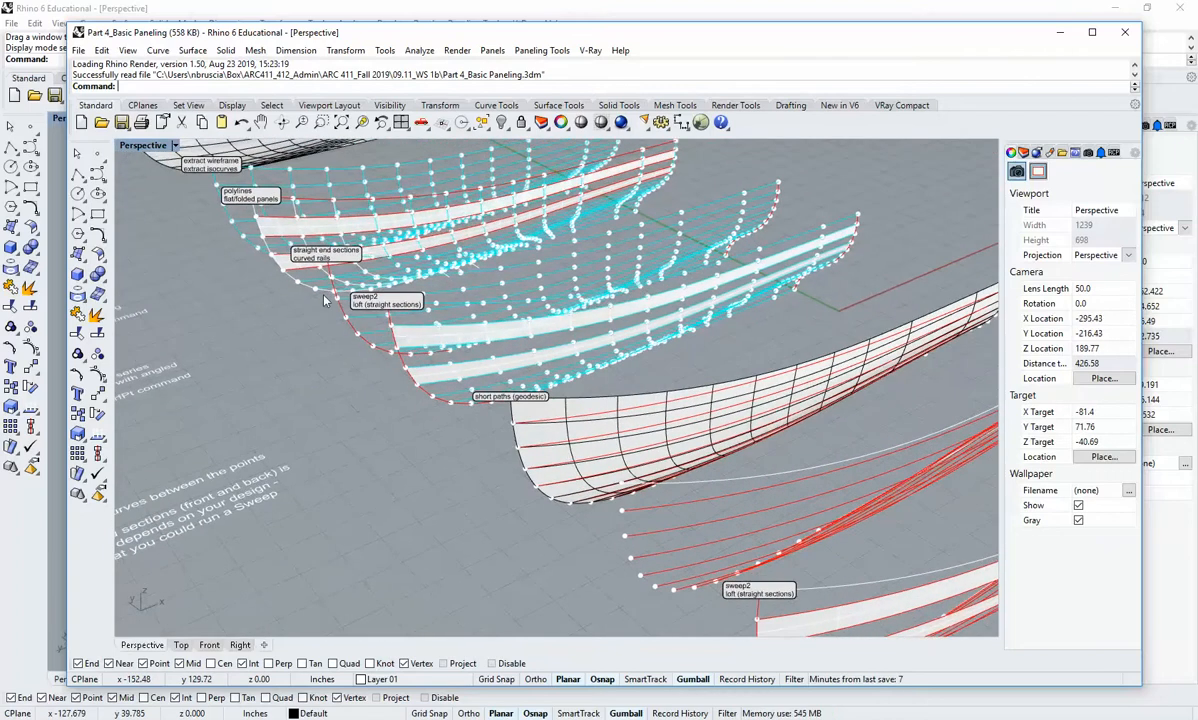
{"action": "right_click_drag", "start_coordinate": [235, 250], "coordinate": [277, 268]}
{"action": "scroll", "coordinate": [240, 228], "scroll_direction": "up", "scroll_amount": 4}
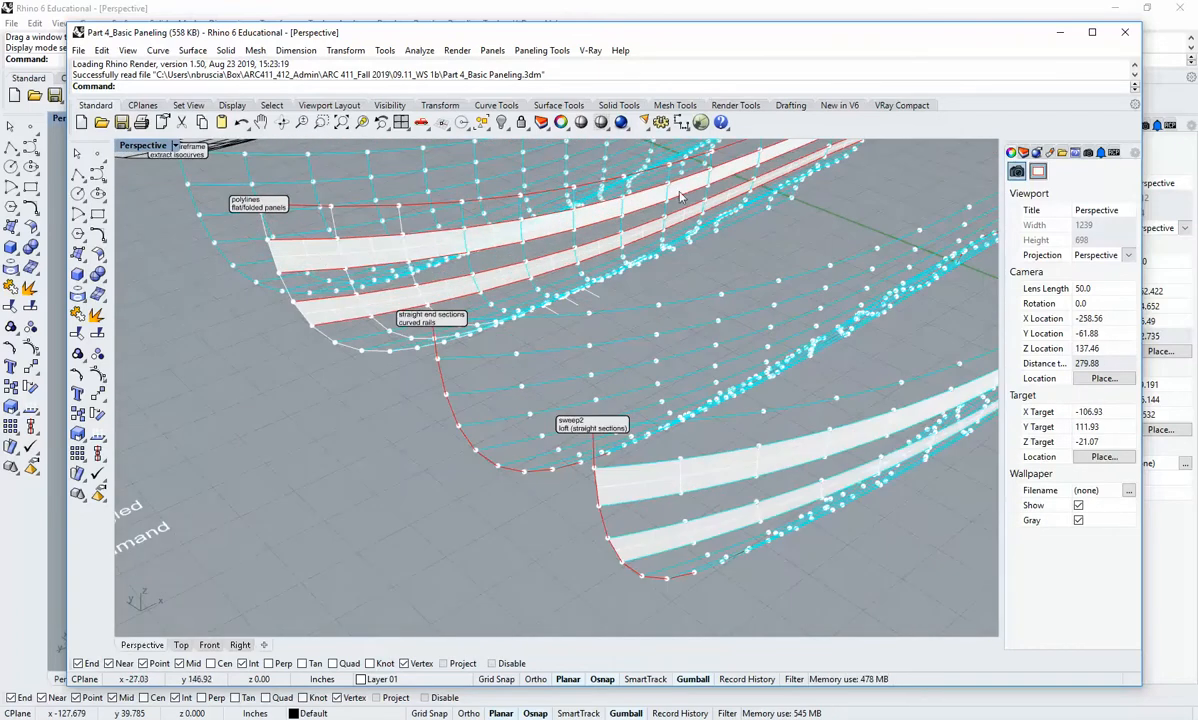
Examine the hull examples with straight end sections and curved rails, and the sweep2 and loft strips beside them.
{"action": "right_click_drag", "start_coordinate": [553, 381], "coordinate": [293, 180], "text": "shift"}
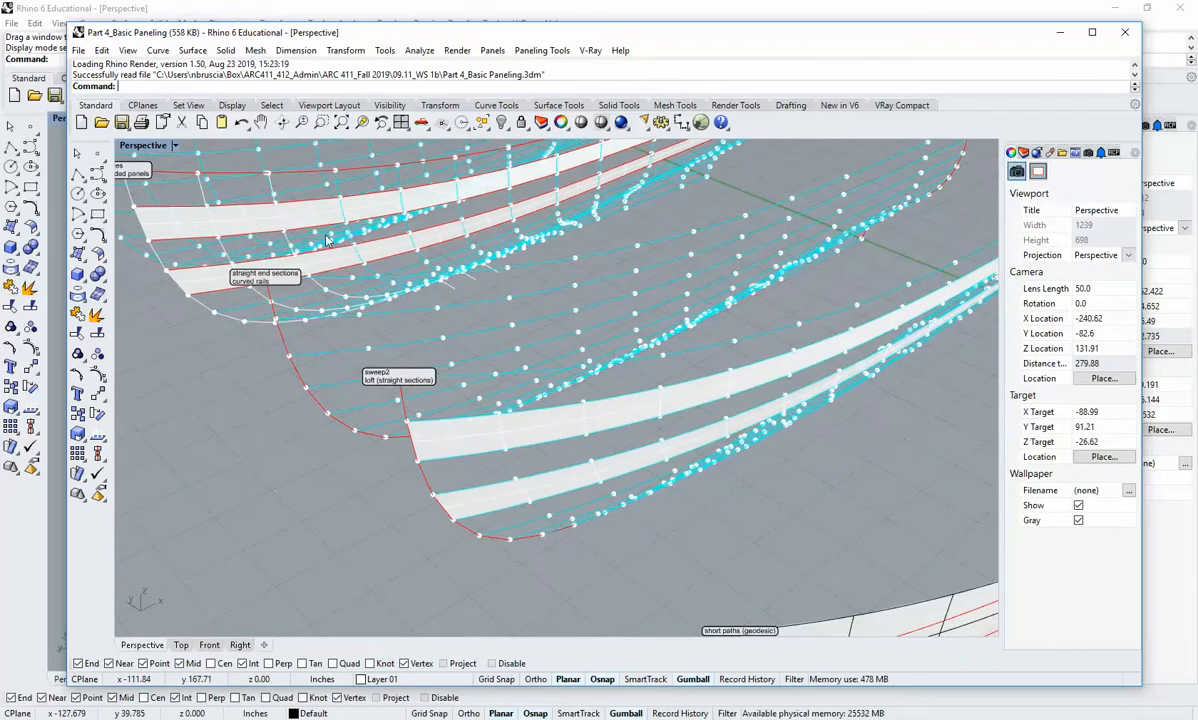
{"action": "right_click_drag", "start_coordinate": [315, 325], "coordinate": [292, 212], "text": "shift"}
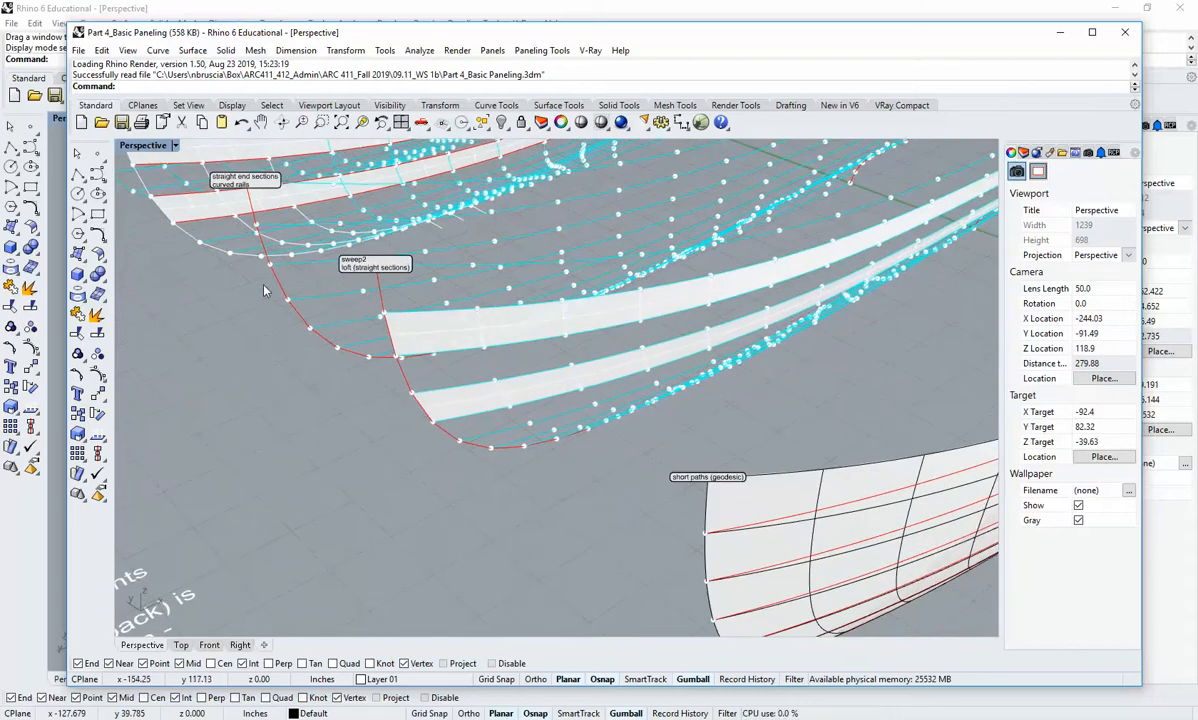
{"action": "right_click_drag", "start_coordinate": [264, 290], "coordinate": [272, 303]}
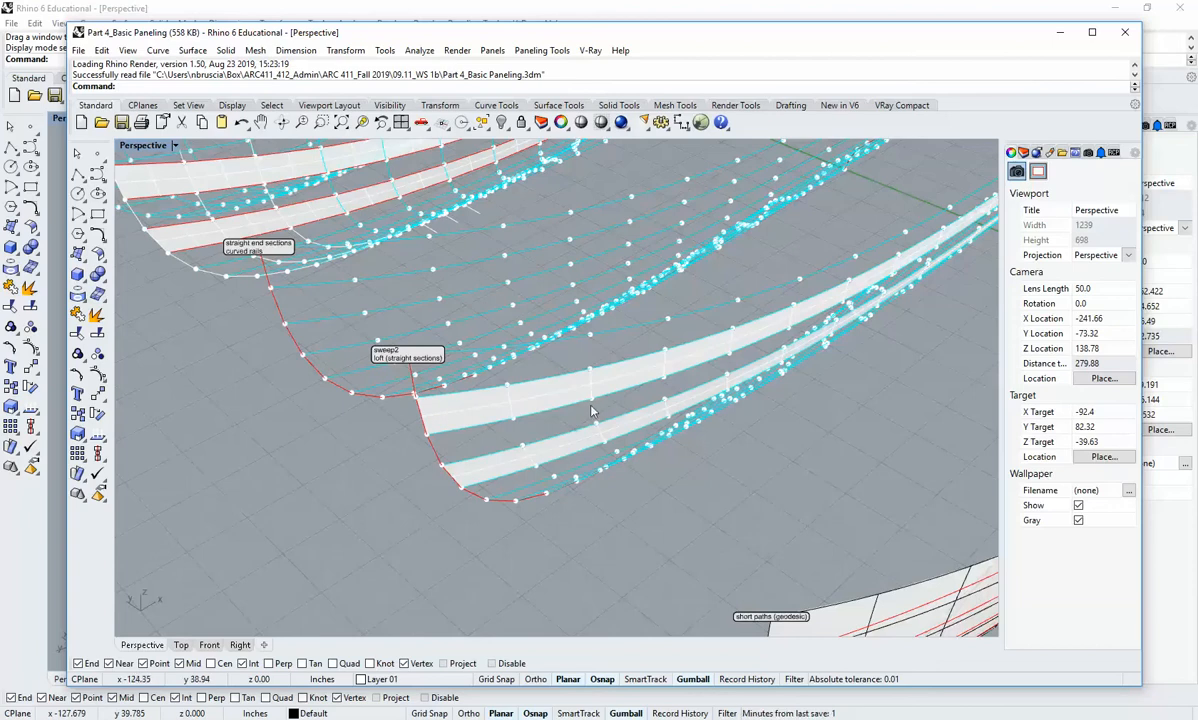
{"action": "right_click_drag", "start_coordinate": [590, 404], "coordinate": [536, 421], "text": "shift"}
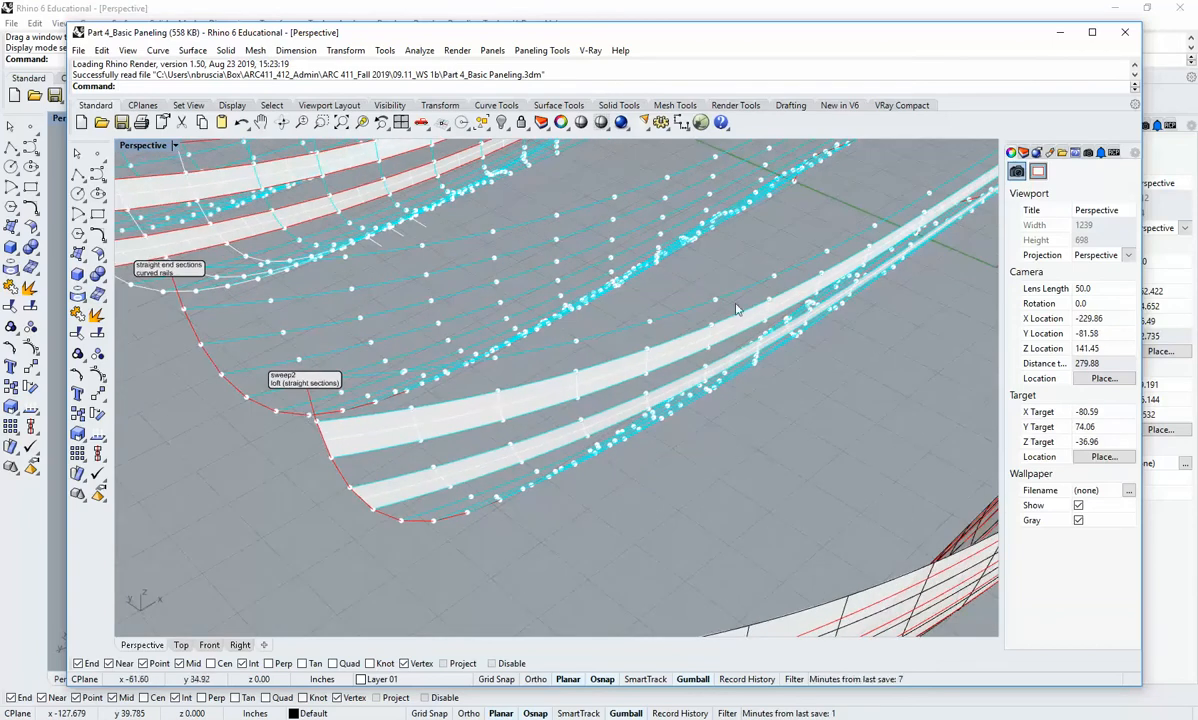
{"action": "scroll", "coordinate": [640, 428], "scroll_direction": "down", "scroll_amount": 4}
{"action": "right_click_drag", "start_coordinate": [650, 468], "coordinate": [470, 362], "text": "shift"}
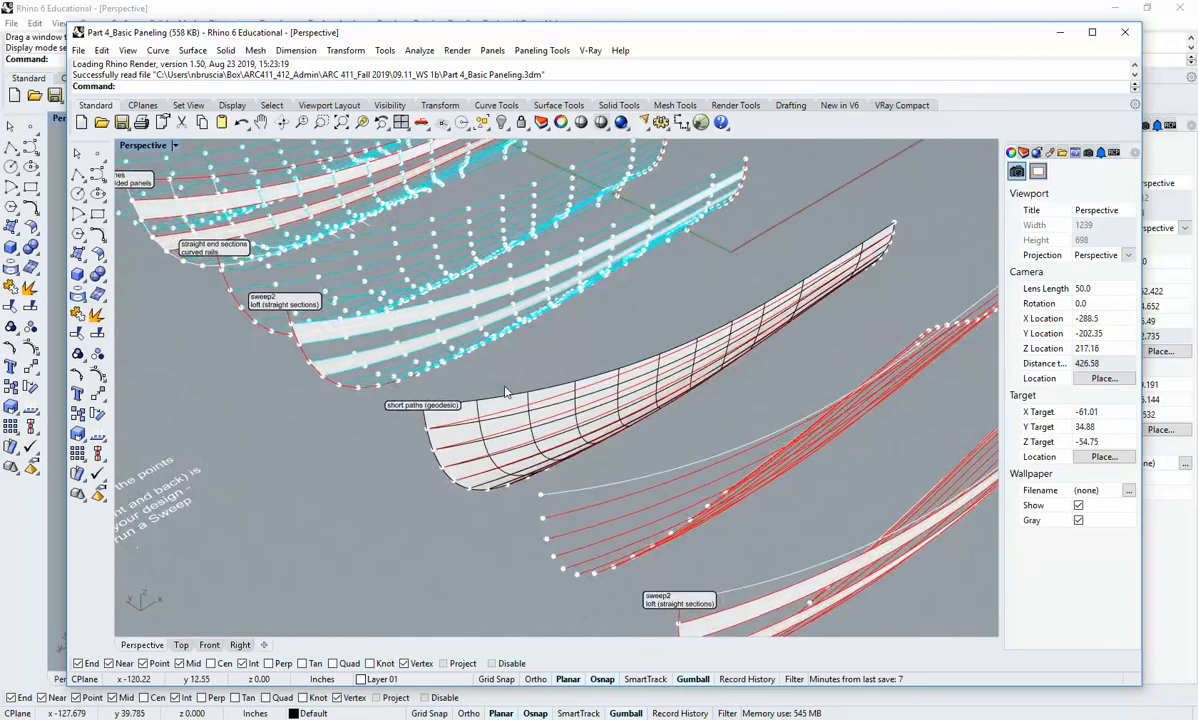
{"action": "right_click_drag", "start_coordinate": [383, 344], "coordinate": [414, 361], "text": "shift"}
{"action": "scroll", "coordinate": [344, 372], "scroll_direction": "up", "scroll_amount": 4}
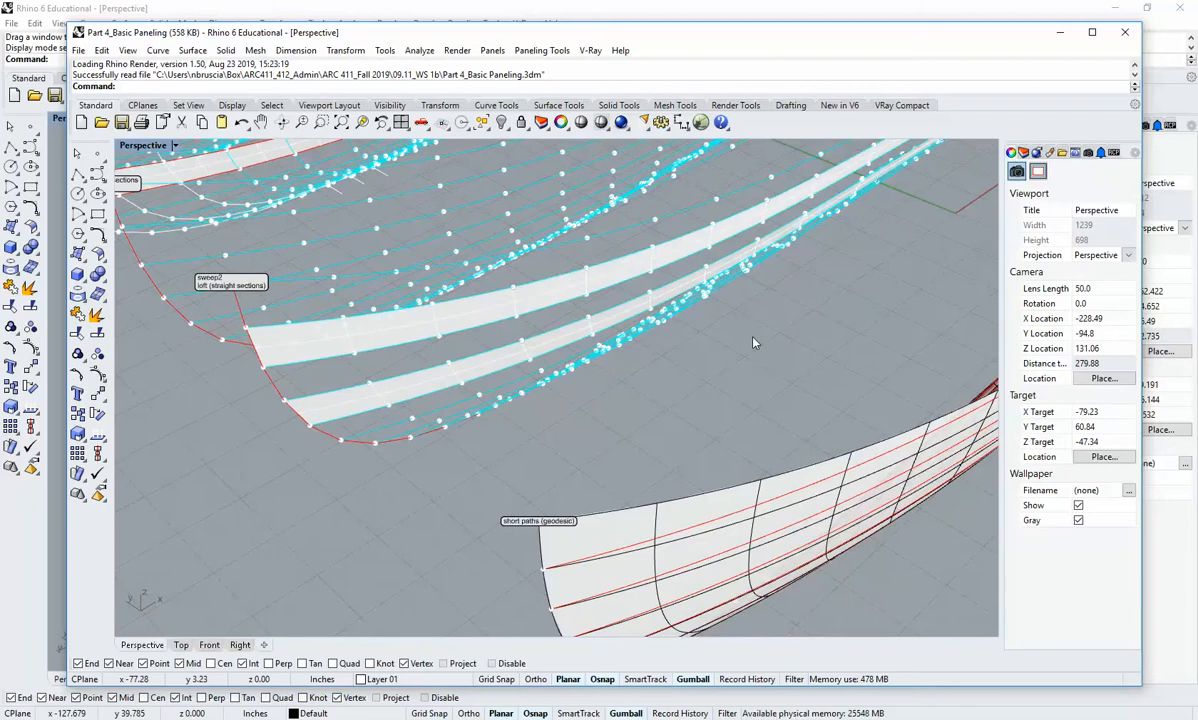
{"action": "scroll", "coordinate": [754, 342], "scroll_direction": "down", "scroll_amount": 4}
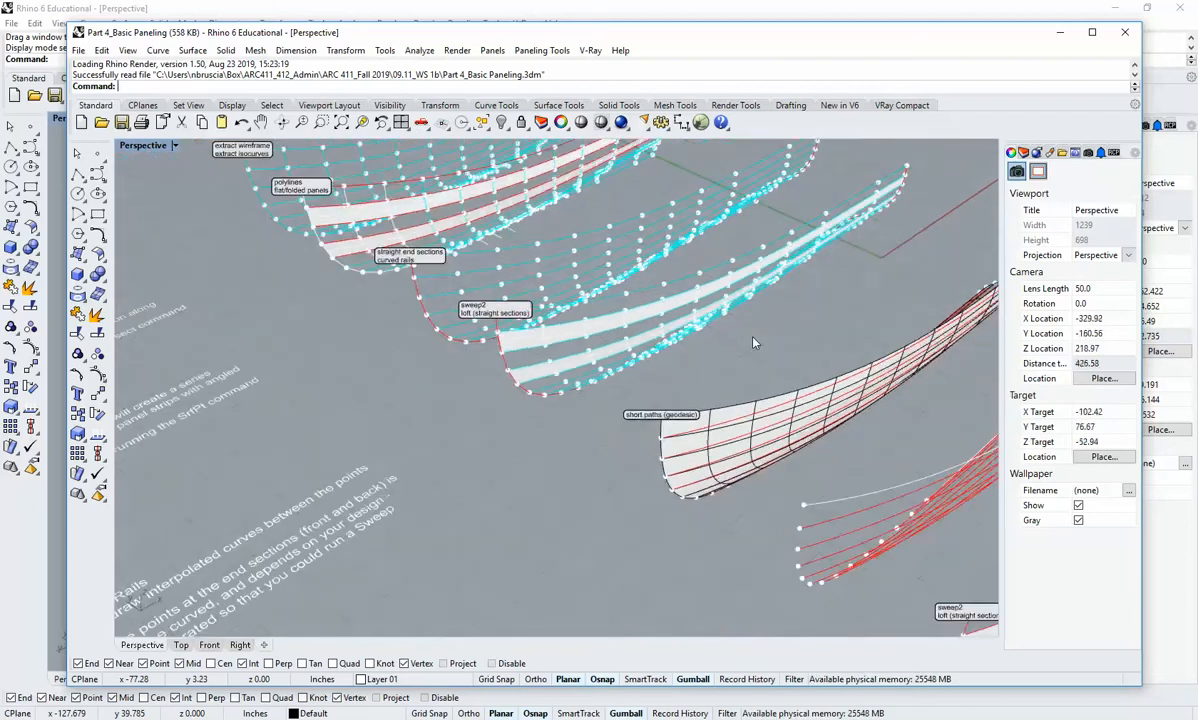
Examine the short paths (geodesic) hull example and the swept strips built from those paths.
{"action": "right_click_drag", "start_coordinate": [830, 532], "coordinate": [700, 498], "text": "shift"}
{"action": "right_click_drag", "start_coordinate": [700, 498], "coordinate": [662, 481]}
{"action": "scroll", "coordinate": [662, 481], "scroll_direction": "up", "scroll_amount": 2}
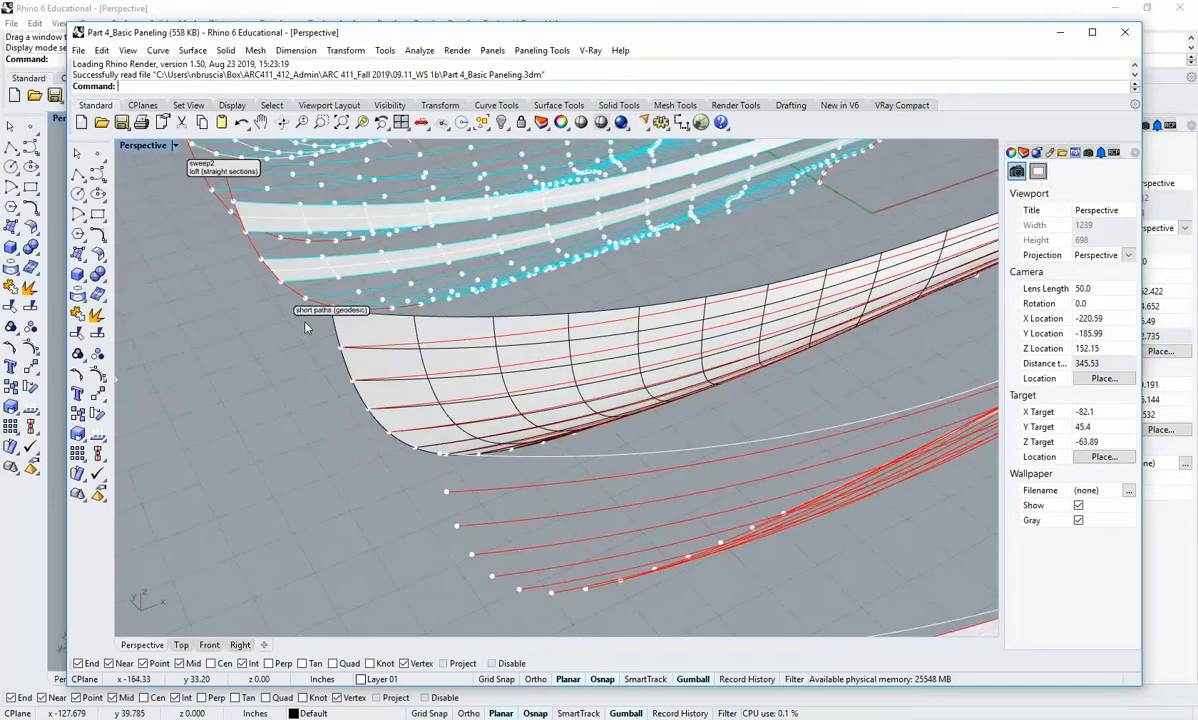
{"action": "right_click_drag", "start_coordinate": [840, 293], "coordinate": [585, 299], "text": "shift"}
{"action": "scroll", "coordinate": [582, 368], "scroll_direction": "down", "scroll_amount": 2}
{"action": "right_click_drag", "start_coordinate": [582, 368], "coordinate": [696, 266], "text": "shift"}
{"action": "right_click_drag", "start_coordinate": [642, 390], "coordinate": [580, 376]}
{"action": "scroll", "coordinate": [662, 344], "scroll_direction": "down", "scroll_amount": 4}
{"action": "right_click_drag", "start_coordinate": [580, 376], "coordinate": [602, 383]}
{"action": "scroll", "coordinate": [602, 383], "scroll_direction": "up", "scroll_amount": 4}
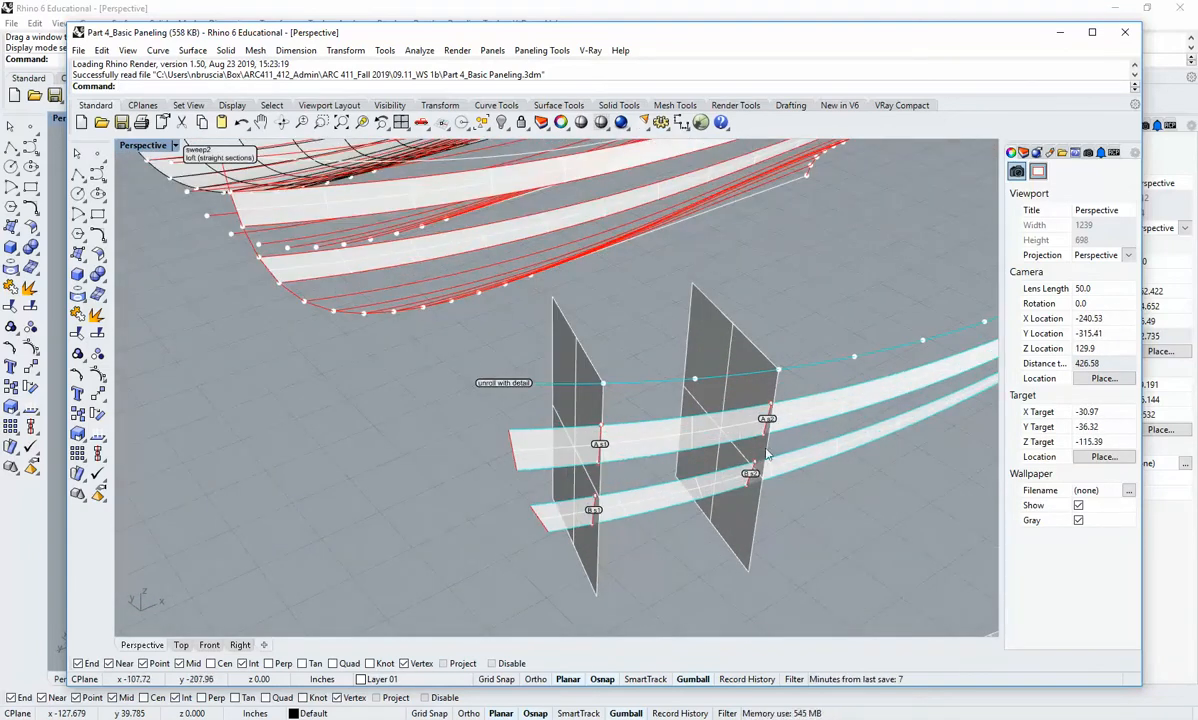
Inspect the unroll with detail example's labelled strips, cutting planes and flattened strip, and move the reference window away from the working model.
{"action": "scroll", "coordinate": [577, 467], "scroll_direction": "down", "scroll_amount": 4}
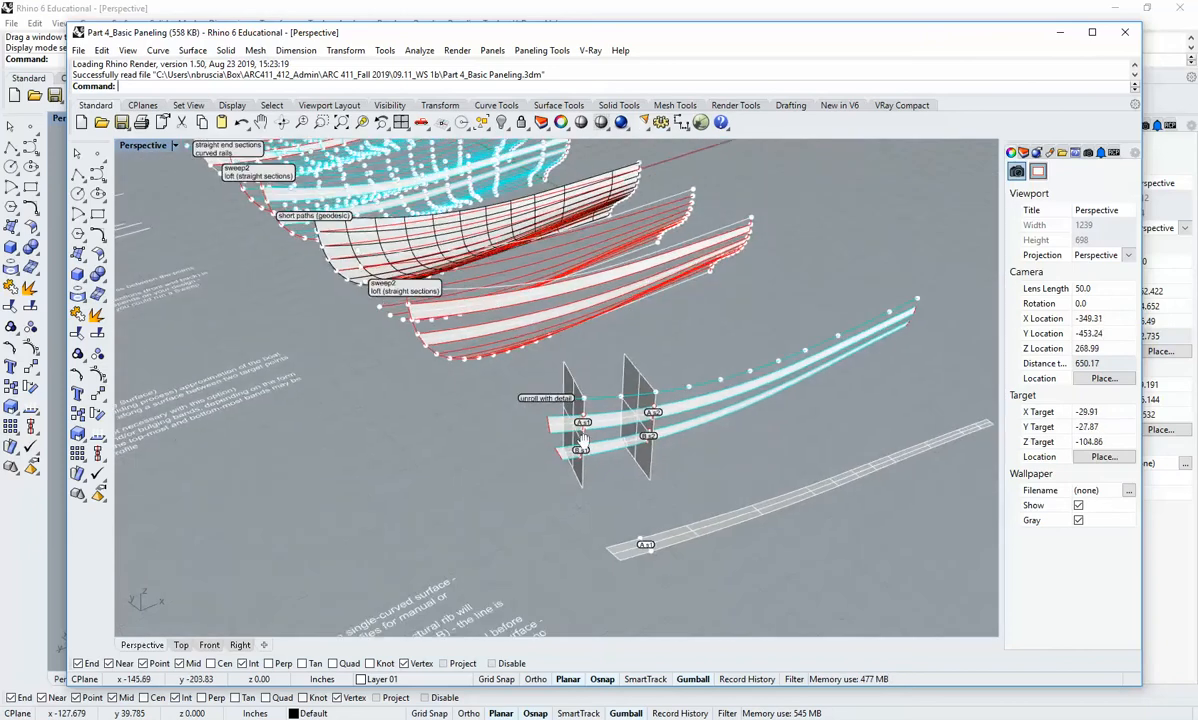
{"action": "scroll", "coordinate": [642, 545], "scroll_direction": "up", "scroll_amount": 4}
{"action": "left_click", "coordinate": [543, 298]}
{"action": "left_click", "coordinate": [545, 248], "text": "shift"}
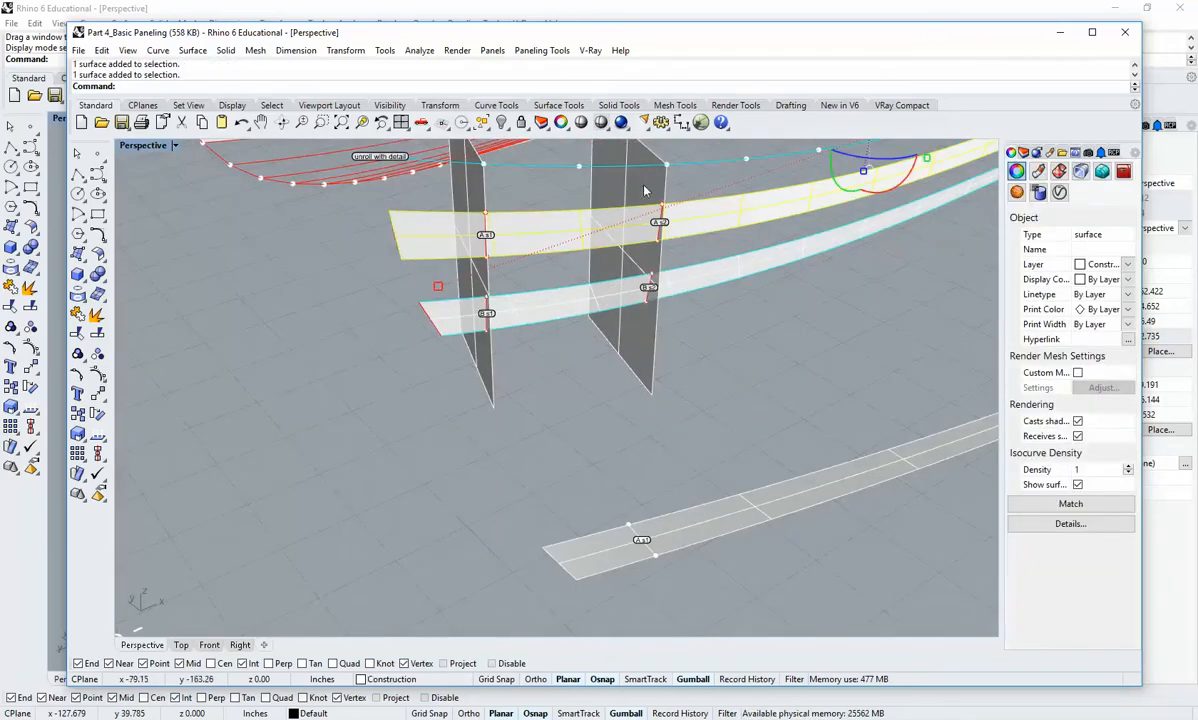
{"action": "left_click", "coordinate": [578, 428]}
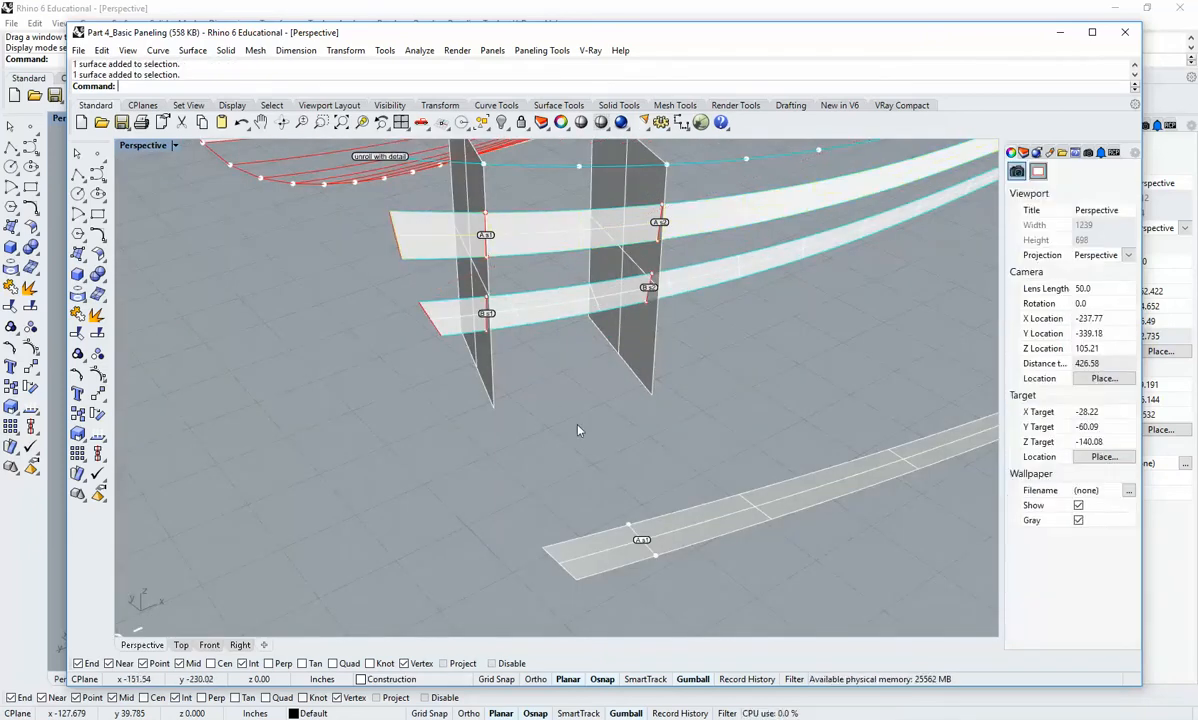
{"action": "left_click", "coordinate": [563, 312]}
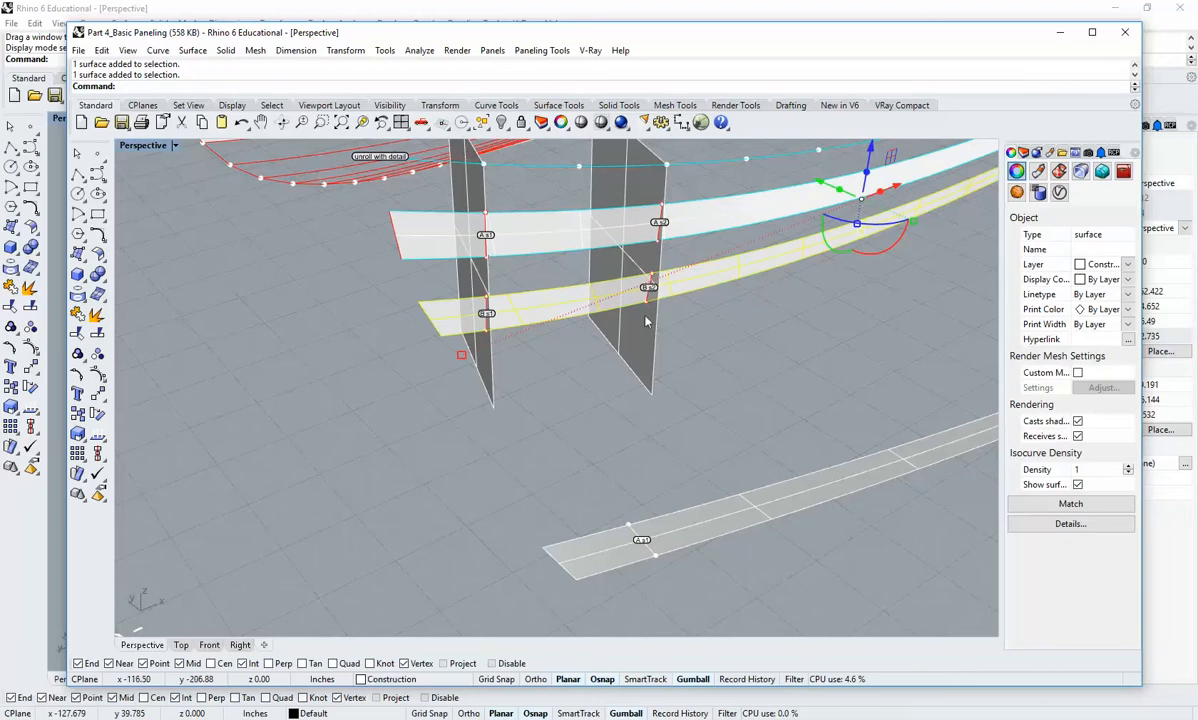
{"action": "left_click", "coordinate": [700, 446]}
{"action": "right_click_drag", "start_coordinate": [727, 583], "coordinate": [697, 508], "text": "shift"}
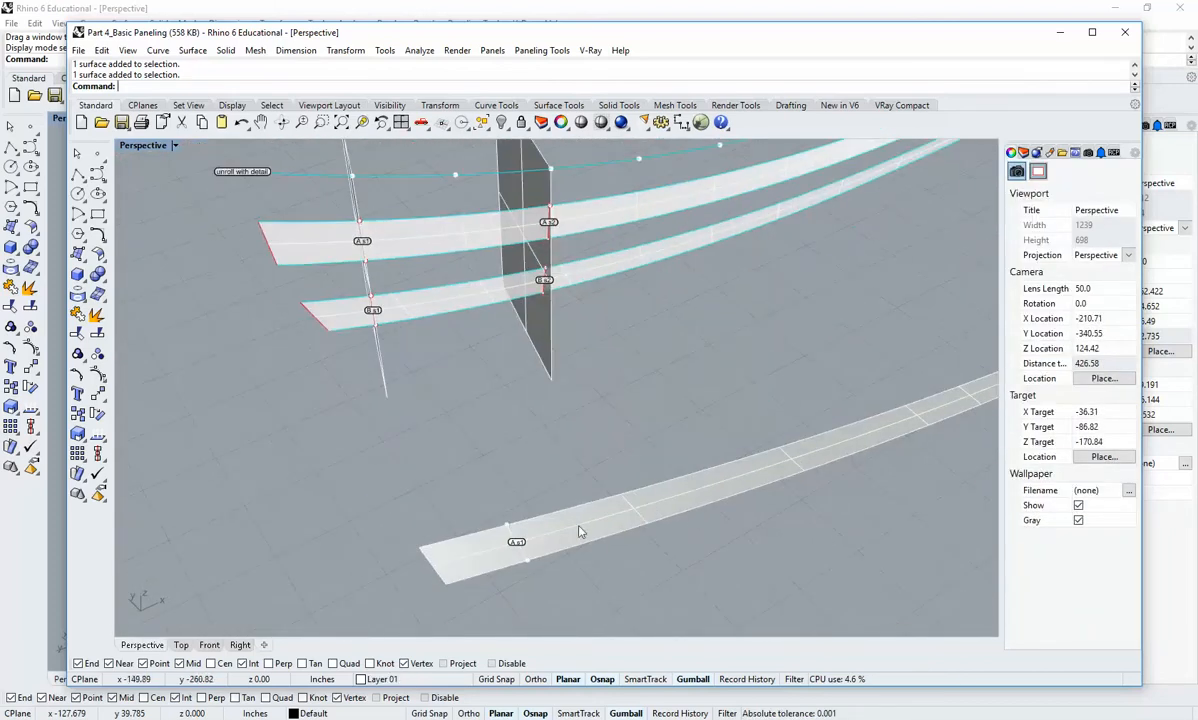
{"action": "scroll", "coordinate": [559, 558], "scroll_direction": "up", "scroll_amount": 4}
{"action": "scroll", "coordinate": [527, 563], "scroll_direction": "down", "scroll_amount": 2}
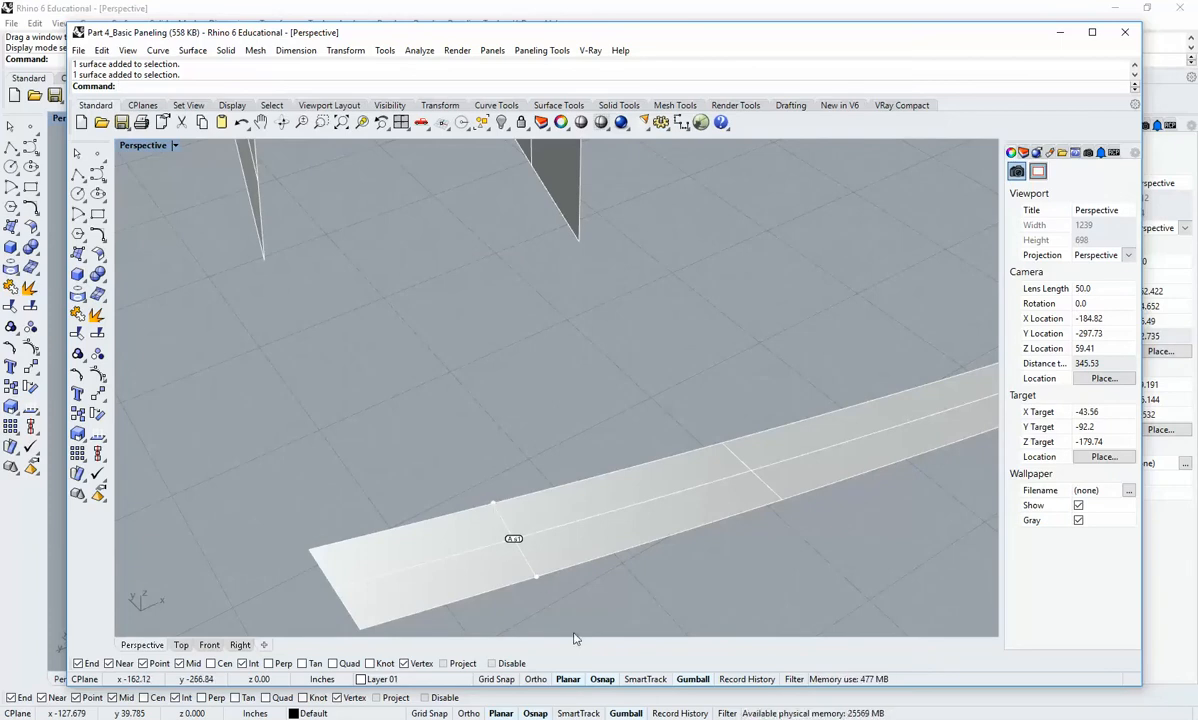
{"action": "mouse_move", "coordinate": [470, 318]}
{"action": "right_mouse_down", "text": "shift"}
{"action": "mouse_move", "coordinate": [490, 376]}
{"action": "mouse_move", "coordinate": [634, 522]}
{"action": "right_mouse_up", "text": "shift"}
{"action": "scroll", "coordinate": [490, 376], "scroll_direction": "down", "scroll_amount": 6}
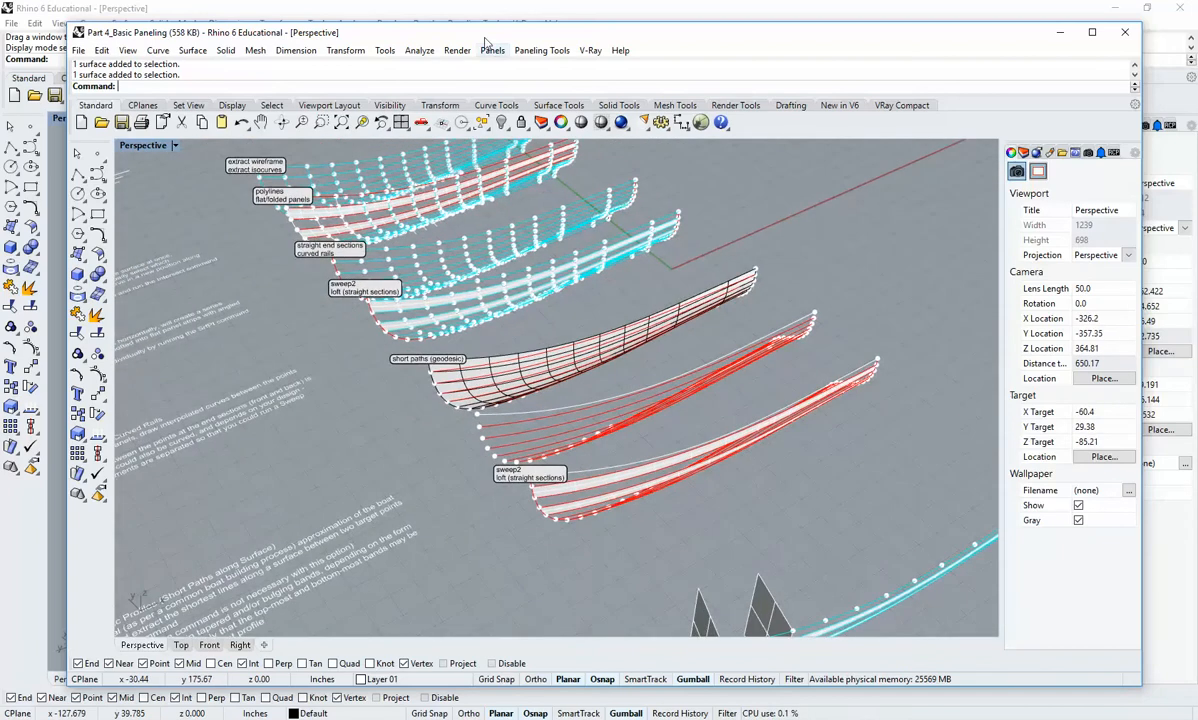
{"action": "left_click_drag", "start_coordinate": [463, 38], "coordinate": [1197, 50]}
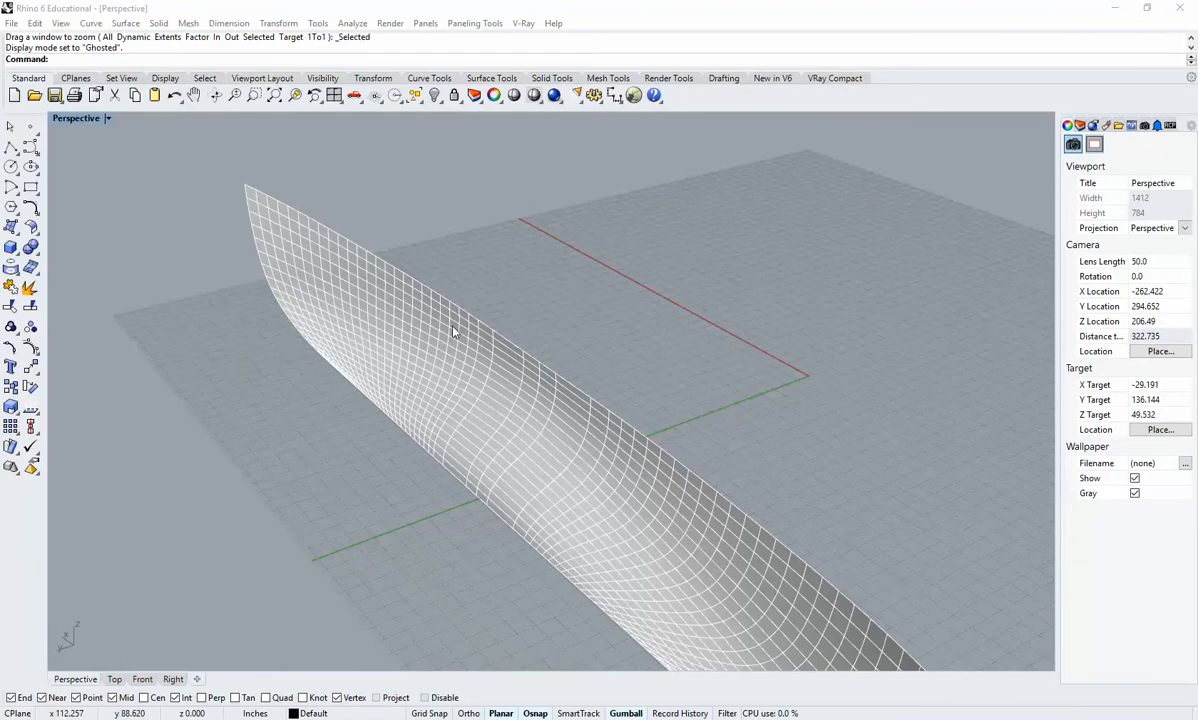
Rebuild both hull surfaces with point counts of 25 in U and 10 in V at degree 3, deleting the input surfaces.
{"action": "right_click_drag", "start_coordinate": [503, 454], "coordinate": [565, 483], "text": "shift"}
{"action": "left_click", "coordinate": [568, 484]}
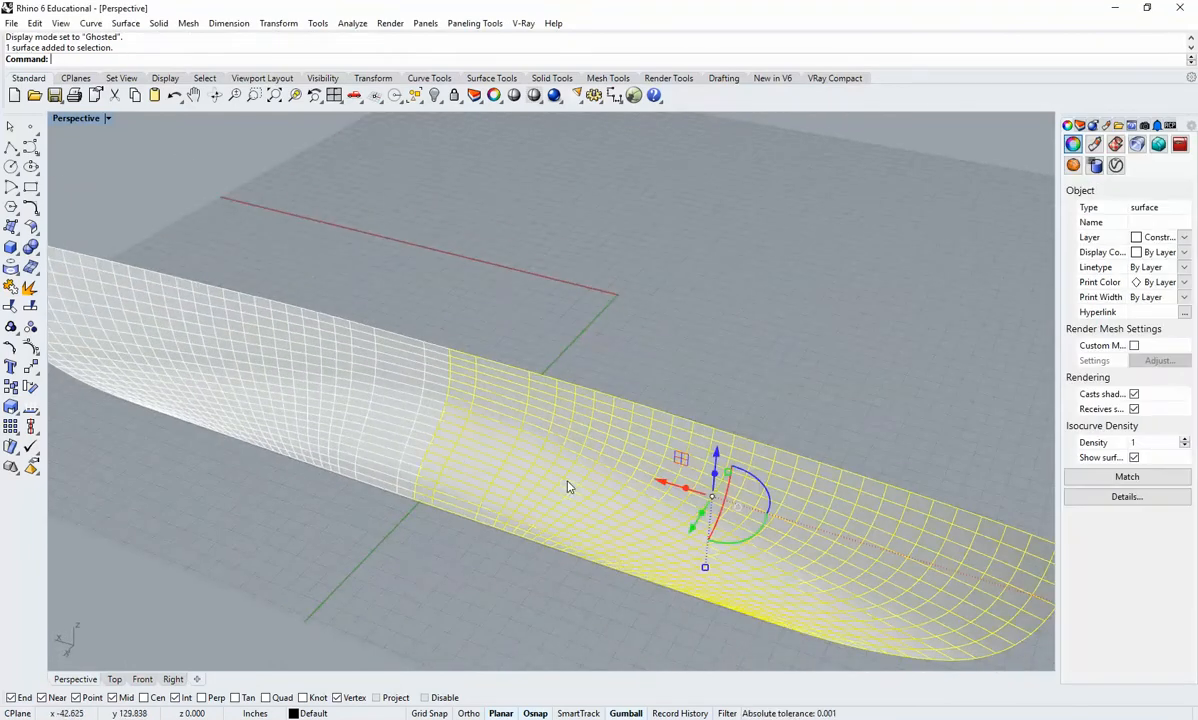
{"action": "left_click", "coordinate": [334, 421], "text": "shift"}
{"action": "right_click_drag", "start_coordinate": [433, 438], "coordinate": [564, 457], "text": "shift"}
{"action": "type", "text": "Reb"}
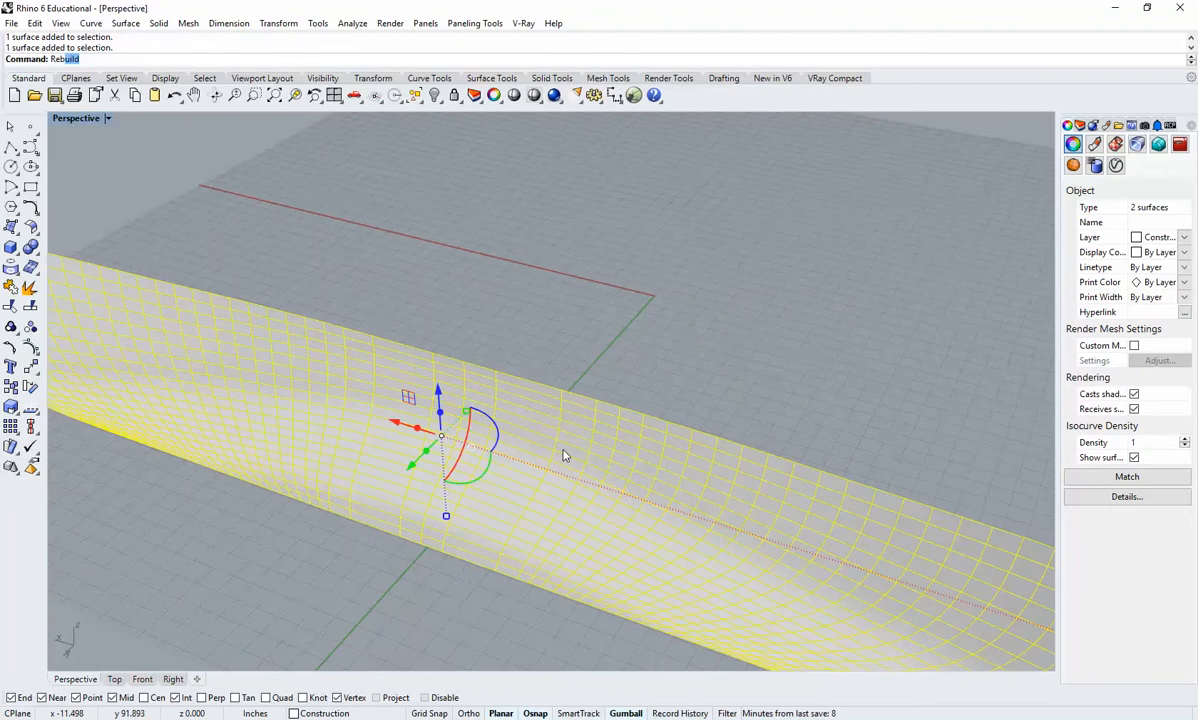
{"action": "key", "text": "Return"}
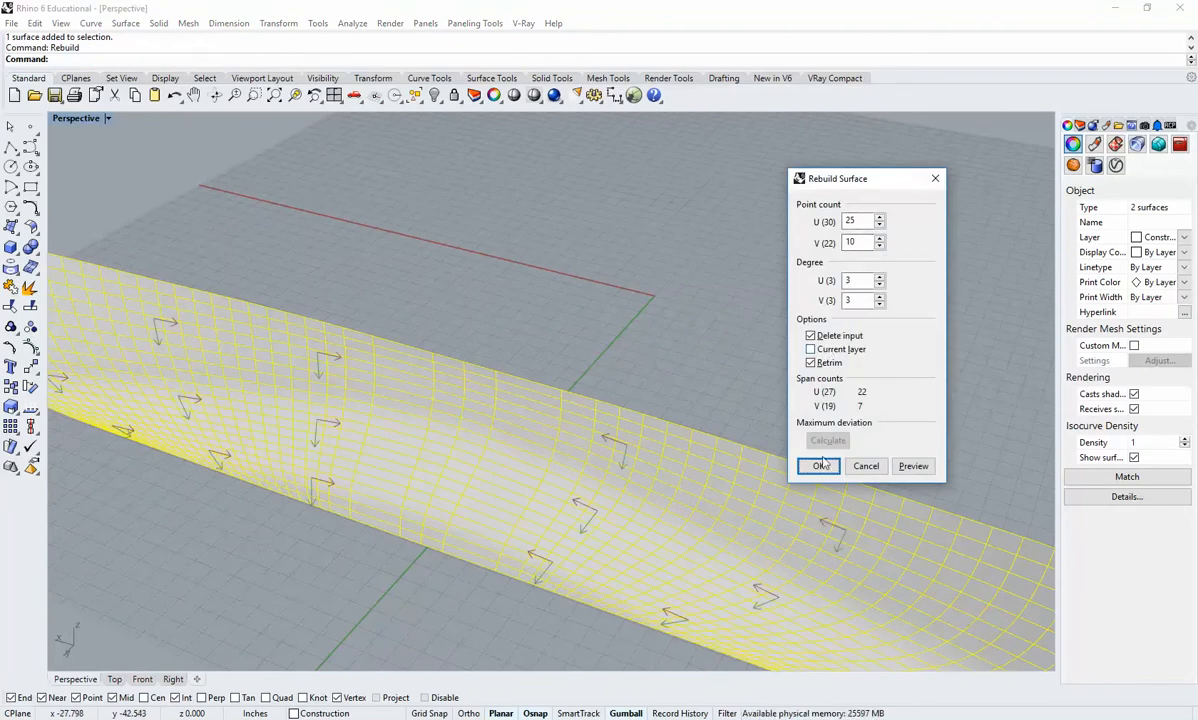
{"action": "left_click", "coordinate": [901, 466]}
{"action": "left_click", "coordinate": [818, 466]}
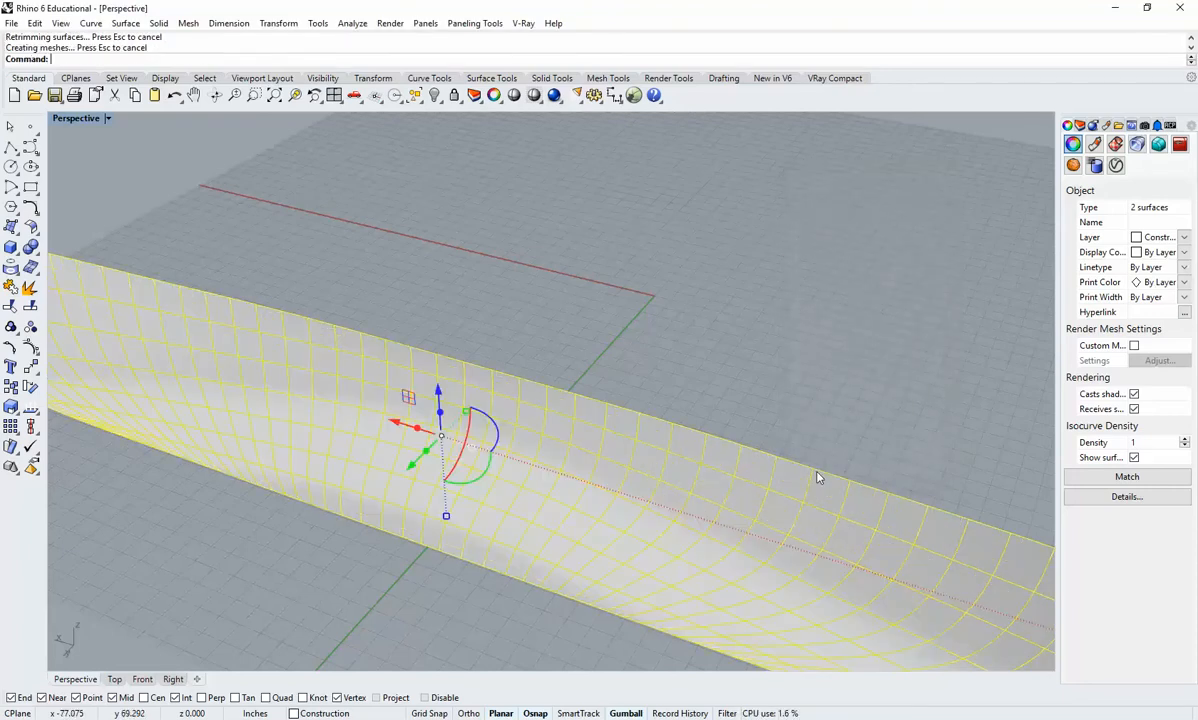
{"action": "left_click", "coordinate": [813, 400]}
Inspect the rebuilt hull surfaces and their isocurve layout from several angles.
{"action": "right_click_drag", "start_coordinate": [775, 396], "coordinate": [514, 471]}
{"action": "scroll", "coordinate": [482, 450], "scroll_direction": "up", "scroll_amount": 10}
{"action": "scroll", "coordinate": [504, 472], "scroll_direction": "down", "scroll_amount": 4}
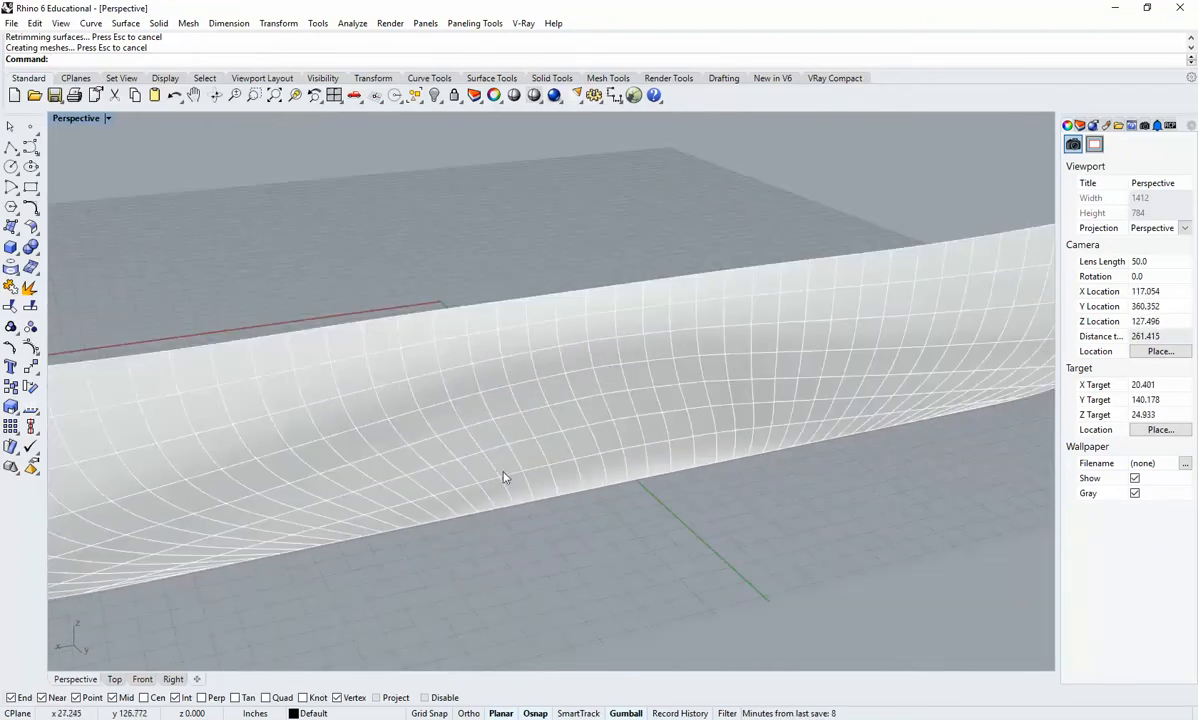
{"action": "right_click_drag", "start_coordinate": [671, 399], "coordinate": [604, 417]}
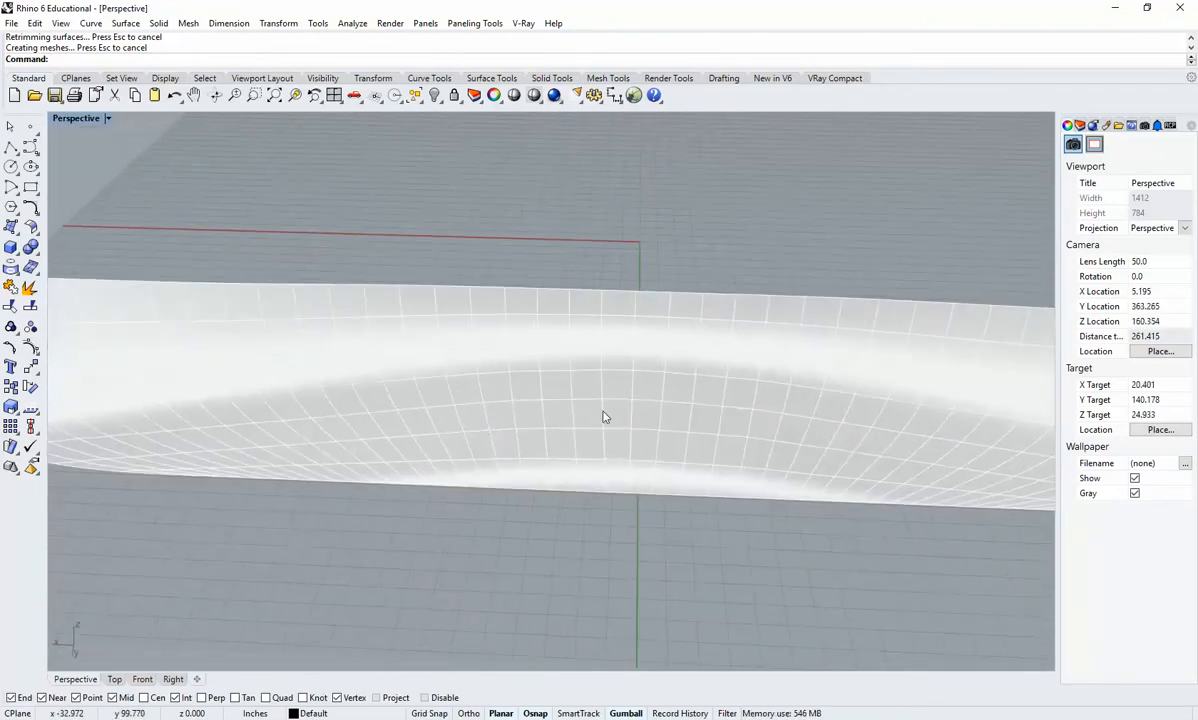
{"action": "right_click_drag", "start_coordinate": [727, 388], "coordinate": [701, 377]}
{"action": "scroll", "coordinate": [719, 400], "scroll_direction": "up", "scroll_amount": 4}
{"action": "right_click_drag", "start_coordinate": [758, 414], "coordinate": [709, 346]}
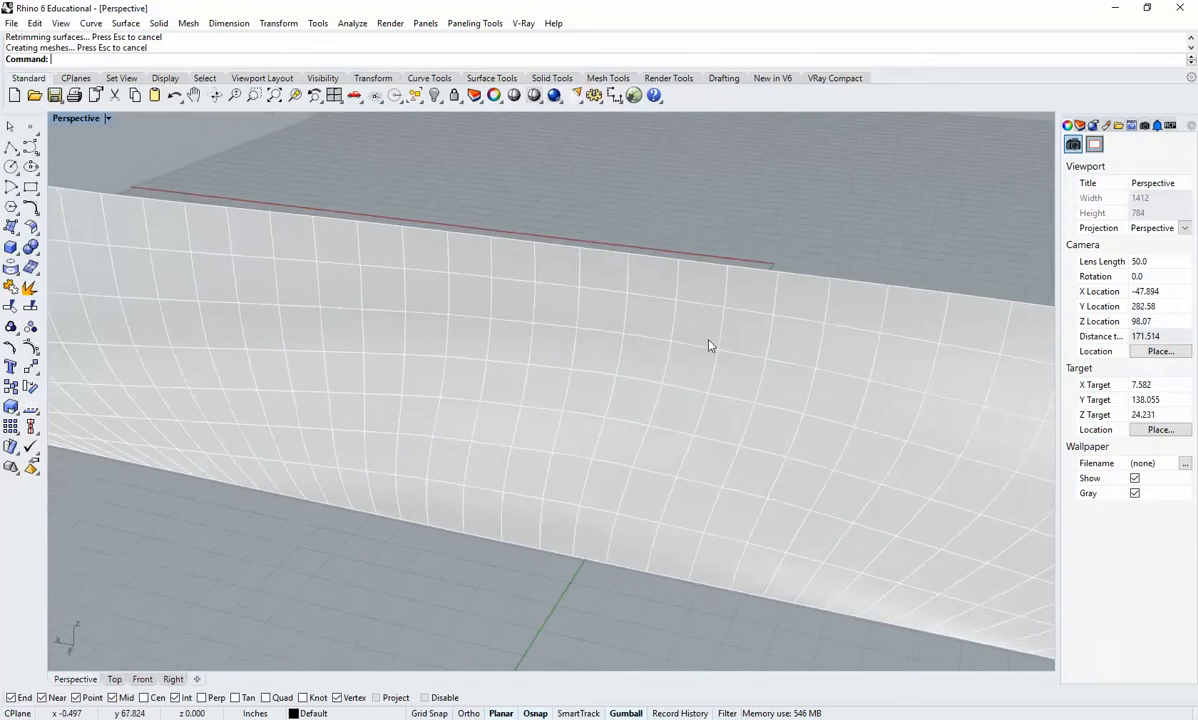
{"action": "scroll", "coordinate": [623, 508], "scroll_direction": "down", "scroll_amount": 6}
{"action": "right_click_drag", "start_coordinate": [709, 454], "coordinate": [738, 450]}
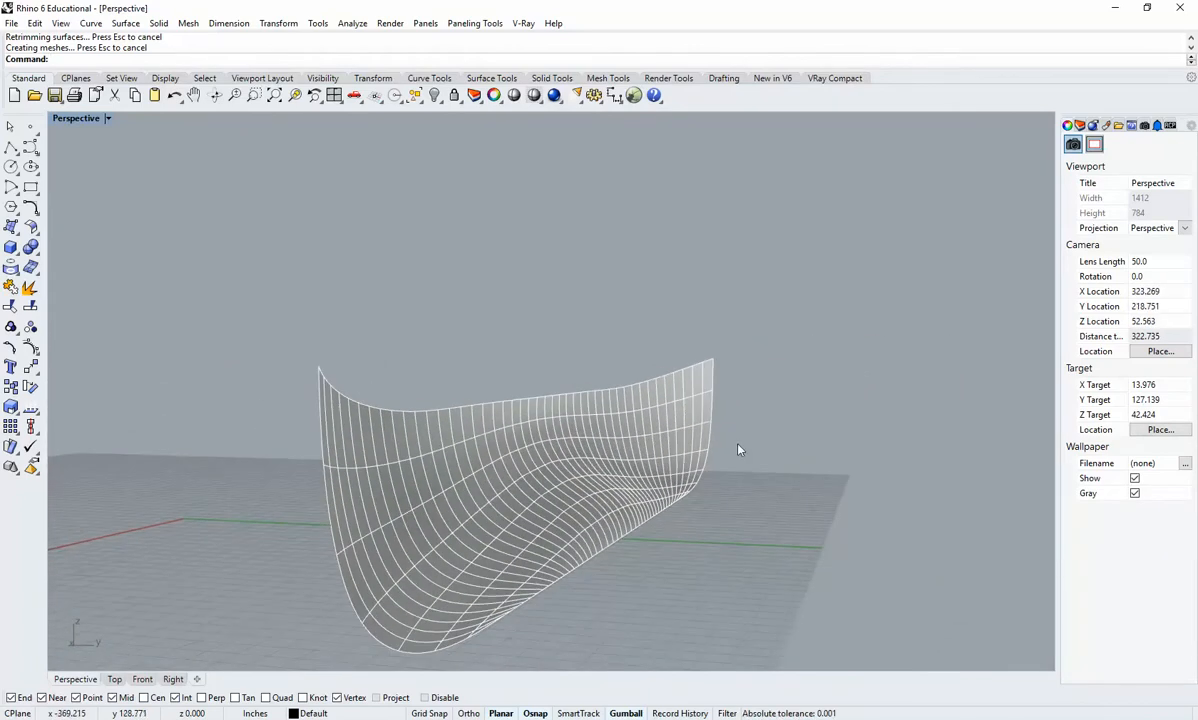
{"action": "left_click", "coordinate": [642, 476]}
{"action": "left_click", "coordinate": [514, 494], "text": "shift"}
{"action": "right_click_drag", "start_coordinate": [514, 494], "coordinate": [687, 505]}
{"action": "key", "text": "Escape"}
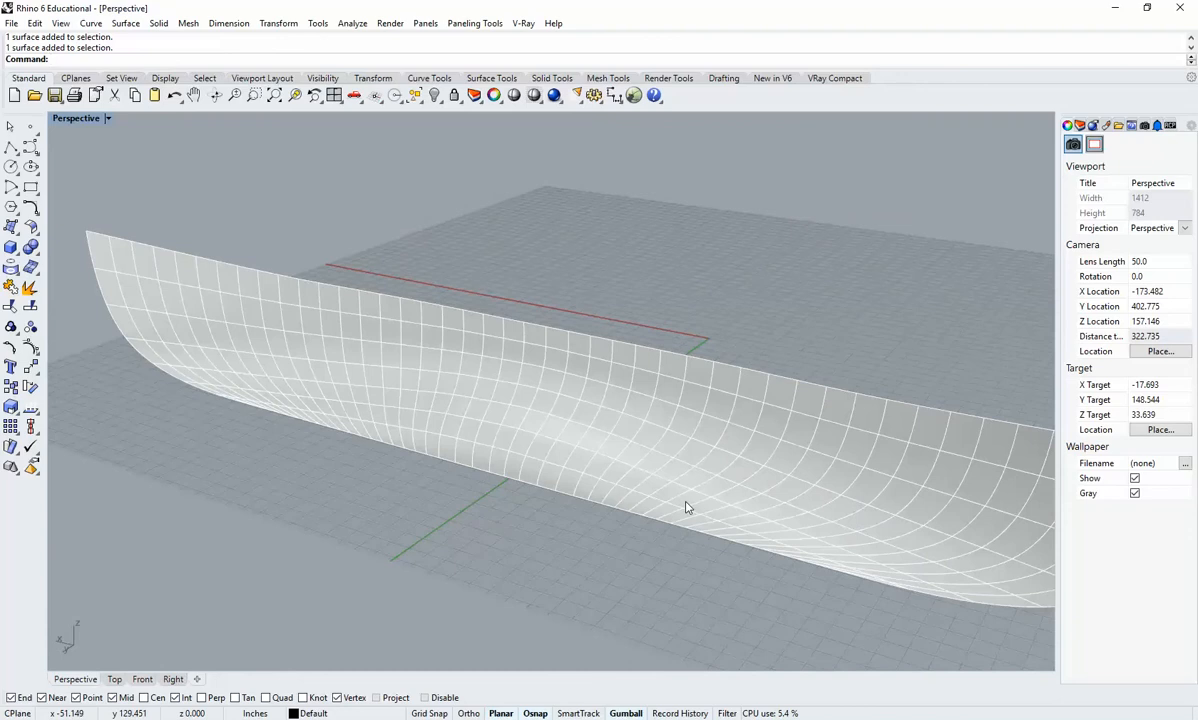
Extract the wireframe curves of both hull surfaces onto the current layer.
{"action": "right_click_drag", "start_coordinate": [794, 447], "coordinate": [672, 502]}
{"action": "scroll", "coordinate": [610, 478], "scroll_direction": "down", "scroll_amount": 6}
{"action": "left_click", "coordinate": [698, 489]}
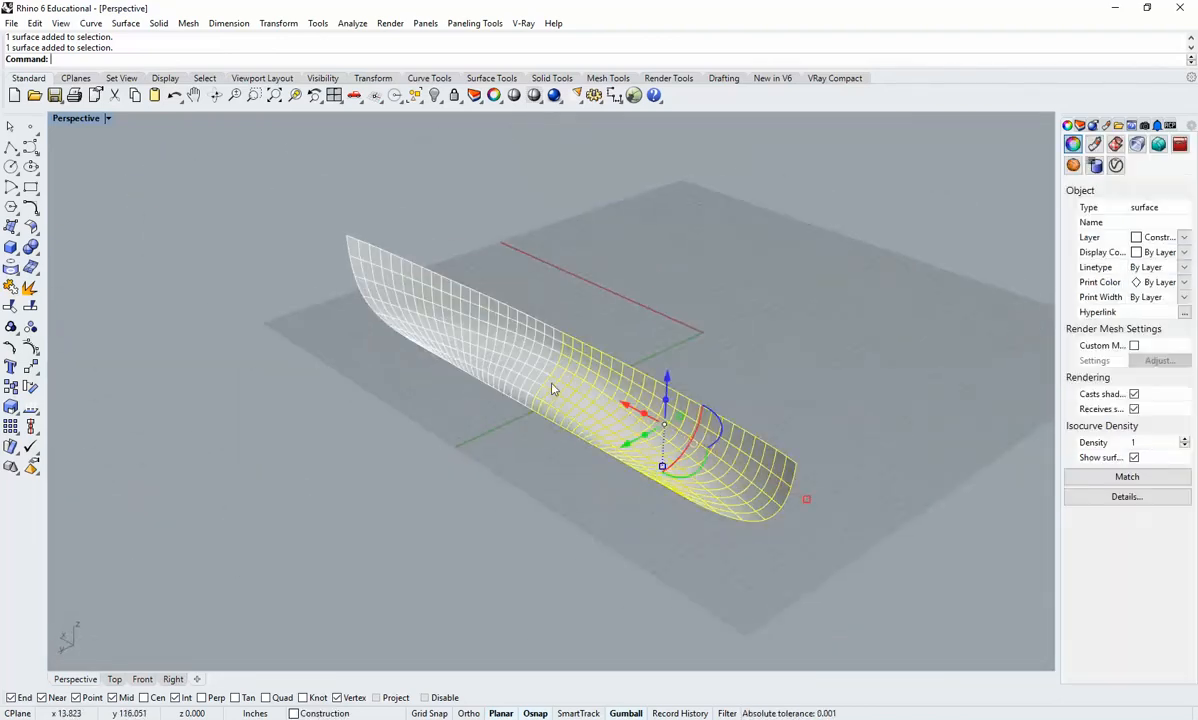
{"action": "left_click", "coordinate": [553, 388], "text": "shift"}
{"action": "right_click_drag", "start_coordinate": [486, 399], "coordinate": [503, 457], "text": "shift"}
{"action": "scroll", "coordinate": [505, 488], "scroll_direction": "up", "scroll_amount": 4}
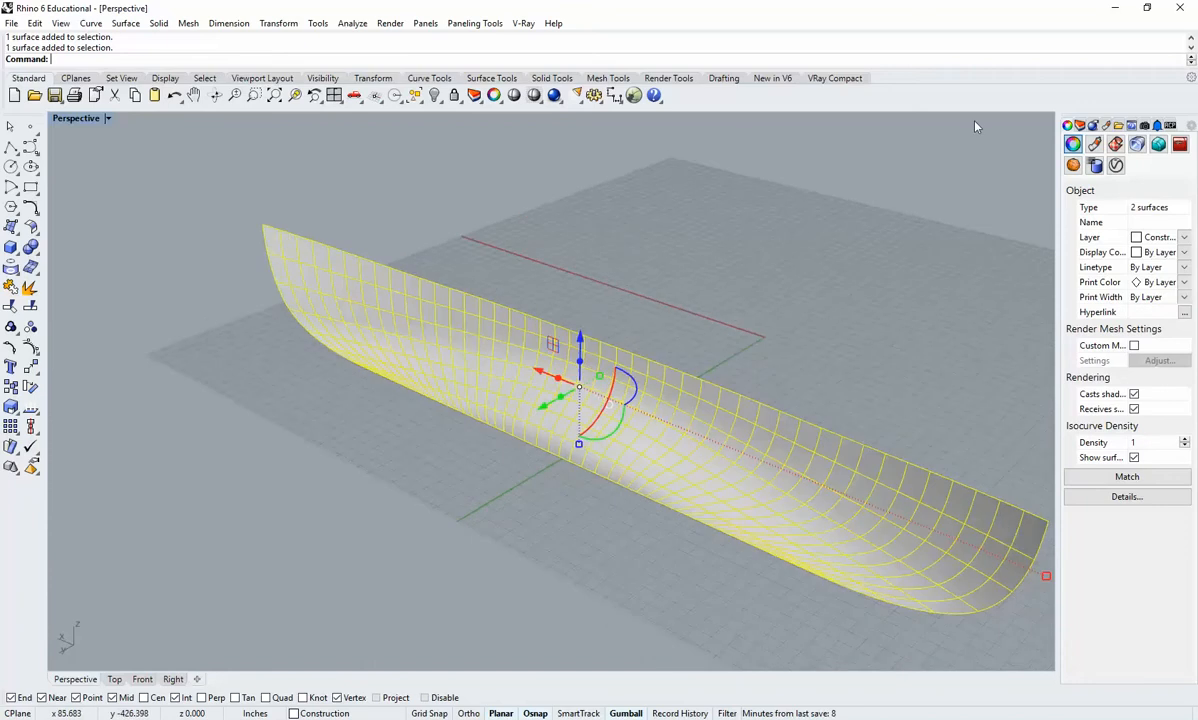
{"action": "left_click", "coordinate": [1080, 125]}
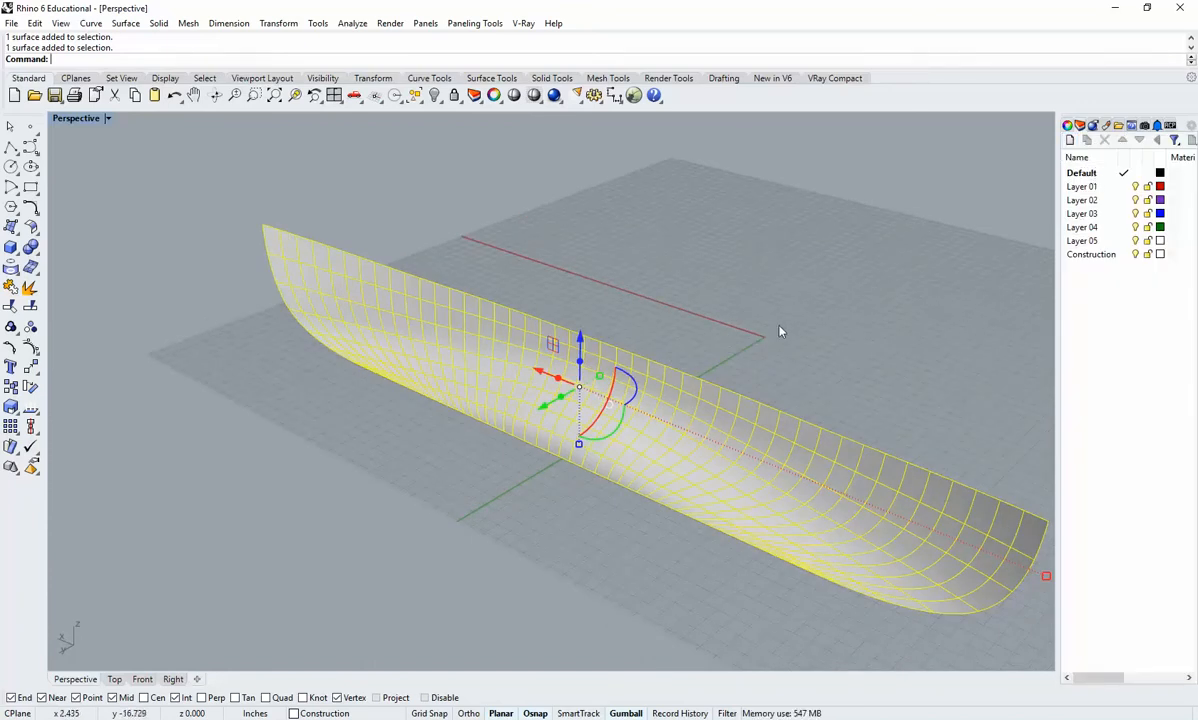
{"action": "right_click_drag", "start_coordinate": [781, 332], "coordinate": [699, 355], "text": "shift"}
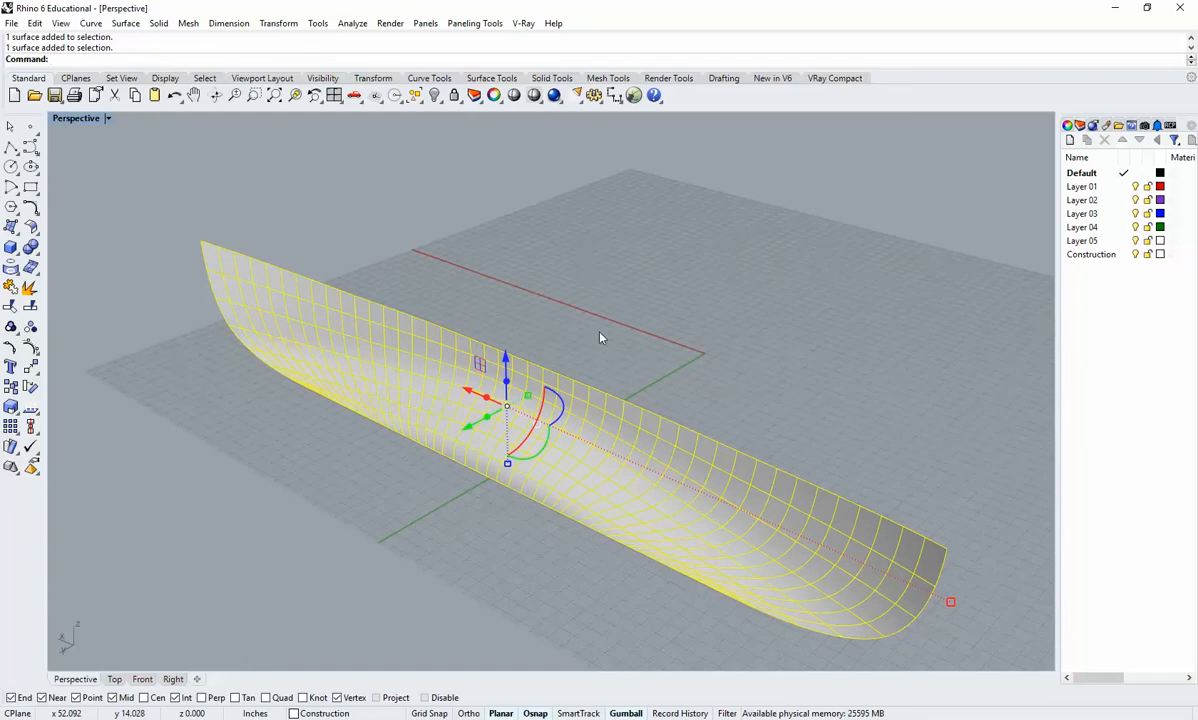
{"action": "type", "text": "ExtractIsocurve"}
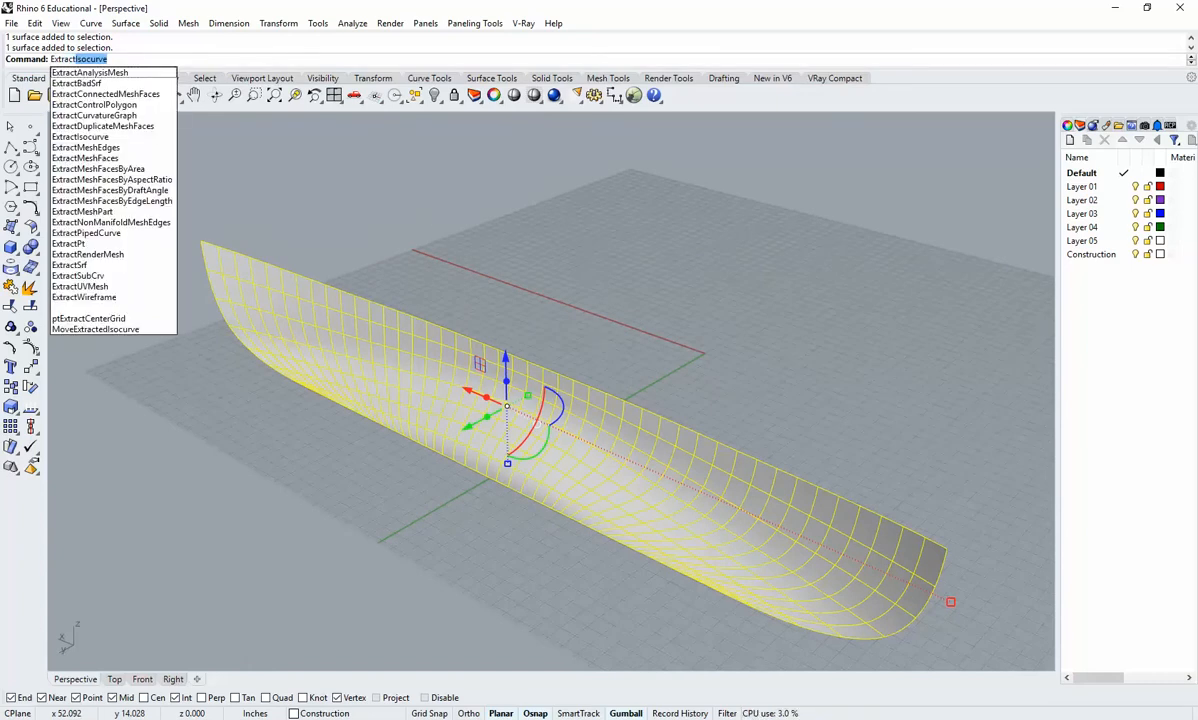
{"action": "left_click", "coordinate": [120, 298]}
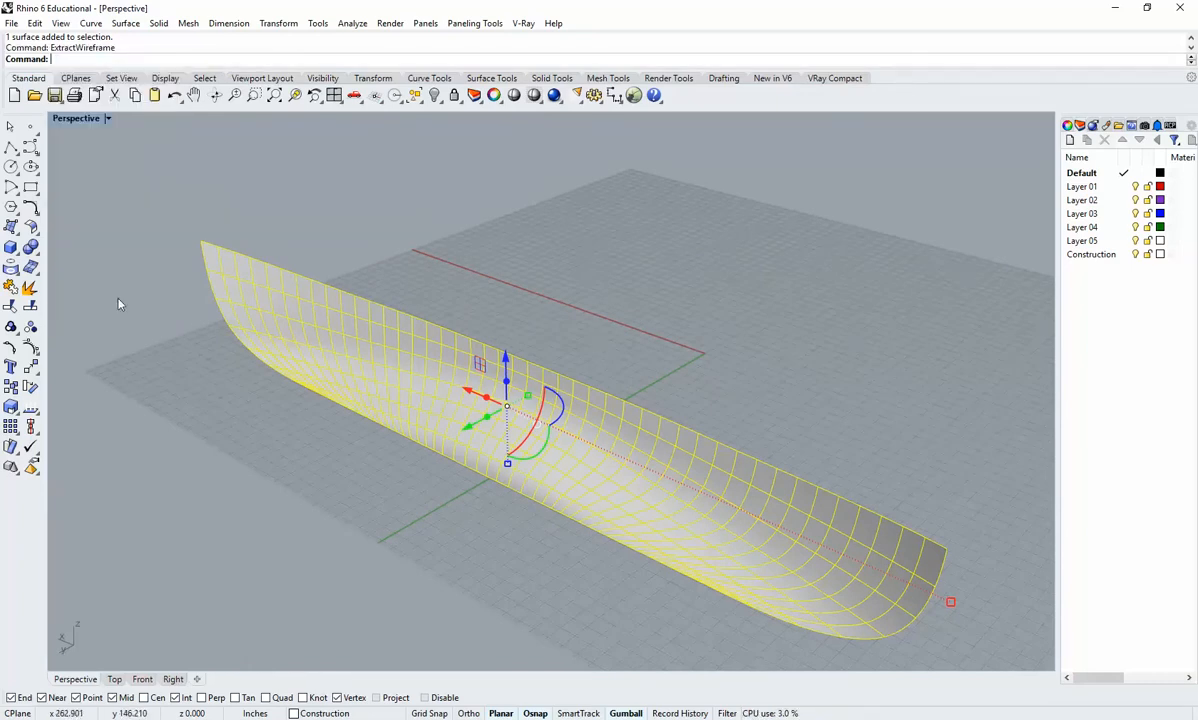
{"action": "right_click", "coordinate": [588, 424]}
{"action": "mouse_move", "coordinate": [588, 424]}
{"action": "right_mouse_down"}
{"action": "mouse_move", "coordinate": [545, 420]}
{"action": "mouse_move", "coordinate": [640, 430]}
{"action": "mouse_move", "coordinate": [608, 437]}
{"action": "right_mouse_up"}
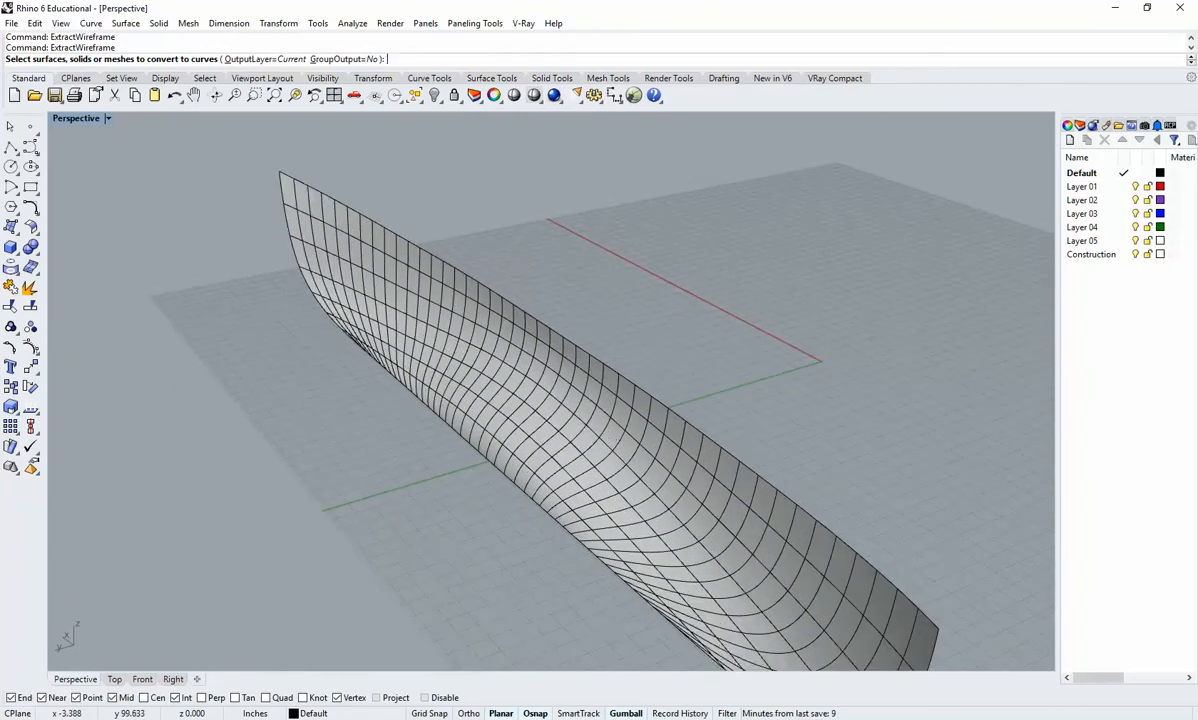
{"action": "right_click", "coordinate": [610, 437]}
Select the last created curves and move them along the green Y axis, clear of the hull surfaces.
{"action": "type", "text": "SelLast"}
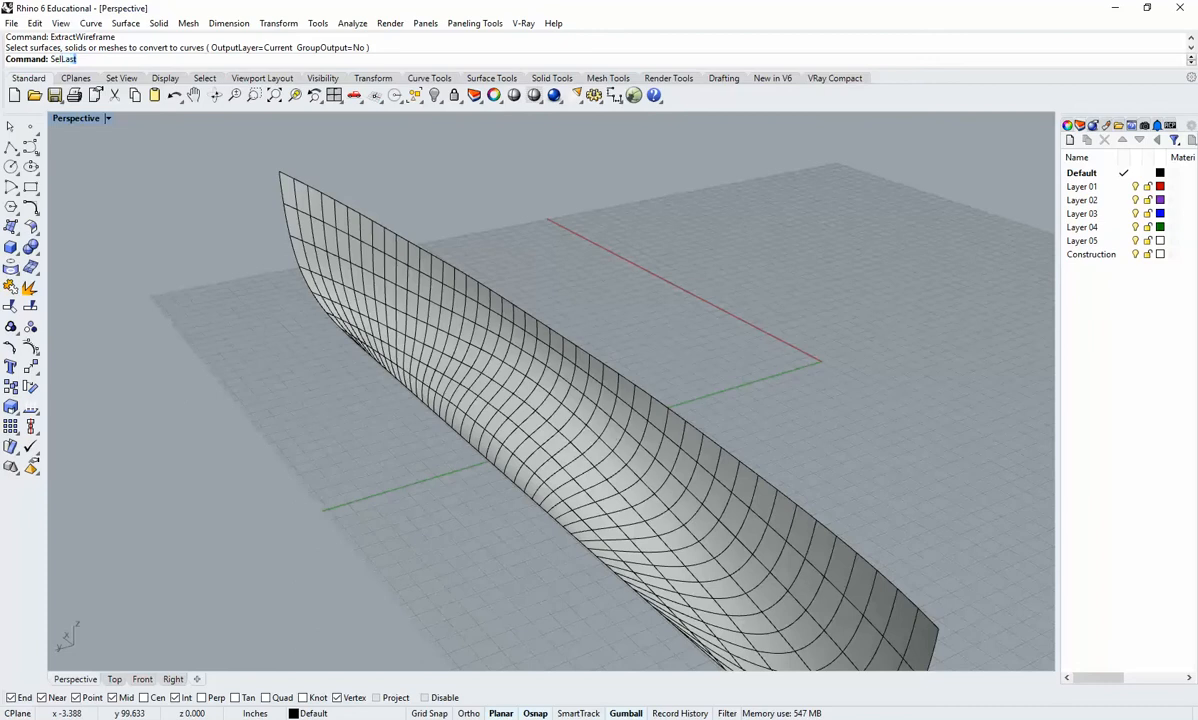
{"action": "key", "text": "Return"}
{"action": "right_click_drag", "start_coordinate": [610, 437], "coordinate": [307, 414]}
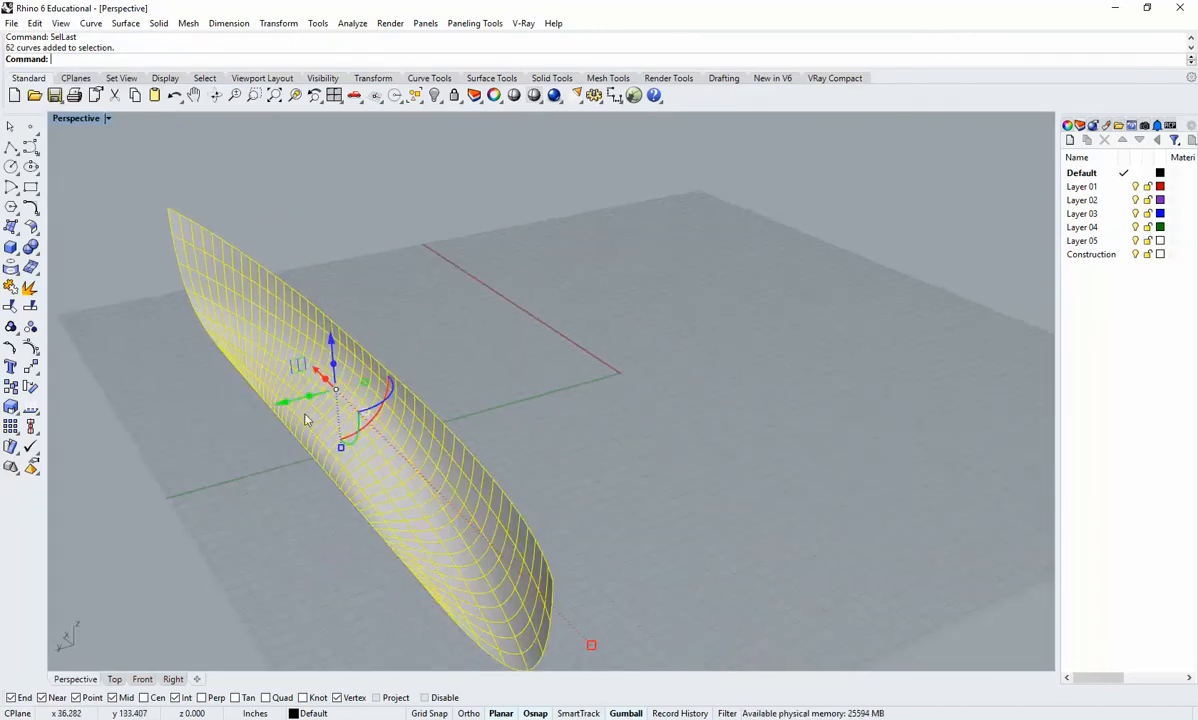
{"action": "key", "text": "alt"}
{"action": "left_click_drag", "start_coordinate": [282, 414], "coordinate": [486, 383]}
{"action": "left_click", "coordinate": [660, 580]}
{"action": "right_click_drag", "start_coordinate": [660, 580], "coordinate": [605, 450]}
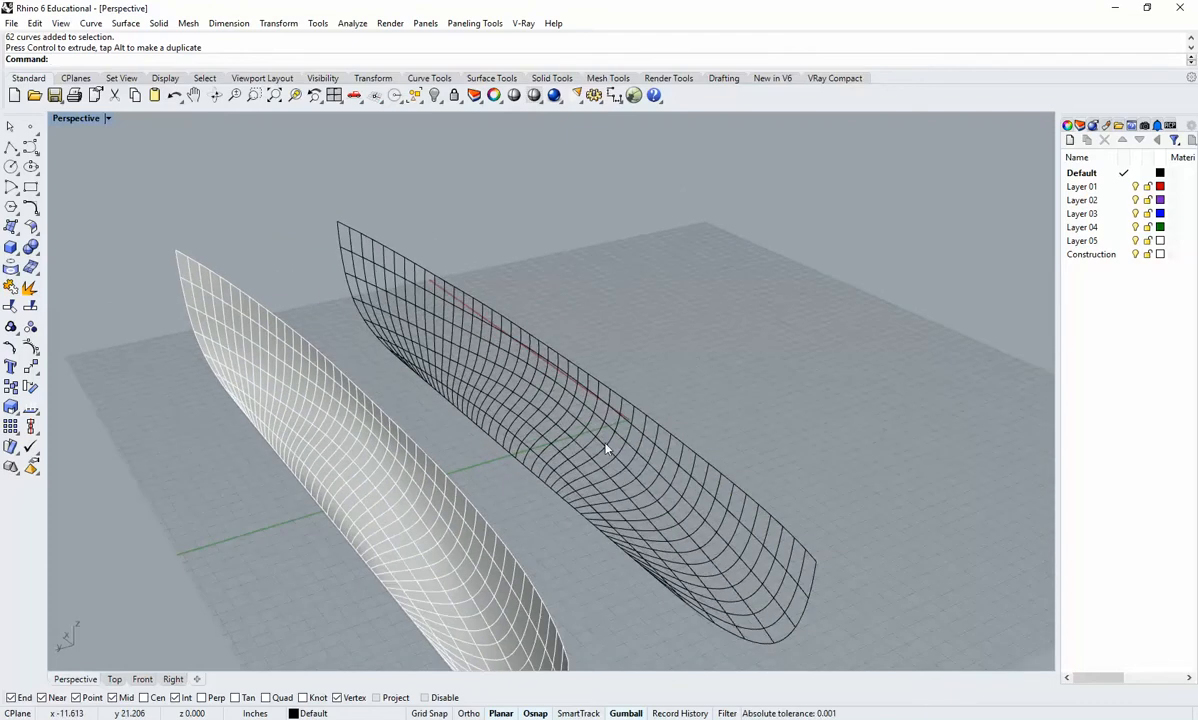
Delete the extracted curves of the hull half on the red X-axis side, keeping the other half's curve grid.
{"action": "left_click", "coordinate": [634, 452]}
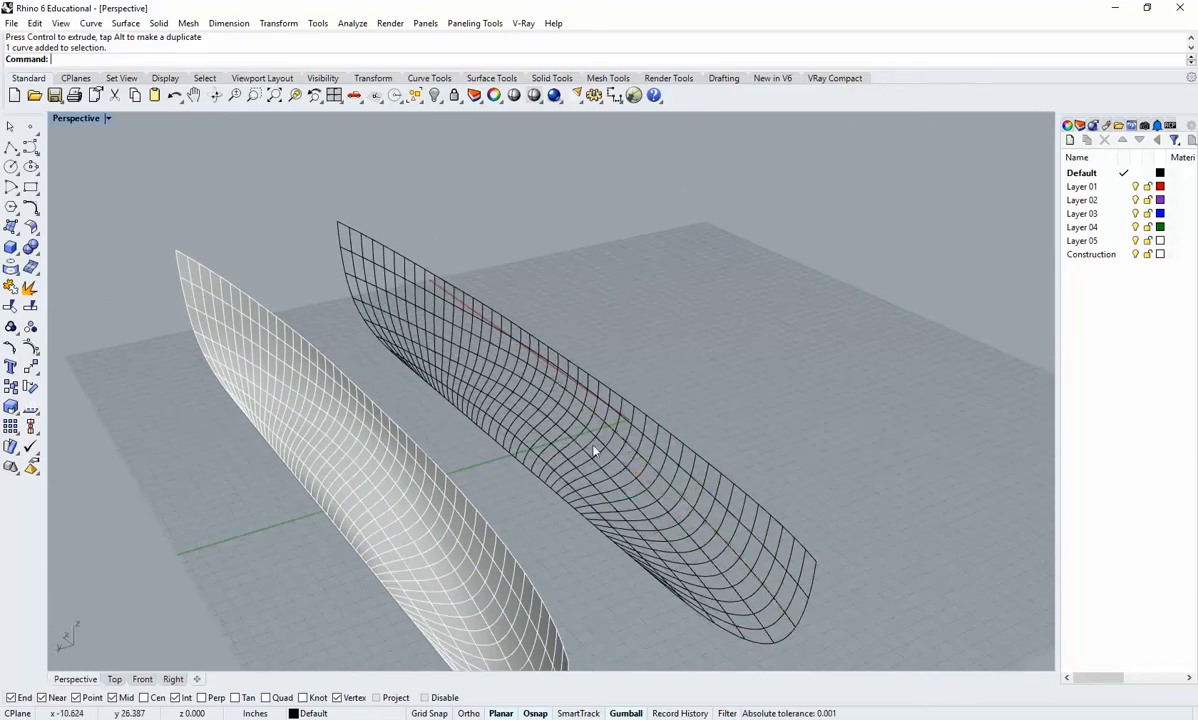
{"action": "left_click", "coordinate": [714, 479]}
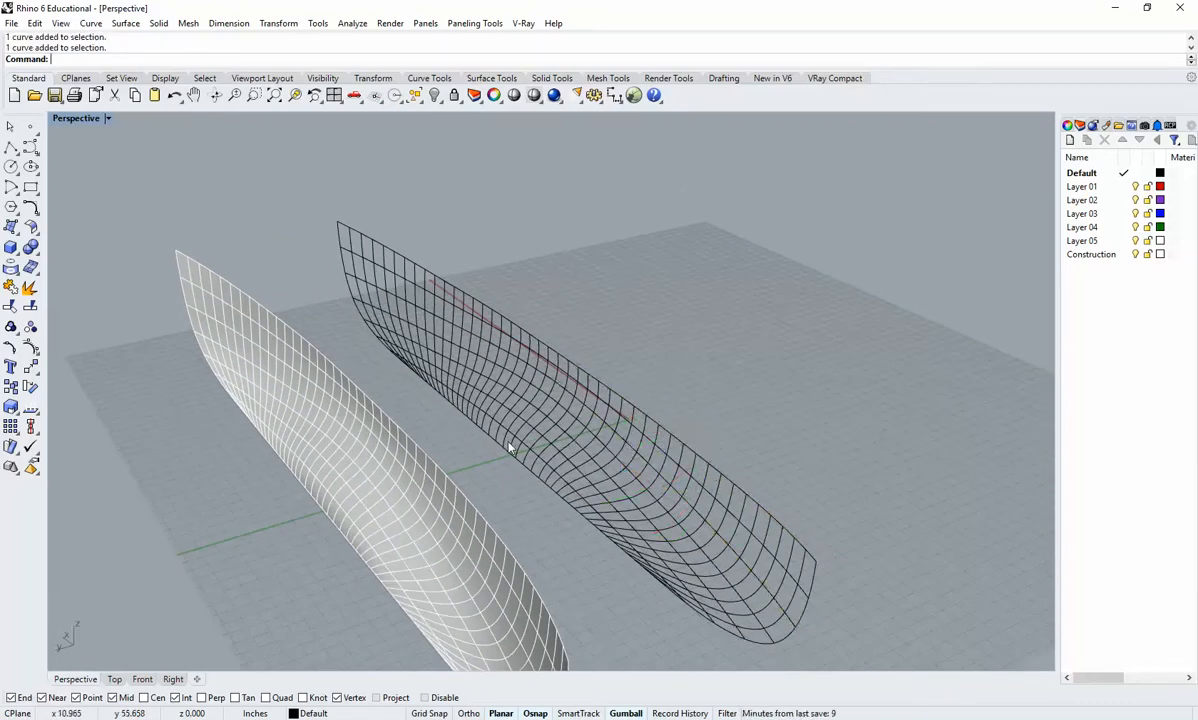
{"action": "right_click_drag", "start_coordinate": [509, 447], "coordinate": [617, 449]}
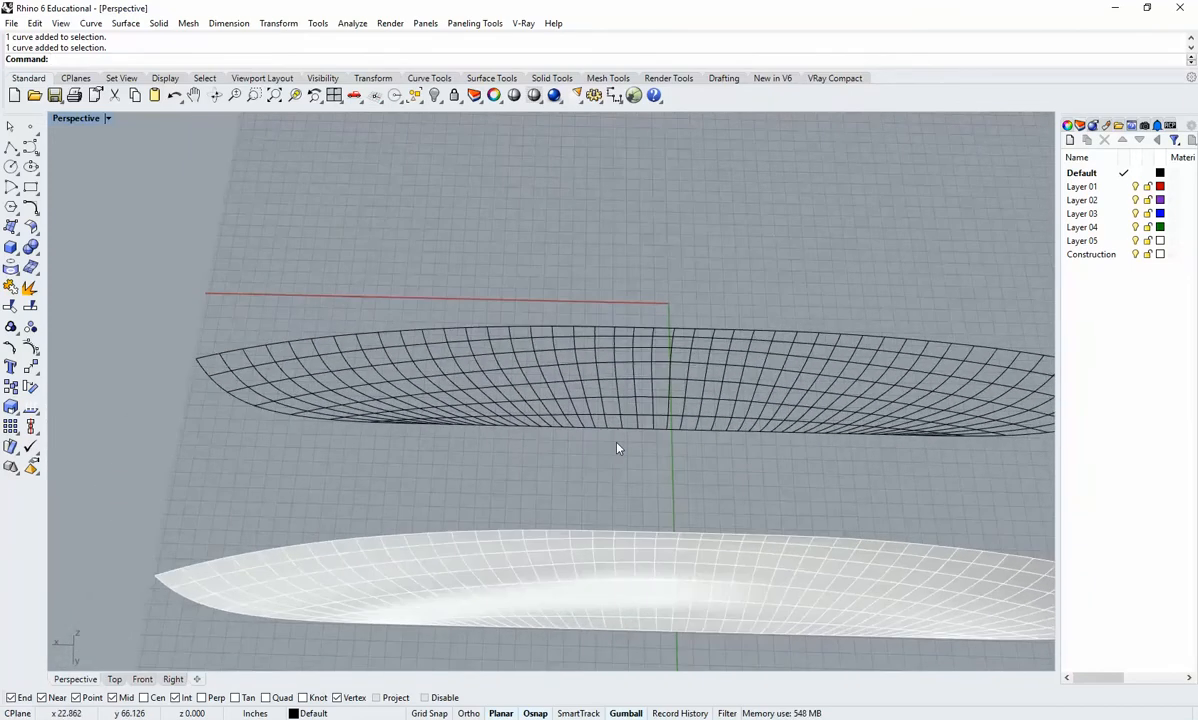
{"action": "left_click", "coordinate": [668, 331]}
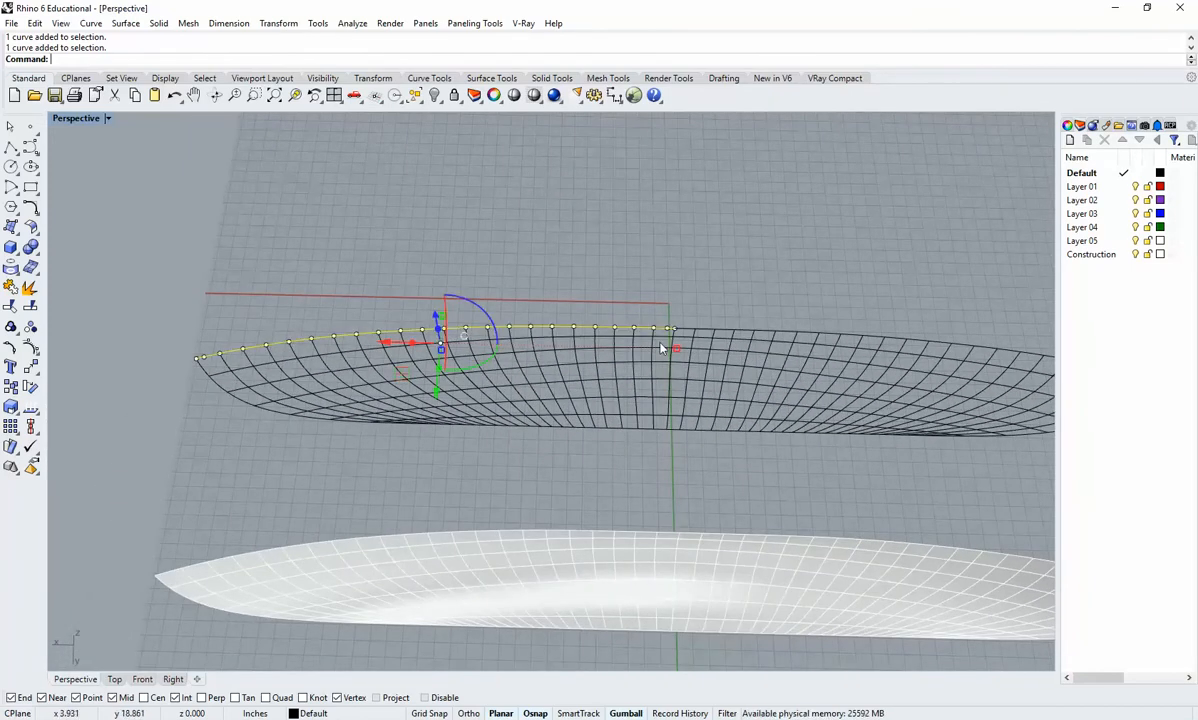
{"action": "left_click_drag", "start_coordinate": [648, 444], "coordinate": [220, 301]}
{"action": "type", "text": "Delete"}
{"action": "key", "text": "Return"}
{"action": "right_click_drag", "start_coordinate": [886, 428], "coordinate": [695, 442], "text": "shift"}
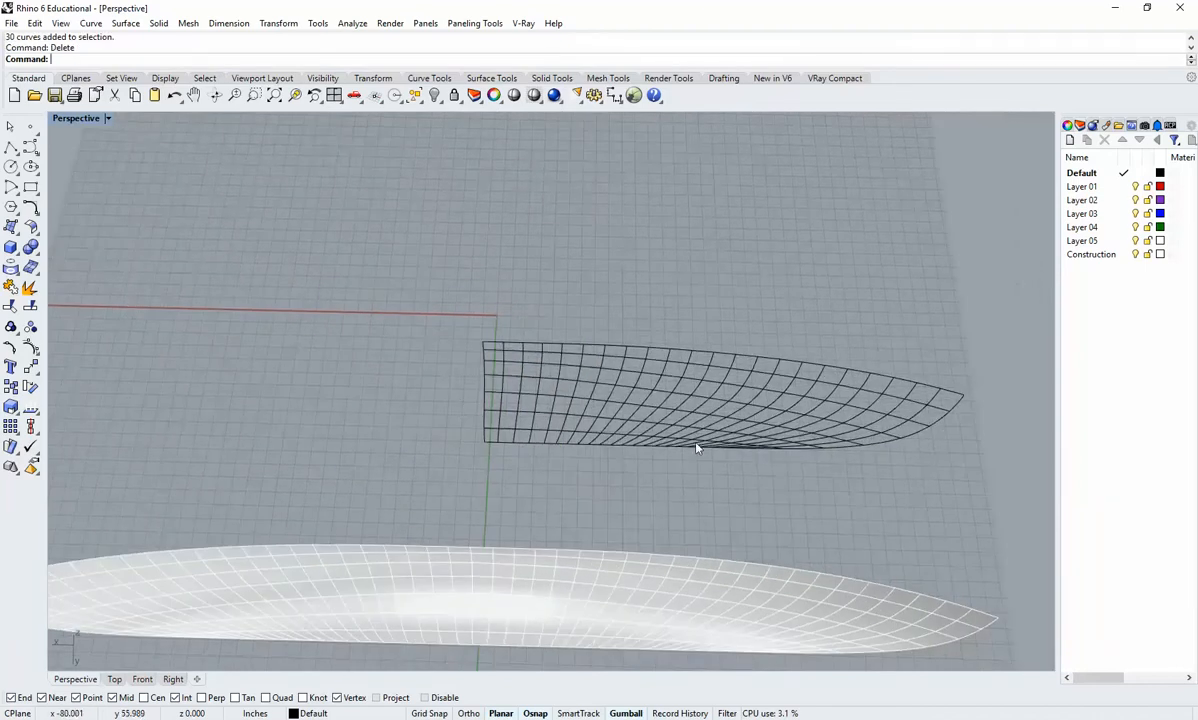
{"action": "type", "text": "z"}
{"action": "key", "text": "Return"}
{"action": "key", "text": "Escape"}
{"action": "right_click_drag", "start_coordinate": [943, 497], "coordinate": [539, 354]}
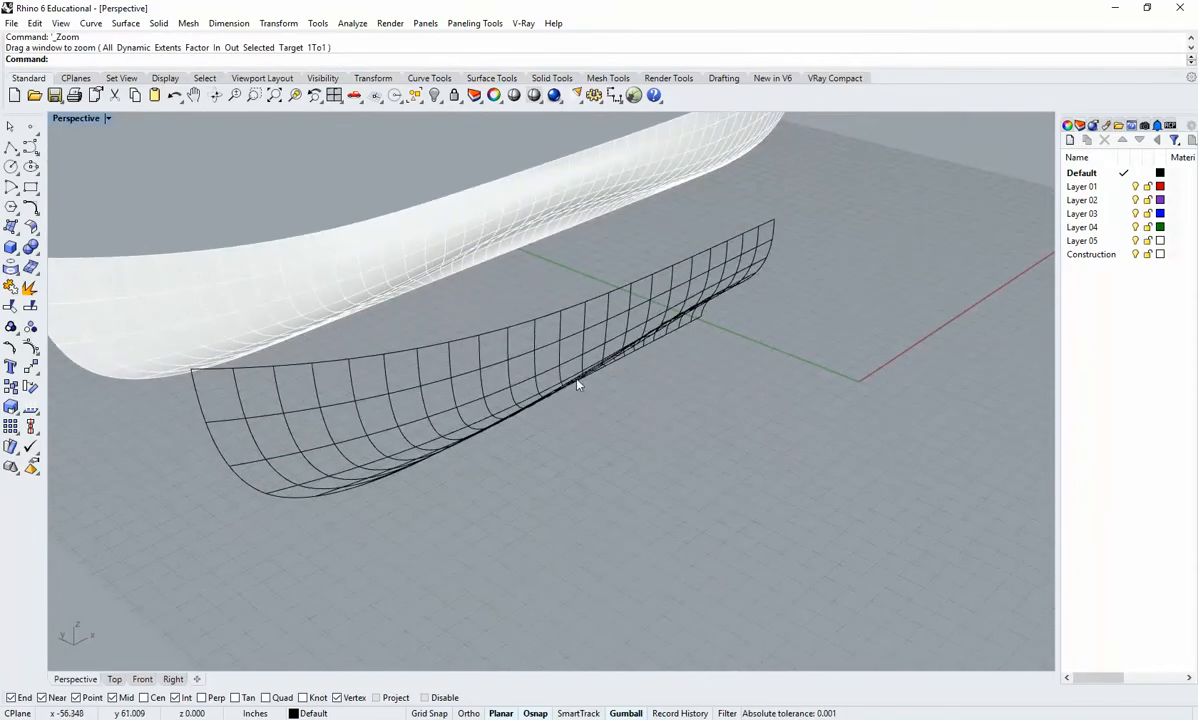
Rename the Default layer to Profiles and set its colour to Cyan.
{"action": "double_click", "coordinate": [1097, 175]}
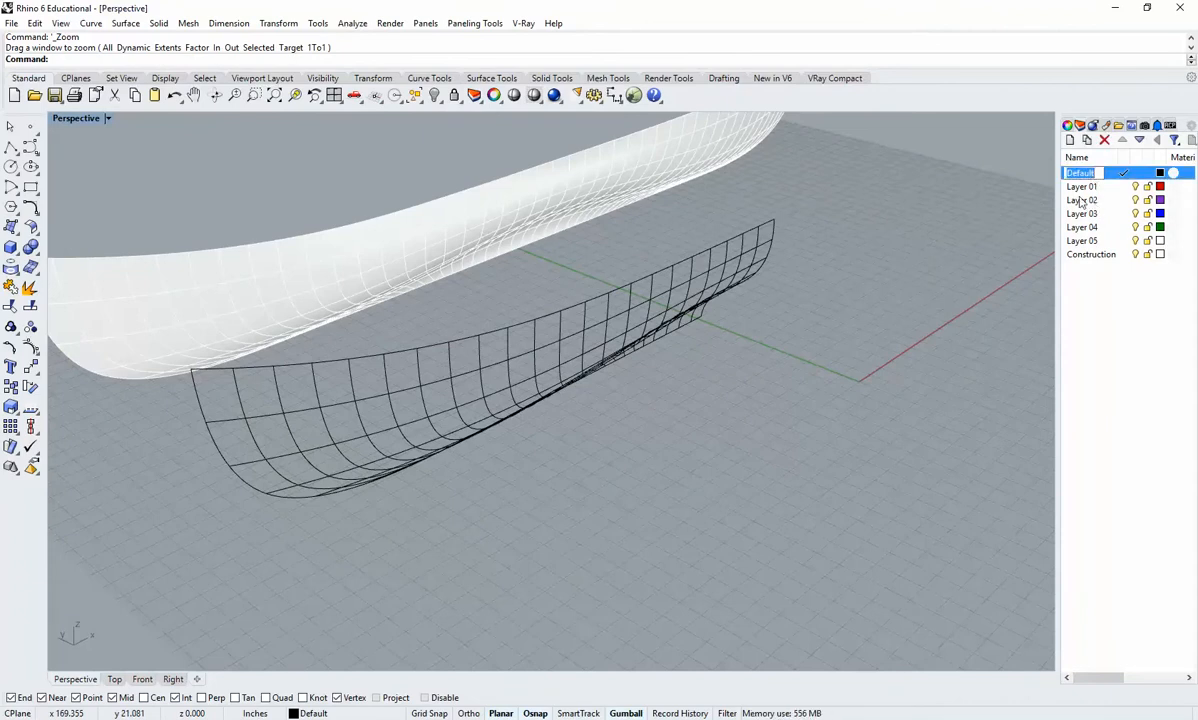
{"action": "type", "text": "c"}
{"action": "type", "text": "Profiles"}
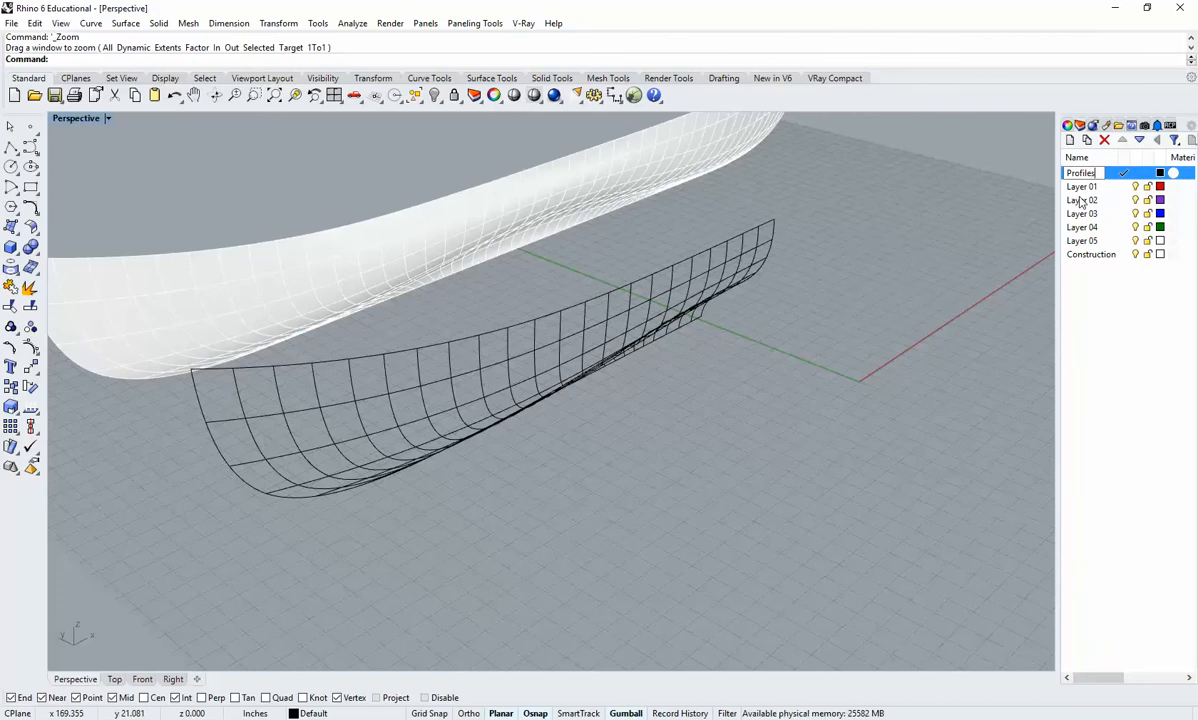
{"action": "left_click", "coordinate": [1160, 173]}
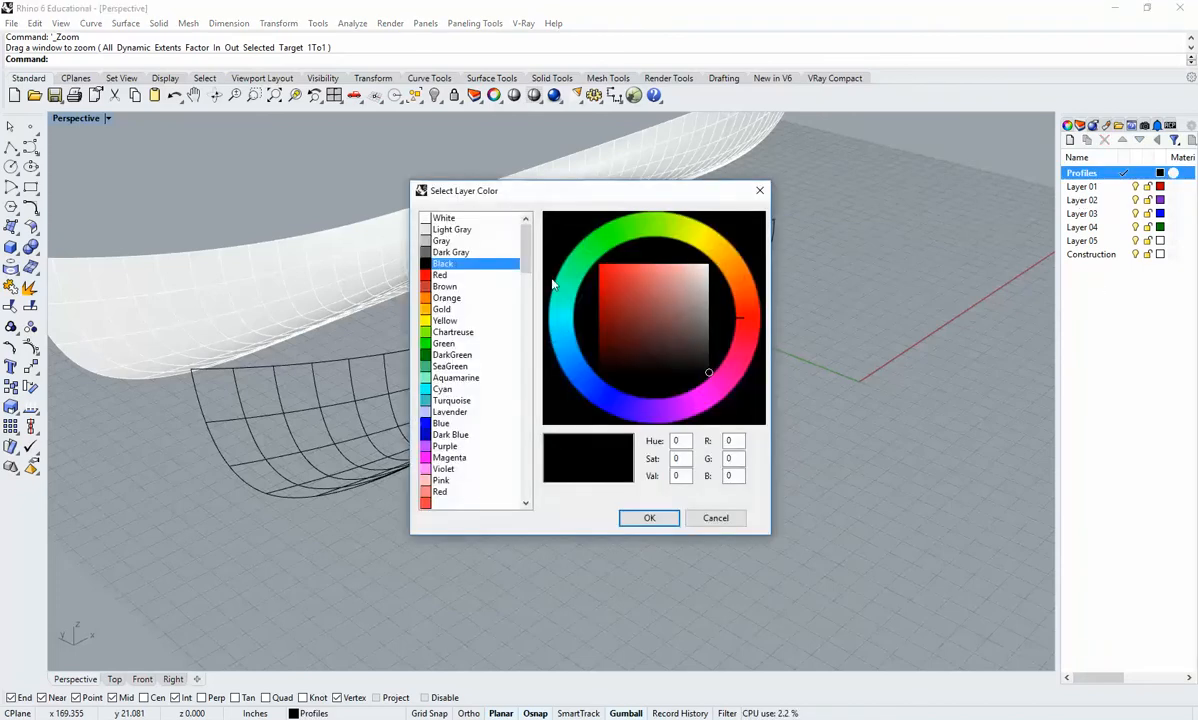
{"action": "left_click", "coordinate": [450, 390]}
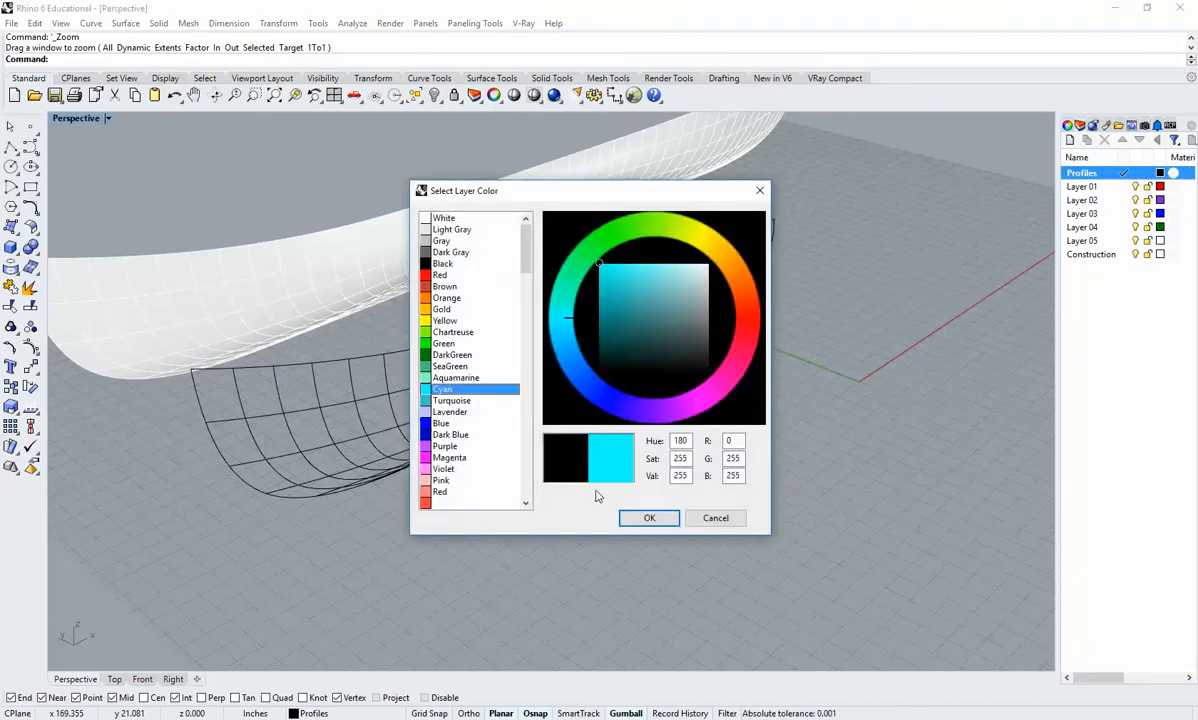
{"action": "left_click", "coordinate": [642, 519]}
{"action": "right_click_drag", "start_coordinate": [567, 433], "coordinate": [610, 468], "text": "shift"}
Make the Construction layer current and purge the unused layers from the file.
{"action": "left_click", "coordinate": [1100, 255]}
{"action": "double_click", "coordinate": [1103, 257]}
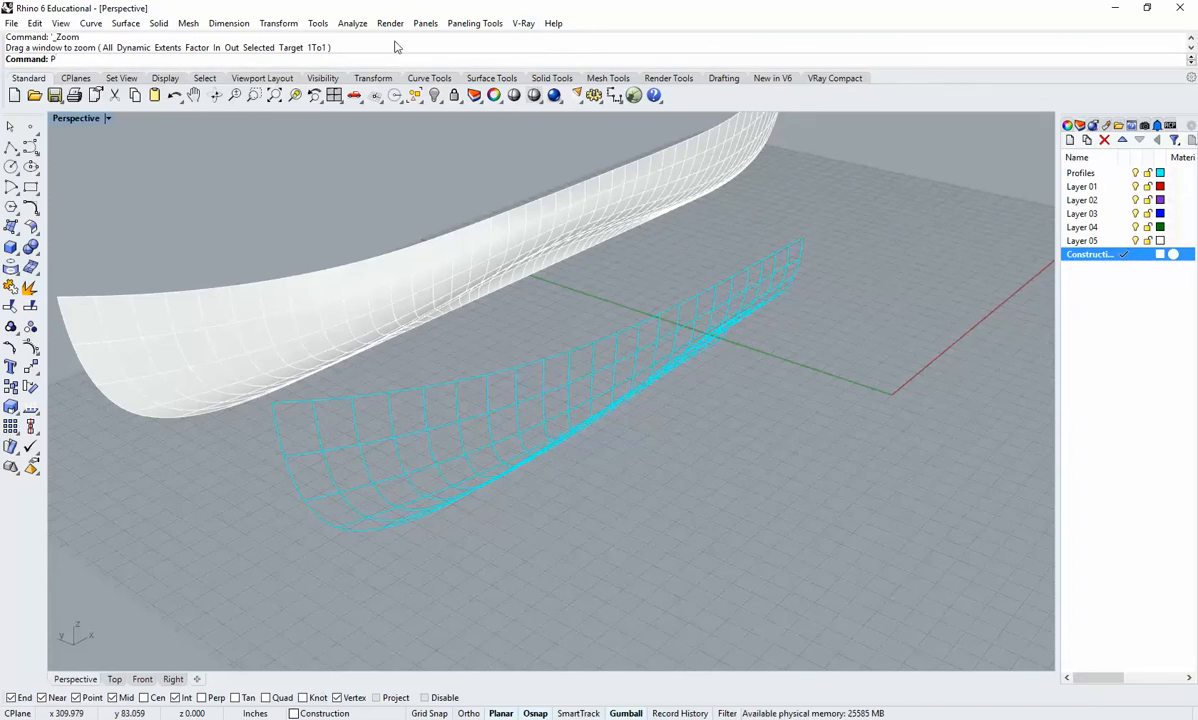
{"action": "type", "text": "urge"}
{"action": "key", "text": "Return"}
{"action": "key", "text": "Return"}
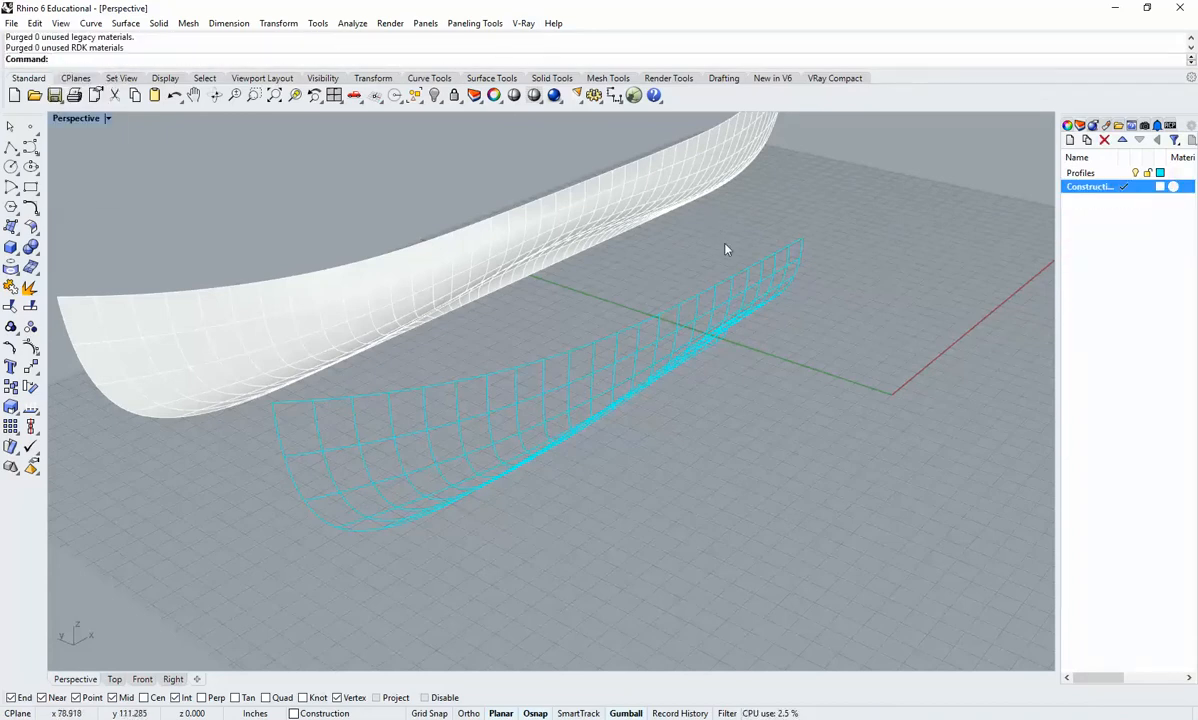
Add a layer named Srf and assign both hull surfaces to it.
{"action": "right_click_drag", "start_coordinate": [749, 307], "coordinate": [527, 391], "text": "shift"}
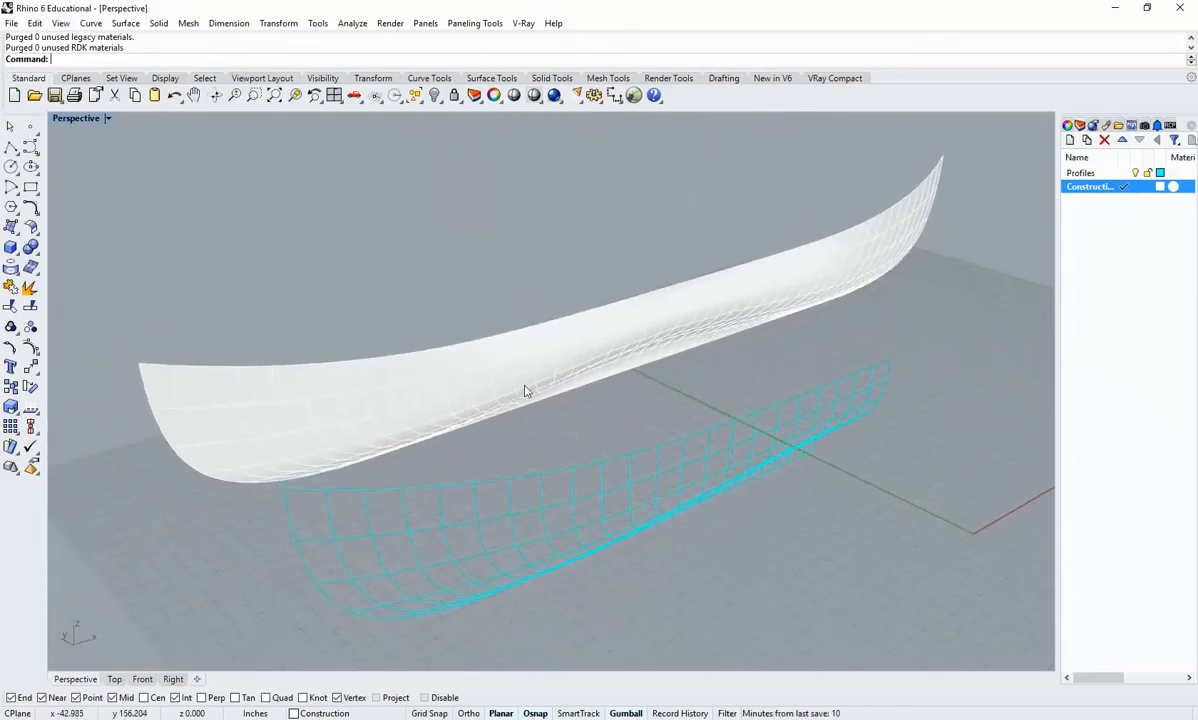
{"action": "left_click", "coordinate": [1070, 140]}
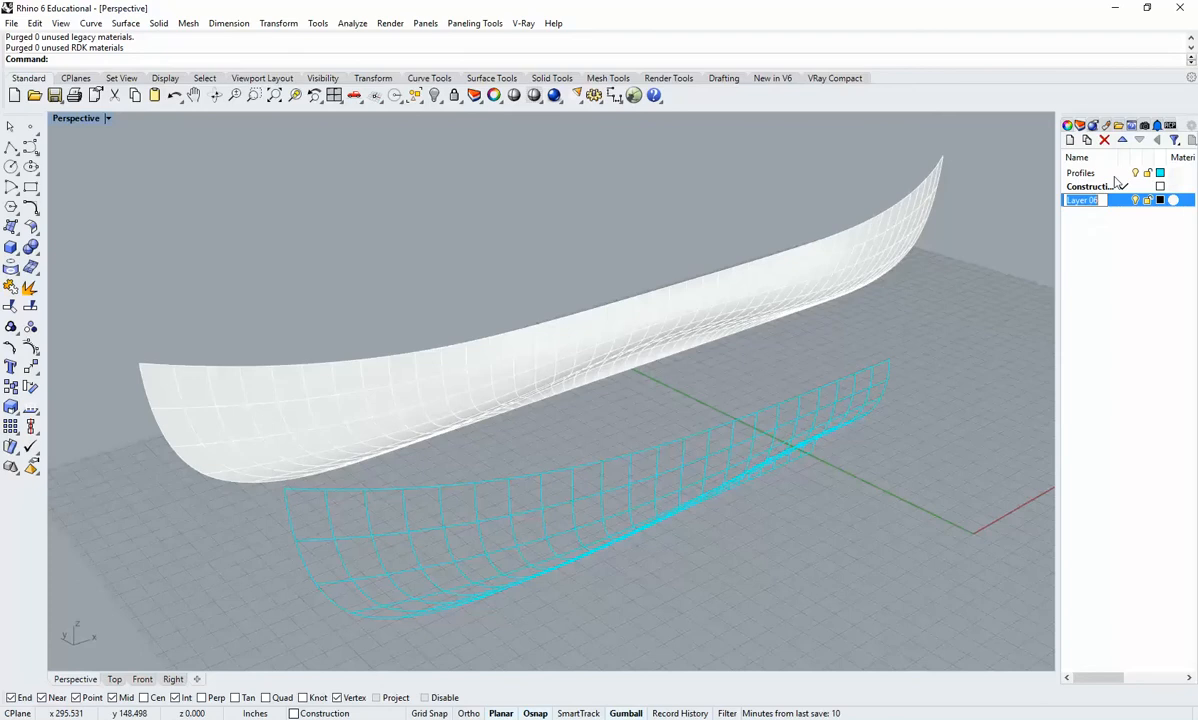
{"action": "left_click", "coordinate": [1065, 241]}
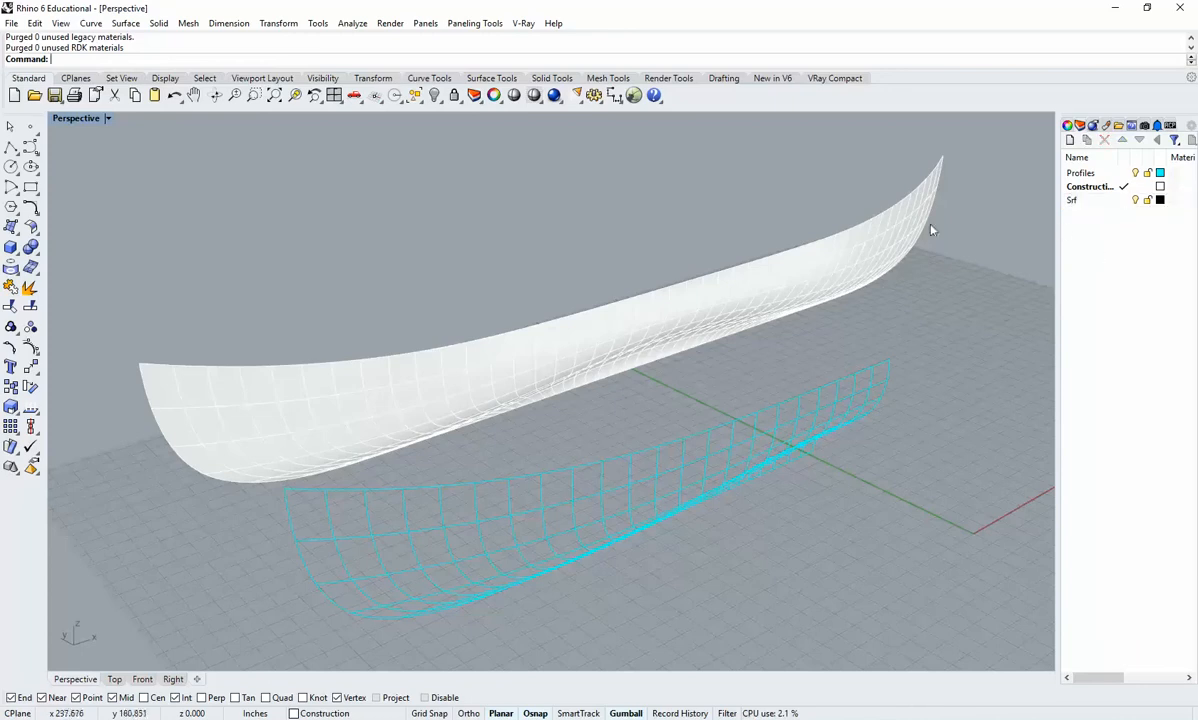
{"action": "left_click", "coordinate": [725, 294]}
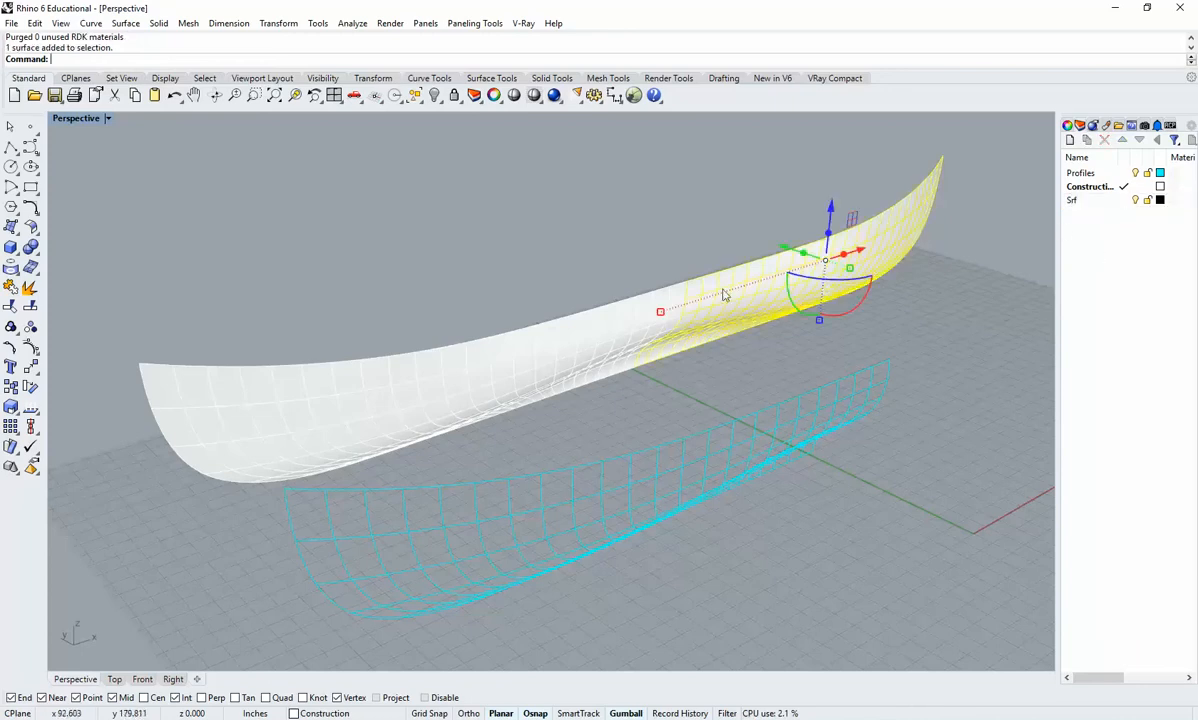
{"action": "left_click", "coordinate": [1068, 126]}
{"action": "left_click", "coordinate": [1184, 238]}
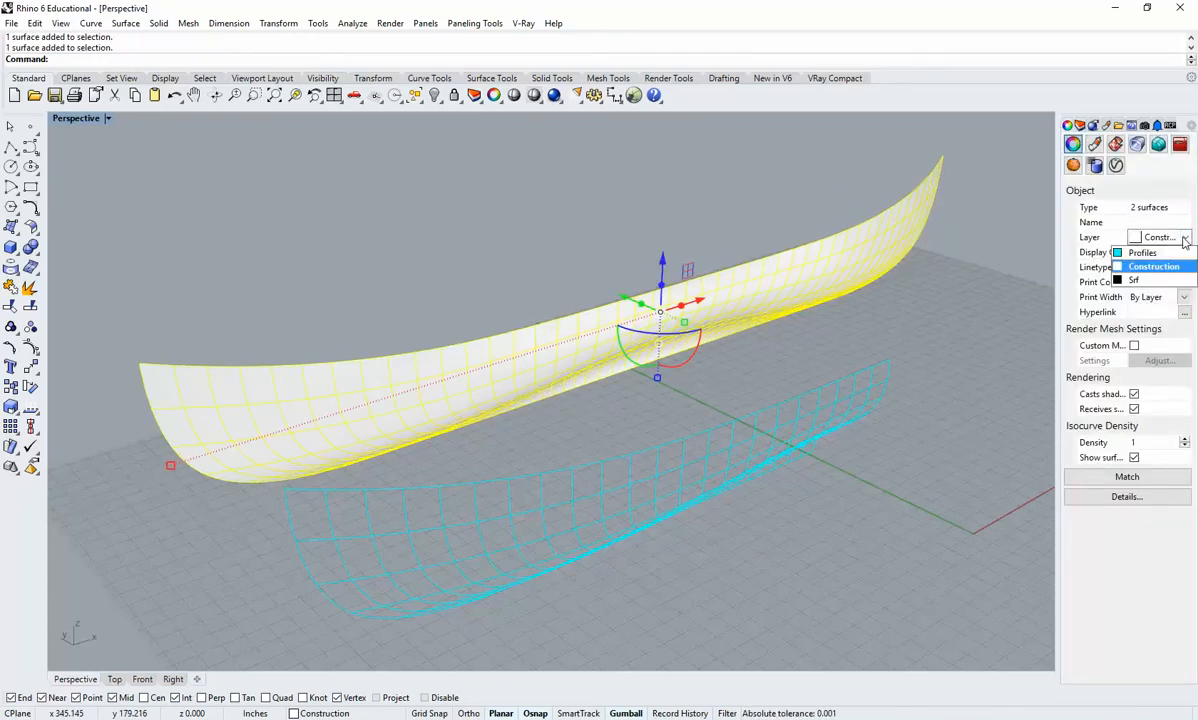
{"action": "left_click", "coordinate": [1133, 280]}
{"action": "left_click", "coordinate": [1080, 125]}
{"action": "key", "text": "Escape"}
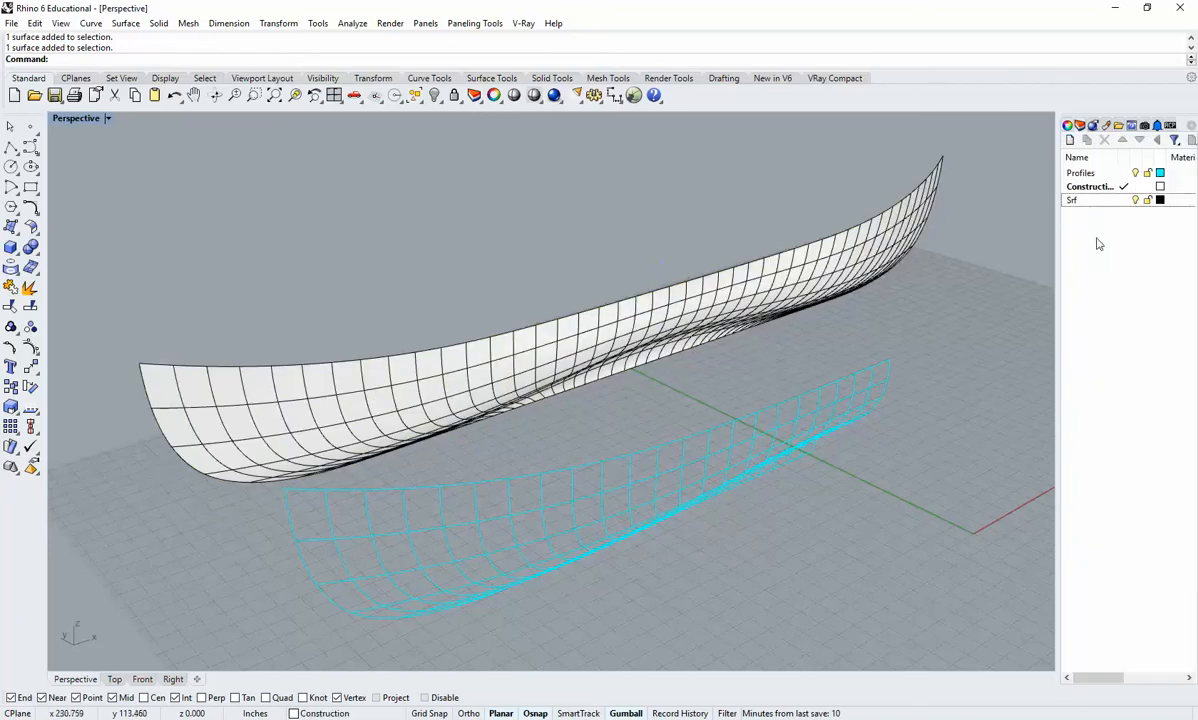
Add a layer named Pts with the colour Red and make it the current layer.
{"action": "right_click_drag", "start_coordinate": [891, 311], "coordinate": [941, 299]}
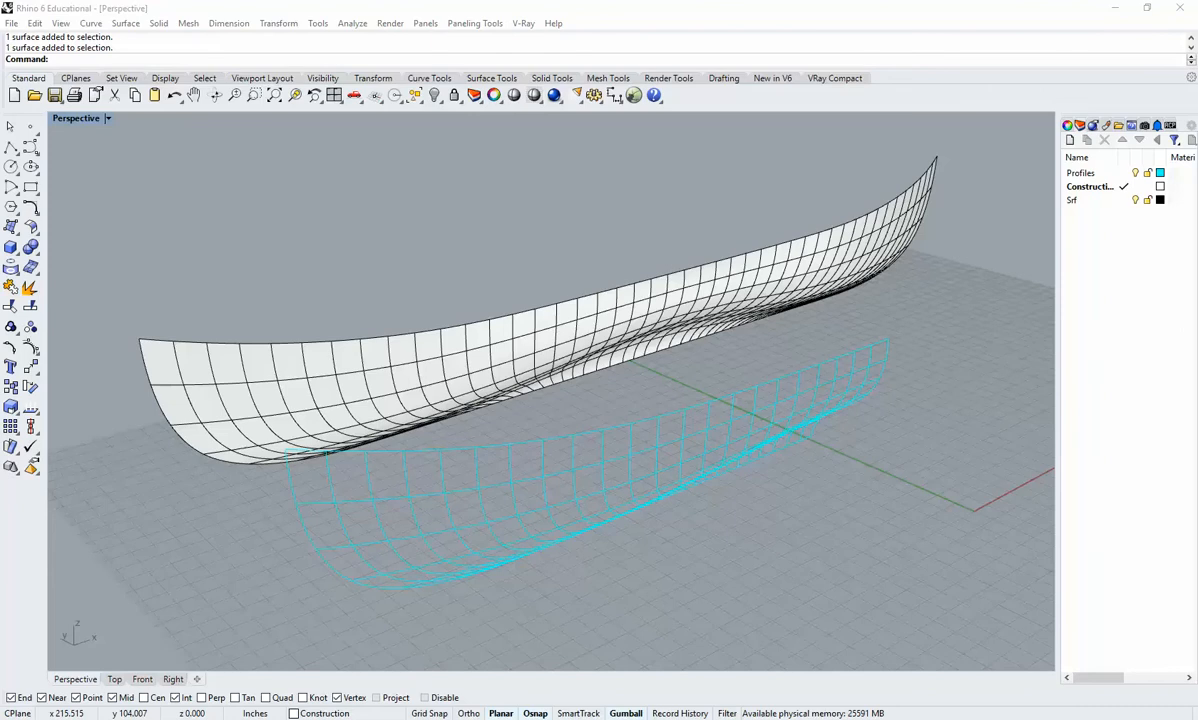
{"action": "left_click", "coordinate": [686, 494]}
{"action": "left_click", "coordinate": [1071, 200]}
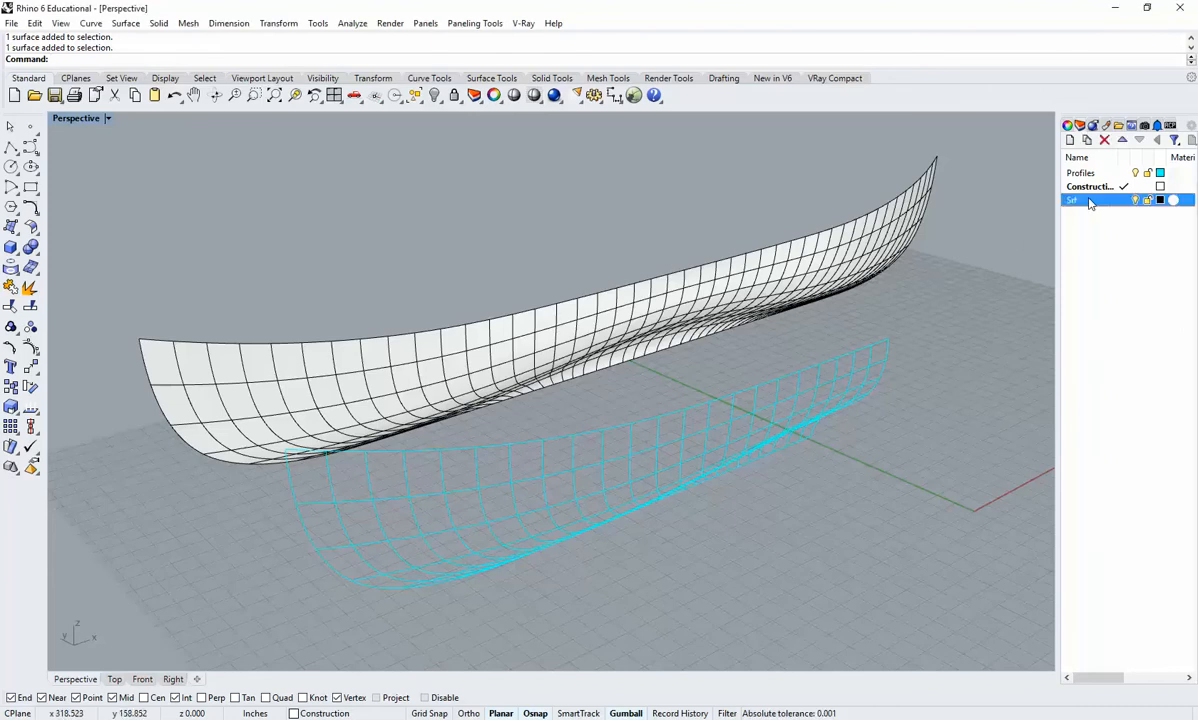
{"action": "left_click", "coordinate": [1069, 140]}
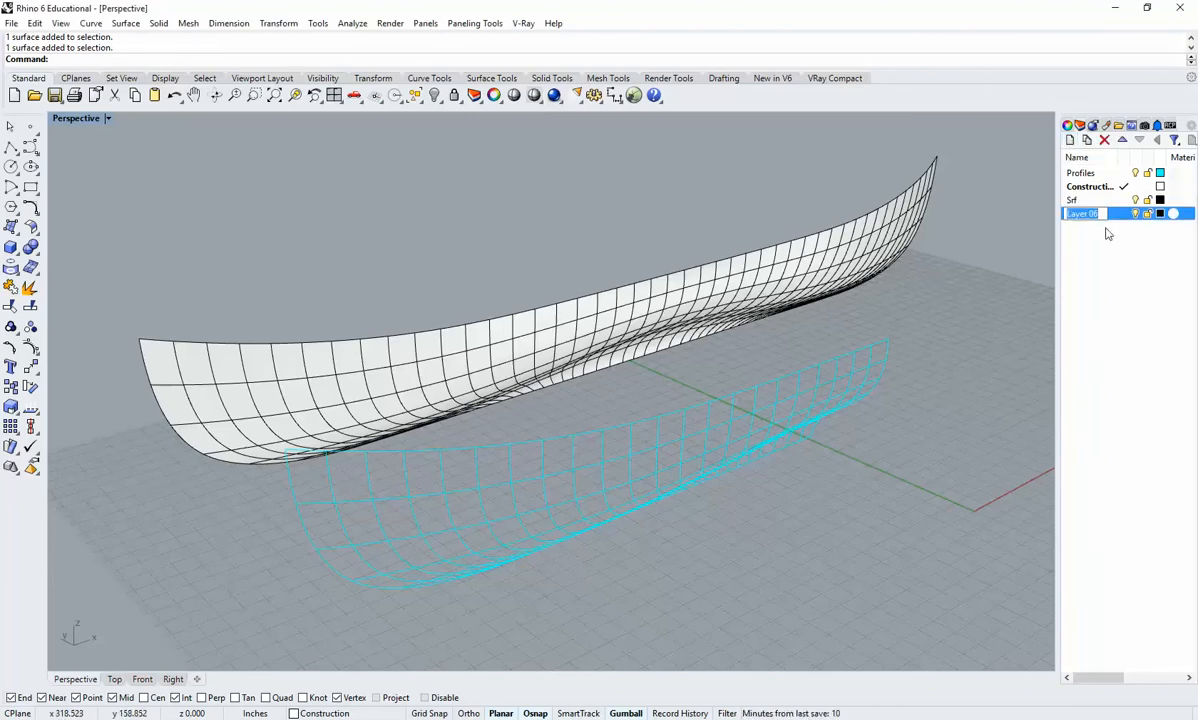
{"action": "left_click", "coordinate": [1115, 230]}
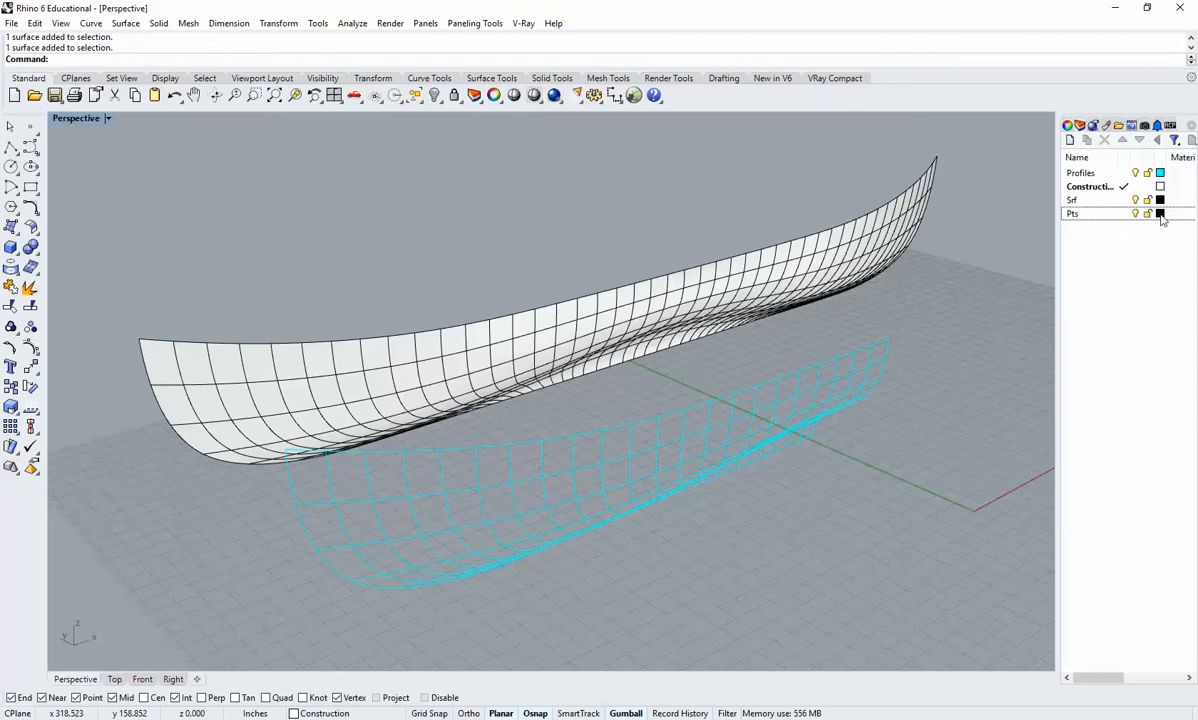
{"action": "left_click", "coordinate": [1160, 214]}
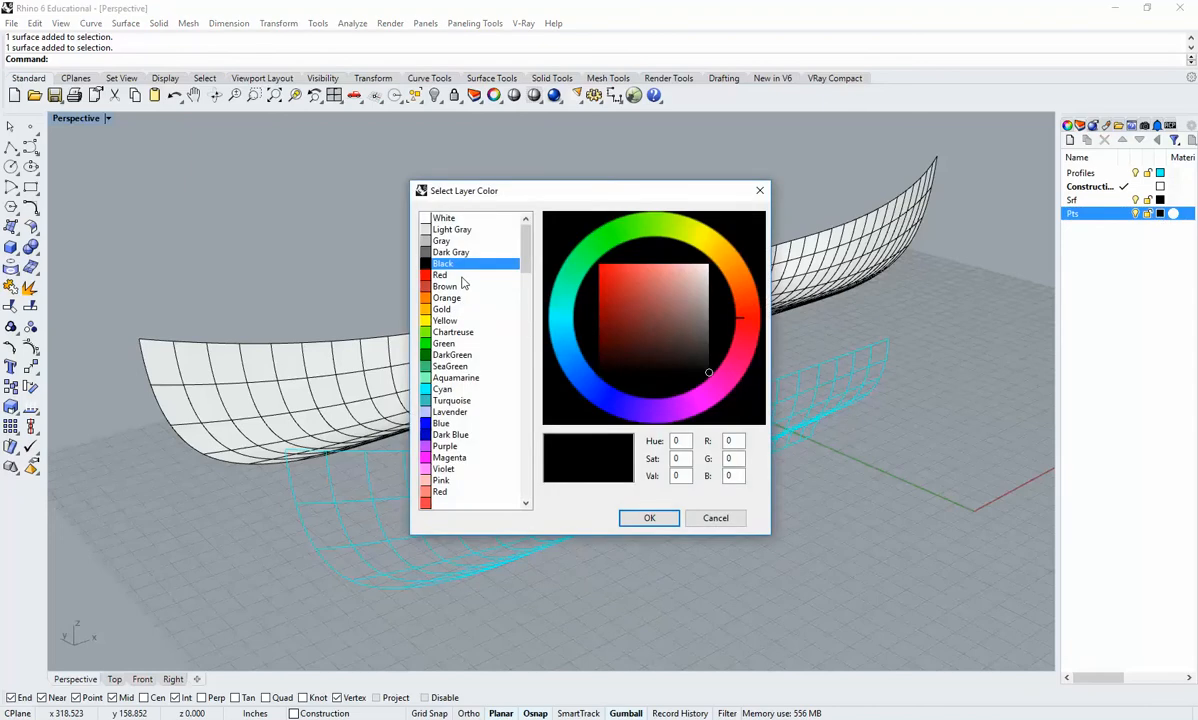
{"action": "left_click", "coordinate": [450, 275]}
{"action": "left_click", "coordinate": [649, 518]}
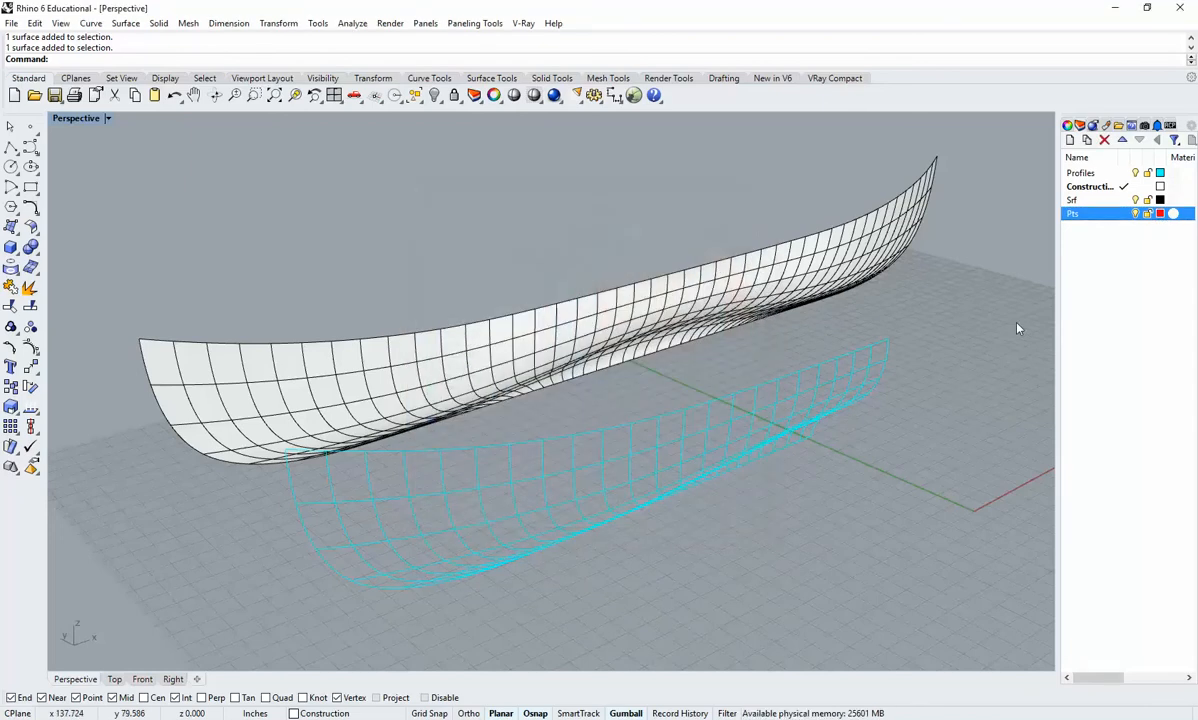
{"action": "double_click", "coordinate": [1098, 219]}
Run Intersect on all the extracted hull wireframe curves to place points at their crossings on the Pts layer.
{"action": "right_click_drag", "start_coordinate": [853, 476], "coordinate": [613, 494]}
{"action": "left_click_drag", "start_coordinate": [443, 192], "coordinate": [697, 585]}
{"action": "right_click_drag", "start_coordinate": [805, 527], "coordinate": [643, 508]}
{"action": "type", "text": "Intersect"}
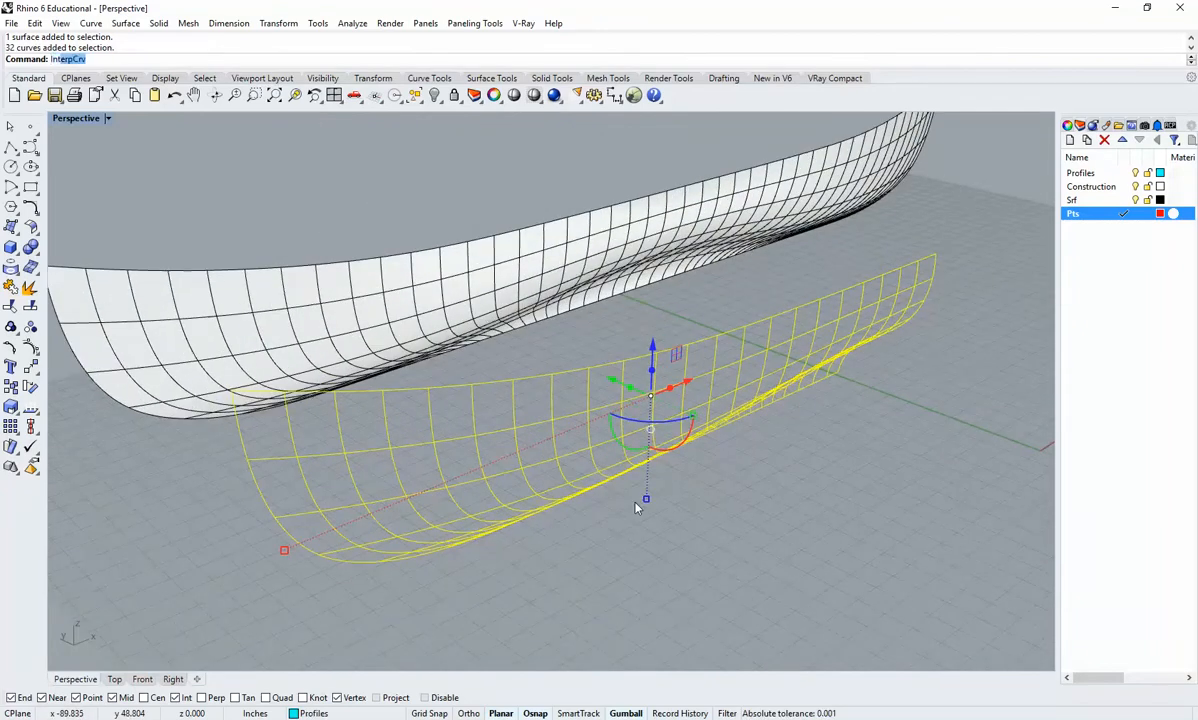
{"action": "key", "text": "Return"}
{"action": "key", "text": "Escape"}
{"action": "right_click_drag", "start_coordinate": [845, 453], "coordinate": [800, 522]}
{"action": "scroll", "coordinate": [571, 436], "scroll_direction": "up", "scroll_amount": 7}
{"action": "right_click_drag", "start_coordinate": [355, 398], "coordinate": [559, 400]}
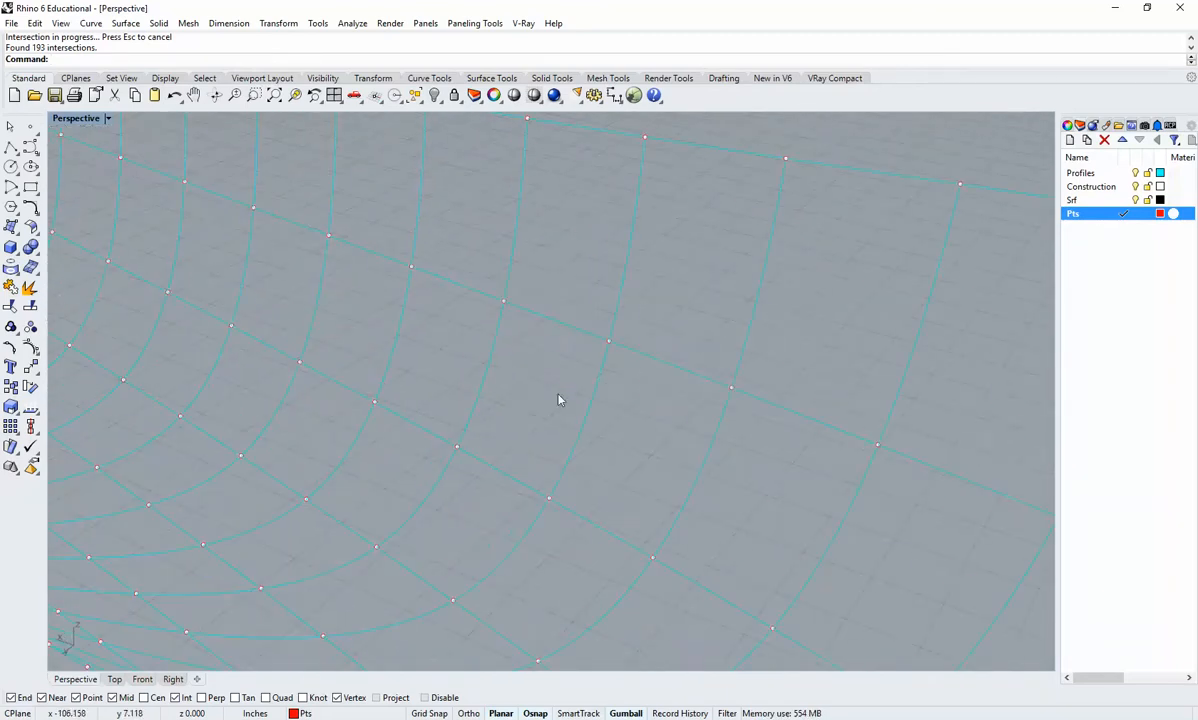
{"action": "left_click", "coordinate": [638, 355]}
{"action": "key", "text": "Escape"}
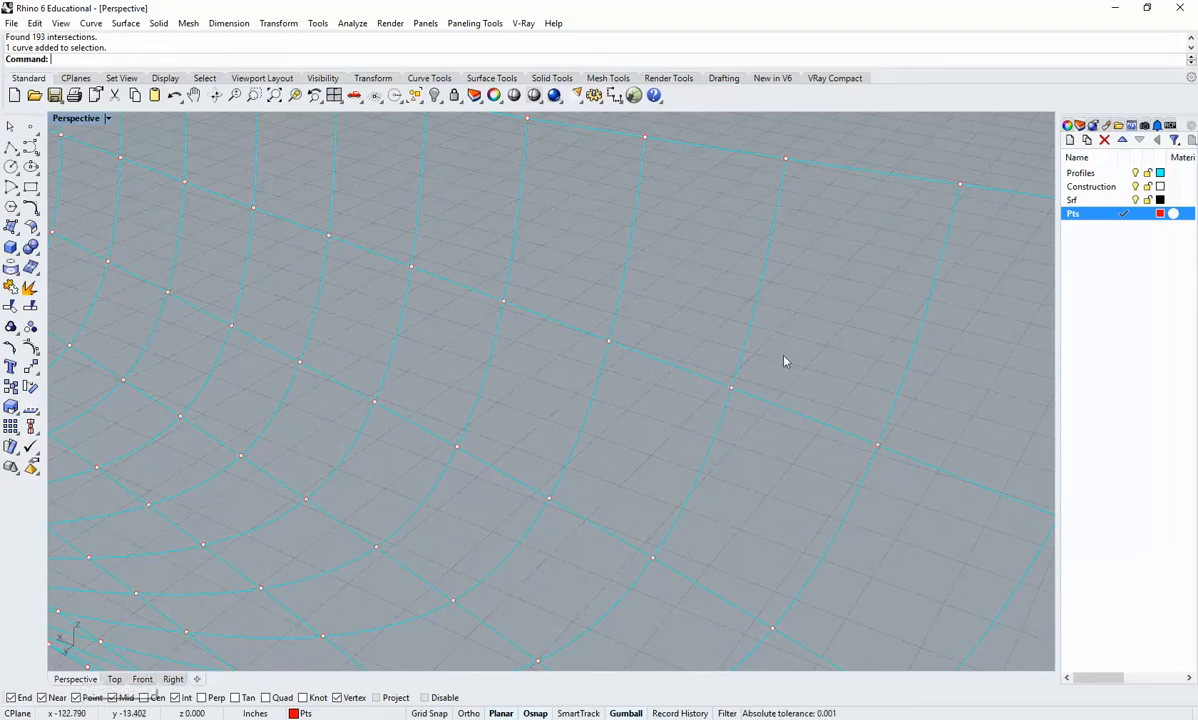
Duplicate the wireframe curves together with their intersection points sideways along the Y axis.
{"action": "right_click_drag", "start_coordinate": [663, 427], "coordinate": [682, 447]}
{"action": "scroll", "coordinate": [557, 423], "scroll_direction": "down", "scroll_amount": 7}
{"action": "scroll", "coordinate": [600, 380], "scroll_direction": "down", "scroll_amount": 4}
{"action": "left_click_drag", "start_coordinate": [524, 197], "coordinate": [636, 467]}
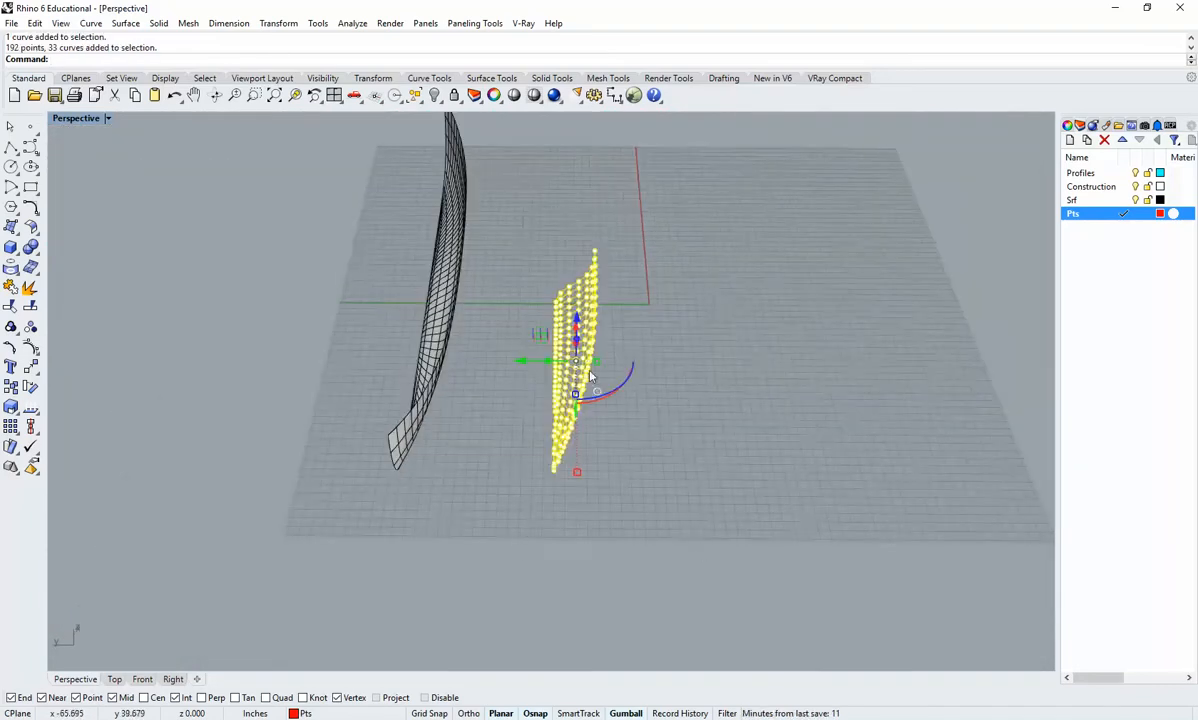
{"action": "left_click_drag", "start_coordinate": [525, 364], "coordinate": [574, 372]}
{"action": "key", "text": "alt"}
{"action": "left_click", "coordinate": [781, 458]}
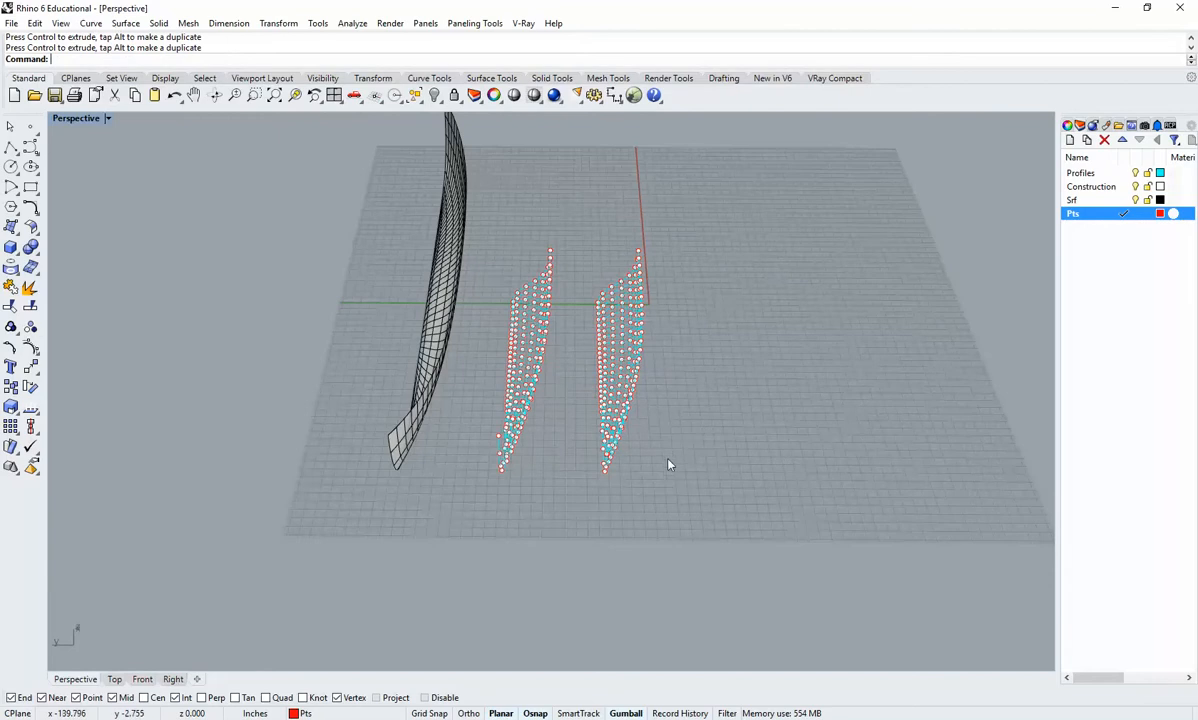
Move the set of curves and points farthest from the hull surfaces further away along the Y axis.
{"action": "right_click_drag", "start_coordinate": [669, 464], "coordinate": [592, 294]}
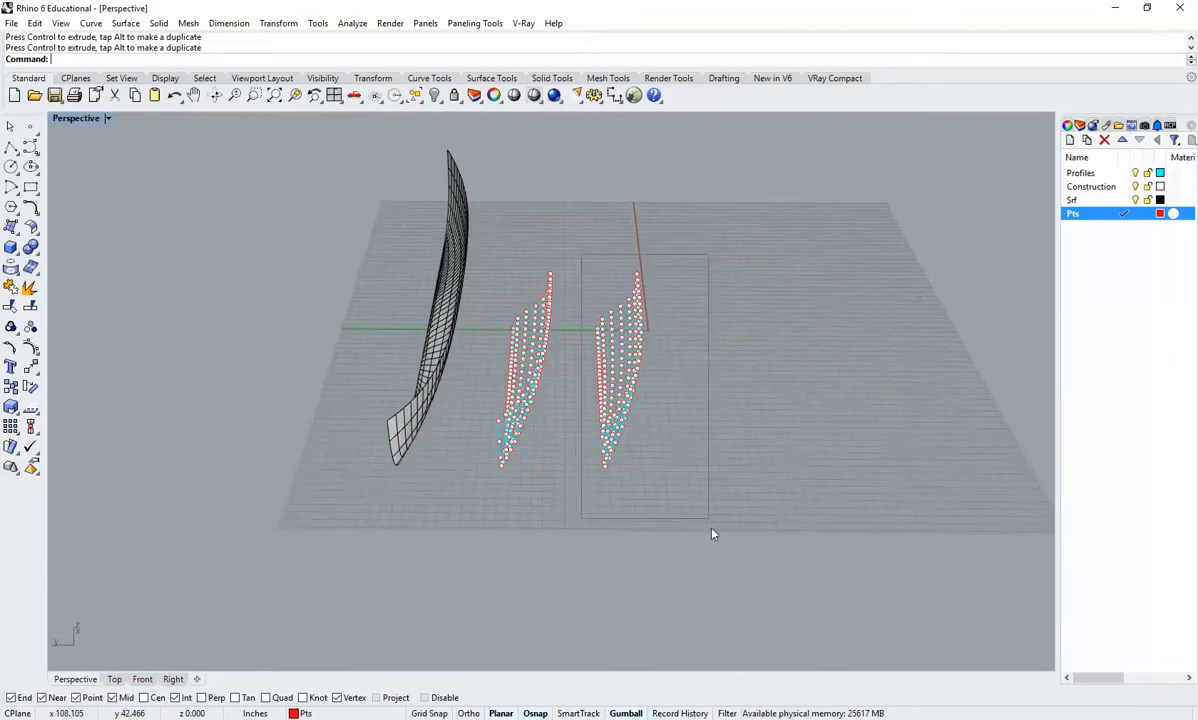
{"action": "left_click_drag", "start_coordinate": [712, 528], "coordinate": [713, 529]}
{"action": "left_click_drag", "start_coordinate": [580, 370], "coordinate": [660, 406]}
{"action": "left_click", "coordinate": [803, 433]}
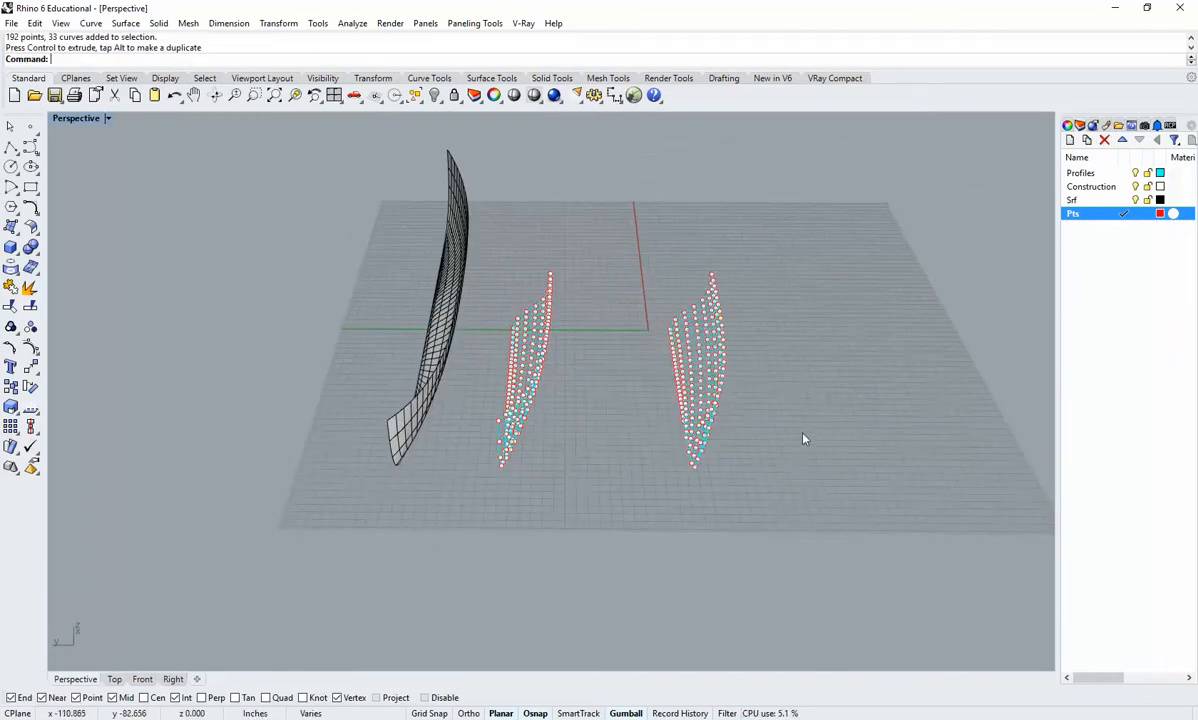
Make the Construction layer current.
{"action": "right_click_drag", "start_coordinate": [803, 439], "coordinate": [711, 416]}
{"action": "scroll", "coordinate": [711, 416], "scroll_direction": "up", "scroll_amount": 4}
{"action": "double_click", "coordinate": [1091, 187]}
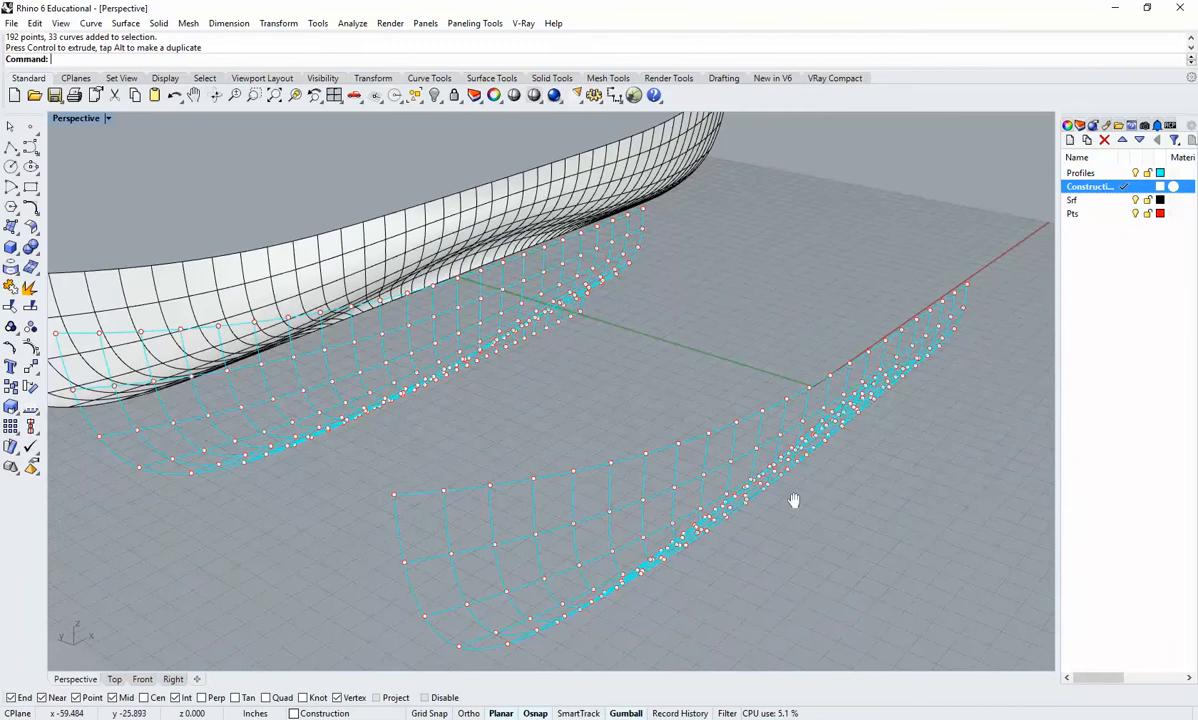
Build a Corner Points surface on the end cell of the second row below the hull's top edge, snapping to its four intersection points.
{"action": "right_click_drag", "start_coordinate": [793, 500], "coordinate": [728, 477]}
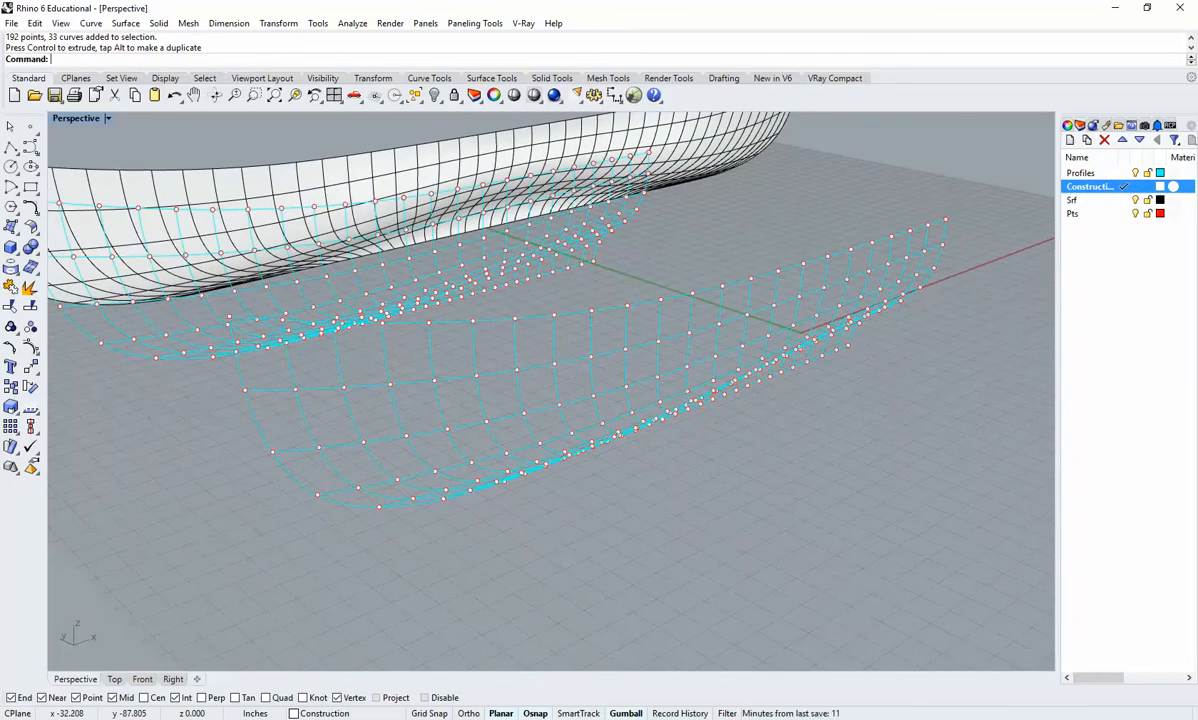
{"action": "left_click", "coordinate": [679, 423]}
{"action": "right_click_drag", "start_coordinate": [592, 437], "coordinate": [707, 423], "text": "shift"}
{"action": "right_click_drag", "start_coordinate": [540, 429], "coordinate": [578, 444]}
{"action": "scroll", "coordinate": [572, 436], "scroll_direction": "up", "scroll_amount": 4}
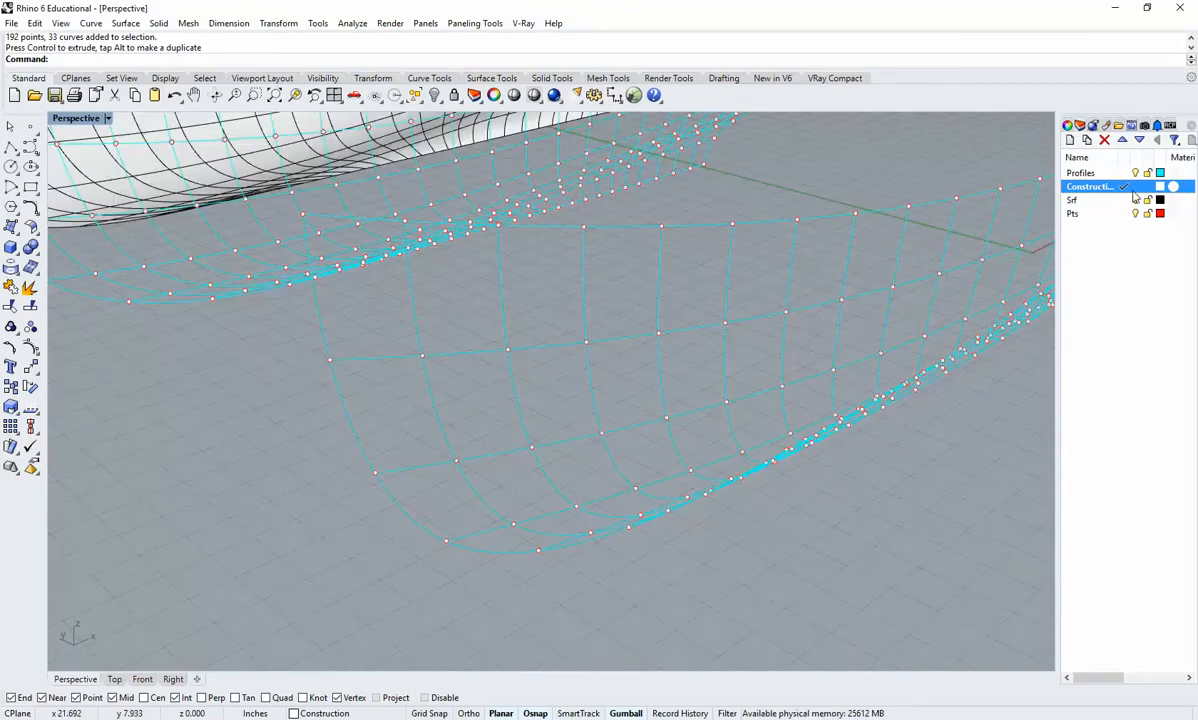
{"action": "right_click_drag", "start_coordinate": [393, 424], "coordinate": [474, 440], "text": "shift"}
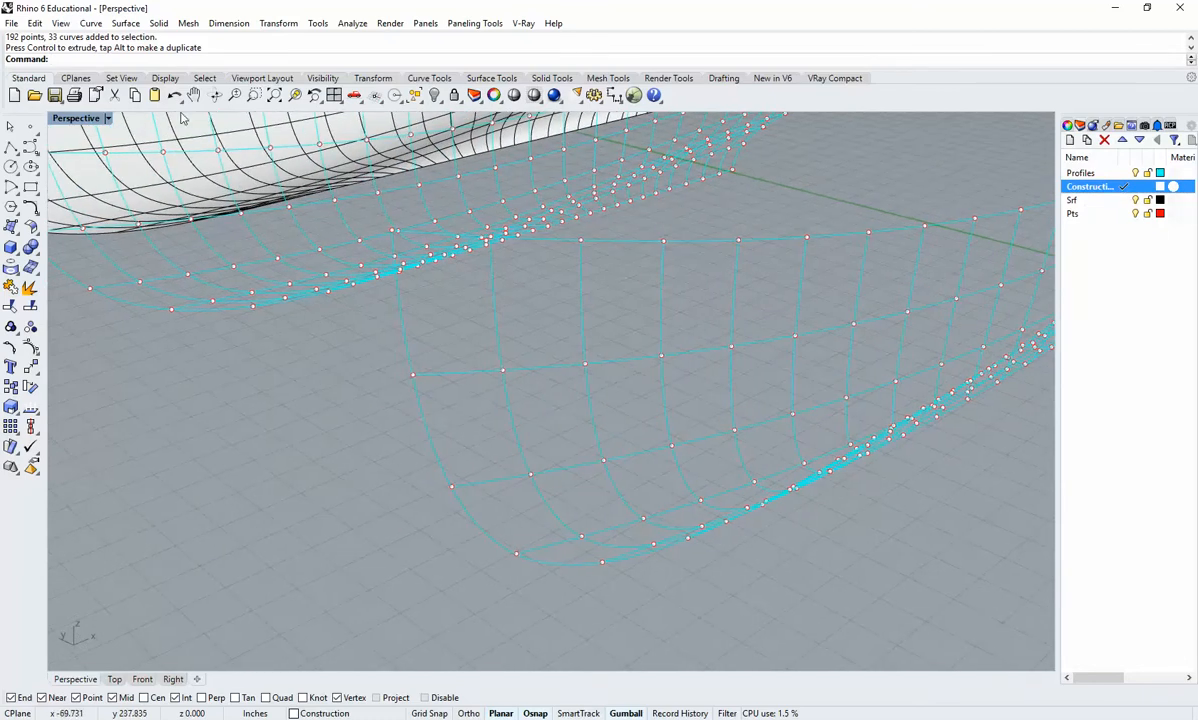
{"action": "left_click", "coordinate": [126, 24]}
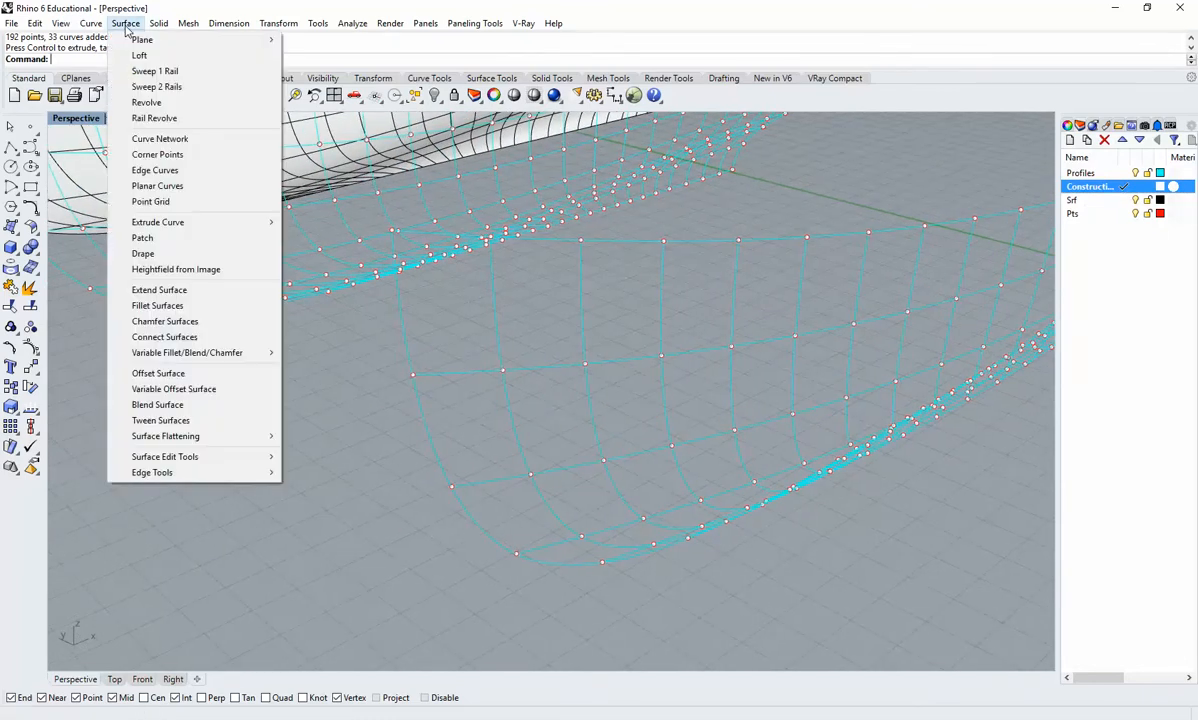
{"action": "left_click", "coordinate": [150, 155]}
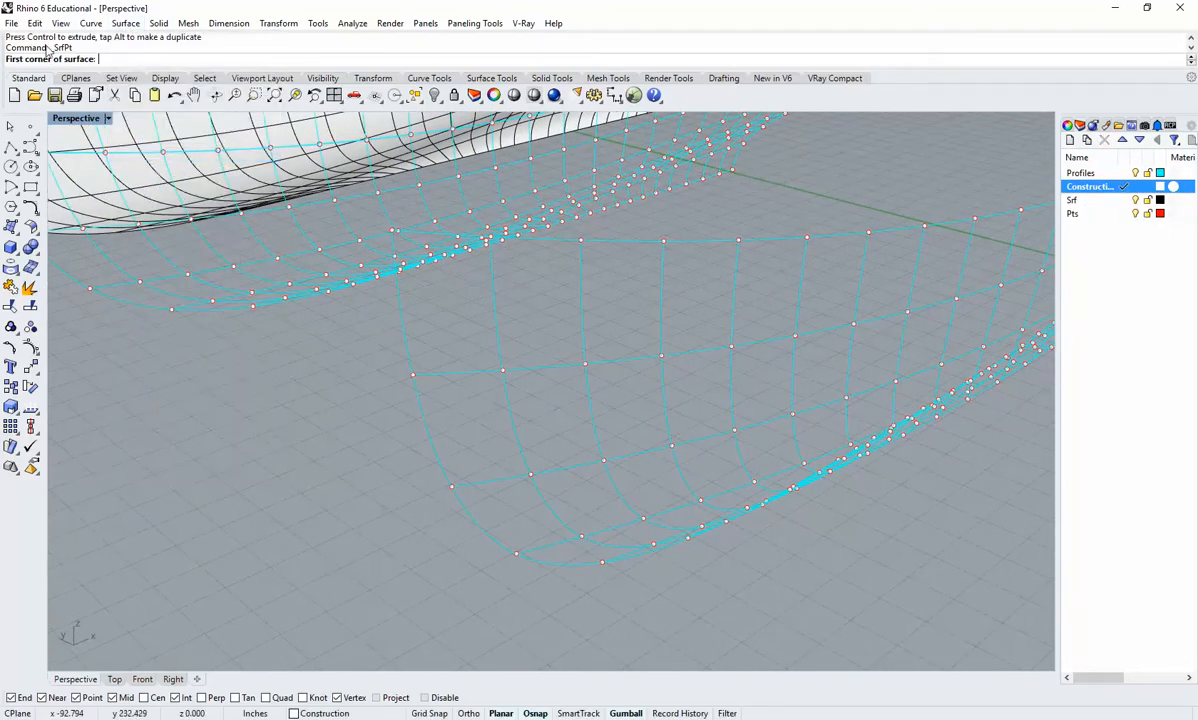
{"action": "left_click", "coordinate": [451, 487]}
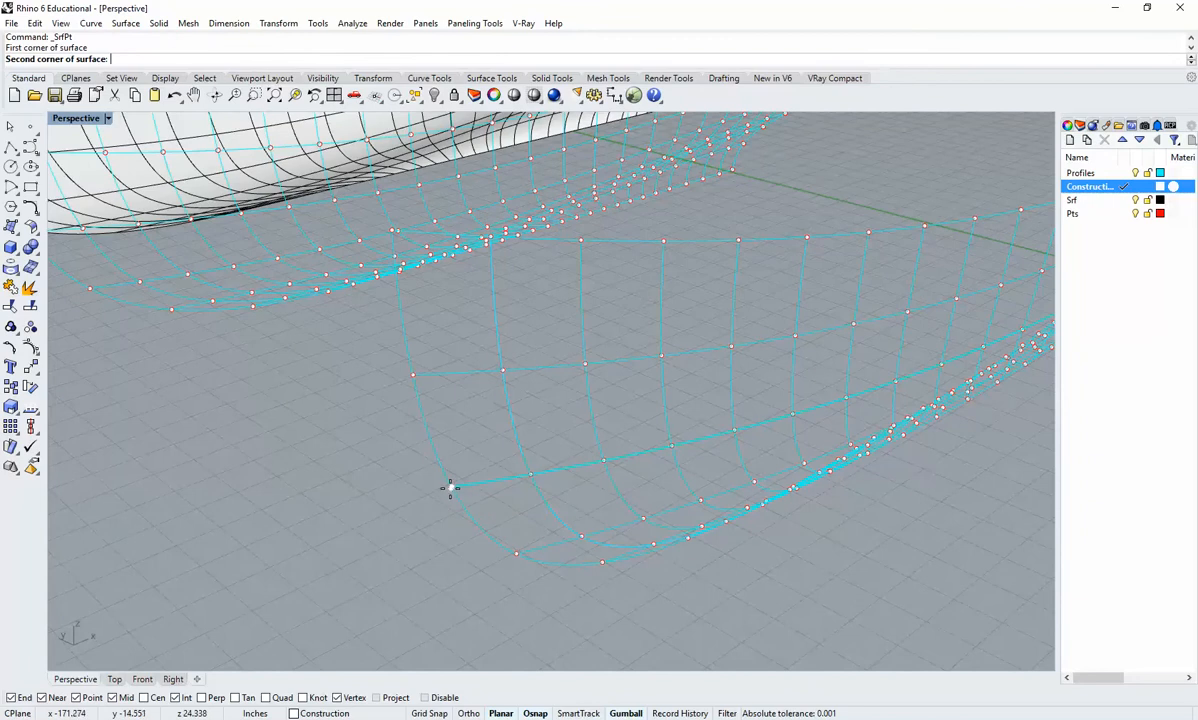
{"action": "left_click", "coordinate": [530, 473]}
{"action": "left_click", "coordinate": [502, 371]}
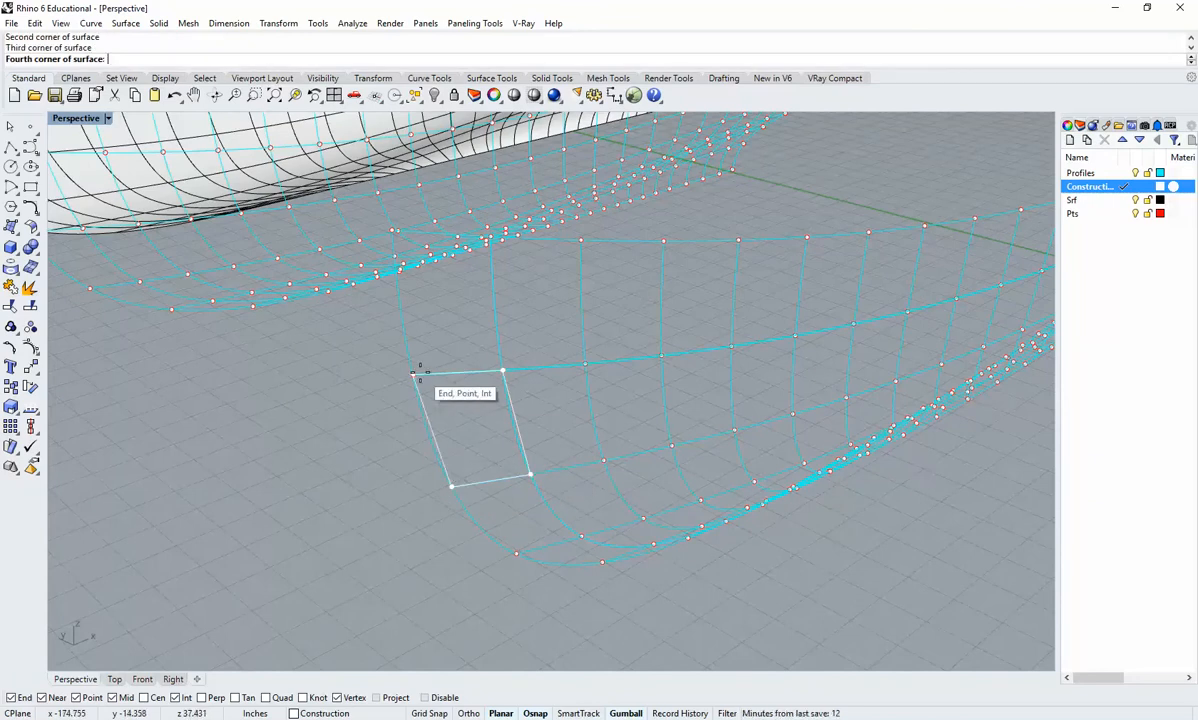
{"action": "left_click", "coordinate": [420, 372]}
{"action": "right_click_drag", "start_coordinate": [553, 467], "coordinate": [588, 455], "text": "shift"}
Add two more corner-point surfaces over the next two cells of the second row, snapping to the intersection points.
{"action": "key", "text": "Return"}
{"action": "left_click", "coordinate": [572, 473]}
{"action": "left_click", "coordinate": [640, 455]}
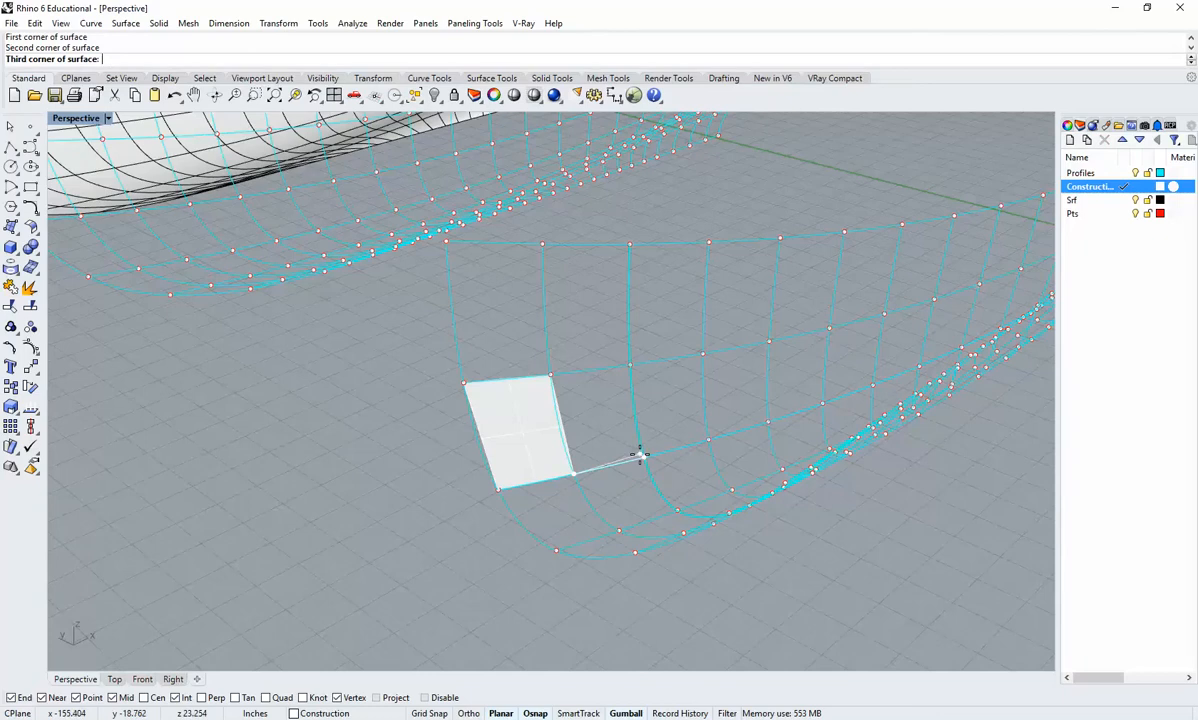
{"action": "left_click", "coordinate": [630, 368]}
{"action": "left_click", "coordinate": [557, 375]}
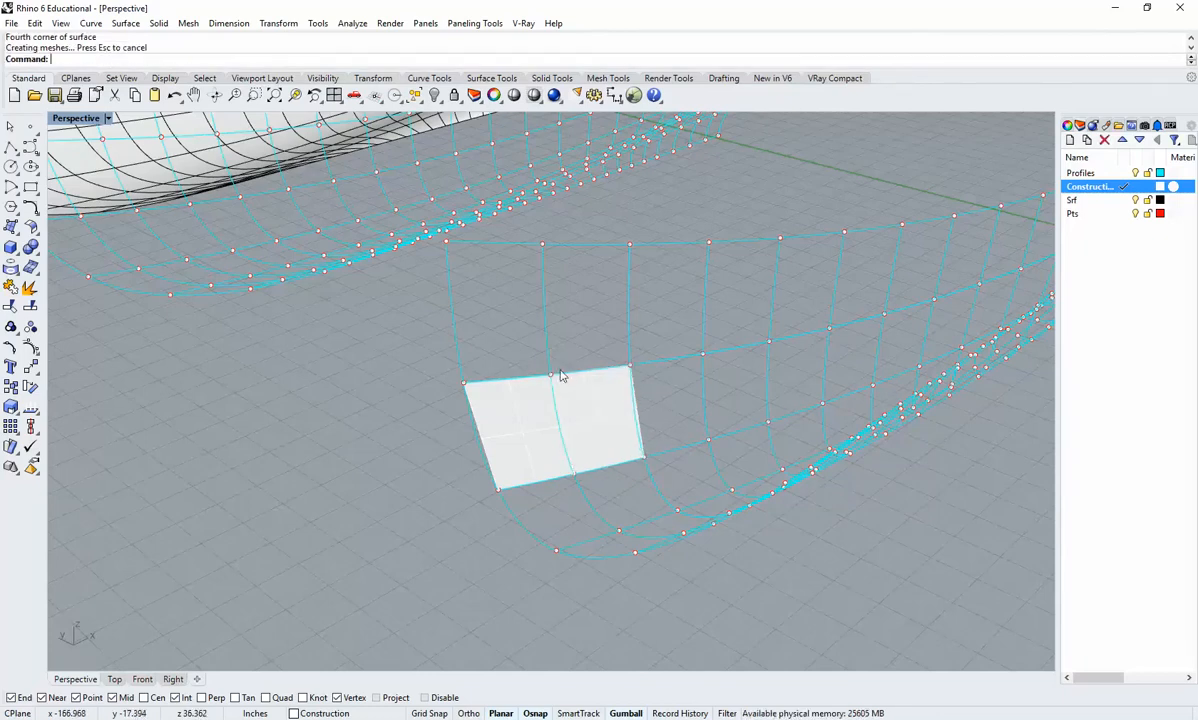
{"action": "key", "text": "Return"}
{"action": "left_click", "coordinate": [644, 457]}
{"action": "left_click", "coordinate": [708, 438]}
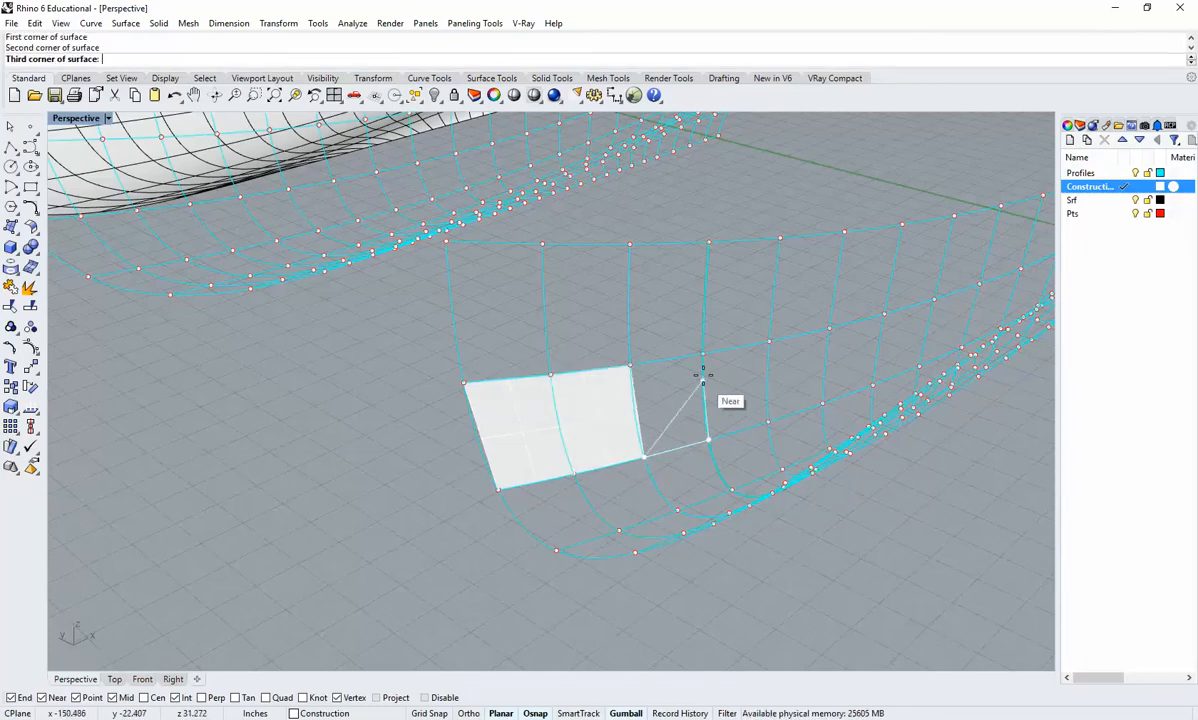
{"action": "left_click", "coordinate": [699, 352]}
{"action": "left_click", "coordinate": [630, 366]}
Add a corner-point surface over the end cell of the top row, directly above the first panel.
{"action": "key", "text": "Return"}
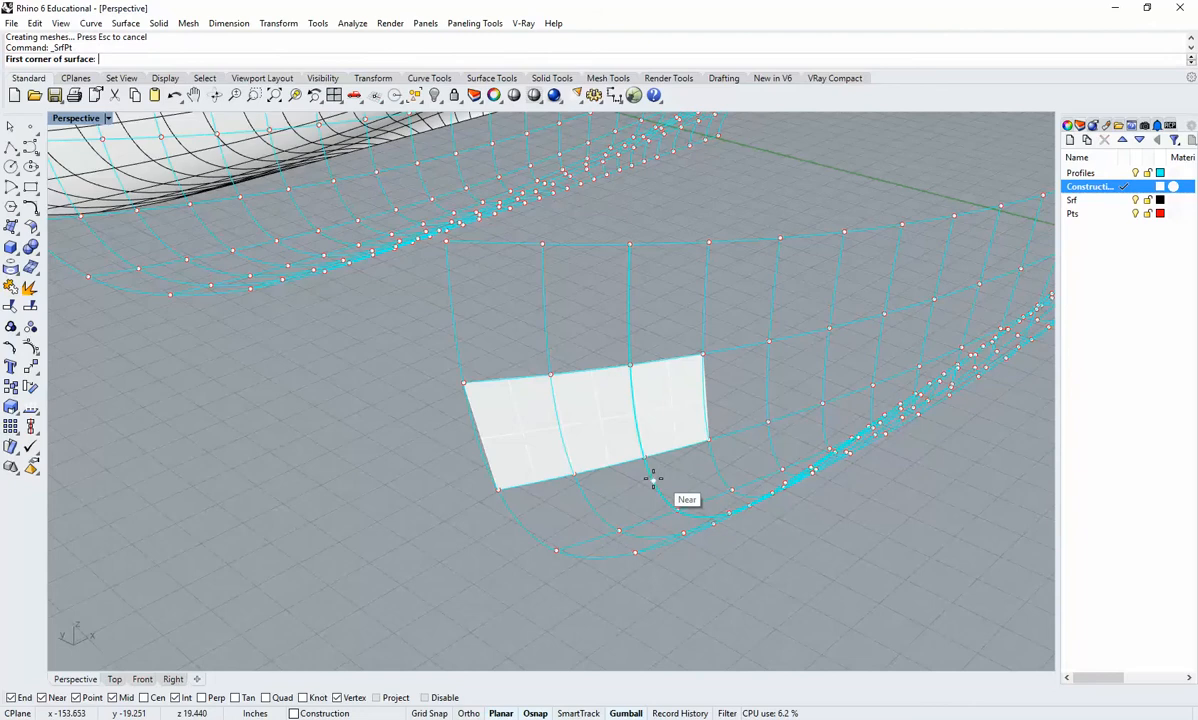
{"action": "left_click", "coordinate": [463, 382]}
{"action": "left_click", "coordinate": [550, 375]}
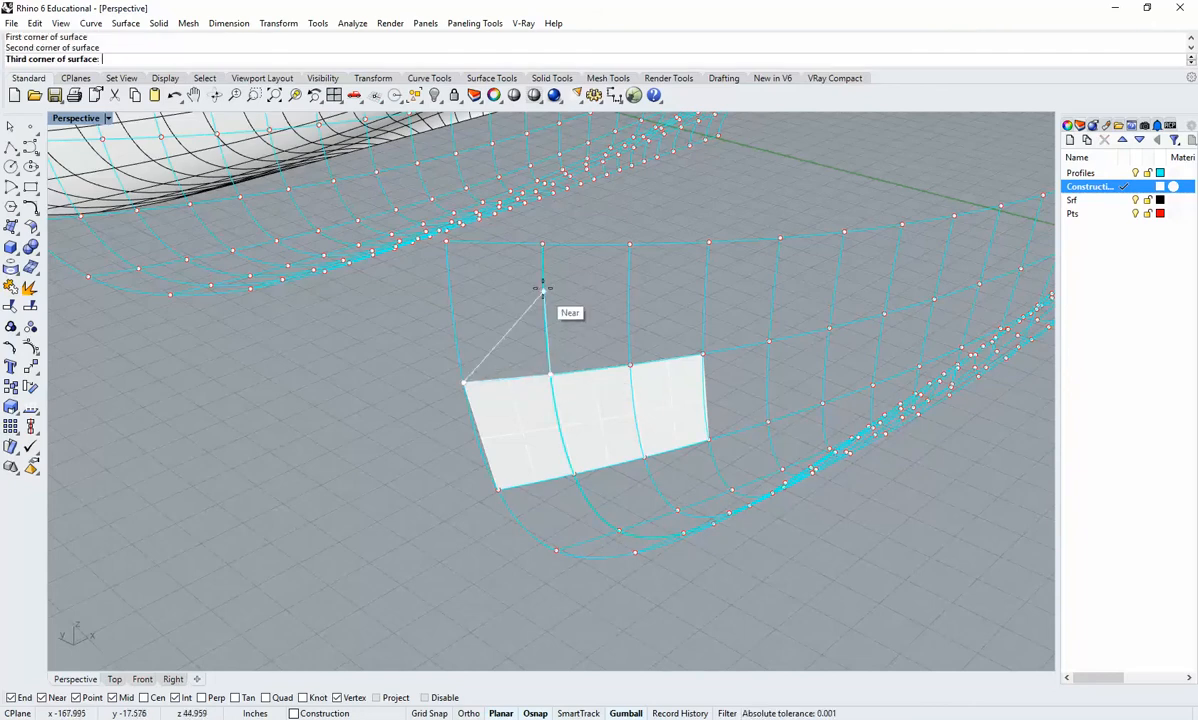
{"action": "left_click", "coordinate": [543, 256]}
{"action": "right_click_drag", "start_coordinate": [535, 246], "coordinate": [503, 308]}
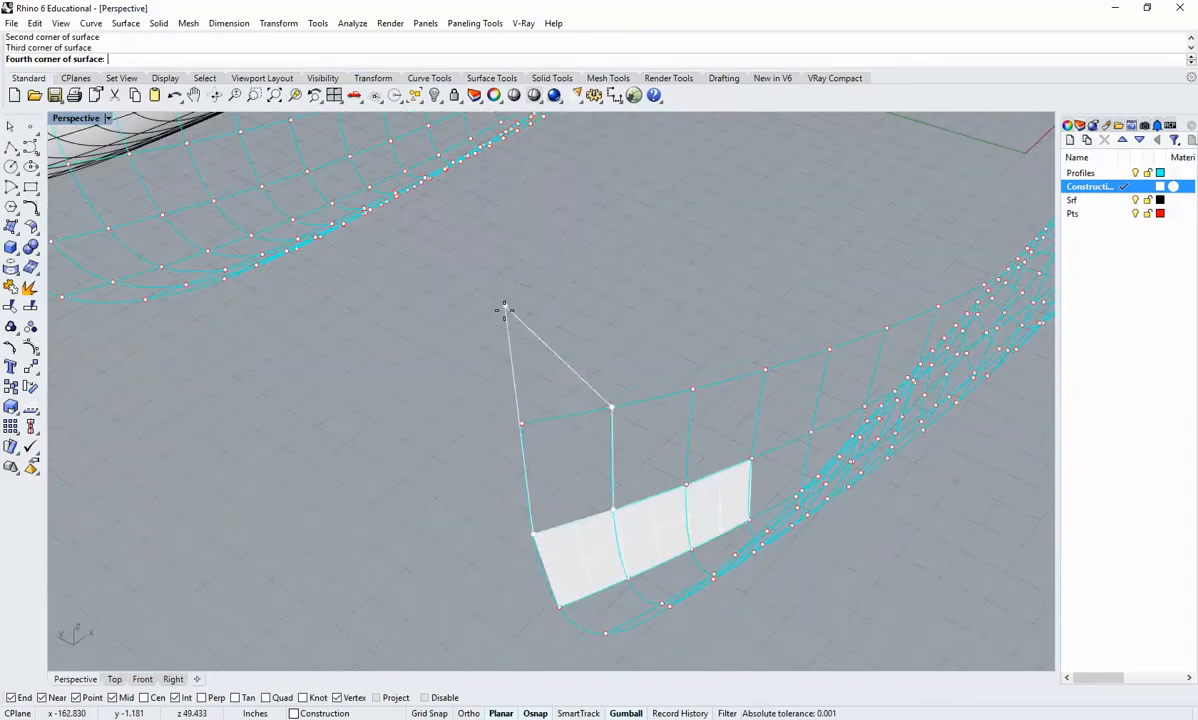
{"action": "left_click", "coordinate": [522, 423]}
Cover the next two cells of the top row with corner-point surfaces to complete a three-by-two block of panels.
{"action": "key", "text": "Return"}
{"action": "left_click", "coordinate": [613, 509]}
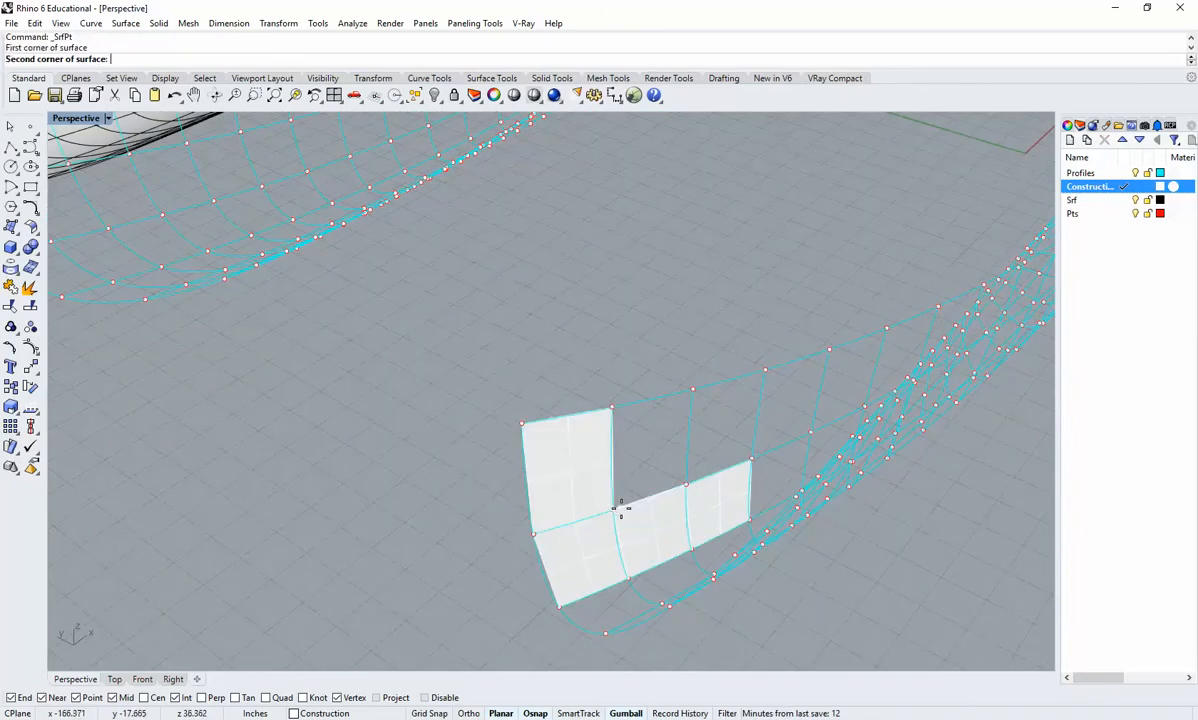
{"action": "left_click", "coordinate": [686, 485]}
{"action": "left_click", "coordinate": [686, 389]}
{"action": "left_click", "coordinate": [611, 407]}
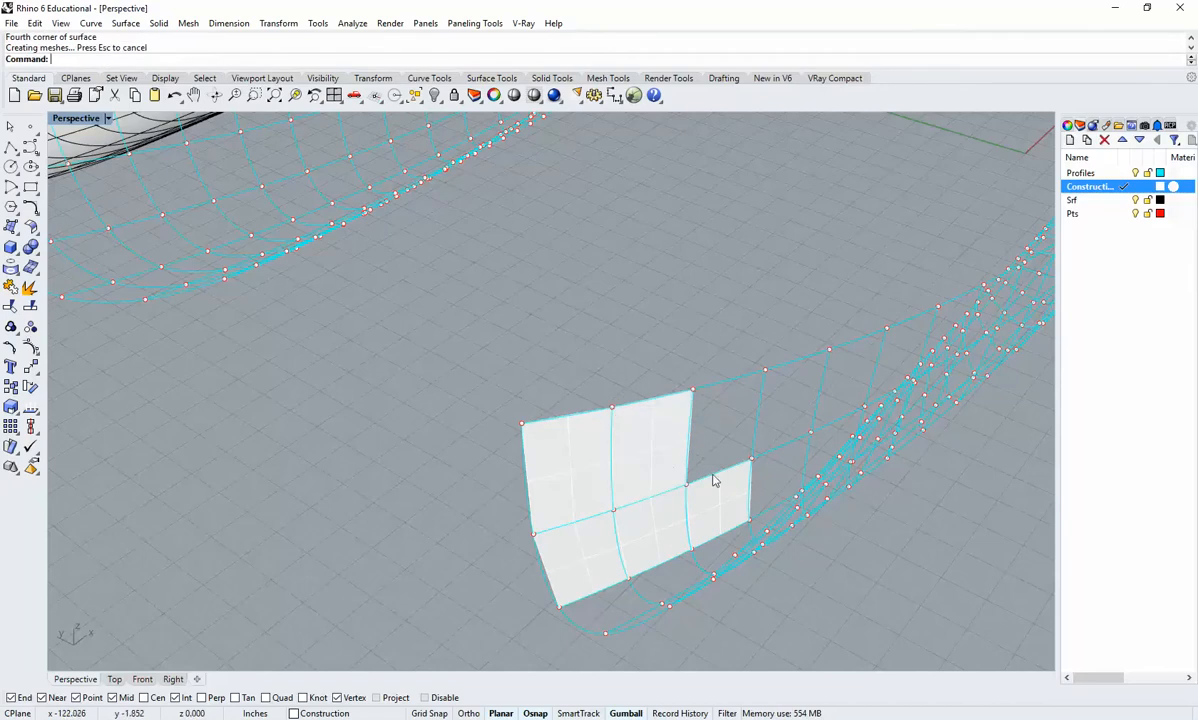
{"action": "right_click_drag", "start_coordinate": [714, 479], "coordinate": [678, 457]}
{"action": "scroll", "coordinate": [660, 454], "scroll_direction": "up", "scroll_amount": 5}
{"action": "key", "text": "Return"}
{"action": "left_click", "coordinate": [618, 453]}
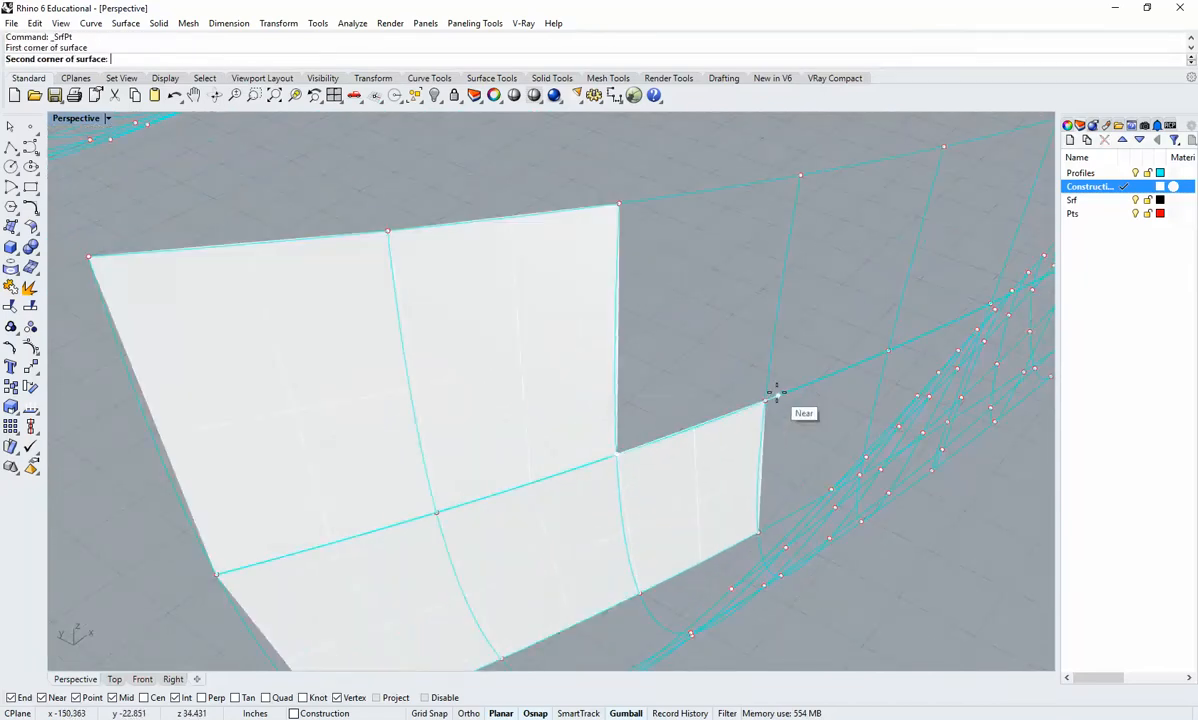
{"action": "left_click", "coordinate": [768, 398]}
{"action": "left_click", "coordinate": [799, 179]}
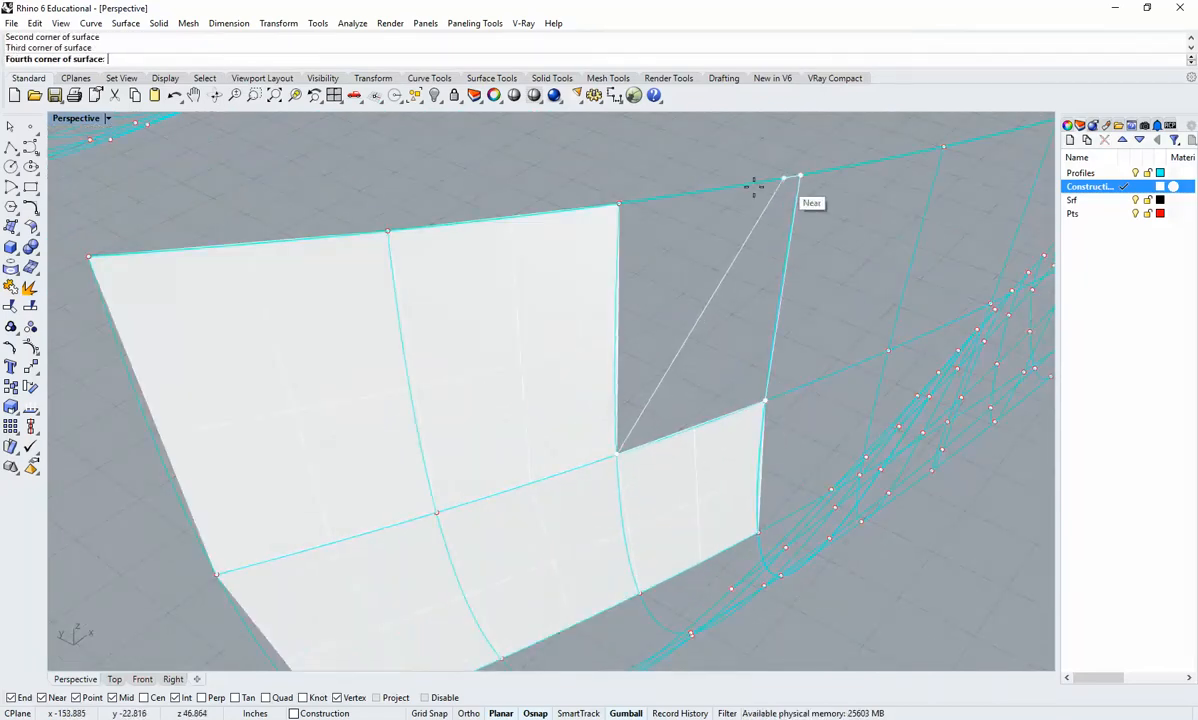
{"action": "left_click", "coordinate": [627, 204]}
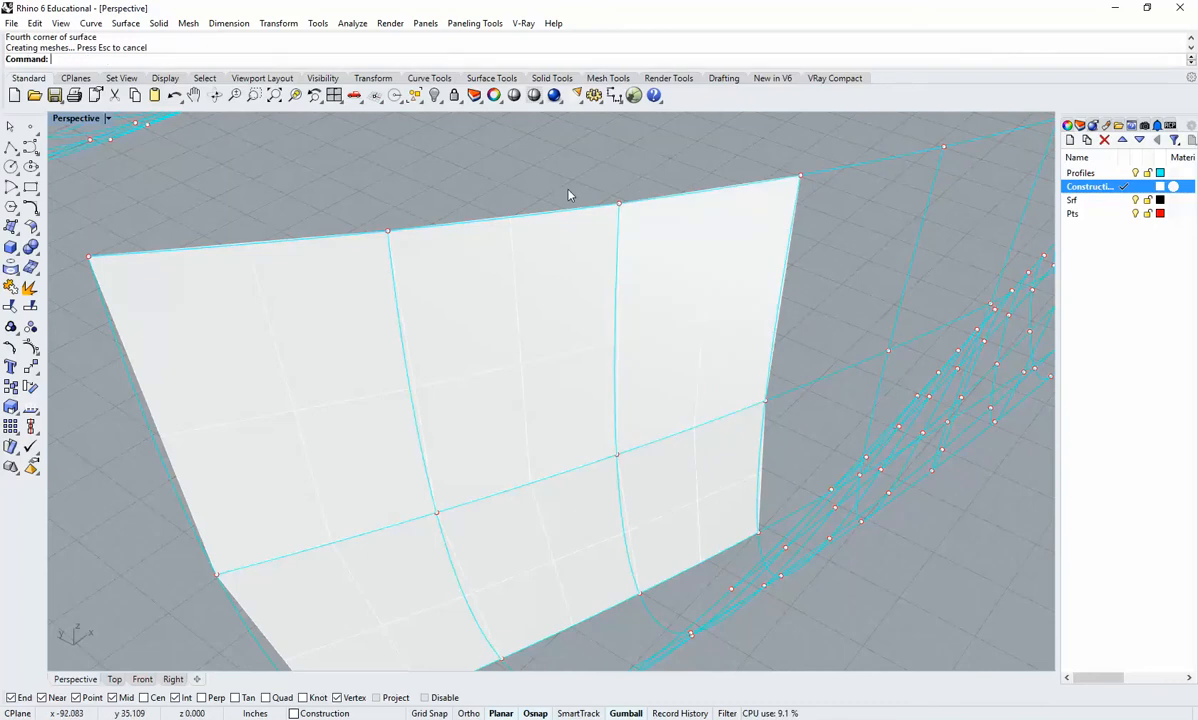
Examine the six panels from both sides, comparing their straight edges with the curved profile lines and checking the joints between them.
{"action": "scroll", "coordinate": [577, 287], "scroll_direction": "down", "scroll_amount": 7}
{"action": "right_click_drag", "start_coordinate": [577, 287], "coordinate": [710, 434], "text": "shift"}
{"action": "type", "text": "z"}
{"action": "key", "text": "Return"}
{"action": "left_click_drag", "start_coordinate": [726, 503], "coordinate": [637, 389]}
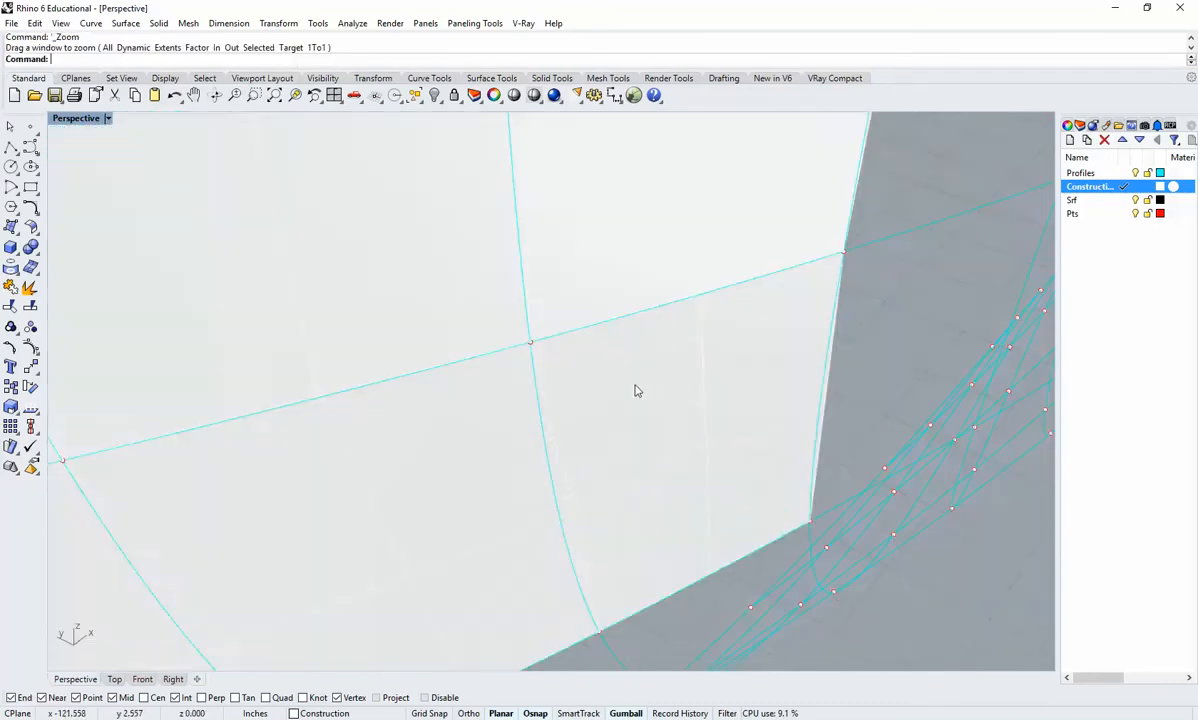
{"action": "right_click_drag", "start_coordinate": [637, 389], "coordinate": [734, 466]}
{"action": "left_click", "coordinate": [716, 533]}
{"action": "key", "text": "Escape"}
{"action": "scroll", "coordinate": [734, 466], "scroll_direction": "up", "scroll_amount": 5}
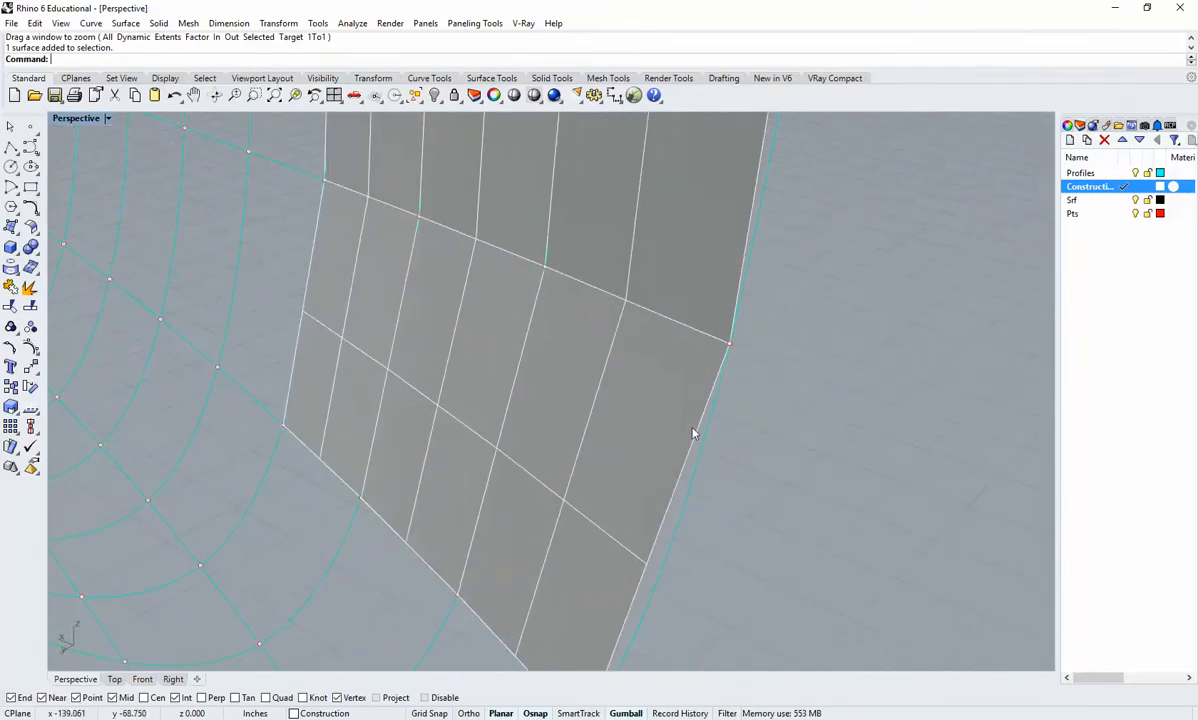
{"action": "scroll", "coordinate": [693, 433], "scroll_direction": "down", "scroll_amount": 3}
{"action": "right_click_drag", "start_coordinate": [703, 415], "coordinate": [723, 225]}
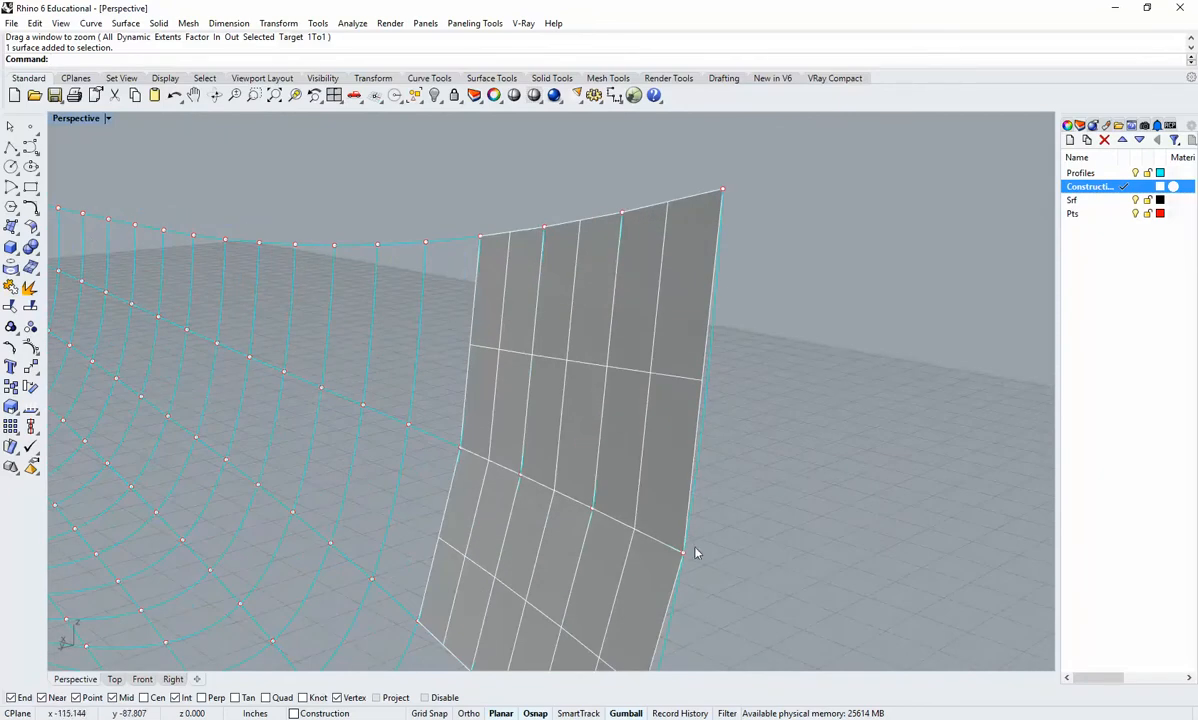
{"action": "right_click_drag", "start_coordinate": [680, 557], "coordinate": [687, 449]}
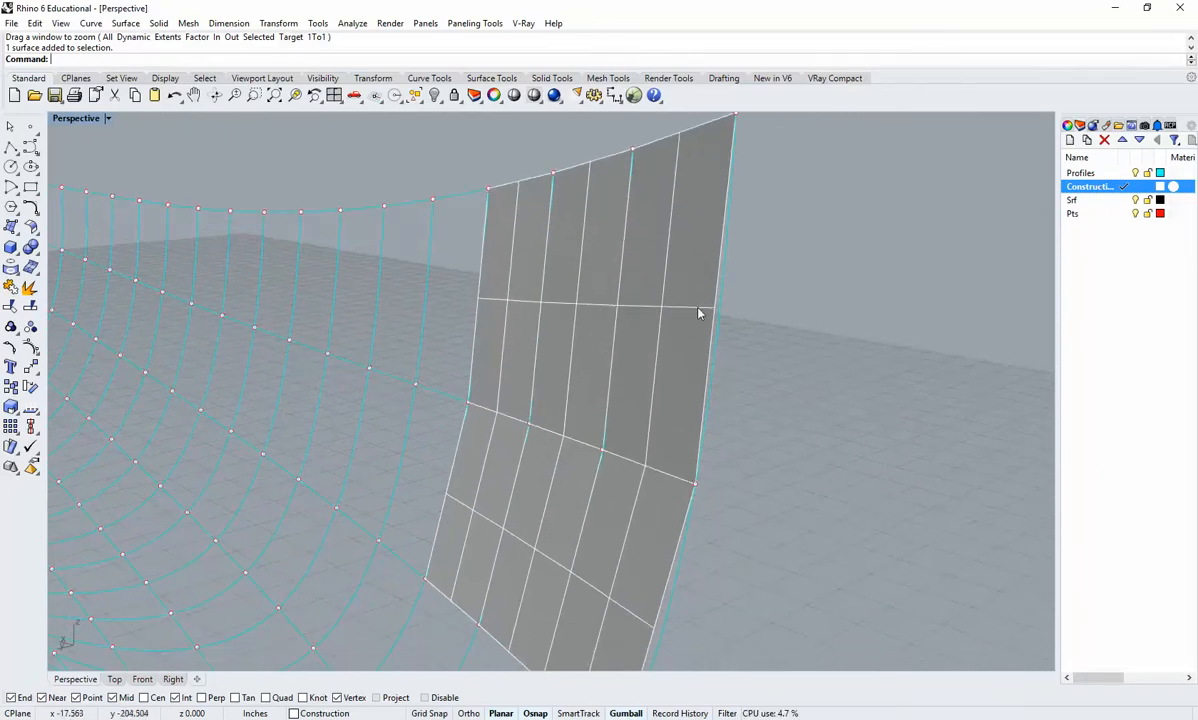
{"action": "right_click_drag", "start_coordinate": [700, 313], "coordinate": [728, 268]}
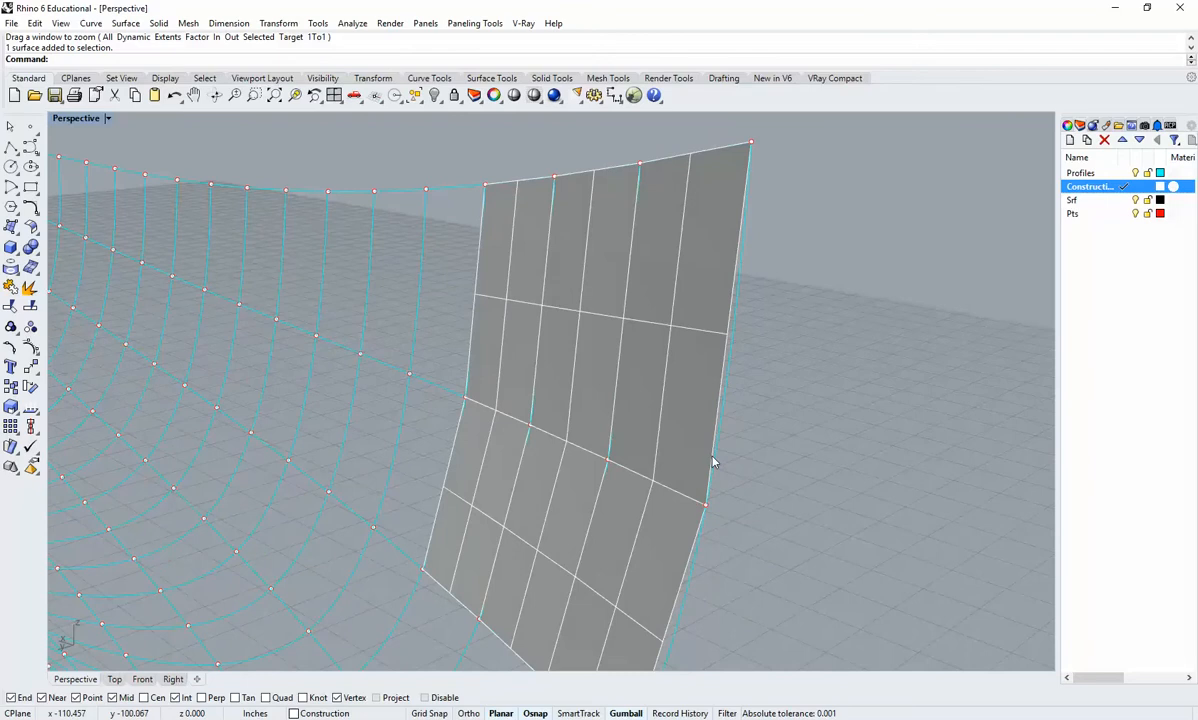
{"action": "right_click_drag", "start_coordinate": [634, 618], "coordinate": [674, 543]}
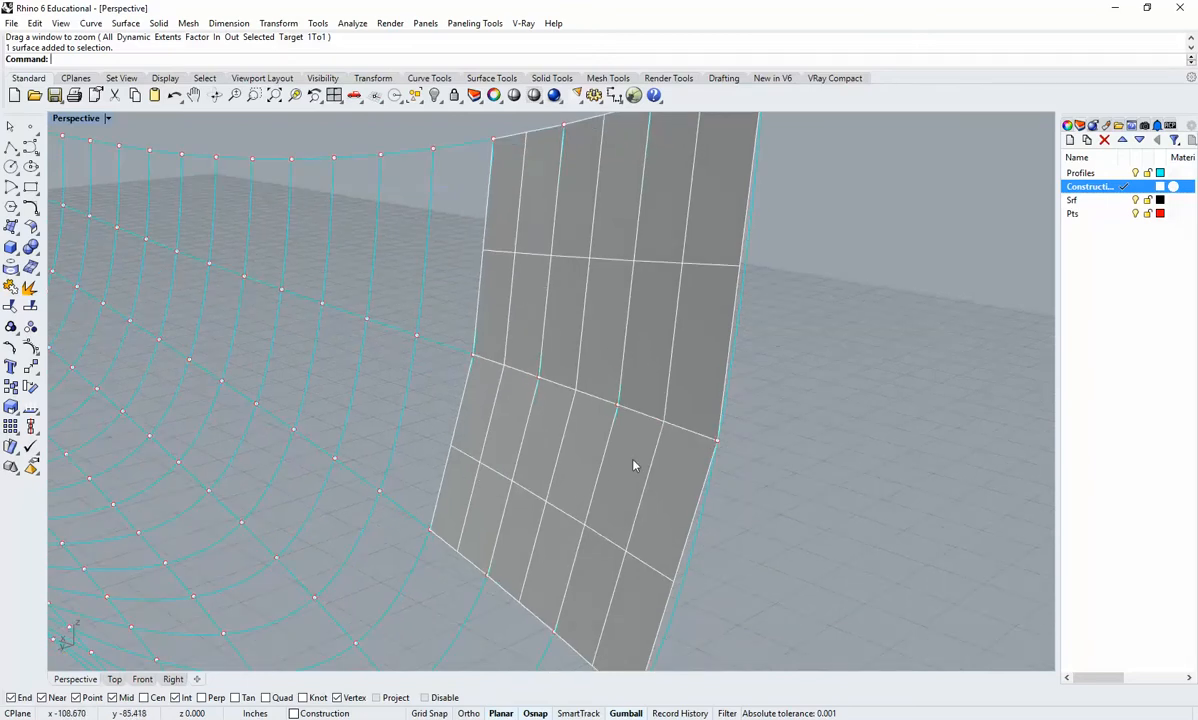
{"action": "right_click_drag", "start_coordinate": [636, 465], "coordinate": [599, 453]}
{"action": "scroll", "coordinate": [600, 450], "scroll_direction": "up", "scroll_amount": 6}
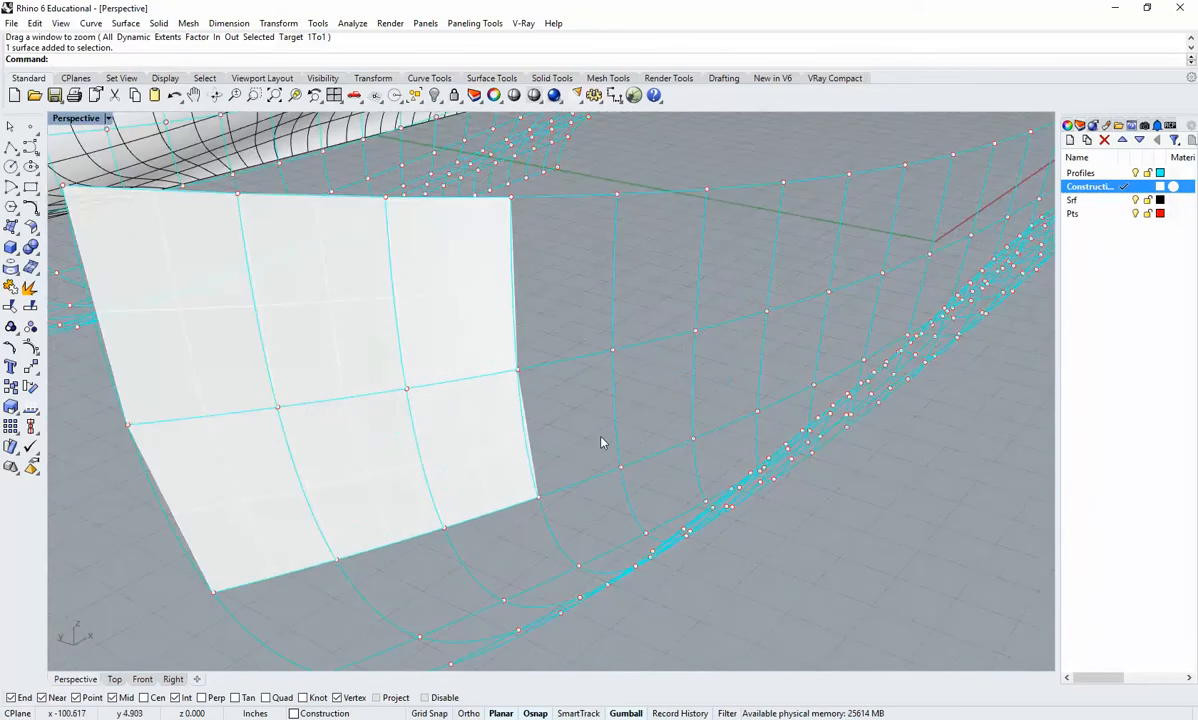
{"action": "type", "text": "z"}
{"action": "key", "text": "Return"}
{"action": "key", "text": "Escape"}
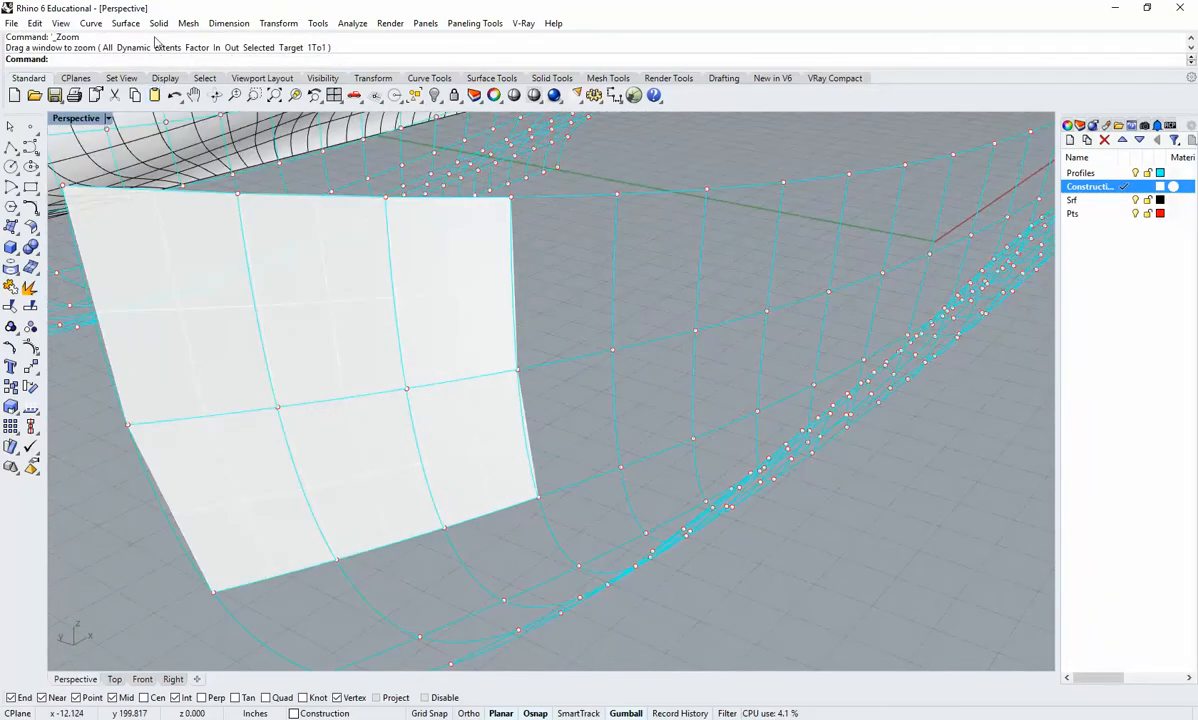
{"action": "right_click_drag", "start_coordinate": [725, 445], "coordinate": [585, 449]}
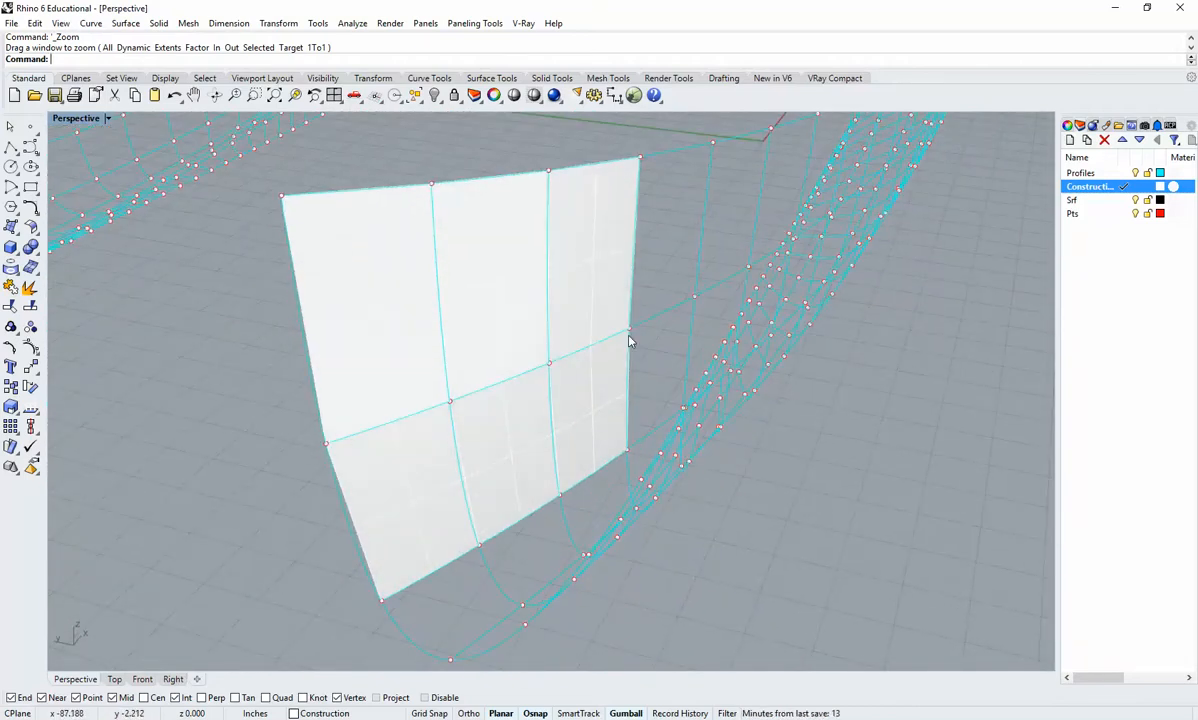
Join the three panels in the lower row of the block into one polysurface and check that they select together.
{"action": "scroll", "coordinate": [603, 440], "scroll_direction": "down", "scroll_amount": 7}
{"action": "right_click_drag", "start_coordinate": [741, 423], "coordinate": [634, 480]}
{"action": "right_click_drag", "start_coordinate": [768, 482], "coordinate": [661, 452], "text": "shift"}
{"action": "scroll", "coordinate": [660, 457], "scroll_direction": "up", "scroll_amount": 2}
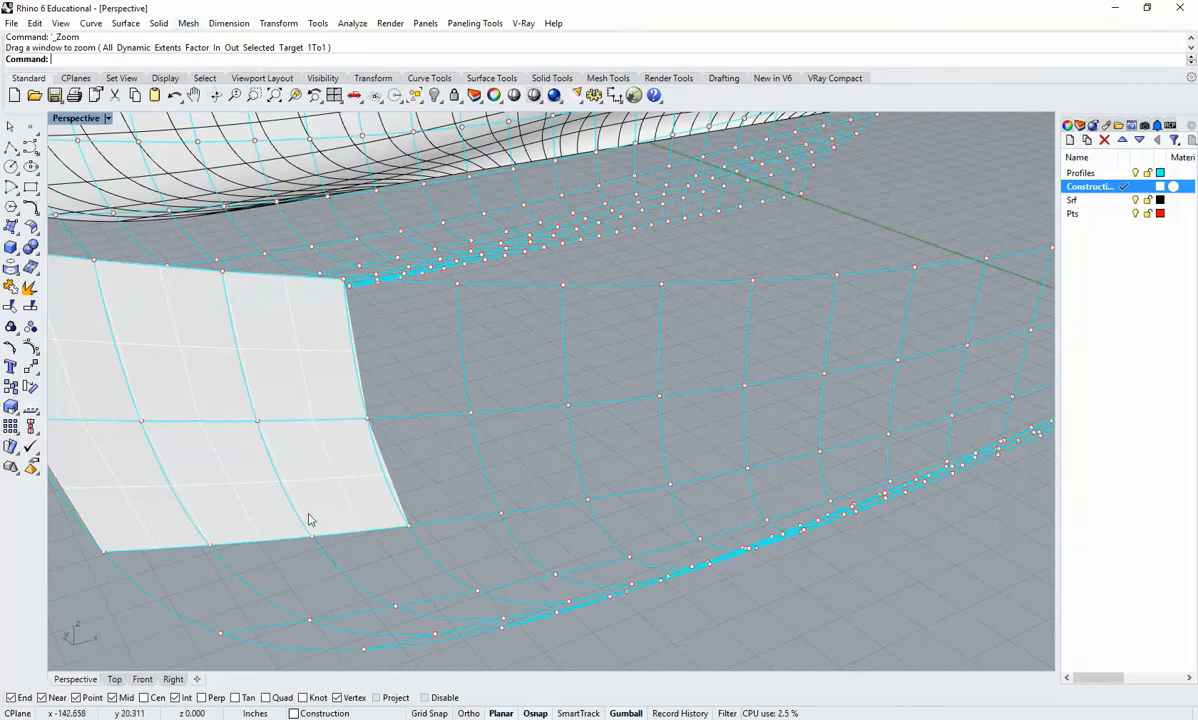
{"action": "right_click_drag", "start_coordinate": [309, 519], "coordinate": [338, 511], "text": "shift"}
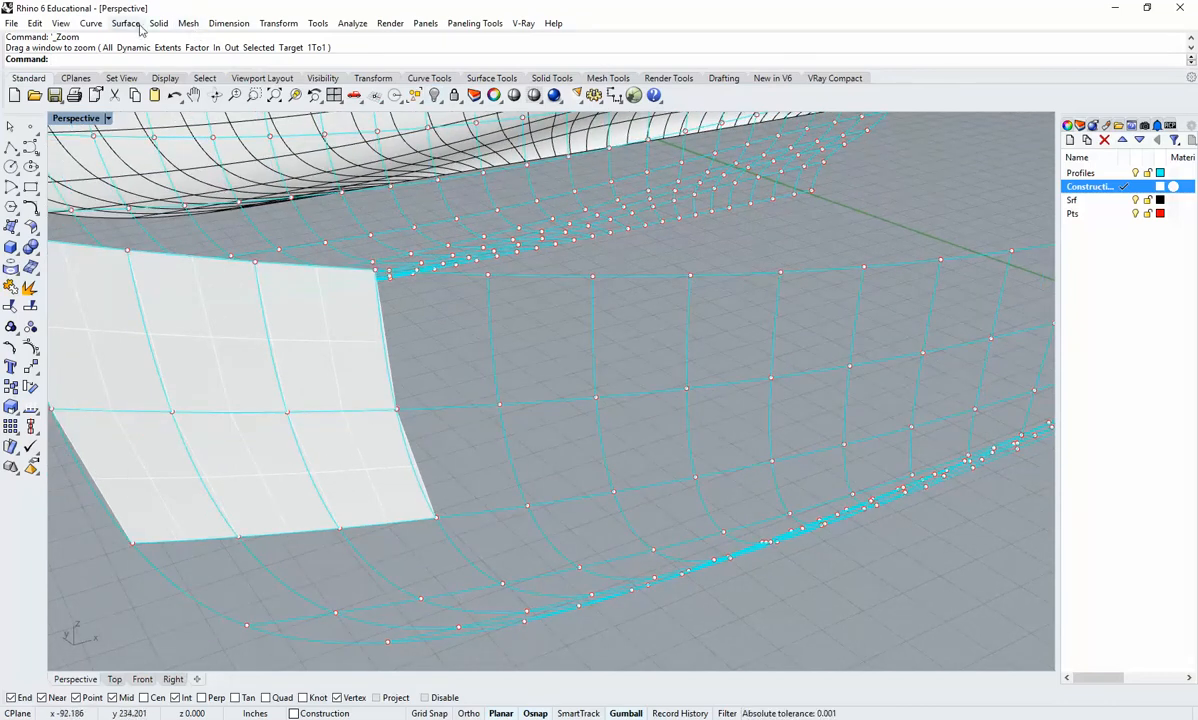
{"action": "left_click", "coordinate": [275, 500]}
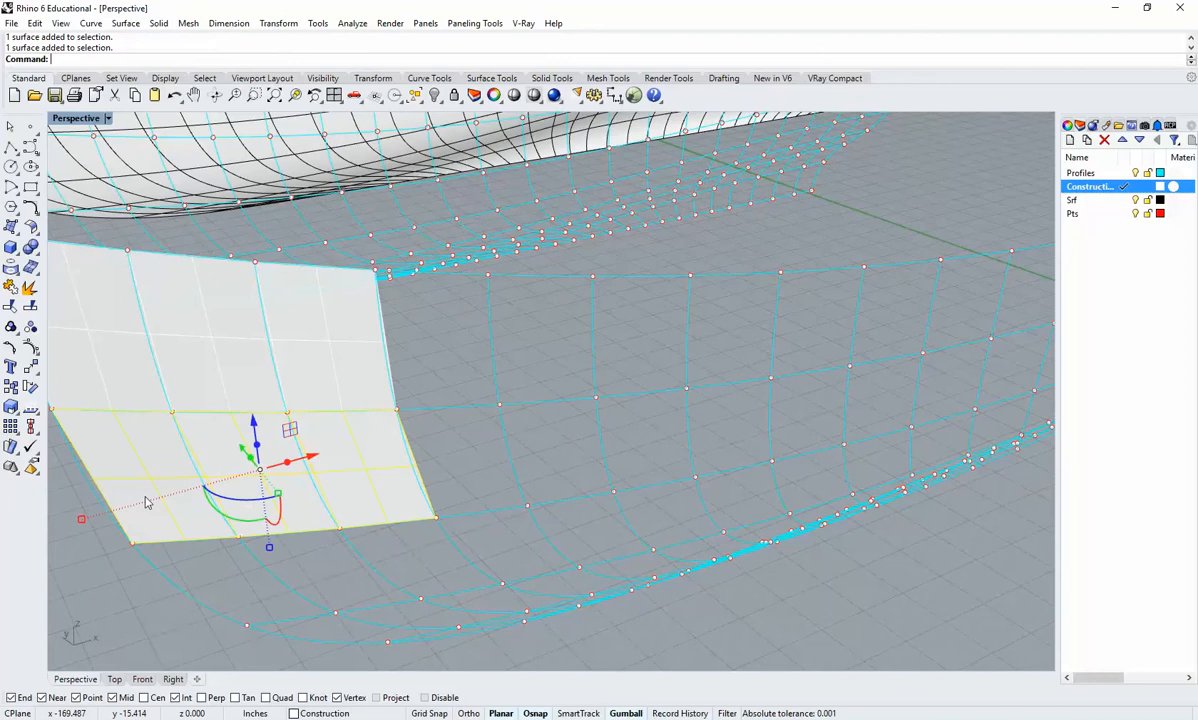
{"action": "key", "text": "BackSpace"}
{"action": "key", "text": "BackSpace"}
{"action": "key", "text": "Return"}
{"action": "right_click_drag", "start_coordinate": [147, 500], "coordinate": [265, 457]}
{"action": "left_click", "coordinate": [417, 468]}
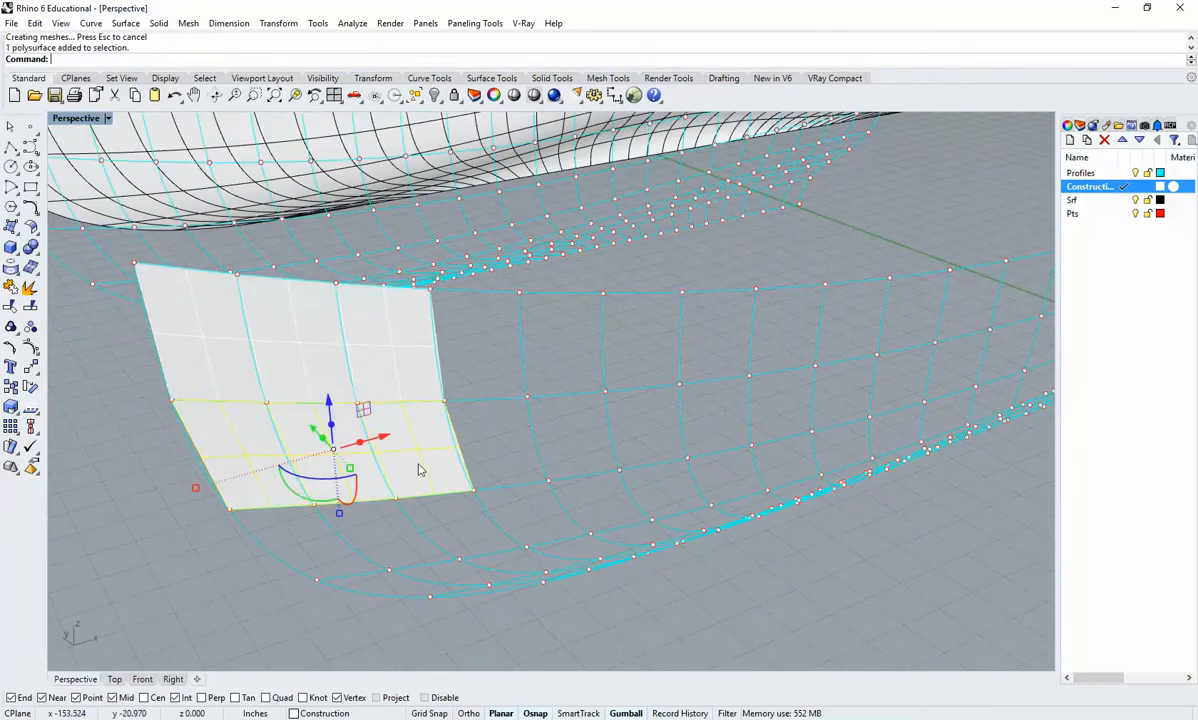
{"action": "right_click_drag", "start_coordinate": [417, 468], "coordinate": [203, 485]}
{"action": "key", "text": "Escape"}
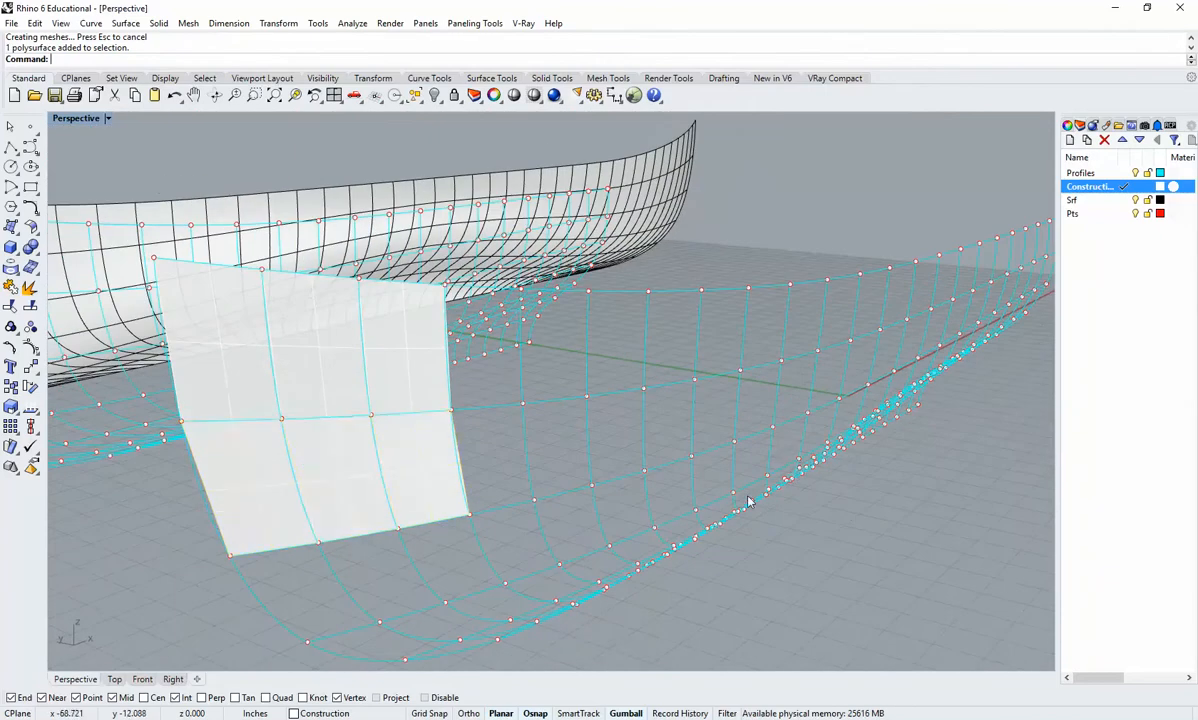
Build a corner-point surface spanning two cells of the second row, leaving a two-cell gap beside the panel block.
{"action": "right_click_drag", "start_coordinate": [728, 511], "coordinate": [572, 444]}
{"action": "scroll", "coordinate": [790, 400], "scroll_direction": "up", "scroll_amount": 2}
{"action": "left_click", "coordinate": [127, 26]}
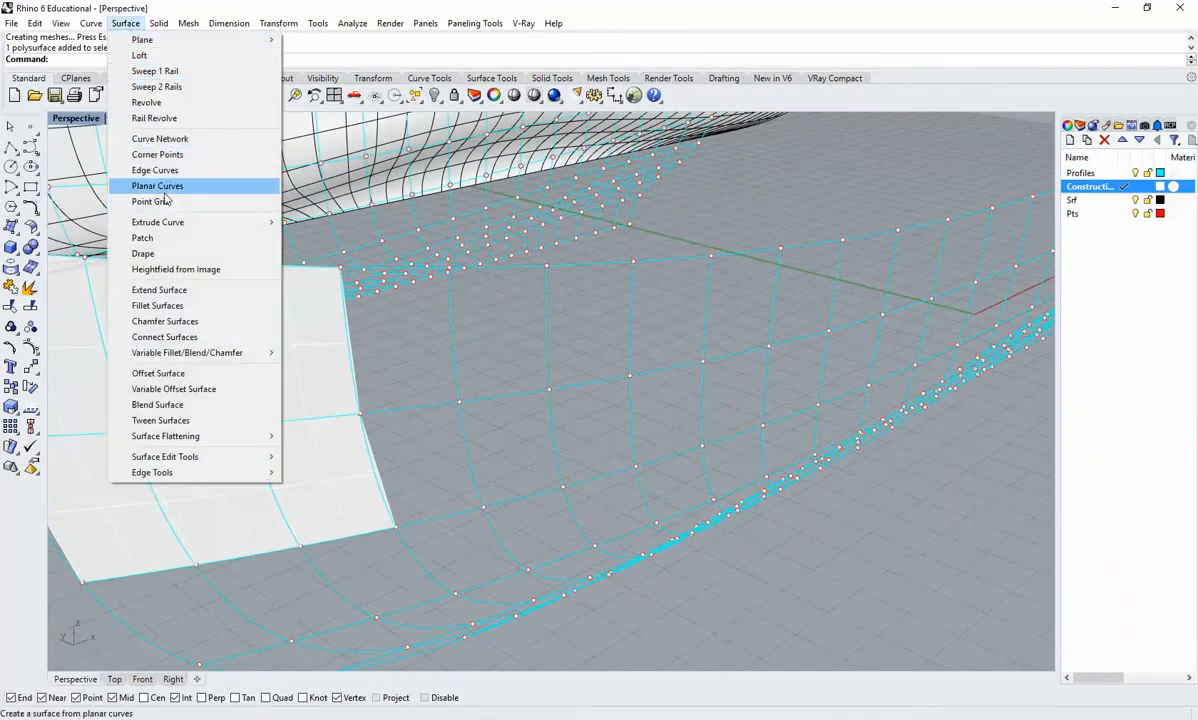
{"action": "left_click", "coordinate": [157, 154]}
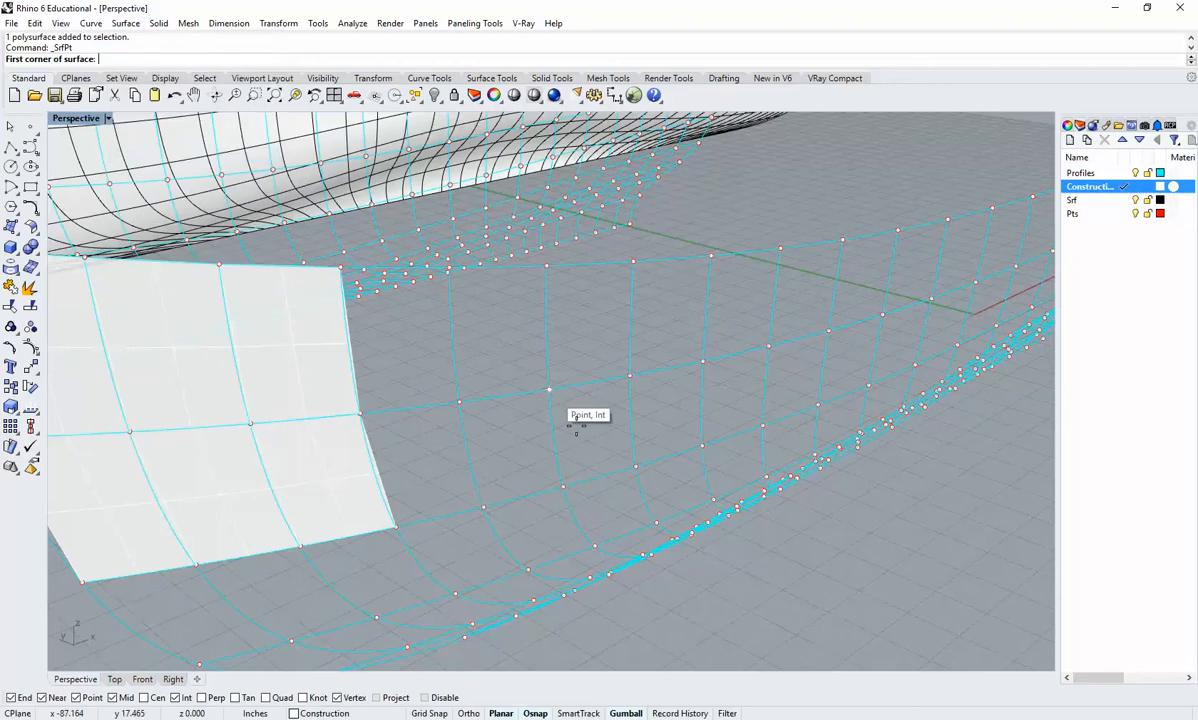
{"action": "left_click", "coordinate": [572, 486]}
{"action": "left_click", "coordinate": [702, 446]}
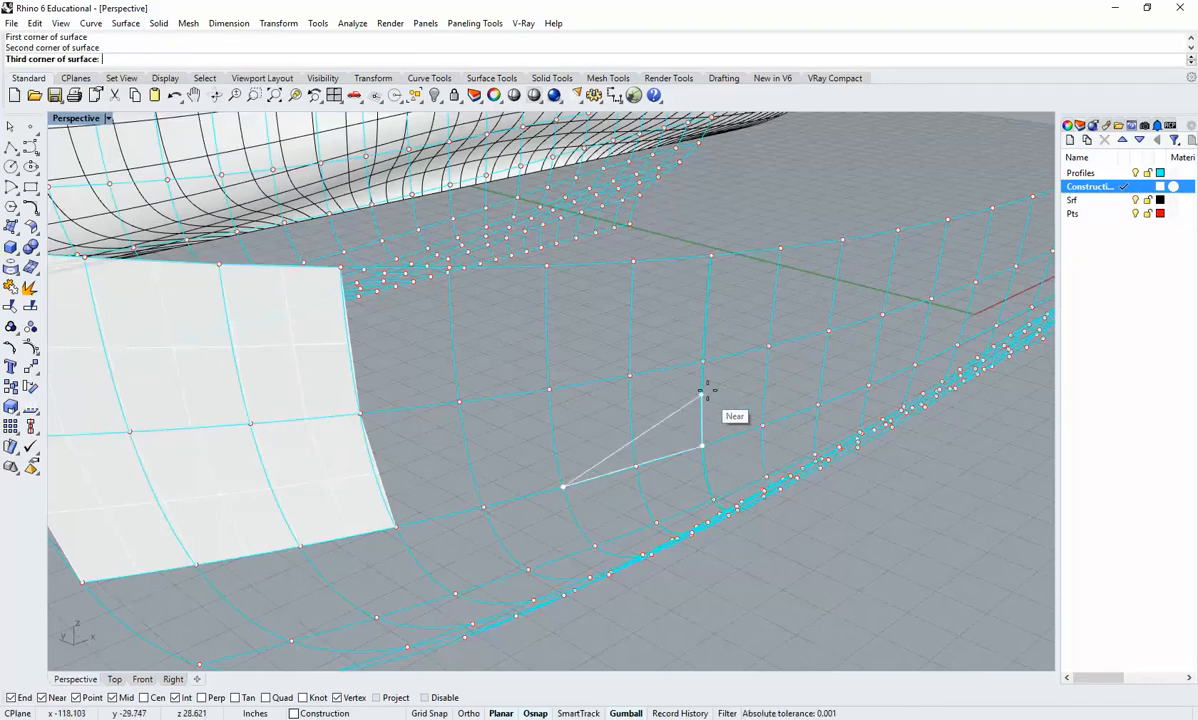
{"action": "left_click", "coordinate": [704, 362]}
{"action": "left_click", "coordinate": [562, 383]}
Extend the strip with another corner-point surface over the next two cells, starting from the previous surface's lower corner.
{"action": "right_click_drag", "start_coordinate": [553, 393], "coordinate": [548, 468]}
{"action": "right_click", "coordinate": [548, 468]}
{"action": "left_click", "coordinate": [535, 467]}
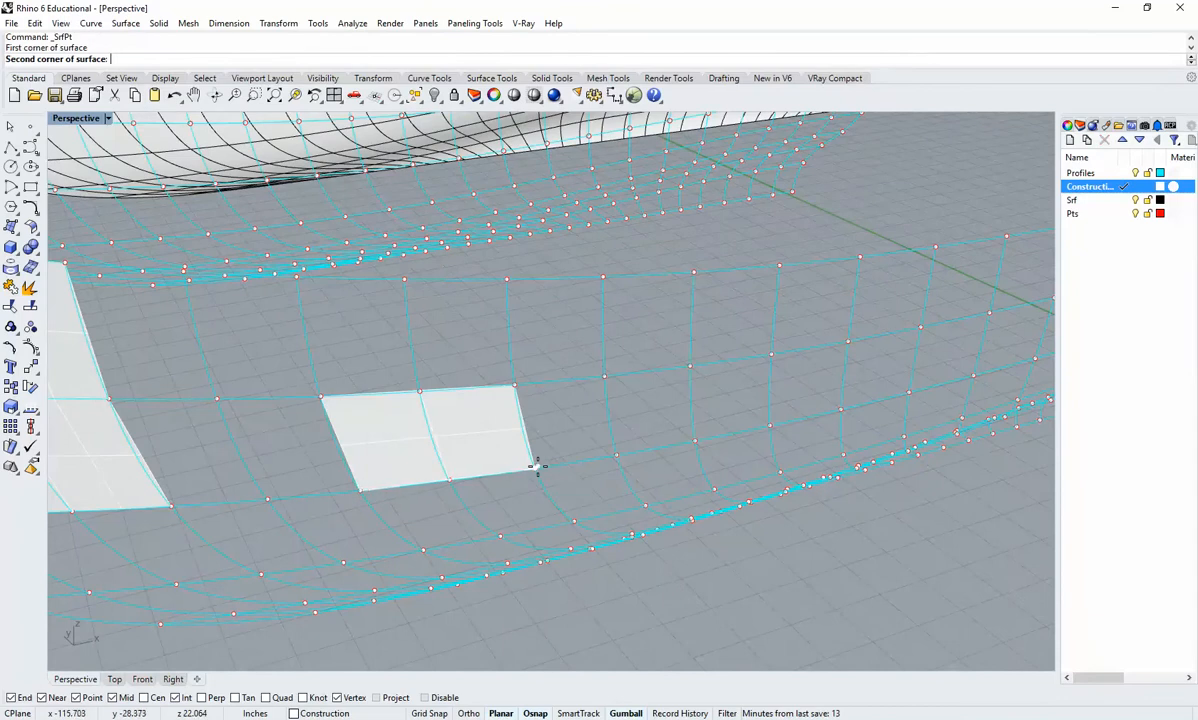
{"action": "left_click", "coordinate": [697, 439]}
{"action": "left_click", "coordinate": [690, 368]}
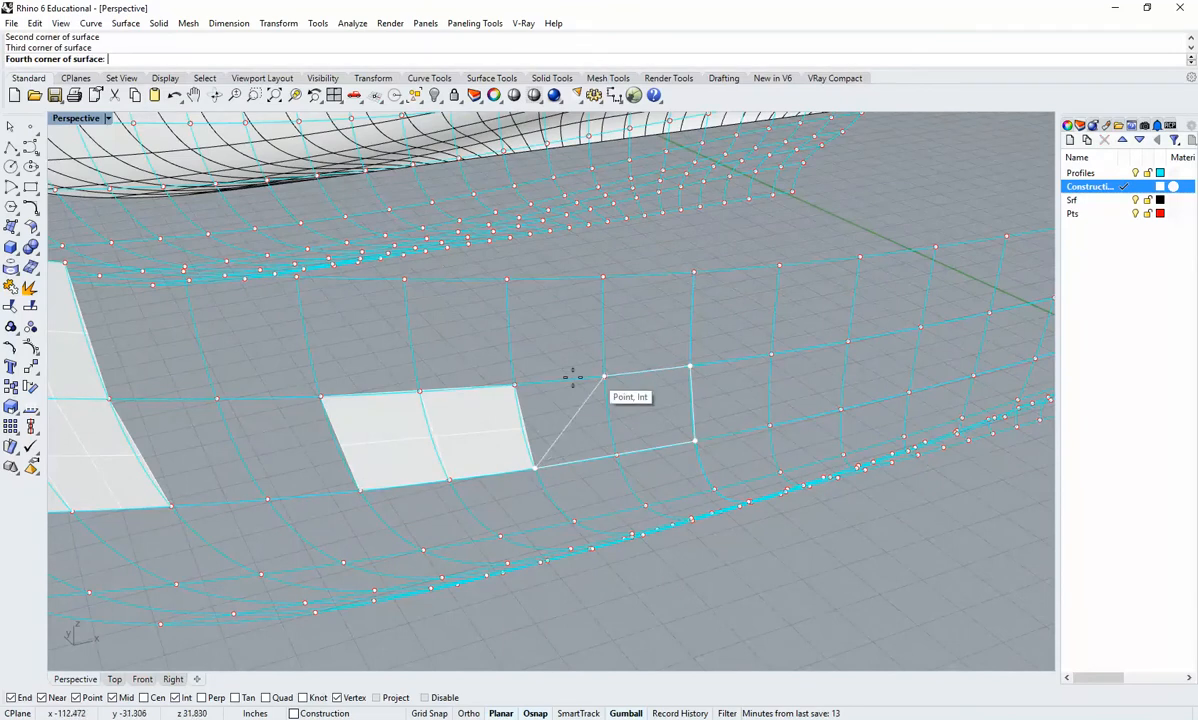
{"action": "left_click", "coordinate": [514, 384]}
Add a corner-point surface spanning the next three cells of the strip, sharing its starting edge with the previous surface.
{"action": "right_click_drag", "start_coordinate": [592, 447], "coordinate": [529, 463]}
{"action": "right_click", "coordinate": [529, 463]}
{"action": "left_click", "coordinate": [505, 463]}
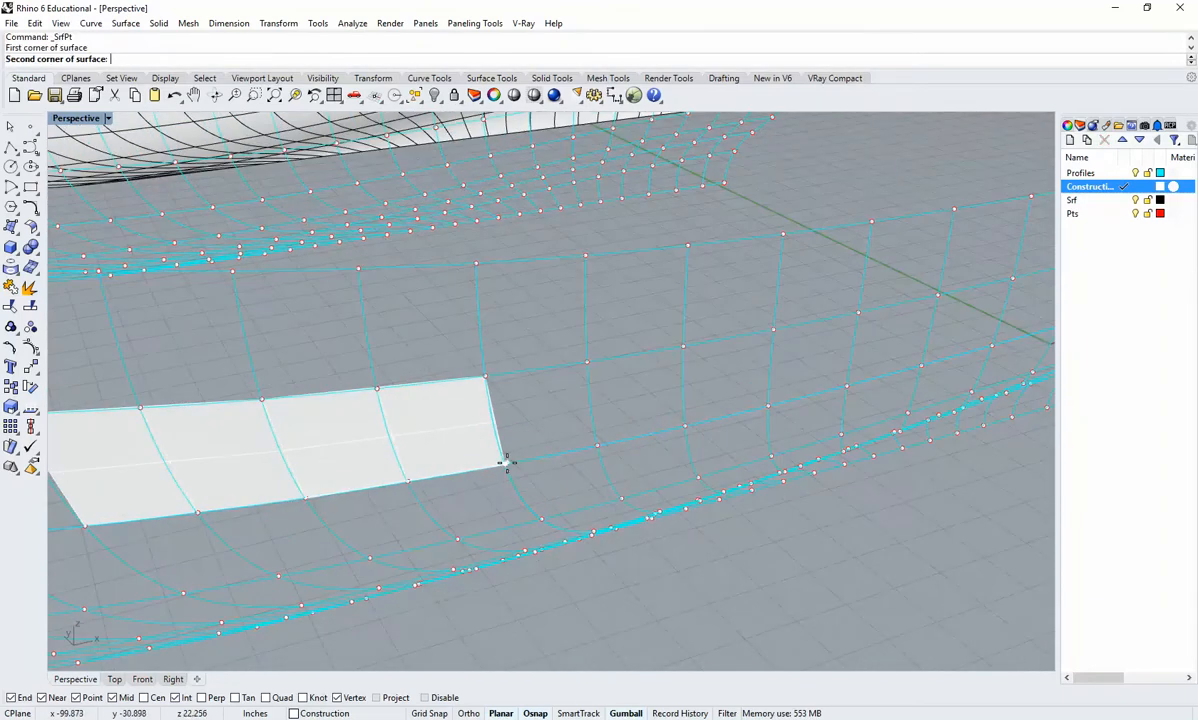
{"action": "left_click", "coordinate": [767, 406]}
{"action": "left_click", "coordinate": [773, 330]}
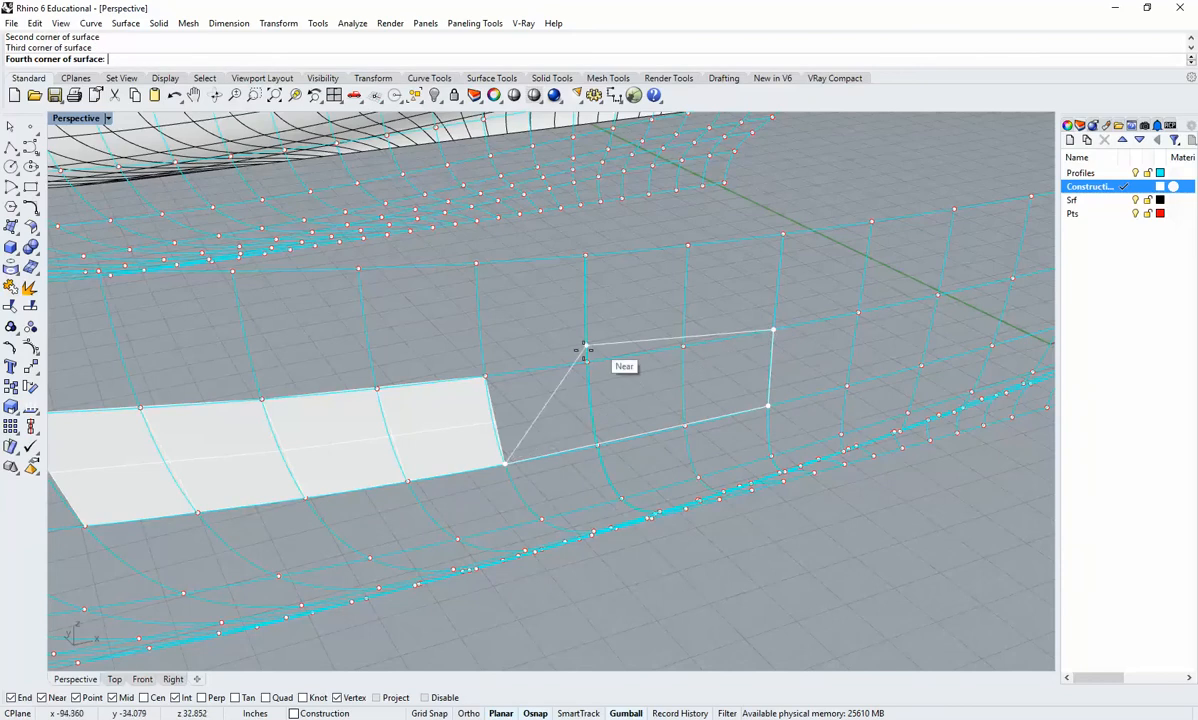
{"action": "left_click", "coordinate": [487, 377]}
Examine the multi-cell strip from both sides of the hull and compare it with the single-cell panel block.
{"action": "right_click_drag", "start_coordinate": [532, 481], "coordinate": [675, 409]}
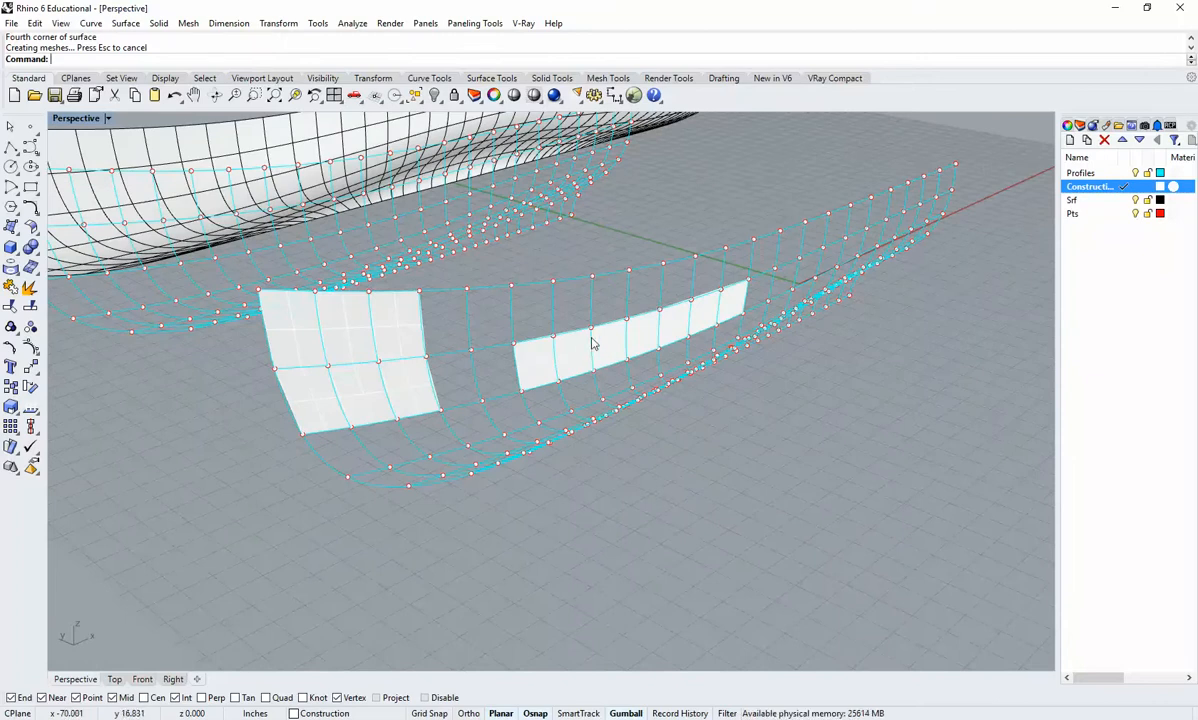
{"action": "right_click_drag", "start_coordinate": [592, 344], "coordinate": [652, 372]}
{"action": "scroll", "coordinate": [560, 380], "scroll_direction": "down", "scroll_amount": 10}
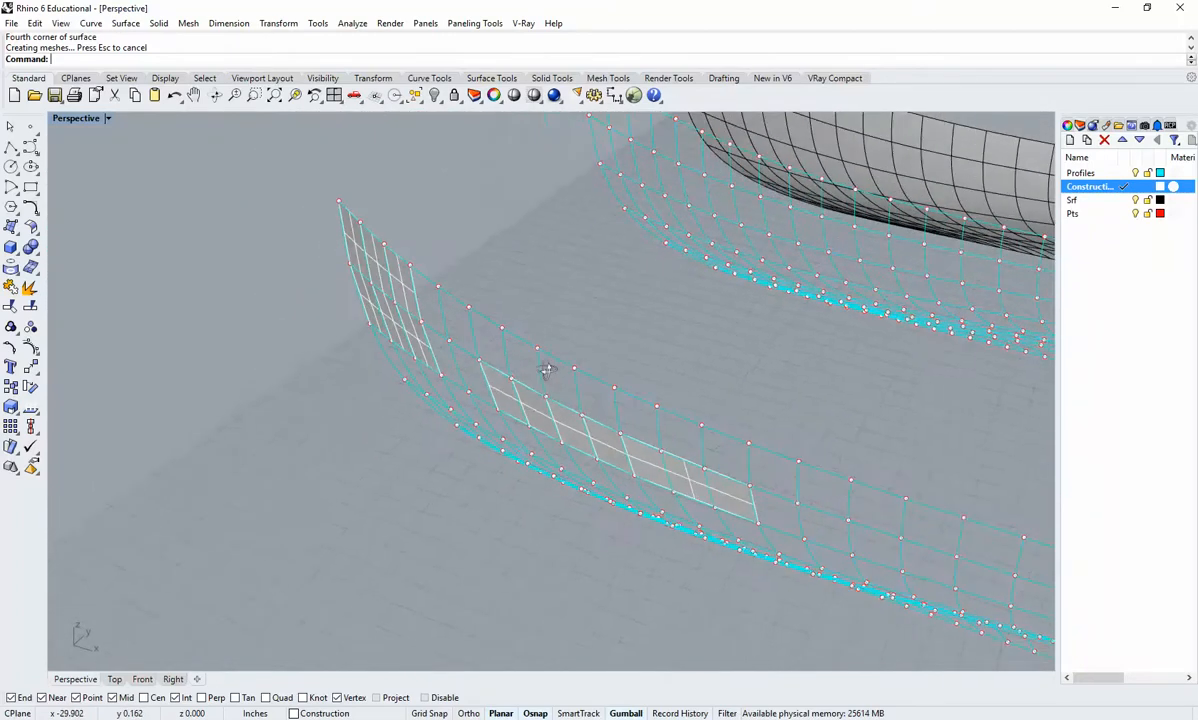
{"action": "scroll", "coordinate": [475, 413], "scroll_direction": "up", "scroll_amount": 3}
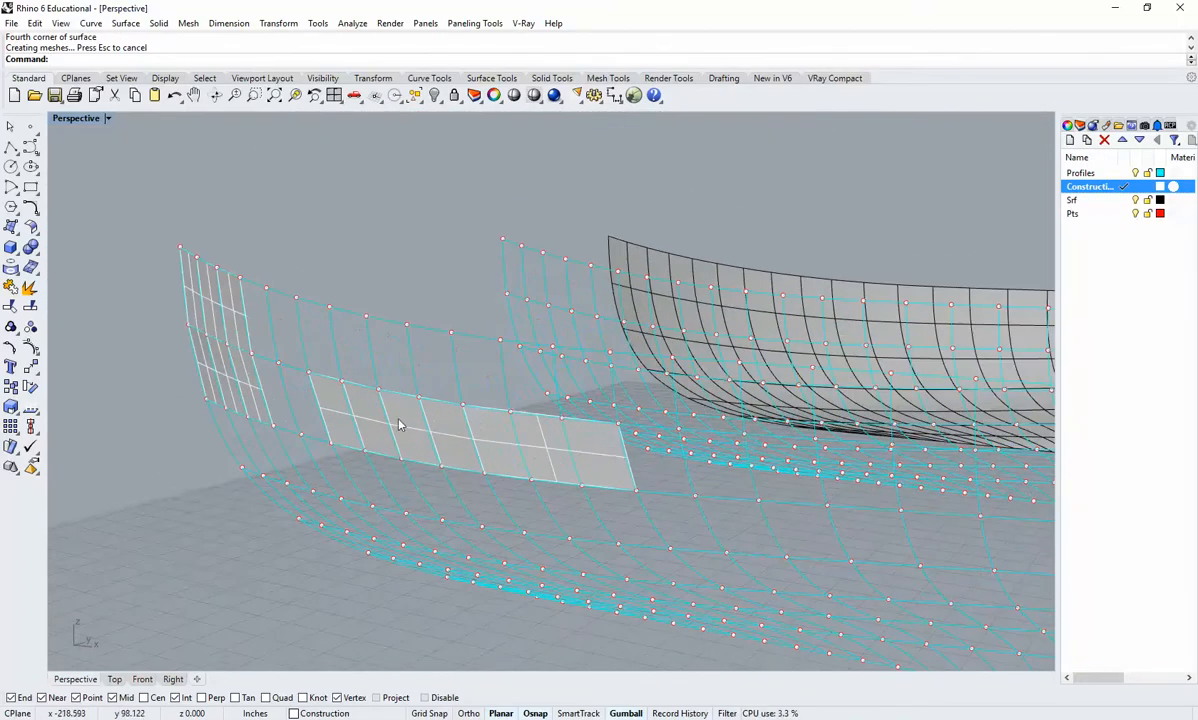
{"action": "right_click_drag", "start_coordinate": [447, 395], "coordinate": [461, 435]}
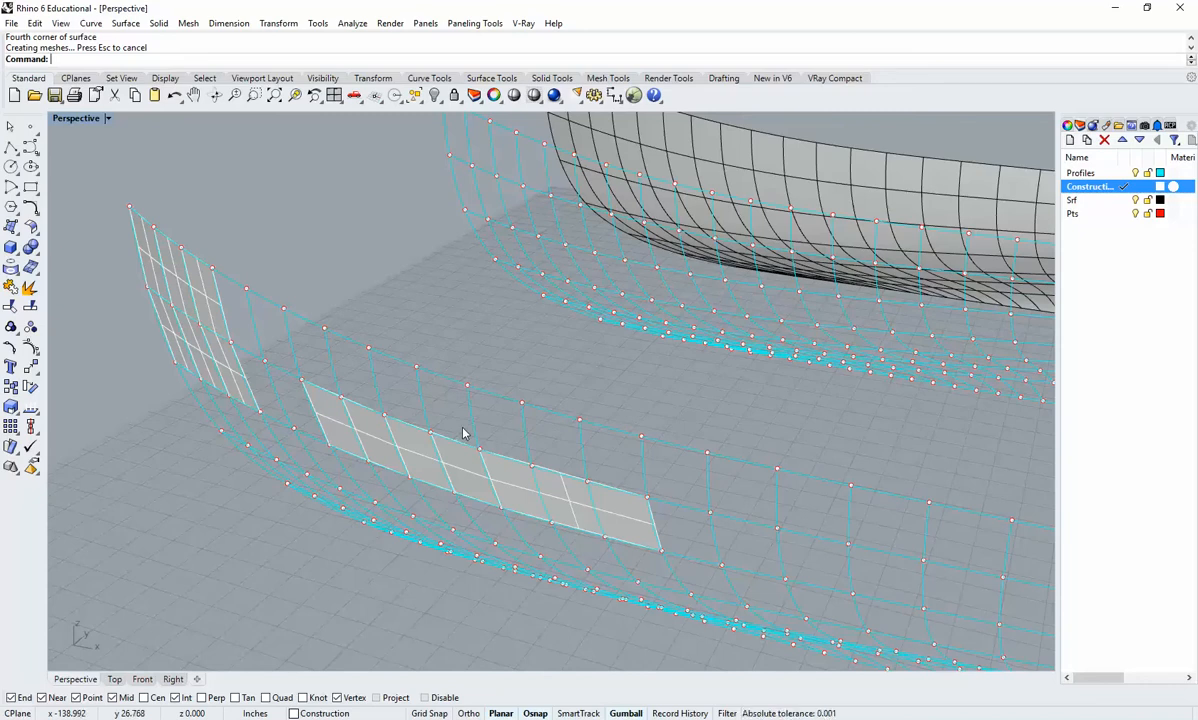
{"action": "right_click_drag", "start_coordinate": [447, 337], "coordinate": [757, 415]}
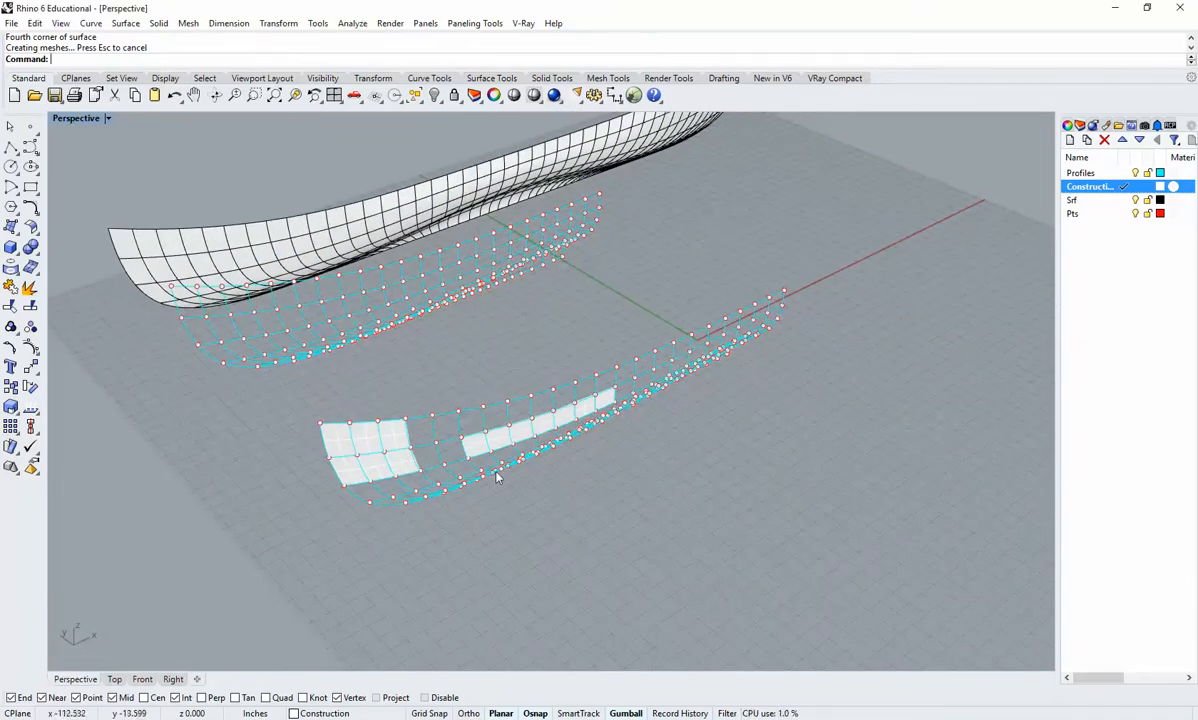
Draw a polyline through the first five intersection points of the row just below the panel block.
{"action": "right_click_drag", "start_coordinate": [439, 500], "coordinate": [444, 418], "text": "shift"}
{"action": "scroll", "coordinate": [444, 418], "scroll_direction": "up", "scroll_amount": 3}
{"action": "scroll", "coordinate": [446, 425], "scroll_direction": "up", "scroll_amount": 4}
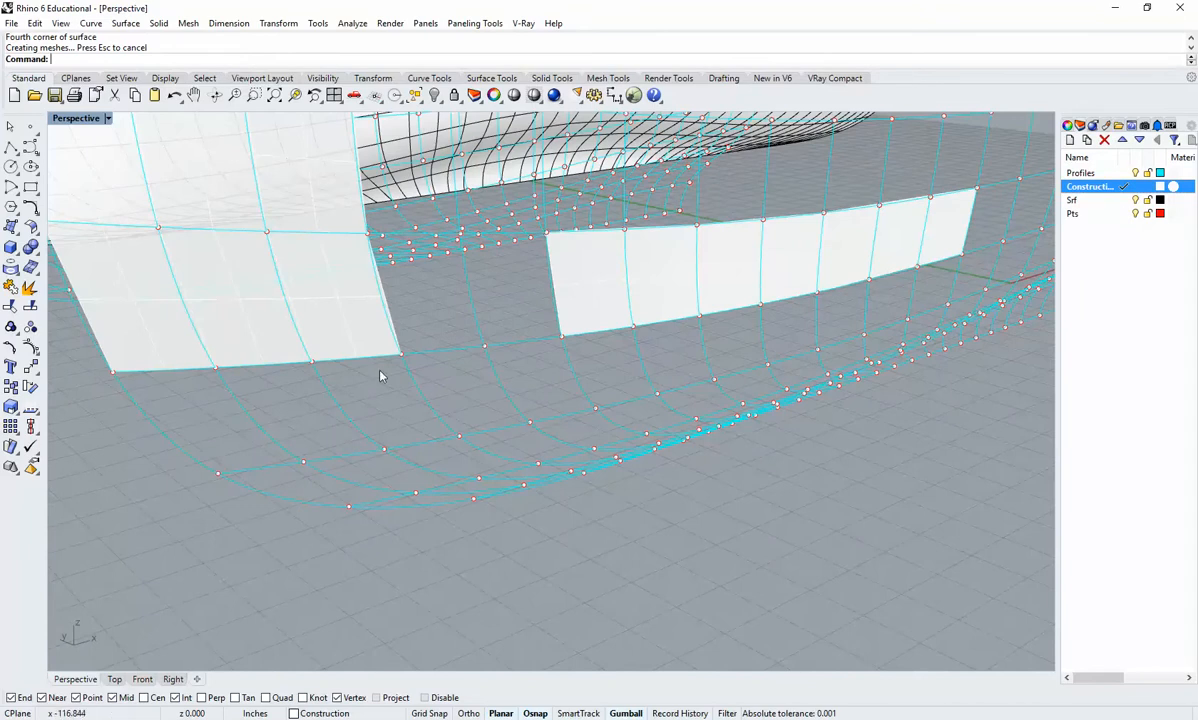
{"action": "right_click_drag", "start_coordinate": [380, 376], "coordinate": [422, 420]}
{"action": "left_click", "coordinate": [11, 147]}
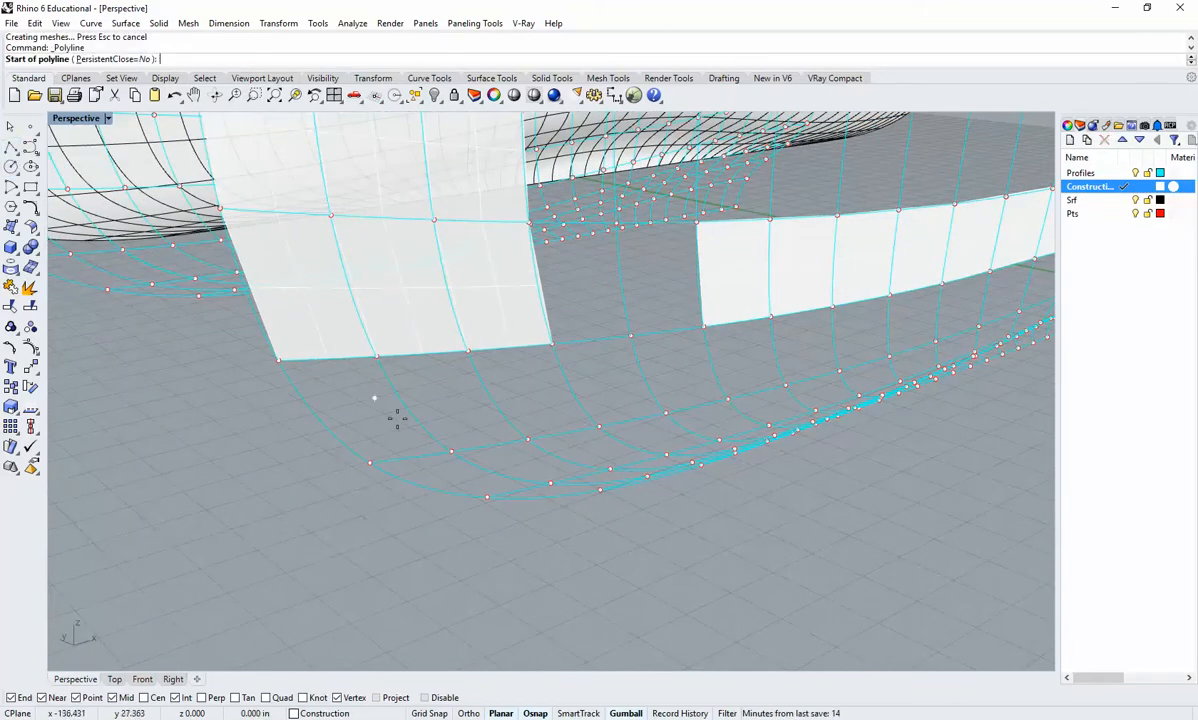
{"action": "scroll", "coordinate": [390, 440], "scroll_direction": "up", "scroll_amount": 2}
{"action": "left_click", "coordinate": [356, 469]}
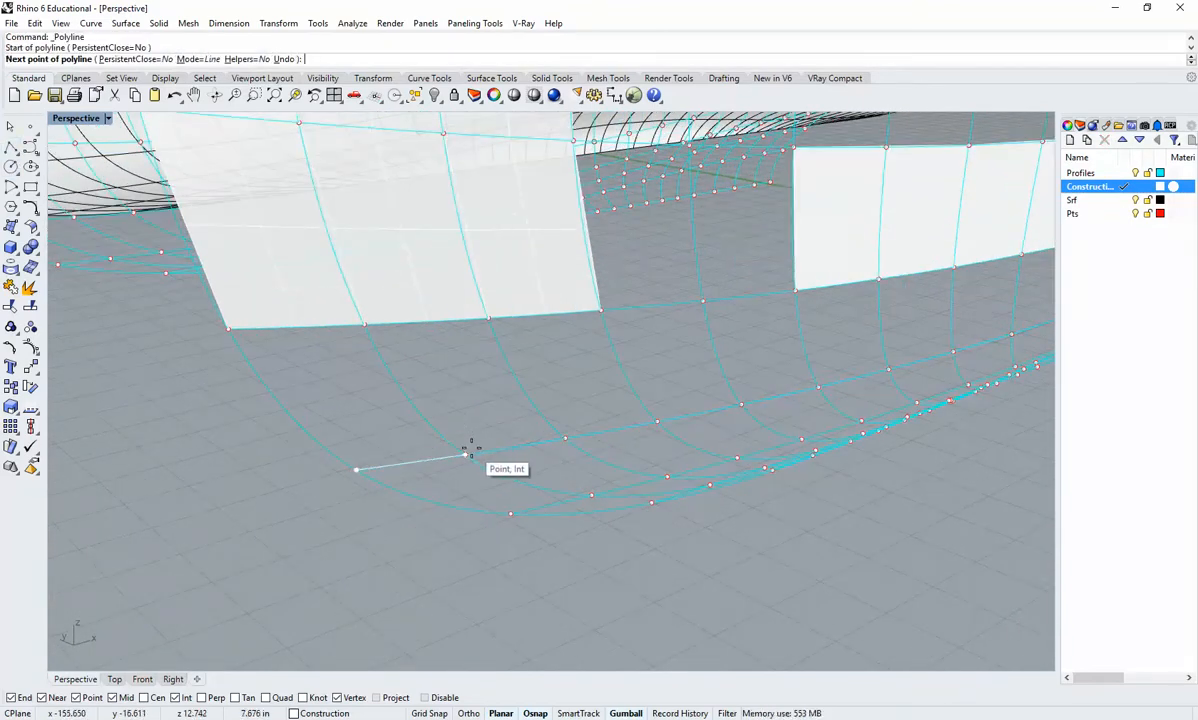
{"action": "left_click", "coordinate": [465, 454]}
{"action": "left_click", "coordinate": [565, 437]}
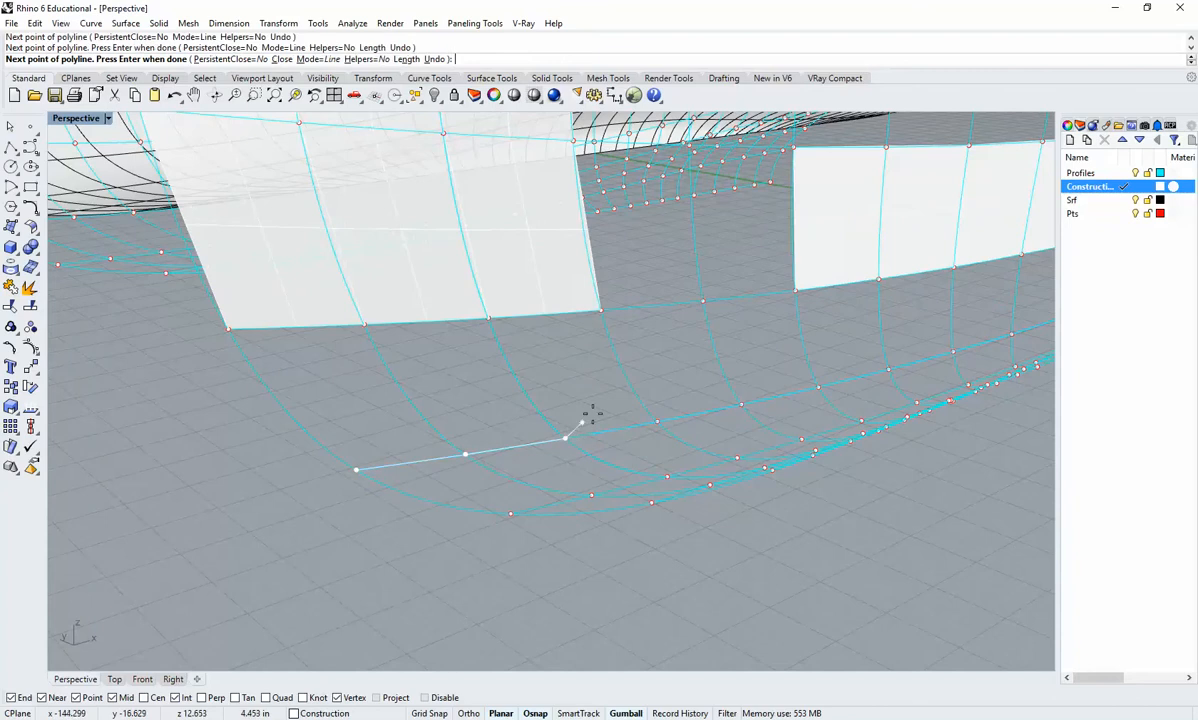
{"action": "left_click", "coordinate": [657, 421]}
{"action": "left_click", "coordinate": [741, 404]}
{"action": "key", "text": "Return"}
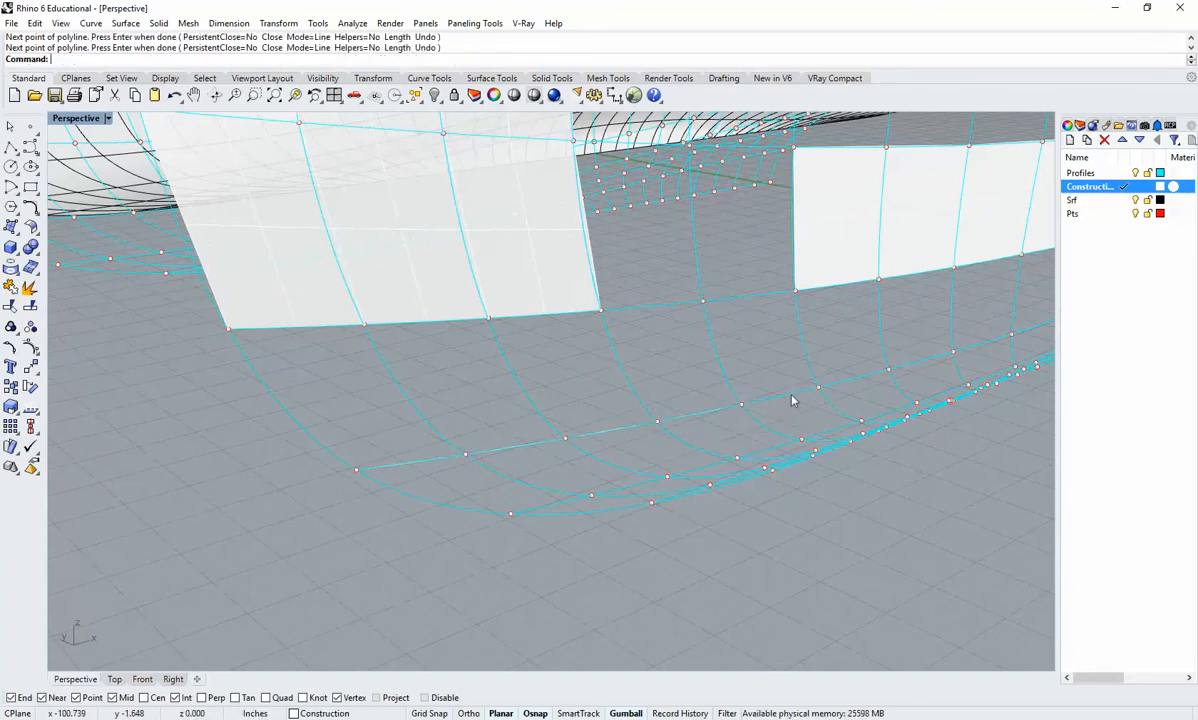
Hide the lengthwise profile curve of the row below the panels and delete the short polyline drawn over it.
{"action": "right_click_drag", "start_coordinate": [791, 401], "coordinate": [699, 469]}
{"action": "type", "text": "Hide"}
{"action": "key", "text": "Return"}
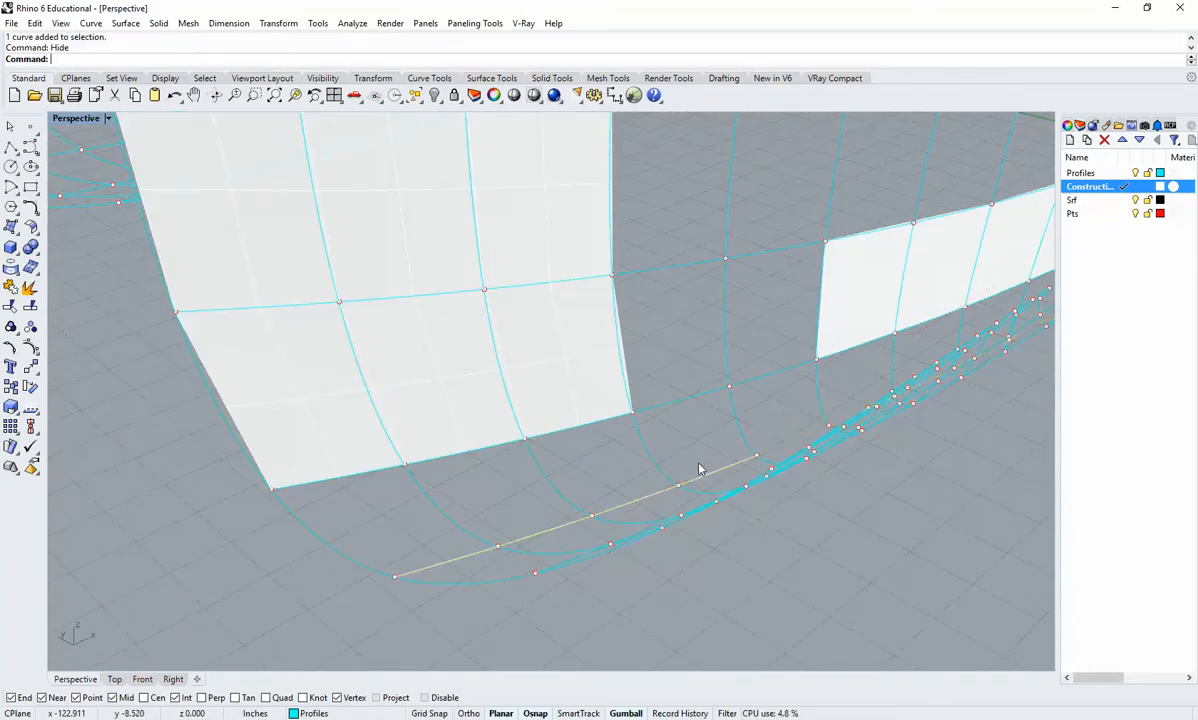
{"action": "right_click_drag", "start_coordinate": [697, 520], "coordinate": [625, 405]}
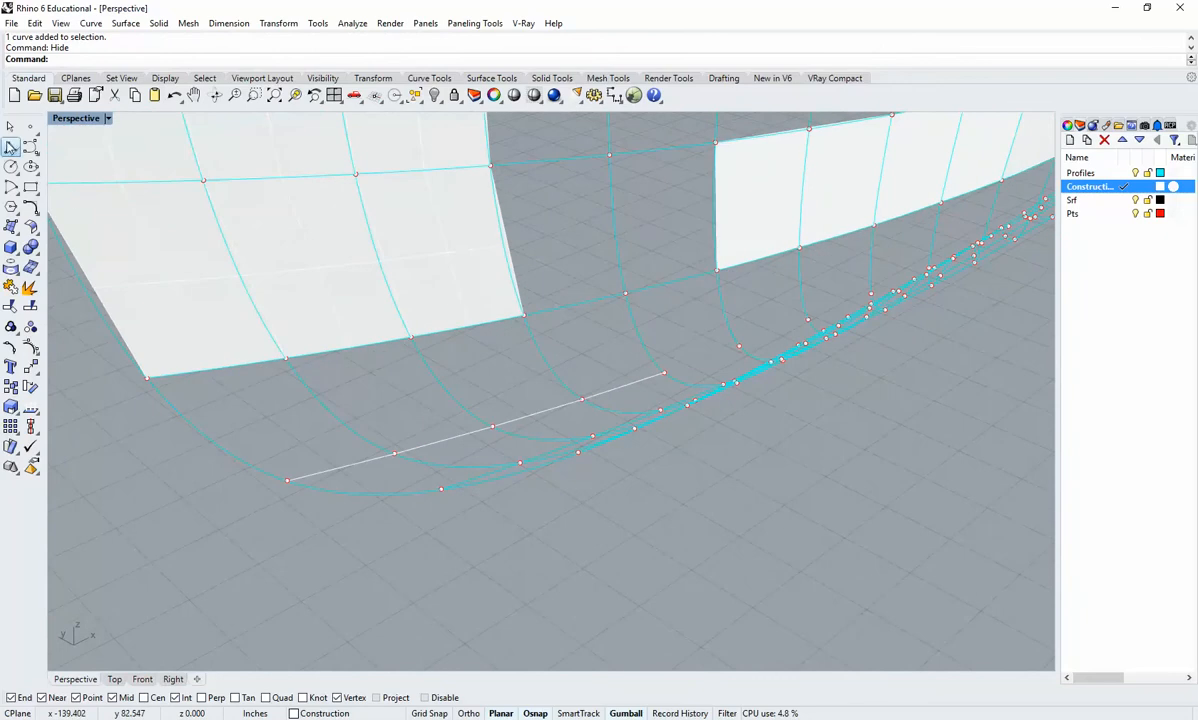
{"action": "left_click", "coordinate": [447, 437]}
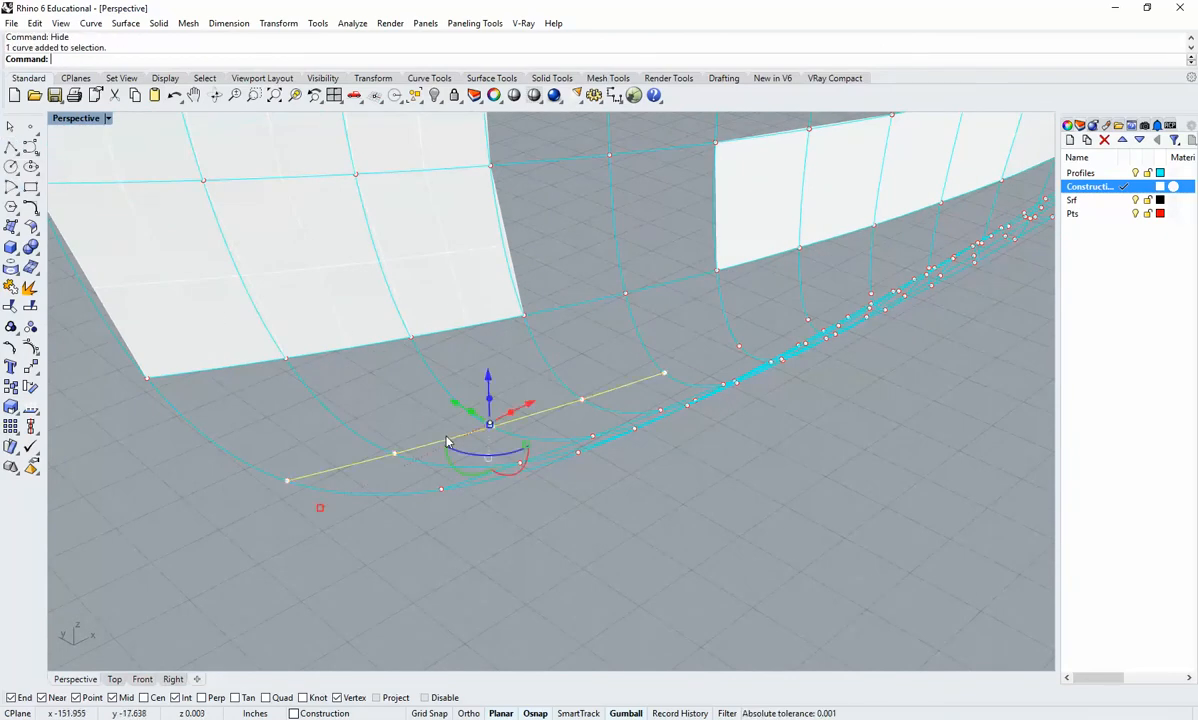
{"action": "key", "text": "Delete"}
Start a new polyline at the end profile and snap it through successive intersection points of the row below the panels.
{"action": "left_click", "coordinate": [12, 150]}
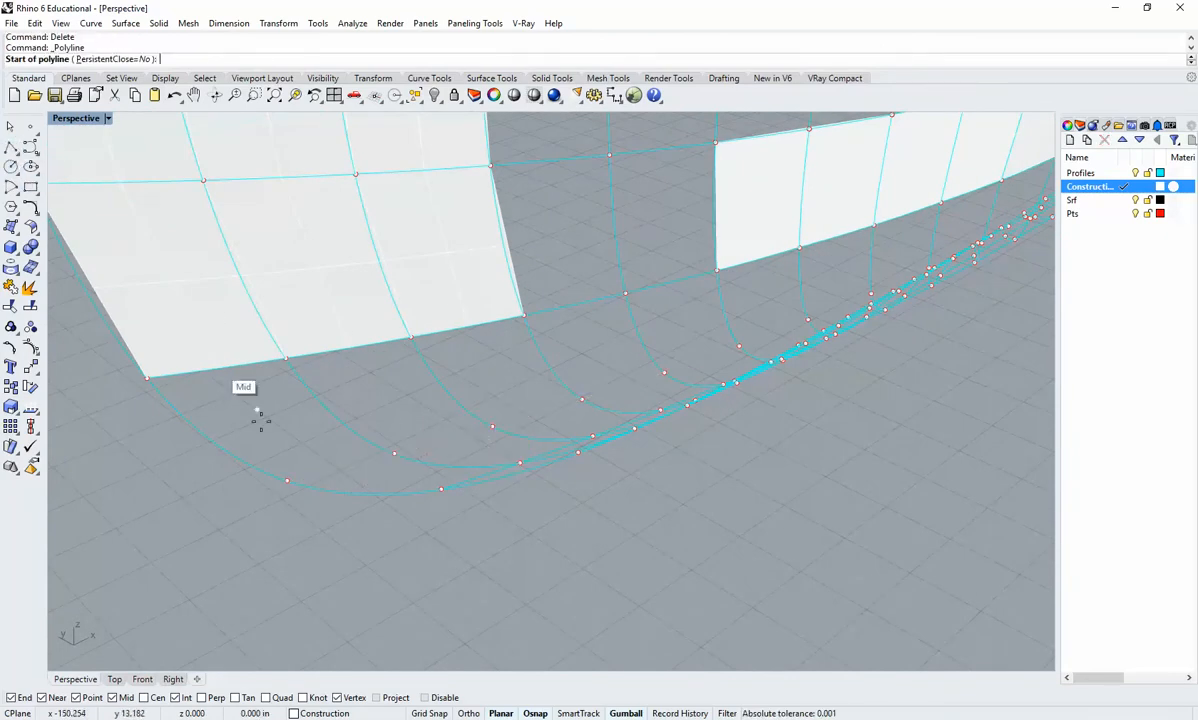
{"action": "left_click", "coordinate": [287, 481]}
{"action": "left_click", "coordinate": [397, 451]}
{"action": "left_click", "coordinate": [492, 427]}
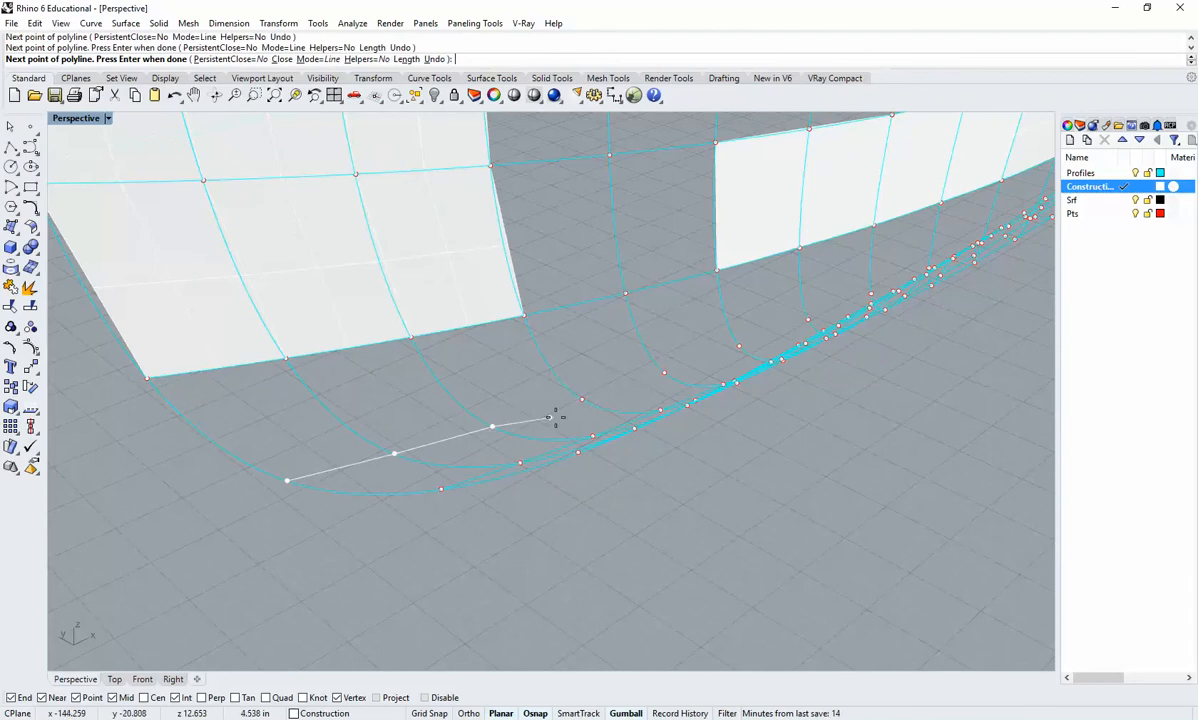
{"action": "left_click", "coordinate": [581, 400]}
{"action": "left_click", "coordinate": [664, 375]}
{"action": "right_click_drag", "start_coordinate": [760, 344], "coordinate": [578, 430]}
{"action": "left_click", "coordinate": [664, 416]}
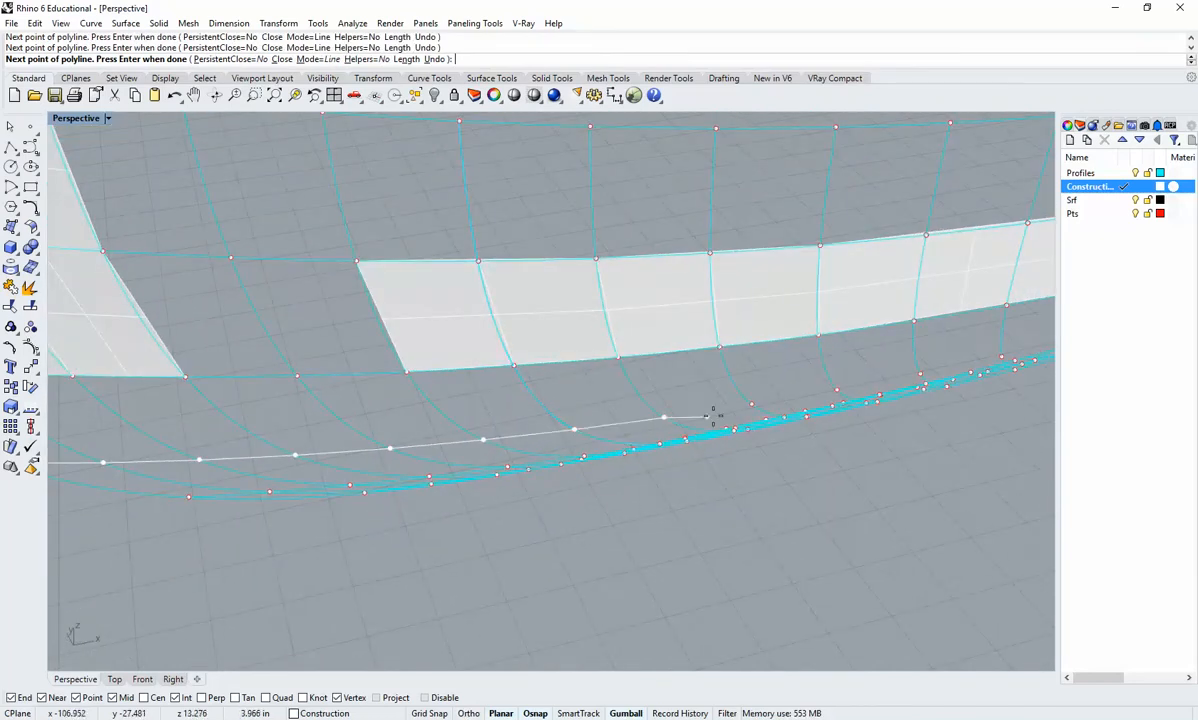
{"action": "left_click", "coordinate": [751, 404]}
{"action": "left_click", "coordinate": [837, 389]}
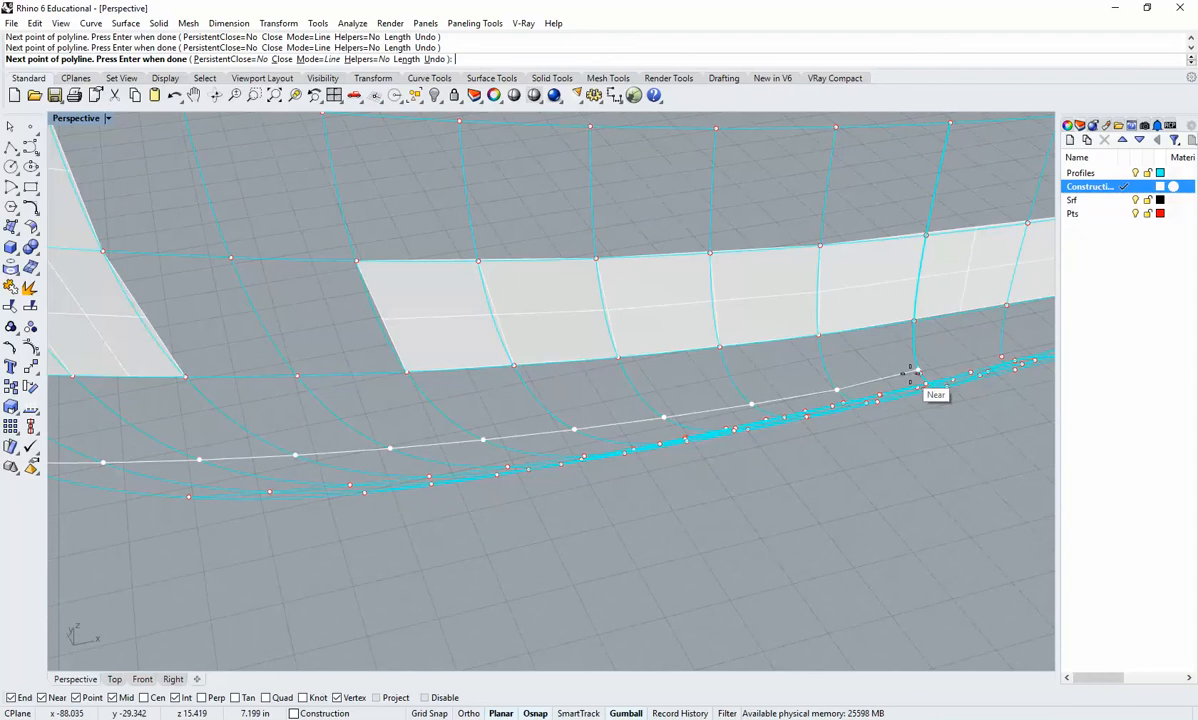
Continue the polyline through the remaining intersection points of the row and finish it at the far end profile.
{"action": "right_click_drag", "start_coordinate": [922, 374], "coordinate": [745, 423]}
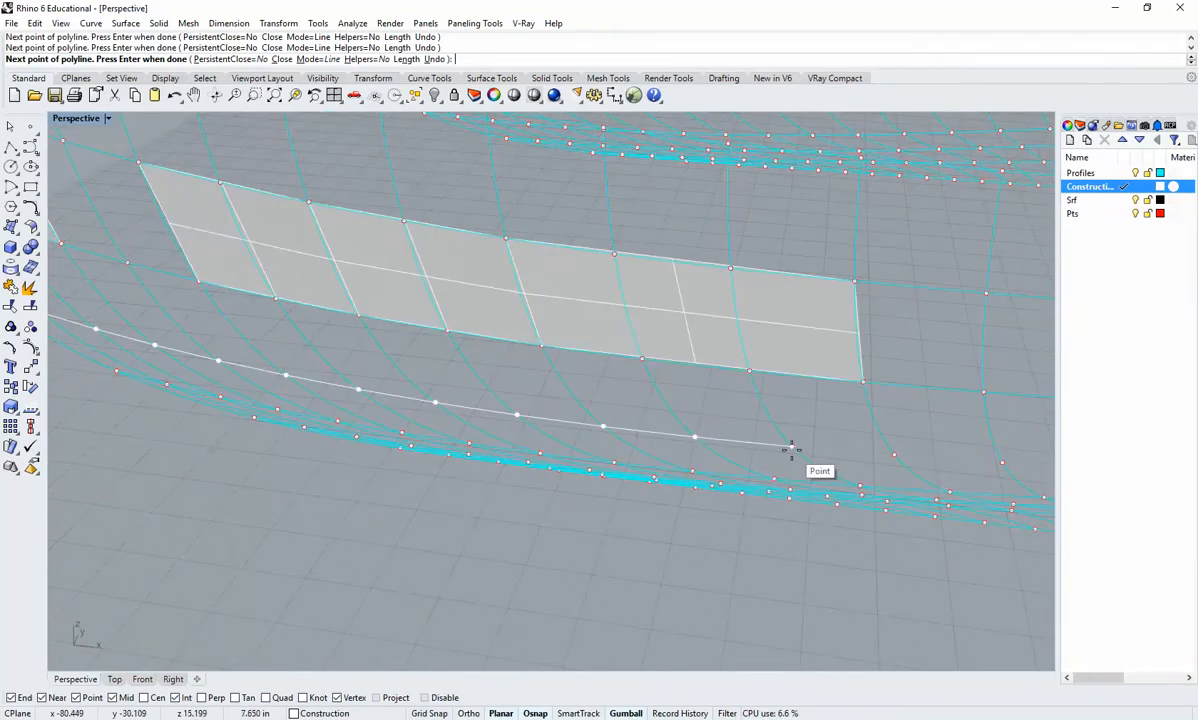
{"action": "right_click_drag", "start_coordinate": [848, 477], "coordinate": [620, 398]}
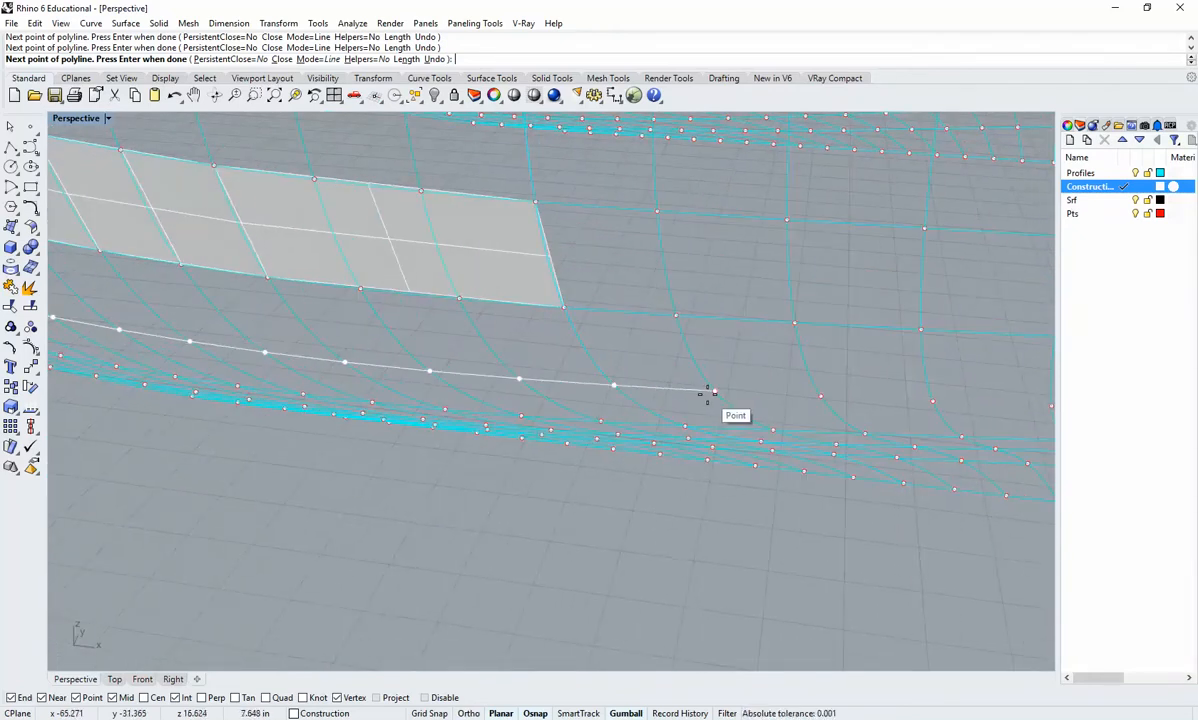
{"action": "right_click_drag", "start_coordinate": [810, 410], "coordinate": [612, 444]}
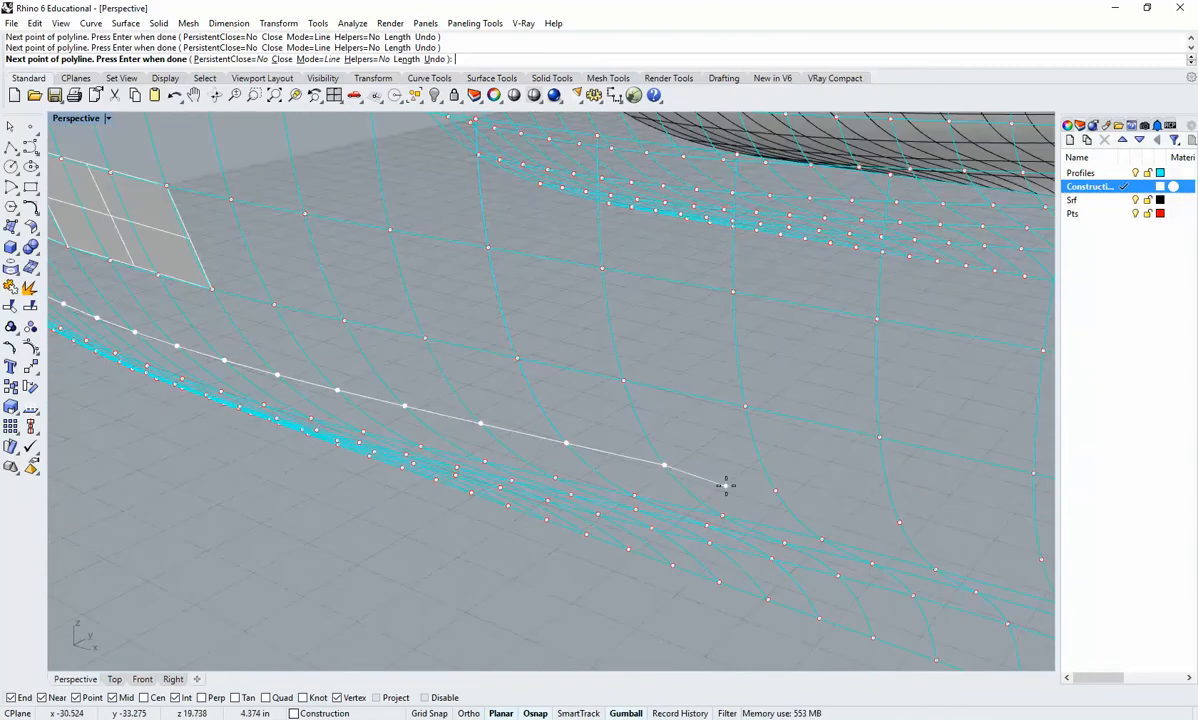
{"action": "right_click_drag", "start_coordinate": [722, 484], "coordinate": [751, 422]}
{"action": "right_click_drag", "start_coordinate": [886, 421], "coordinate": [738, 410]}
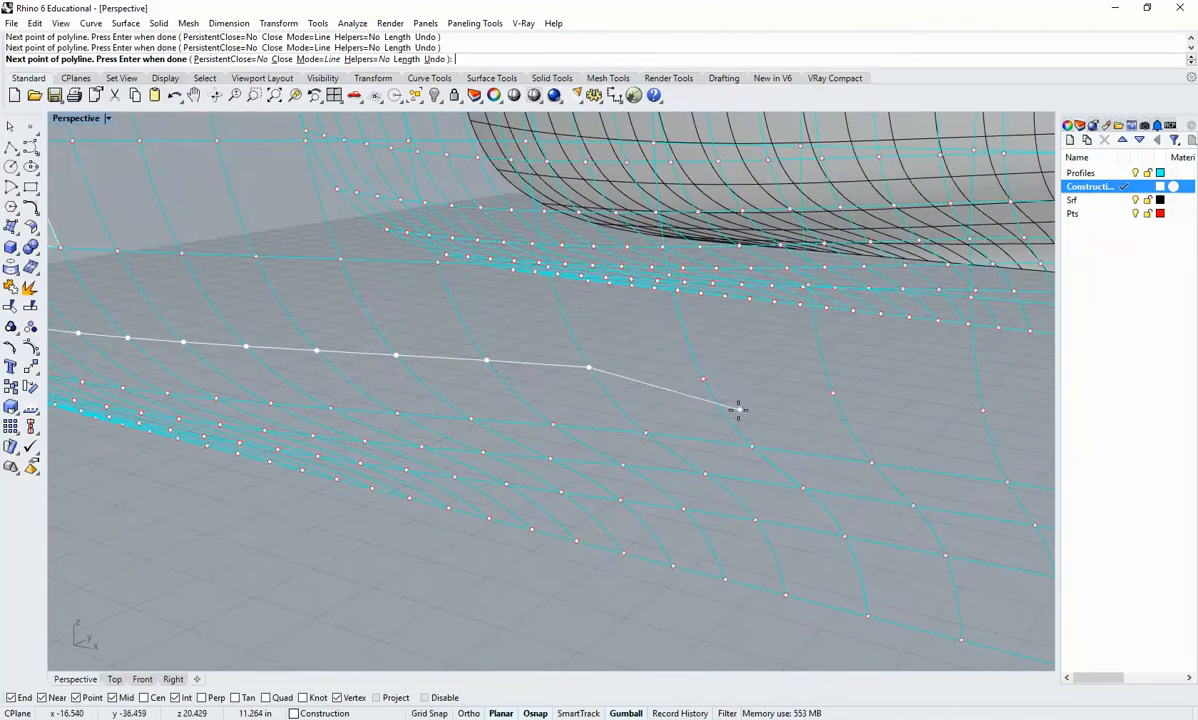
{"action": "right_click_drag", "start_coordinate": [837, 396], "coordinate": [752, 418]}
{"action": "left_click", "coordinate": [827, 396]}
{"action": "right_click", "coordinate": [778, 409]}
Delete the next row's curved lengthwise profile and start a polyline from the end profile through its first four intersection points.
{"action": "left_click", "coordinate": [852, 506]}
{"action": "key", "text": "Delete"}
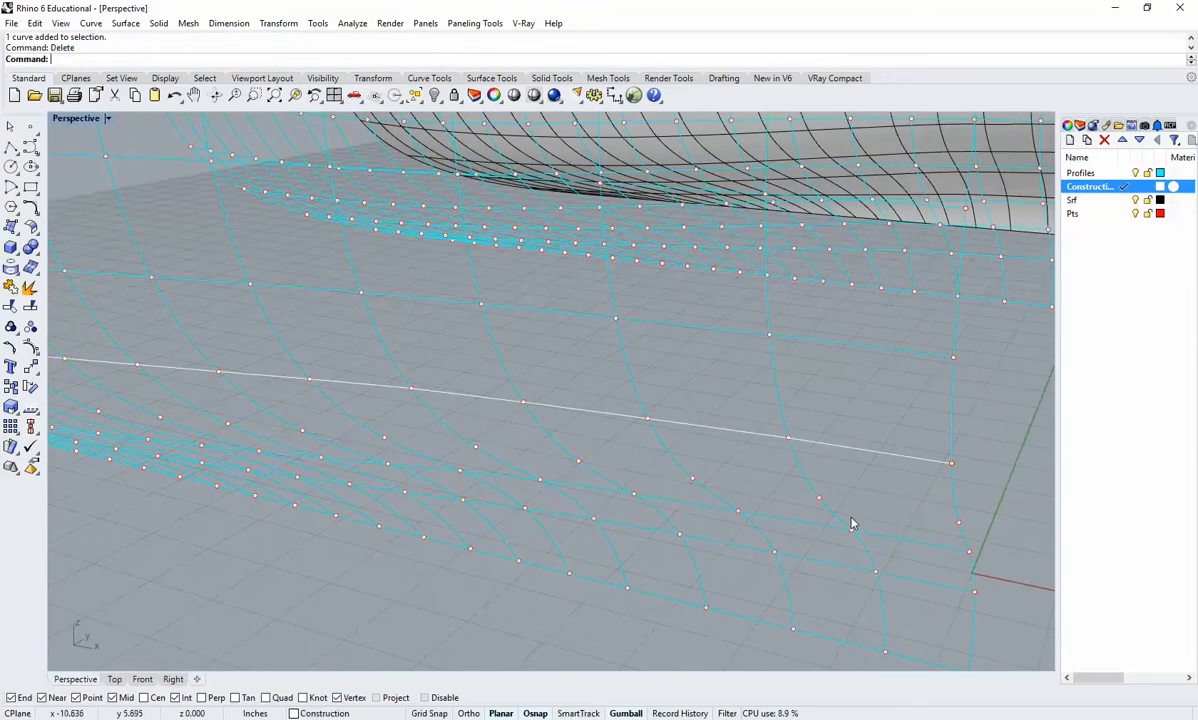
{"action": "right_click_drag", "start_coordinate": [850, 522], "coordinate": [854, 473]}
{"action": "right_click_drag", "start_coordinate": [888, 415], "coordinate": [420, 455]}
{"action": "right_click", "coordinate": [420, 446]}
{"action": "left_click", "coordinate": [422, 440]}
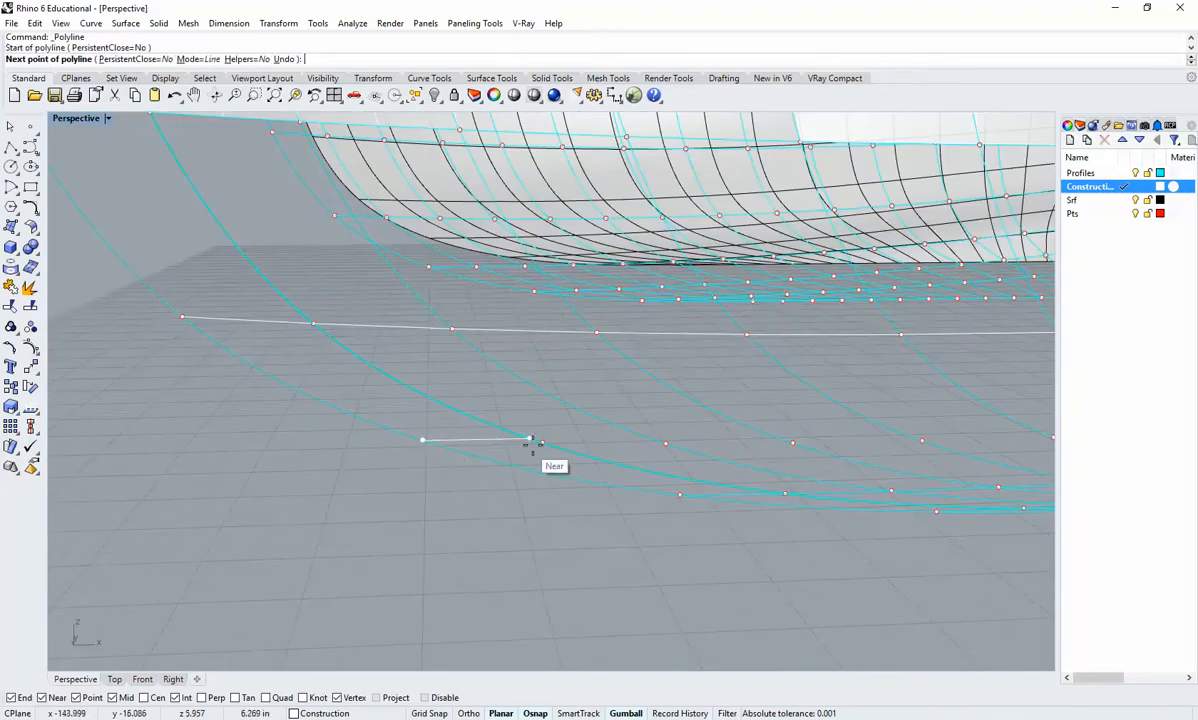
{"action": "left_click", "coordinate": [542, 442]}
{"action": "left_click", "coordinate": [660, 444]}
{"action": "left_click", "coordinate": [782, 444]}
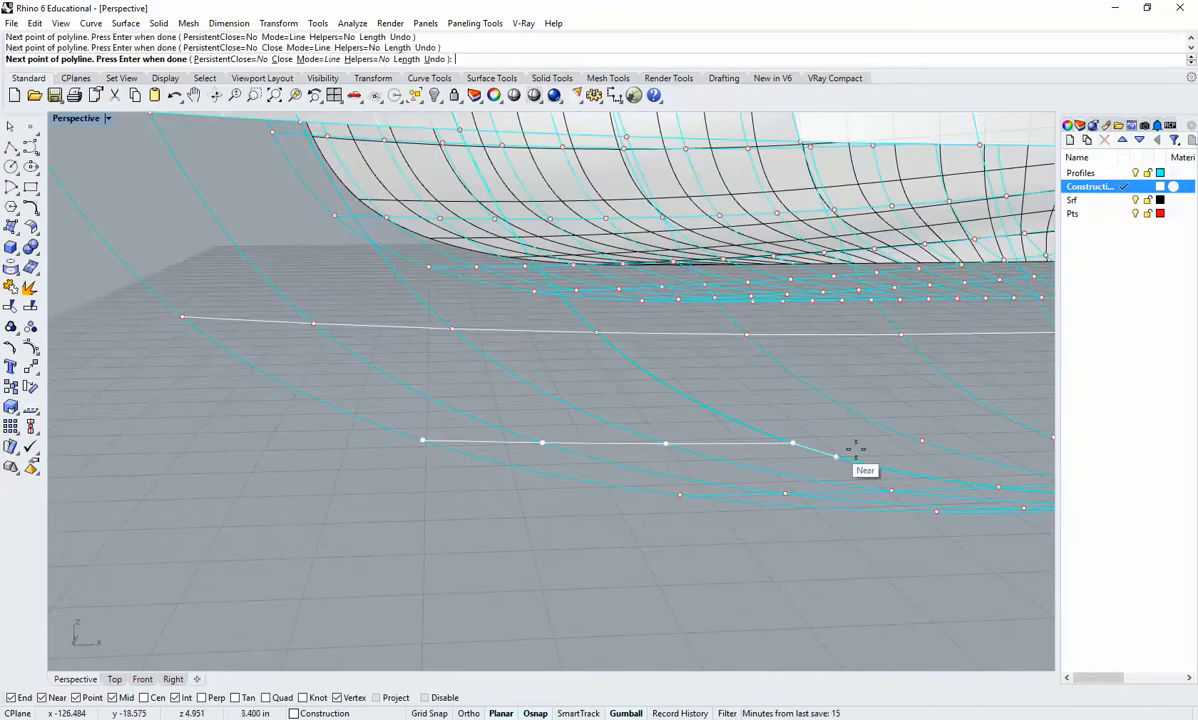
Extend the polyline through the successive intersection points along the middle of this lower row.
{"action": "right_click_drag", "start_coordinate": [856, 448], "coordinate": [628, 449], "text": "shift"}
{"action": "left_click", "coordinate": [716, 444]}
{"action": "right_click_drag", "start_coordinate": [802, 457], "coordinate": [591, 428]}
{"action": "left_click", "coordinate": [592, 428]}
{"action": "left_click", "coordinate": [731, 435]}
{"action": "right_click_drag", "start_coordinate": [735, 438], "coordinate": [593, 458]}
{"action": "left_click", "coordinate": [569, 419]}
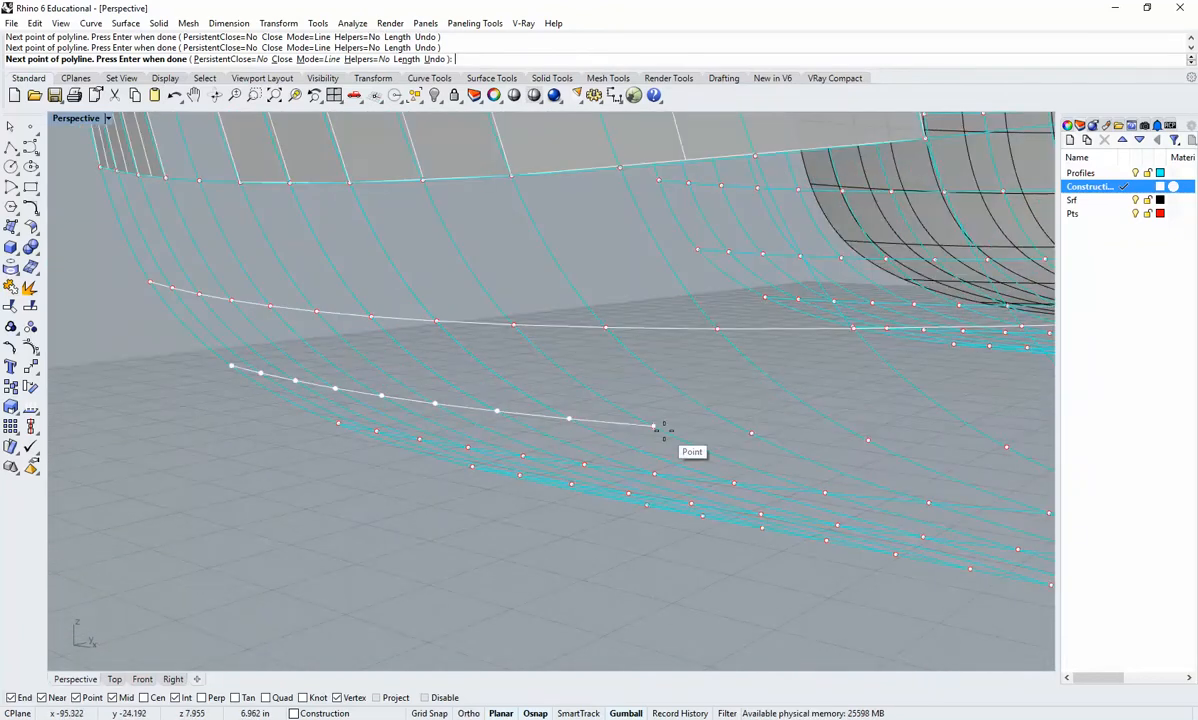
{"action": "right_click_drag", "start_coordinate": [776, 447], "coordinate": [620, 460]}
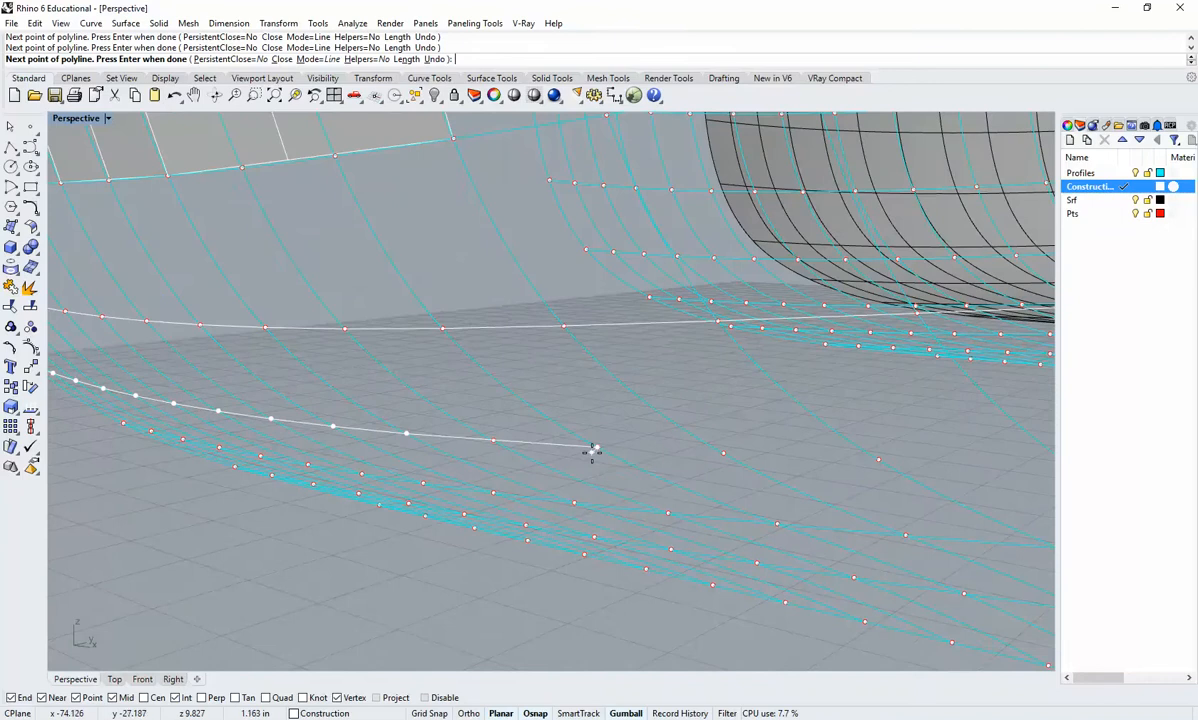
{"action": "right_click_drag", "start_coordinate": [723, 460], "coordinate": [703, 481]}
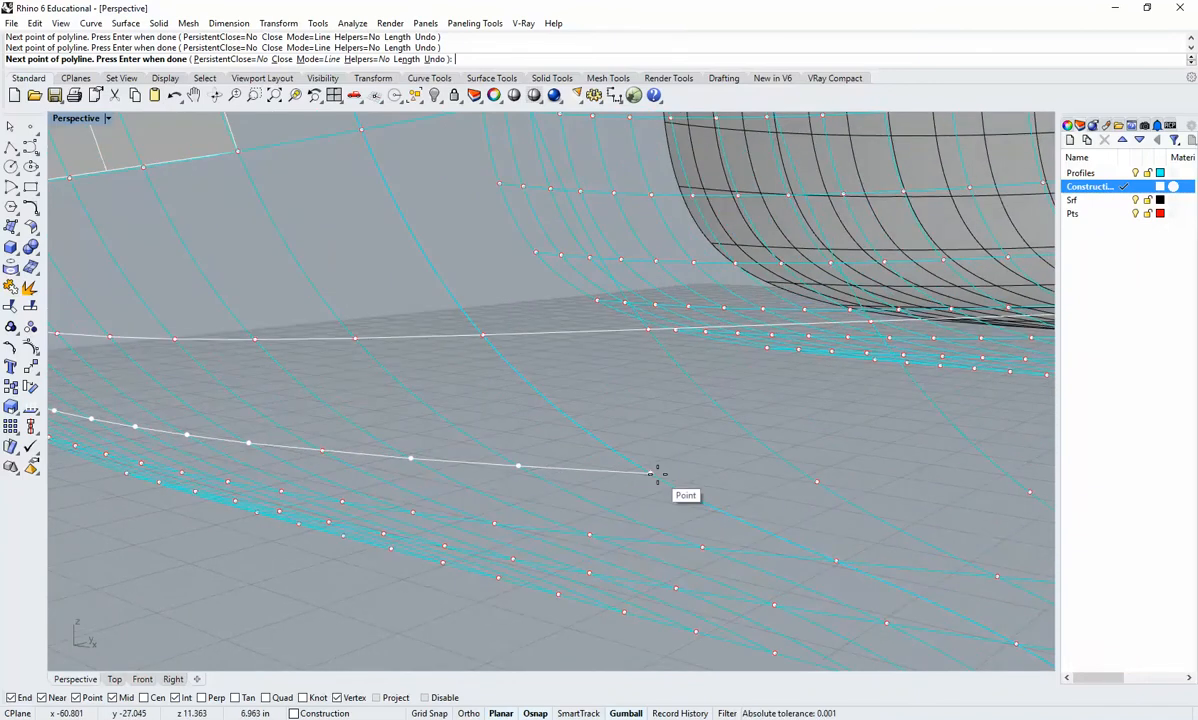
{"action": "right_click_drag", "start_coordinate": [808, 487], "coordinate": [690, 515]}
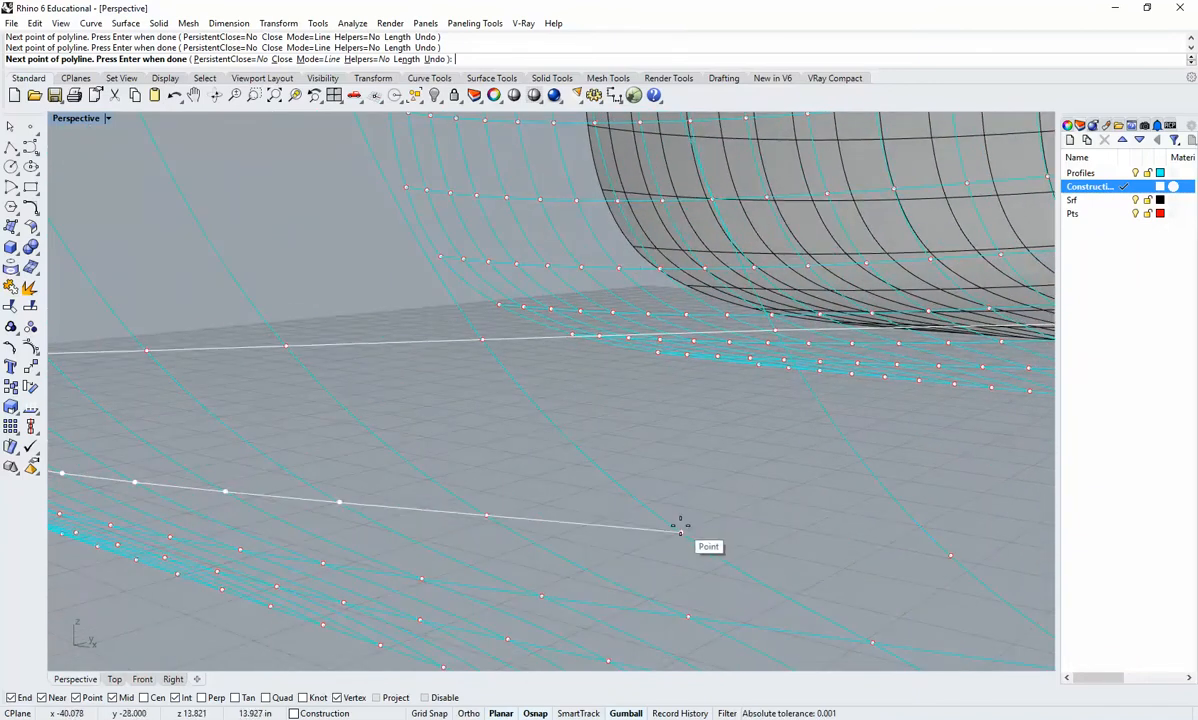
Snap the polyline through the last intersection points of the row and finish it at the far end profile.
{"action": "left_click", "coordinate": [492, 514]}
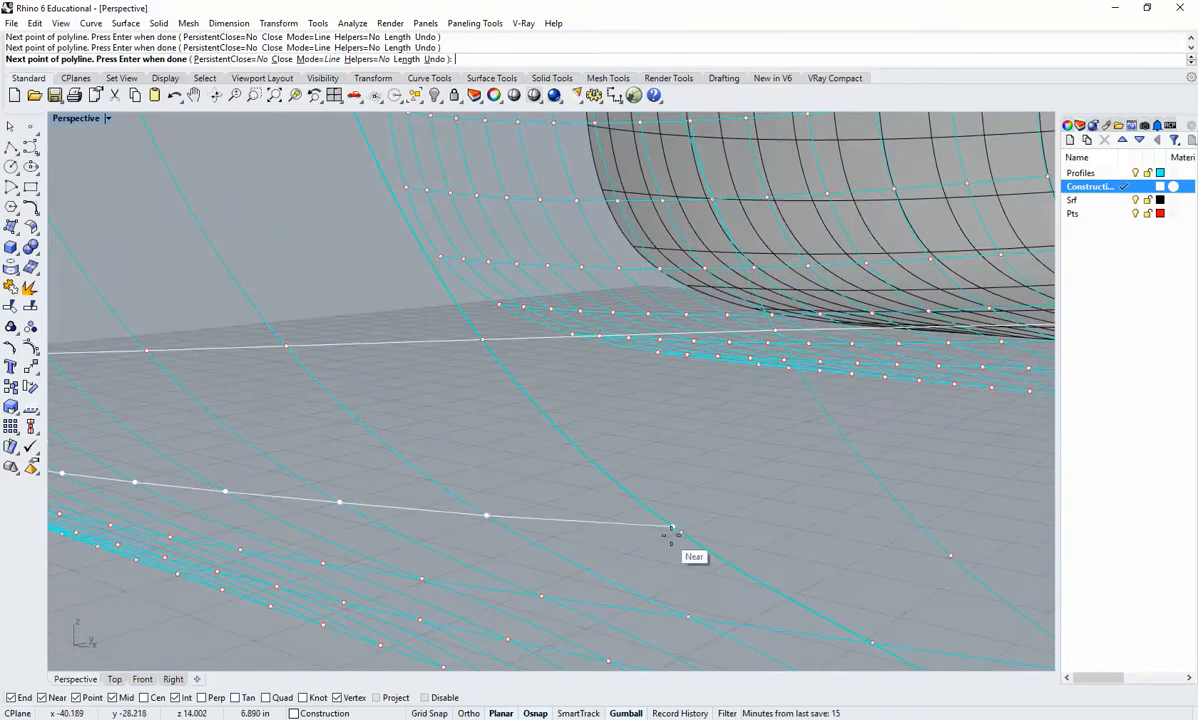
{"action": "right_click_drag", "start_coordinate": [716, 537], "coordinate": [560, 490]}
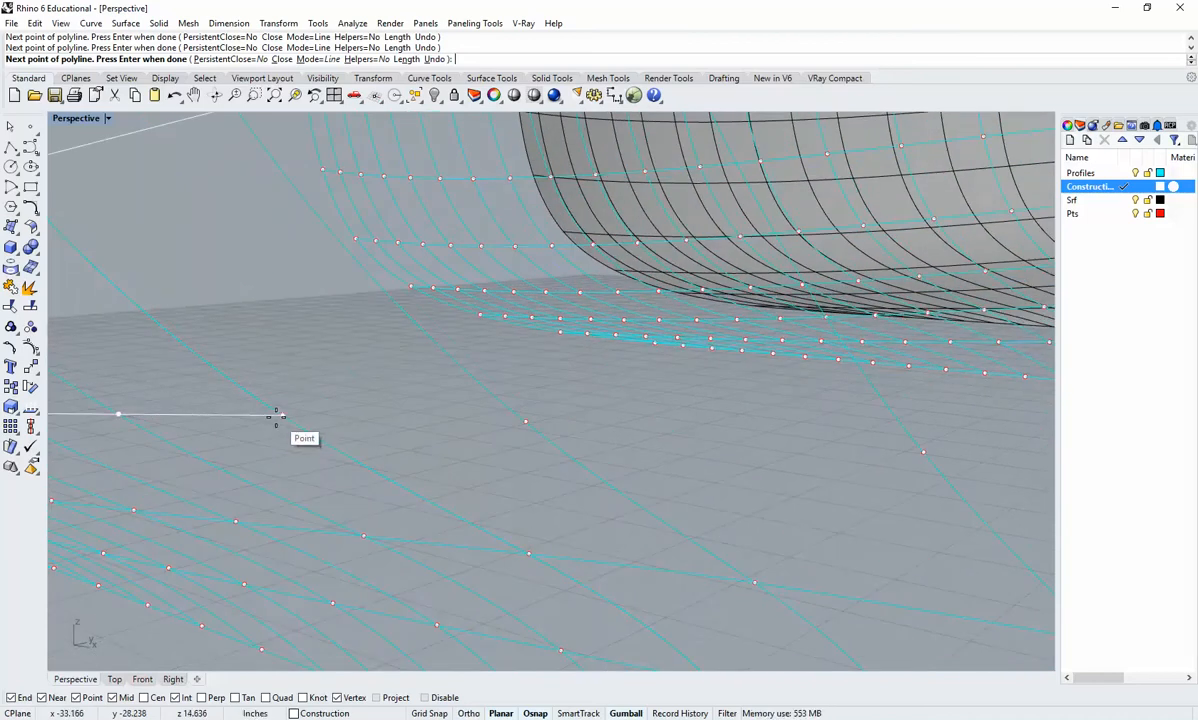
{"action": "right_click_drag", "start_coordinate": [535, 422], "coordinate": [581, 447]}
{"action": "scroll", "coordinate": [607, 509], "scroll_direction": "up", "scroll_amount": 4}
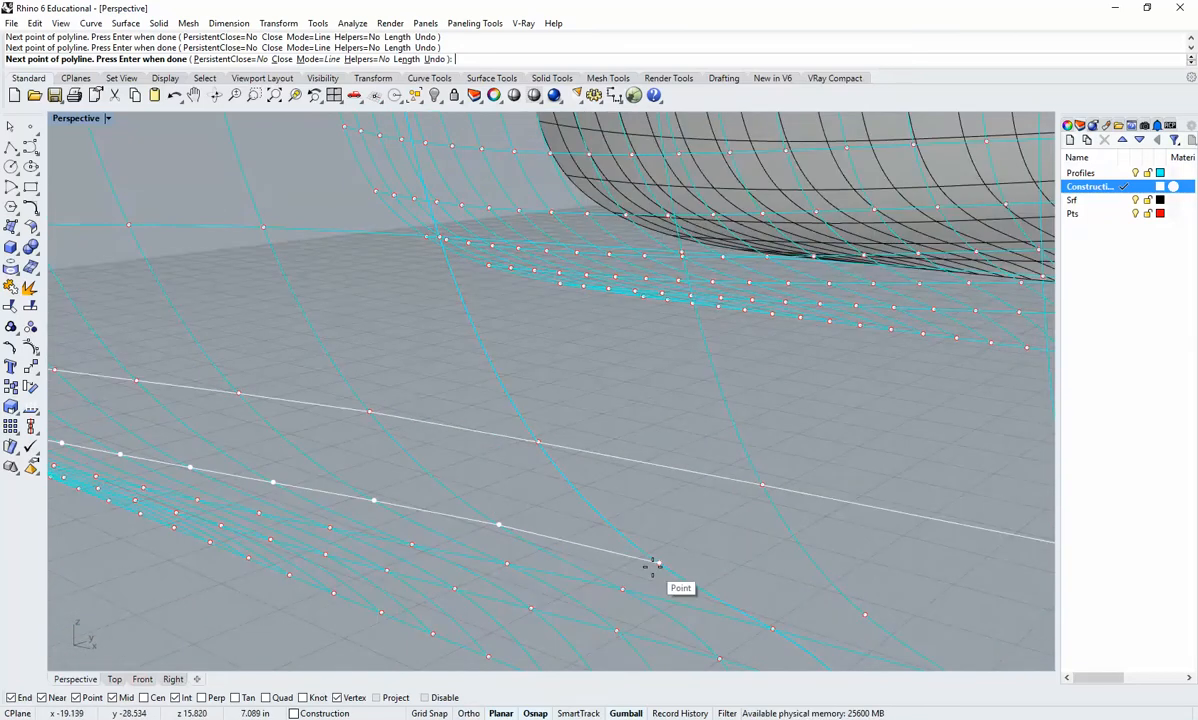
{"action": "left_click", "coordinate": [652, 565]}
{"action": "right_click_drag", "start_coordinate": [738, 590], "coordinate": [746, 502], "text": "shift"}
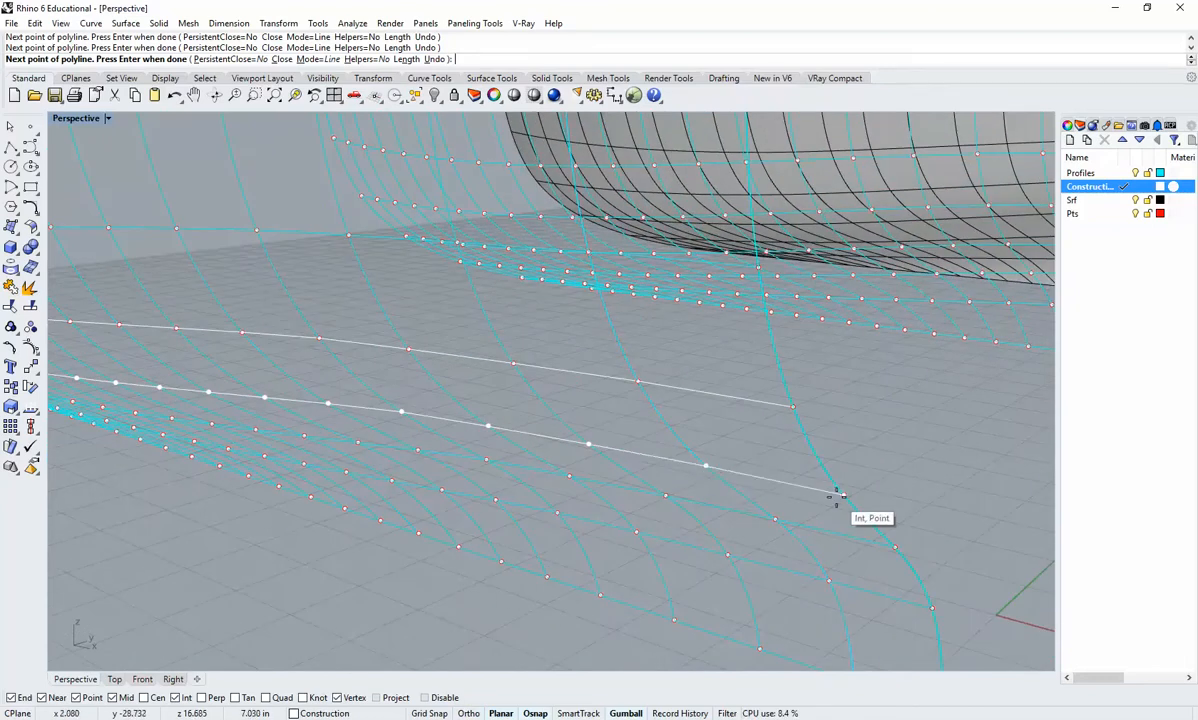
{"action": "left_click", "coordinate": [786, 500]}
{"action": "key", "text": "Return"}
Loft a surface between the two neighbouring polylines with the Normal style.
{"action": "left_click", "coordinate": [741, 407]}
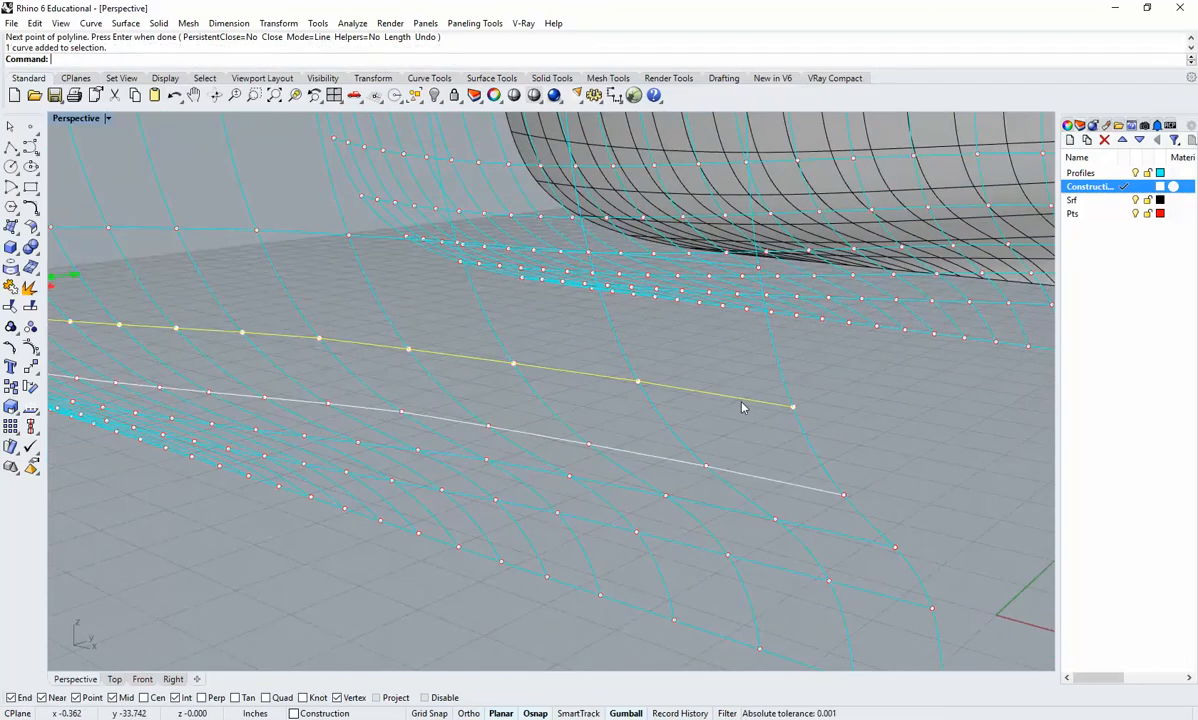
{"action": "left_click", "coordinate": [763, 482], "text": "shift"}
{"action": "type", "text": "Loft"}
{"action": "key", "text": "Return"}
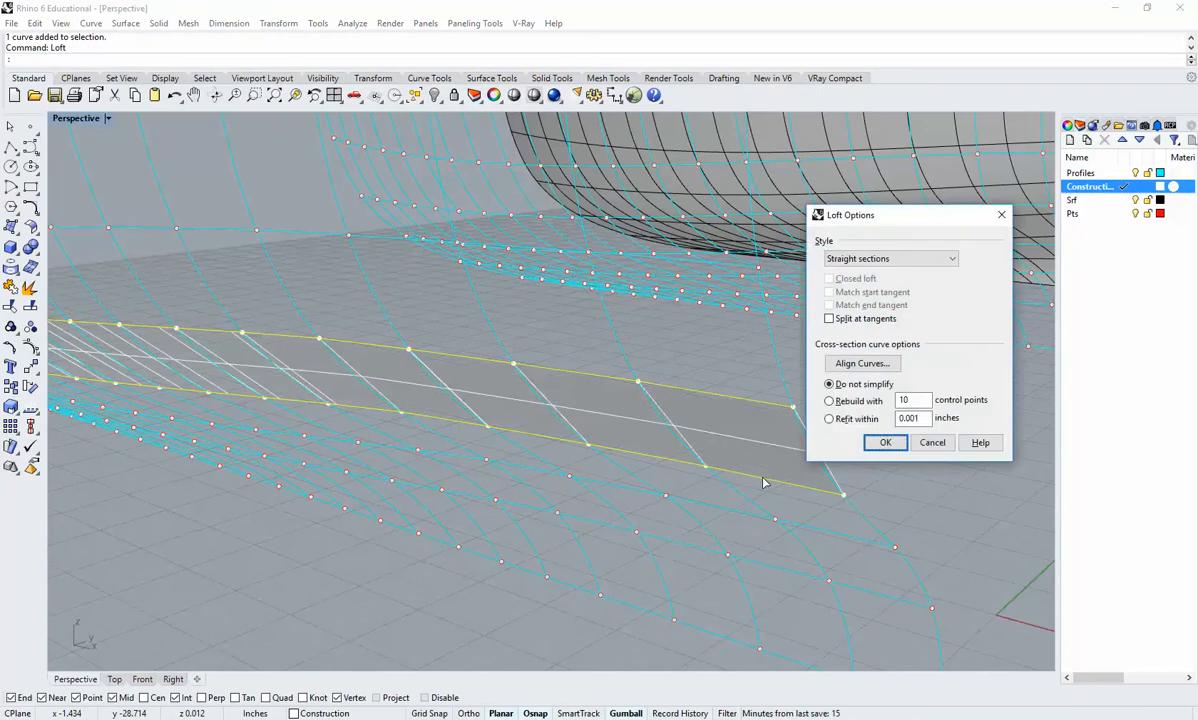
{"action": "left_click", "coordinate": [876, 259]}
{"action": "left_click", "coordinate": [868, 277]}
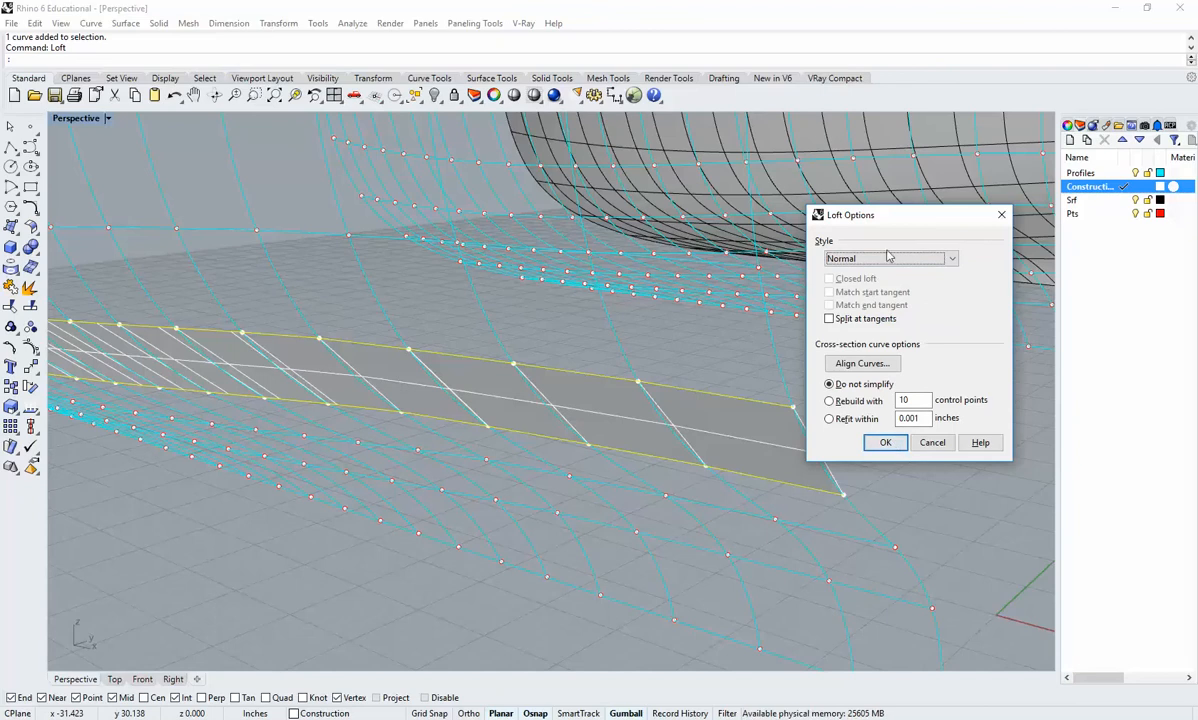
{"action": "left_click", "coordinate": [886, 443]}
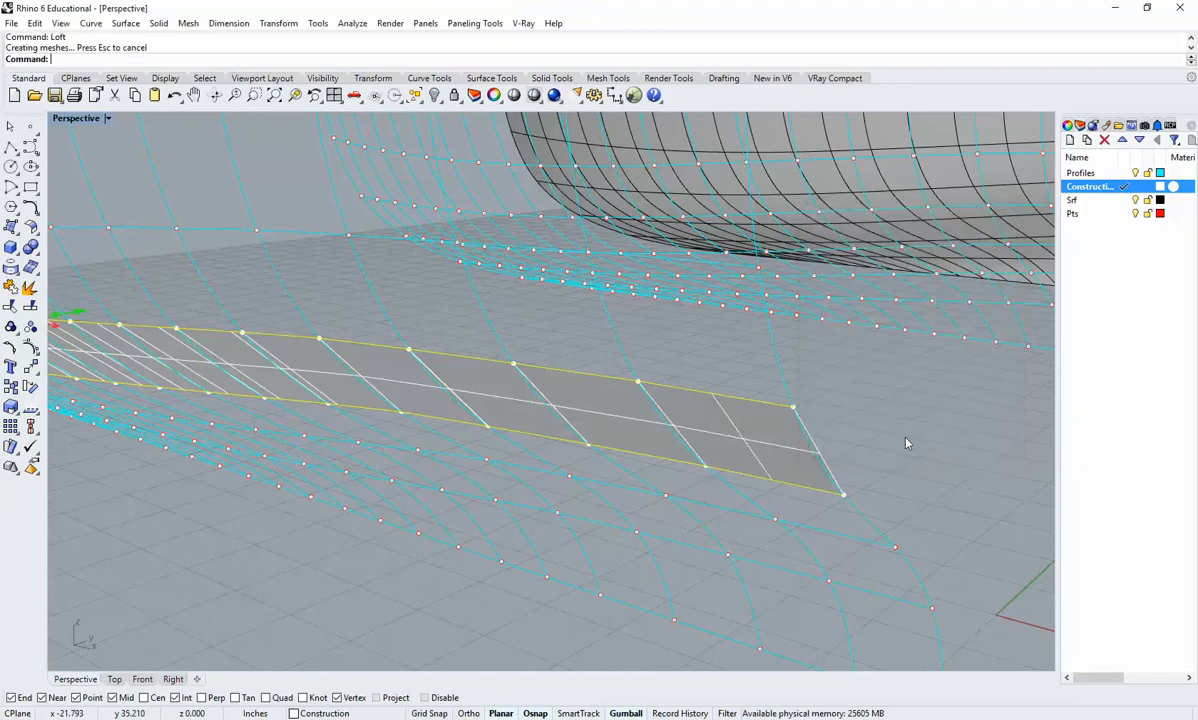
Explode the lofted strip between the two polylines into separate panel surfaces.
{"action": "left_click", "coordinate": [757, 455]}
{"action": "scroll", "coordinate": [633, 514], "scroll_direction": "down", "scroll_amount": 3}
{"action": "right_click_drag", "start_coordinate": [436, 457], "coordinate": [596, 430]}
{"action": "scroll", "coordinate": [590, 462], "scroll_direction": "up", "scroll_amount": 8}
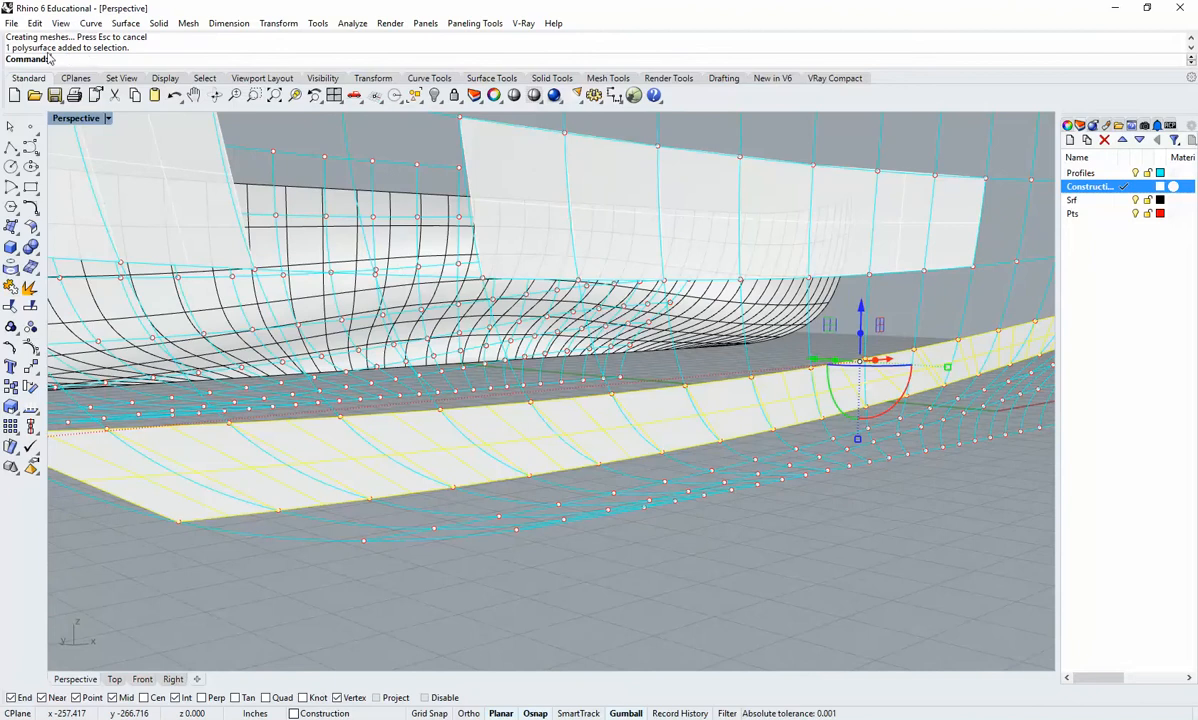
{"action": "right_click_drag", "start_coordinate": [294, 515], "coordinate": [620, 520]}
{"action": "key", "text": "Escape"}
{"action": "scroll", "coordinate": [620, 516], "scroll_direction": "up", "scroll_amount": 3}
{"action": "left_click", "coordinate": [614, 470]}
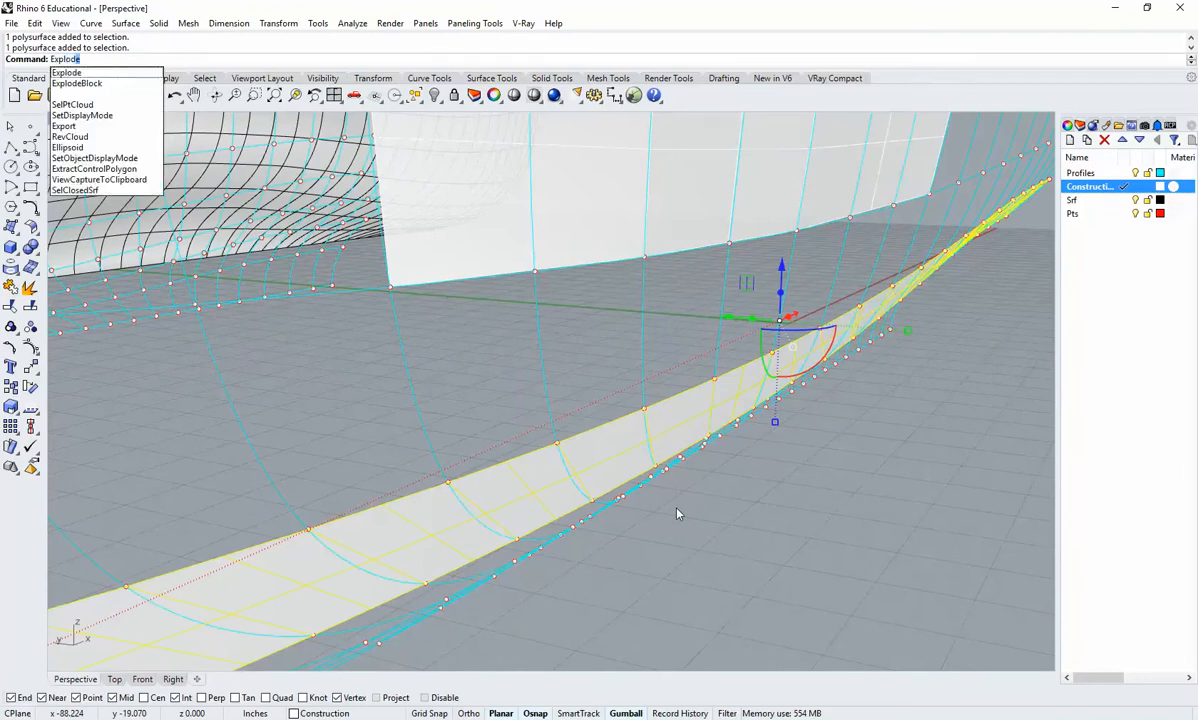
{"action": "key", "text": "Return"}
Check individual panels of the exploded strip, and undo both the explode and the loft.
{"action": "left_click", "coordinate": [621, 492]}
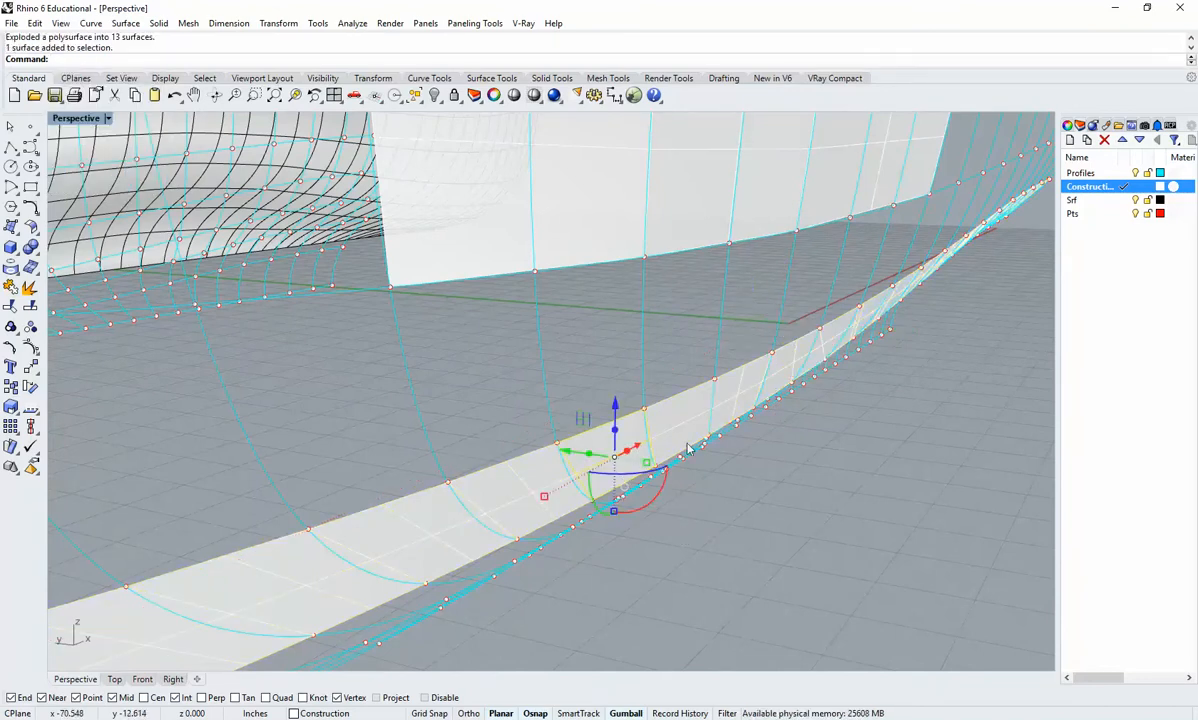
{"action": "right_click_drag", "start_coordinate": [760, 500], "coordinate": [623, 449]}
{"action": "left_click", "coordinate": [677, 455]}
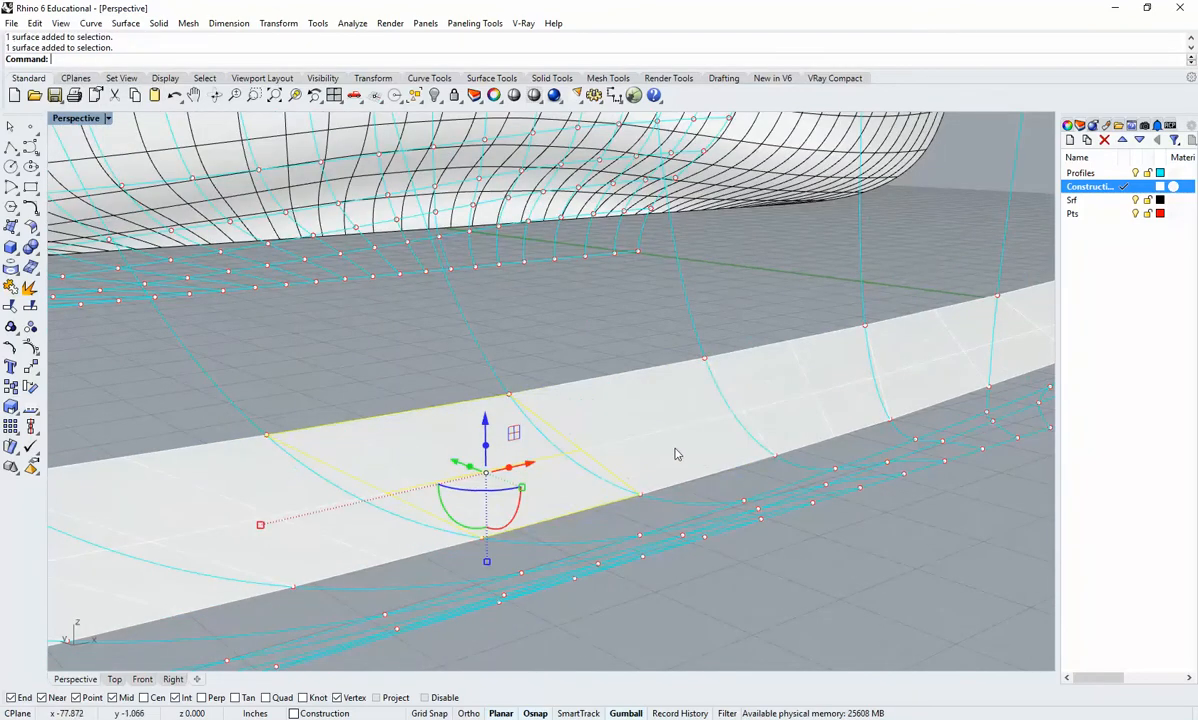
{"action": "left_click", "coordinate": [772, 420]}
{"action": "right_click_drag", "start_coordinate": [984, 445], "coordinate": [764, 467]}
{"action": "right_click_drag", "start_coordinate": [865, 430], "coordinate": [719, 476]}
{"action": "scroll", "coordinate": [687, 480], "scroll_direction": "up", "scroll_amount": 3}
{"action": "key", "text": "ctrl+z"}
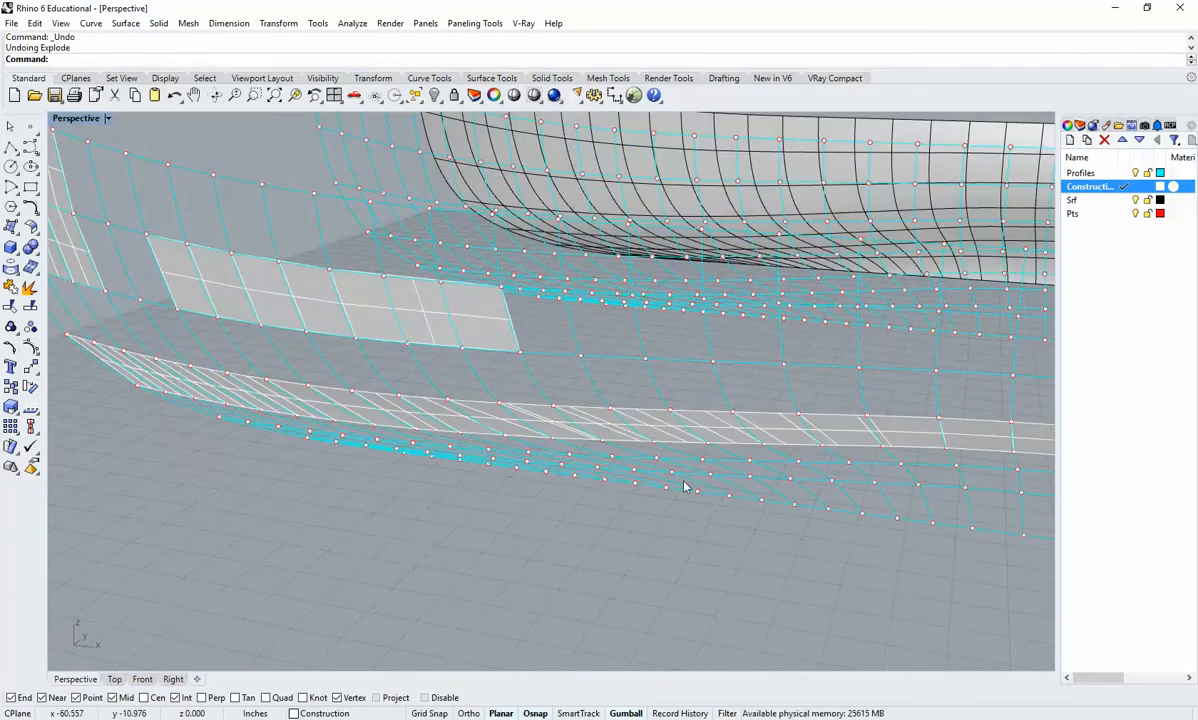
{"action": "key", "text": "ctrl+z"}
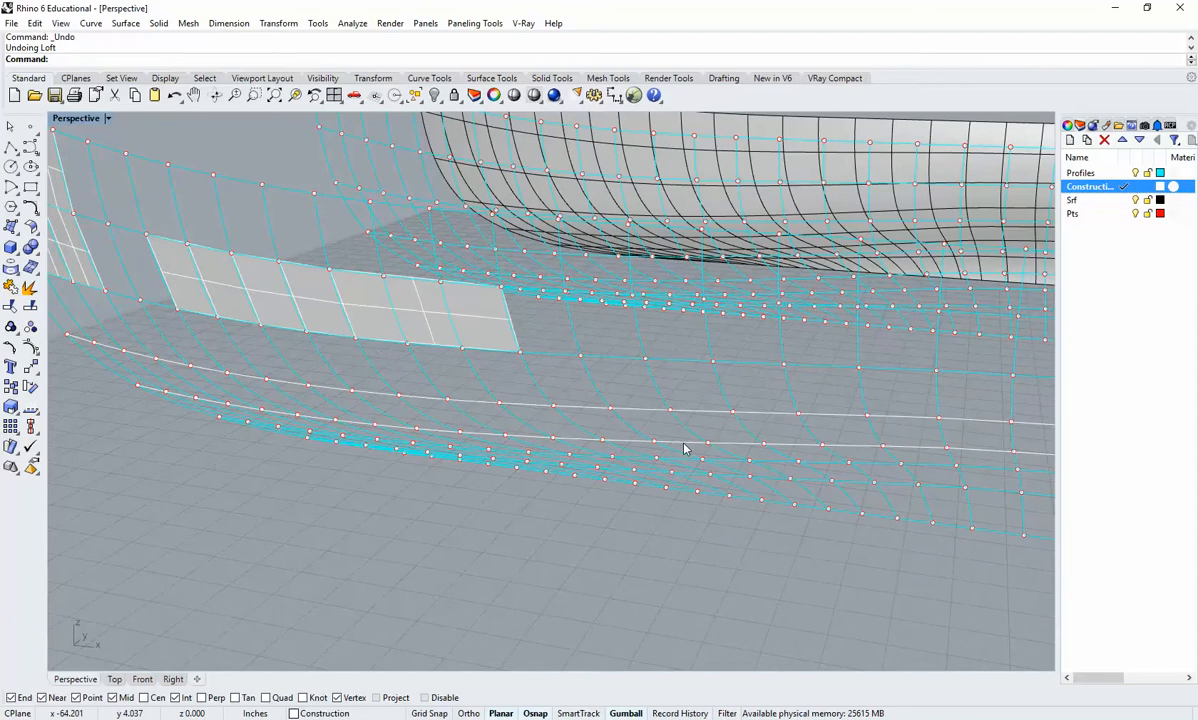
Loft the two polylines again with the Straight sections style, keeping the curve alignment as it is.
{"action": "key", "text": "Return"}
{"action": "left_click", "coordinate": [690, 442]}
{"action": "left_click", "coordinate": [700, 410]}
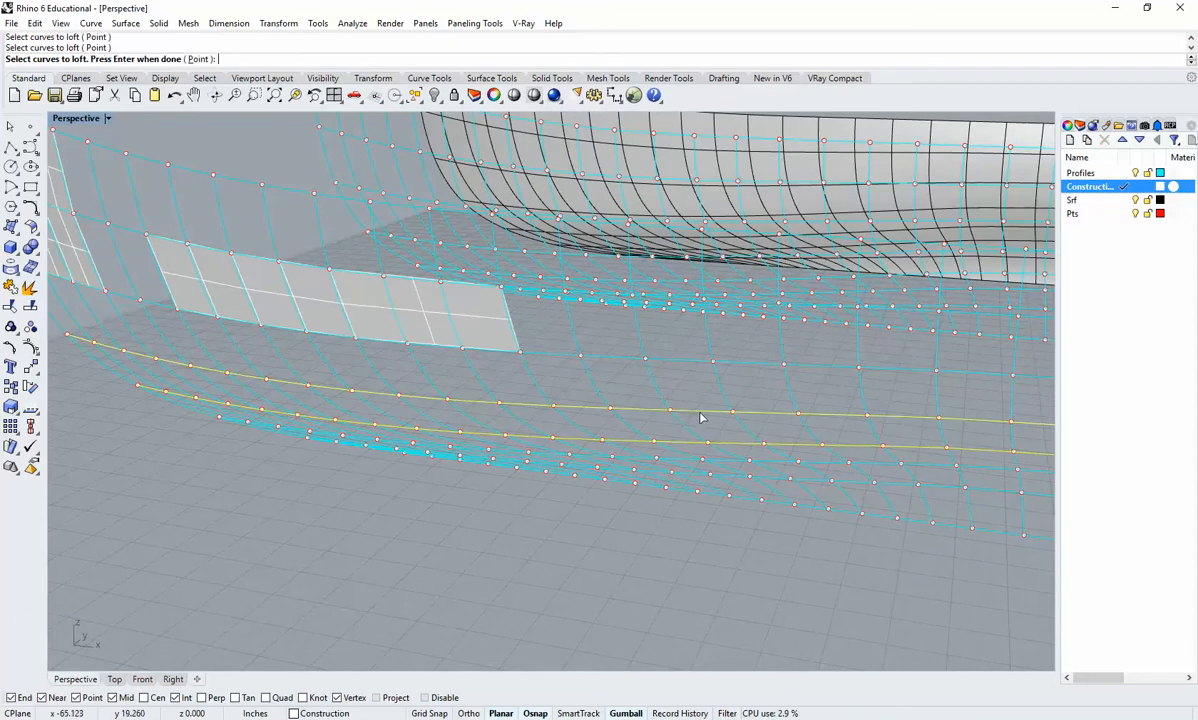
{"action": "key", "text": "Return"}
{"action": "left_click", "coordinate": [895, 258]}
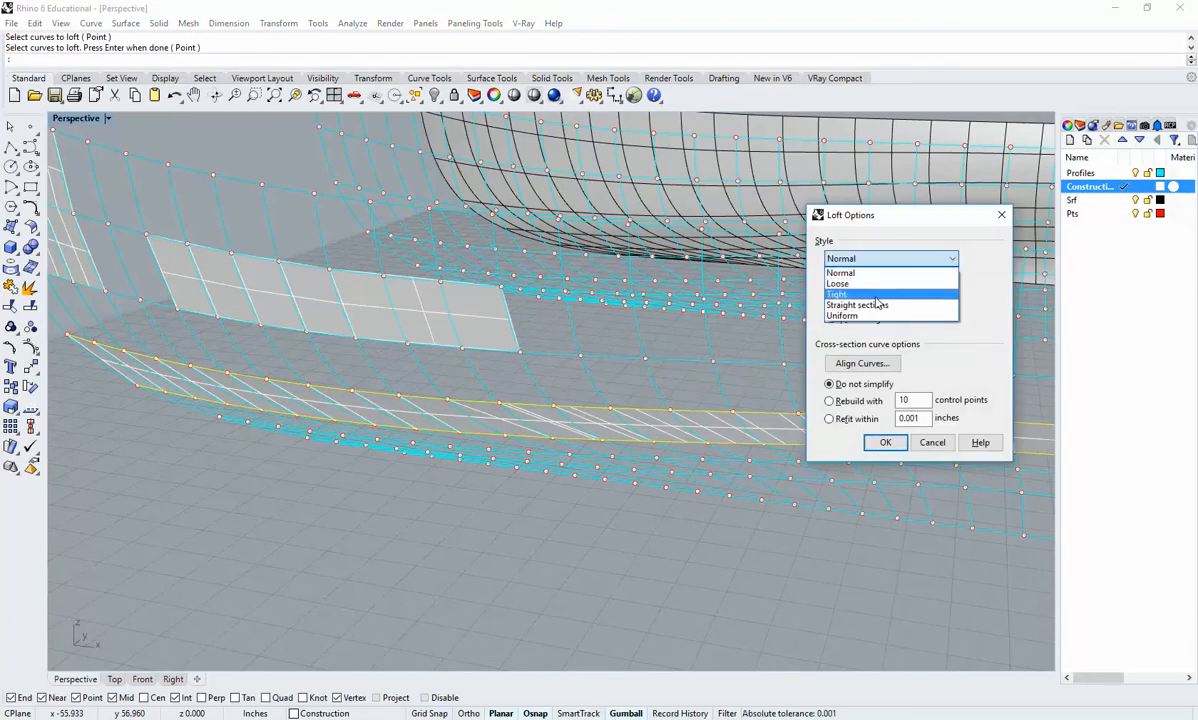
{"action": "left_click", "coordinate": [872, 302]}
{"action": "left_click", "coordinate": [859, 364]}
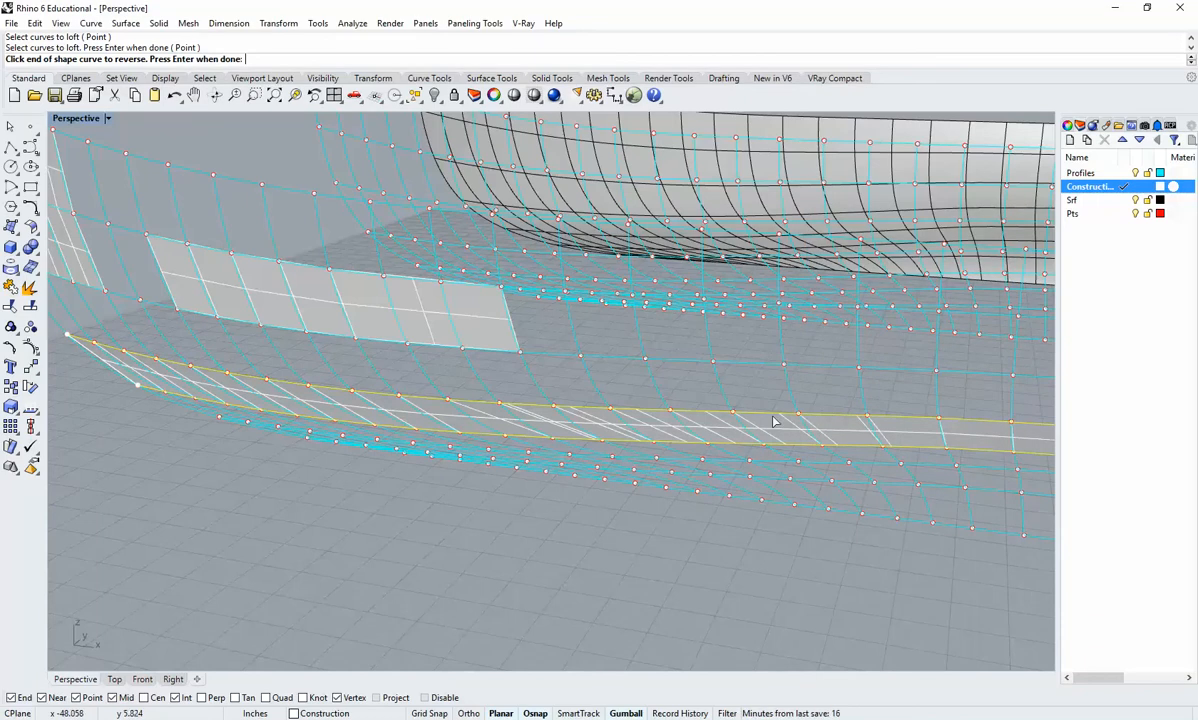
{"action": "key", "text": "Return"}
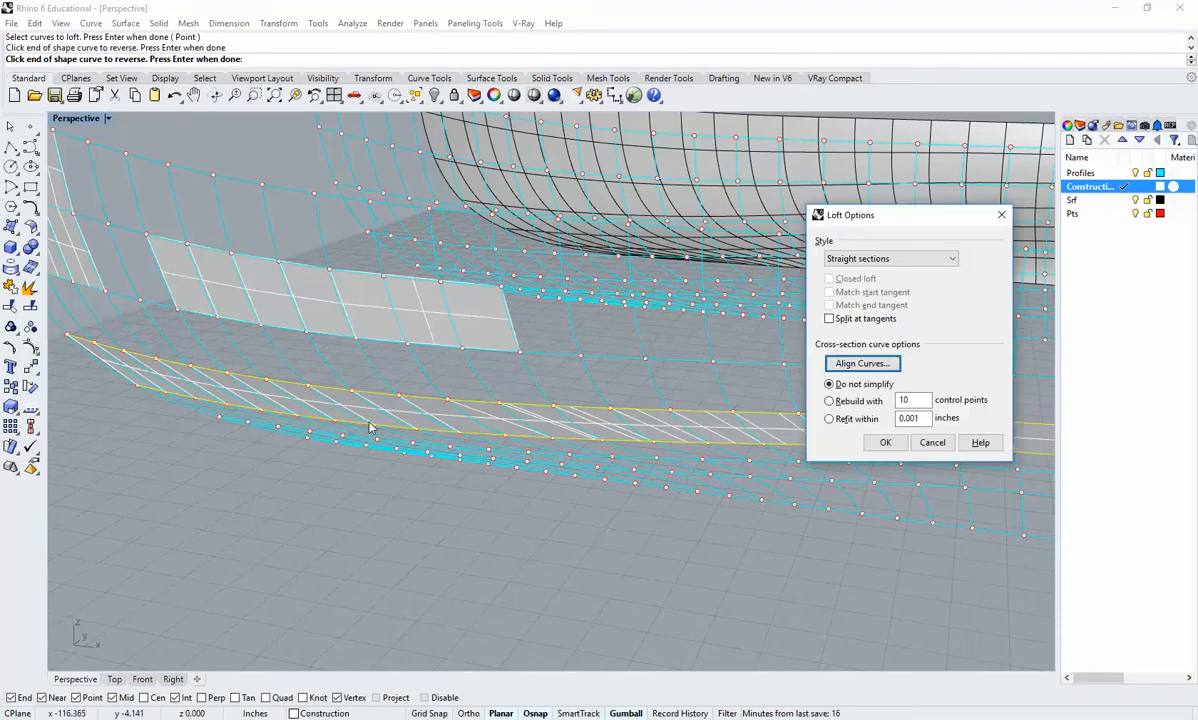
{"action": "left_click", "coordinate": [876, 445]}
Delete the straight-section lofted strip, keeping the two polylines.
{"action": "left_click", "coordinate": [778, 444]}
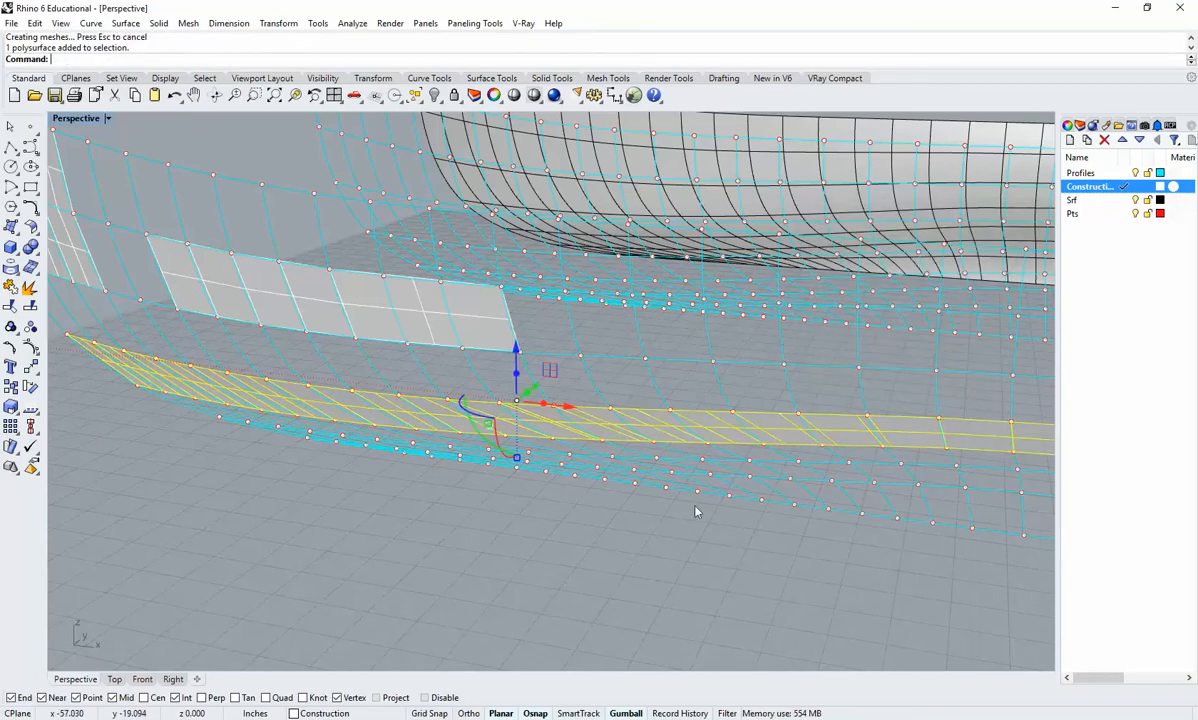
{"action": "right_click_drag", "start_coordinate": [696, 510], "coordinate": [541, 518]}
{"action": "key", "text": "Delete"}
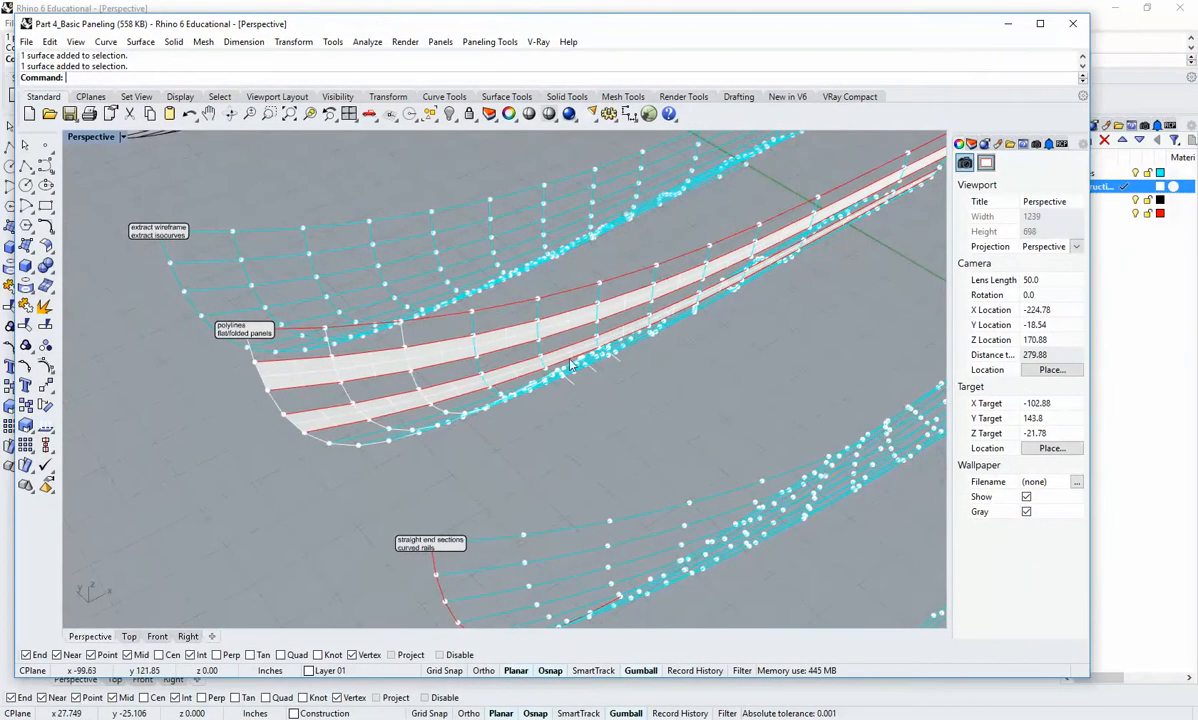
In the Part 4_Basic Paneling file, examine the lofted strips of the "polylines flat/folded panels" hull, and move that window out of the way.
{"action": "right_click_drag", "start_coordinate": [584, 452], "coordinate": [636, 416]}
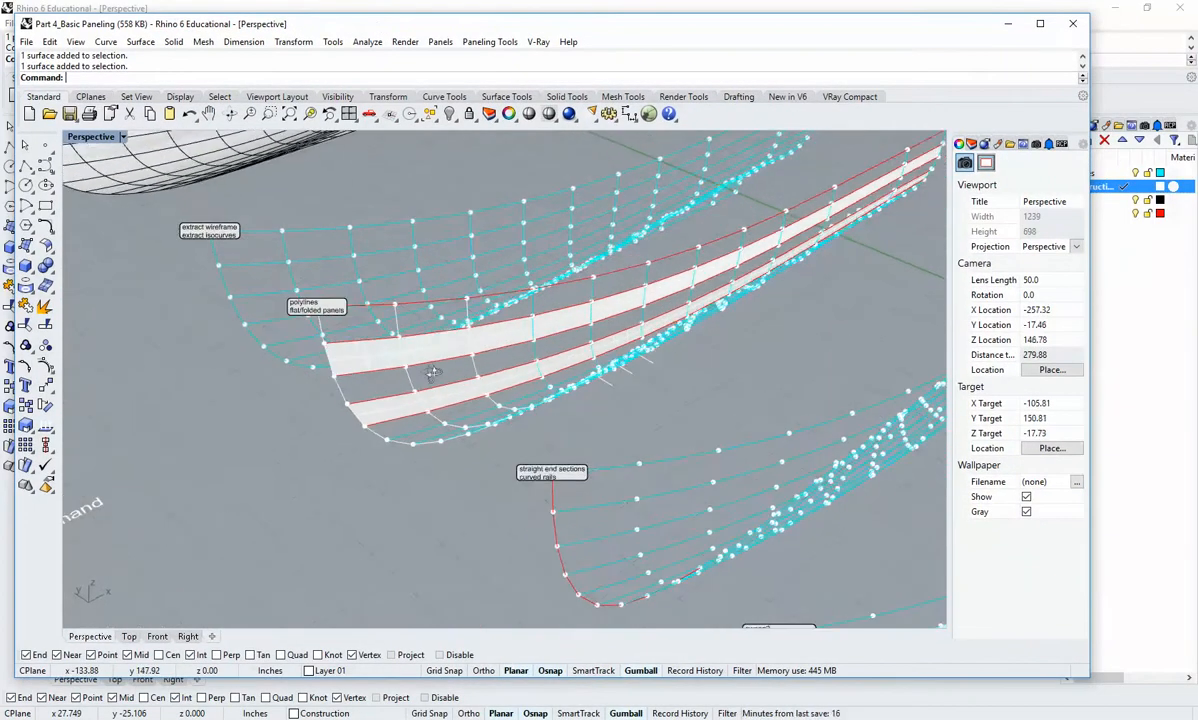
{"action": "scroll", "coordinate": [451, 383], "scroll_direction": "up", "scroll_amount": 5}
{"action": "left_click", "coordinate": [502, 414]}
{"action": "right_click_drag", "start_coordinate": [502, 414], "coordinate": [478, 287]}
{"action": "key", "text": "Escape"}
{"action": "scroll", "coordinate": [551, 366], "scroll_direction": "down", "scroll_amount": 5}
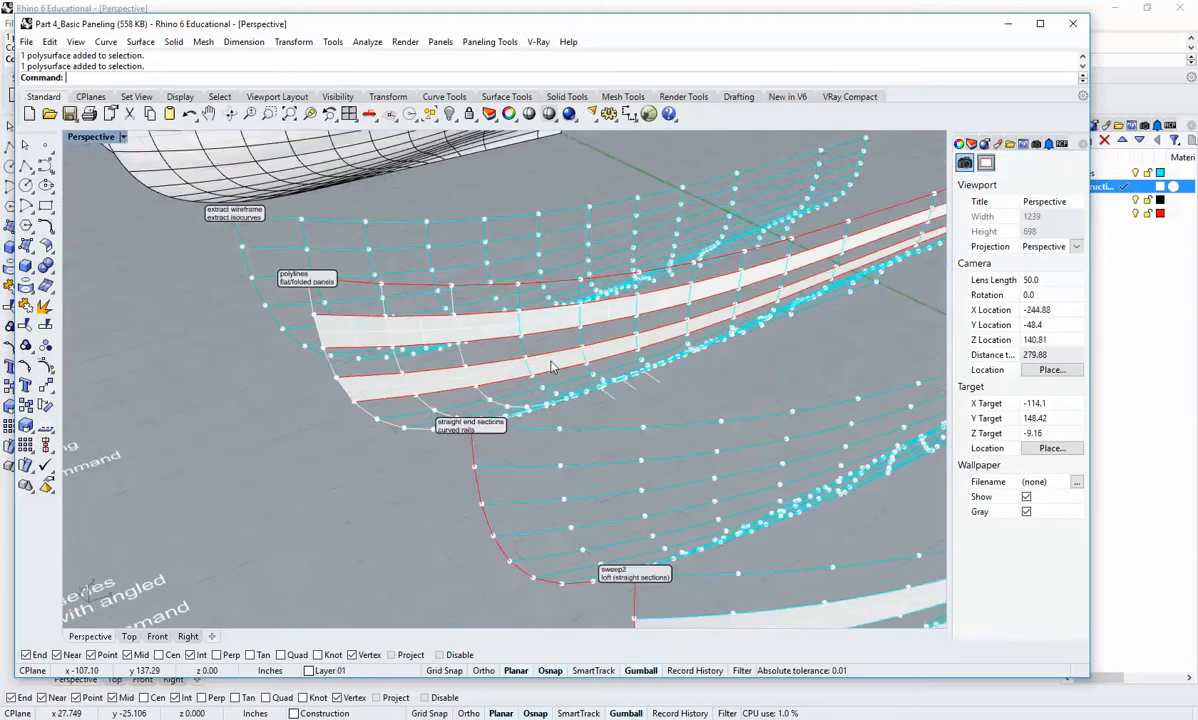
{"action": "right_click_drag", "start_coordinate": [516, 349], "coordinate": [561, 431], "text": "shift"}
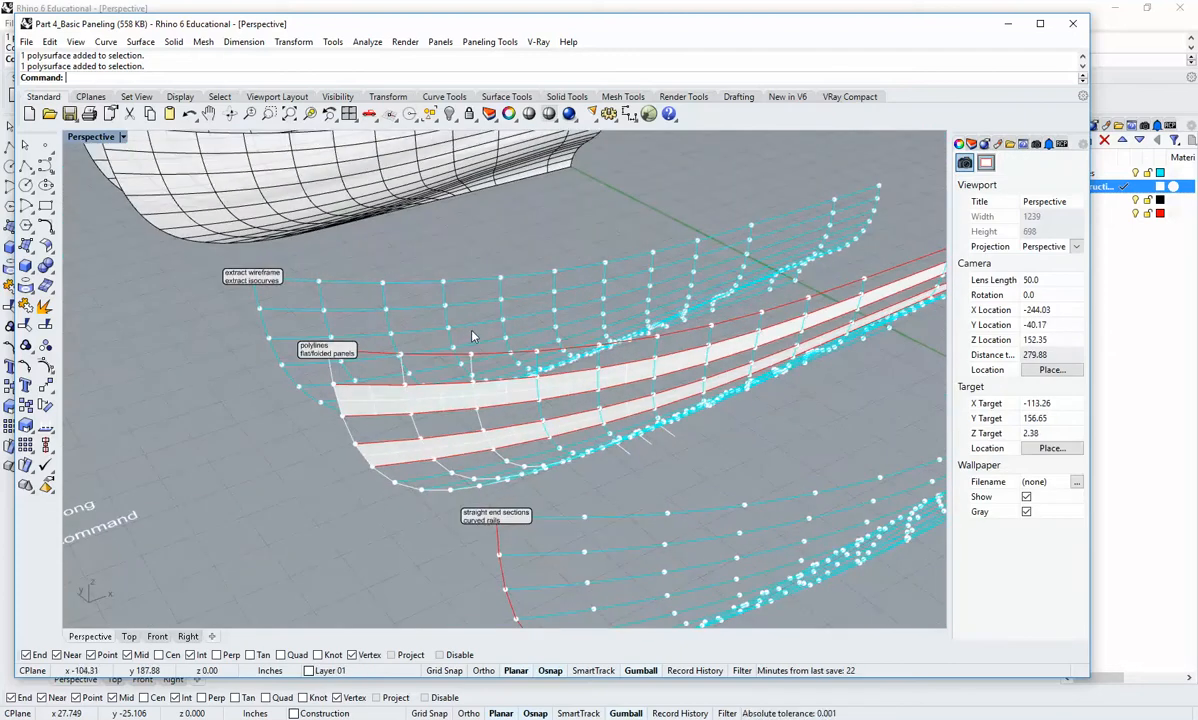
{"action": "scroll", "coordinate": [470, 330], "scroll_direction": "down", "scroll_amount": 3}
{"action": "left_click_drag", "start_coordinate": [384, 23], "coordinate": [1197, 130]}
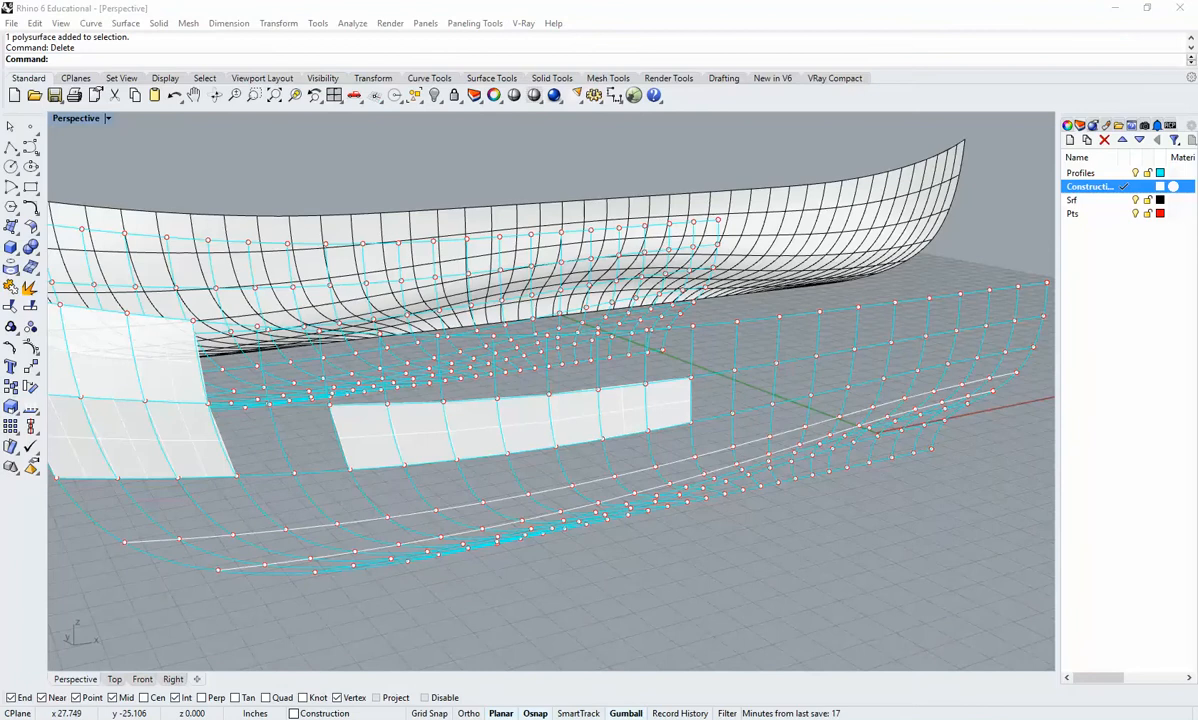
Back in the working model, examine the panel blocks already built on the duplicated half hull.
{"action": "left_click", "coordinate": [569, 374]}
{"action": "right_click_drag", "start_coordinate": [458, 405], "coordinate": [558, 401], "text": "shift"}
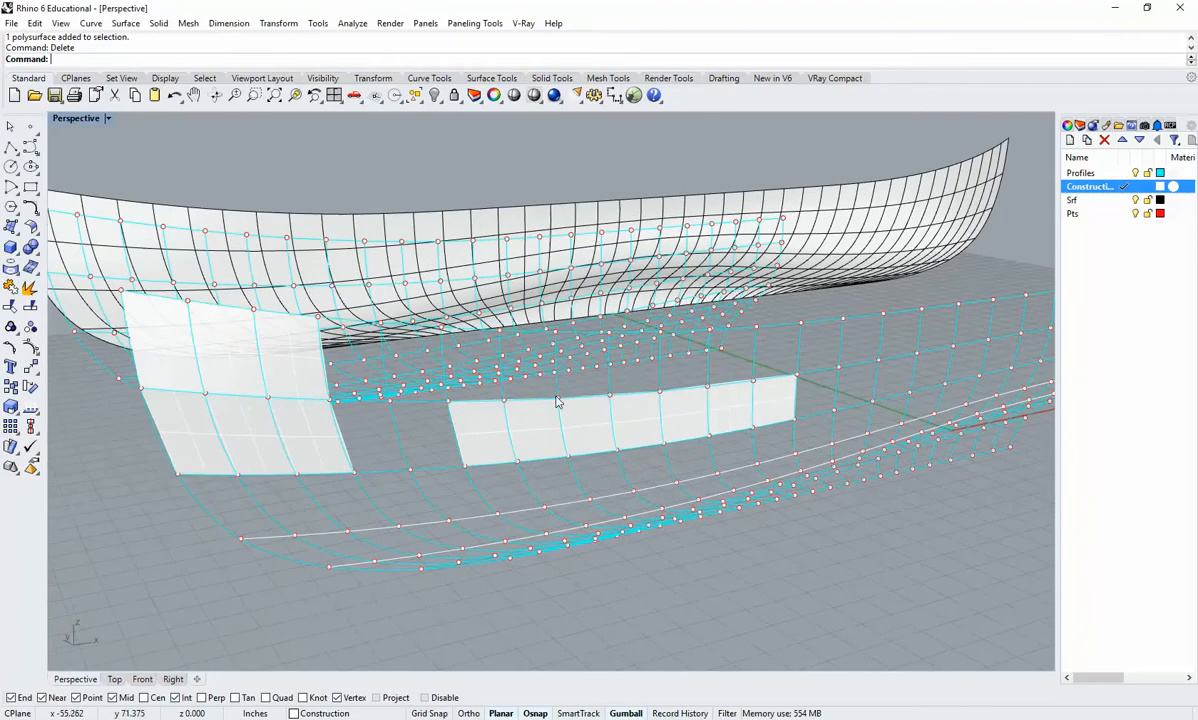
{"action": "left_click", "coordinate": [485, 448]}
{"action": "left_click", "coordinate": [329, 463]}
{"action": "right_click_drag", "start_coordinate": [315, 450], "coordinate": [326, 483]}
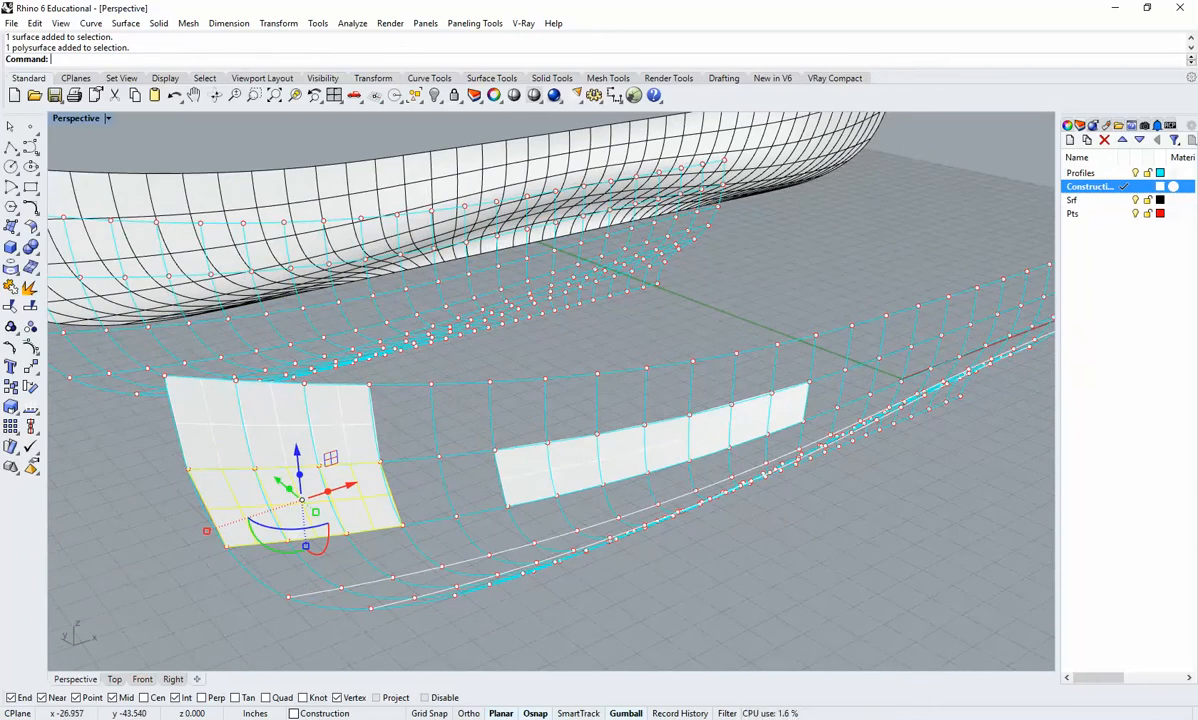
{"action": "left_click", "coordinate": [781, 570]}
Move the entire paneled half hull, with its points, curves and surfaces, along the Y axis closer to the unpaneled copy.
{"action": "right_click_drag", "start_coordinate": [781, 570], "coordinate": [552, 443]}
{"action": "scroll", "coordinate": [505, 455], "scroll_direction": "down", "scroll_amount": 4}
{"action": "left_click_drag", "start_coordinate": [566, 236], "coordinate": [718, 526]}
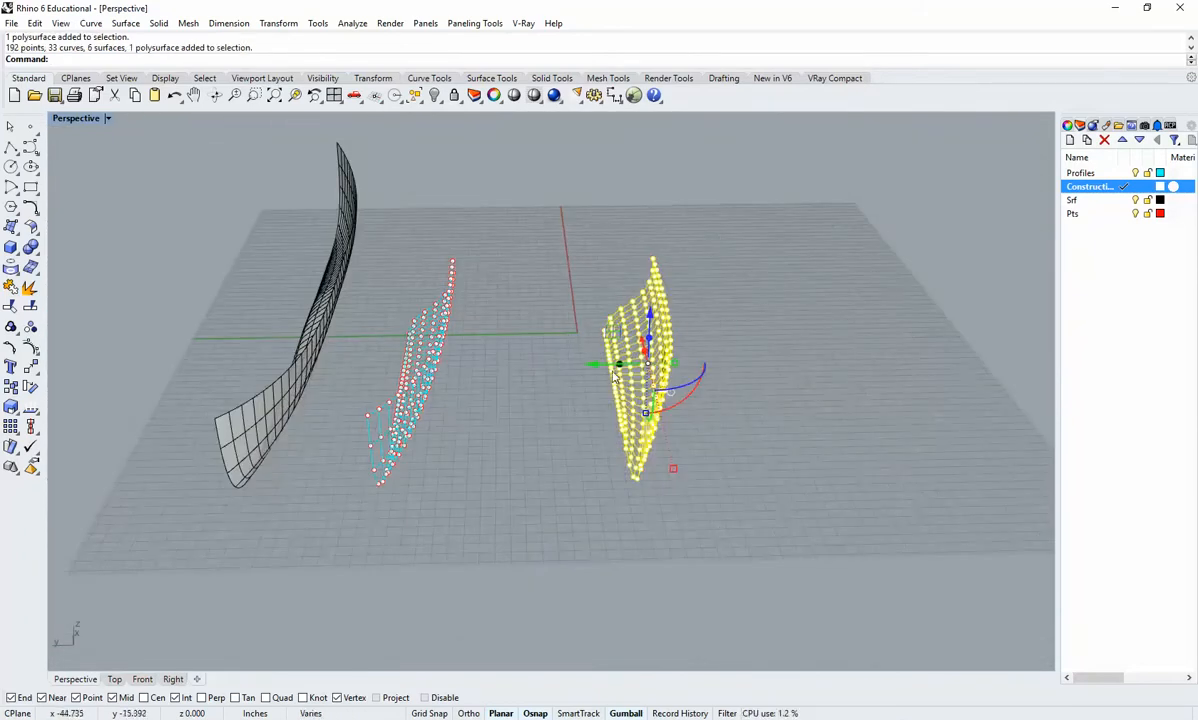
{"action": "left_click_drag", "start_coordinate": [590, 368], "coordinate": [463, 374]}
{"action": "right_click_drag", "start_coordinate": [463, 374], "coordinate": [350, 341]}
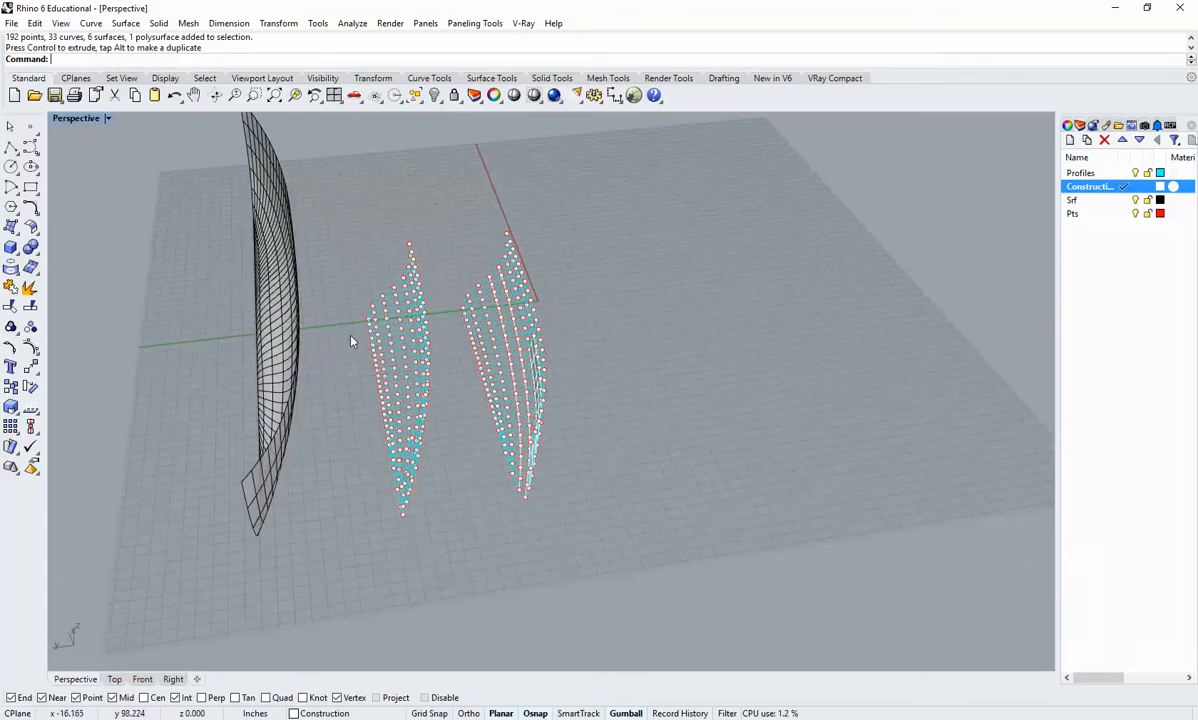
Duplicate the unpaneled half hull's points and curves along the Y axis, placing the copy beyond the paneled hull.
{"action": "left_click_drag", "start_coordinate": [337, 200], "coordinate": [451, 540]}
{"action": "right_click_drag", "start_coordinate": [497, 527], "coordinate": [404, 425]}
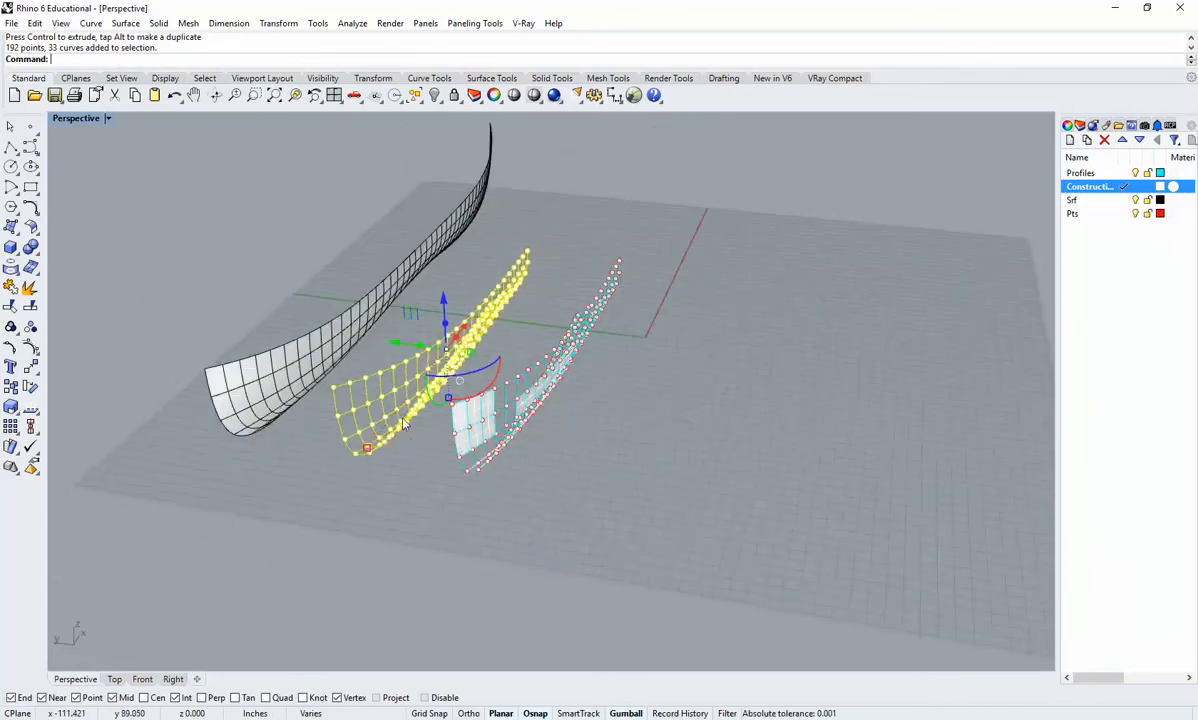
{"action": "left_click_drag", "start_coordinate": [586, 420], "coordinate": [618, 426]}
{"action": "left_click", "coordinate": [765, 530]}
Delete the curved section line at the new half-hull copy's end farthest from the origin.
{"action": "right_click_drag", "start_coordinate": [765, 530], "coordinate": [717, 527]}
{"action": "scroll", "coordinate": [714, 508], "scroll_direction": "up", "scroll_amount": 6}
{"action": "left_click", "coordinate": [673, 489]}
{"action": "key", "text": "Delete"}
{"action": "right_click_drag", "start_coordinate": [607, 524], "coordinate": [500, 418]}
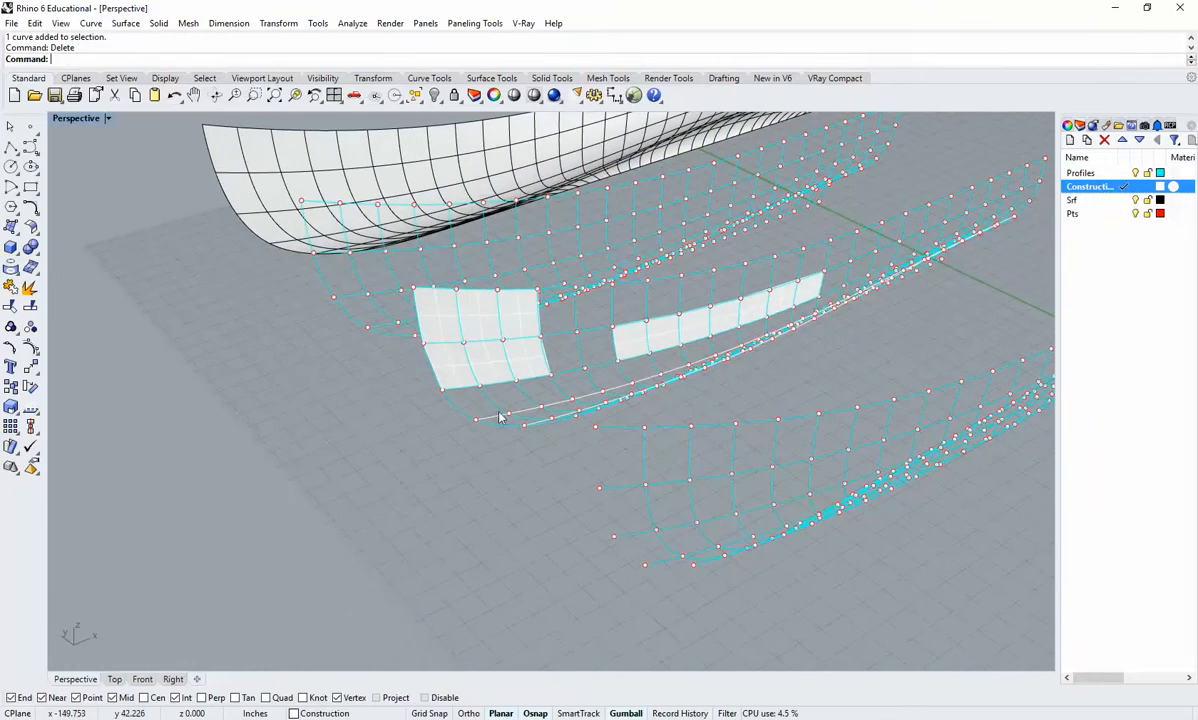
Draw three separate single-segment polylines joining the upper four points at the new copy's end farthest from the origin.
{"action": "left_click", "coordinate": [11, 148]}
{"action": "left_click", "coordinate": [595, 427]}
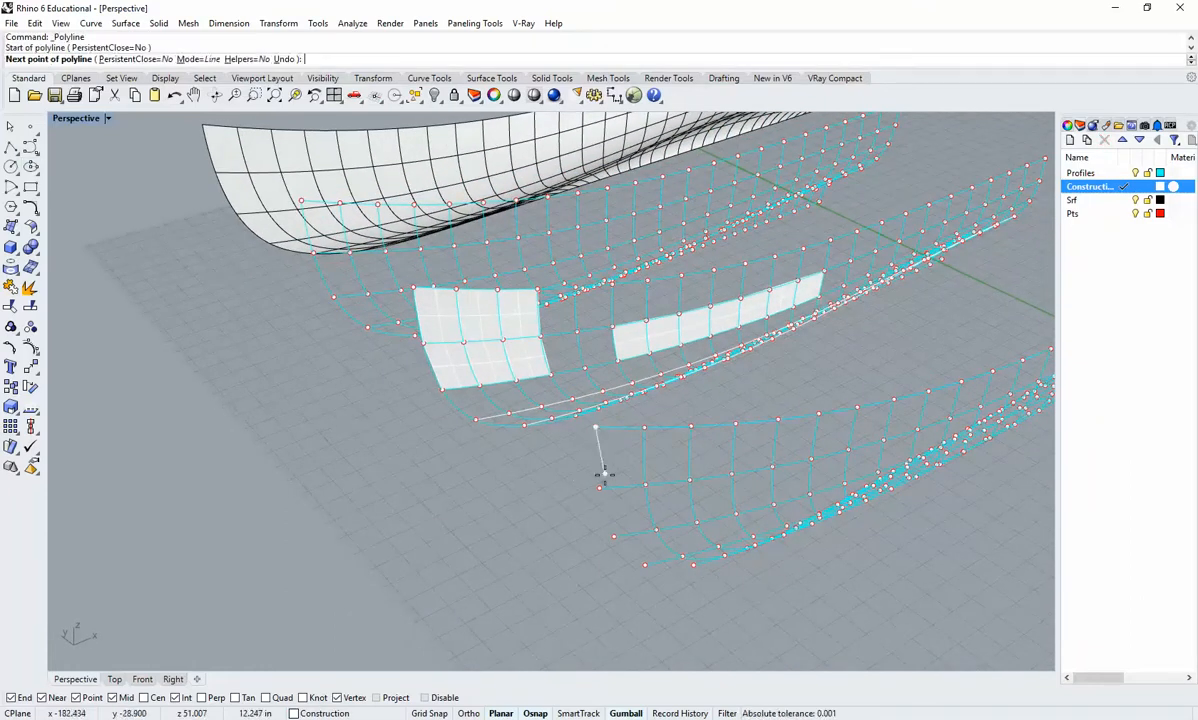
{"action": "left_click", "coordinate": [600, 487]}
{"action": "right_click", "coordinate": [601, 488]}
{"action": "right_click", "coordinate": [598, 491]}
{"action": "left_click", "coordinate": [600, 487]}
{"action": "left_click", "coordinate": [614, 536]}
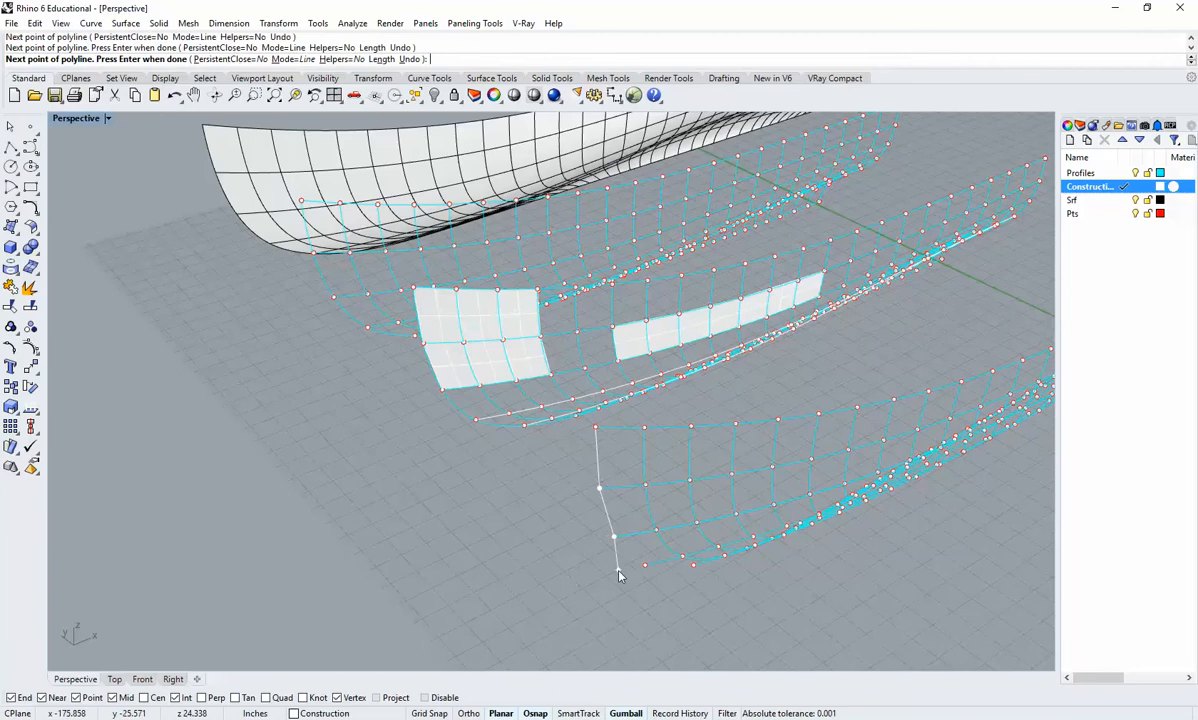
{"action": "right_click", "coordinate": [620, 574]}
{"action": "right_click", "coordinate": [619, 570]}
{"action": "left_click", "coordinate": [614, 540]}
{"action": "left_click", "coordinate": [634, 567]}
{"action": "right_click", "coordinate": [644, 594]}
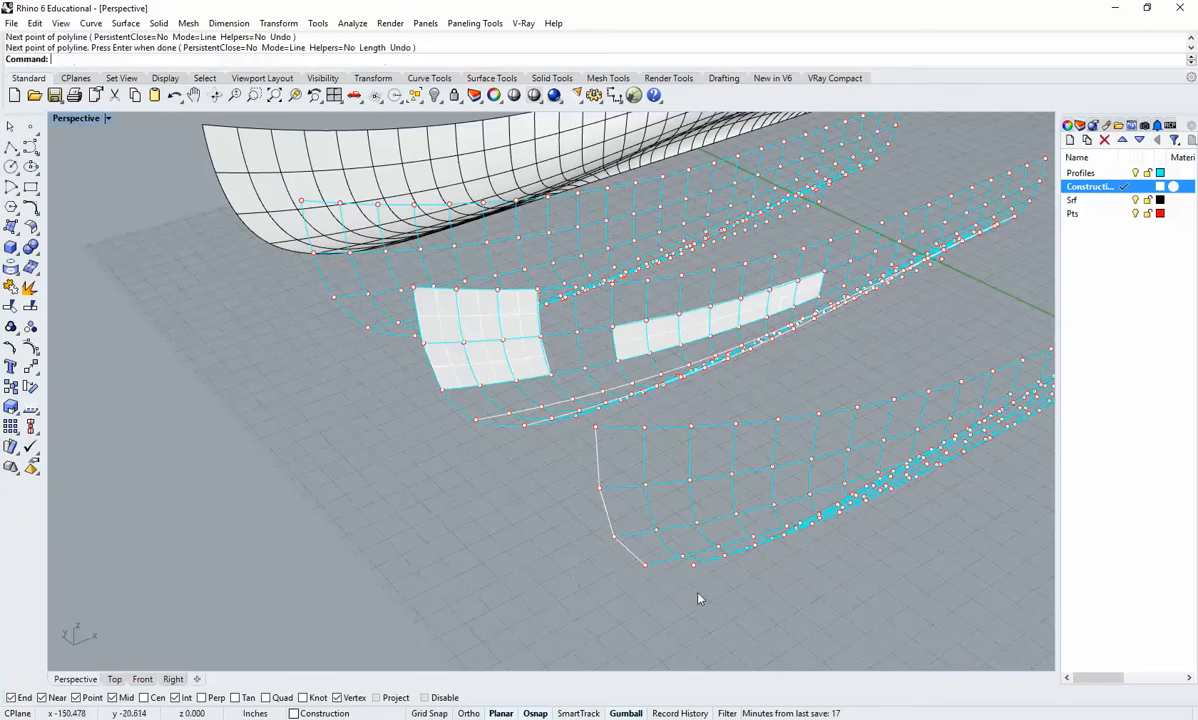
Delete the curved section line at the new copy's opposite end, near the origin.
{"action": "right_click_drag", "start_coordinate": [698, 596], "coordinate": [850, 409]}
{"action": "scroll", "coordinate": [850, 407], "scroll_direction": "up", "scroll_amount": 7}
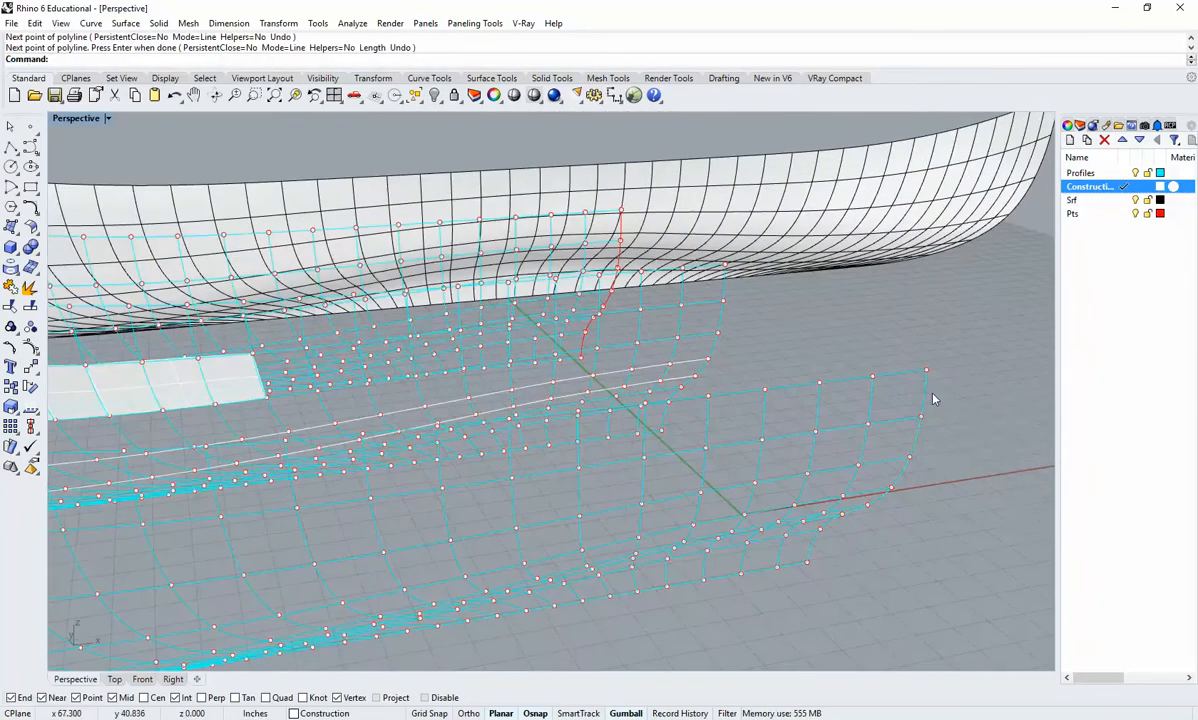
{"action": "left_click", "coordinate": [924, 404]}
{"action": "key", "text": "Delete"}
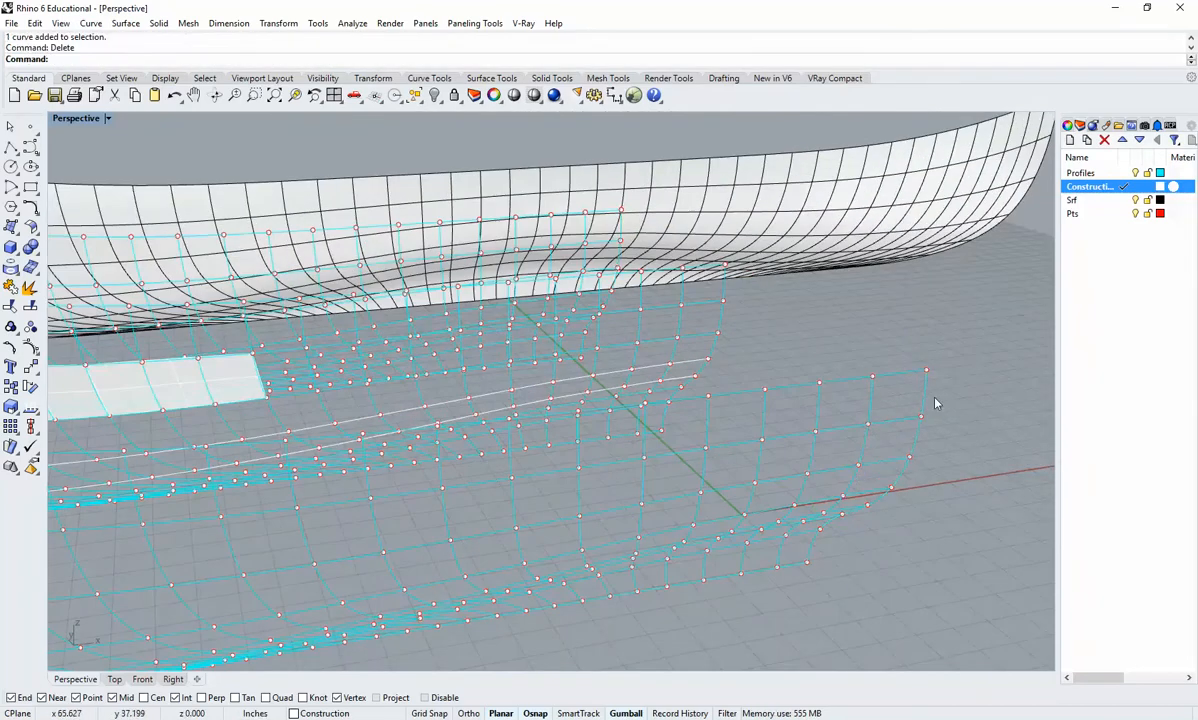
{"action": "key", "text": "ctrl+z"}
{"action": "left_click", "coordinate": [924, 402]}
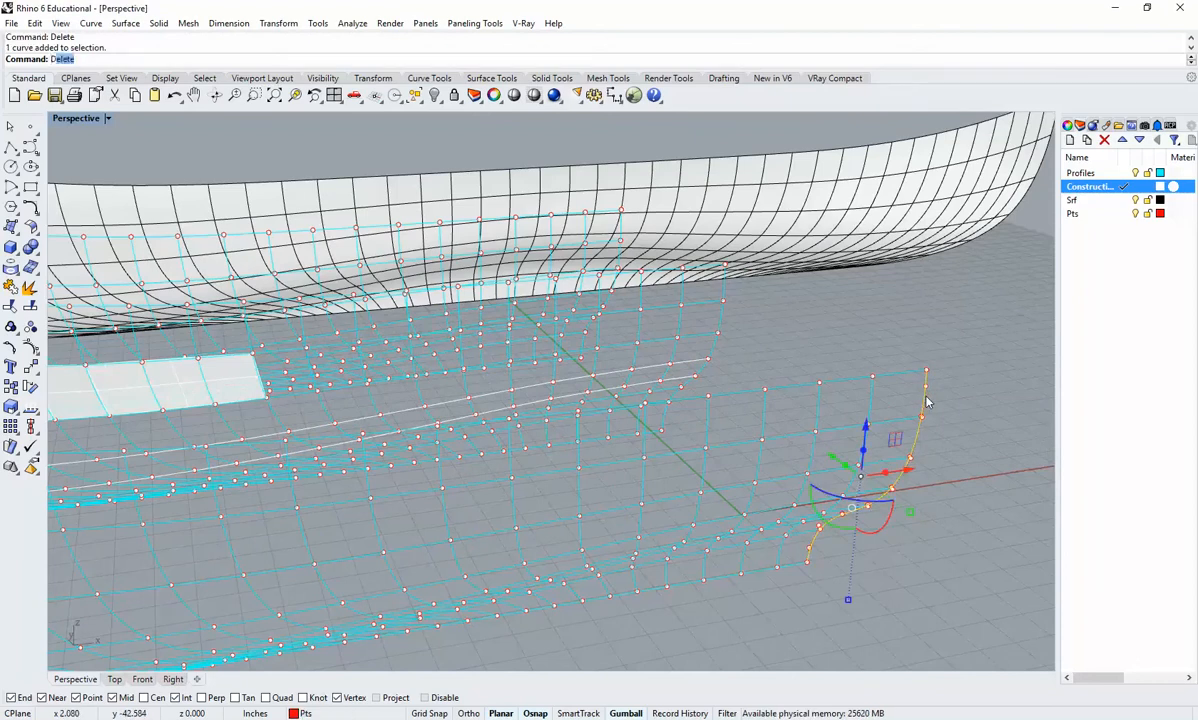
{"action": "key", "text": "Delete"}
Draw three separate single-segment polylines joining the upper four points at the new copy's end near the origin.
{"action": "left_click", "coordinate": [10, 147]}
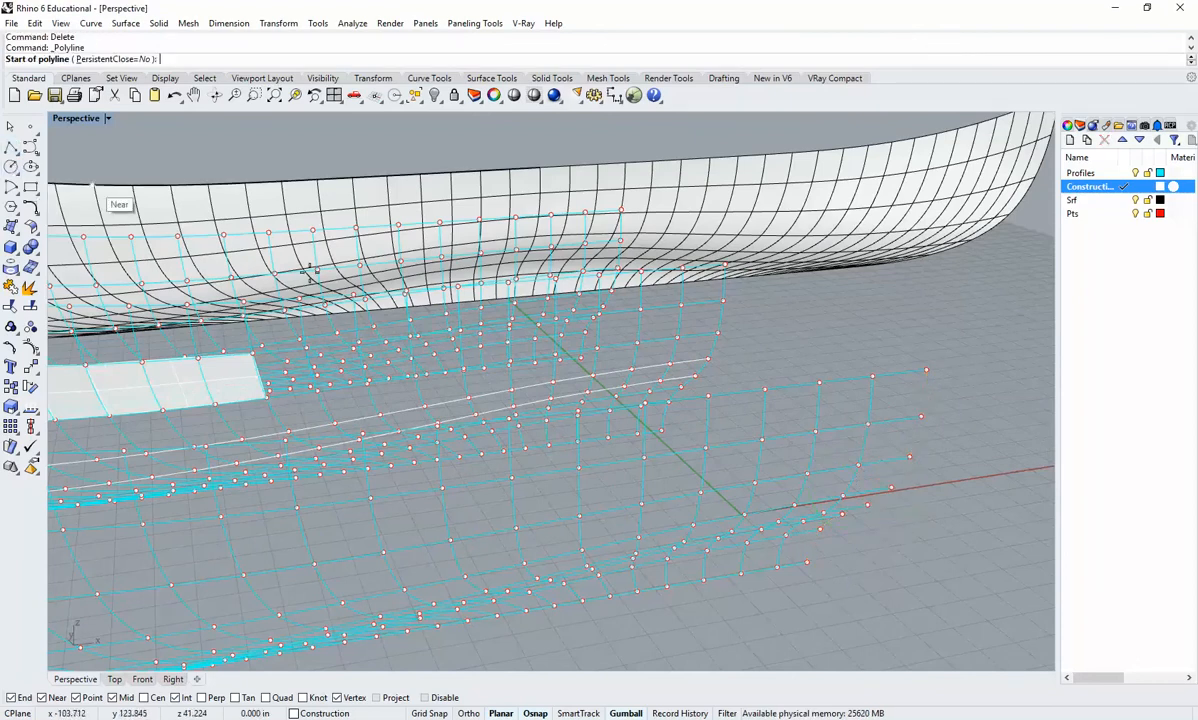
{"action": "left_click", "coordinate": [926, 371]}
{"action": "left_click", "coordinate": [924, 418]}
{"action": "right_click", "coordinate": [928, 421]}
{"action": "right_click", "coordinate": [923, 419]}
{"action": "left_click", "coordinate": [921, 417]}
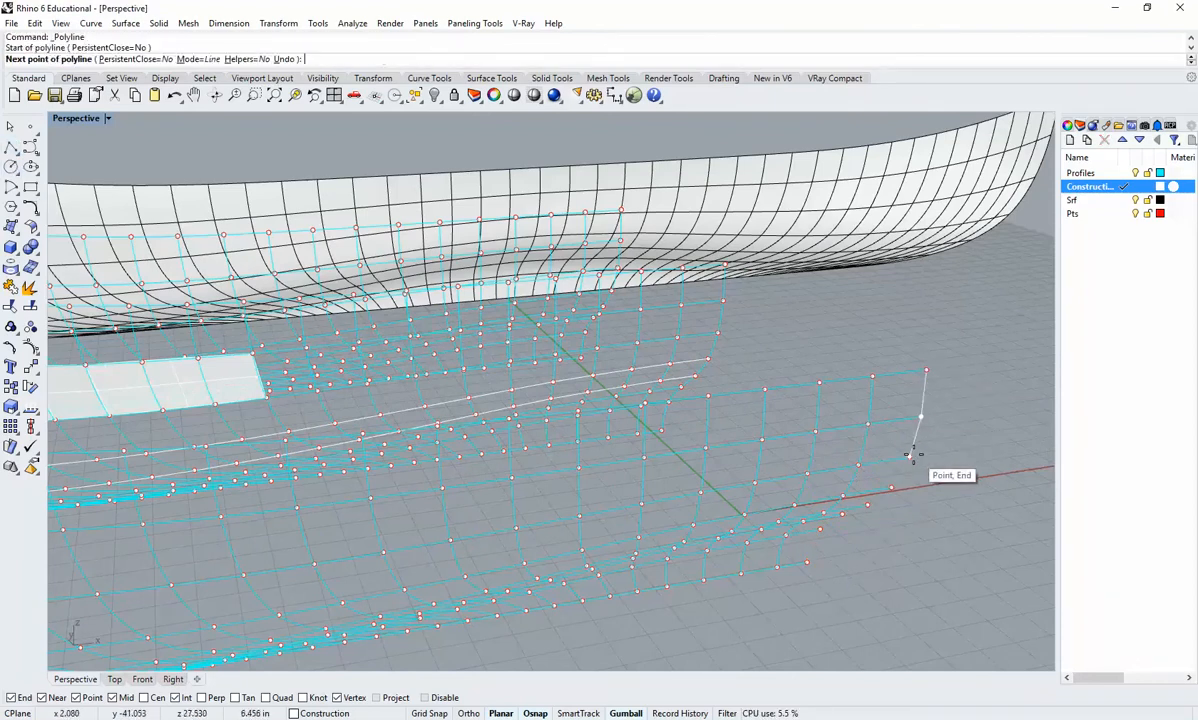
{"action": "left_click", "coordinate": [909, 456]}
{"action": "right_click", "coordinate": [912, 467]}
{"action": "right_click", "coordinate": [916, 478]}
{"action": "left_click", "coordinate": [909, 457]}
{"action": "left_click", "coordinate": [891, 487]}
{"action": "right_click", "coordinate": [893, 492]}
Examine the new half-hull copy's long profile curves and the straight segments closing both ends.
{"action": "scroll", "coordinate": [884, 508], "scroll_direction": "down", "scroll_amount": 6}
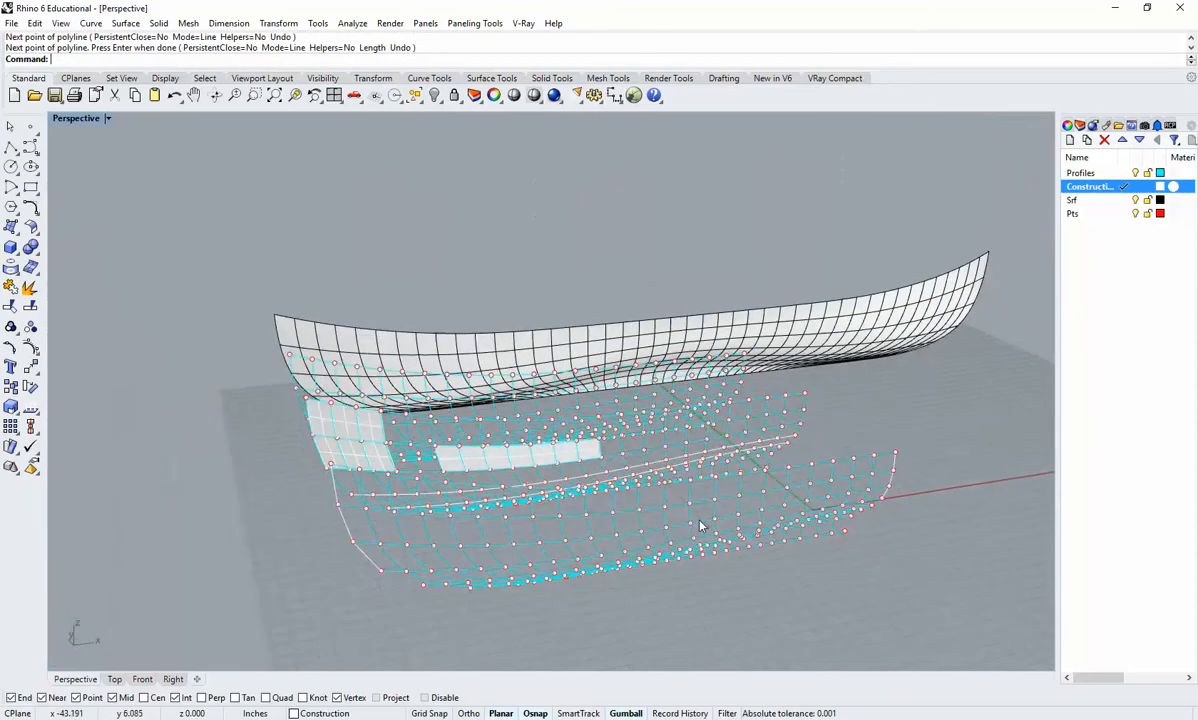
{"action": "right_click_drag", "start_coordinate": [700, 524], "coordinate": [628, 503]}
{"action": "scroll", "coordinate": [628, 503], "scroll_direction": "up", "scroll_amount": 5}
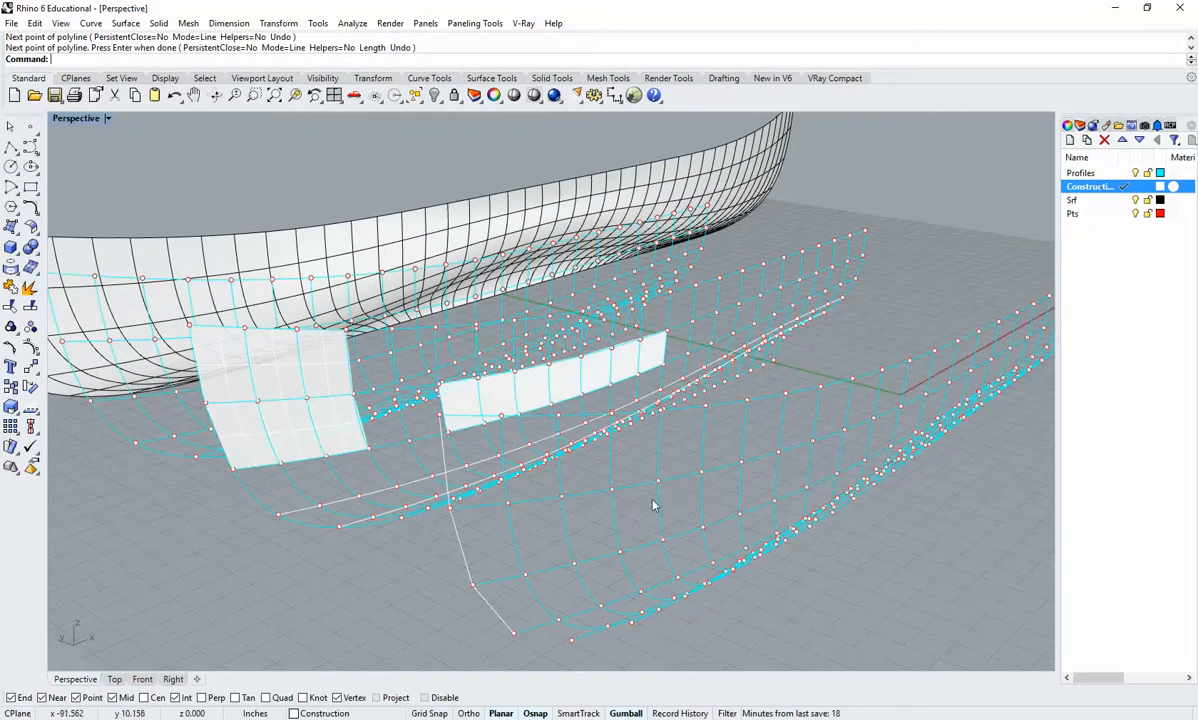
{"action": "scroll", "coordinate": [564, 495], "scroll_direction": "down", "scroll_amount": 4}
{"action": "right_click_drag", "start_coordinate": [564, 495], "coordinate": [548, 506]}
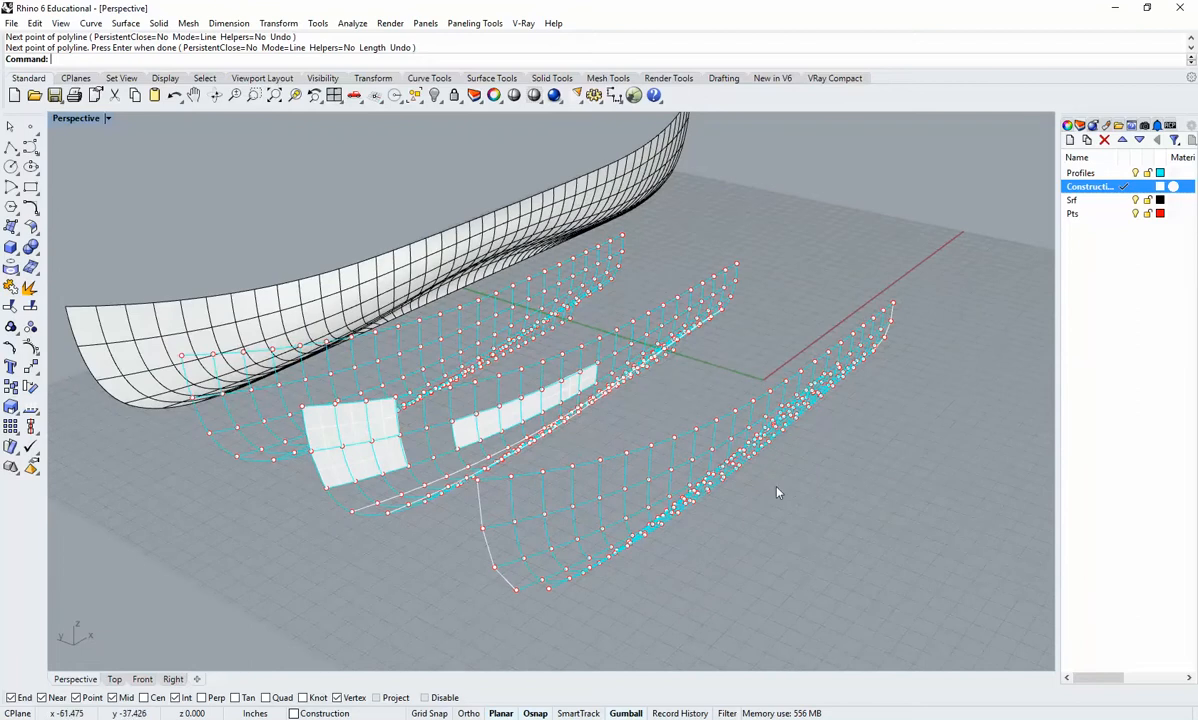
{"action": "right_click_drag", "start_coordinate": [778, 492], "coordinate": [634, 503]}
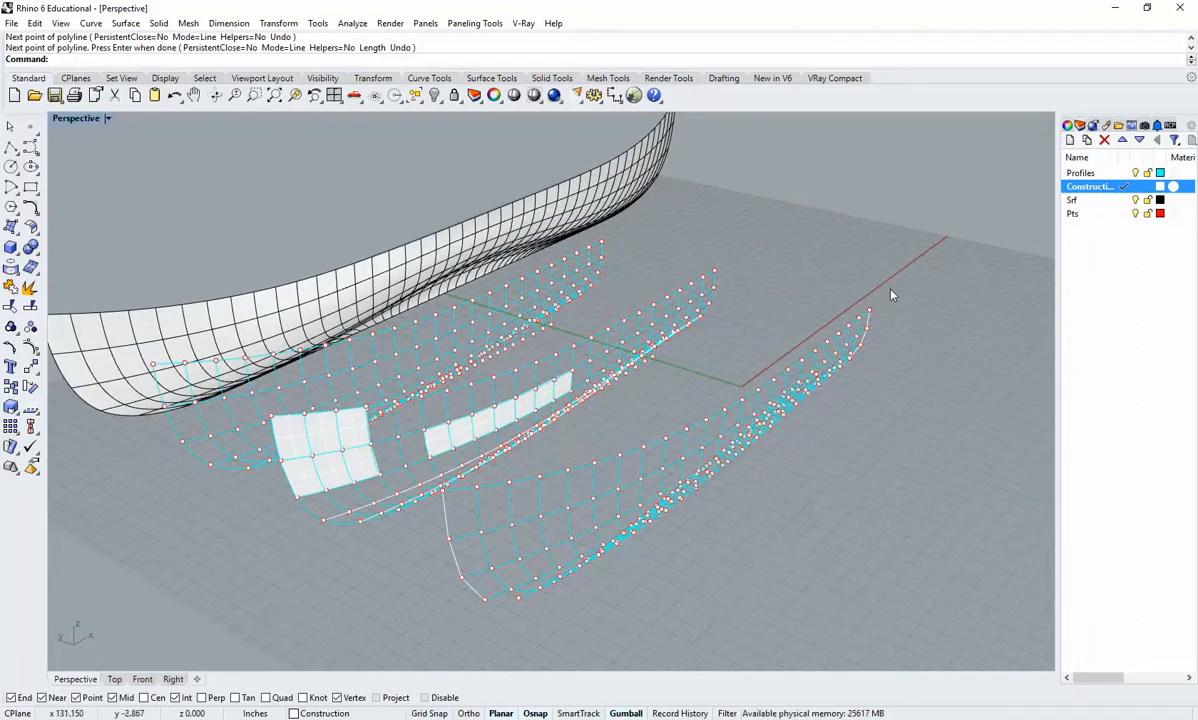
{"action": "scroll", "coordinate": [480, 523], "scroll_direction": "up", "scroll_amount": 2}
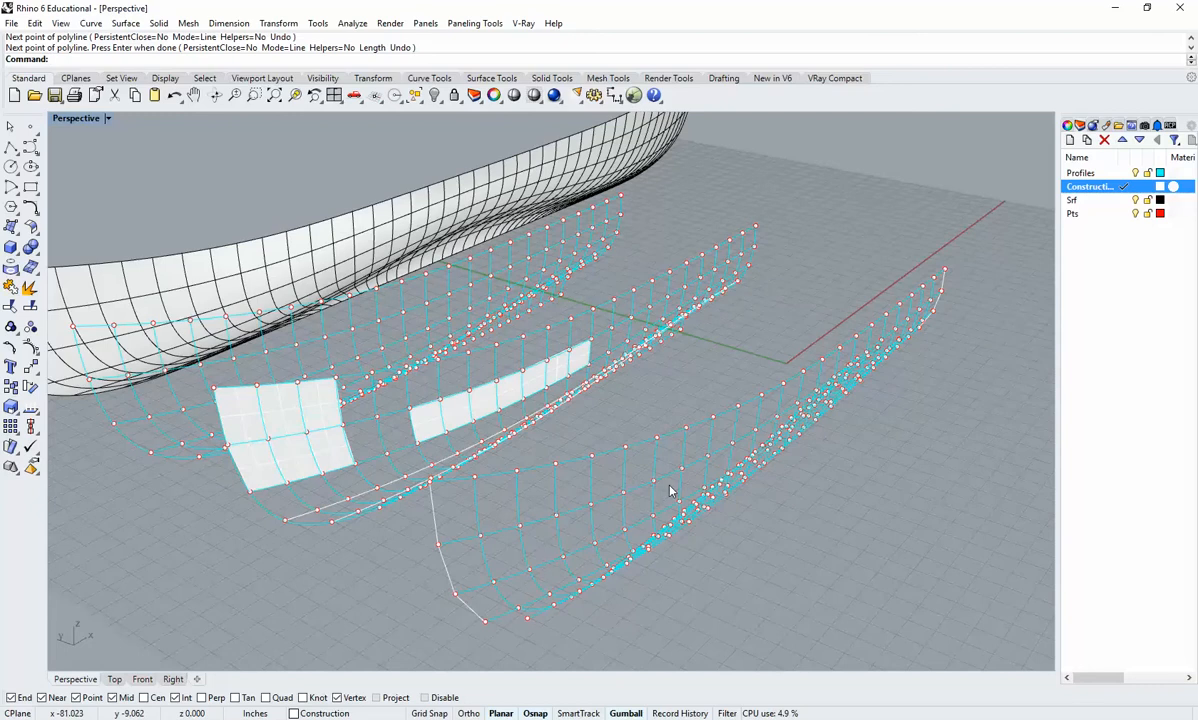
{"action": "right_click_drag", "start_coordinate": [668, 490], "coordinate": [560, 507]}
{"action": "scroll", "coordinate": [567, 513], "scroll_direction": "up", "scroll_amount": 1}
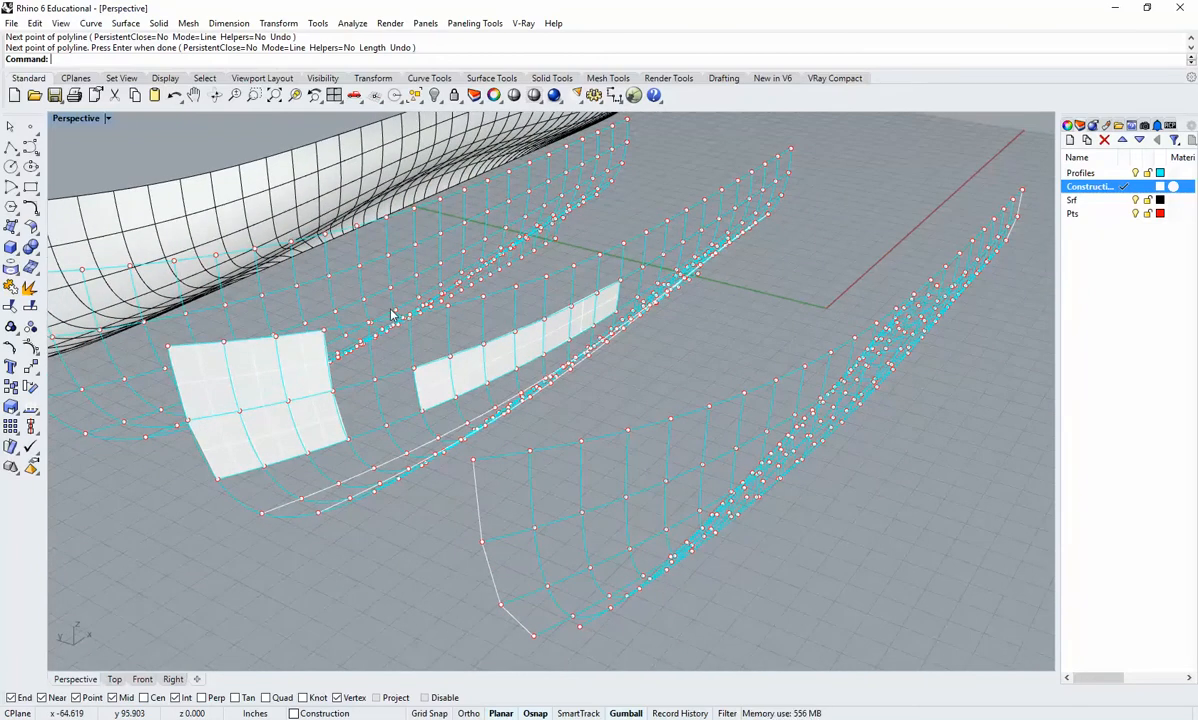
Create the uppermost strip with Sweep2, using the top two long curves as rails and the straight end segments as cross sections.
{"action": "type", "text": "Sweep2"}
{"action": "key", "text": "Return"}
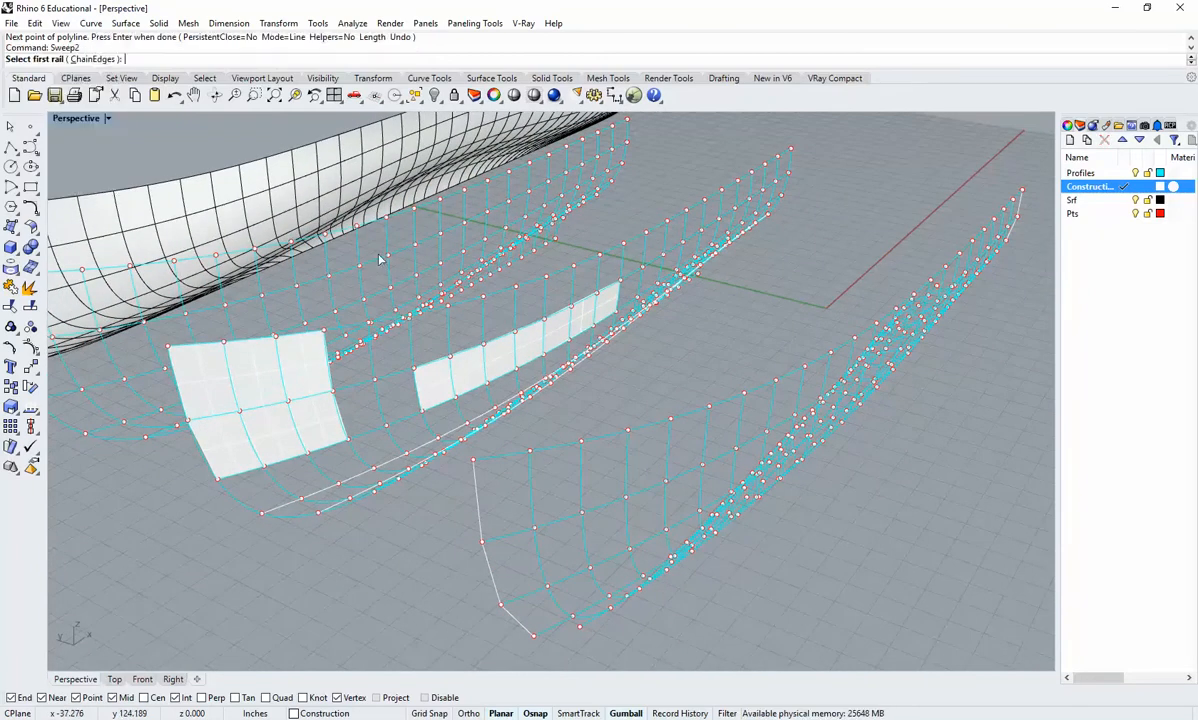
{"action": "left_click", "coordinate": [530, 452]}
{"action": "left_click", "coordinate": [511, 526]}
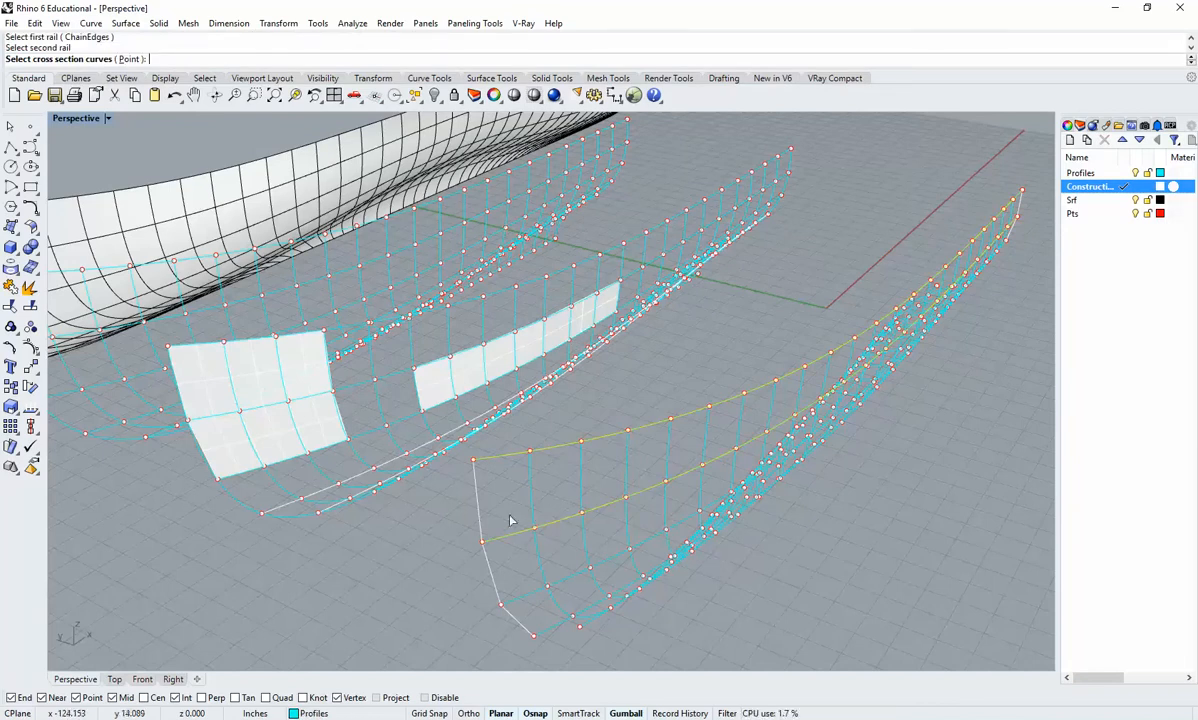
{"action": "left_click", "coordinate": [472, 490]}
{"action": "right_click_drag", "start_coordinate": [602, 460], "coordinate": [820, 328]}
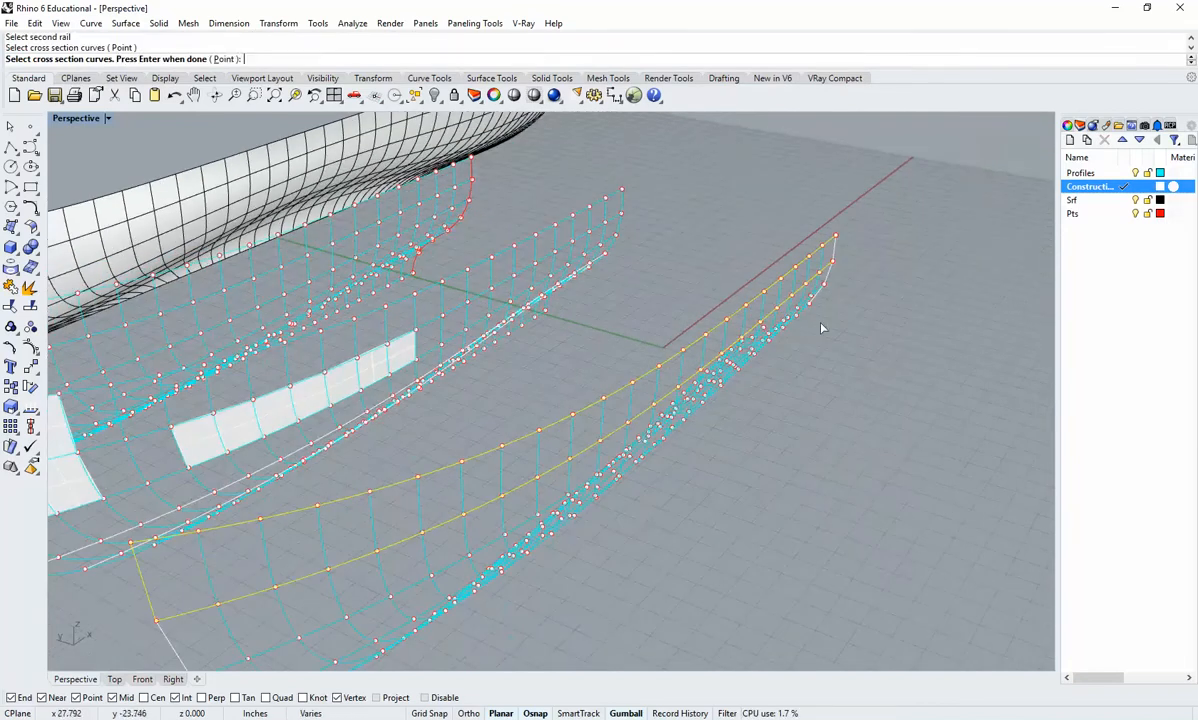
{"action": "left_click", "coordinate": [836, 259]}
{"action": "key", "text": "Return"}
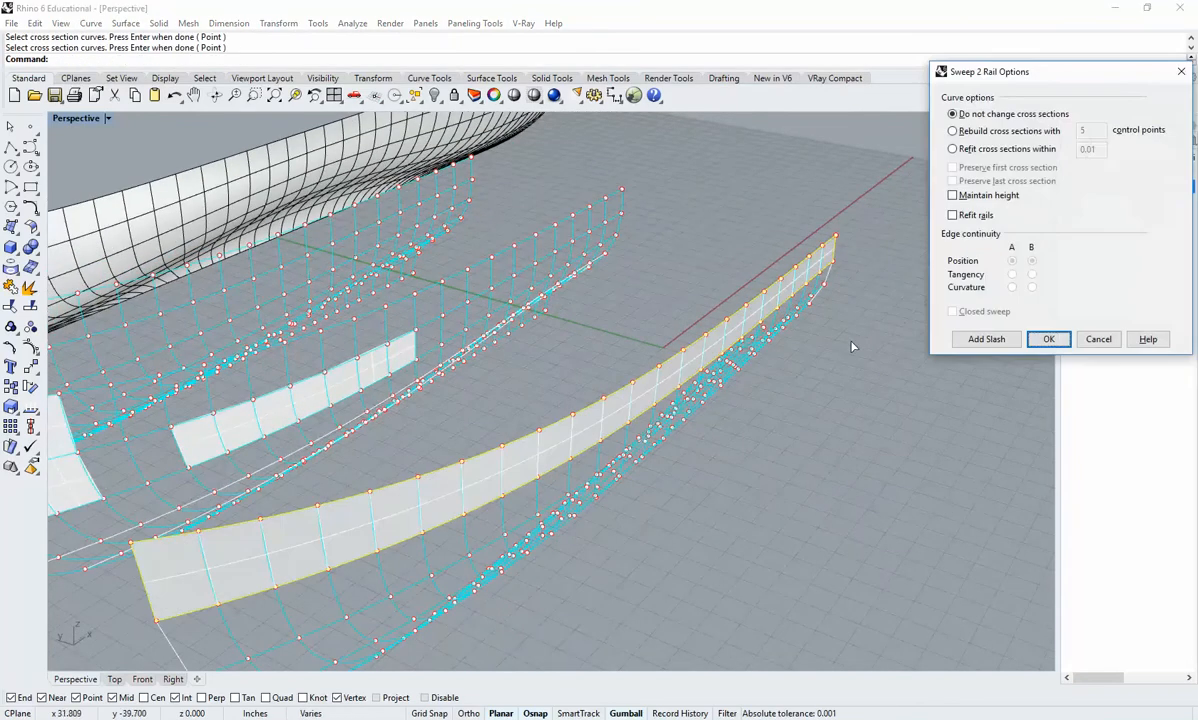
{"action": "left_click", "coordinate": [1049, 340]}
{"action": "key", "text": "Return"}
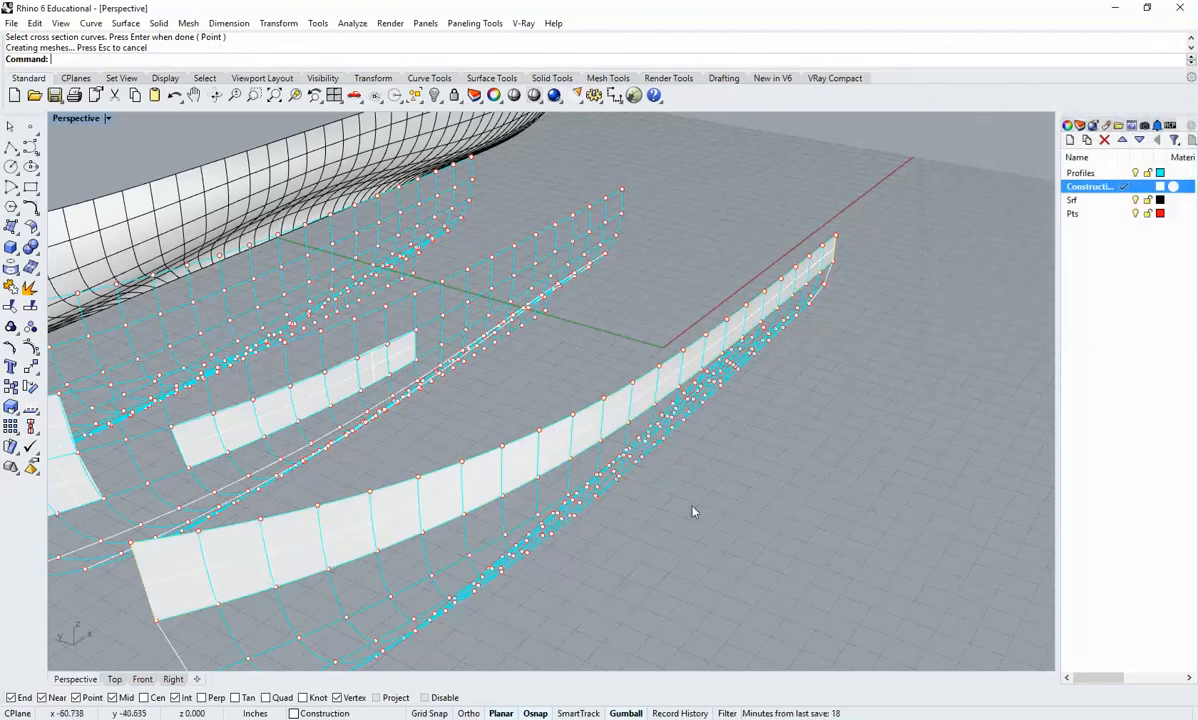
{"action": "right_click_drag", "start_coordinate": [648, 473], "coordinate": [389, 519]}
{"action": "left_click", "coordinate": [400, 514]}
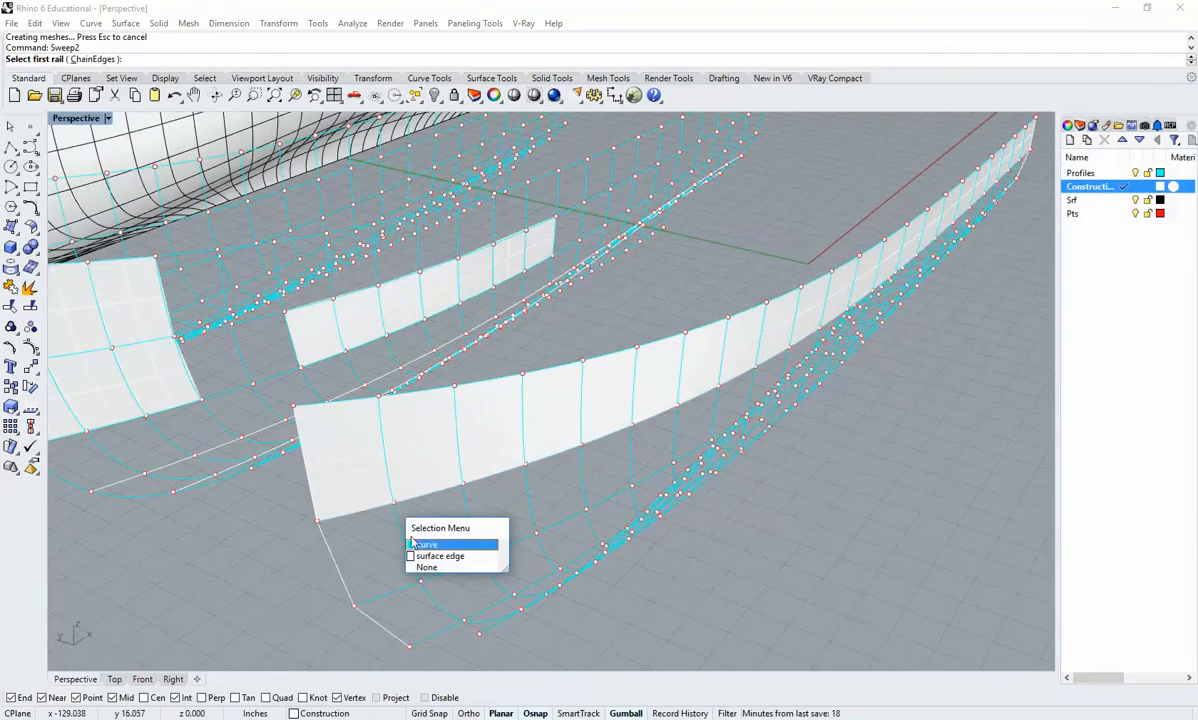
{"action": "left_click", "coordinate": [420, 554]}
{"action": "left_click", "coordinate": [400, 516]}
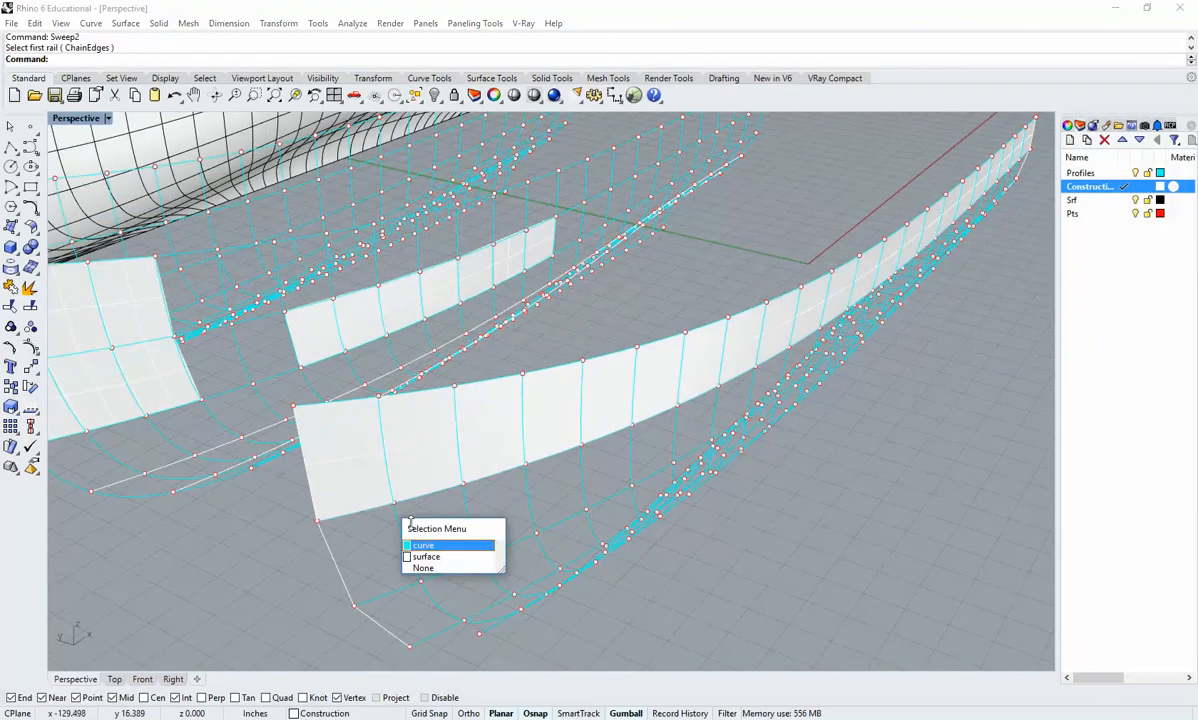
{"action": "left_click", "coordinate": [425, 557]}
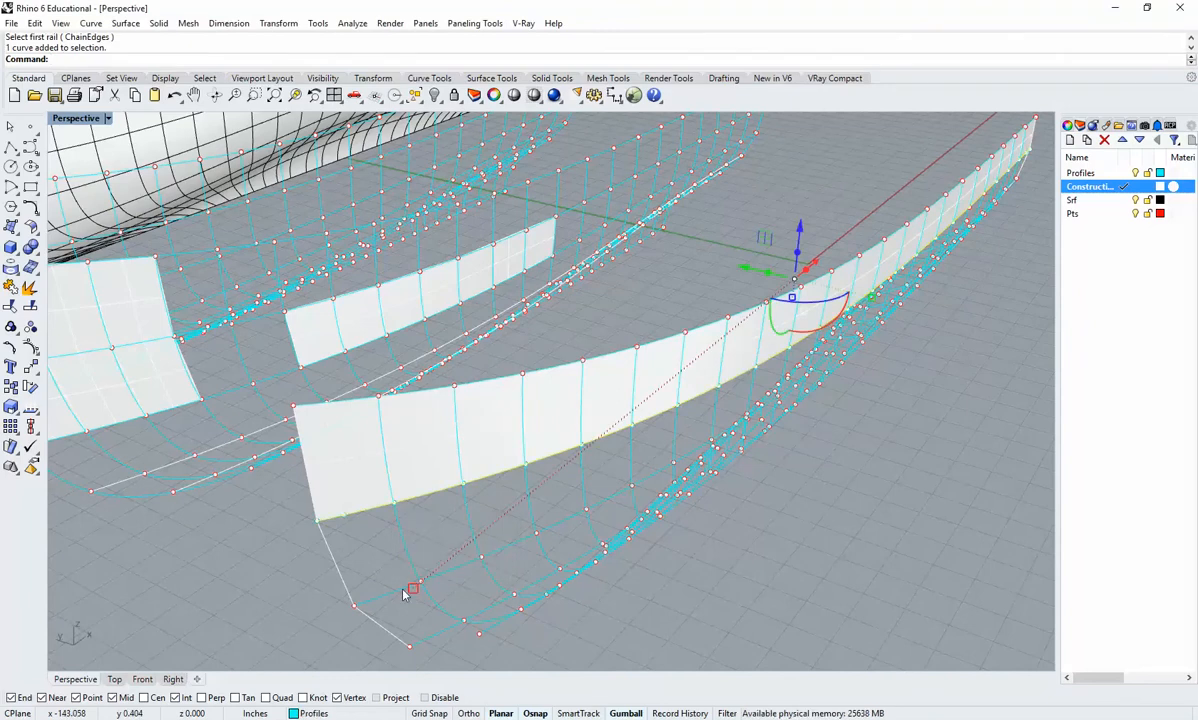
{"action": "right_click_drag", "start_coordinate": [340, 578], "coordinate": [741, 345]}
{"action": "right_click", "coordinate": [753, 397]}
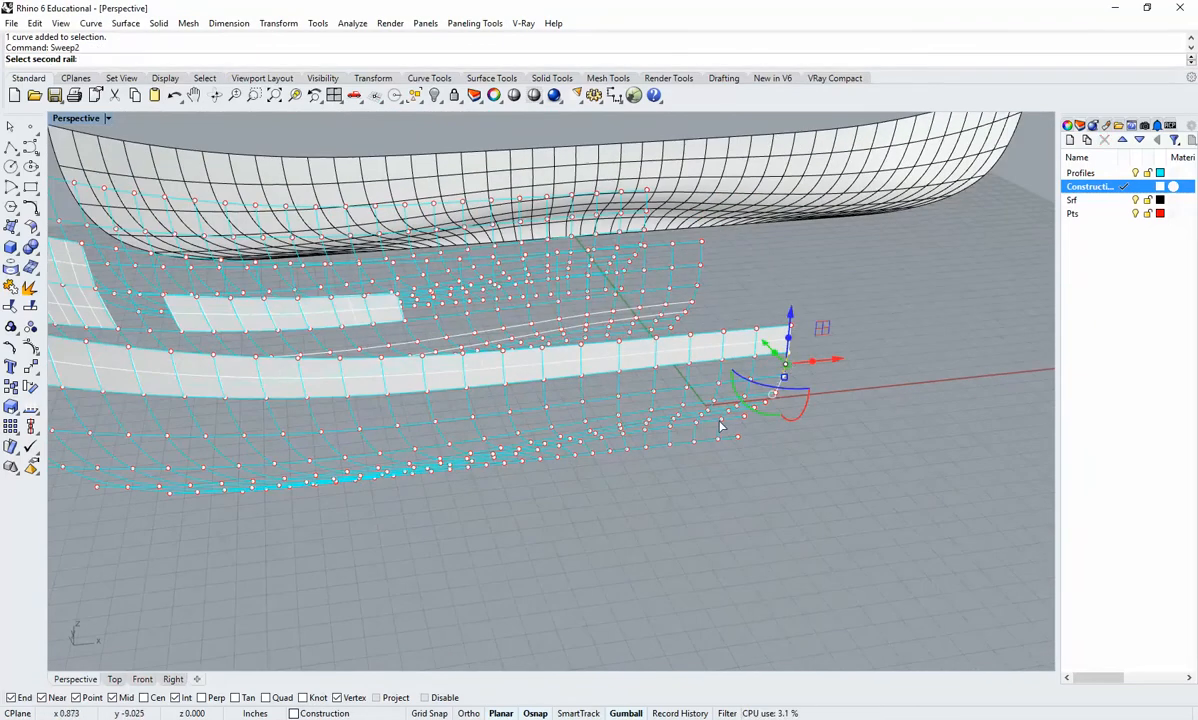
{"action": "key", "text": "Escape"}
Create the second strip with Sweep2 between the second and third long curves, using the straight end segments as cross sections.
{"action": "right_click_drag", "start_coordinate": [340, 428], "coordinate": [467, 495]}
{"action": "right_click", "coordinate": [467, 495]}
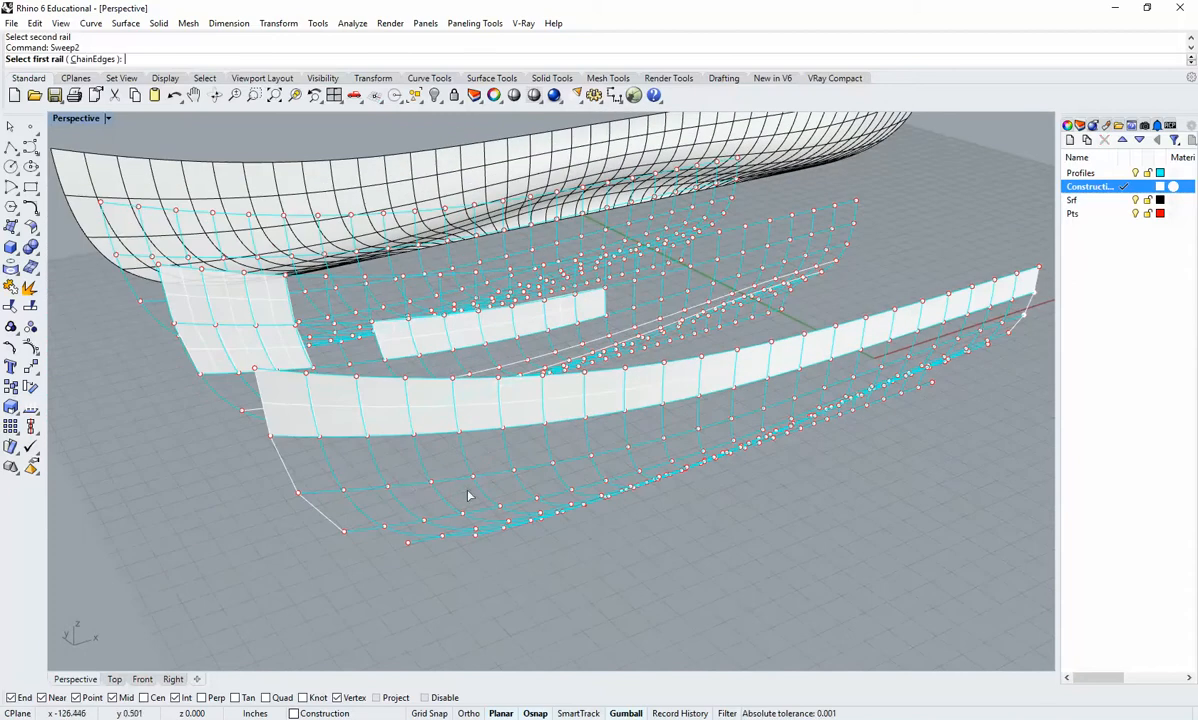
{"action": "left_click", "coordinate": [408, 488]}
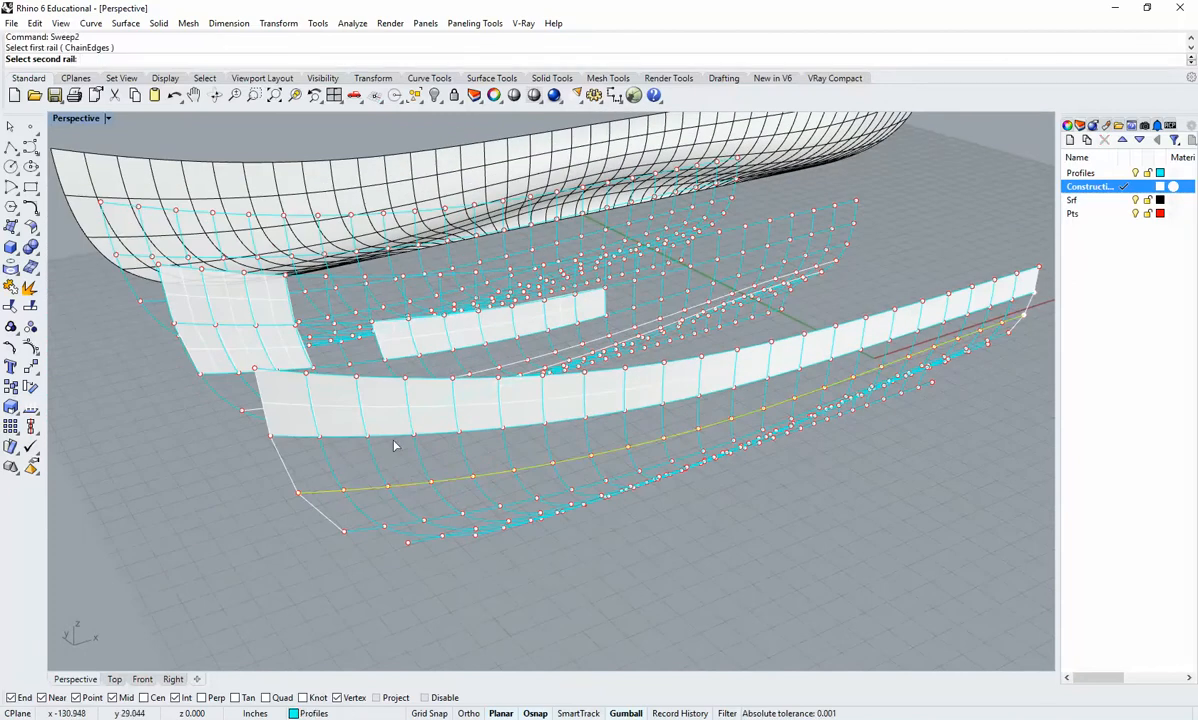
{"action": "left_click", "coordinate": [392, 445]}
{"action": "left_click", "coordinate": [438, 476]}
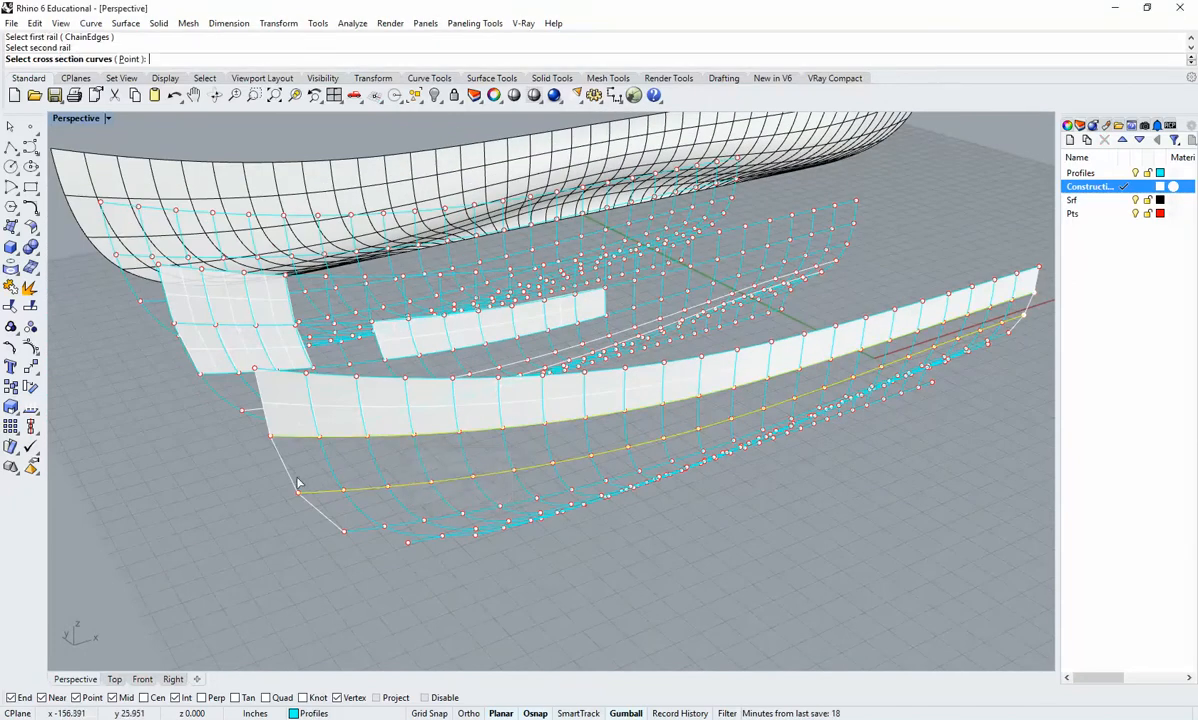
{"action": "left_click", "coordinate": [1027, 316]}
{"action": "right_click", "coordinate": [926, 370]}
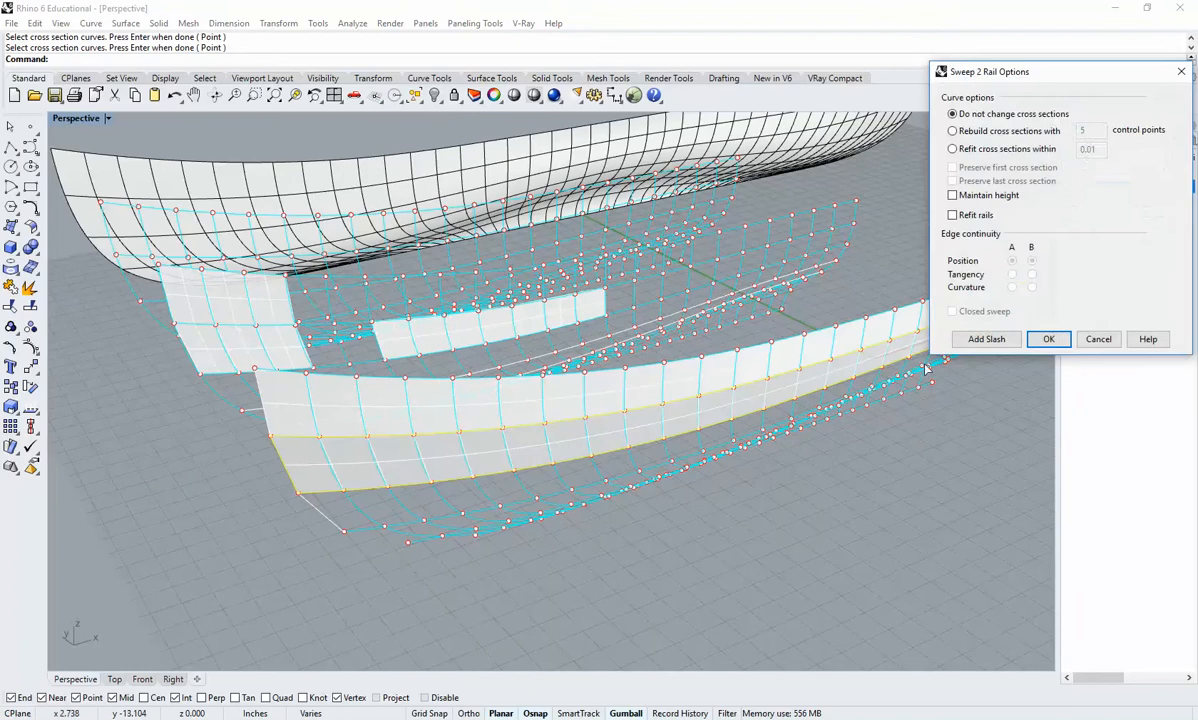
{"action": "left_click", "coordinate": [1046, 339]}
Unroll the second swept strip flat with Explode set to No, and inspect the unrolled surface near the origin.
{"action": "right_click_drag", "start_coordinate": [931, 423], "coordinate": [781, 481]}
{"action": "left_click", "coordinate": [815, 370]}
{"action": "left_click", "coordinate": [768, 292]}
{"action": "left_click", "coordinate": [797, 374]}
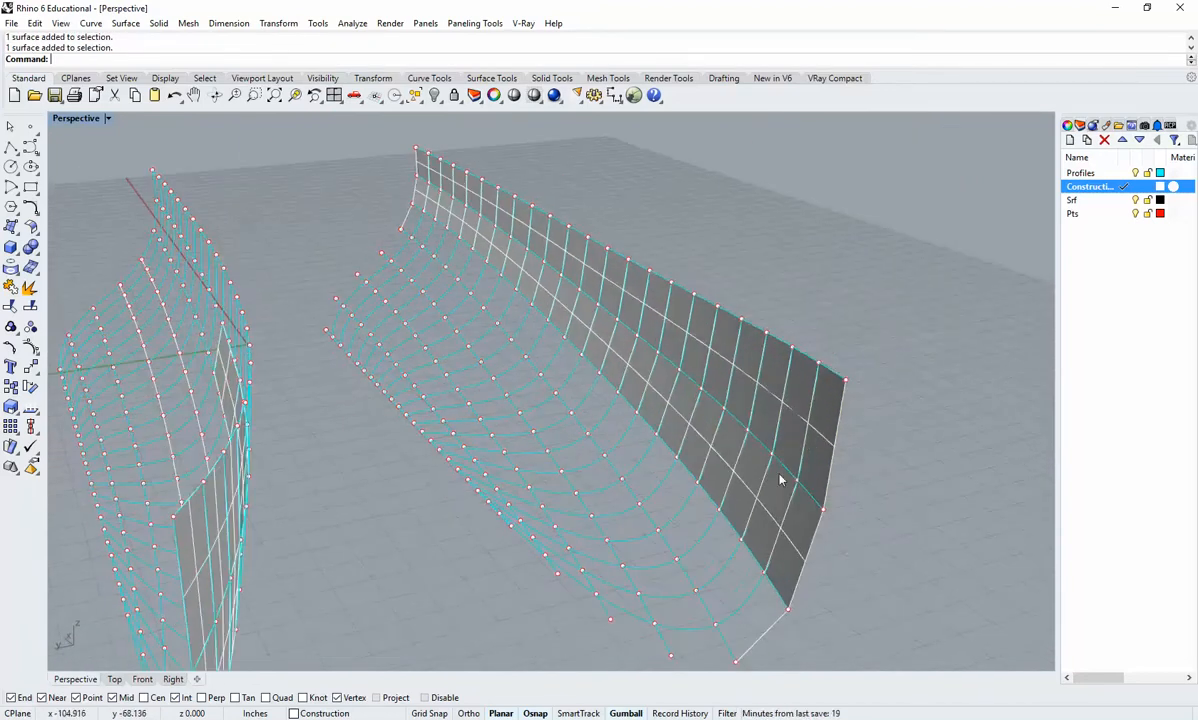
{"action": "left_click", "coordinate": [781, 481]}
{"action": "key", "text": "Return"}
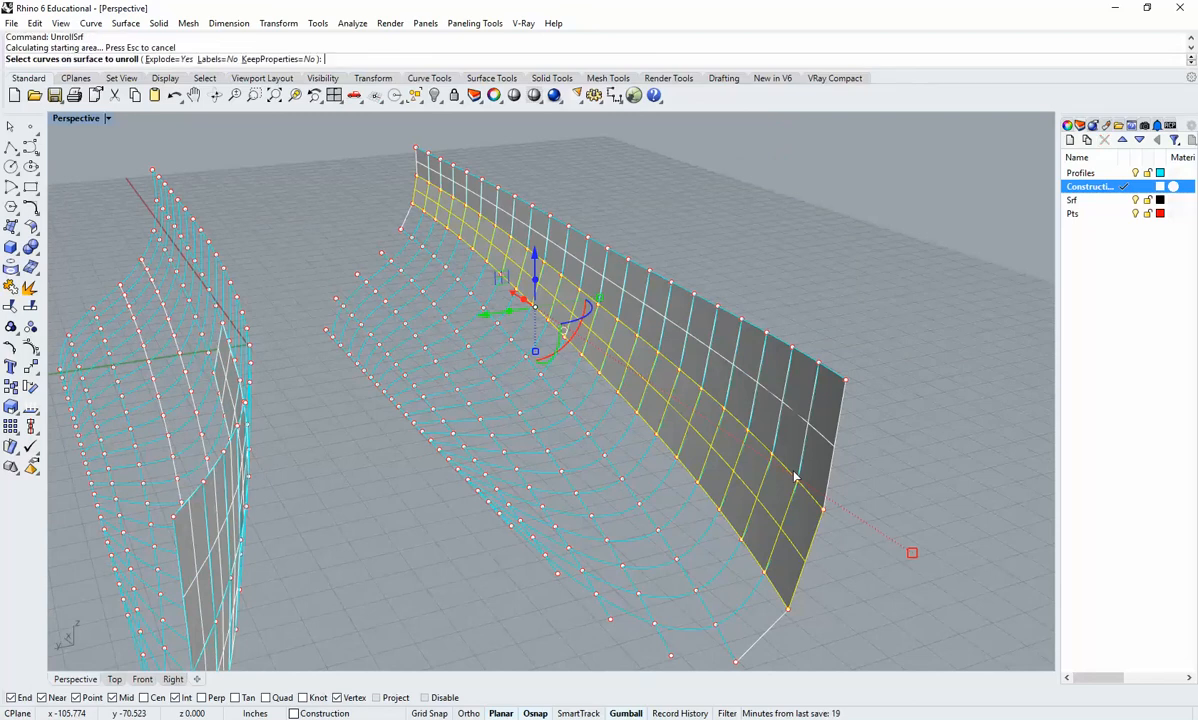
{"action": "left_click", "coordinate": [179, 59]}
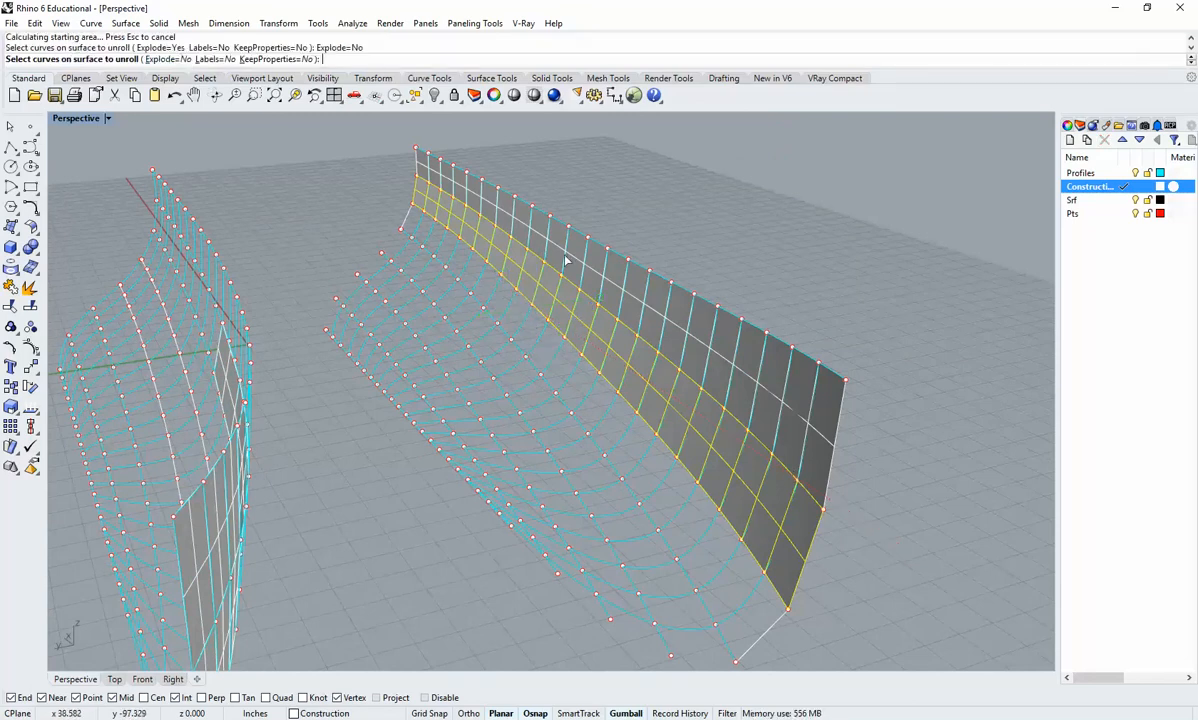
{"action": "key", "text": "Return"}
{"action": "scroll", "coordinate": [705, 333], "scroll_direction": "down", "scroll_amount": 6}
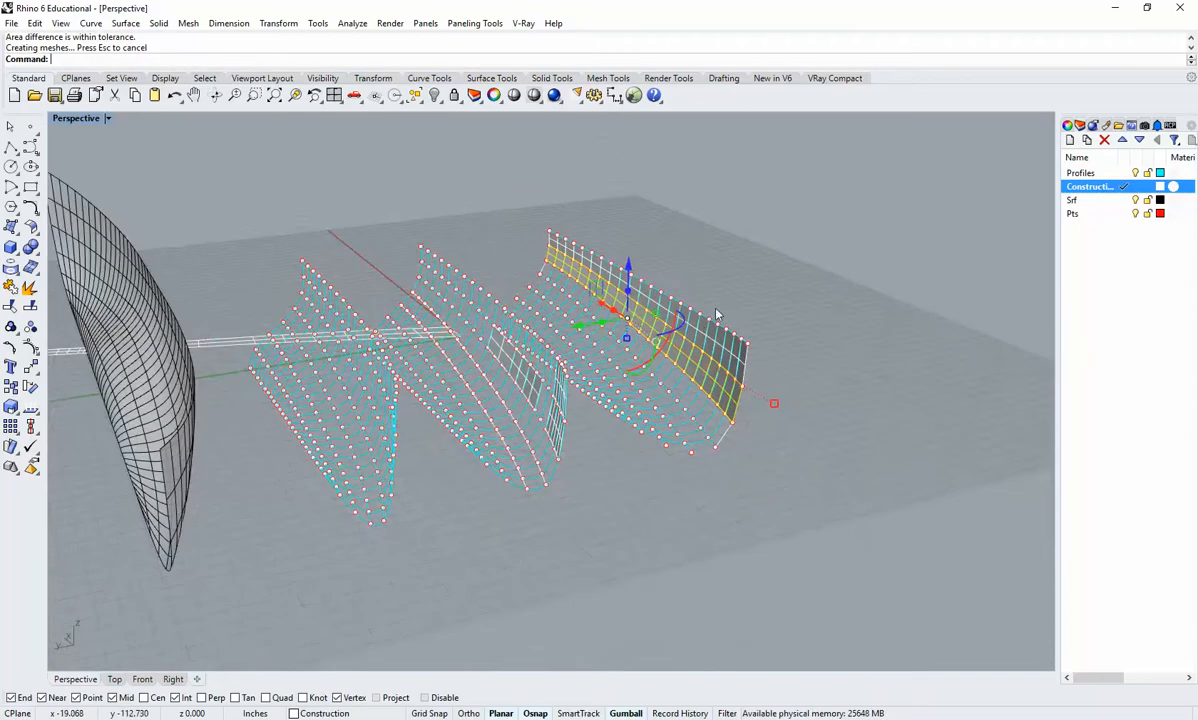
{"action": "right_click_drag", "start_coordinate": [702, 255], "coordinate": [577, 344]}
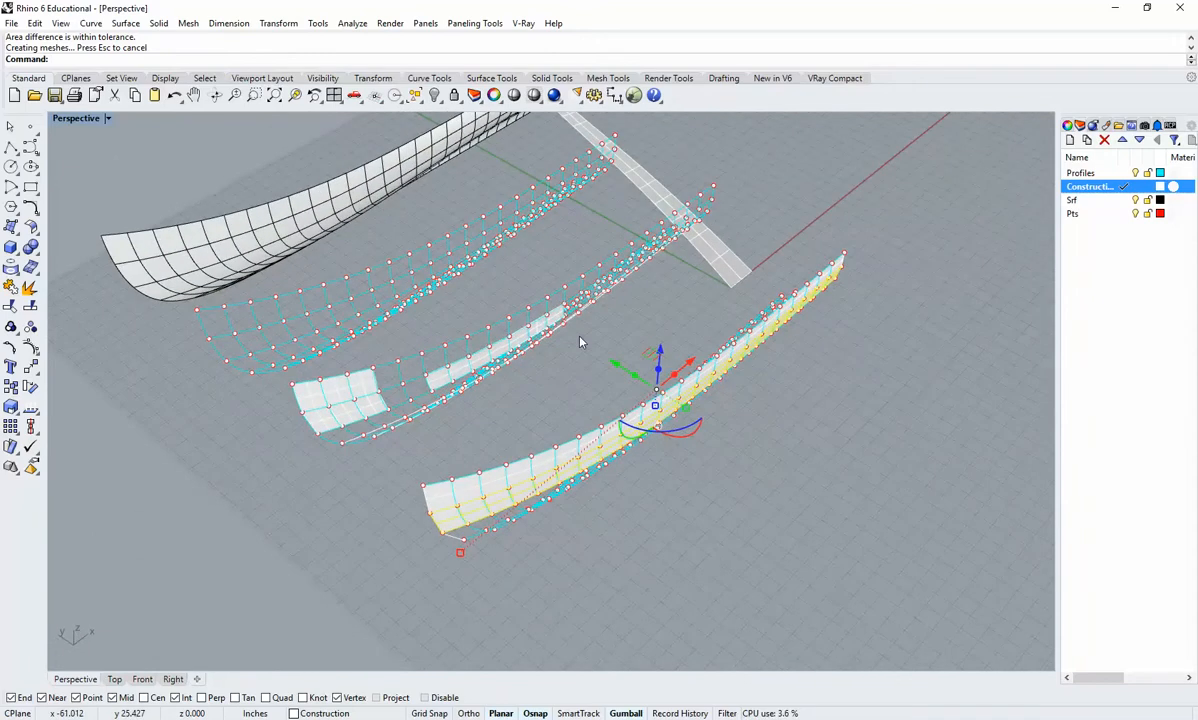
{"action": "right_click_drag", "start_coordinate": [580, 342], "coordinate": [452, 361]}
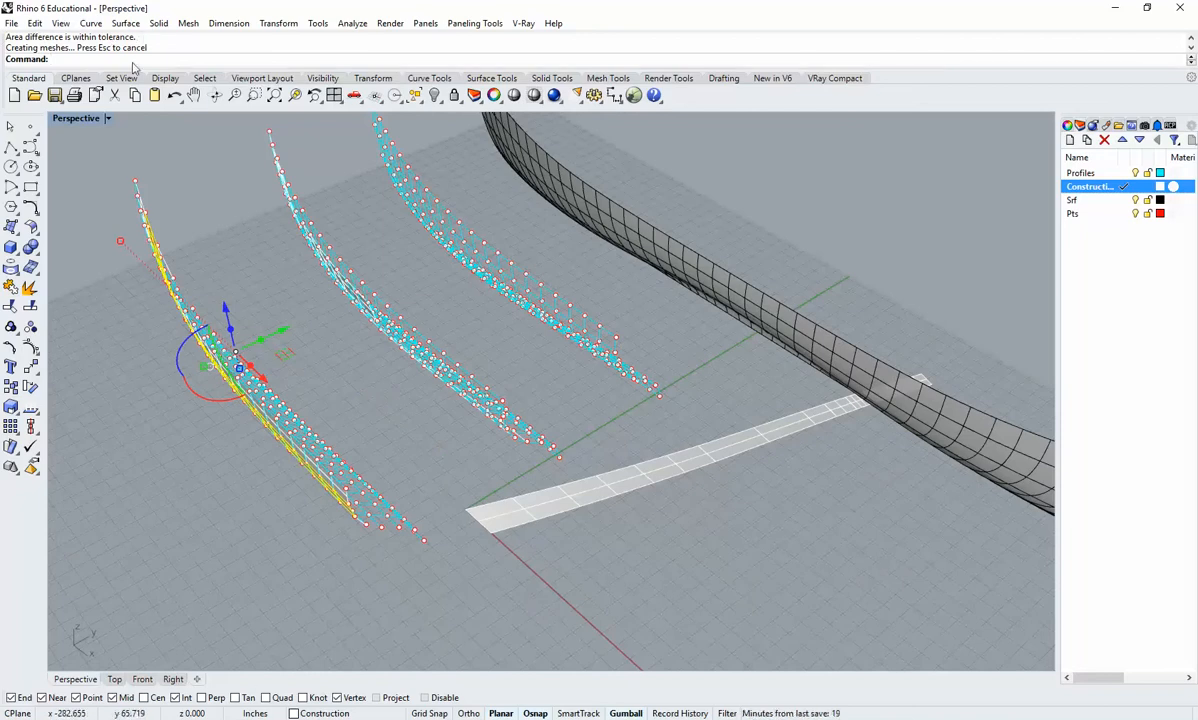
Move the unrolled strip across the origin toward the open ground in front of the hull copies and inspect its flat shape.
{"action": "right_click_drag", "start_coordinate": [557, 377], "coordinate": [709, 417]}
{"action": "left_click", "coordinate": [676, 369]}
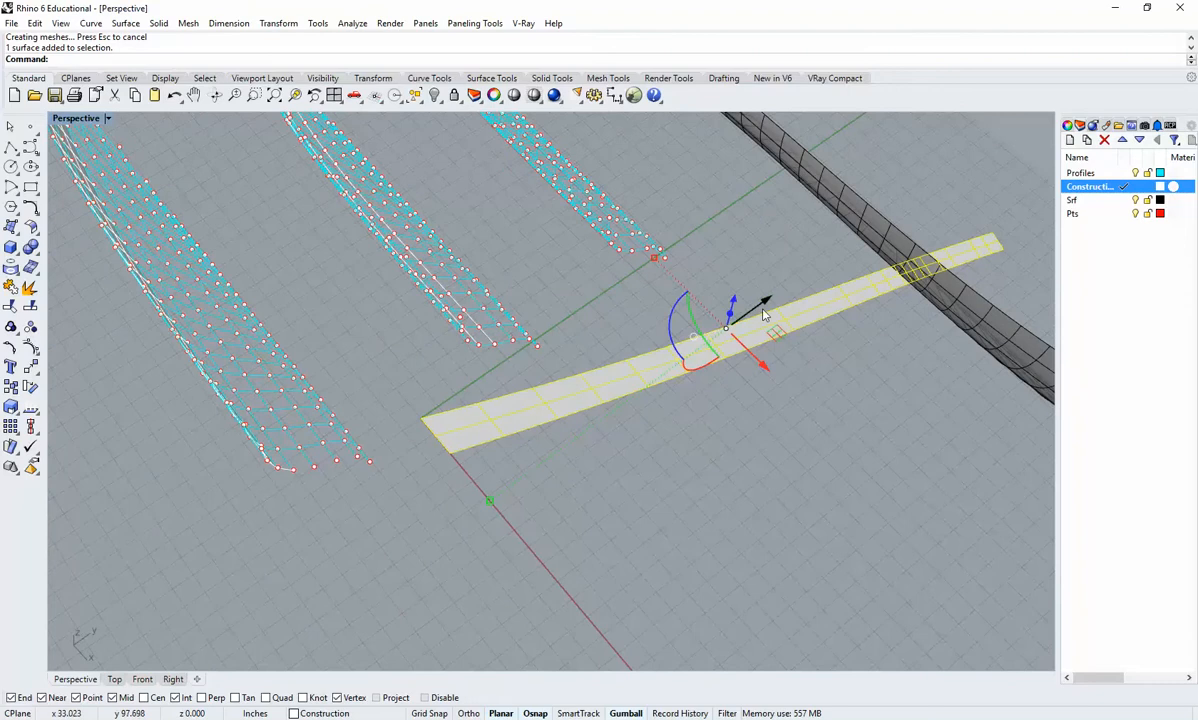
{"action": "left_click_drag", "start_coordinate": [763, 310], "coordinate": [586, 473]}
{"action": "left_click", "coordinate": [687, 516]}
{"action": "right_click_drag", "start_coordinate": [638, 533], "coordinate": [663, 422], "text": "shift"}
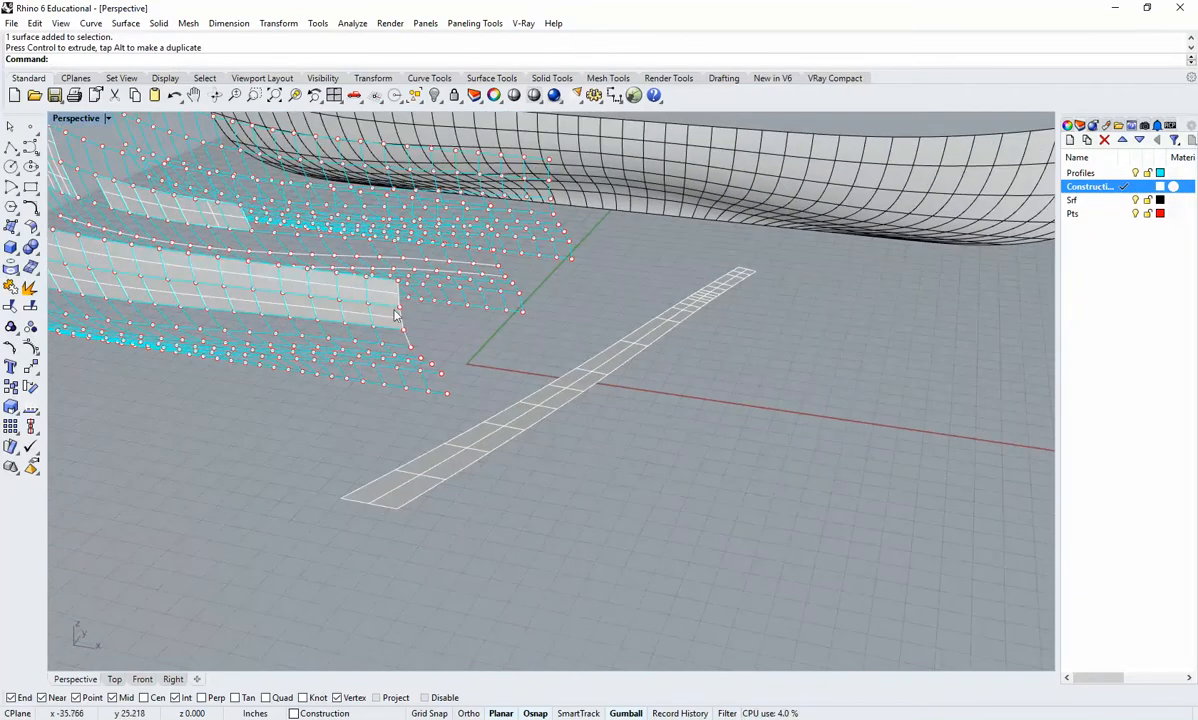
{"action": "right_click_drag", "start_coordinate": [394, 314], "coordinate": [133, 291]}
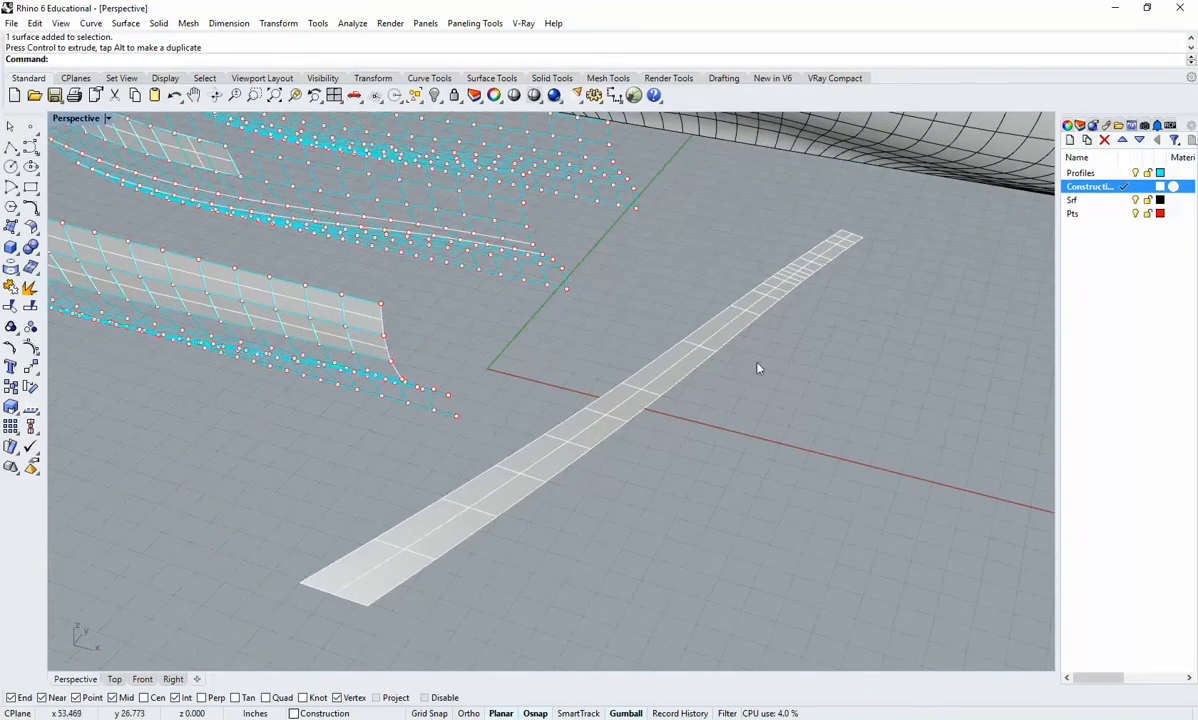
{"action": "right_click_drag", "start_coordinate": [757, 368], "coordinate": [679, 393]}
{"action": "right_click_drag", "start_coordinate": [269, 307], "coordinate": [288, 200]}
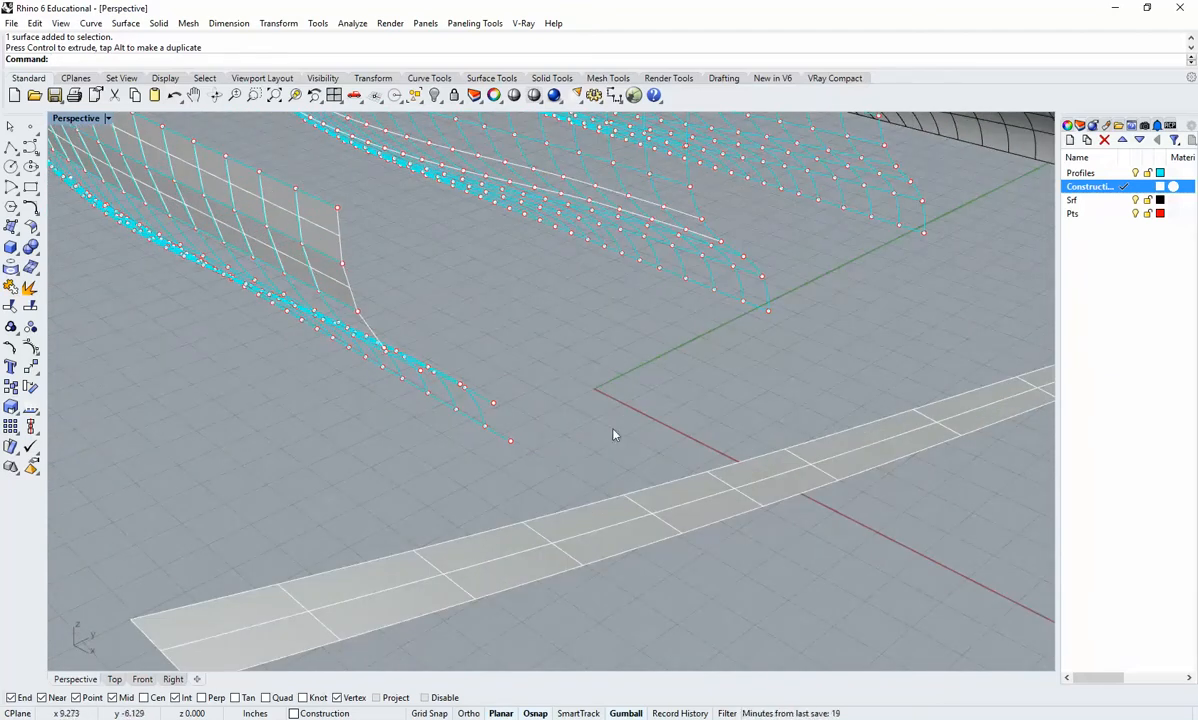
Delete the unrolled flat strip near the origin.
{"action": "right_click_drag", "start_coordinate": [612, 433], "coordinate": [532, 496]}
{"action": "left_click", "coordinate": [537, 501]}
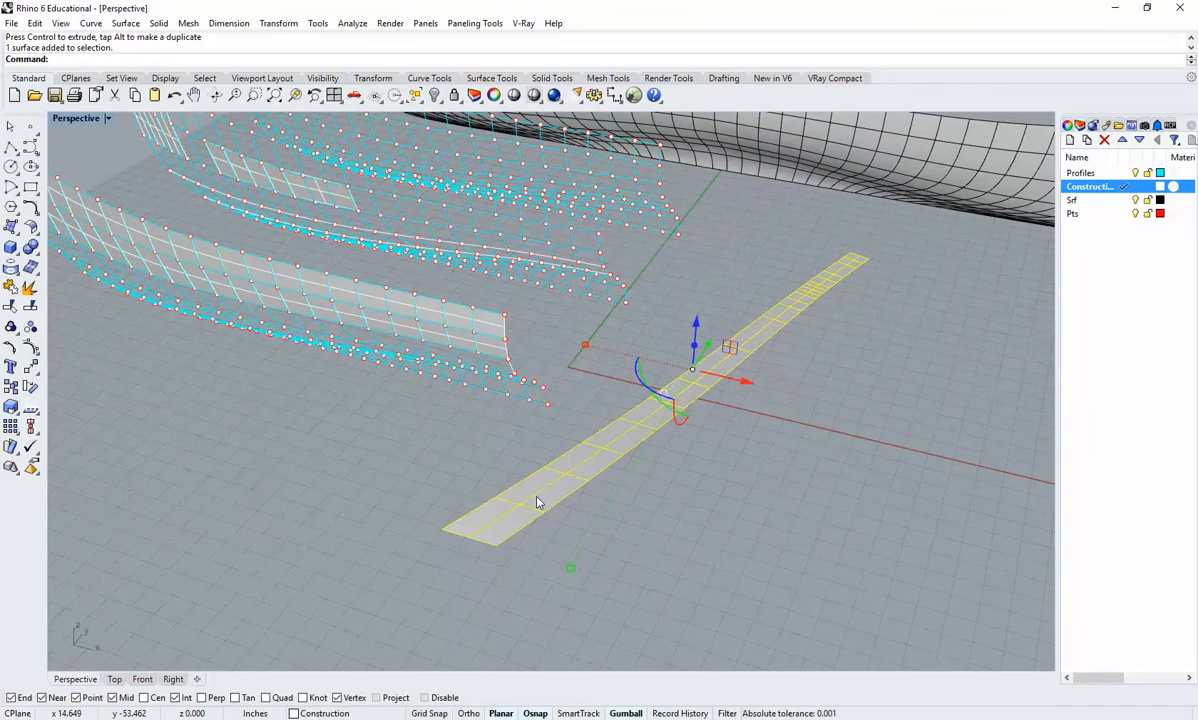
{"action": "key", "text": "Delete"}
Loft a third strip between the third and fourth long curves of the outermost half-hull copy, using the Straight sections style.
{"action": "right_click_drag", "start_coordinate": [537, 501], "coordinate": [656, 432]}
{"action": "scroll", "coordinate": [656, 432], "scroll_direction": "up", "scroll_amount": 5}
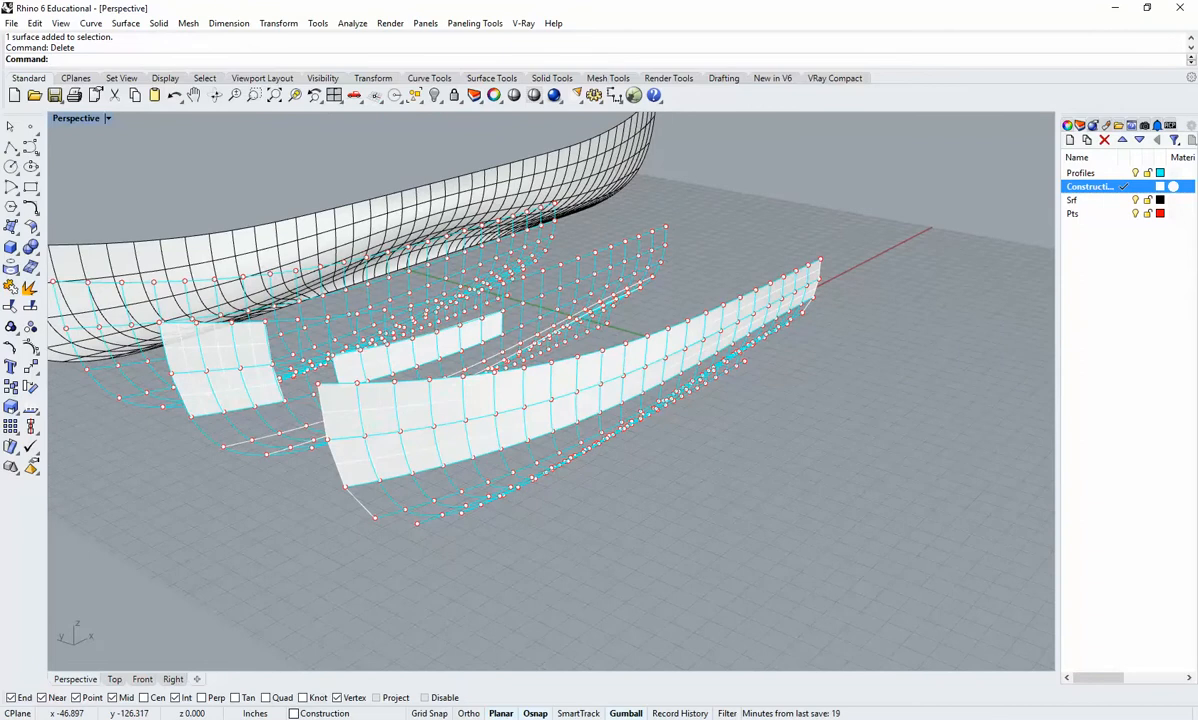
{"action": "right_click_drag", "start_coordinate": [548, 396], "coordinate": [576, 488]}
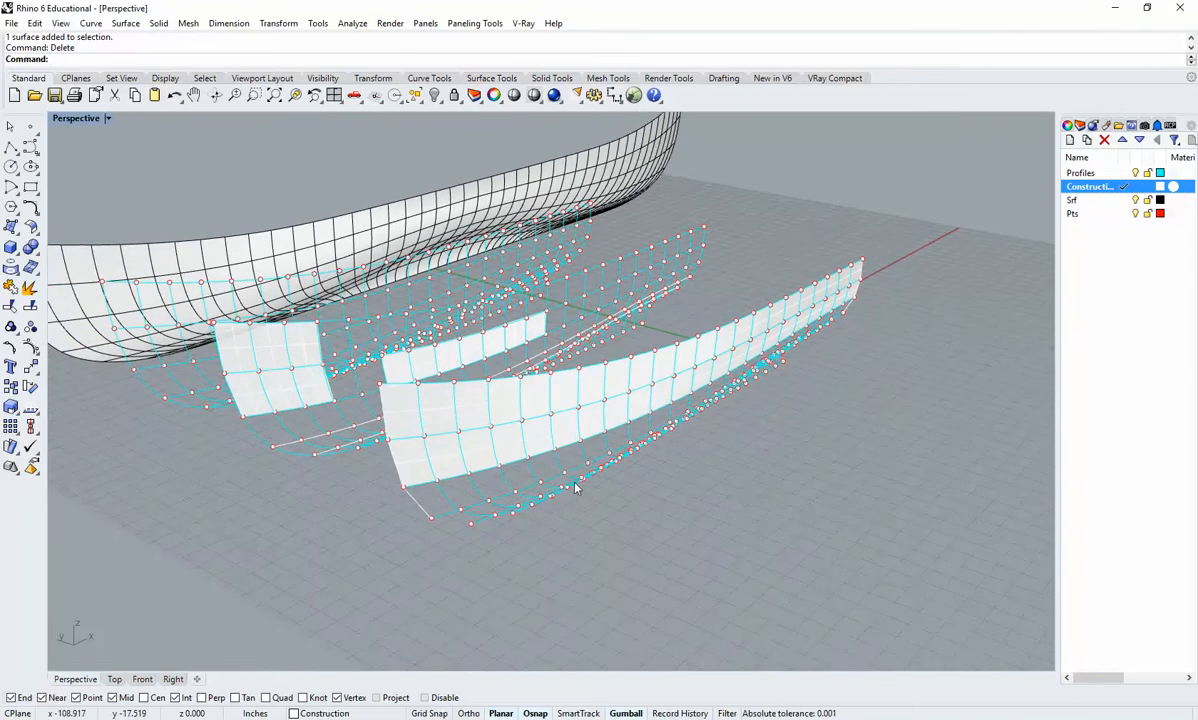
{"action": "scroll", "coordinate": [540, 495], "scroll_direction": "up", "scroll_amount": 6}
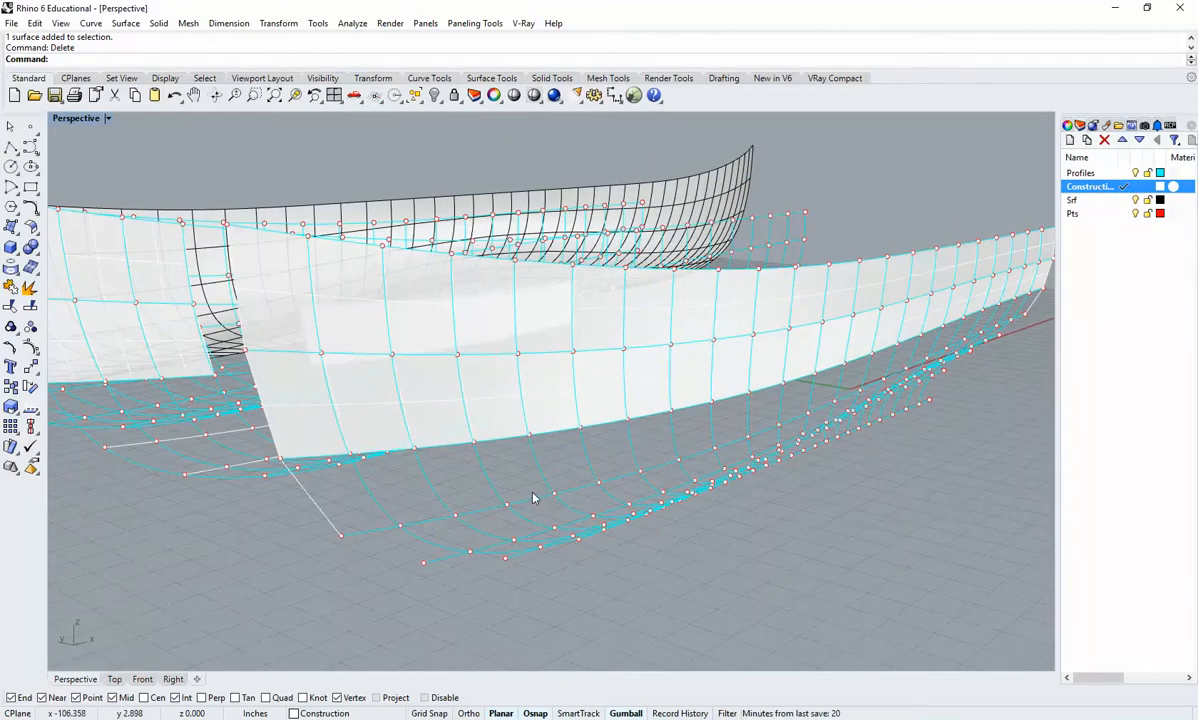
{"action": "key", "text": "Return"}
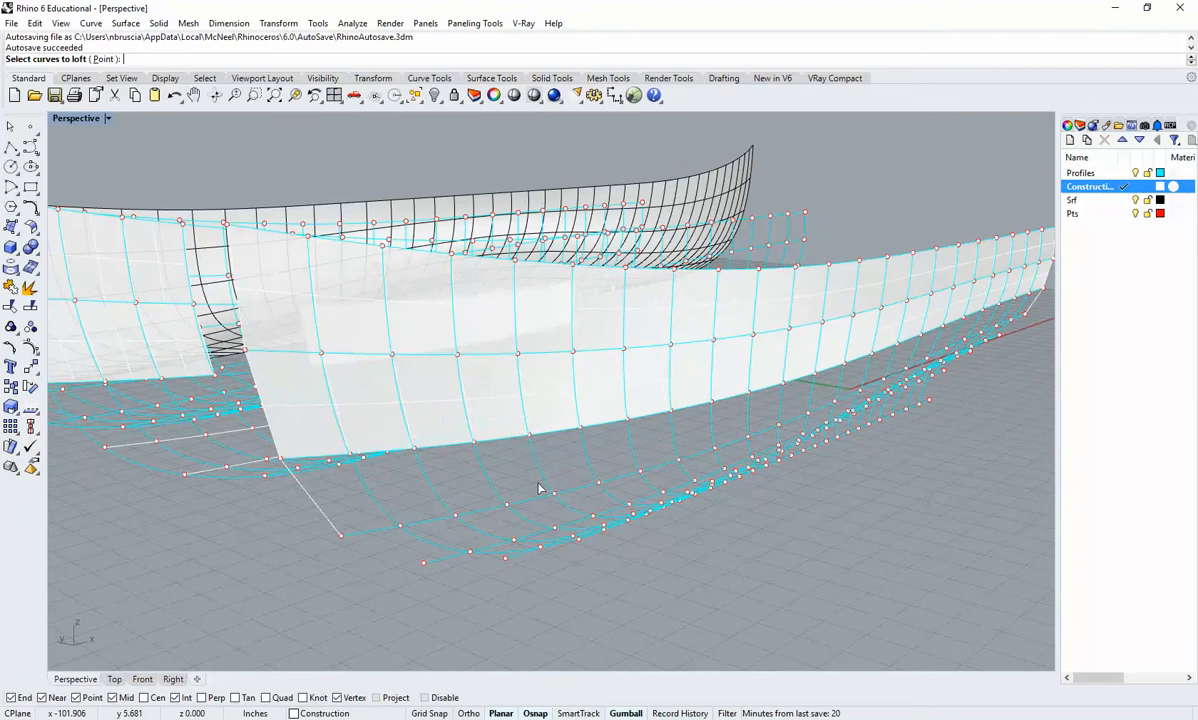
{"action": "left_click", "coordinate": [512, 504]}
{"action": "right_click_drag", "start_coordinate": [516, 482], "coordinate": [514, 438]}
{"action": "left_click", "coordinate": [514, 438]}
{"action": "left_click", "coordinate": [517, 441]}
{"action": "key", "text": "Return"}
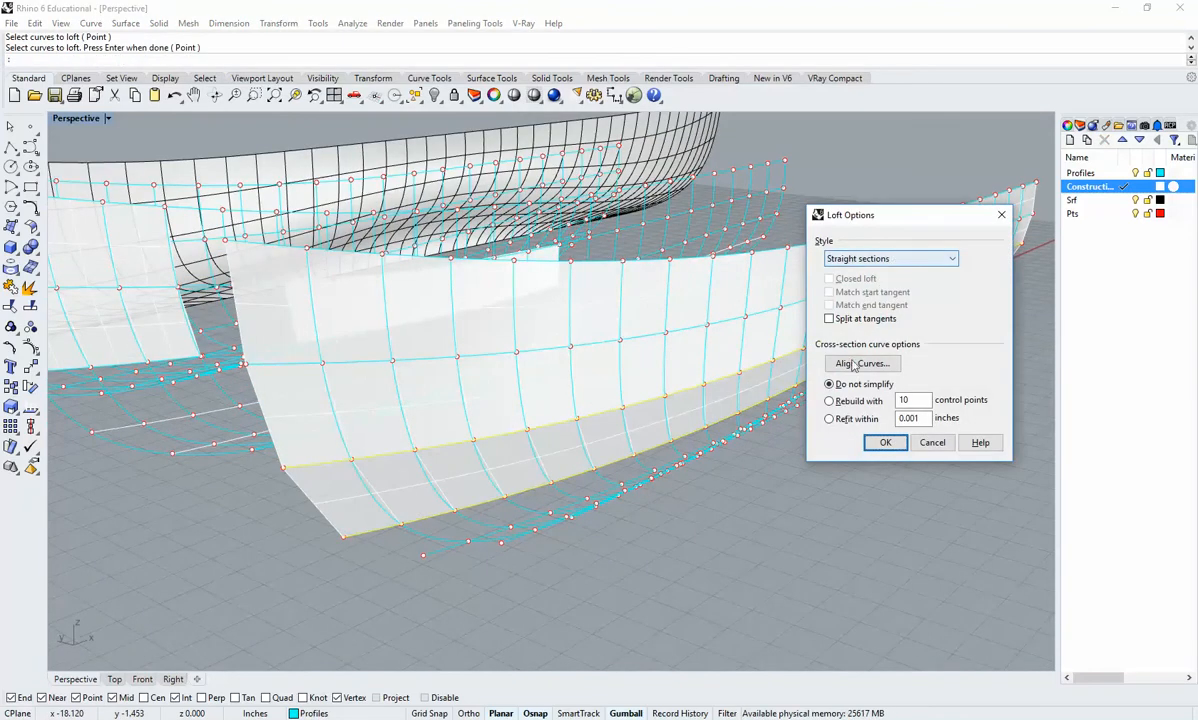
{"action": "left_click", "coordinate": [885, 442]}
{"action": "right_click_drag", "start_coordinate": [795, 453], "coordinate": [575, 508]}
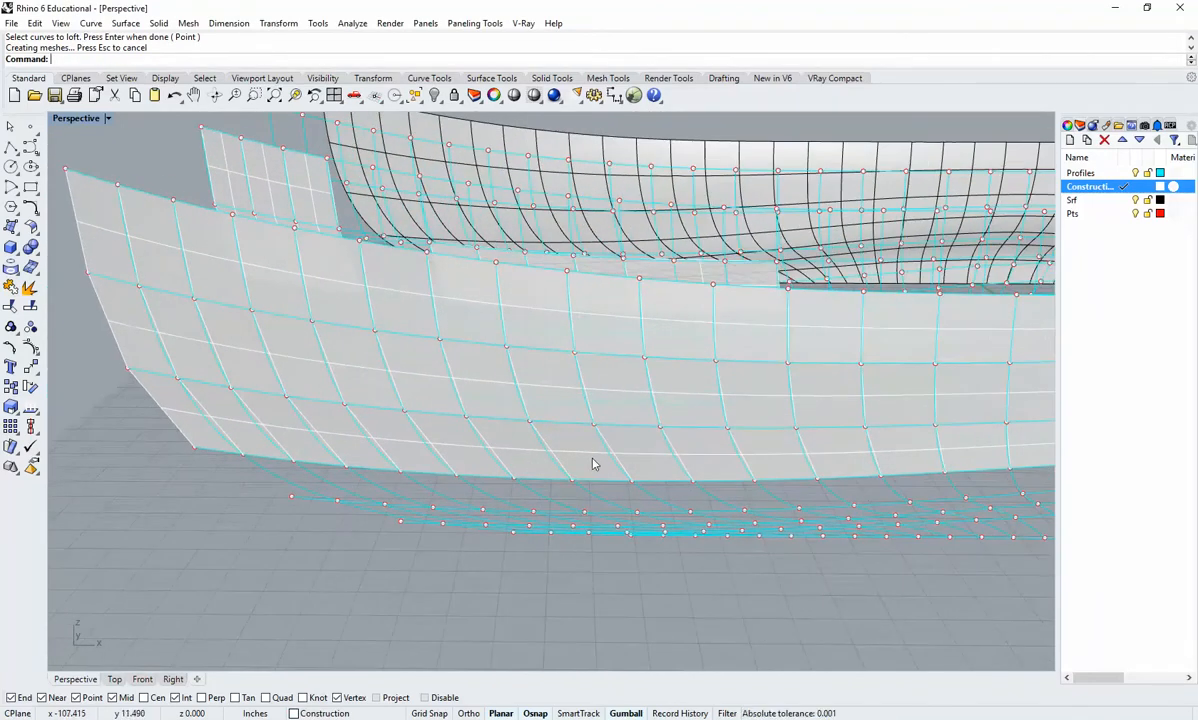
Inspect the lofted third strip against its neighbouring curves, and check the white long curves on the middle half-hull copy.
{"action": "left_click", "coordinate": [594, 463]}
{"action": "right_click_drag", "start_coordinate": [594, 463], "coordinate": [886, 479]}
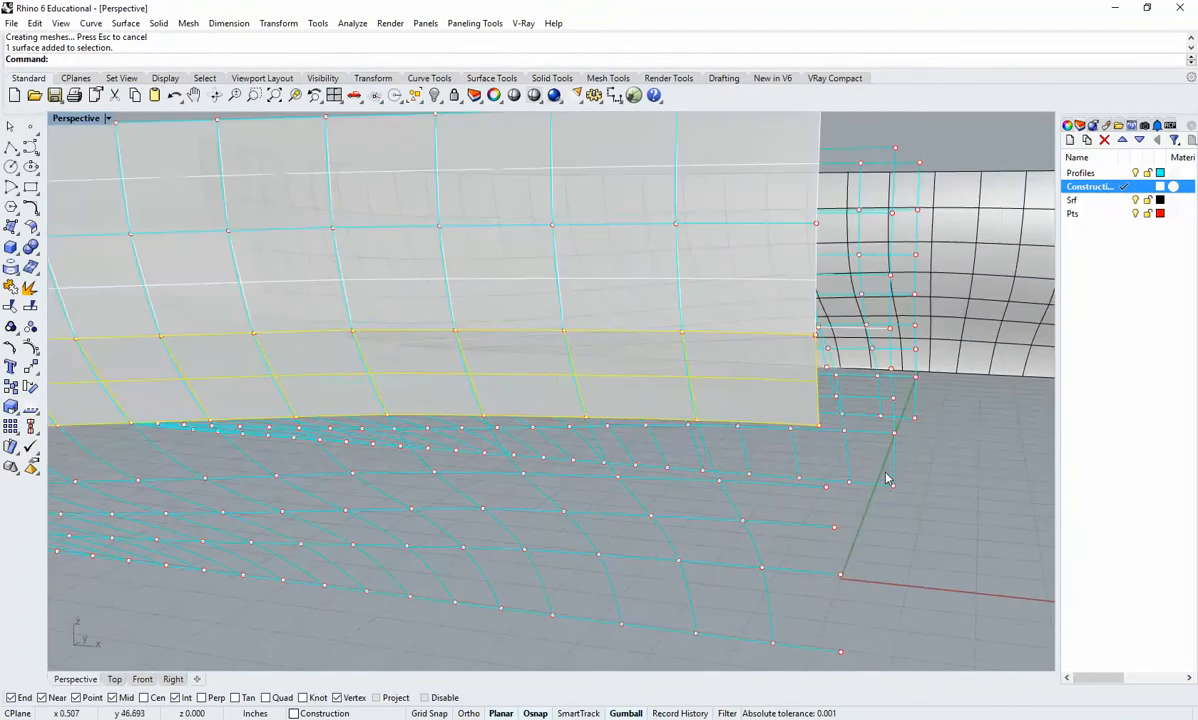
{"action": "right_click_drag", "start_coordinate": [801, 409], "coordinate": [752, 419]}
{"action": "left_click", "coordinate": [733, 429]}
{"action": "scroll", "coordinate": [733, 429], "scroll_direction": "down", "scroll_amount": 8}
{"action": "scroll", "coordinate": [711, 409], "scroll_direction": "up", "scroll_amount": 8}
{"action": "left_click", "coordinate": [690, 357]}
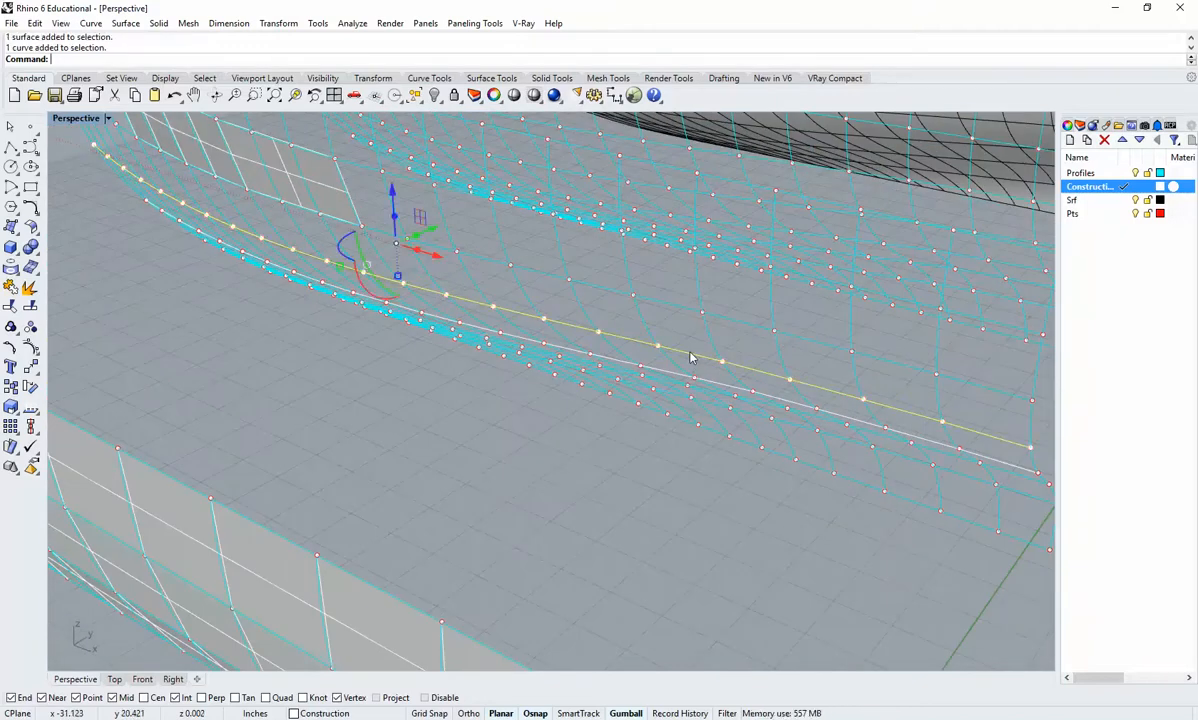
{"action": "left_click", "coordinate": [716, 387]}
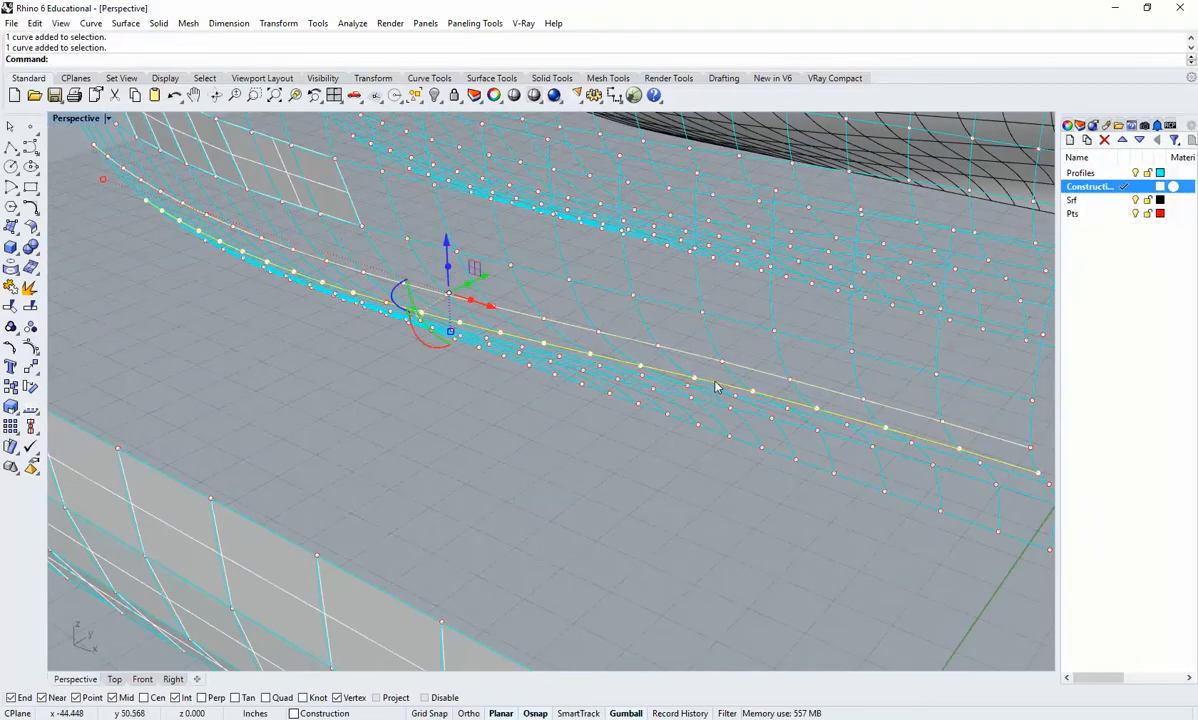
{"action": "key", "text": "Escape"}
Loft a Straight sections strip between the second and third long curves of the middle half-hull copy.
{"action": "right_click_drag", "start_coordinate": [626, 414], "coordinate": [836, 382]}
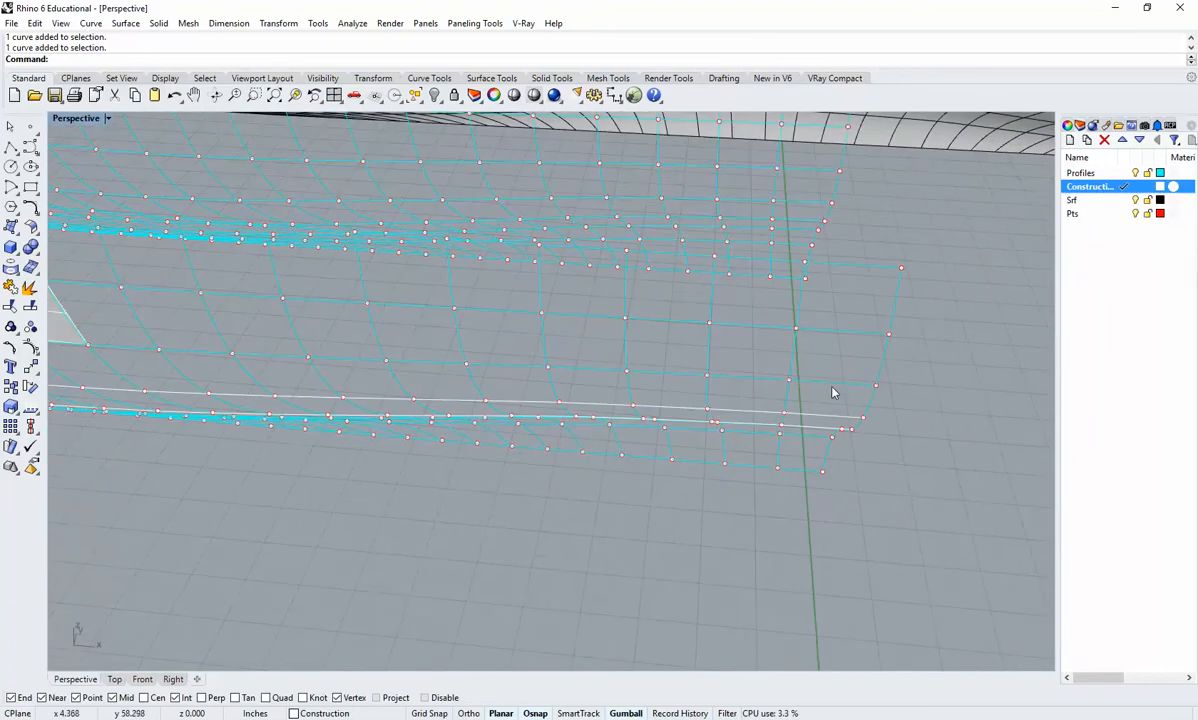
{"action": "left_click", "coordinate": [825, 383]}
{"action": "left_click", "coordinate": [838, 334], "text": "shift"}
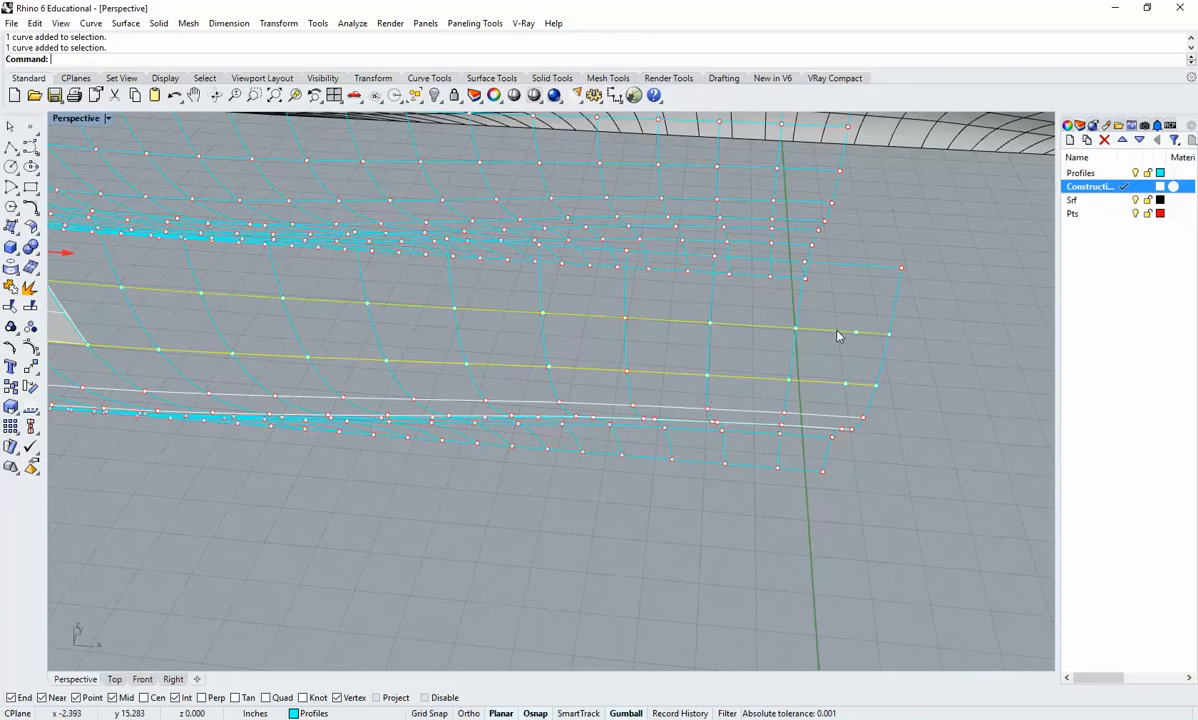
{"action": "type", "text": "loft"}
{"action": "key", "text": "Return"}
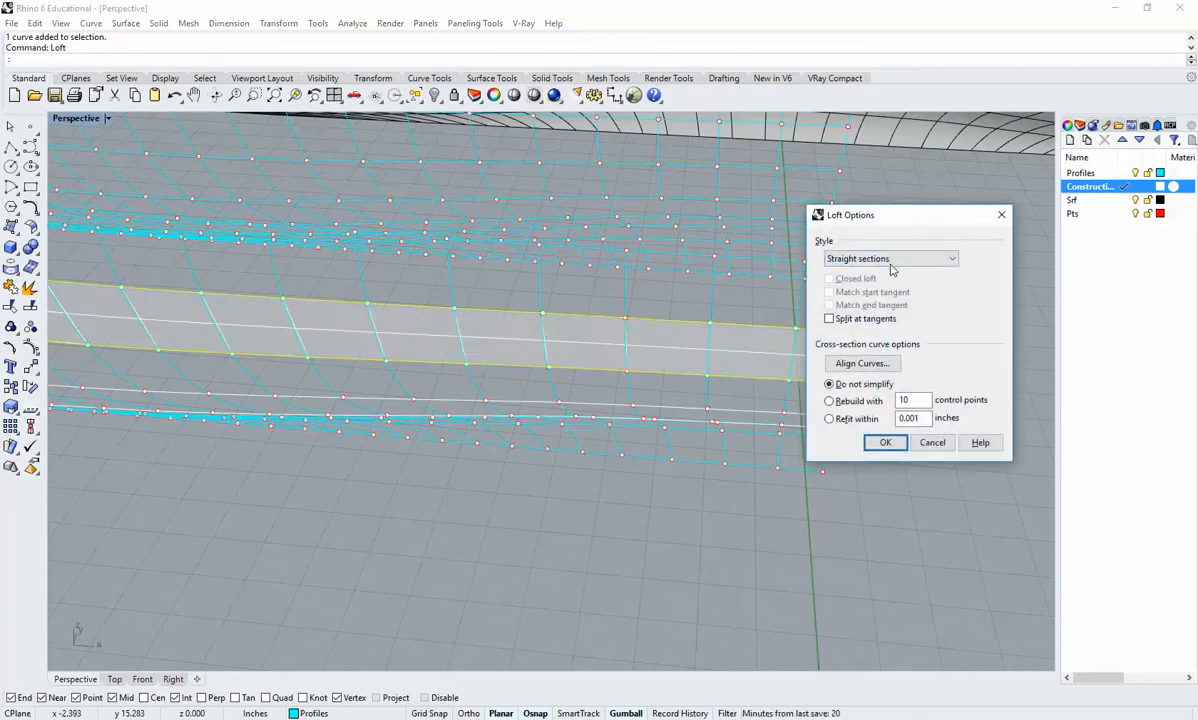
{"action": "left_click", "coordinate": [885, 442]}
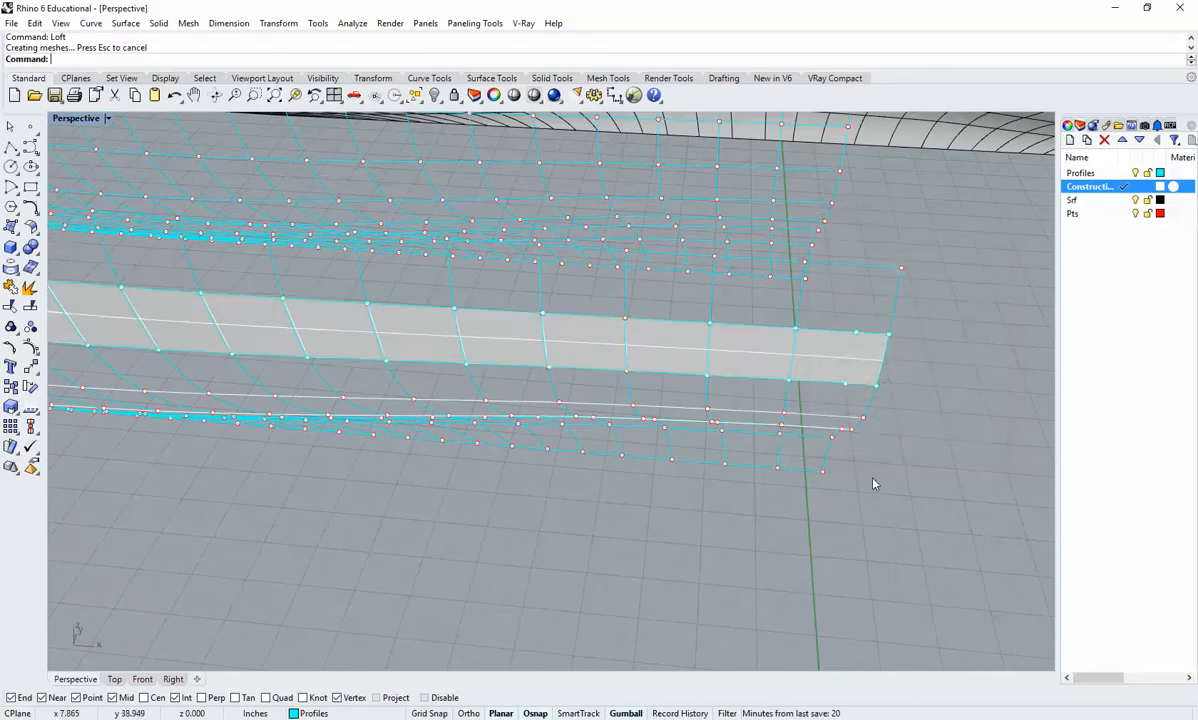
Delete the full-length lofted strip from the middle half-hull copy.
{"action": "mouse_move", "coordinate": [735, 356]}
{"action": "right_mouse_down"}
{"action": "mouse_move", "coordinate": [677, 358]}
{"action": "mouse_move", "coordinate": [521, 414]}
{"action": "mouse_move", "coordinate": [503, 449]}
{"action": "right_mouse_up"}
{"action": "right_click_drag", "start_coordinate": [282, 471], "coordinate": [563, 463], "text": "shift"}
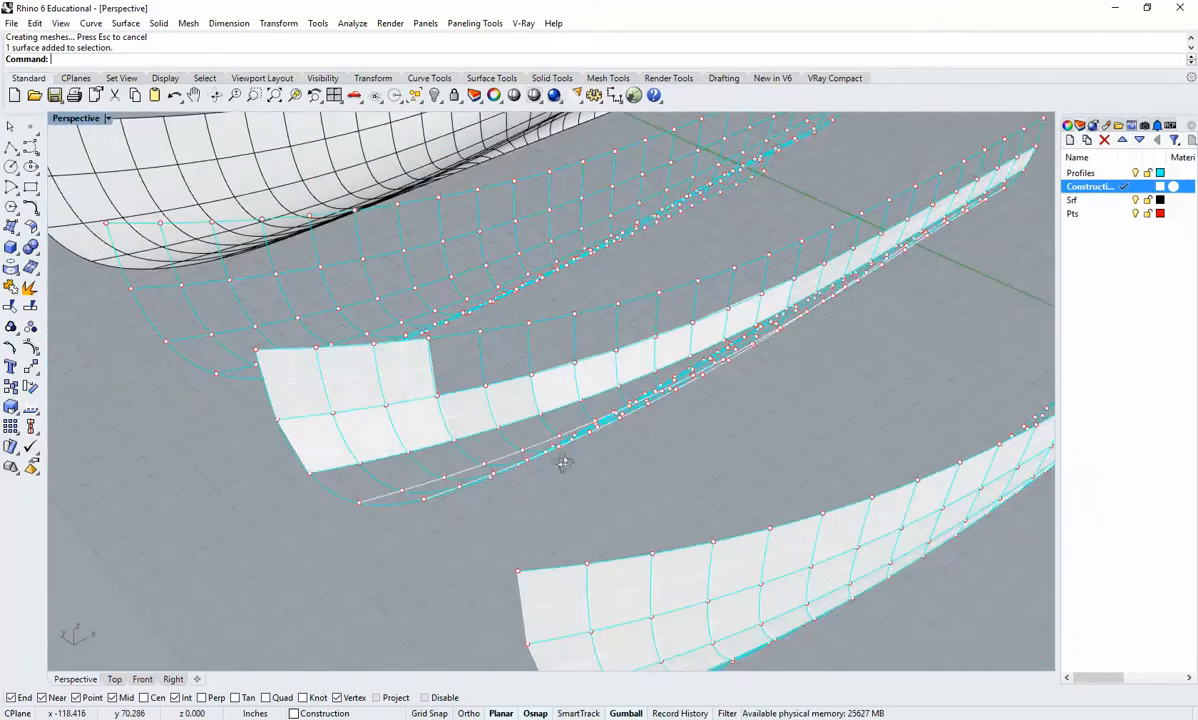
{"action": "scroll", "coordinate": [571, 434], "scroll_direction": "up", "scroll_amount": 5}
{"action": "left_click", "coordinate": [557, 378]}
{"action": "key", "text": "Delete"}
Compare the partial panels on the middle half-hull copy with the three long strips on the outermost copy, including the lowest strip.
{"action": "scroll", "coordinate": [555, 377], "scroll_direction": "down", "scroll_amount": 3}
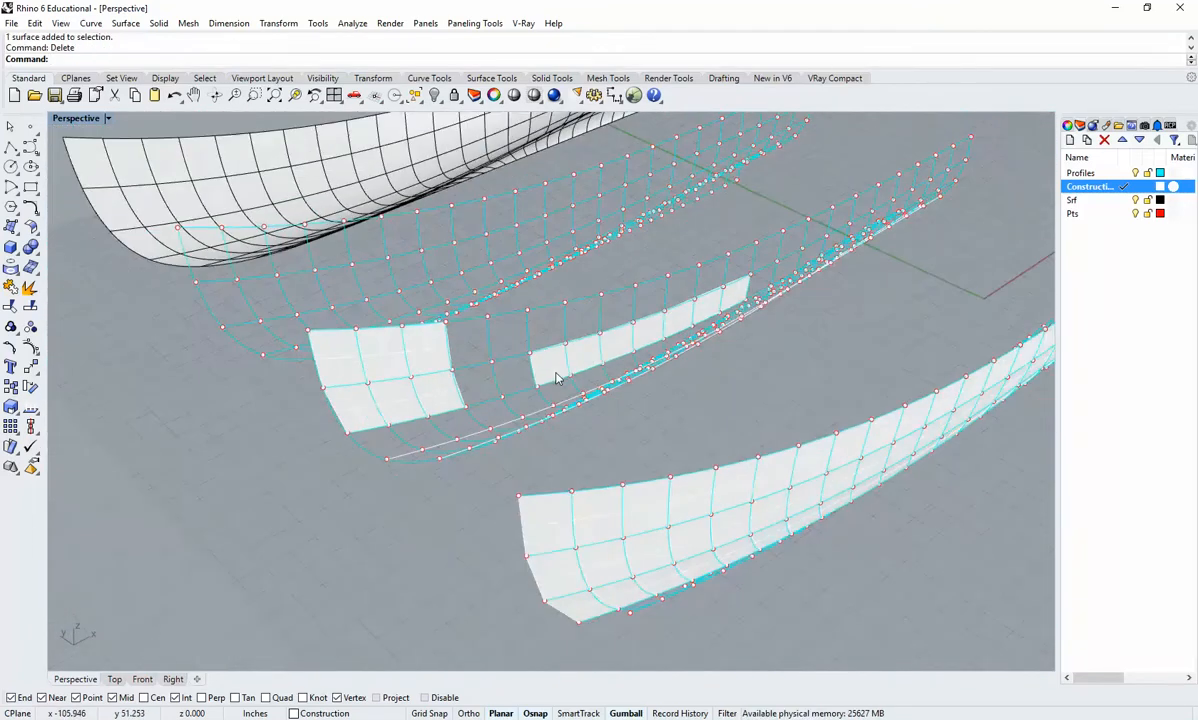
{"action": "right_click_drag", "start_coordinate": [553, 377], "coordinate": [730, 366], "text": "shift"}
{"action": "scroll", "coordinate": [821, 369], "scroll_direction": "up", "scroll_amount": 5}
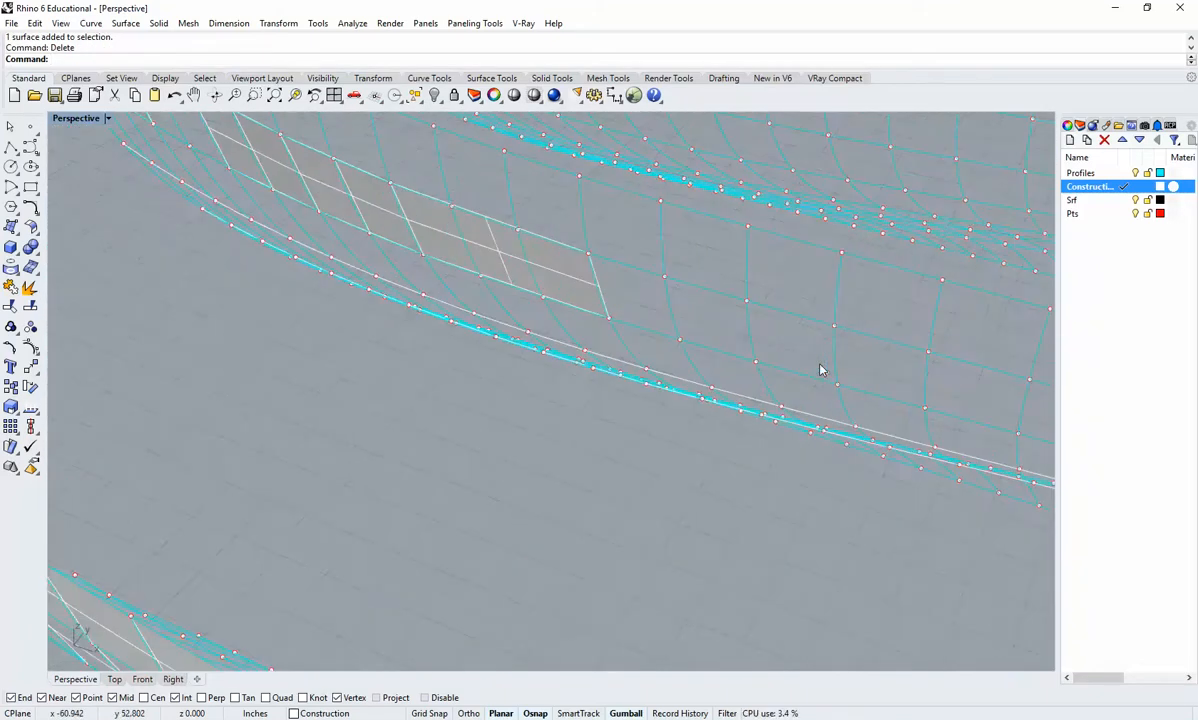
{"action": "right_click_drag", "start_coordinate": [821, 404], "coordinate": [631, 320], "text": "shift"}
{"action": "scroll", "coordinate": [630, 346], "scroll_direction": "down", "scroll_amount": 6}
{"action": "right_click_drag", "start_coordinate": [658, 422], "coordinate": [692, 408]}
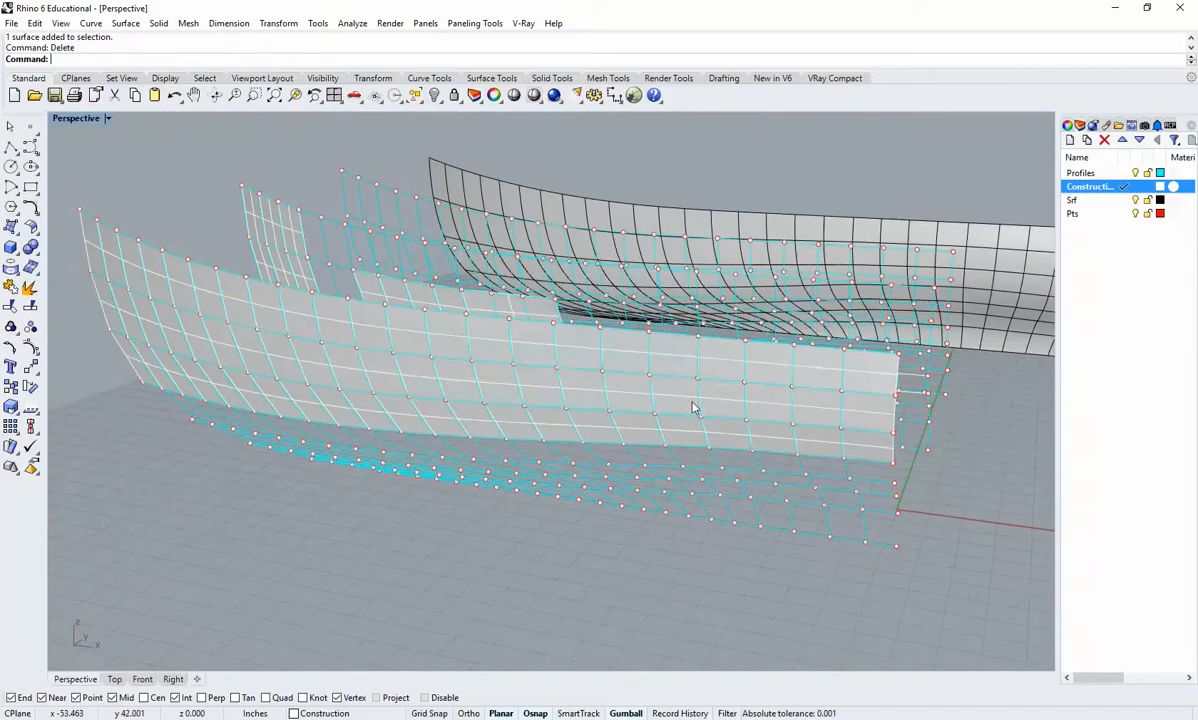
{"action": "right_click_drag", "start_coordinate": [418, 438], "coordinate": [755, 257]}
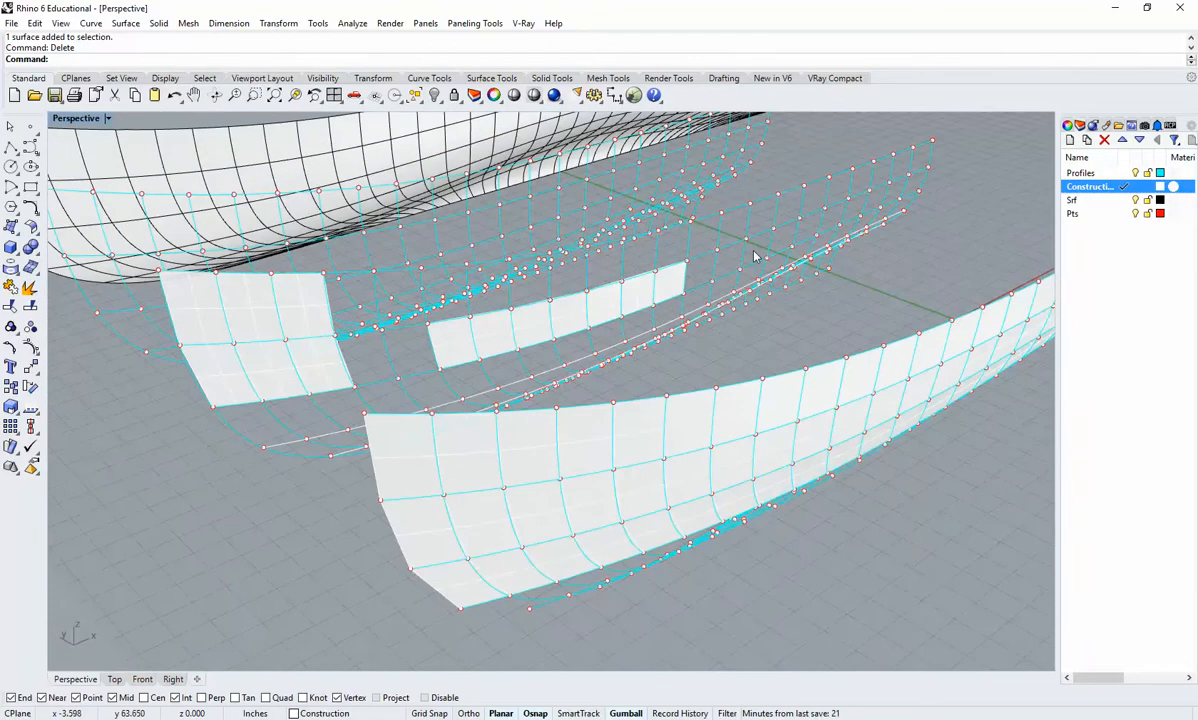
{"action": "scroll", "coordinate": [740, 448], "scroll_direction": "up", "scroll_amount": 6}
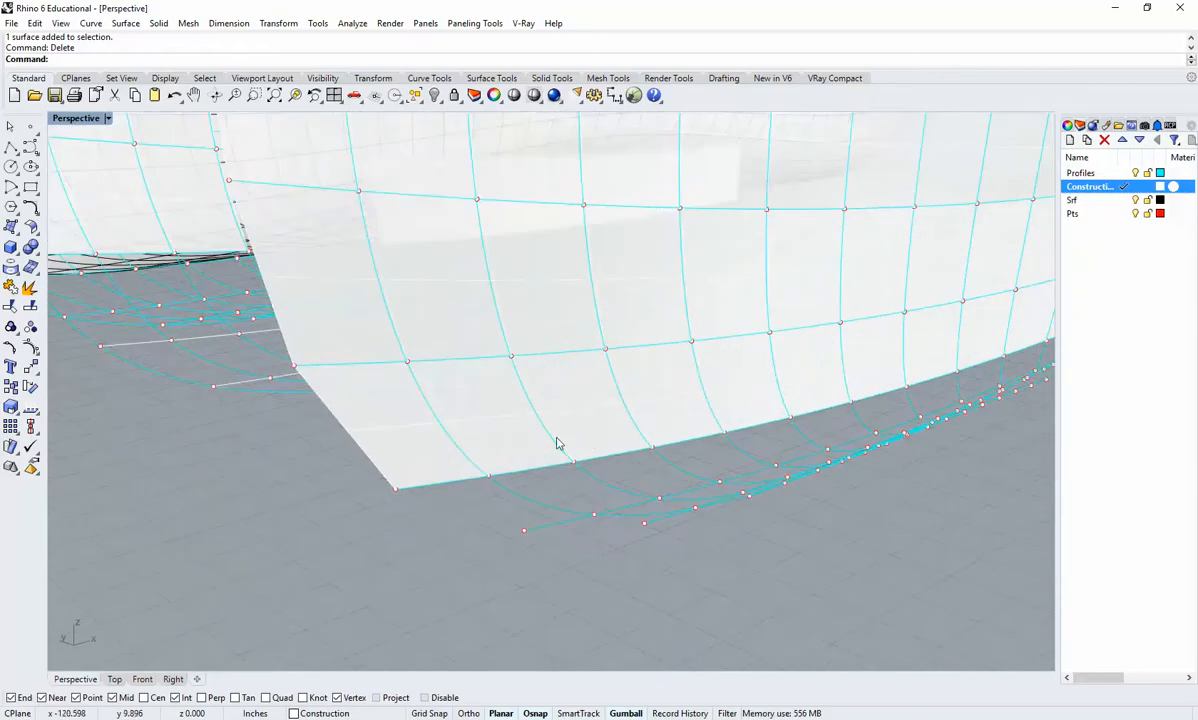
{"action": "left_click", "coordinate": [560, 440]}
{"action": "scroll", "coordinate": [580, 443], "scroll_direction": "down", "scroll_amount": 3}
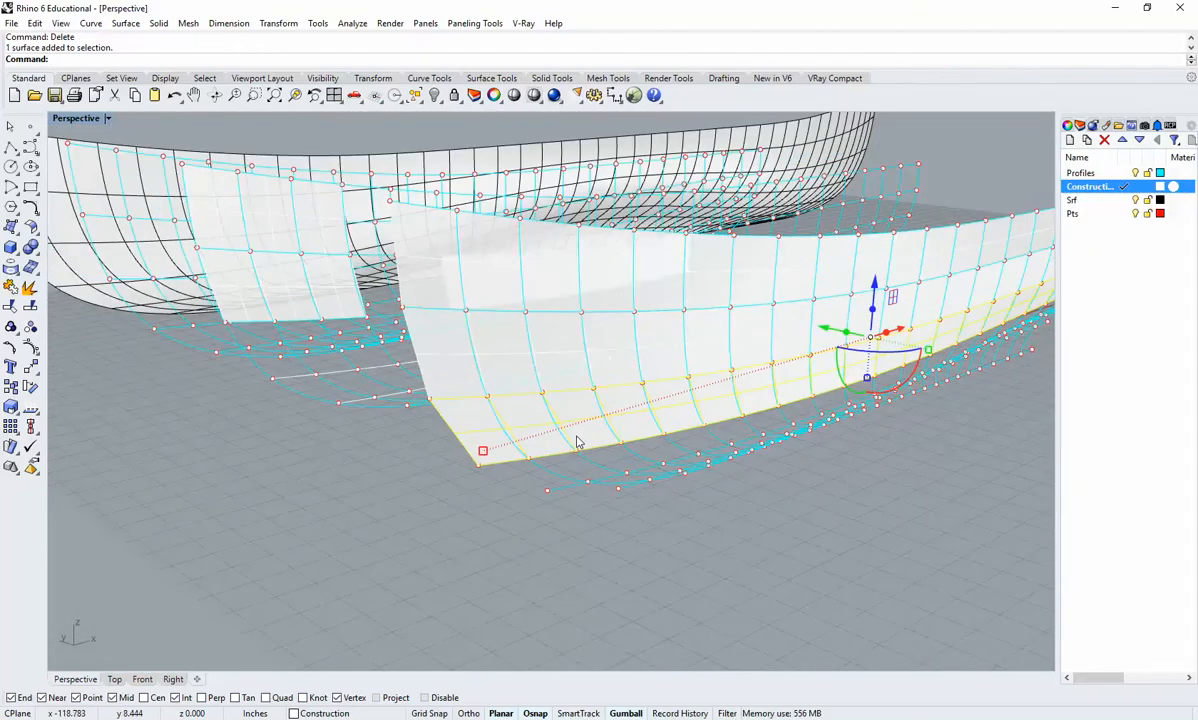
{"action": "key", "text": "Escape"}
{"action": "right_click_drag", "start_coordinate": [861, 408], "coordinate": [724, 477], "text": "shift"}
{"action": "scroll", "coordinate": [679, 428], "scroll_direction": "down", "scroll_amount": 3}
{"action": "mouse_move", "coordinate": [679, 428]}
{"action": "right_mouse_down"}
{"action": "mouse_move", "coordinate": [679, 460]}
{"action": "mouse_move", "coordinate": [679, 449]}
{"action": "right_mouse_up"}
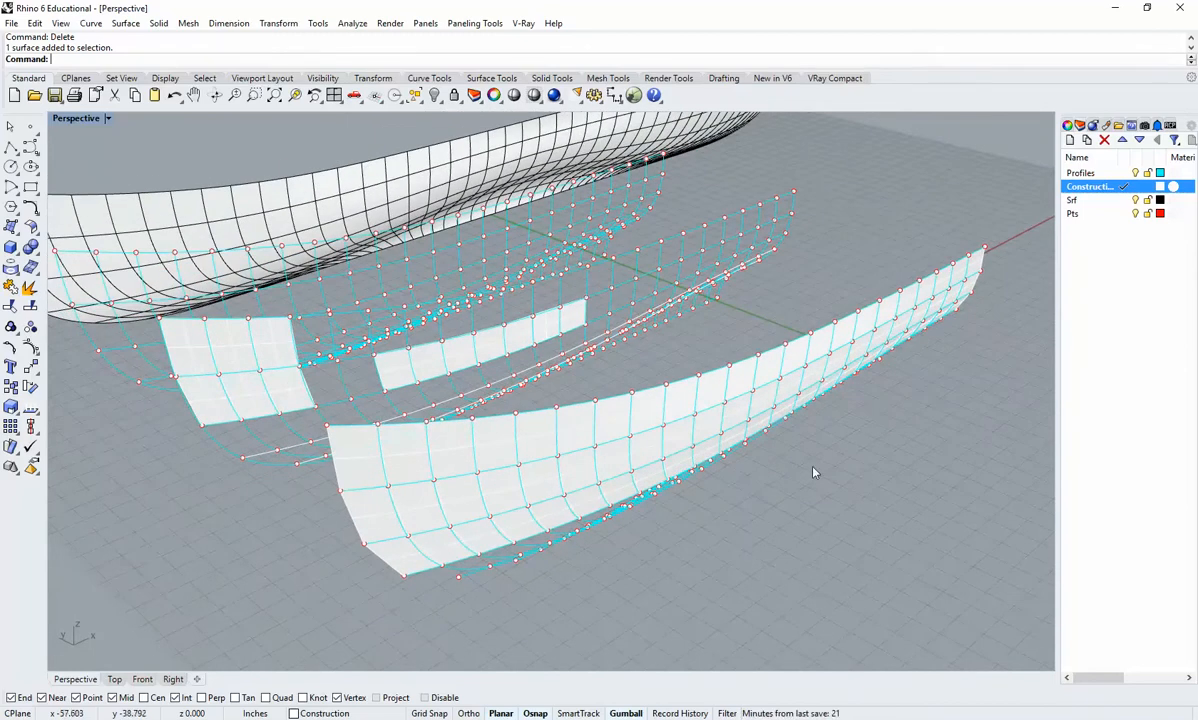
Move the outermost half-hull copy, with its points, curves and three strips, slightly closer to the middle copy.
{"action": "right_click_drag", "start_coordinate": [775, 497], "coordinate": [670, 272]}
{"action": "left_click_drag", "start_coordinate": [770, 589], "coordinate": [770, 589]}
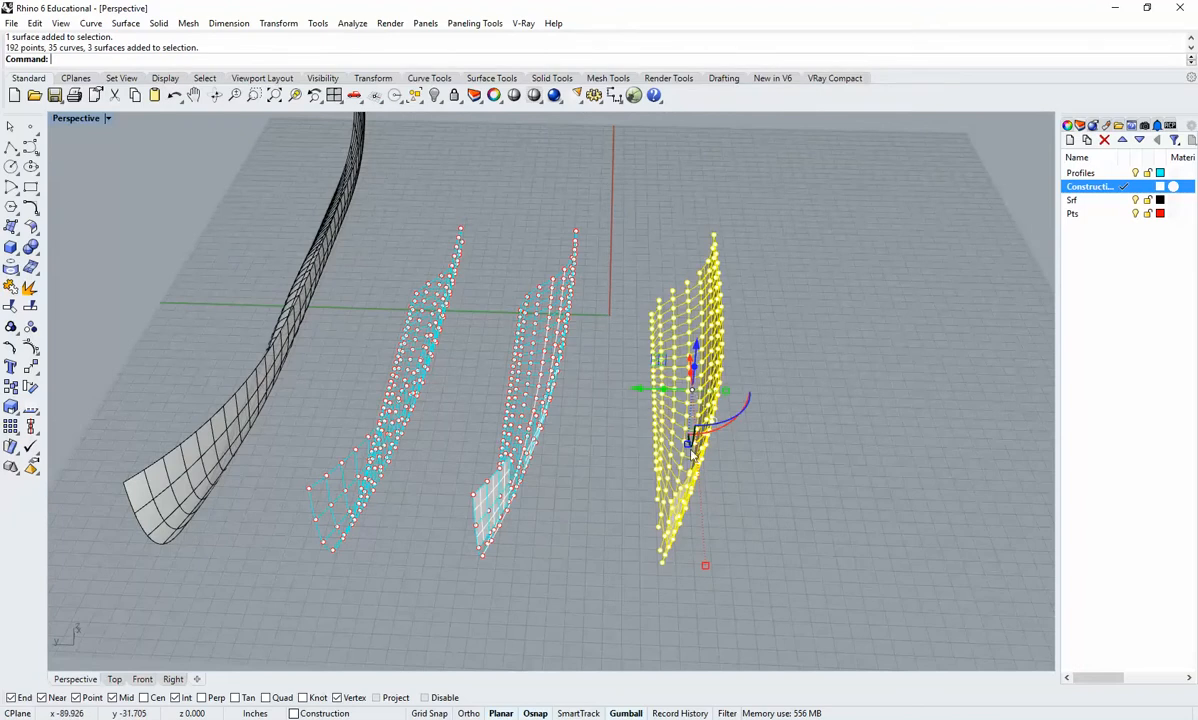
{"action": "left_click_drag", "start_coordinate": [639, 391], "coordinate": [603, 398]}
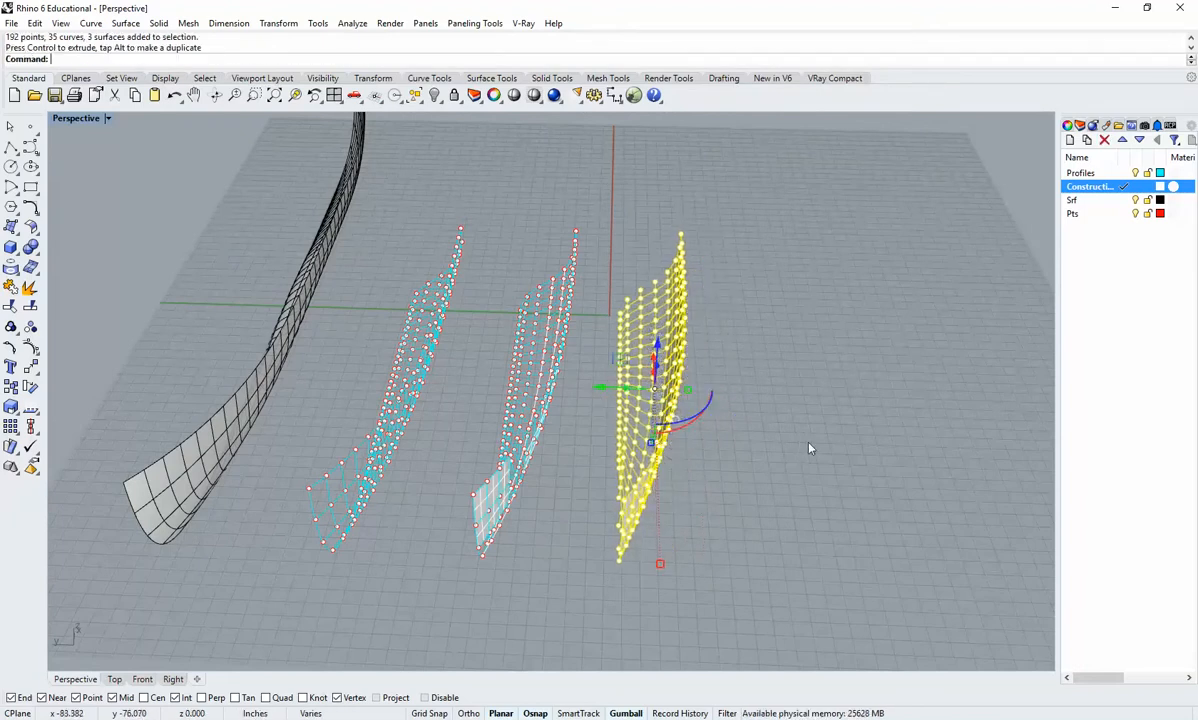
{"action": "left_click", "coordinate": [810, 444]}
Duplicate the near half of the original hull surface and place the copy on open ground beyond the paneled copies.
{"action": "right_click_drag", "start_coordinate": [636, 411], "coordinate": [310, 382]}
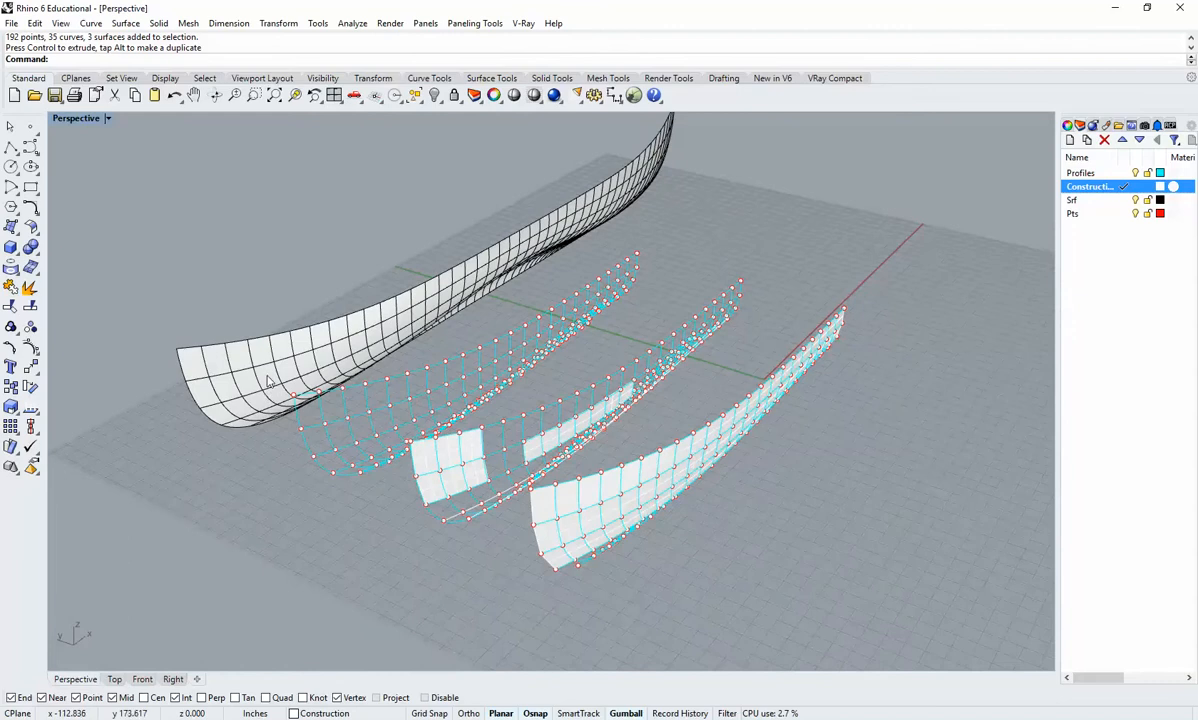
{"action": "left_click", "coordinate": [268, 381]}
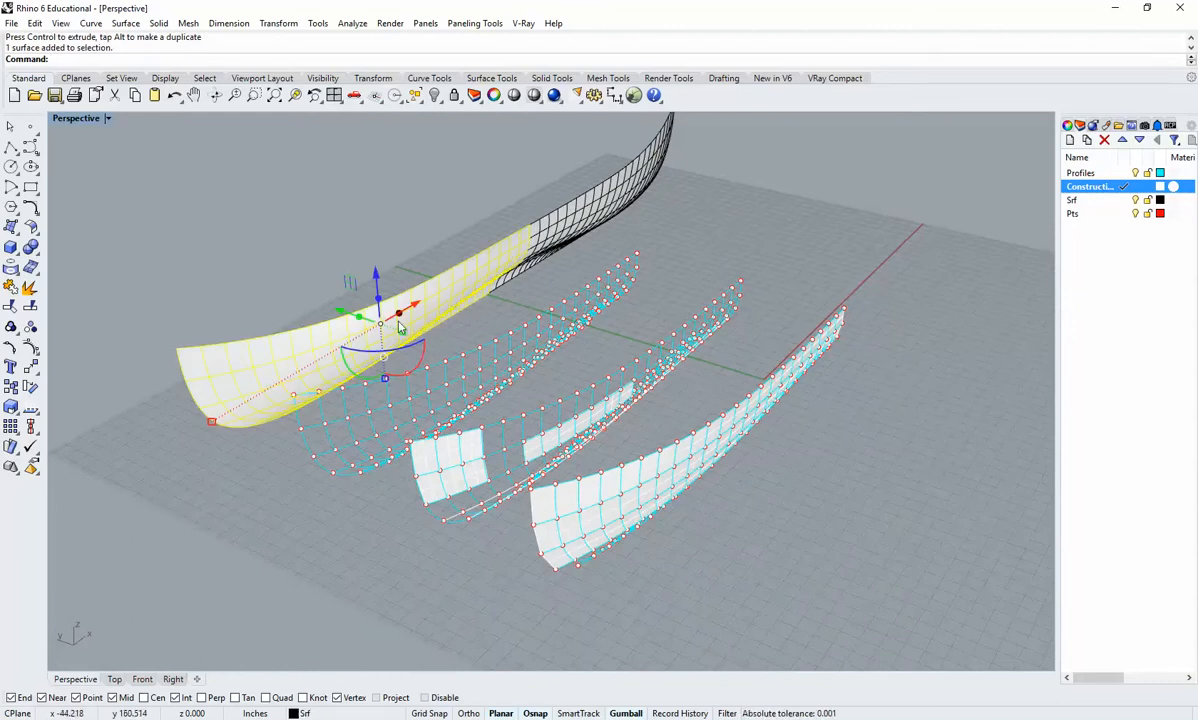
{"action": "right_click_drag", "start_coordinate": [402, 340], "coordinate": [316, 272]}
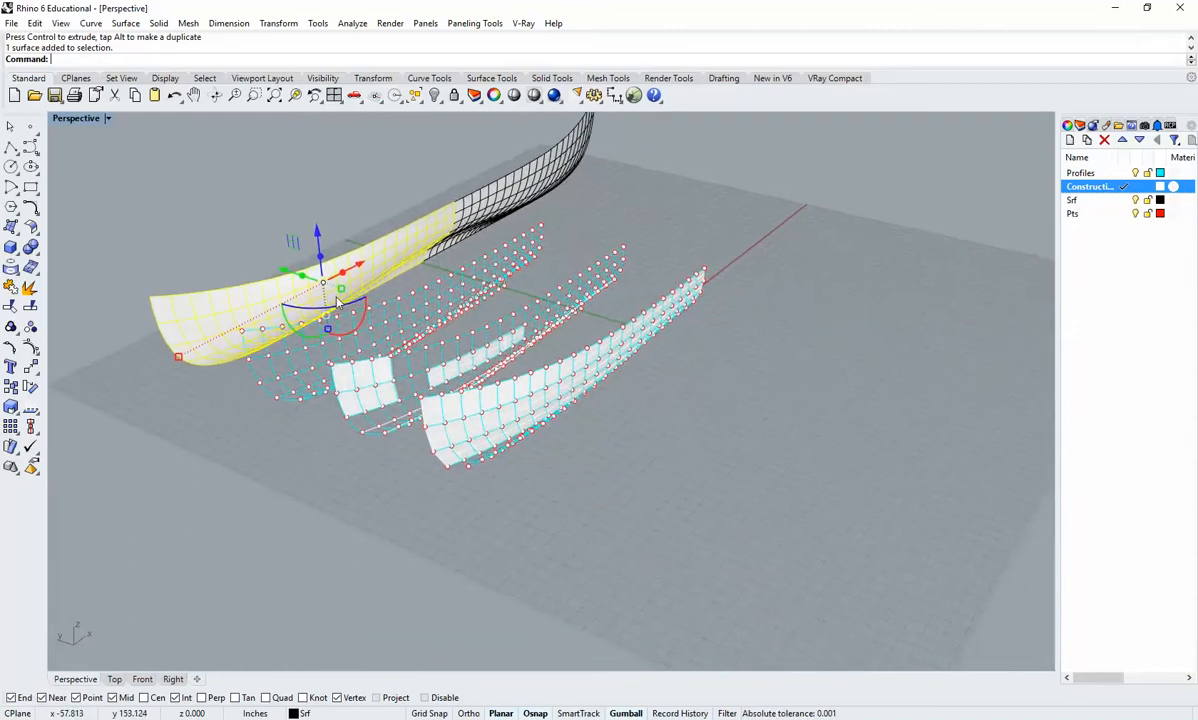
{"action": "left_click_drag", "start_coordinate": [287, 275], "coordinate": [818, 545]}
{"action": "left_click", "coordinate": [818, 545]}
{"action": "right_click_drag", "start_coordinate": [818, 545], "coordinate": [762, 465]}
{"action": "scroll", "coordinate": [682, 467], "scroll_direction": "up", "scroll_amount": 2}
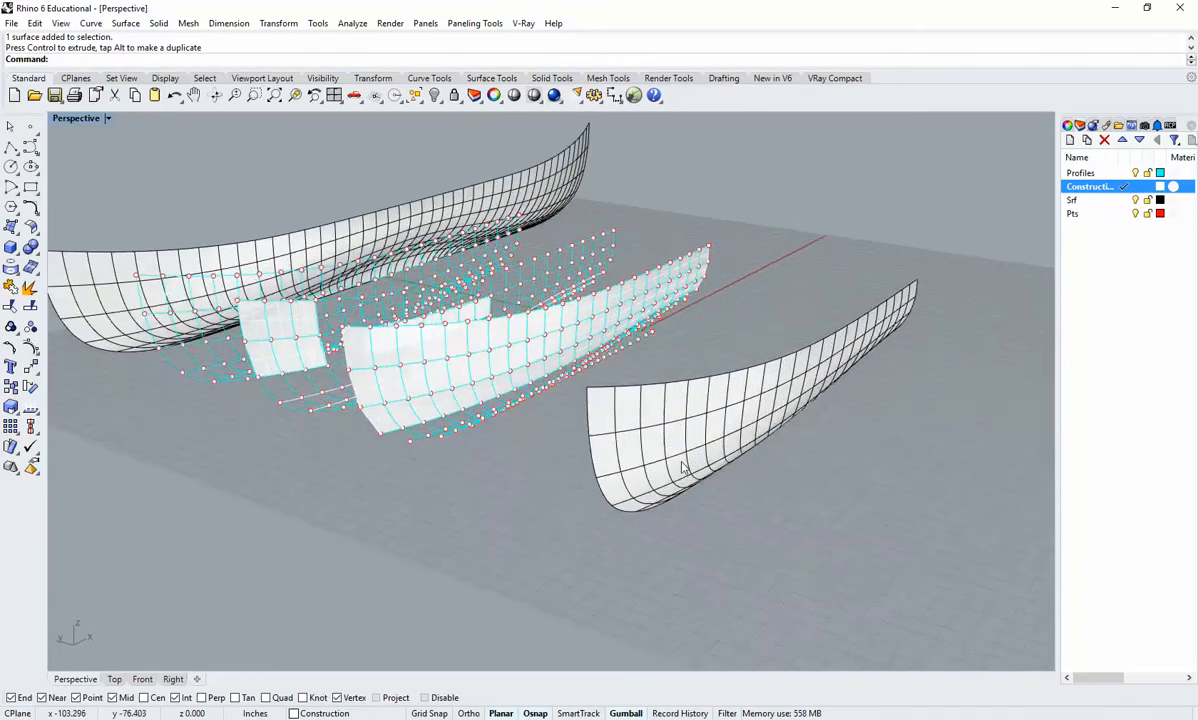
Extract the wireframe curves from the new half-hull surface copy beyond the paneled copies.
{"action": "right_click_drag", "start_coordinate": [682, 467], "coordinate": [712, 470]}
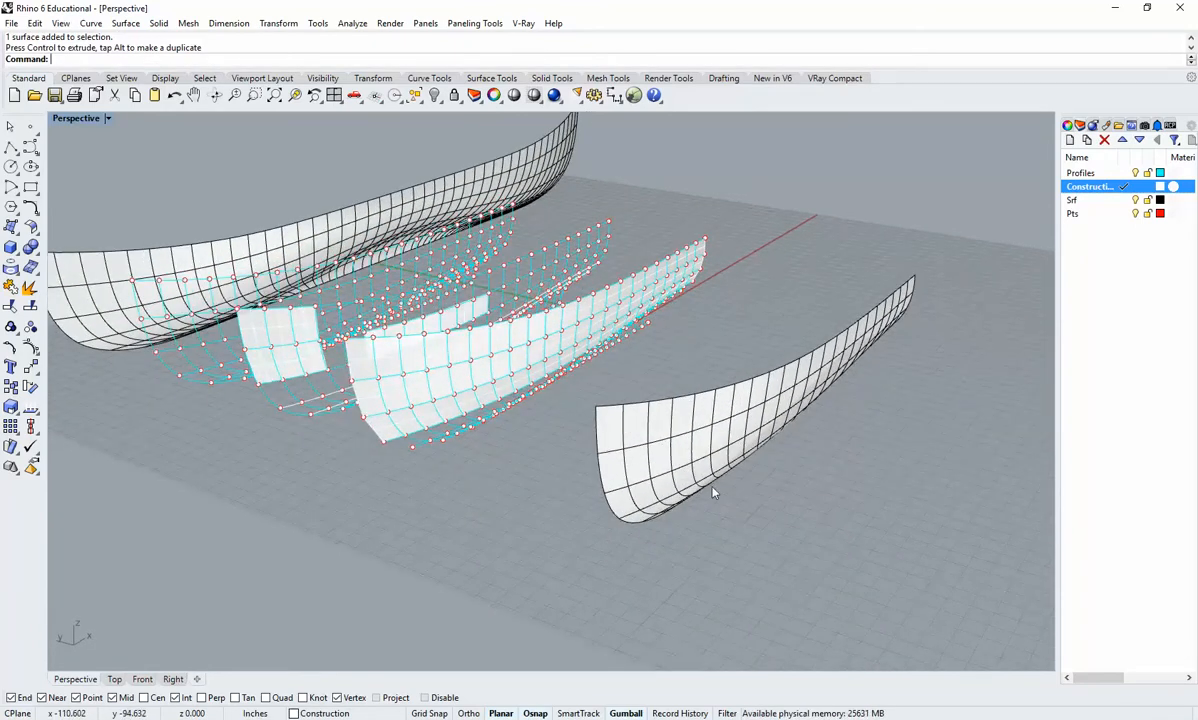
{"action": "right_click_drag", "start_coordinate": [597, 405], "coordinate": [723, 534]}
{"action": "left_click", "coordinate": [784, 450]}
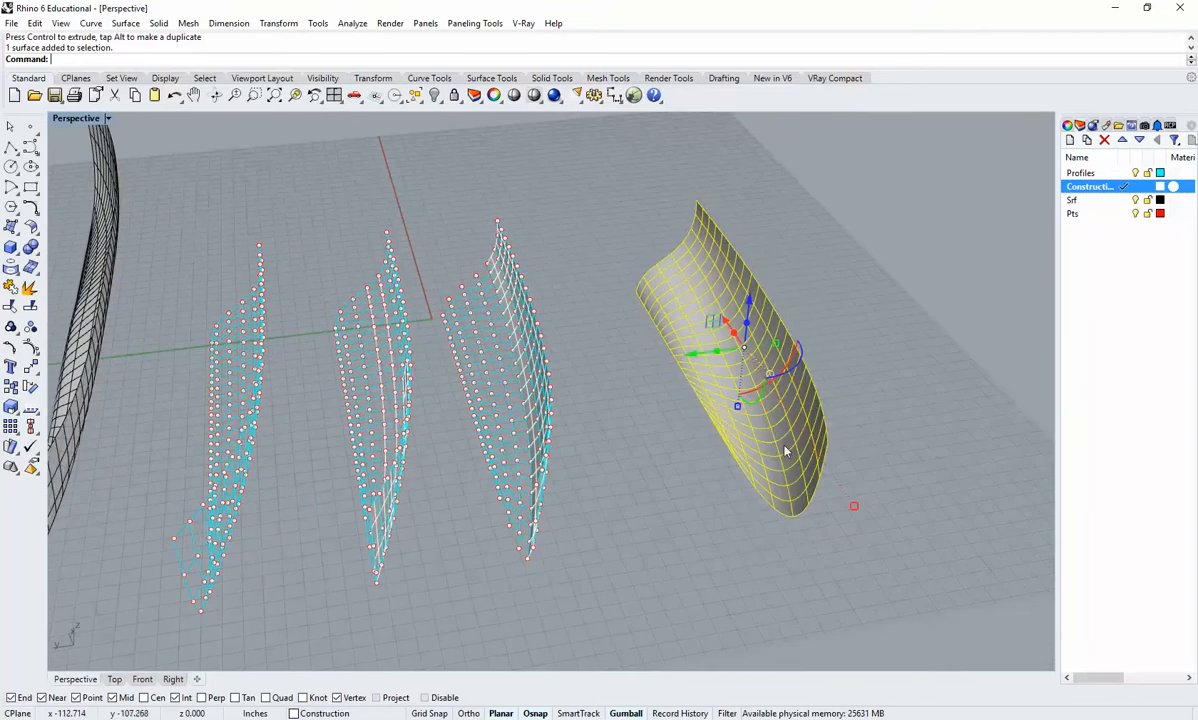
{"action": "type", "text": "ExtrudeCrv"}
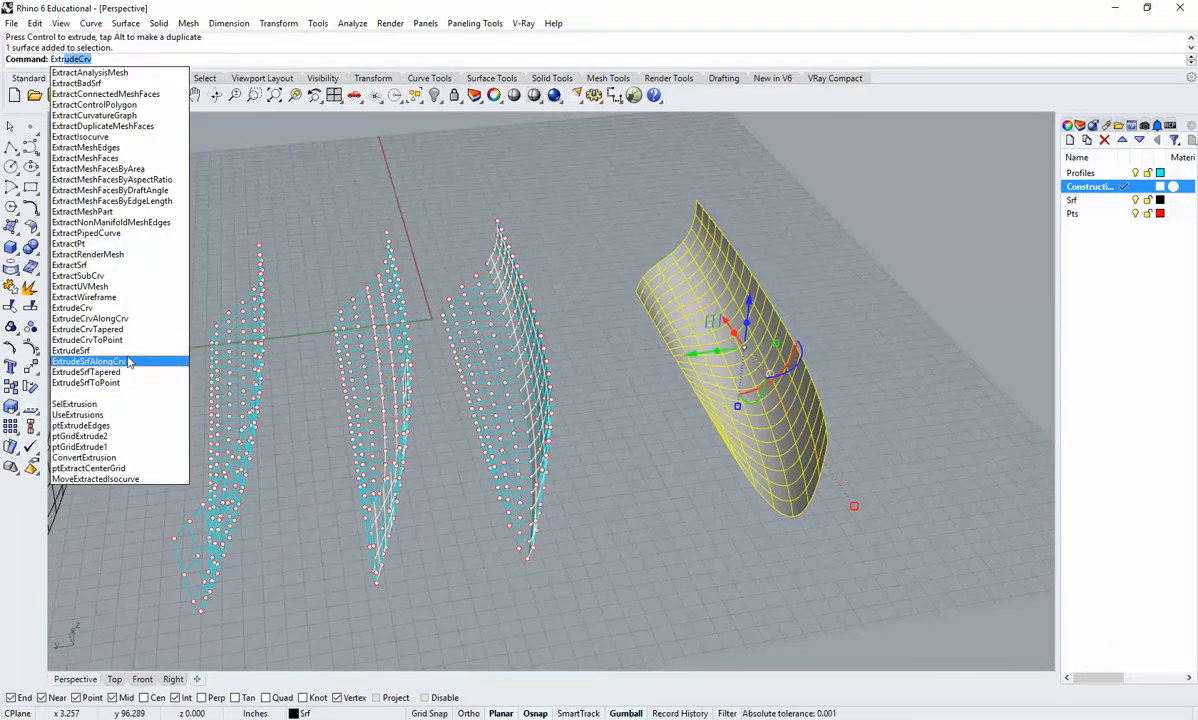
{"action": "left_click", "coordinate": [84, 297]}
{"action": "left_click", "coordinate": [936, 498]}
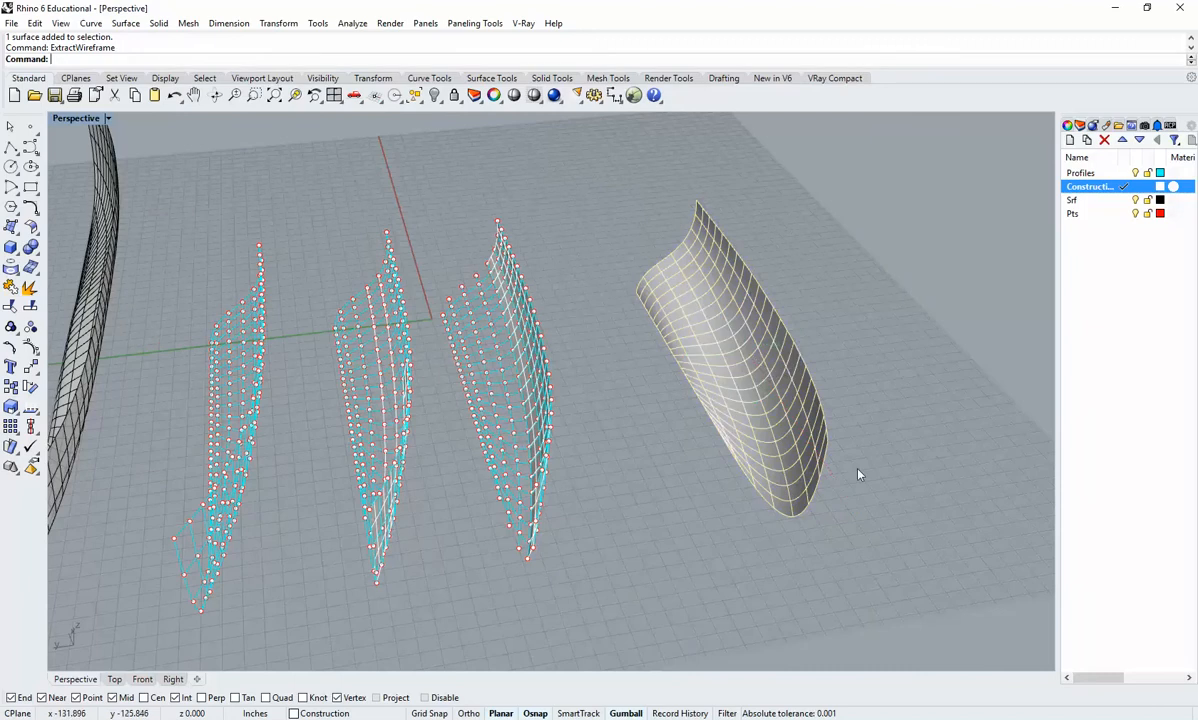
{"action": "right_click_drag", "start_coordinate": [858, 476], "coordinate": [694, 482]}
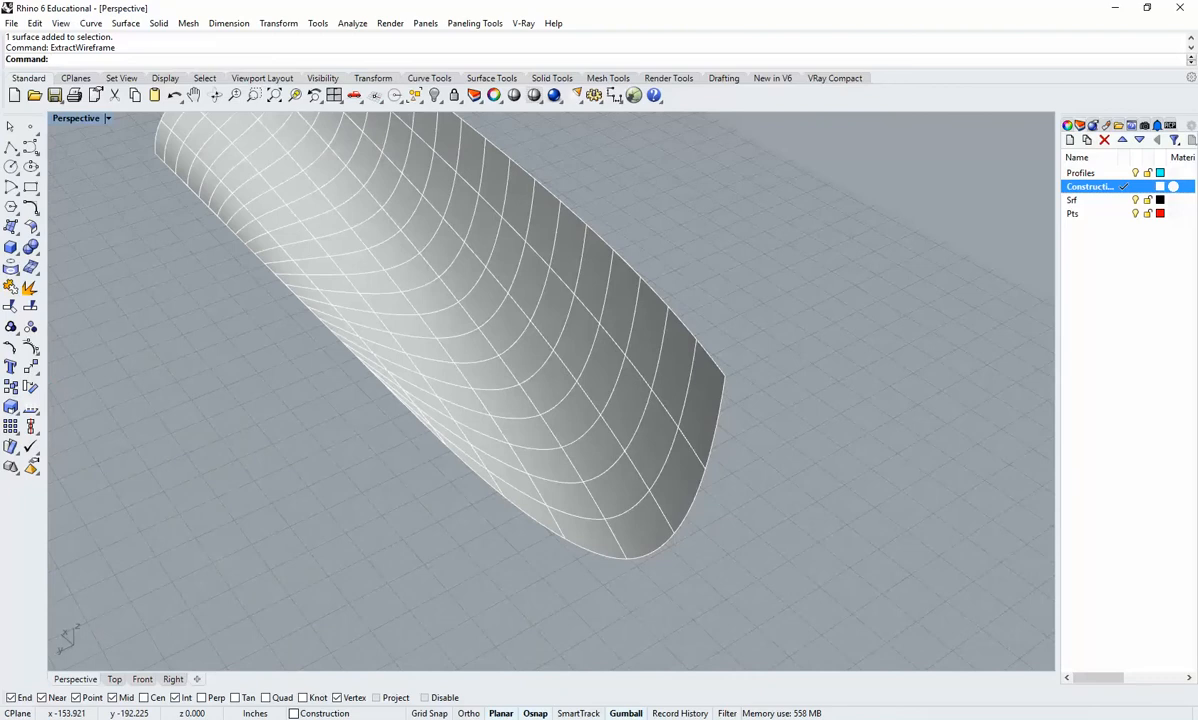
Examine the short paths (geodesic) example in the Part 4_Basic Paneling file, especially how its red curves meet the half hull's end edge.
{"action": "left_click_drag", "start_coordinate": [1197, 75], "coordinate": [463, 35]}
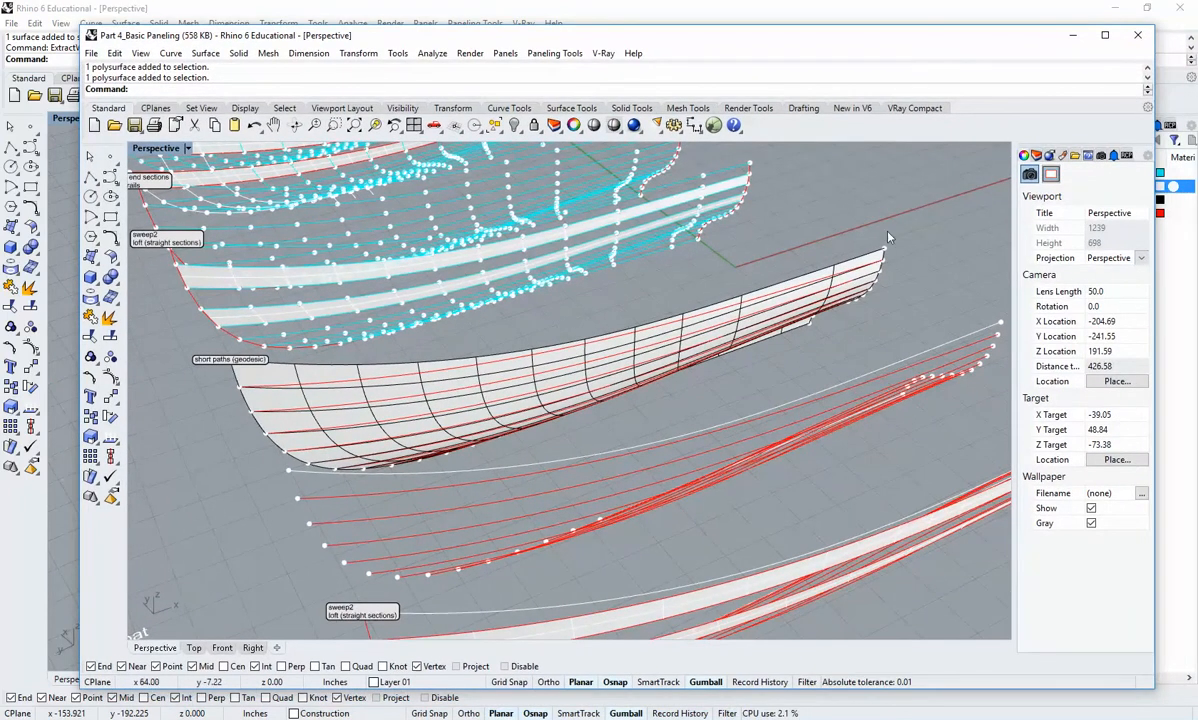
{"action": "key", "text": "ctrl+w"}
{"action": "left_click_drag", "start_coordinate": [886, 294], "coordinate": [842, 238]}
{"action": "right_click_drag", "start_coordinate": [826, 374], "coordinate": [762, 356]}
{"action": "scroll", "coordinate": [762, 356], "scroll_direction": "down", "scroll_amount": 4}
{"action": "scroll", "coordinate": [808, 305], "scroll_direction": "down", "scroll_amount": 2}
{"action": "right_click_drag", "start_coordinate": [767, 408], "coordinate": [775, 391]}
{"action": "scroll", "coordinate": [776, 387], "scroll_direction": "down", "scroll_amount": 4}
{"action": "right_click_drag", "start_coordinate": [776, 276], "coordinate": [811, 195]}
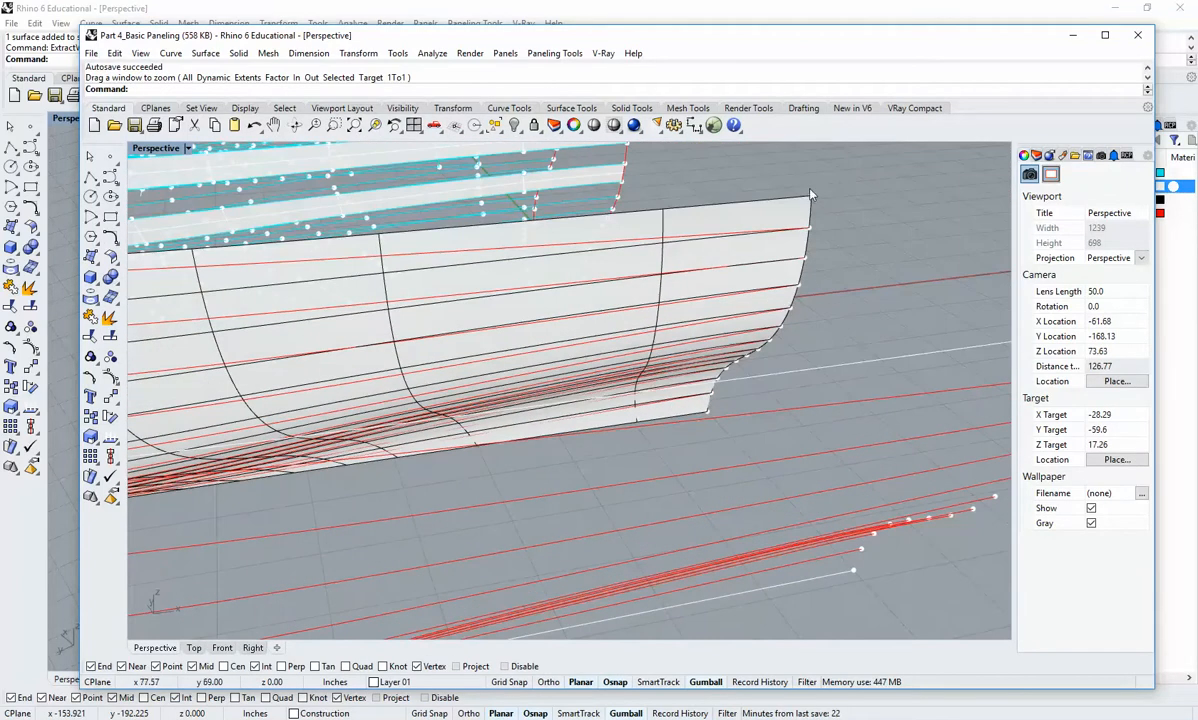
{"action": "scroll", "coordinate": [815, 263], "scroll_direction": "down", "scroll_amount": 2}
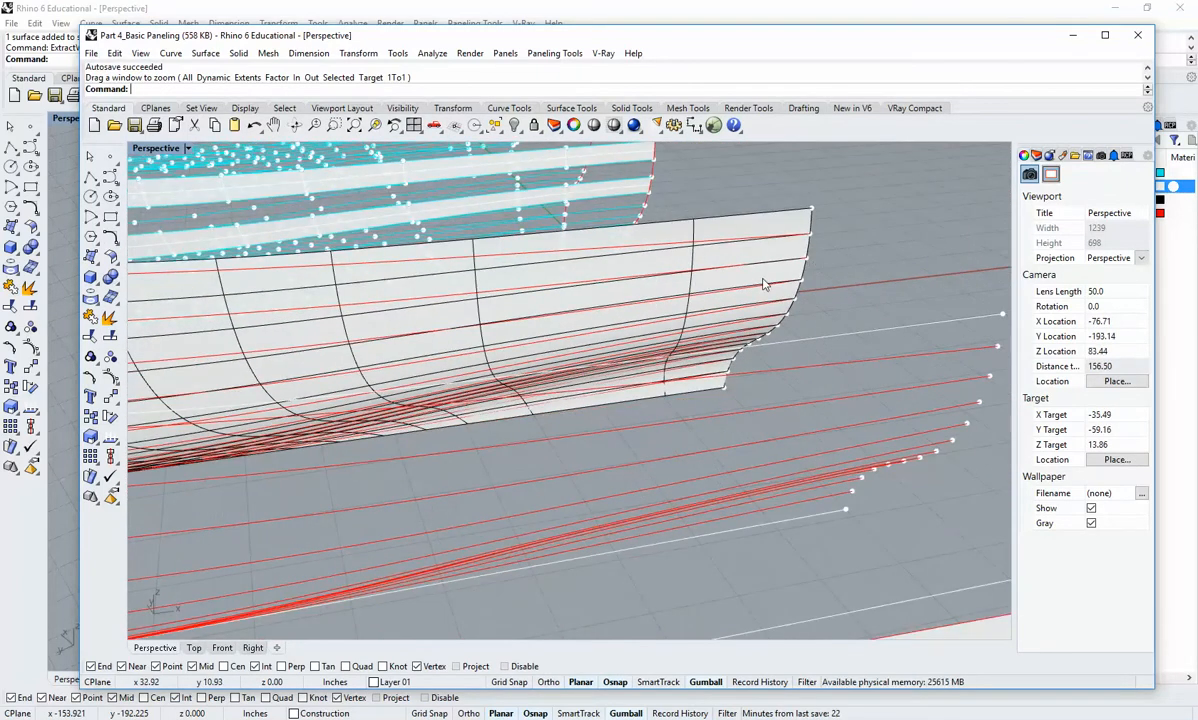
{"action": "right_click_drag", "start_coordinate": [763, 285], "coordinate": [850, 267], "text": "shift"}
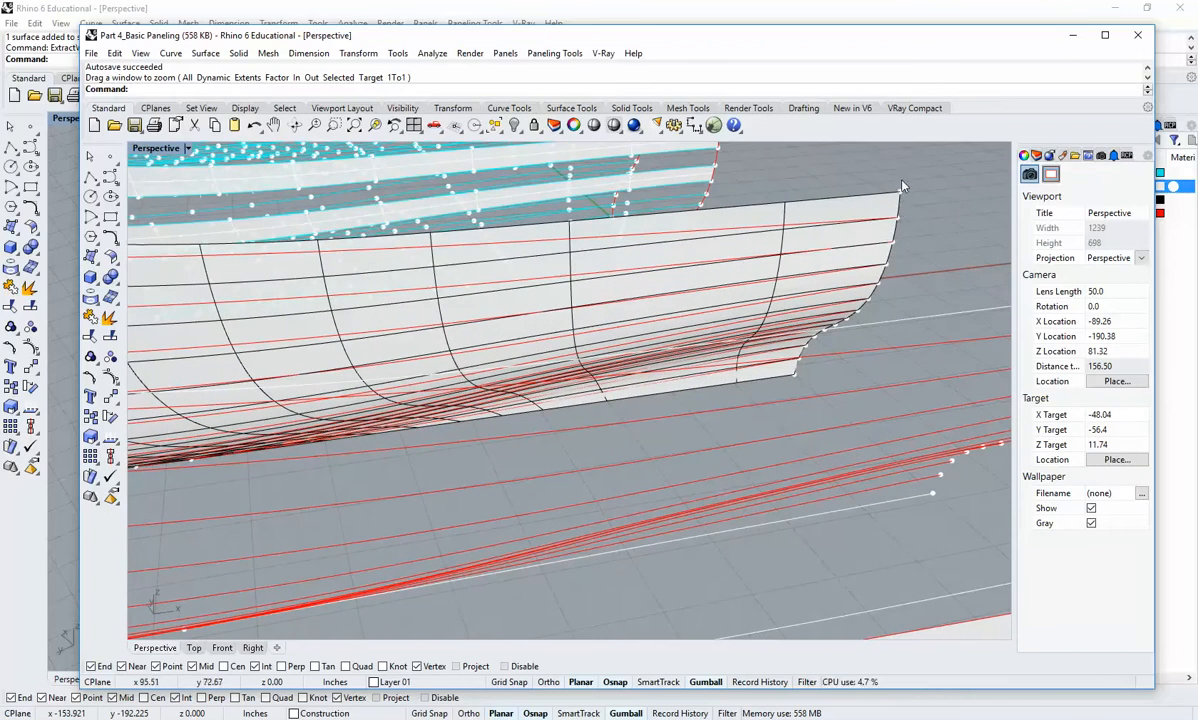
{"action": "scroll", "coordinate": [838, 222], "scroll_direction": "down", "scroll_amount": 2}
{"action": "right_click_drag", "start_coordinate": [421, 263], "coordinate": [476, 400]}
{"action": "scroll", "coordinate": [476, 400], "scroll_direction": "down", "scroll_amount": 6}
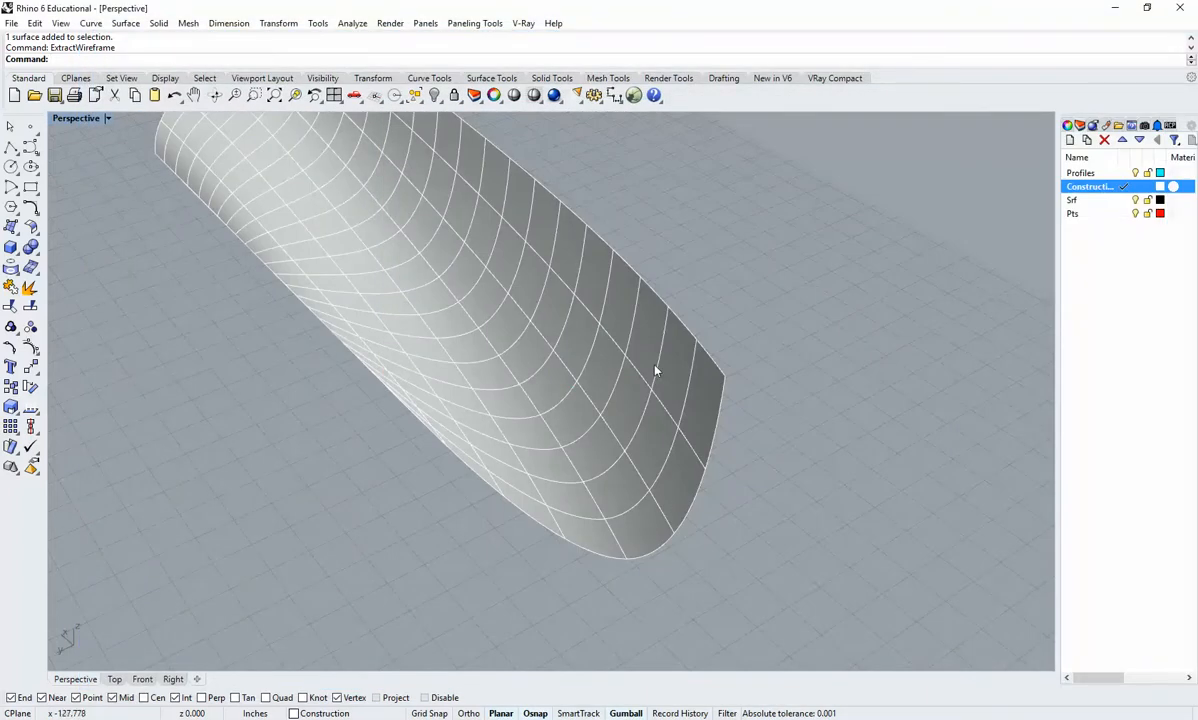
Place points on the Pts layer where the wireframe curves meet the hull surface's rounded bow edge, starting from its upper corner.
{"action": "left_click", "coordinate": [31, 127]}
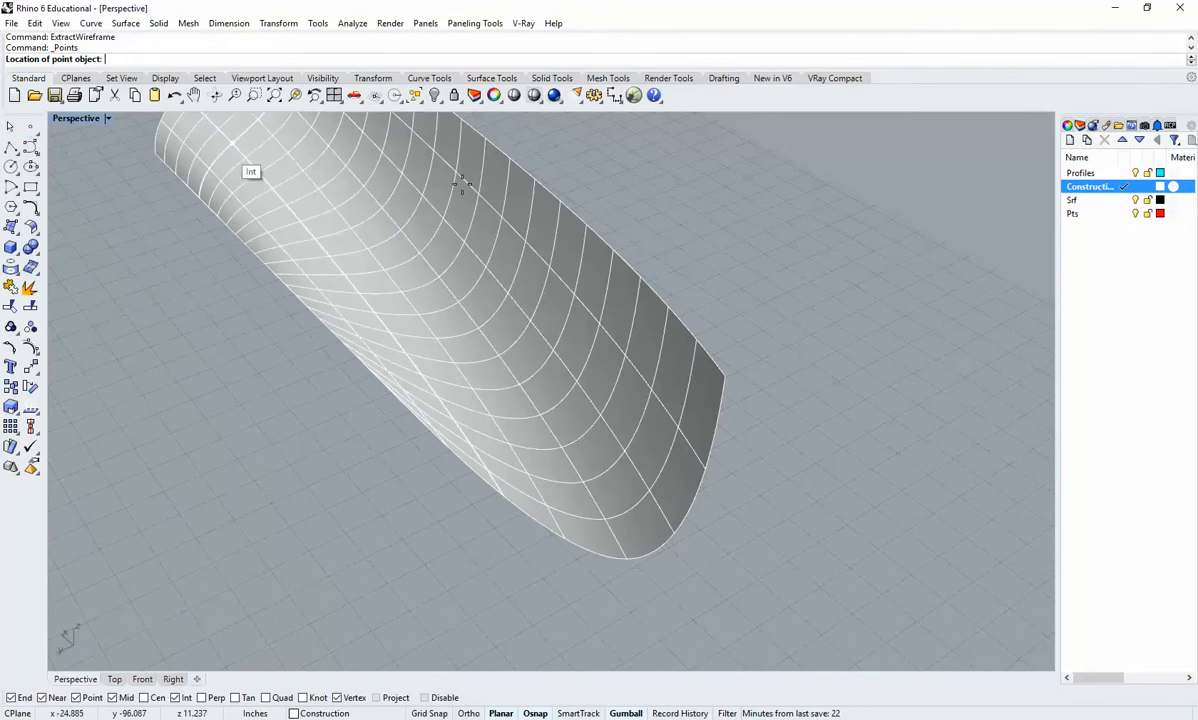
{"action": "left_click", "coordinate": [1118, 213]}
{"action": "scroll", "coordinate": [584, 210], "scroll_direction": "up", "scroll_amount": 2}
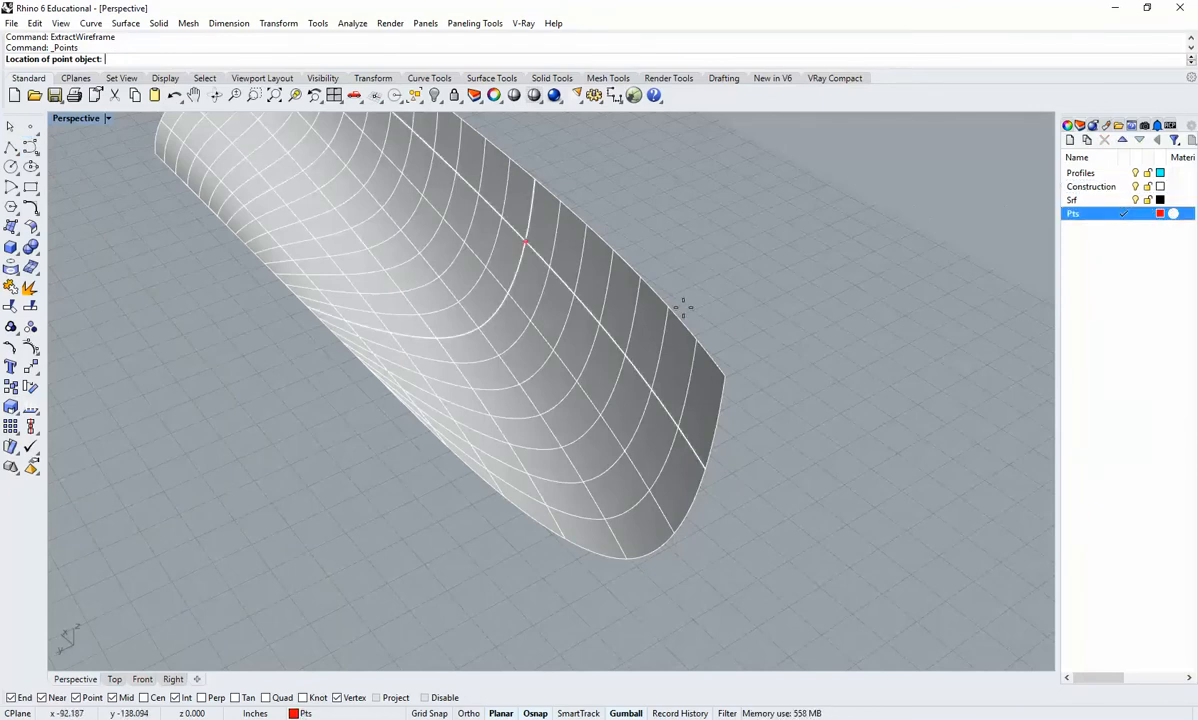
{"action": "left_click", "coordinate": [728, 375]}
{"action": "scroll", "coordinate": [718, 442], "scroll_direction": "up", "scroll_amount": 2}
{"action": "left_click", "coordinate": [687, 452]}
{"action": "right_click_drag", "start_coordinate": [698, 510], "coordinate": [832, 404], "text": "shift"}
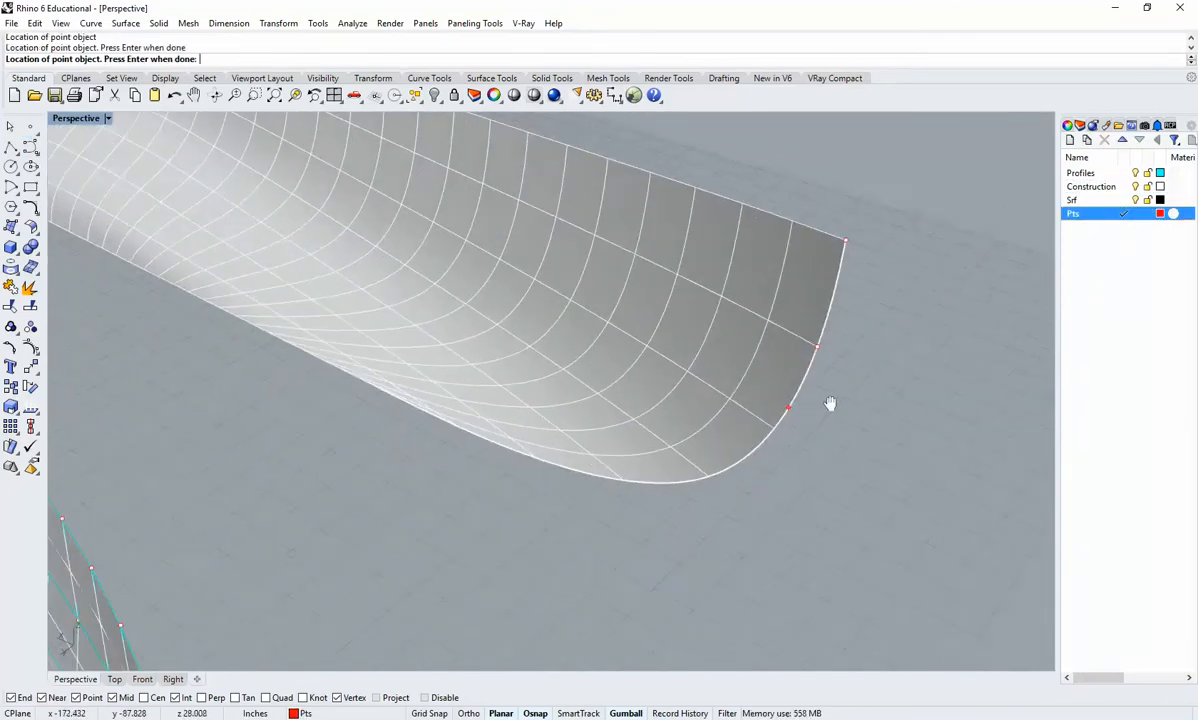
{"action": "scroll", "coordinate": [830, 392], "scroll_direction": "up", "scroll_amount": 3}
{"action": "left_click", "coordinate": [768, 431]}
{"action": "left_click", "coordinate": [691, 487]}
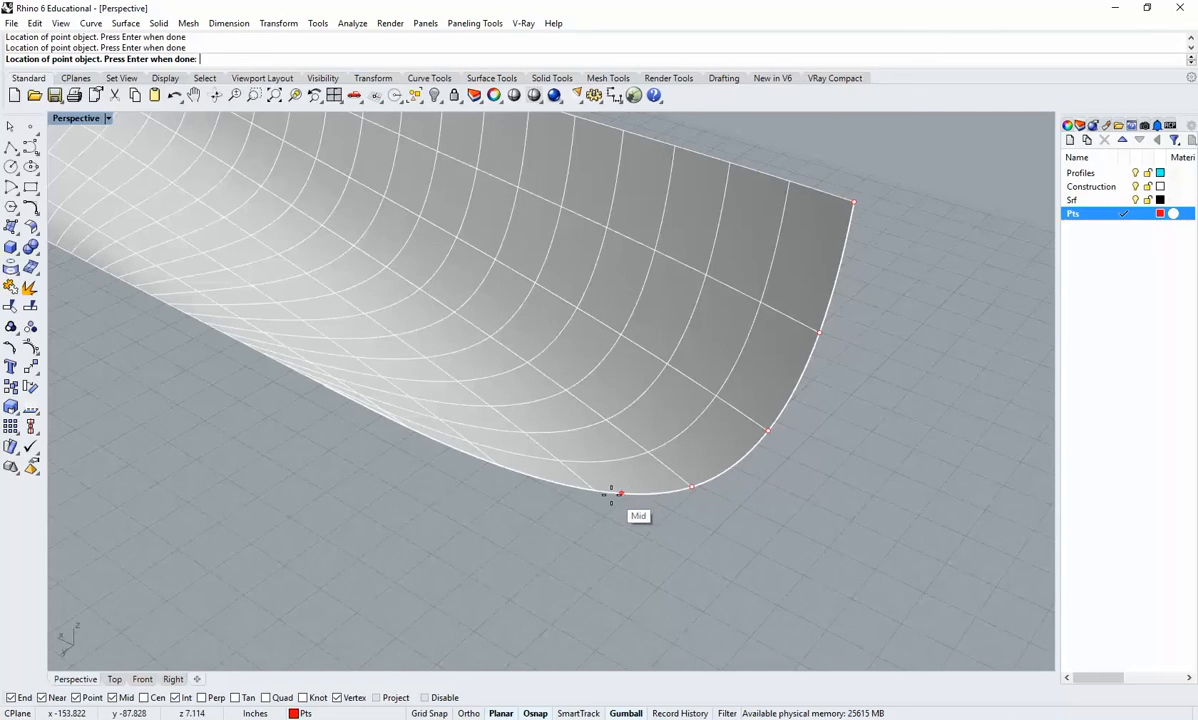
{"action": "left_click", "coordinate": [595, 490]}
{"action": "key", "text": "Return"}
Place points down the hull's opposite end edge, at both corners and every intersection with the lengthwise wireframe curves.
{"action": "right_click_drag", "start_coordinate": [494, 498], "coordinate": [643, 390]}
{"action": "scroll", "coordinate": [340, 350], "scroll_direction": "up", "scroll_amount": 3}
{"action": "key", "text": "Return"}
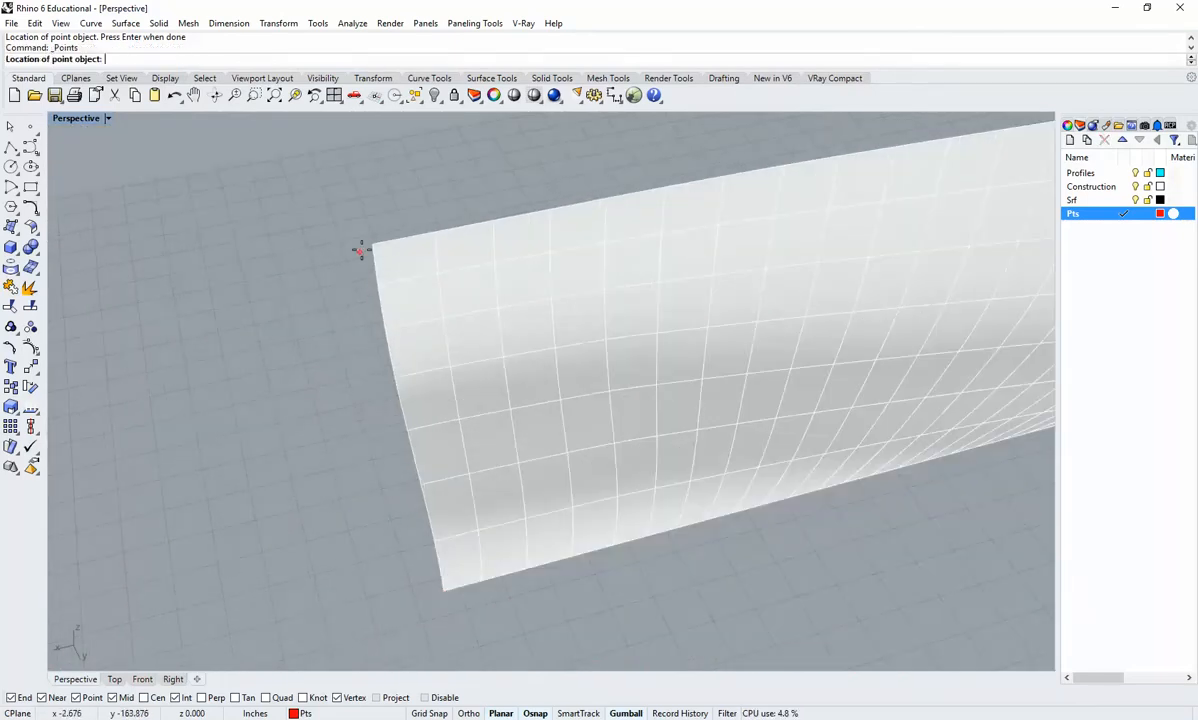
{"action": "left_click", "coordinate": [370, 243]}
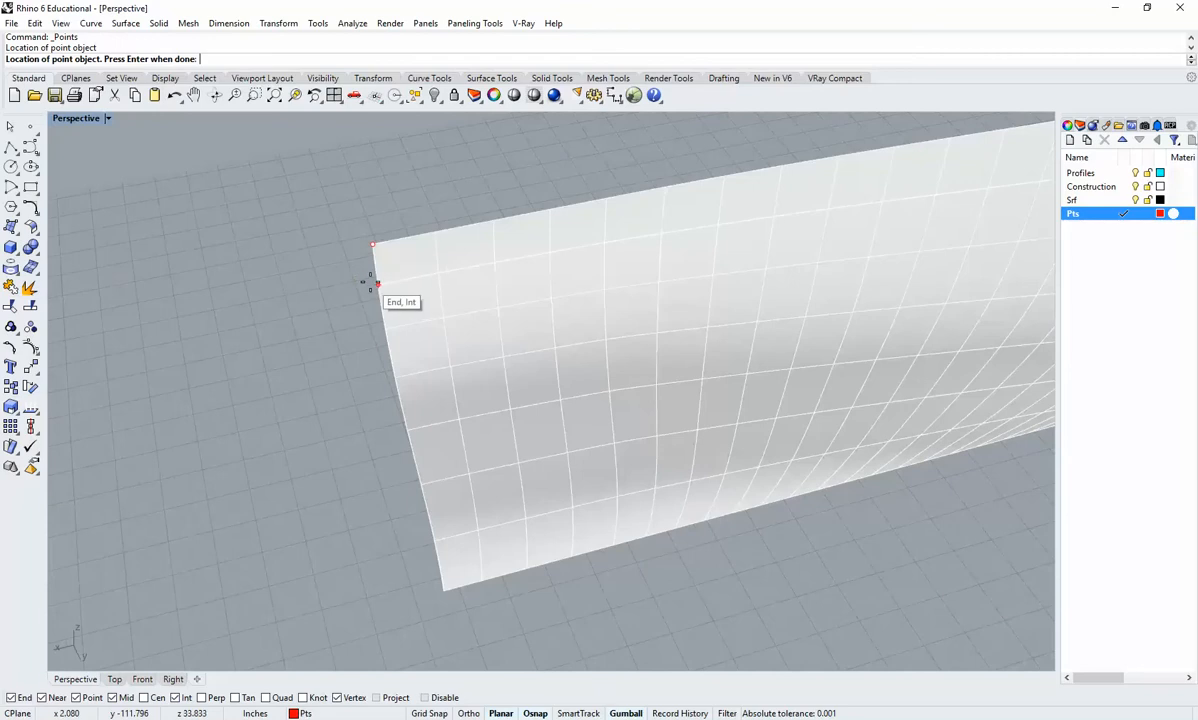
{"action": "left_click", "coordinate": [376, 284]}
{"action": "left_click", "coordinate": [380, 329]}
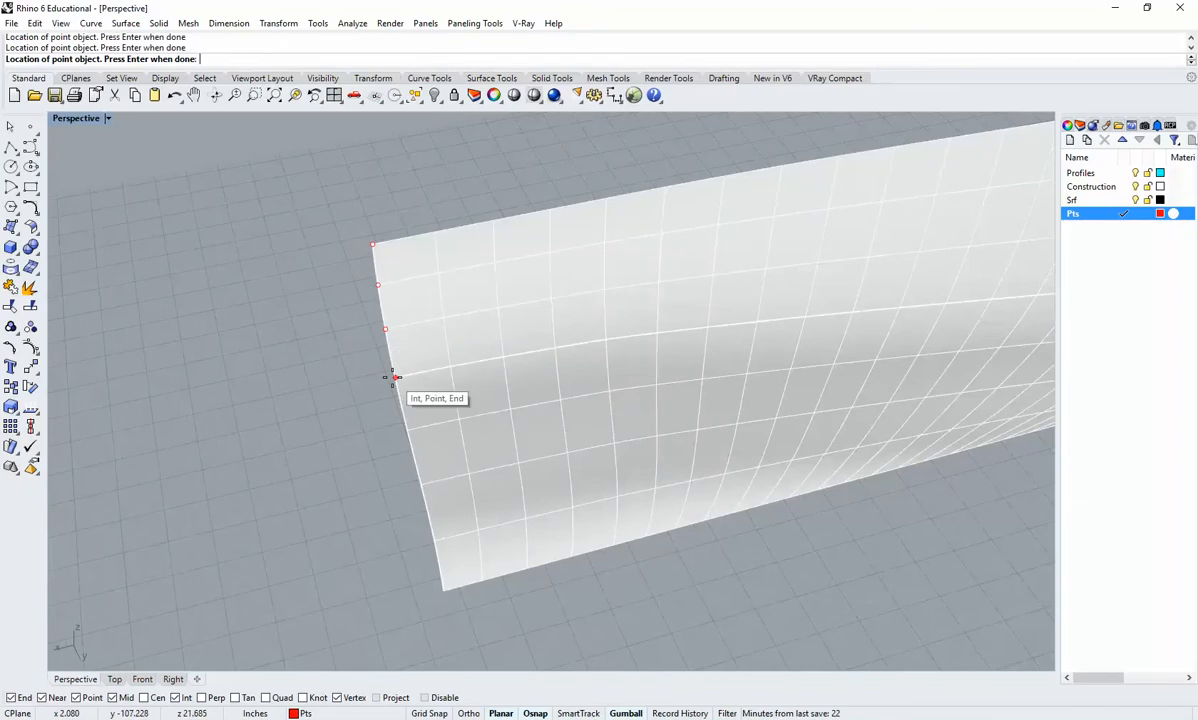
{"action": "left_click", "coordinate": [393, 377]}
{"action": "right_click_drag", "start_coordinate": [436, 474], "coordinate": [463, 386], "text": "shift"}
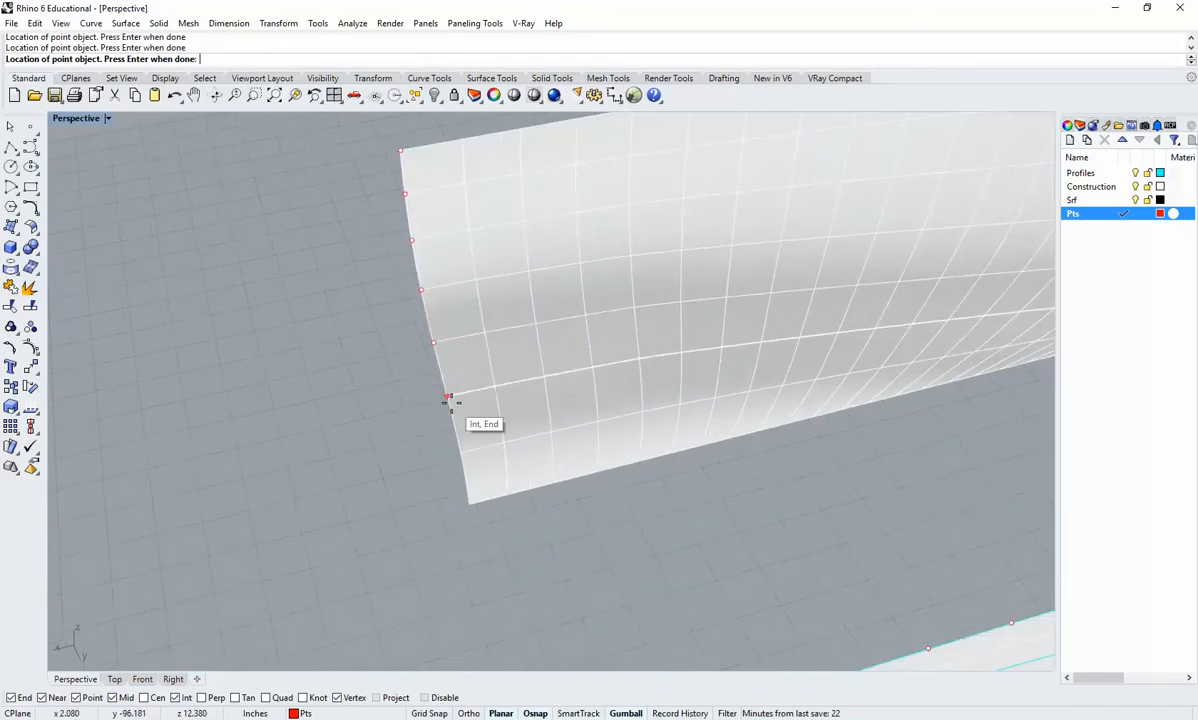
{"action": "left_click", "coordinate": [450, 399]}
{"action": "left_click", "coordinate": [463, 455]}
{"action": "left_click", "coordinate": [470, 503]}
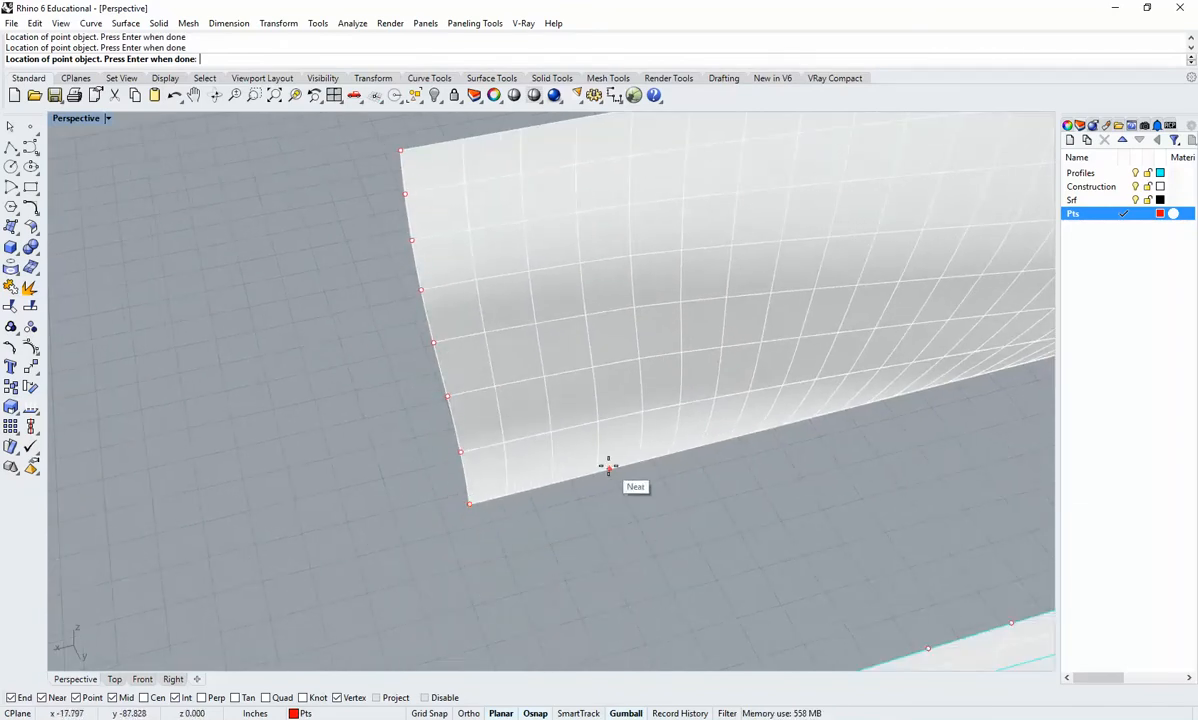
{"action": "key", "text": "Return"}
Add more points along the hull's lower edge behind the bow, where the lengthwise wireframe curves run into it.
{"action": "scroll", "coordinate": [610, 462], "scroll_direction": "down", "scroll_amount": 5}
{"action": "right_click_drag", "start_coordinate": [950, 389], "coordinate": [884, 272], "text": "shift"}
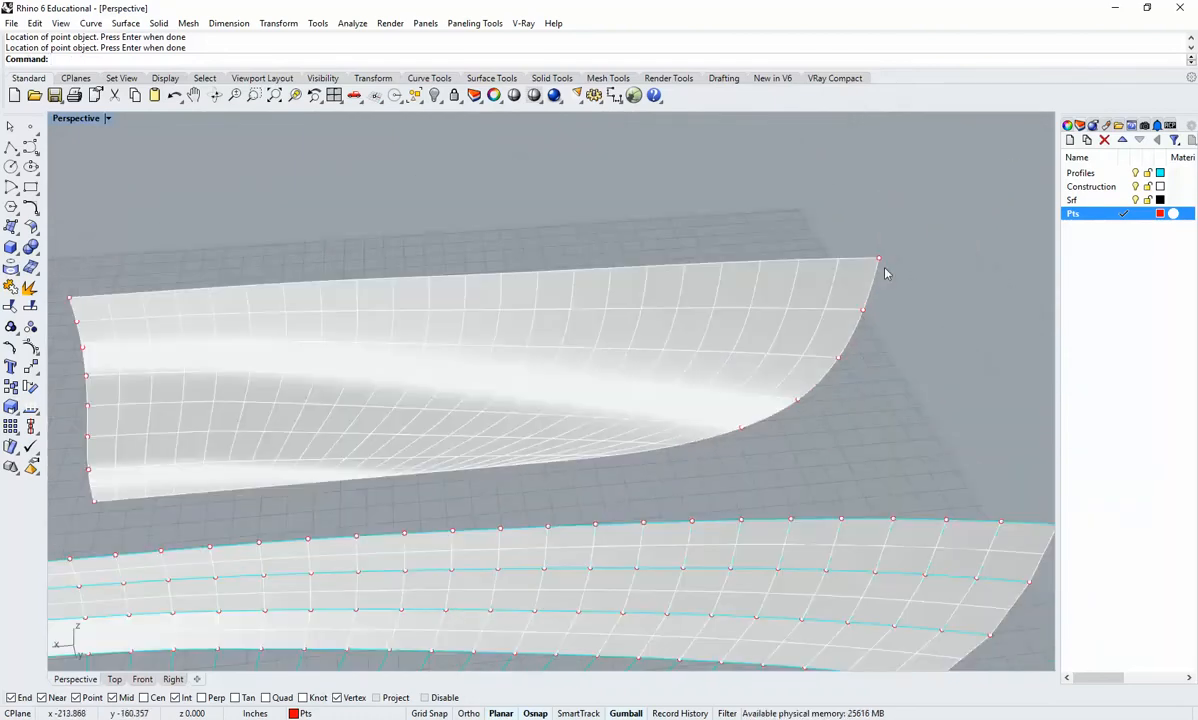
{"action": "right_click", "coordinate": [750, 443]}
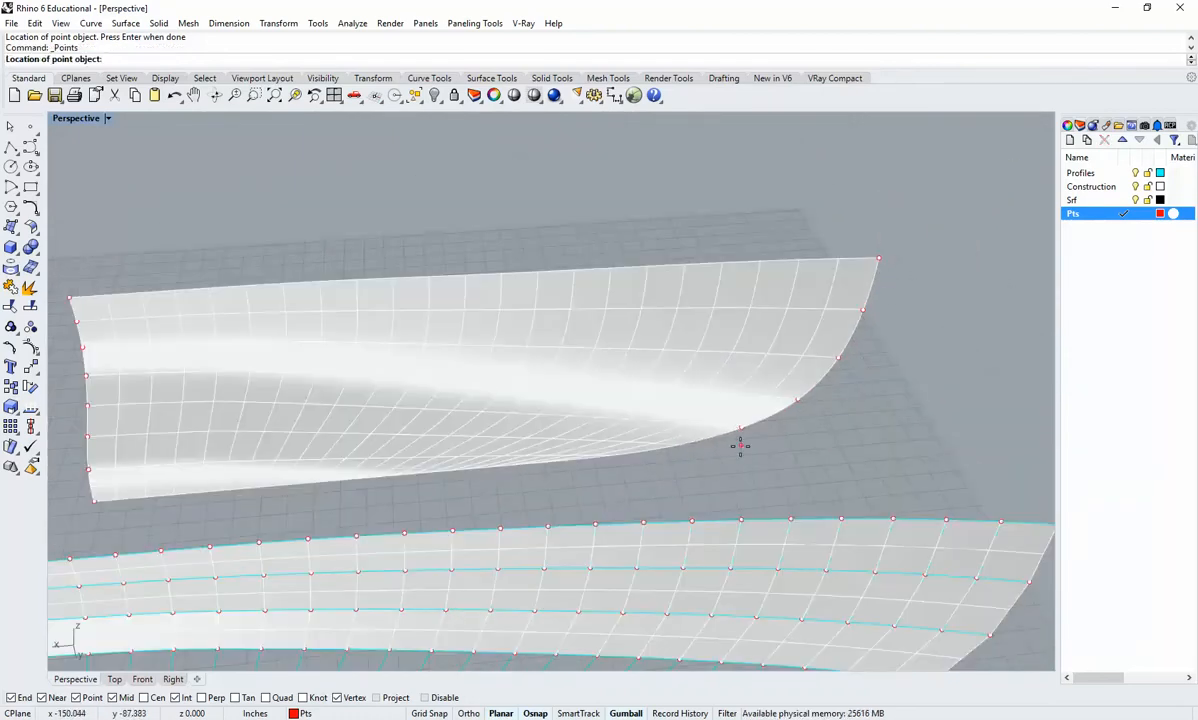
{"action": "left_click", "coordinate": [678, 445]}
{"action": "right_click_drag", "start_coordinate": [688, 455], "coordinate": [712, 427], "text": "shift"}
{"action": "scroll", "coordinate": [695, 408], "scroll_direction": "up", "scroll_amount": 5}
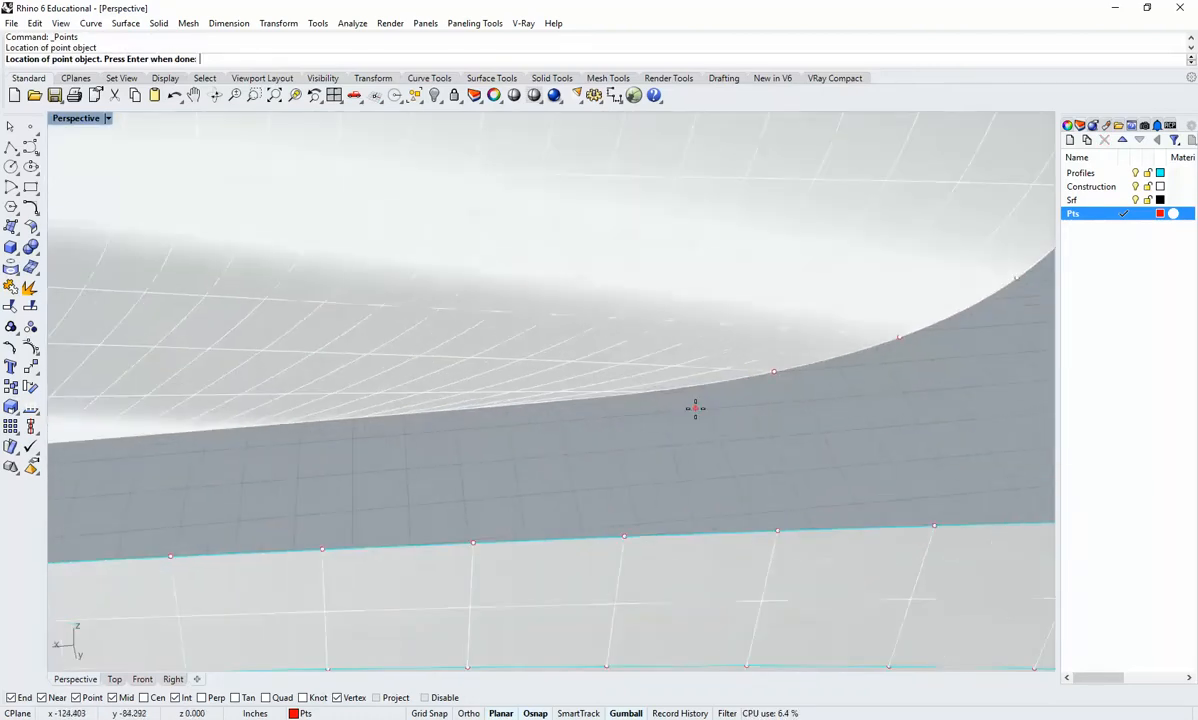
{"action": "left_click", "coordinate": [648, 396]}
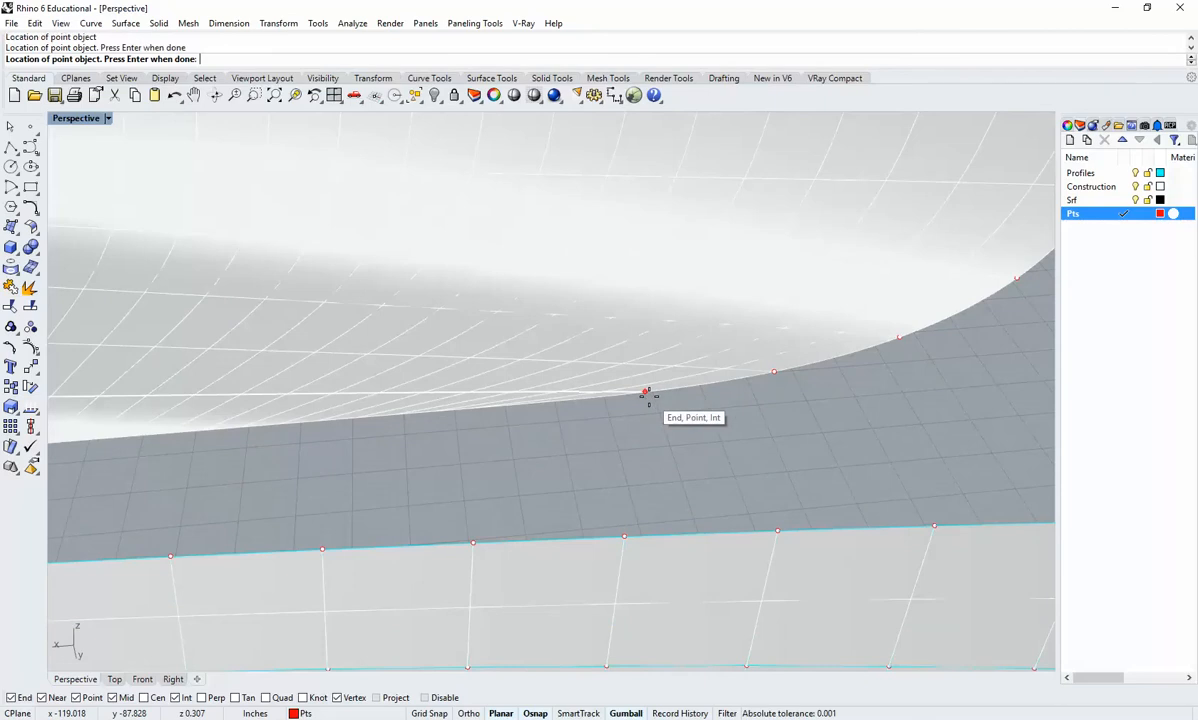
{"action": "scroll", "coordinate": [473, 409], "scroll_direction": "down", "scroll_amount": 7}
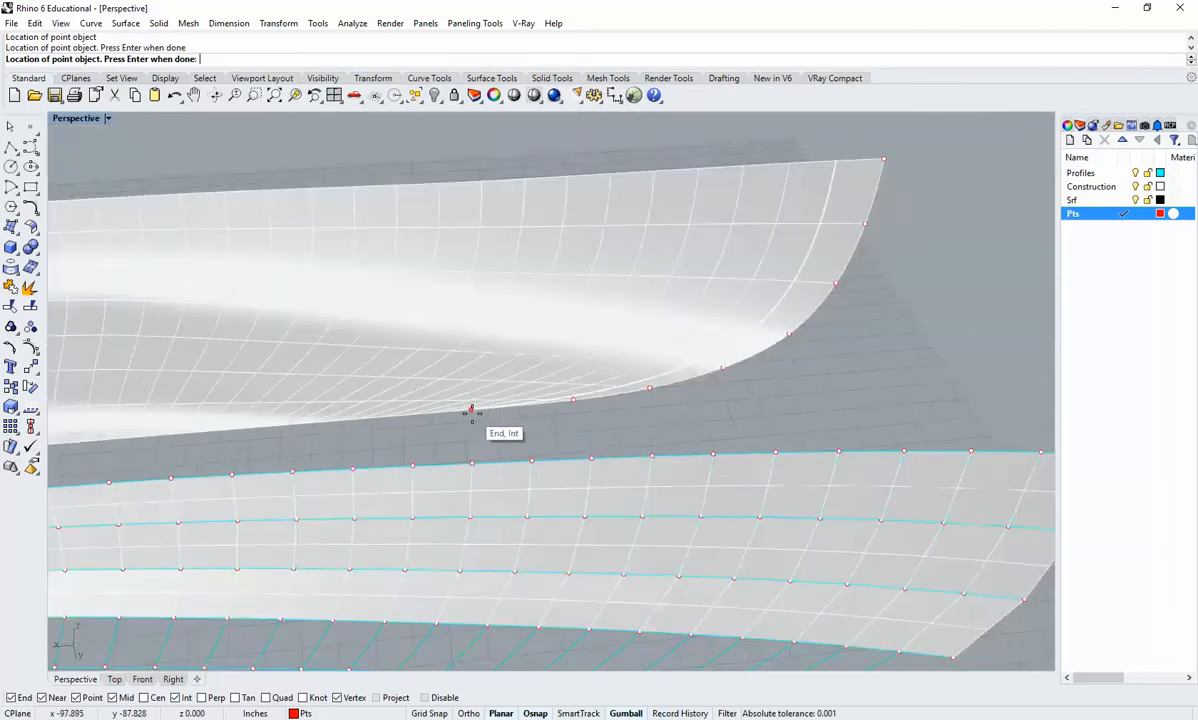
{"action": "right_click_drag", "start_coordinate": [473, 409], "coordinate": [671, 352], "text": "shift"}
{"action": "right_click_drag", "start_coordinate": [775, 351], "coordinate": [532, 295]}
{"action": "scroll", "coordinate": [564, 327], "scroll_direction": "up", "scroll_amount": 4}
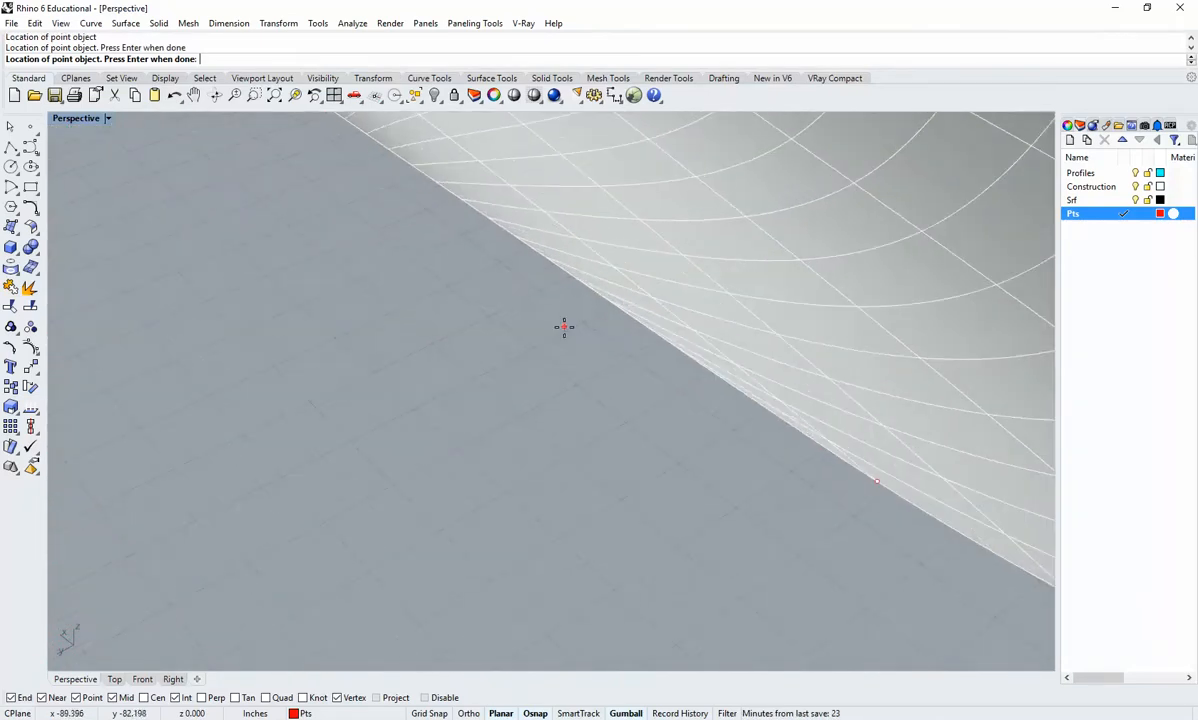
{"action": "mouse_move", "coordinate": [677, 389]}
{"action": "right_mouse_down"}
{"action": "mouse_move", "coordinate": [677, 350]}
{"action": "mouse_move", "coordinate": [677, 400]}
{"action": "right_mouse_up"}
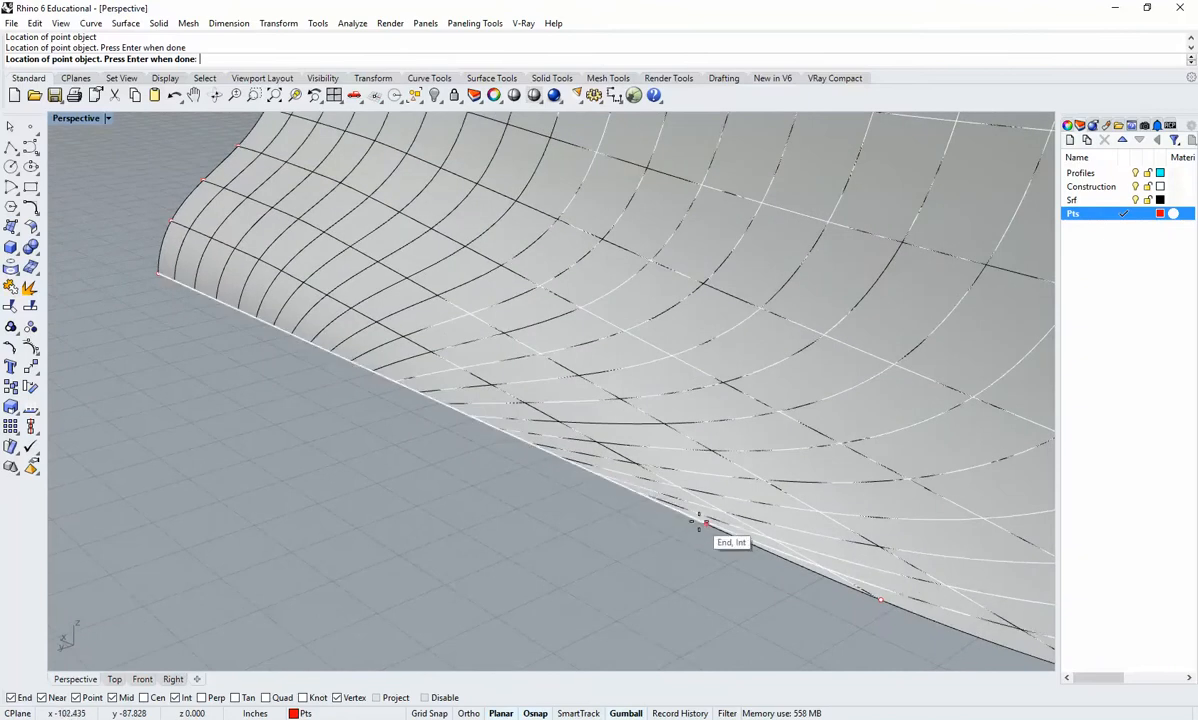
{"action": "left_click", "coordinate": [702, 524]}
{"action": "right_click", "coordinate": [568, 510]}
{"action": "scroll", "coordinate": [568, 510], "scroll_direction": "down", "scroll_amount": 3}
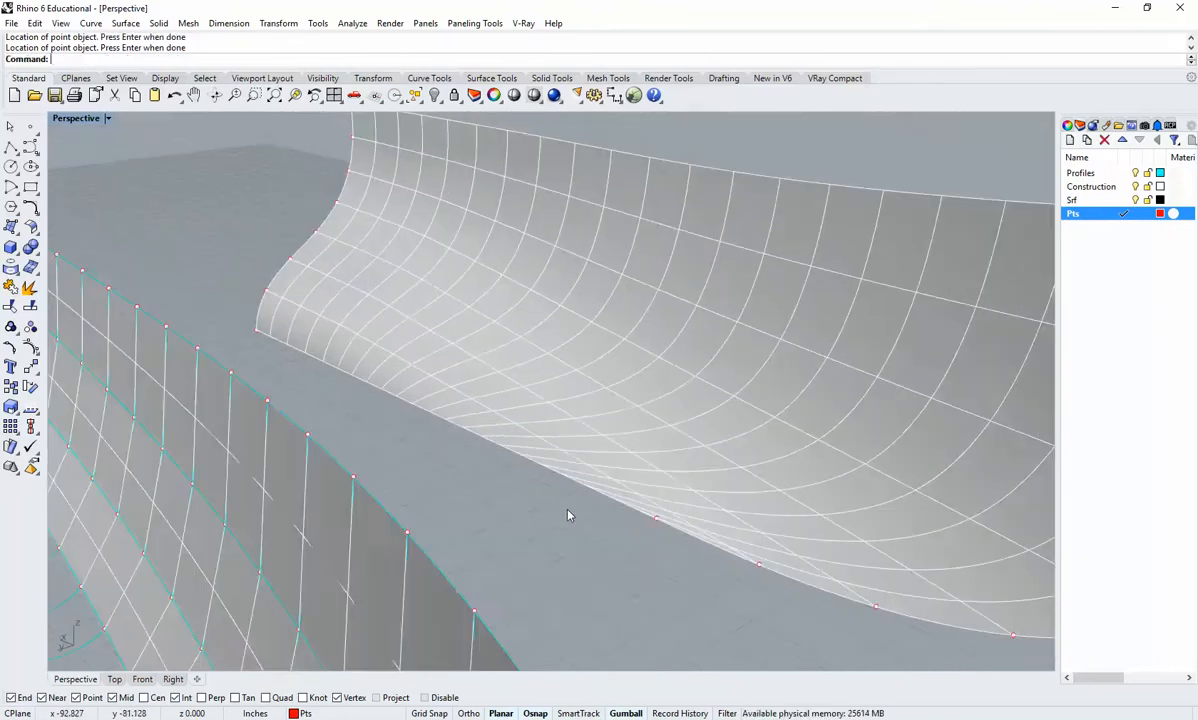
{"action": "right_click_drag", "start_coordinate": [619, 501], "coordinate": [619, 530]}
{"action": "scroll", "coordinate": [619, 530], "scroll_direction": "down", "scroll_amount": 2}
{"action": "right_click_drag", "start_coordinate": [715, 503], "coordinate": [851, 346]}
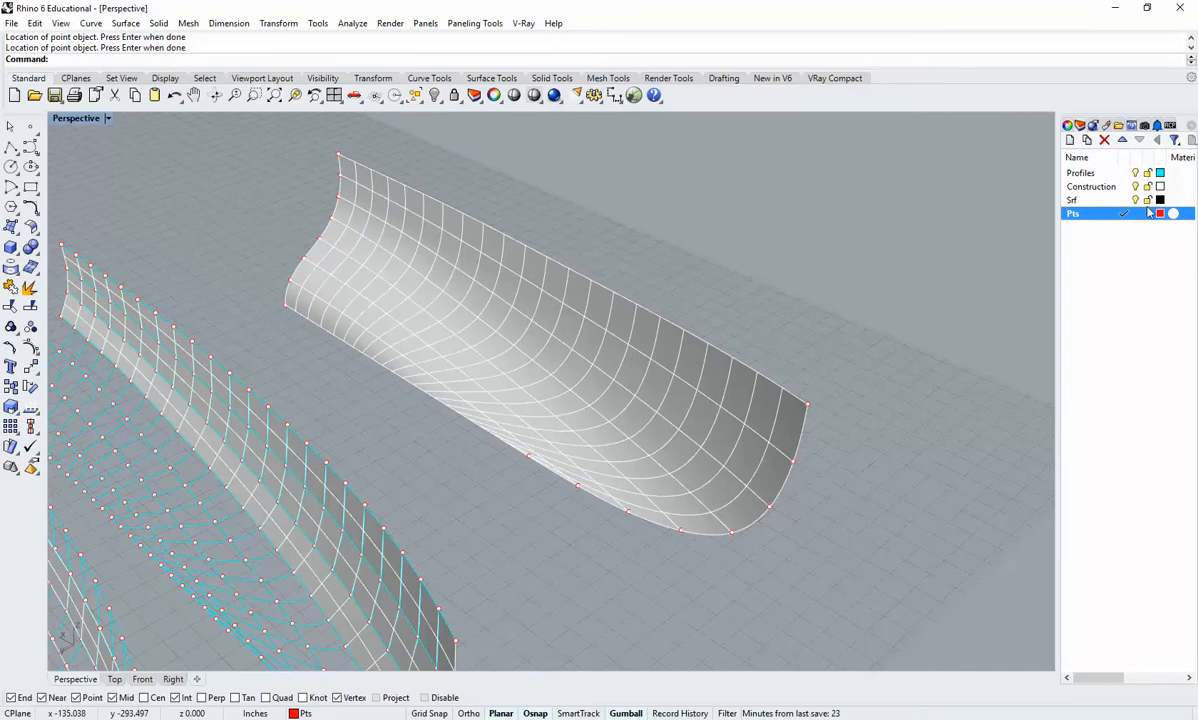
{"action": "scroll", "coordinate": [765, 435], "scroll_direction": "up", "scroll_amount": 2}
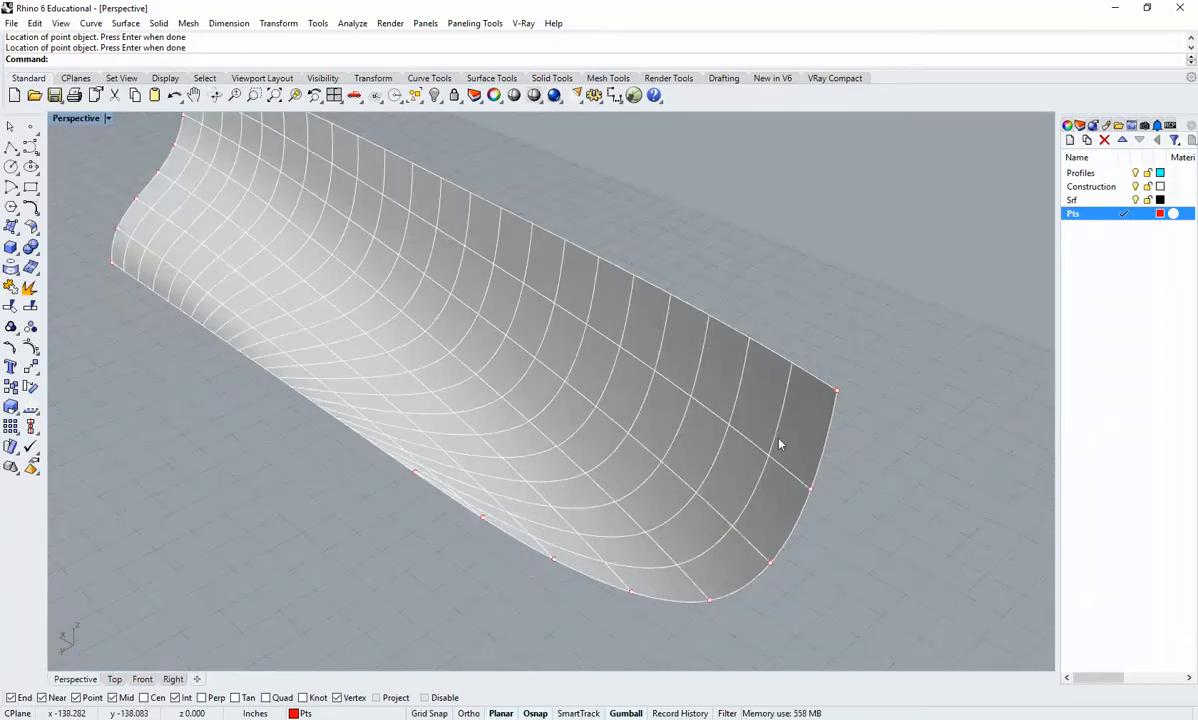
{"action": "left_click", "coordinate": [780, 444]}
{"action": "key", "text": "Escape"}
{"action": "scroll", "coordinate": [782, 436], "scroll_direction": "down", "scroll_amount": 2}
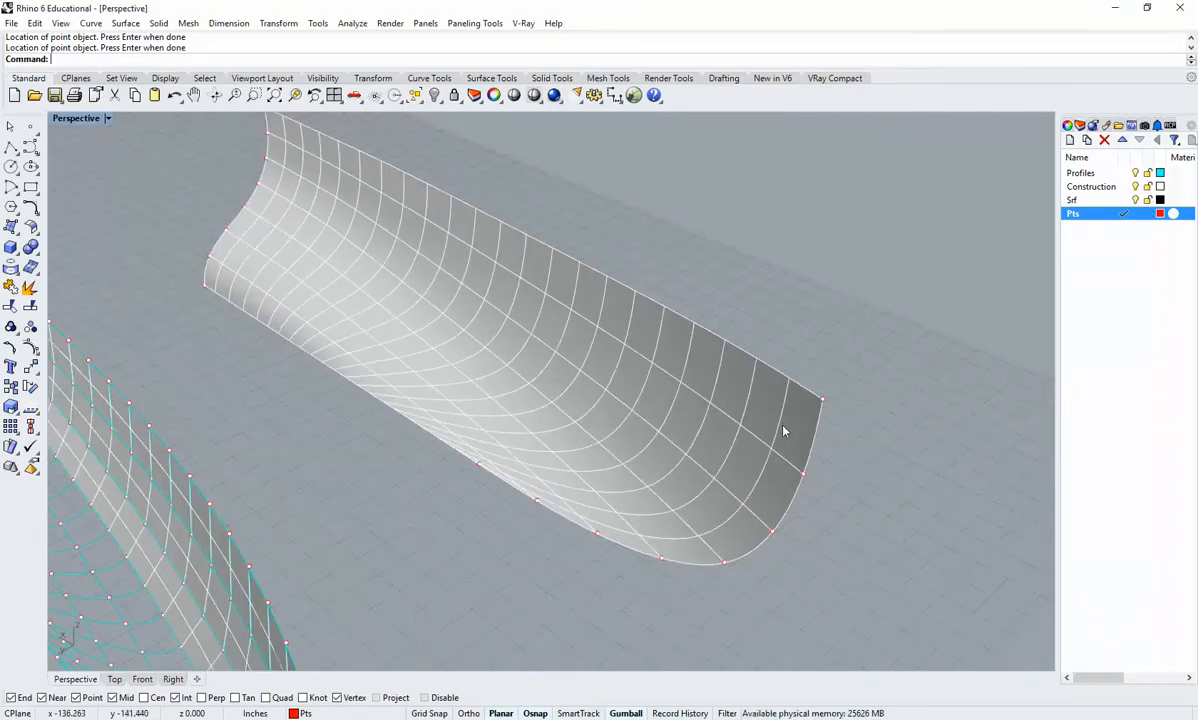
Lock the Srf and Pts layers and make Profiles the current layer.
{"action": "left_click", "coordinate": [1147, 201]}
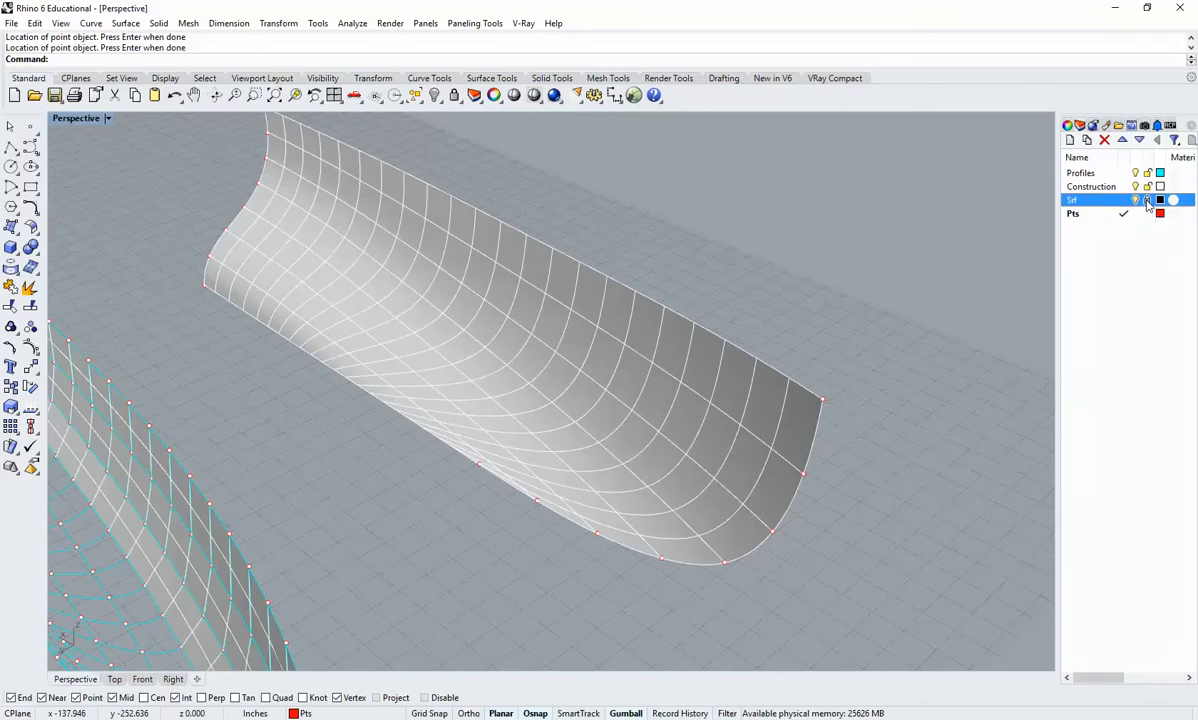
{"action": "left_click", "coordinate": [1123, 175]}
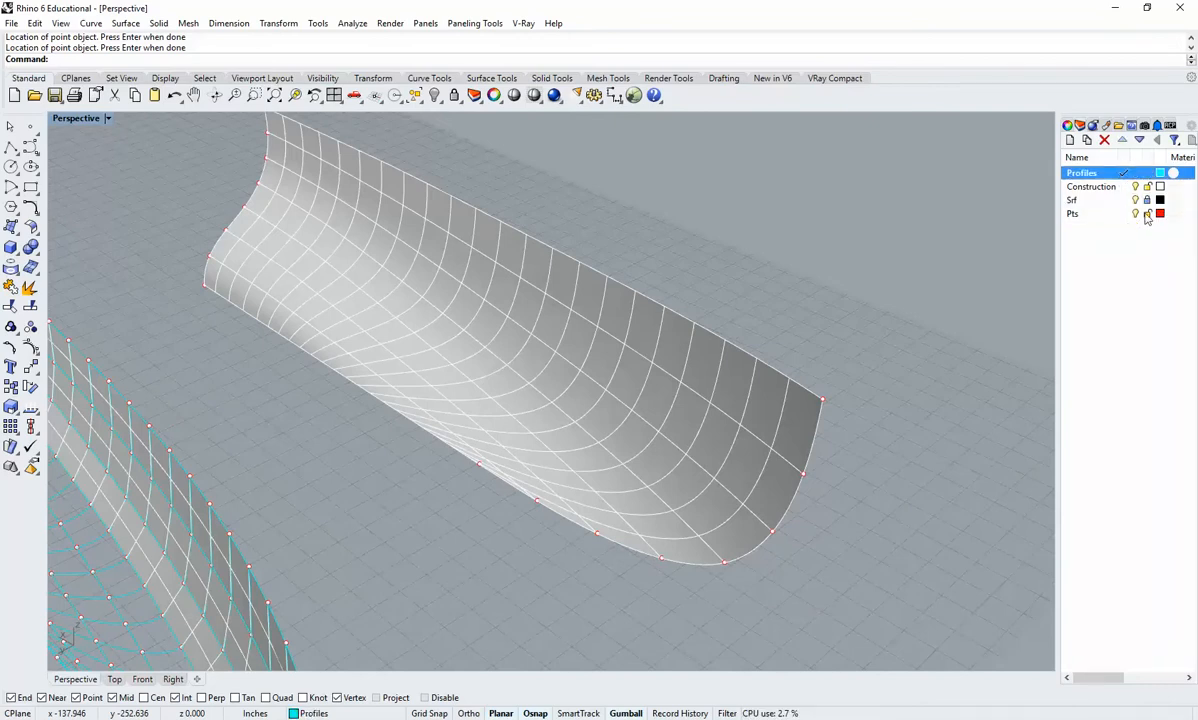
{"action": "left_click", "coordinate": [1147, 214]}
Select all extracted wireframe curves on the hull surface that has the new edge points and delete them.
{"action": "right_click_drag", "start_coordinate": [852, 354], "coordinate": [551, 298]}
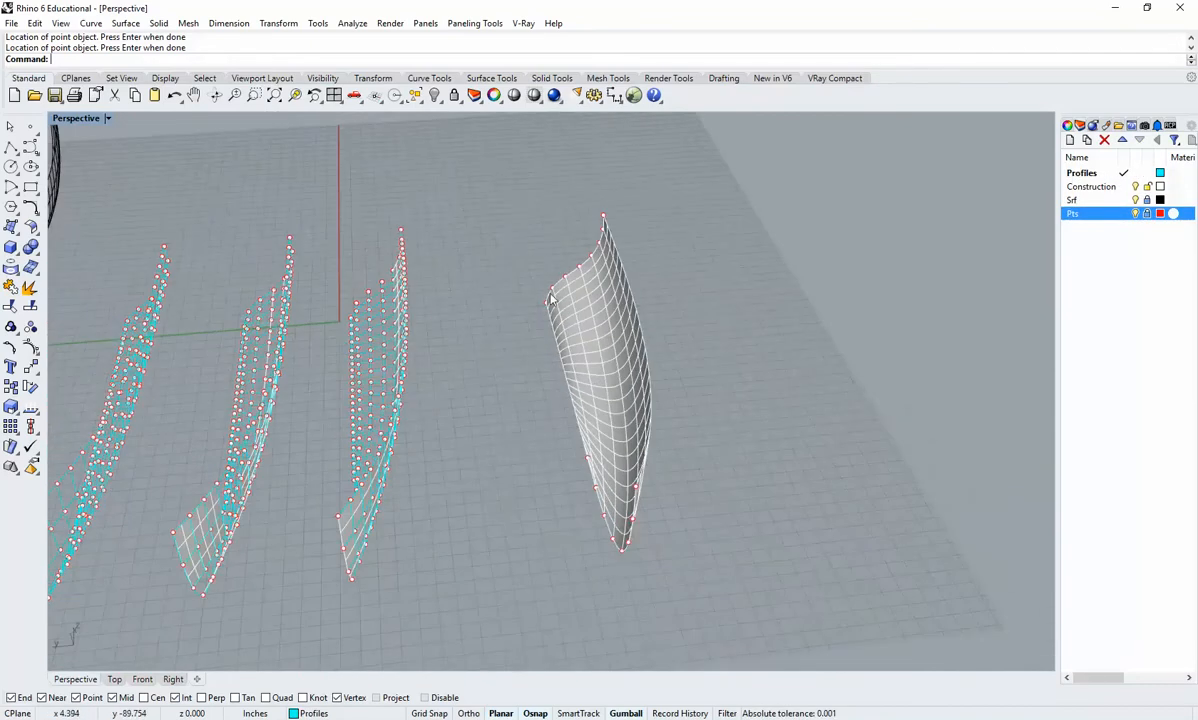
{"action": "left_click_drag", "start_coordinate": [709, 342], "coordinate": [709, 345]}
{"action": "right_click_drag", "start_coordinate": [677, 559], "coordinate": [717, 473]}
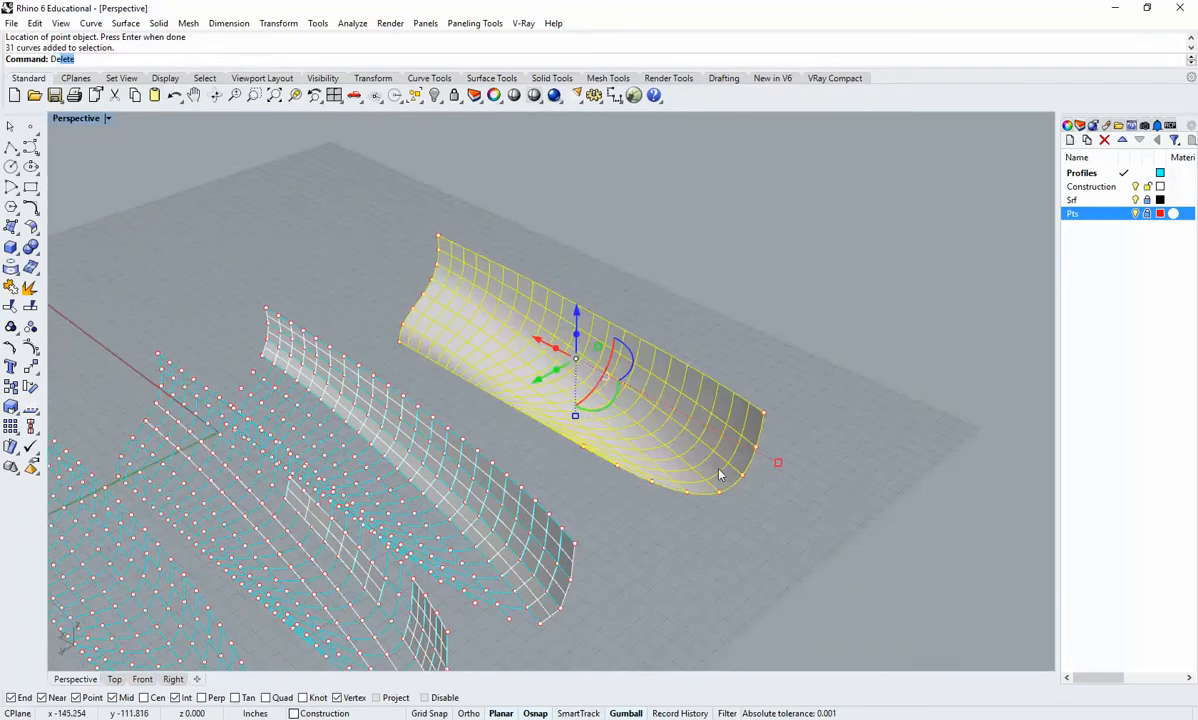
{"action": "key", "text": "Delete"}
Unlock the Srf and Pts layers and make Construction the current layer.
{"action": "scroll", "coordinate": [719, 474], "scroll_direction": "up", "scroll_amount": 5}
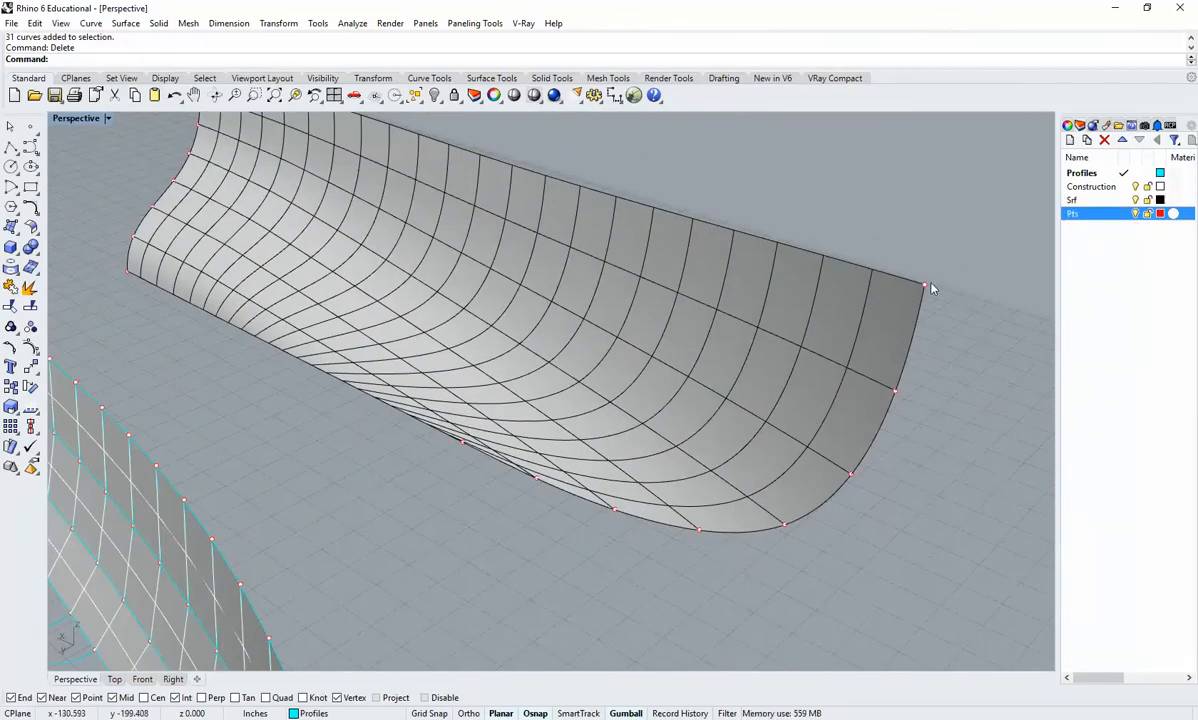
{"action": "right_click_drag", "start_coordinate": [897, 316], "coordinate": [897, 387]}
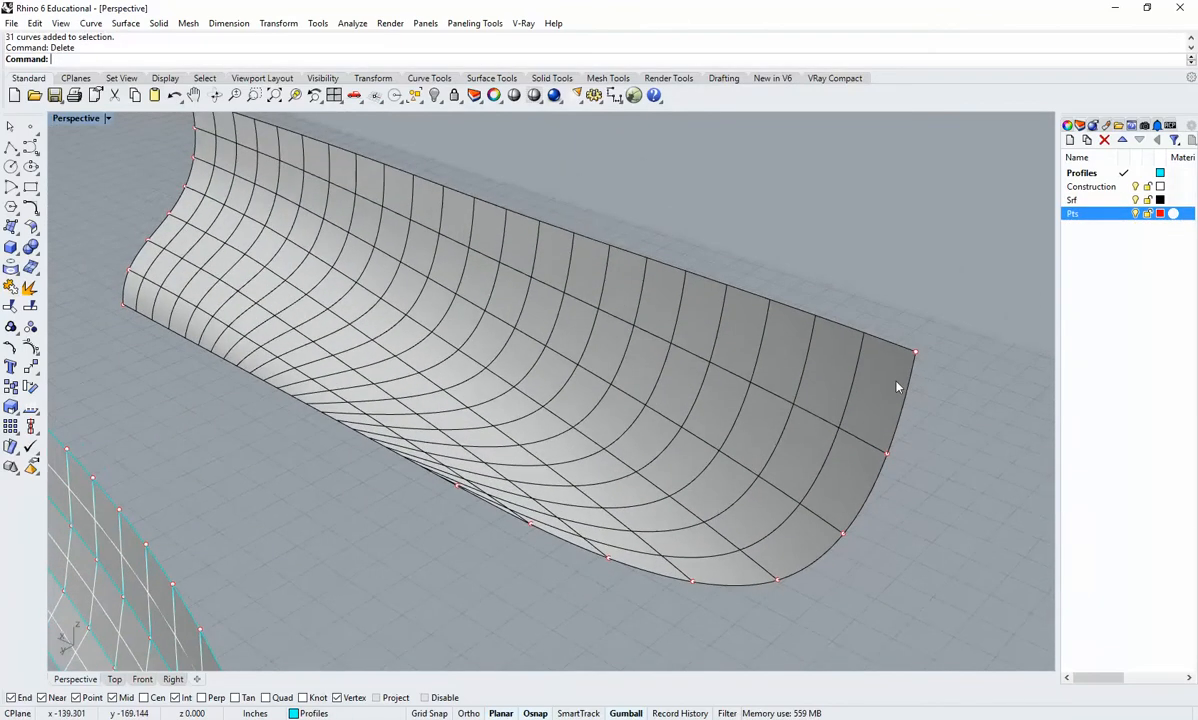
{"action": "double_click", "coordinate": [1107, 188]}
Create a ShortPath curve on the hull surface between the two corner points of its upper edge.
{"action": "right_click_drag", "start_coordinate": [978, 313], "coordinate": [1040, 227]}
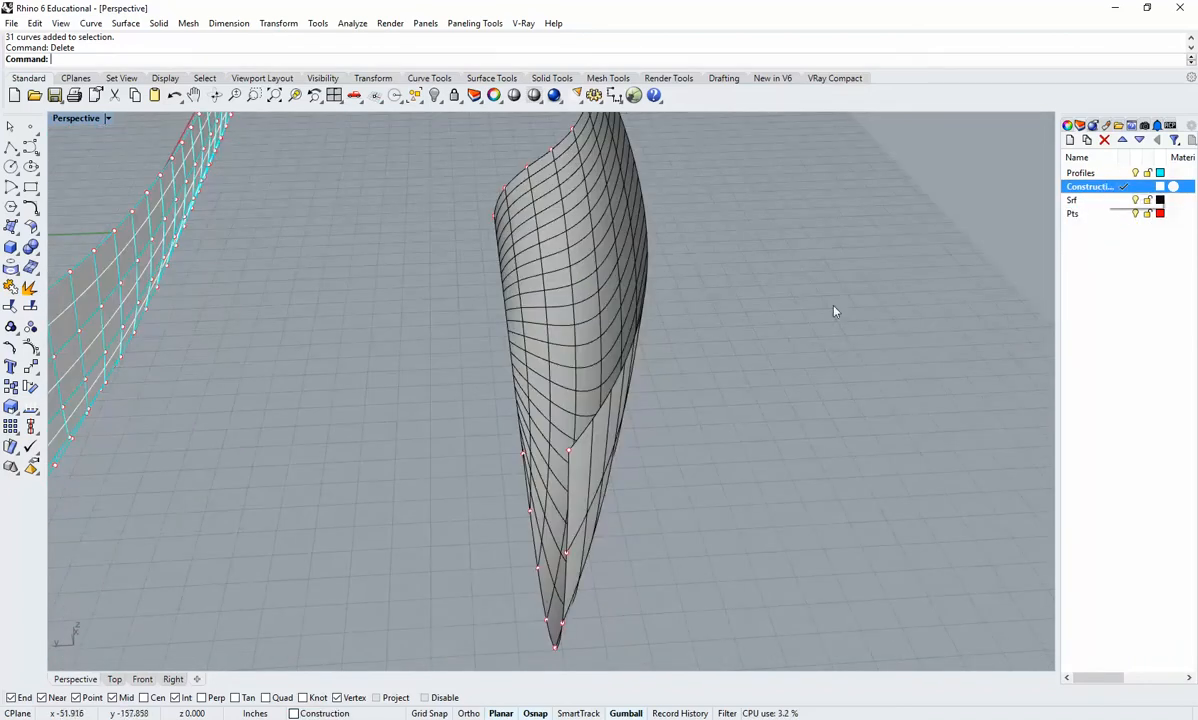
{"action": "right_click_drag", "start_coordinate": [835, 311], "coordinate": [698, 408]}
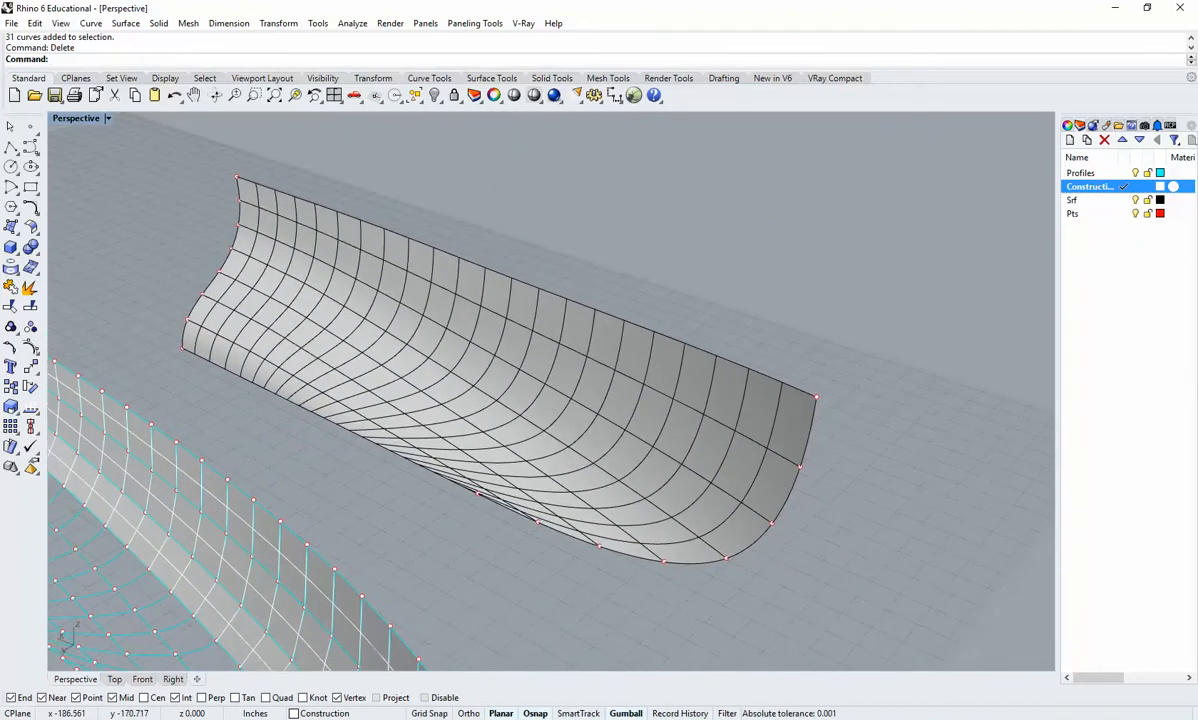
{"action": "right_click_drag", "start_coordinate": [530, 407], "coordinate": [452, 340]}
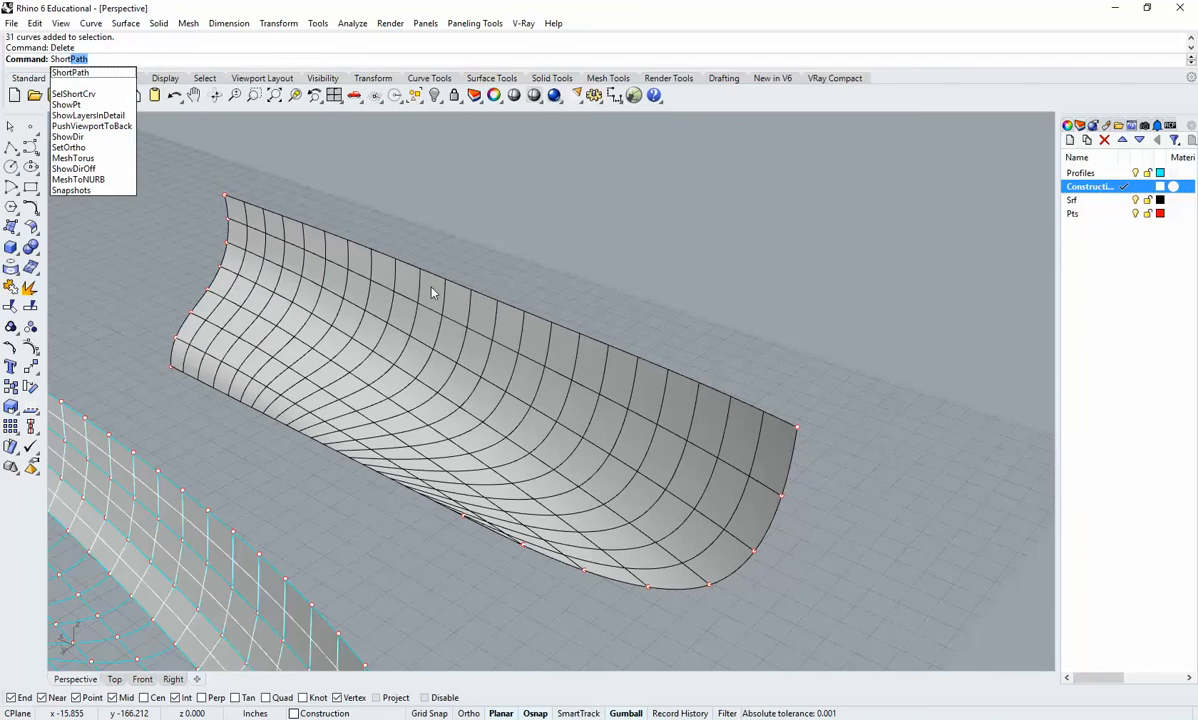
{"action": "left_click", "coordinate": [93, 76]}
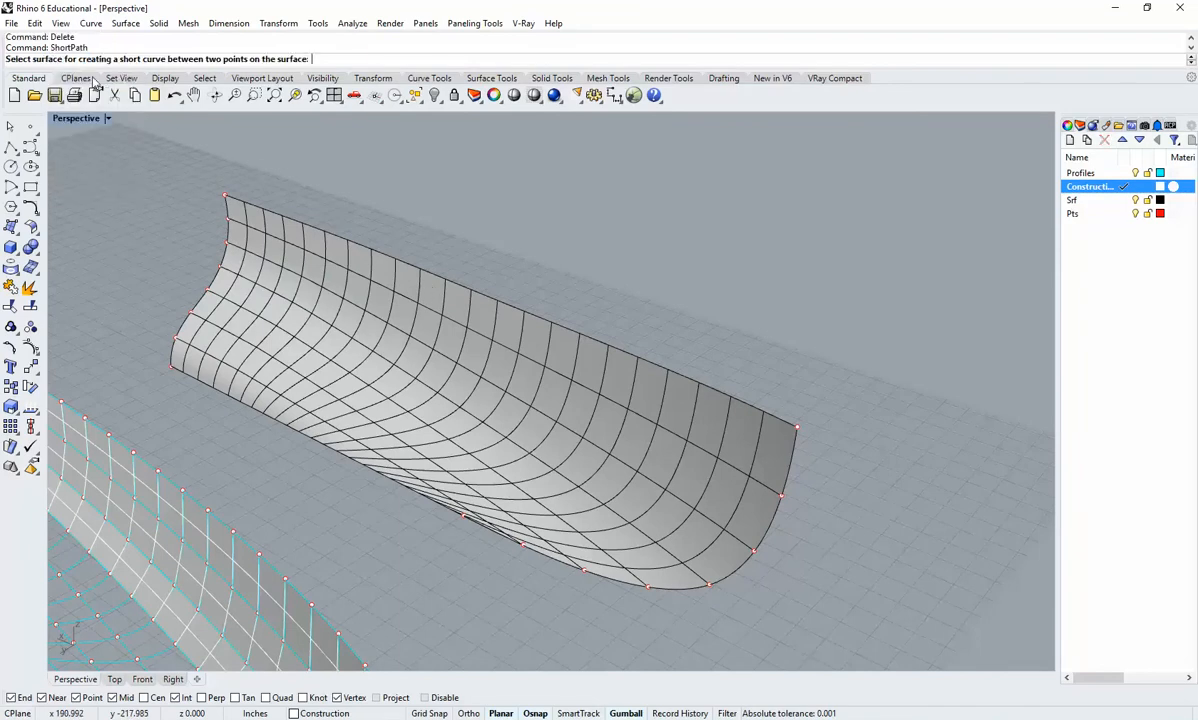
{"action": "left_click", "coordinate": [578, 474]}
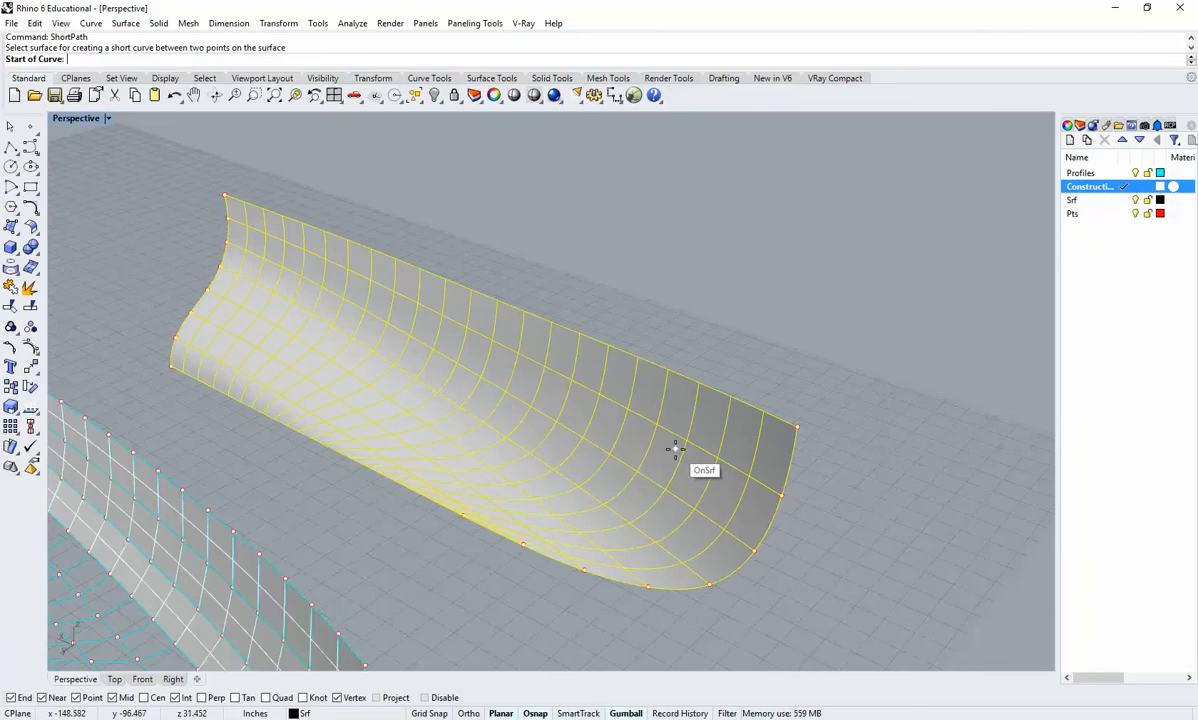
{"action": "left_click", "coordinate": [795, 426]}
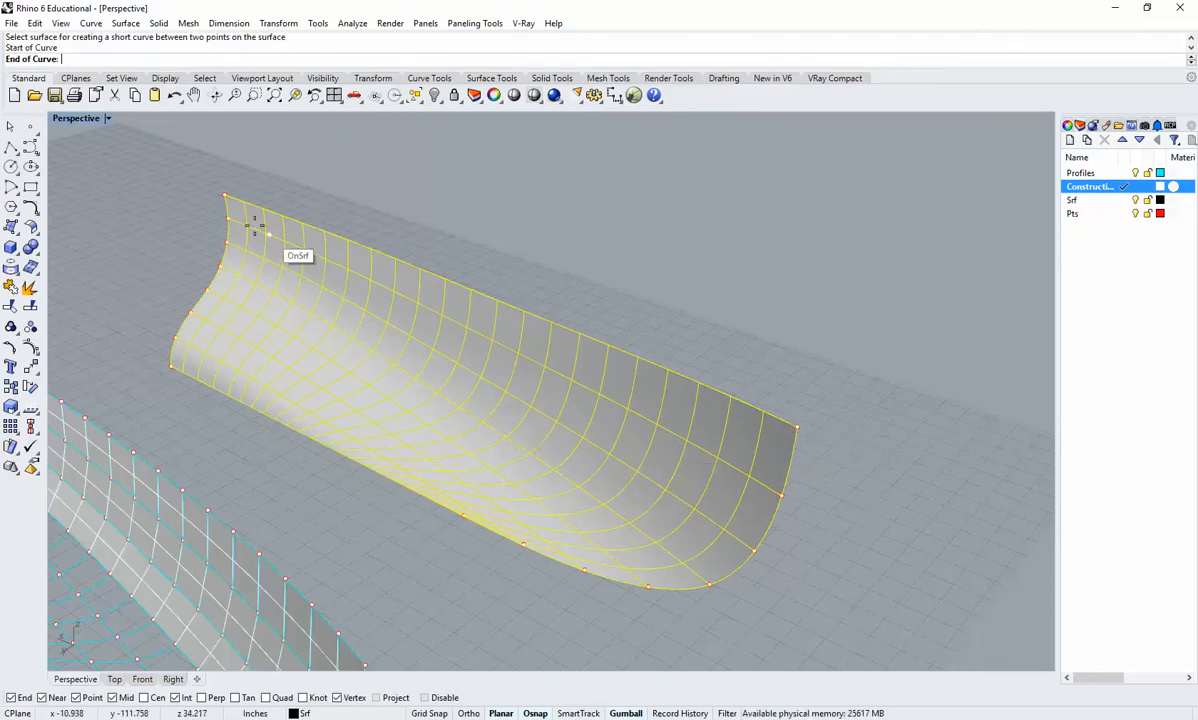
{"action": "left_click", "coordinate": [227, 198]}
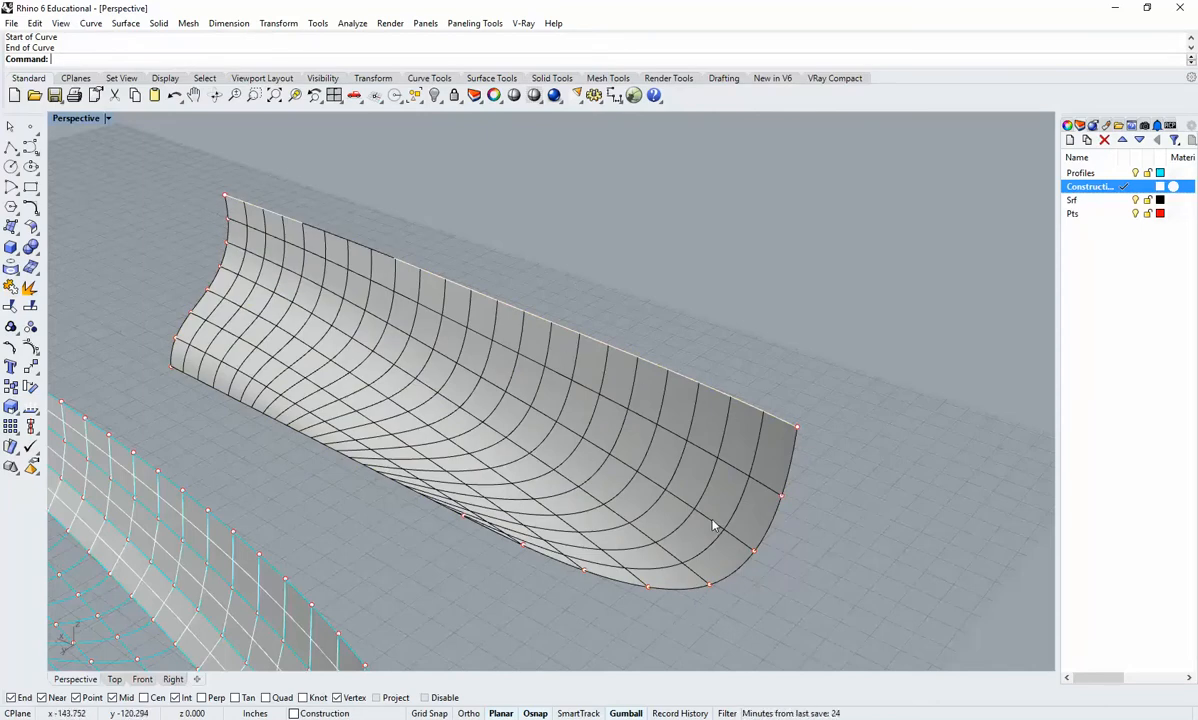
Create ShortPath curves on the hull surface between the second and between the third pair of end points below the upper edge.
{"action": "key", "text": "Return"}
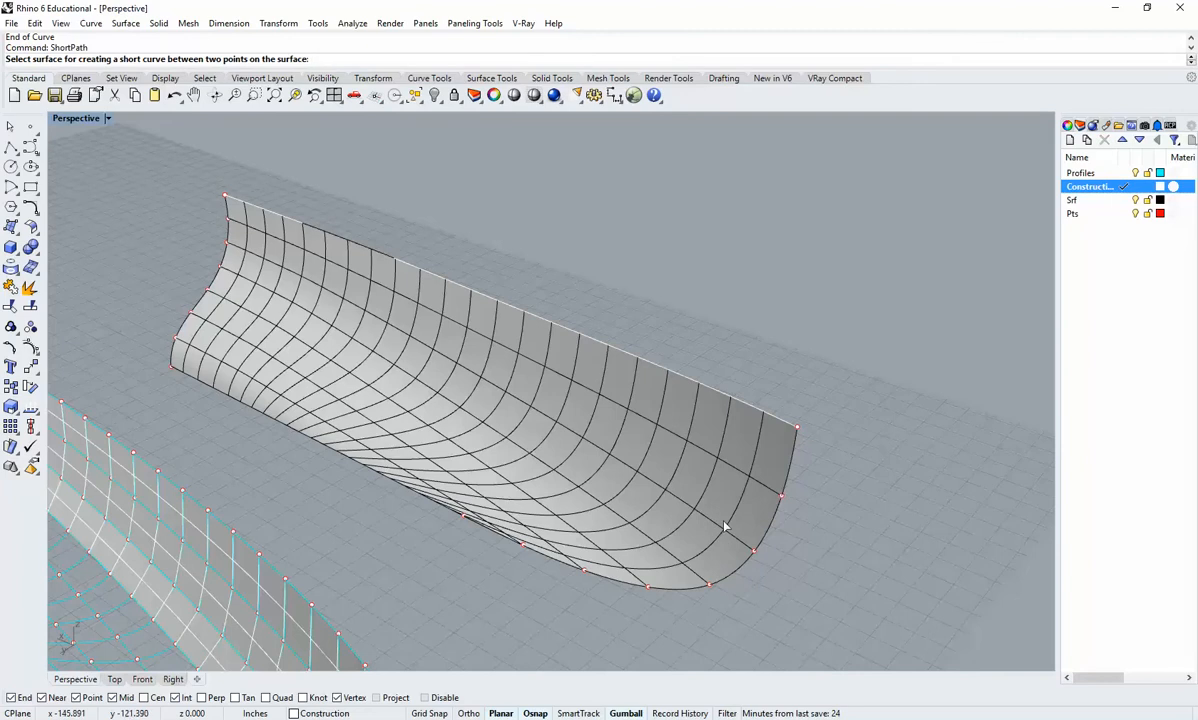
{"action": "left_click", "coordinate": [724, 527]}
{"action": "left_click", "coordinate": [781, 499]}
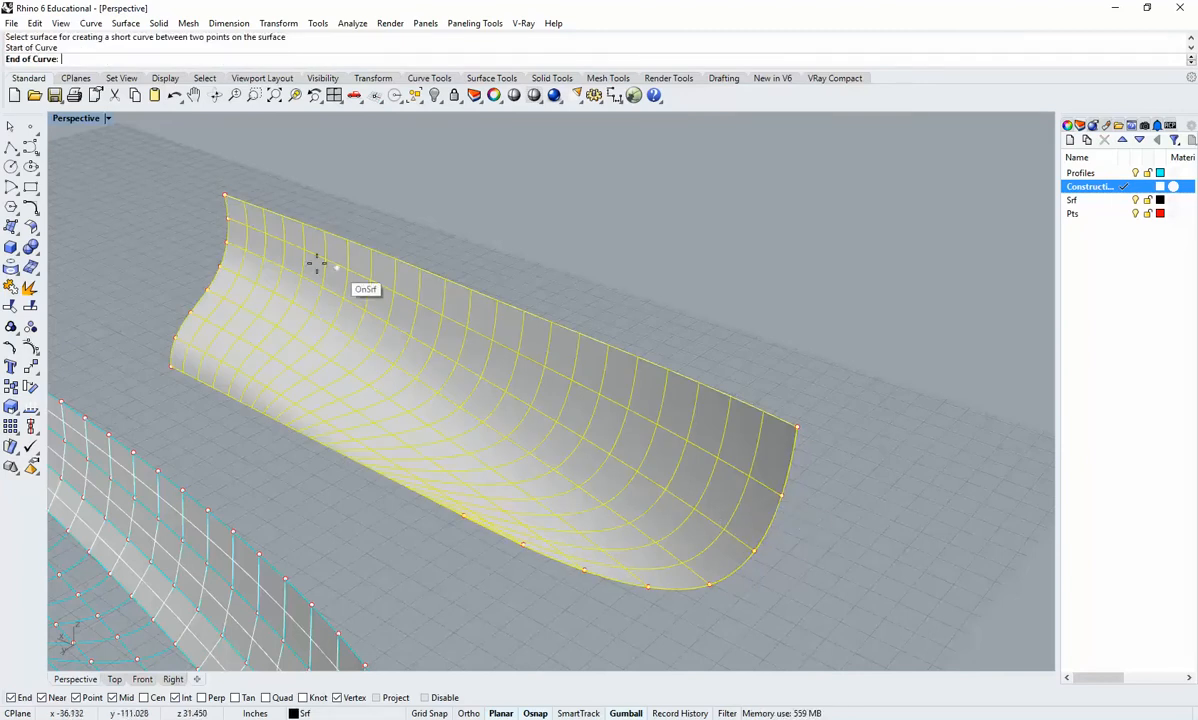
{"action": "left_click", "coordinate": [236, 230]}
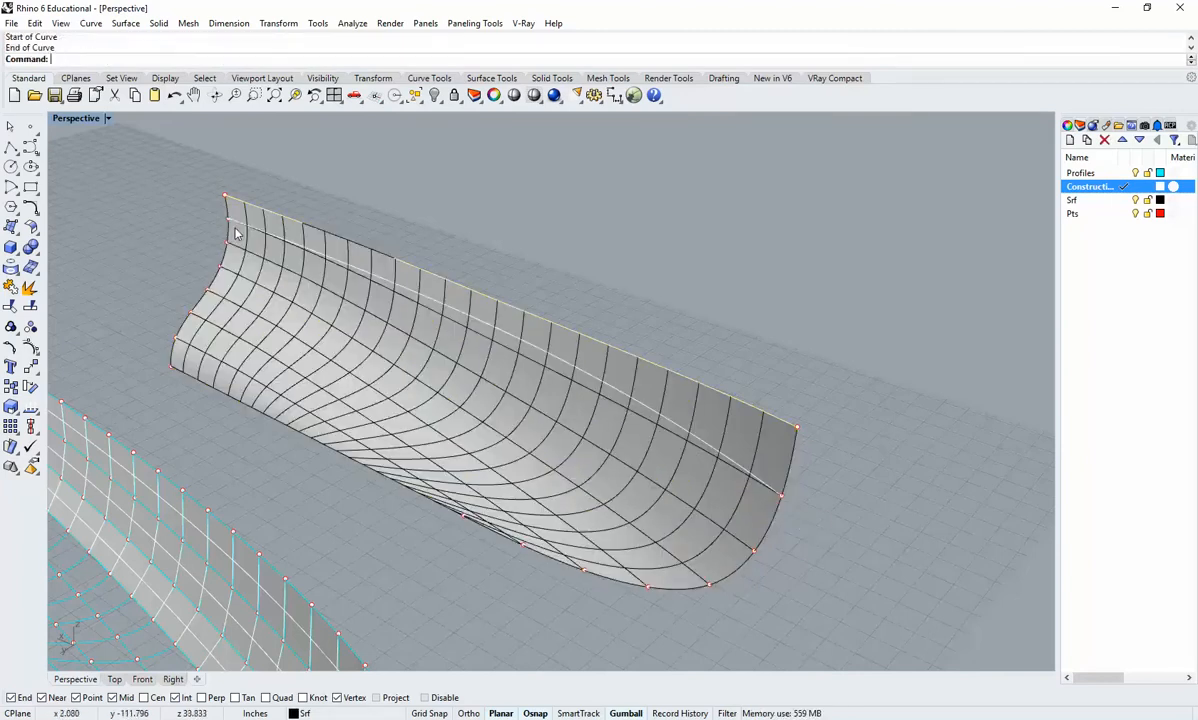
{"action": "key", "text": "Return"}
{"action": "left_click", "coordinate": [632, 466]}
{"action": "left_click", "coordinate": [752, 545]}
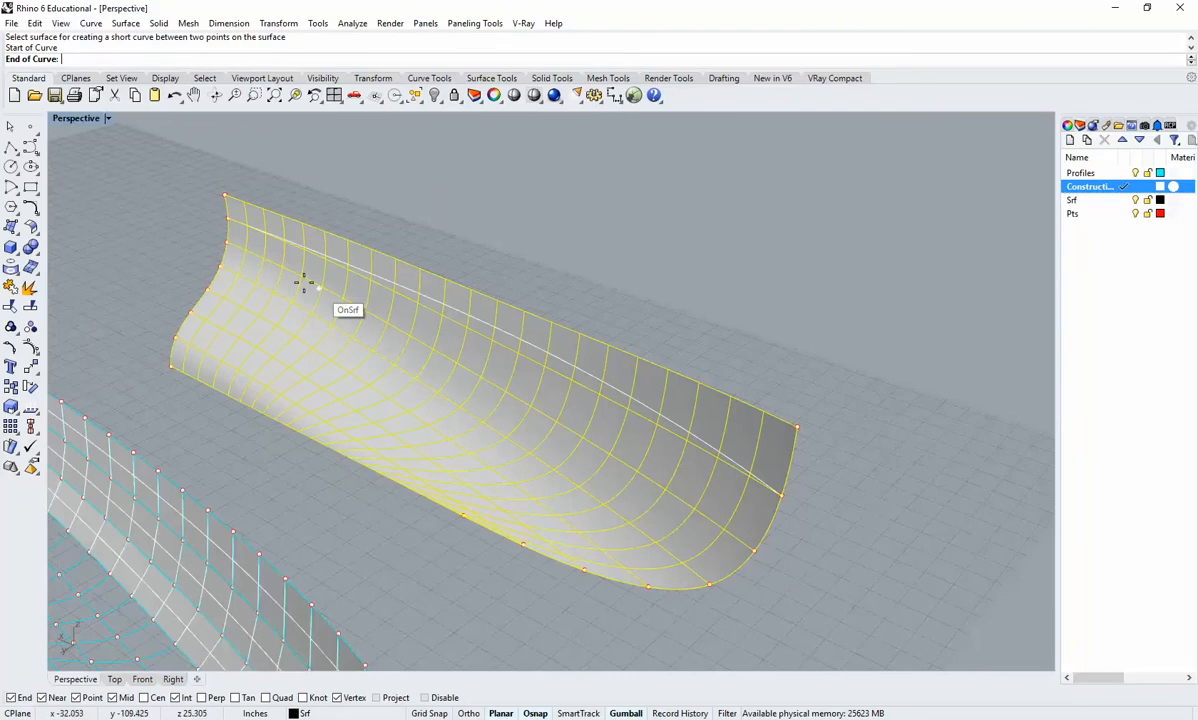
{"action": "left_click", "coordinate": [231, 245]}
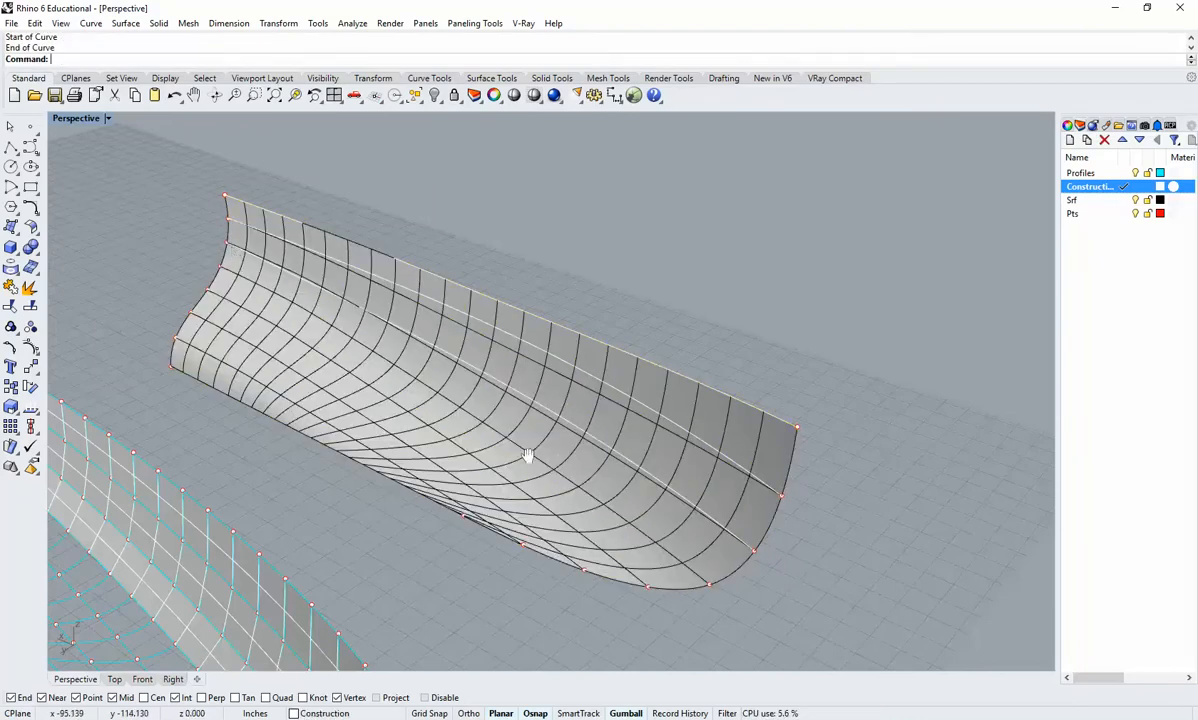
Create ShortPath curves on the hull surface between the fourth and between the fifth pair of end points, counted from the upper edge.
{"action": "right_click_drag", "start_coordinate": [527, 455], "coordinate": [676, 492]}
{"action": "key", "text": "Return"}
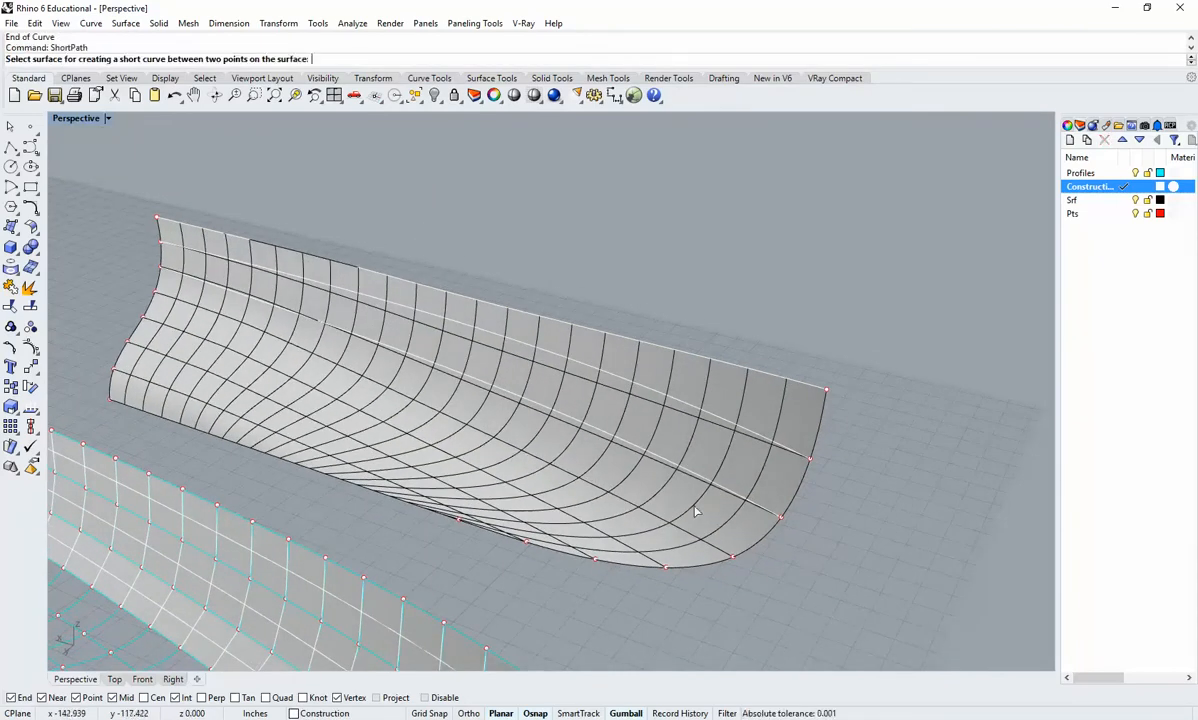
{"action": "left_click", "coordinate": [700, 510]}
{"action": "left_click", "coordinate": [730, 546]}
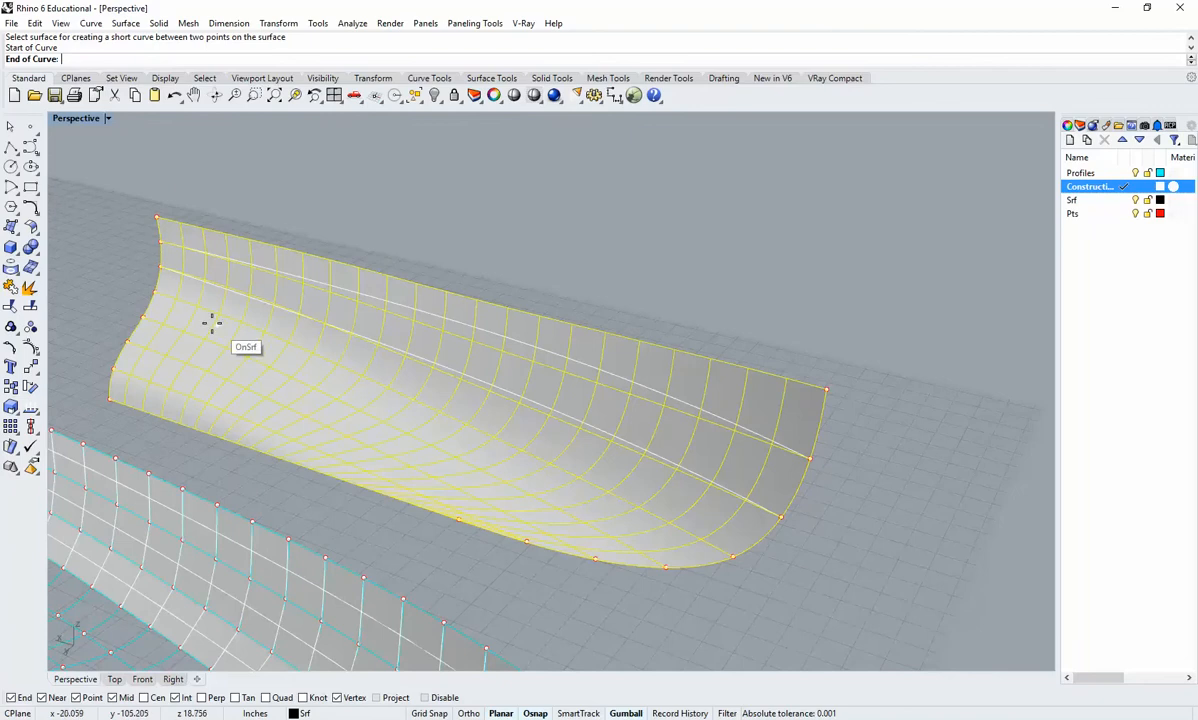
{"action": "left_click", "coordinate": [160, 298]}
{"action": "right_click_drag", "start_coordinate": [437, 460], "coordinate": [628, 538]}
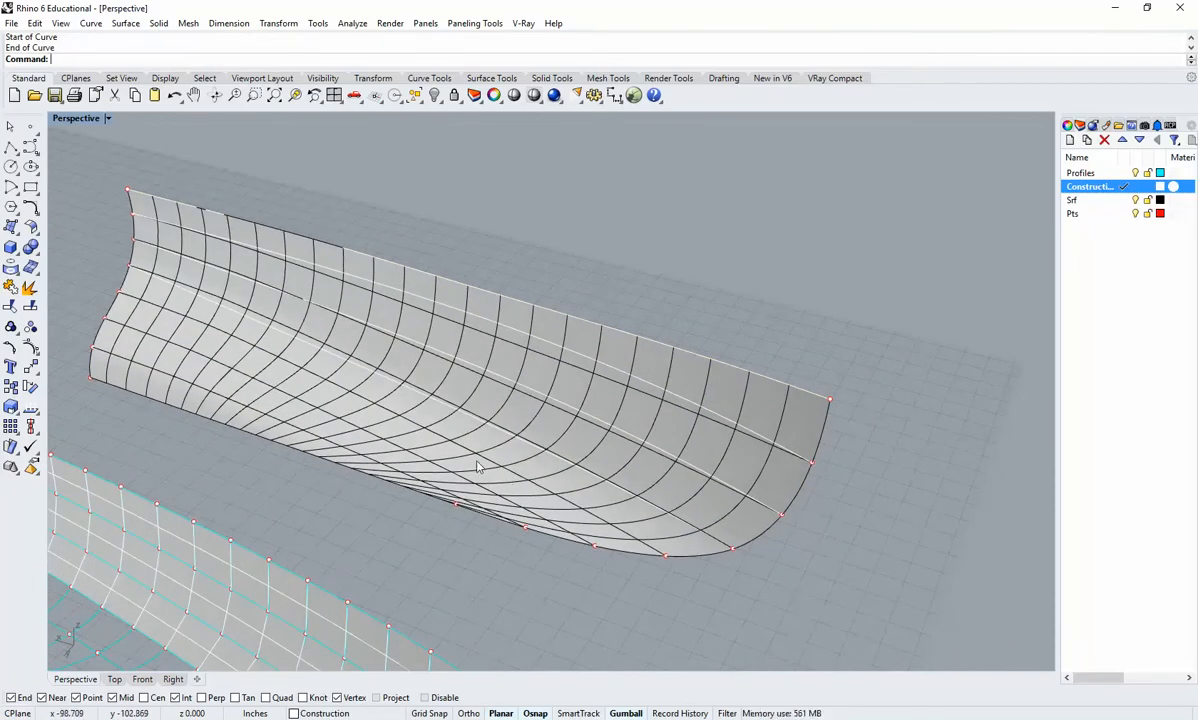
{"action": "key", "text": "Return"}
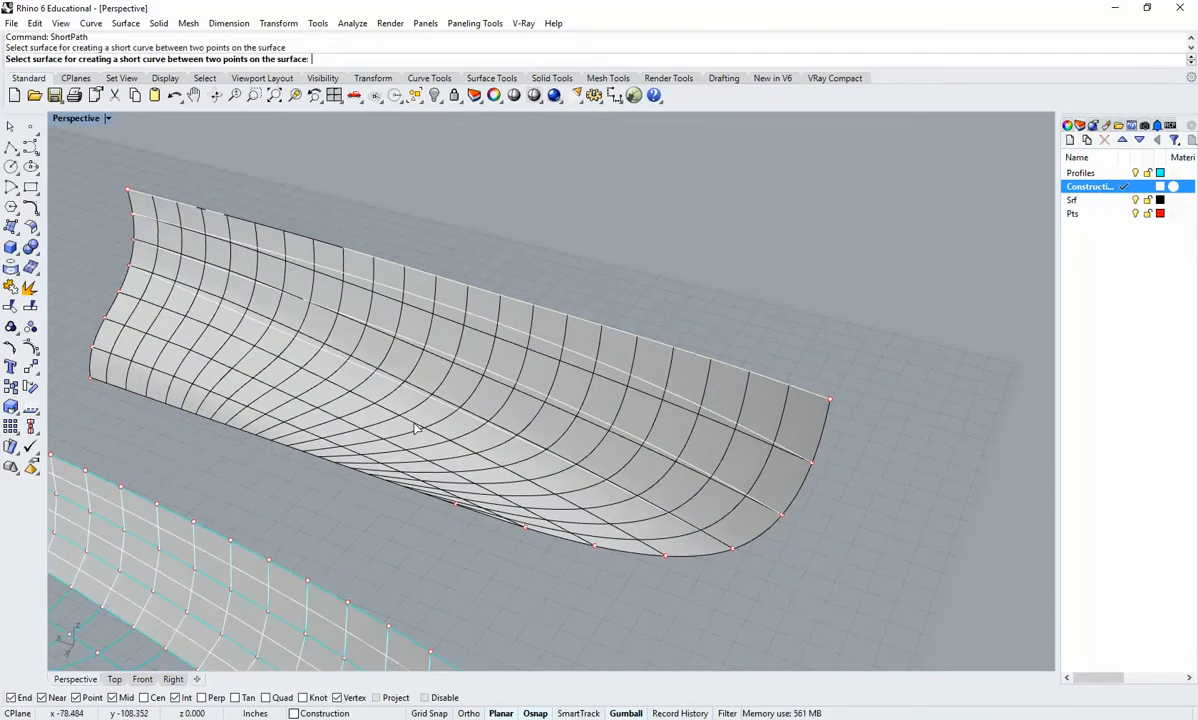
{"action": "left_click", "coordinate": [398, 408]}
{"action": "left_click", "coordinate": [667, 553]}
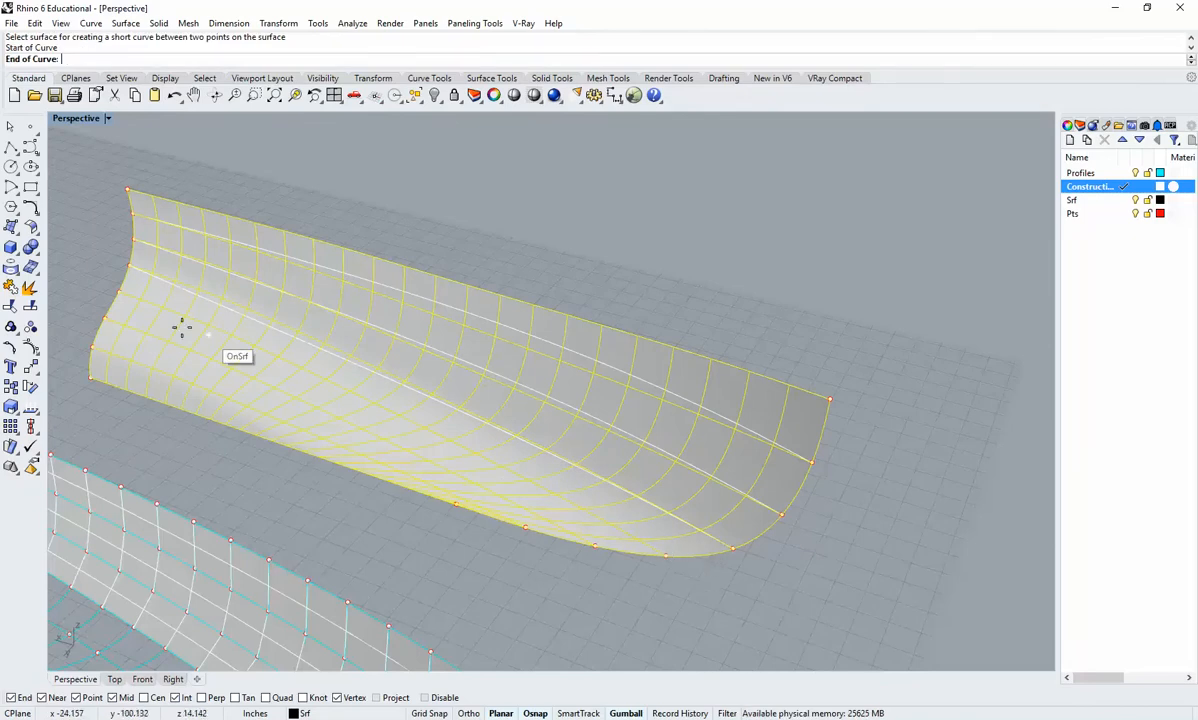
{"action": "left_click", "coordinate": [120, 285]}
Create a ShortPath curve on the hull surface between the sixth pair of end points and clear the selection.
{"action": "left_click", "coordinate": [224, 390]}
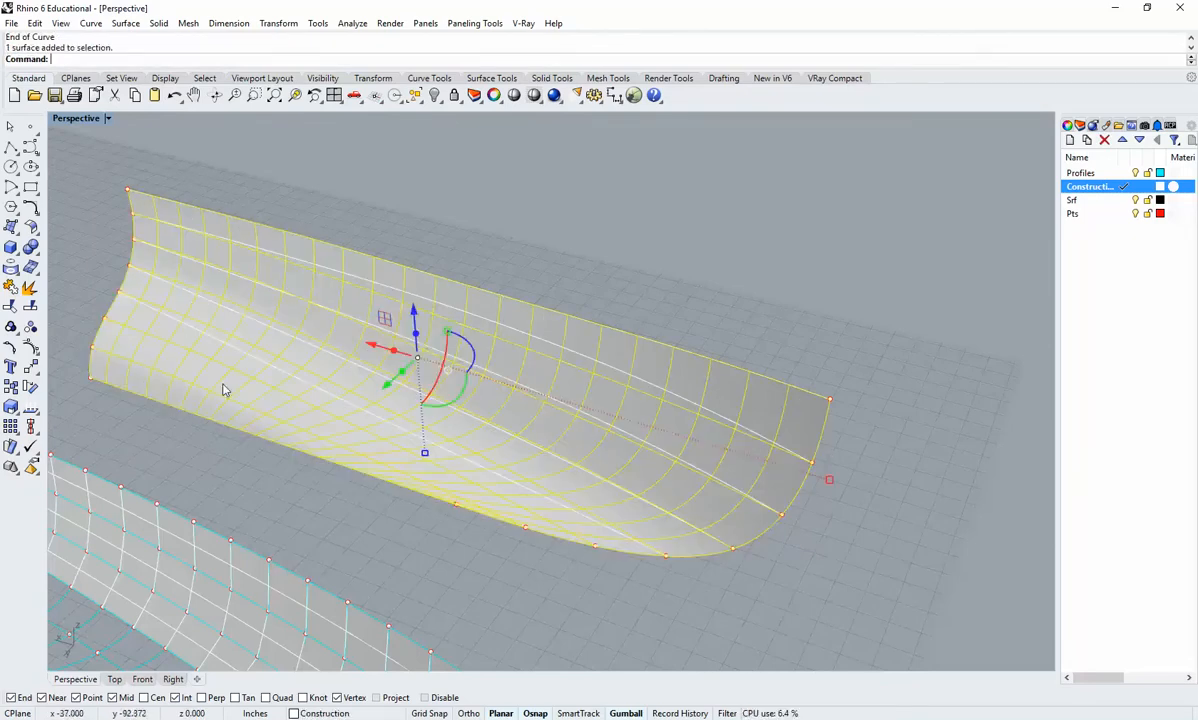
{"action": "key", "text": "Return"}
{"action": "left_click", "coordinate": [597, 545]}
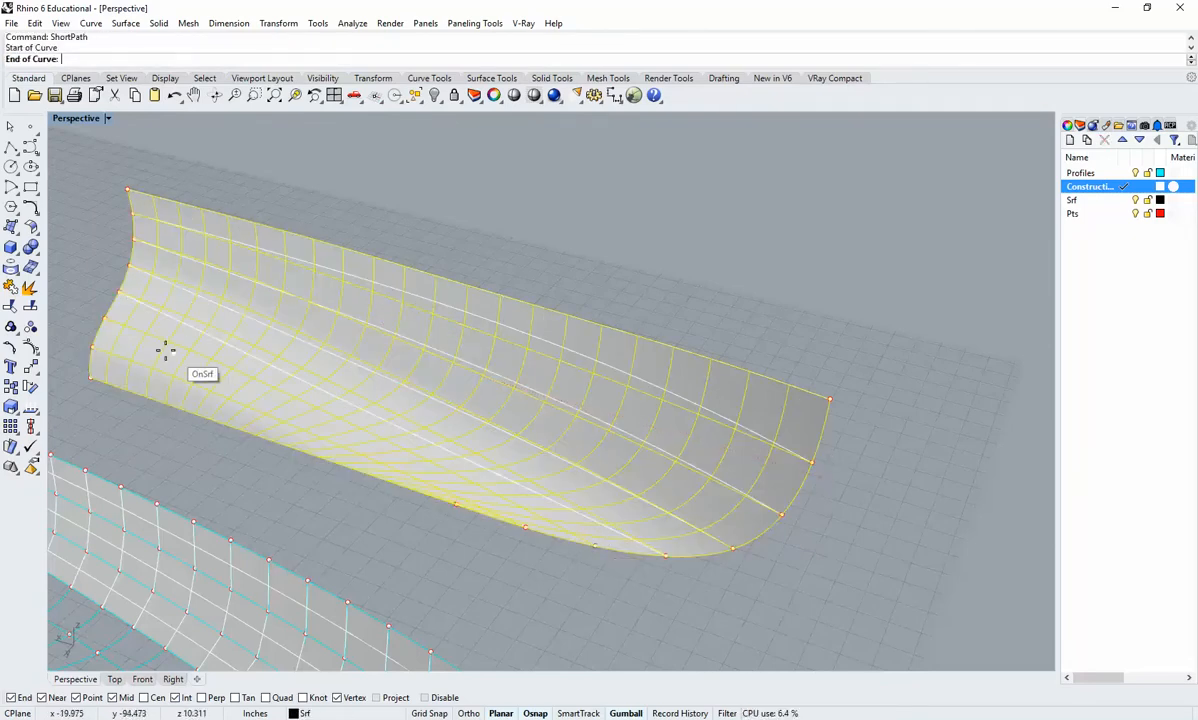
{"action": "left_click", "coordinate": [108, 321]}
{"action": "left_click", "coordinate": [330, 499]}
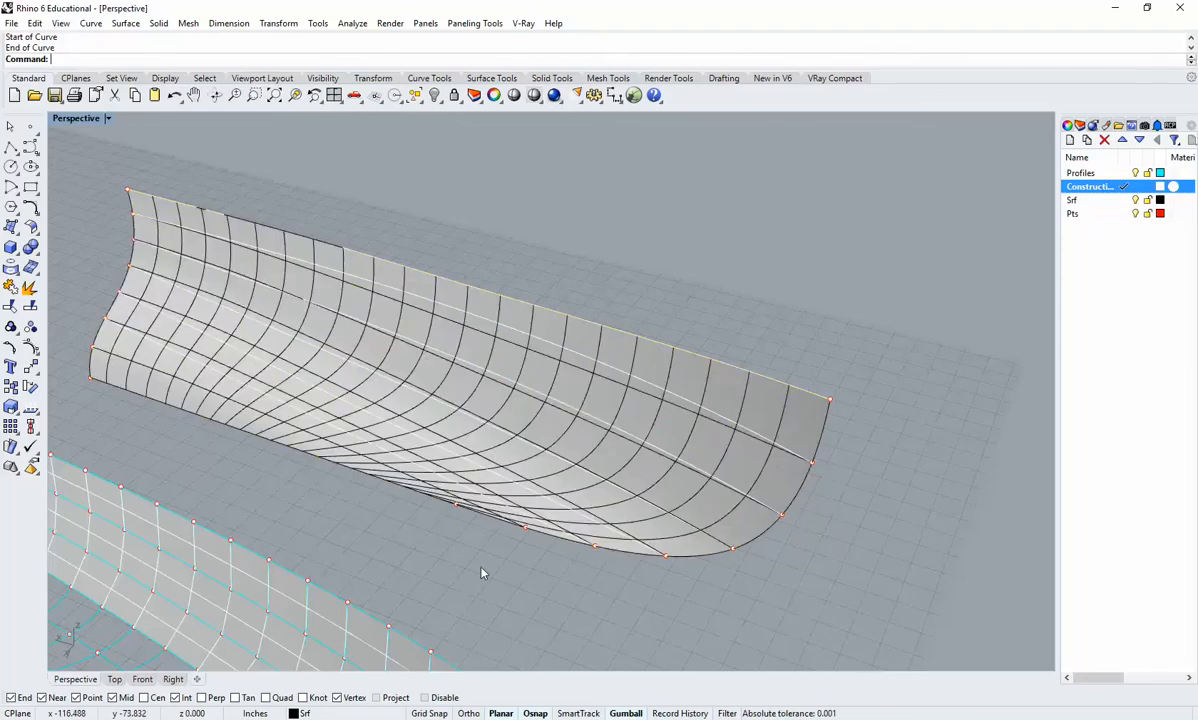
Create a ShortPath curve on the hull surface between the seventh pair of end points, just above the lower edge's corner points.
{"action": "right_click_drag", "start_coordinate": [621, 562], "coordinate": [668, 518]}
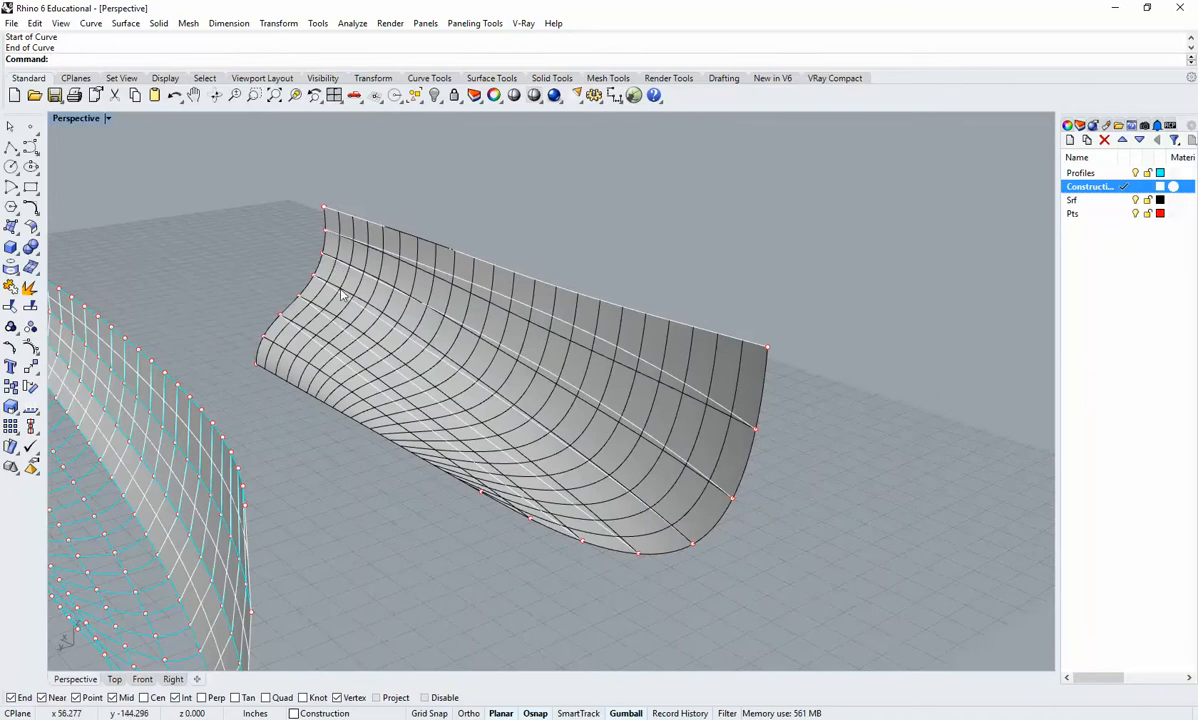
{"action": "right_click_drag", "start_coordinate": [340, 293], "coordinate": [362, 378]}
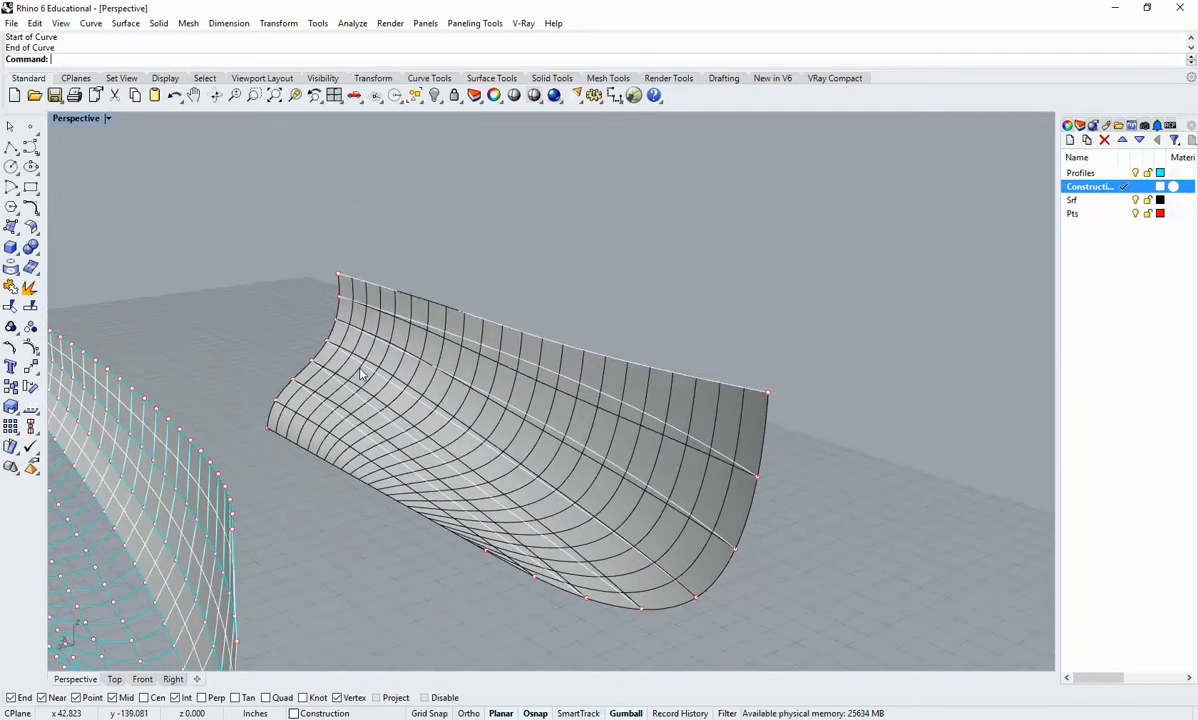
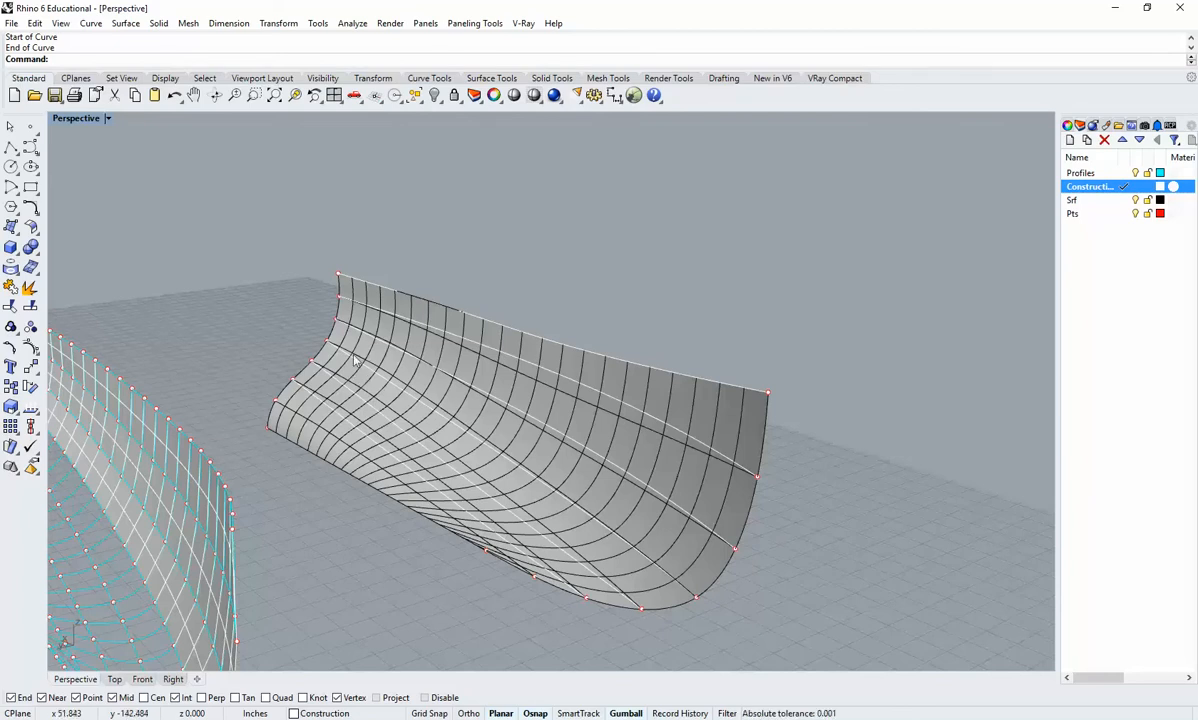
{"action": "right_click_drag", "start_coordinate": [368, 383], "coordinate": [512, 405]}
{"action": "right_click_drag", "start_coordinate": [544, 408], "coordinate": [556, 456]}
{"action": "right_click", "coordinate": [556, 456]}
{"action": "left_click", "coordinate": [556, 456]}
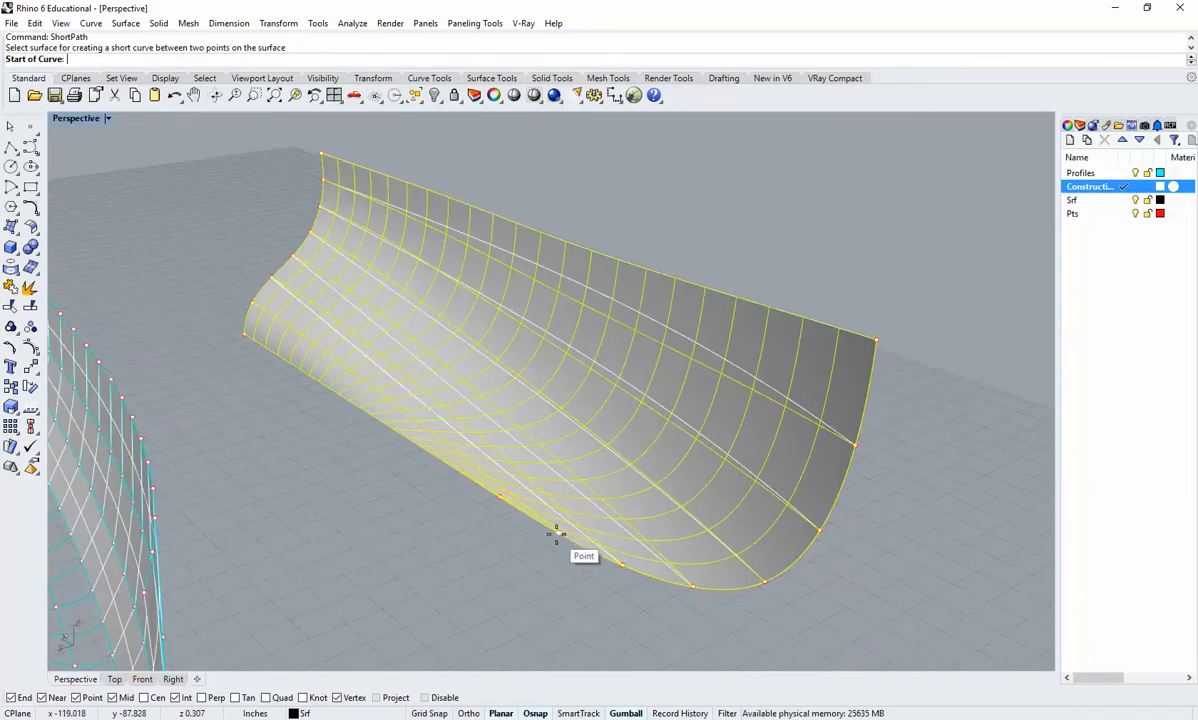
{"action": "left_click", "coordinate": [556, 533]}
{"action": "left_click", "coordinate": [244, 304]}
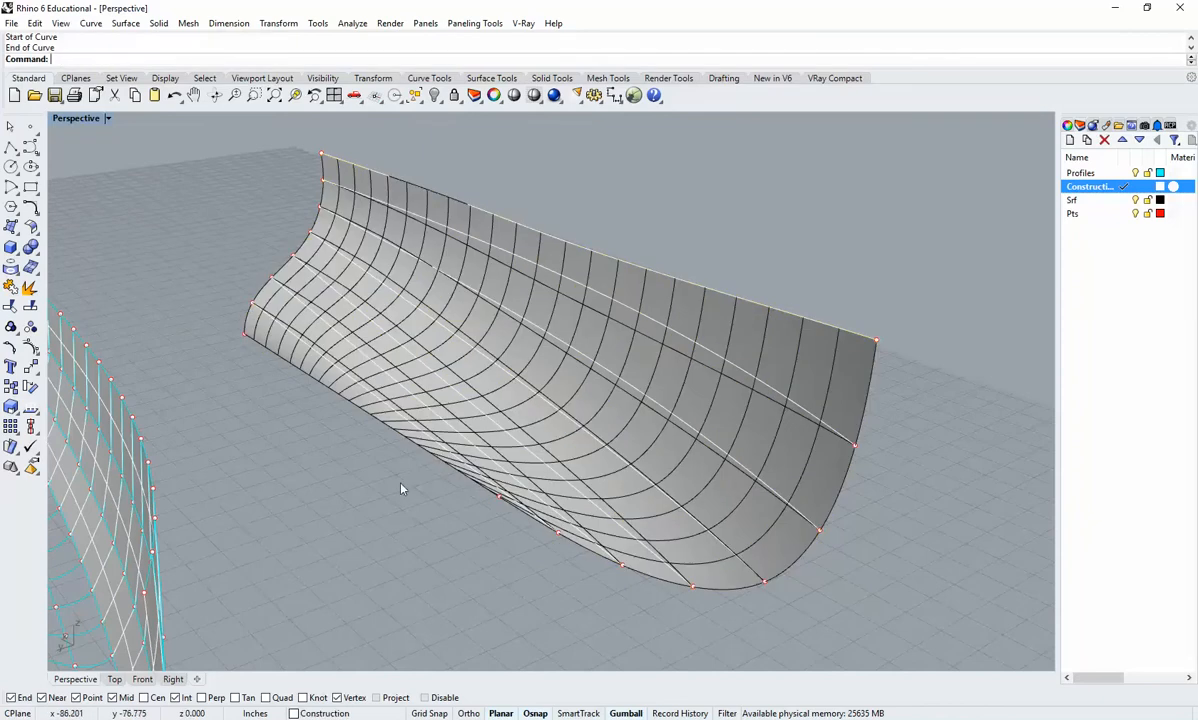
Create a ShortPath curve along the hull surface's lower edge between its last pair of points and leave the command.
{"action": "right_click", "coordinate": [489, 503]}
{"action": "left_click", "coordinate": [477, 441]}
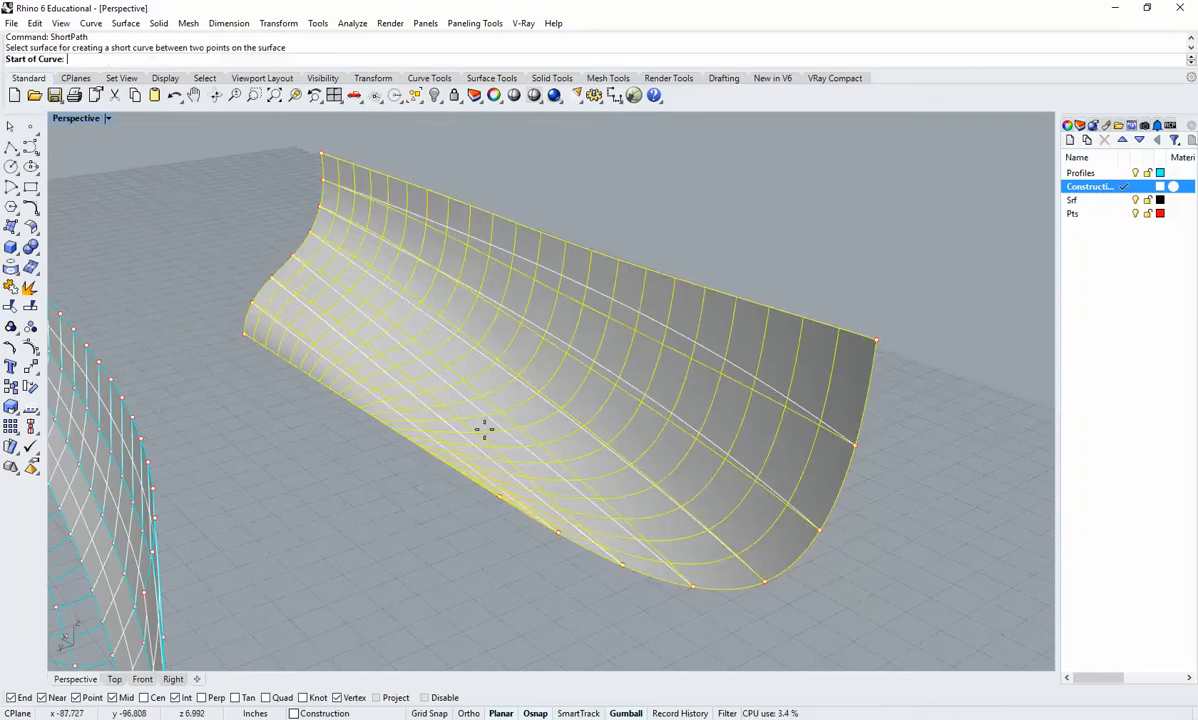
{"action": "left_click", "coordinate": [471, 490]}
{"action": "left_click", "coordinate": [243, 334]}
{"action": "right_click", "coordinate": [338, 538]}
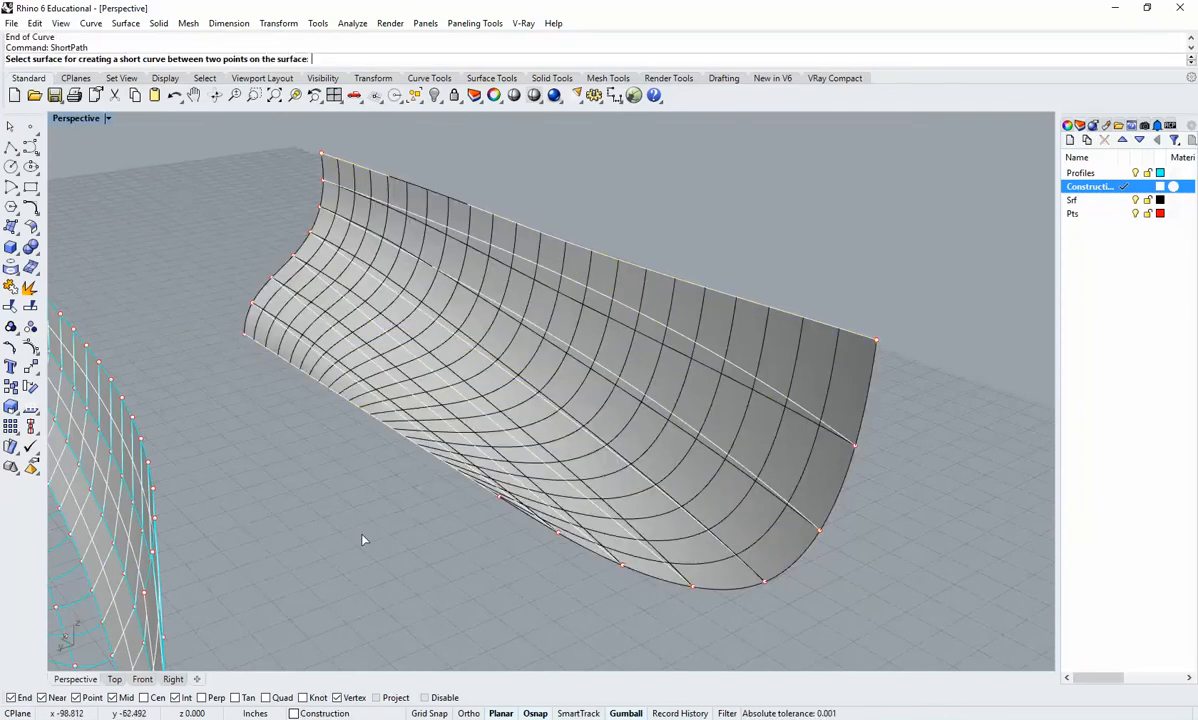
{"action": "key", "text": "Escape"}
Examine the ShortPath plank curves from the outside and inside of the hull surface.
{"action": "scroll", "coordinate": [385, 524], "scroll_direction": "down", "scroll_amount": 3}
{"action": "right_click_drag", "start_coordinate": [588, 473], "coordinate": [875, 510]}
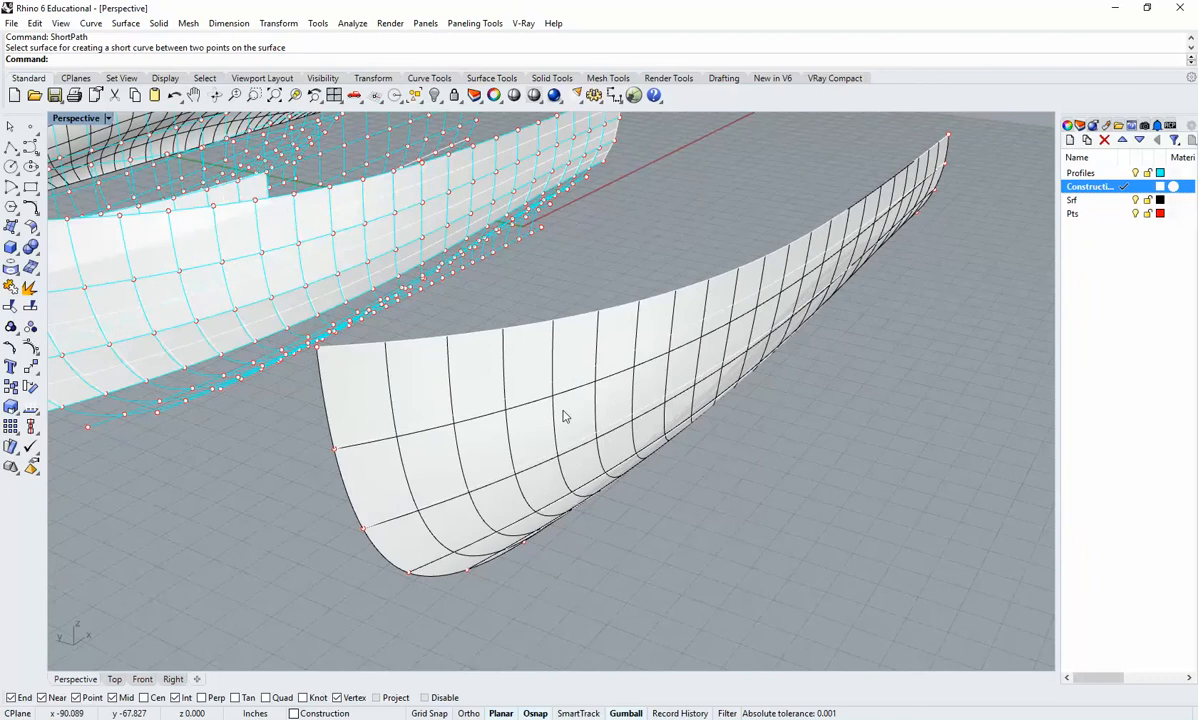
{"action": "right_click_drag", "start_coordinate": [438, 446], "coordinate": [459, 368]}
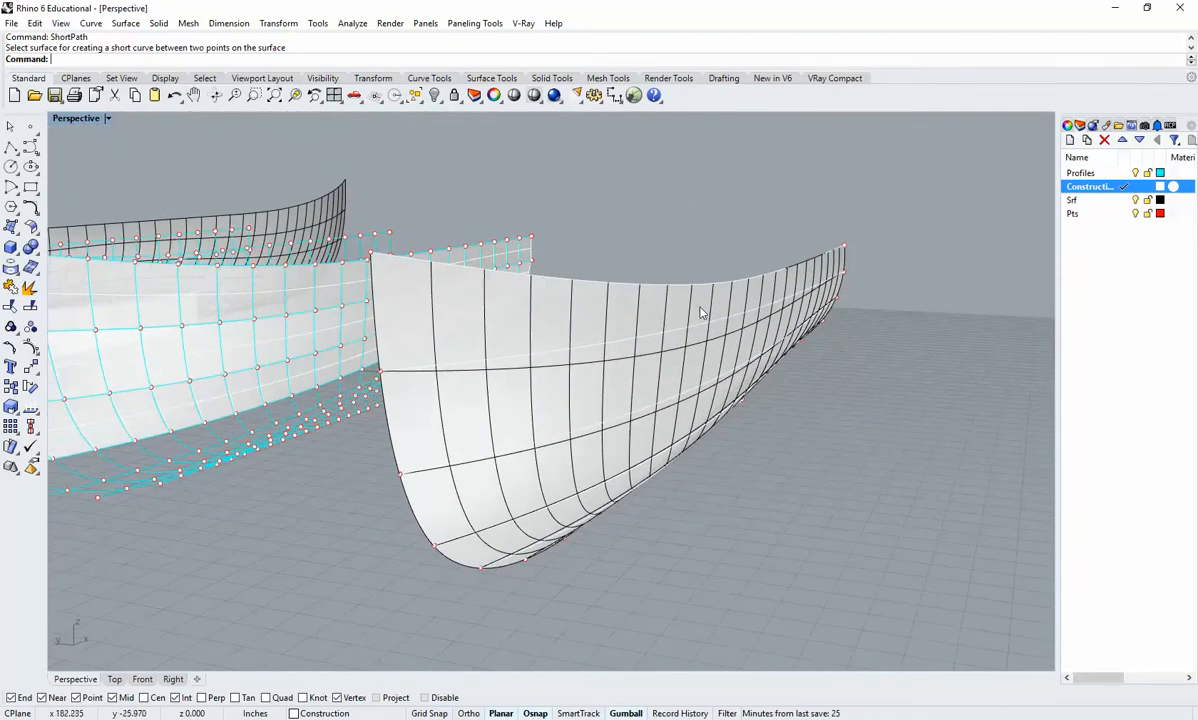
{"action": "right_click_drag", "start_coordinate": [702, 313], "coordinate": [753, 255]}
{"action": "right_click_drag", "start_coordinate": [461, 345], "coordinate": [587, 376]}
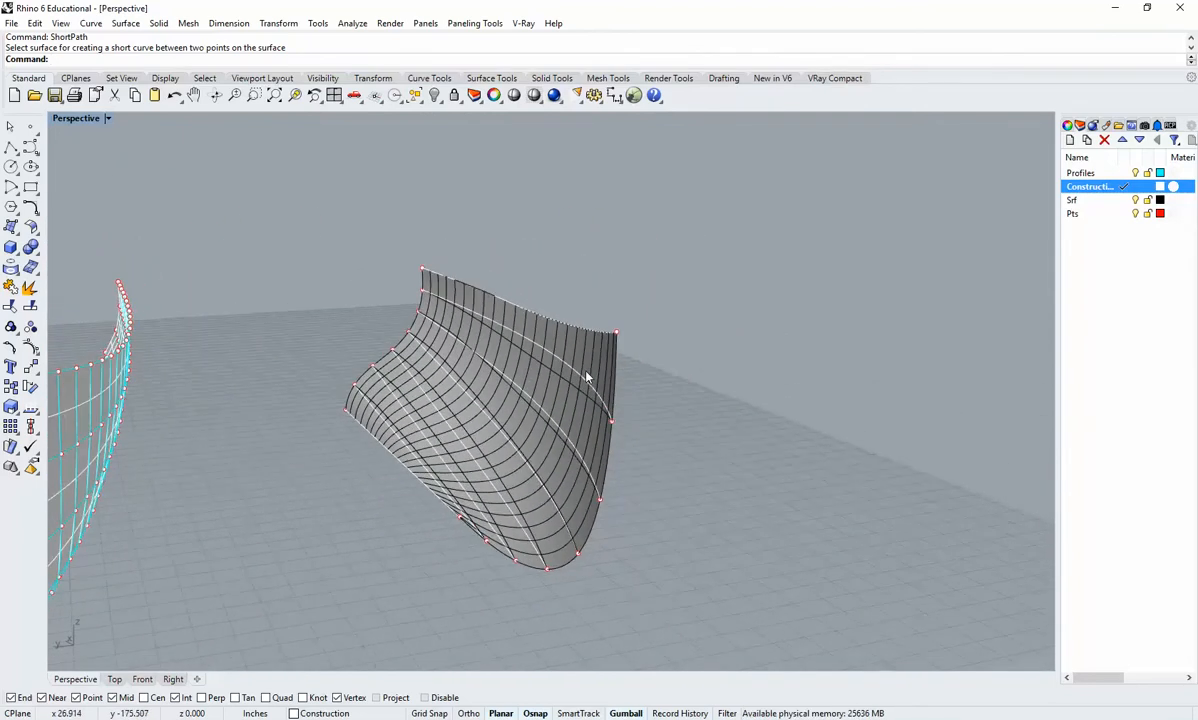
{"action": "scroll", "coordinate": [553, 382], "scroll_direction": "down", "scroll_amount": 3}
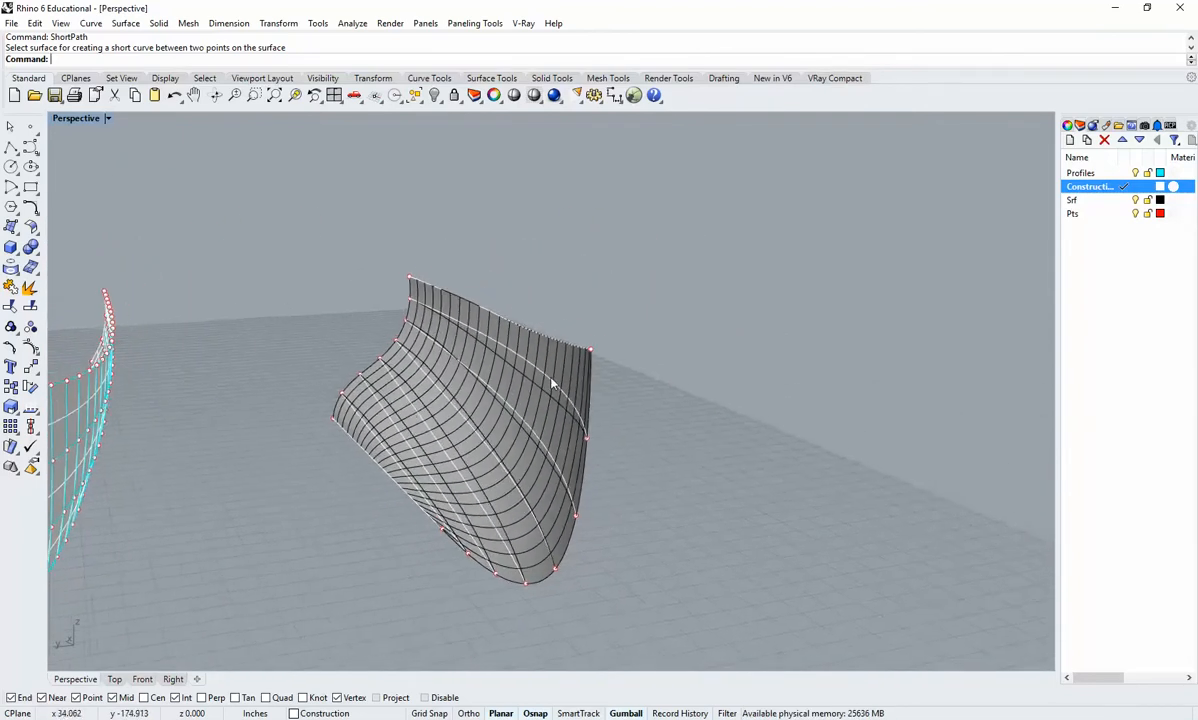
{"action": "right_click_drag", "start_coordinate": [485, 354], "coordinate": [547, 357]}
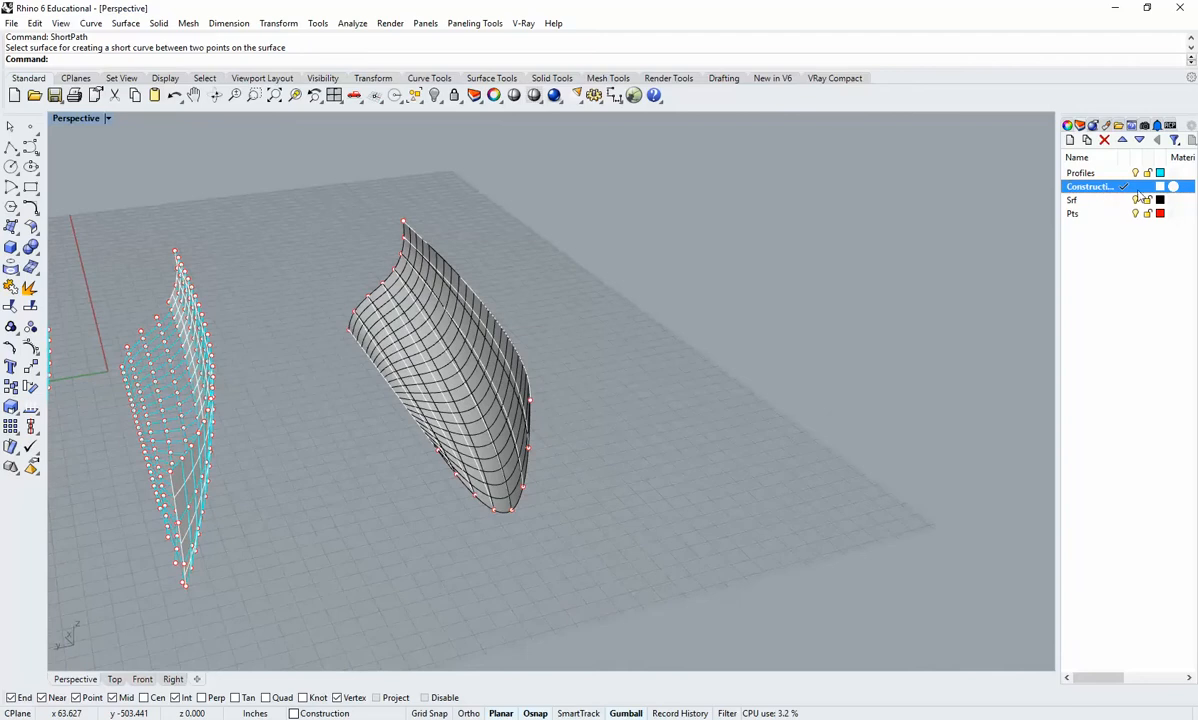
Lock the Srf layer and copy the hull's points and ShortPath curves about 54 inches sideways, clear of the surface.
{"action": "left_click", "coordinate": [1146, 202]}
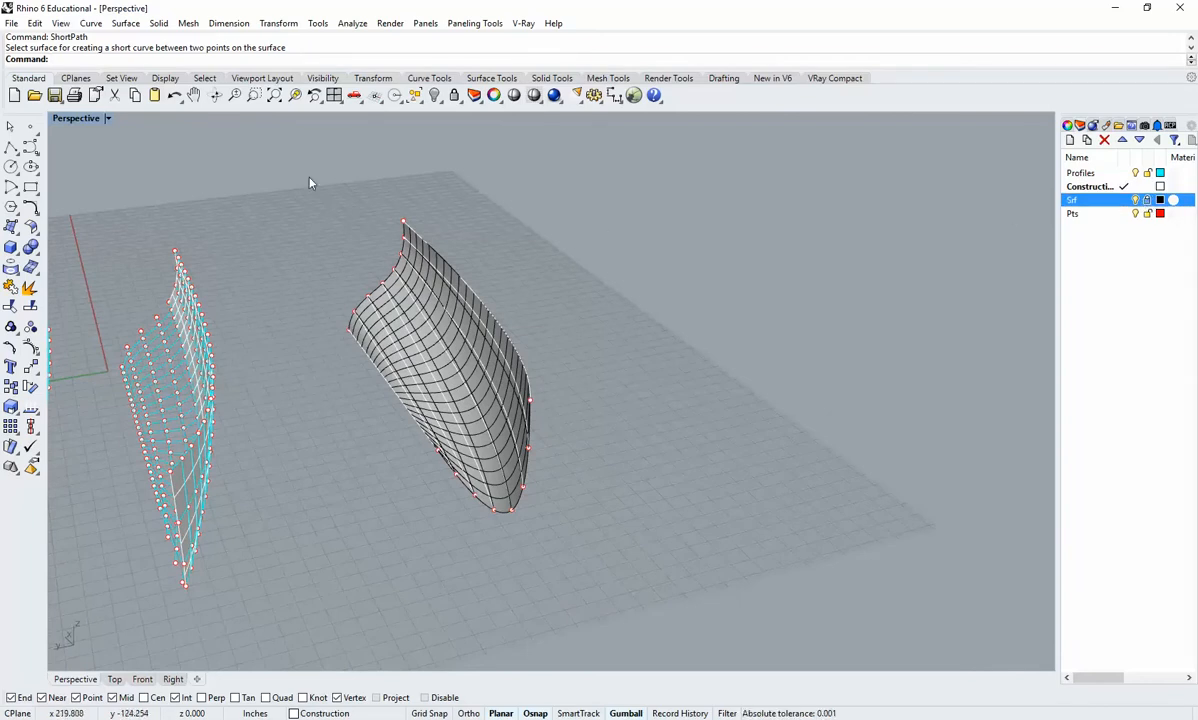
{"action": "left_click_drag", "start_coordinate": [299, 180], "coordinate": [601, 489]}
{"action": "right_click_drag", "start_coordinate": [658, 497], "coordinate": [278, 383]}
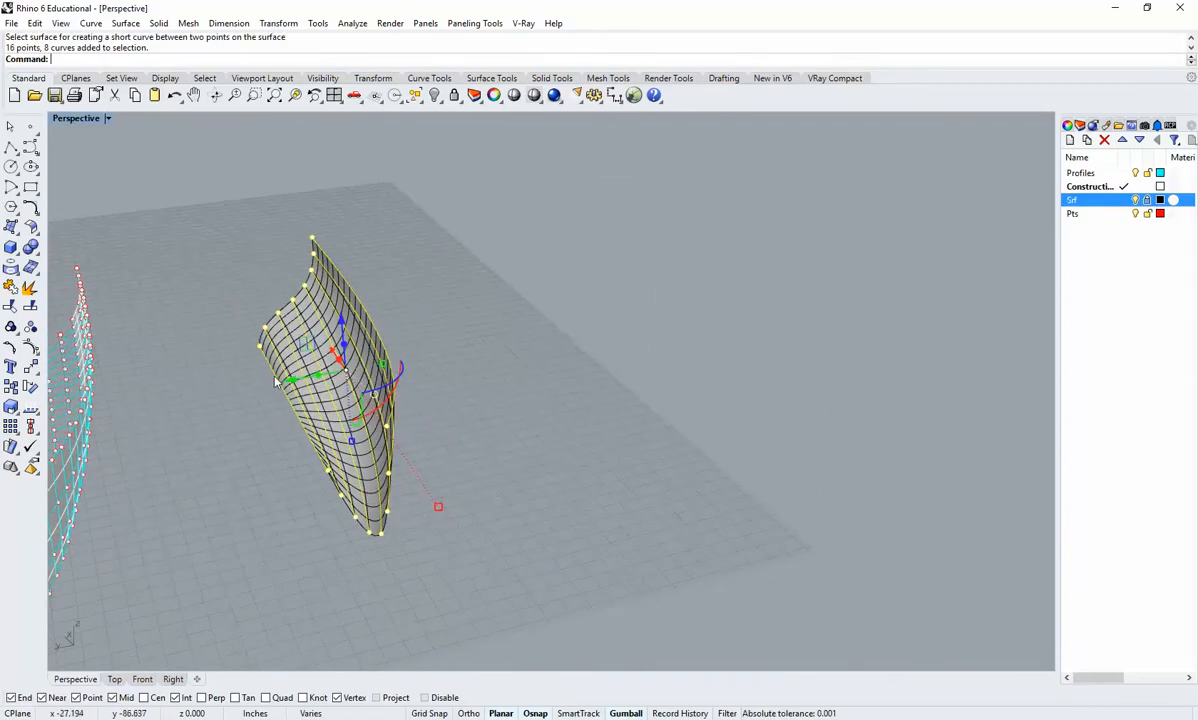
{"action": "left_click_drag", "start_coordinate": [294, 388], "coordinate": [460, 358]}
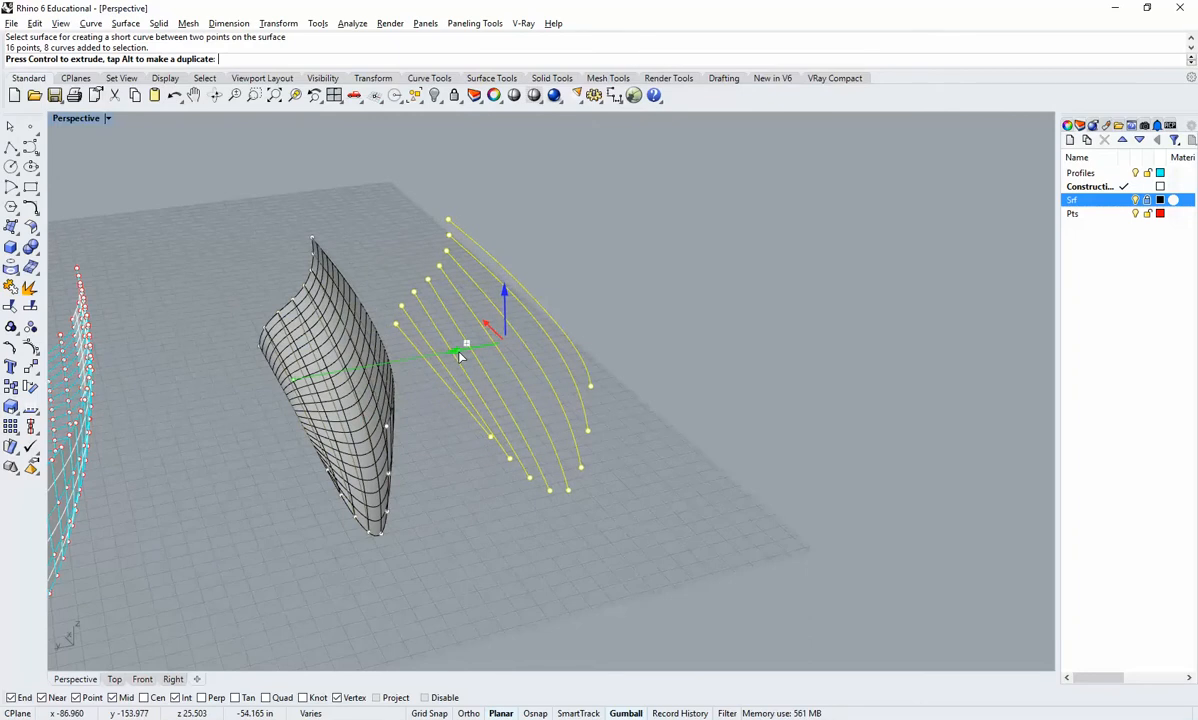
{"action": "left_click_drag", "start_coordinate": [459, 353], "coordinate": [459, 353]}
{"action": "key", "text": "Escape"}
Draw a straight polyline joining the near end points of the two uppermost copied plank curves.
{"action": "right_click_drag", "start_coordinate": [523, 390], "coordinate": [566, 408]}
{"action": "scroll", "coordinate": [600, 488], "scroll_direction": "up", "scroll_amount": 4}
{"action": "scroll", "coordinate": [600, 492], "scroll_direction": "down", "scroll_amount": 3}
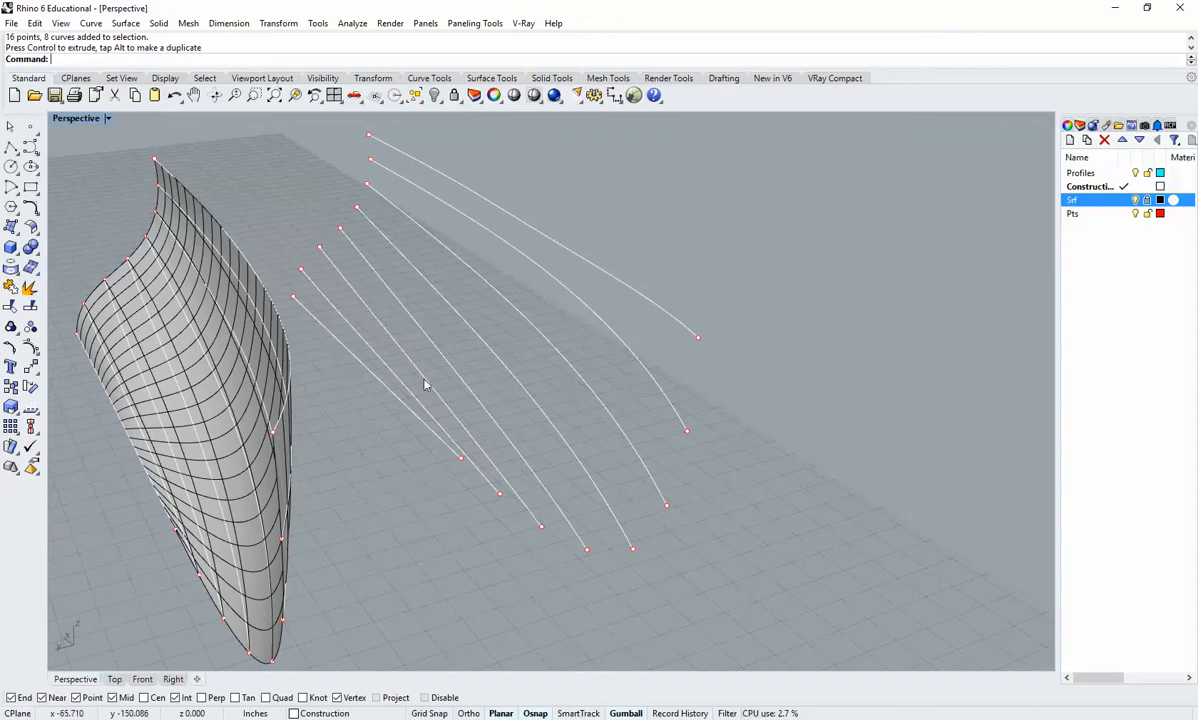
{"action": "right_click_drag", "start_coordinate": [424, 384], "coordinate": [689, 392]}
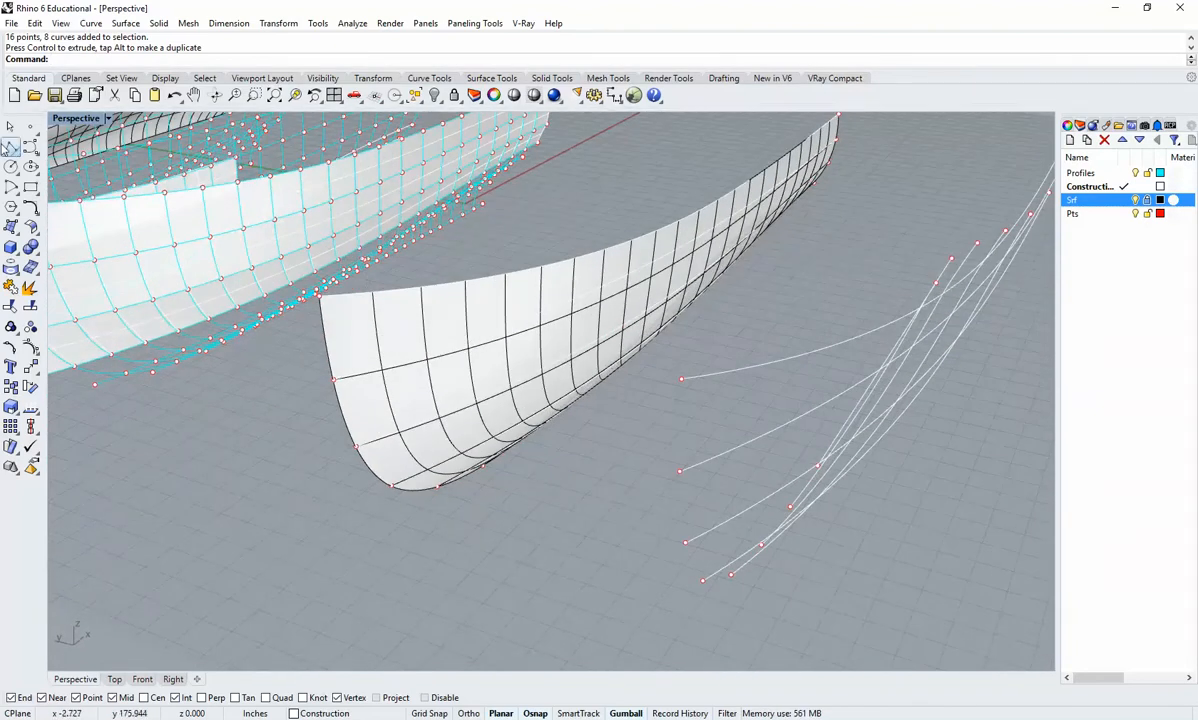
{"action": "left_click", "coordinate": [9, 145]}
{"action": "left_click", "coordinate": [682, 381]}
{"action": "left_click", "coordinate": [680, 470]}
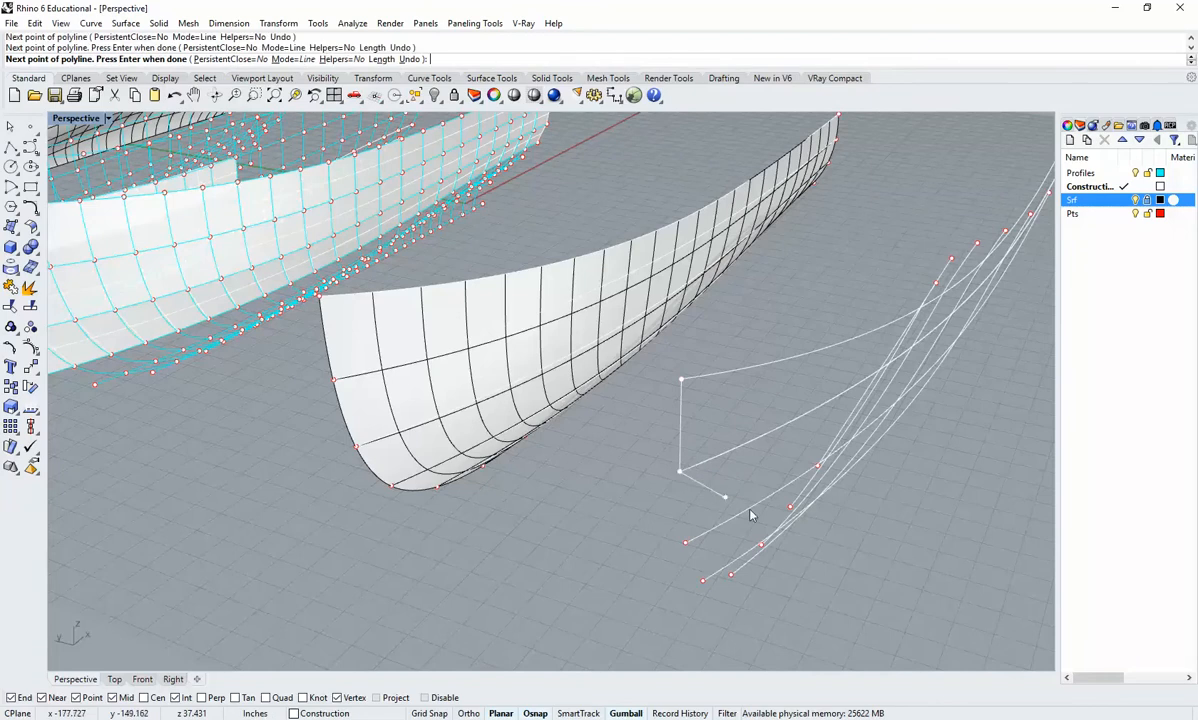
{"action": "key", "text": "Return"}
Draw a straight polyline joining the far end points of the two uppermost copied plank curves.
{"action": "right_click_drag", "start_coordinate": [751, 516], "coordinate": [680, 371]}
{"action": "key", "text": "Return"}
{"action": "left_click", "coordinate": [864, 329]}
{"action": "left_click", "coordinate": [868, 330]}
{"action": "key", "text": "Return"}
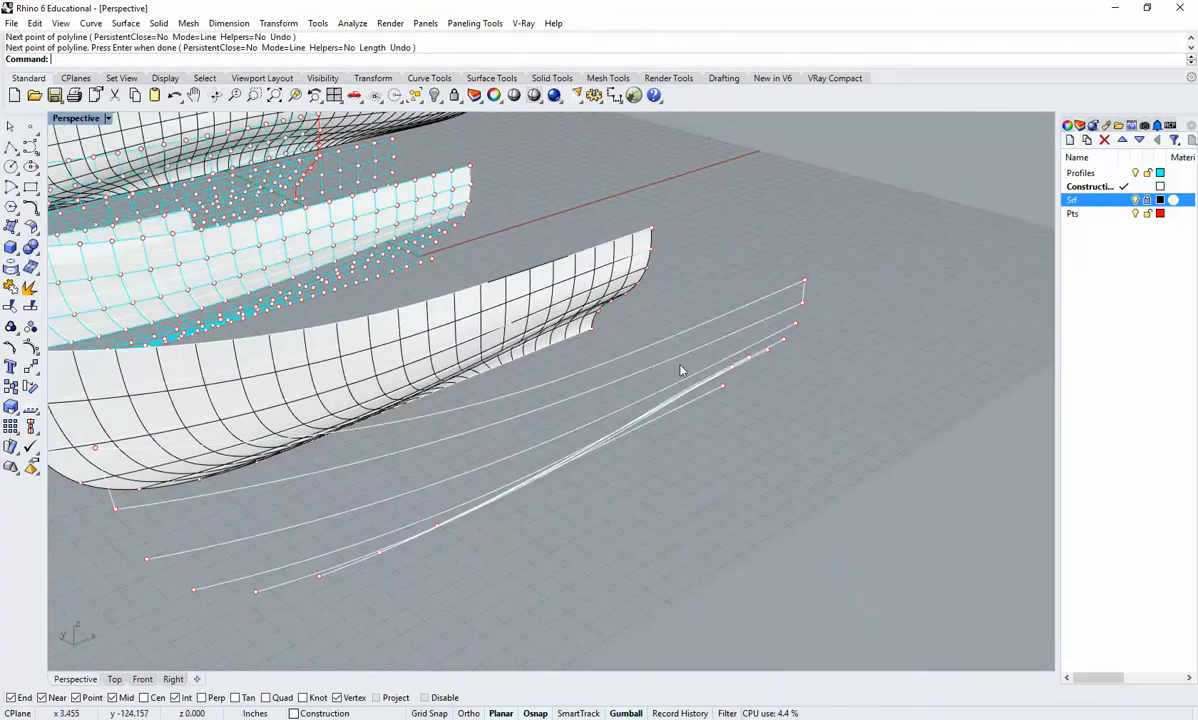
Loft the two uppermost copied plank curves with Straight sections style and no simplification to form the first plank surface.
{"action": "key", "text": "Return"}
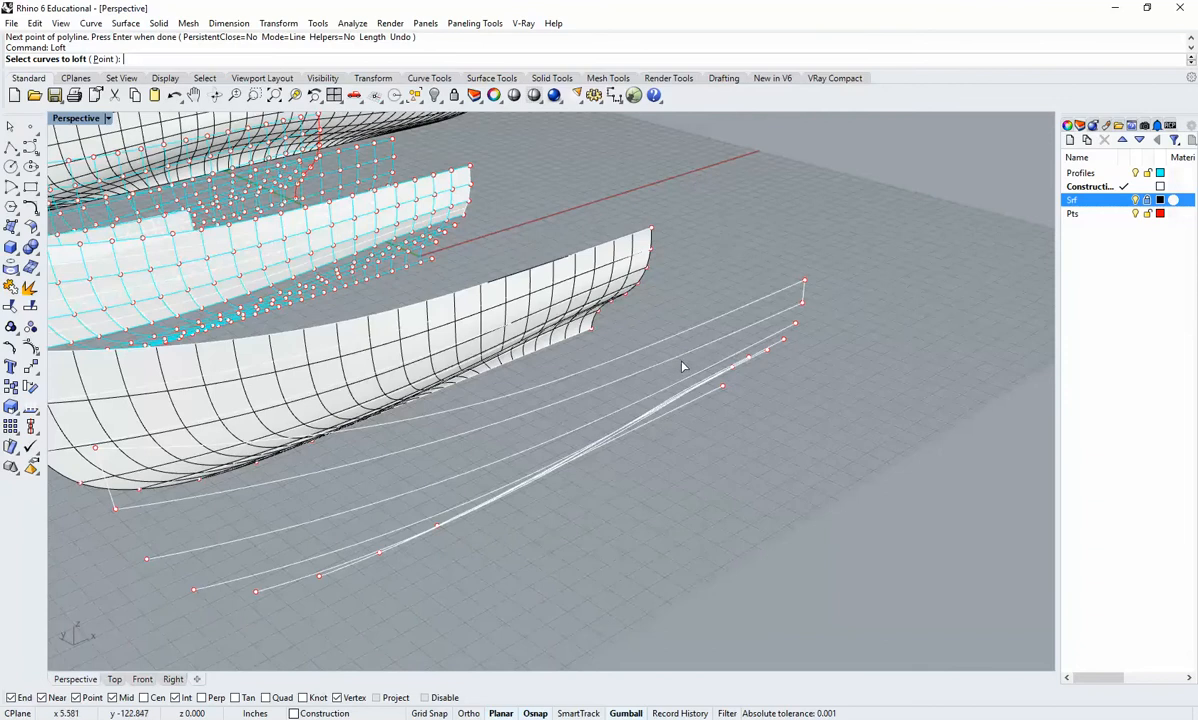
{"action": "left_click", "coordinate": [686, 345]}
{"action": "left_click", "coordinate": [690, 333]}
{"action": "key", "text": "Return"}
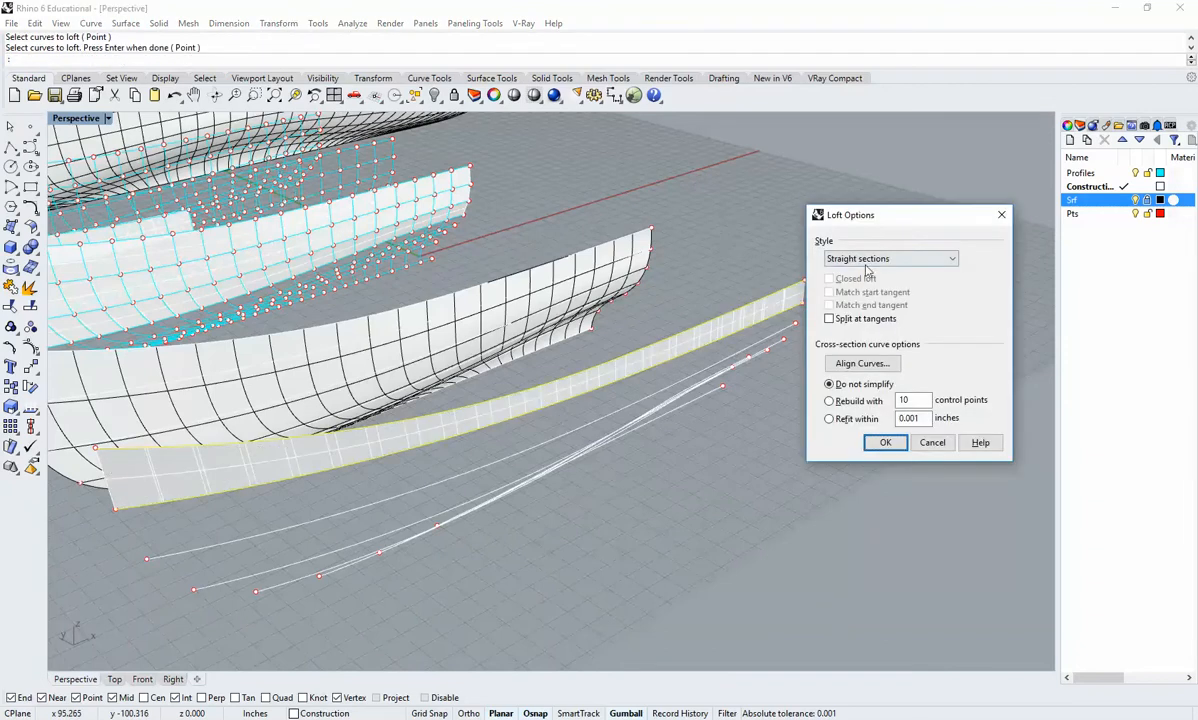
{"action": "left_click", "coordinate": [876, 446]}
{"action": "right_click_drag", "start_coordinate": [487, 423], "coordinate": [604, 447]}
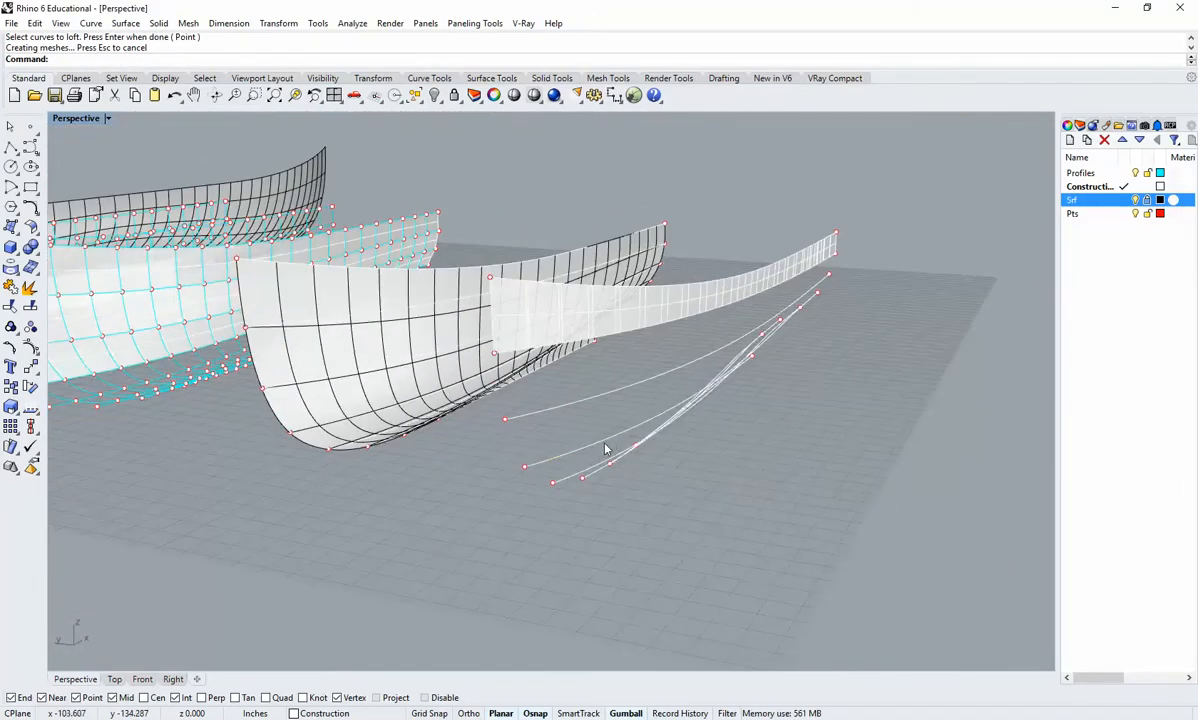
Loft the third and fourth copied plank curves from the top with Straight sections style and no simplification.
{"action": "key", "text": "Return"}
{"action": "key", "text": "Return"}
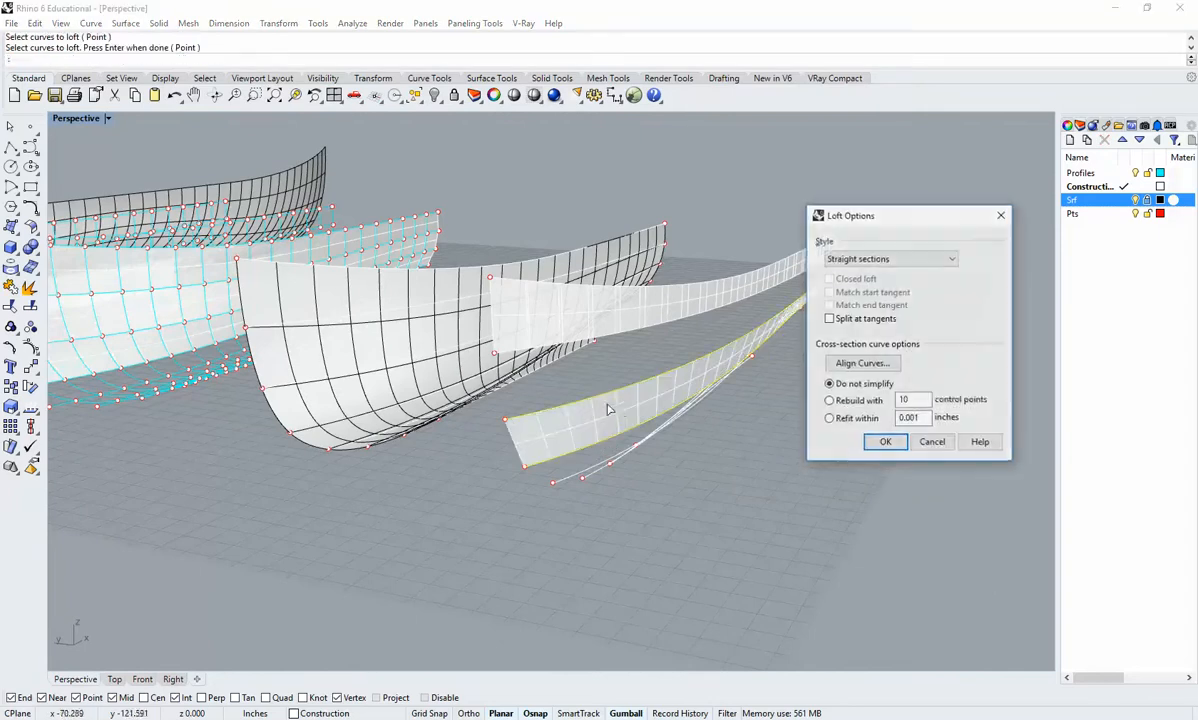
{"action": "left_click", "coordinate": [878, 449]}
Loft the second and third copied plank curves with Straight sections style and no simplification to fill the gap.
{"action": "right_click_drag", "start_coordinate": [878, 449], "coordinate": [694, 381]}
{"action": "key", "text": "Return"}
{"action": "left_click", "coordinate": [634, 424]}
{"action": "left_click", "coordinate": [671, 457]}
{"action": "left_click", "coordinate": [661, 348]}
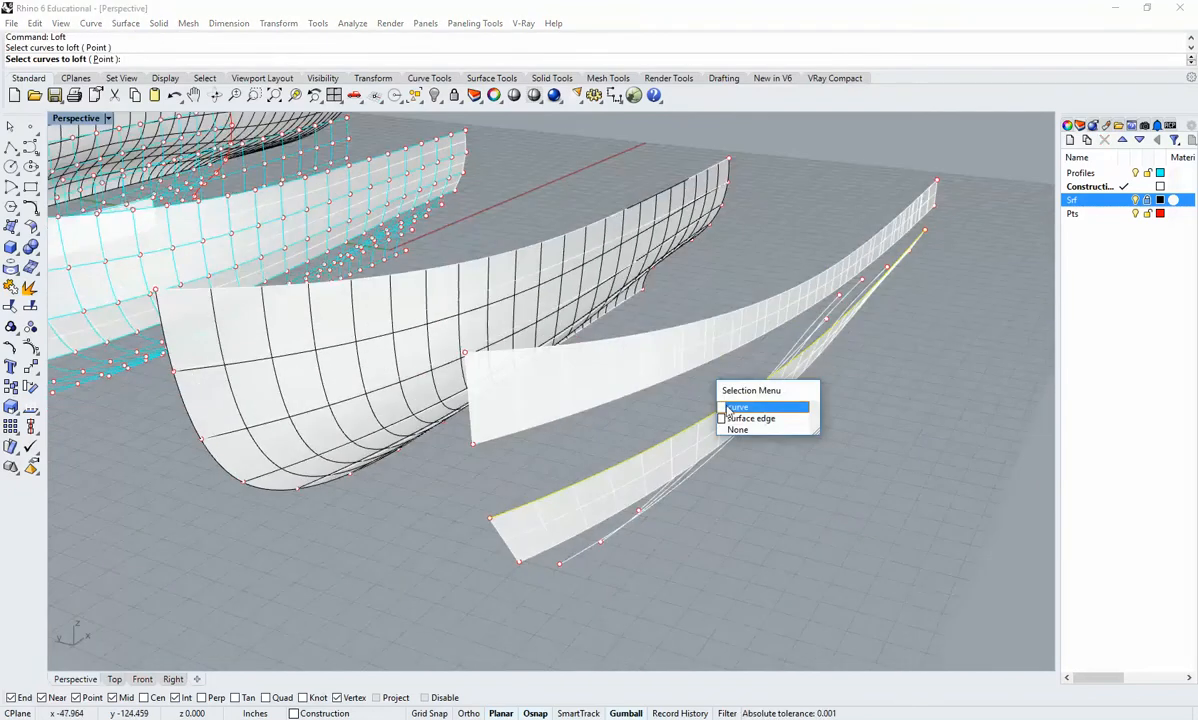
{"action": "left_click", "coordinate": [683, 378]}
{"action": "key", "text": "Return"}
{"action": "left_click", "coordinate": [830, 417]}
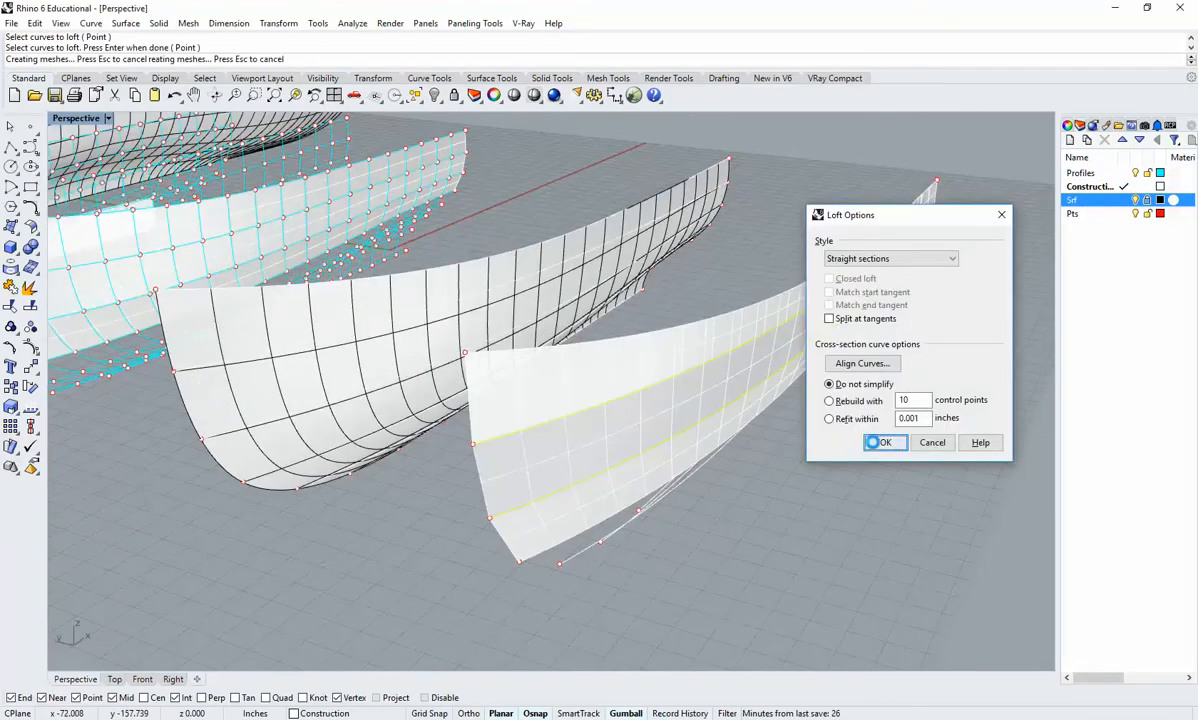
Delete the lofted surface between the second and third copied plank curves.
{"action": "right_click_drag", "start_coordinate": [830, 417], "coordinate": [672, 421]}
{"action": "left_click", "coordinate": [672, 421]}
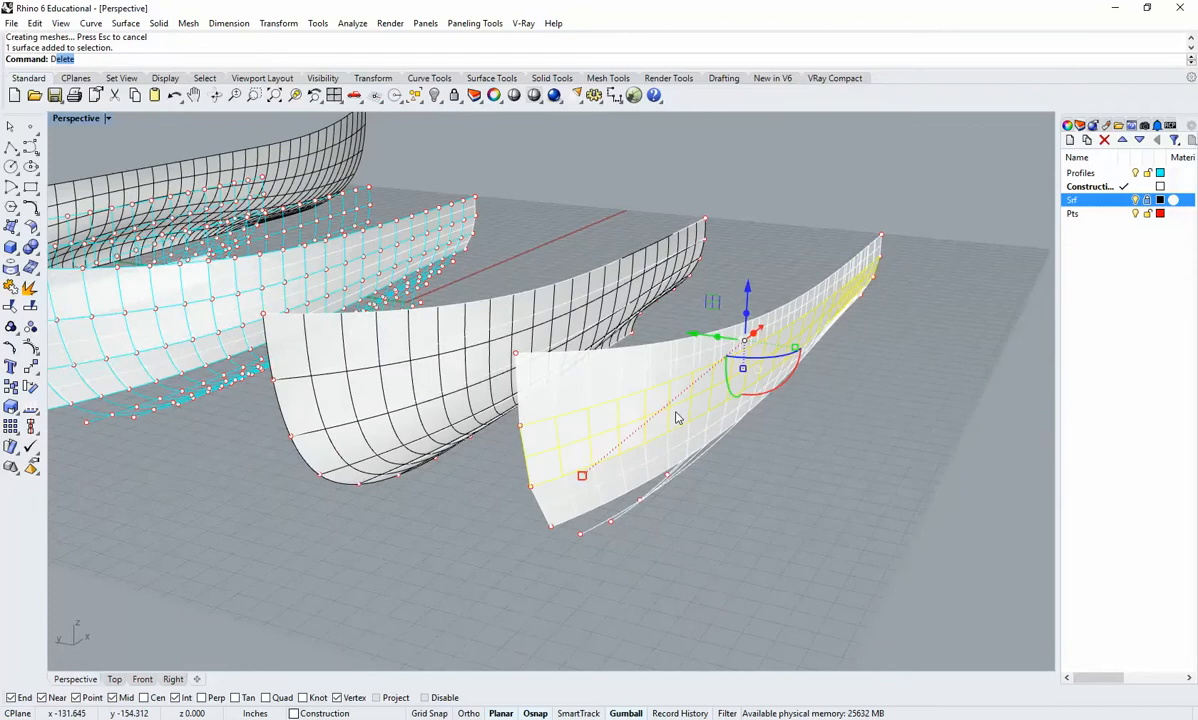
{"action": "key", "text": "Delete"}
Draw a straight polyline joining the near end points of the second and third copied plank curves.
{"action": "scroll", "coordinate": [640, 481], "scroll_direction": "up", "scroll_amount": 2}
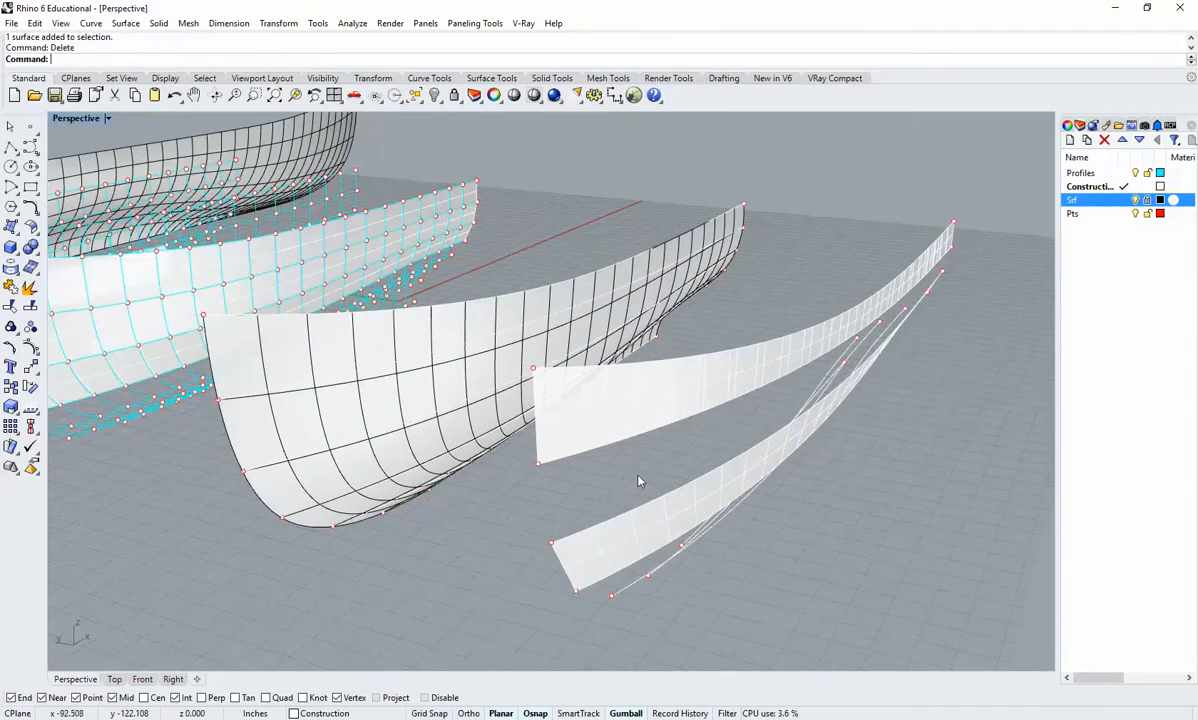
{"action": "left_click", "coordinate": [11, 148]}
{"action": "left_click", "coordinate": [539, 464]}
{"action": "left_click", "coordinate": [551, 541]}
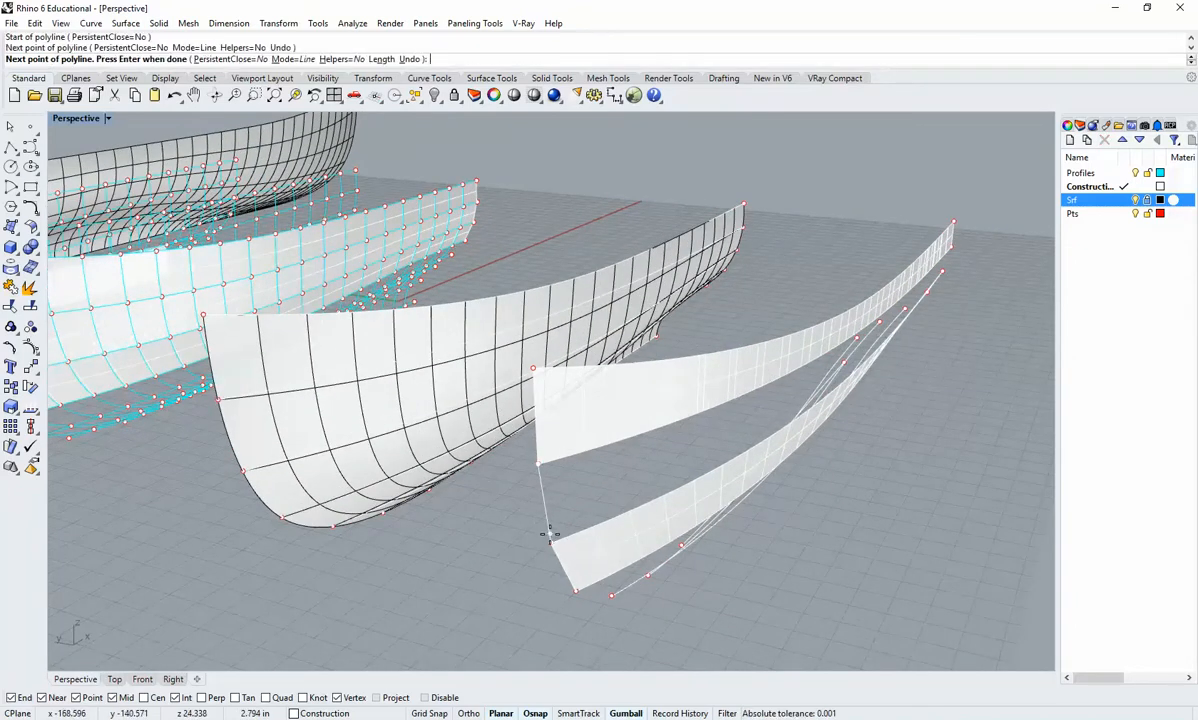
{"action": "scroll", "coordinate": [551, 535], "scroll_direction": "down", "scroll_amount": 5}
{"action": "right_click", "coordinate": [718, 514]}
Draw a straight polyline joining the far end points of the second and third copied plank curves.
{"action": "right_click_drag", "start_coordinate": [718, 514], "coordinate": [737, 460]}
{"action": "scroll", "coordinate": [737, 460], "scroll_direction": "up", "scroll_amount": 4}
{"action": "right_click", "coordinate": [810, 375]}
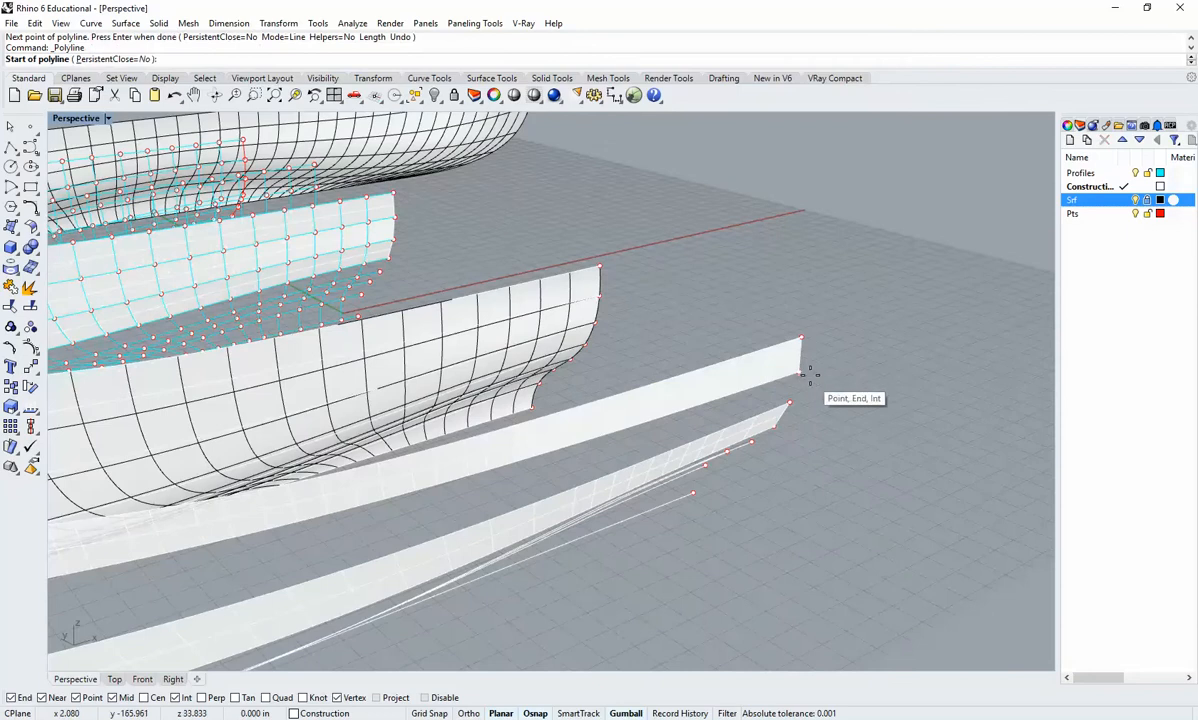
{"action": "left_click", "coordinate": [800, 373]}
{"action": "left_click", "coordinate": [790, 402]}
{"action": "right_click", "coordinate": [773, 447]}
Create a Sweep2 surface along the second and third plank curves using both end polylines, with cross sections left unchanged.
{"action": "scroll", "coordinate": [770, 447], "scroll_direction": "down", "scroll_amount": 5}
{"action": "right_click_drag", "start_coordinate": [720, 450], "coordinate": [582, 503]}
{"action": "scroll", "coordinate": [578, 505], "scroll_direction": "up", "scroll_amount": 2}
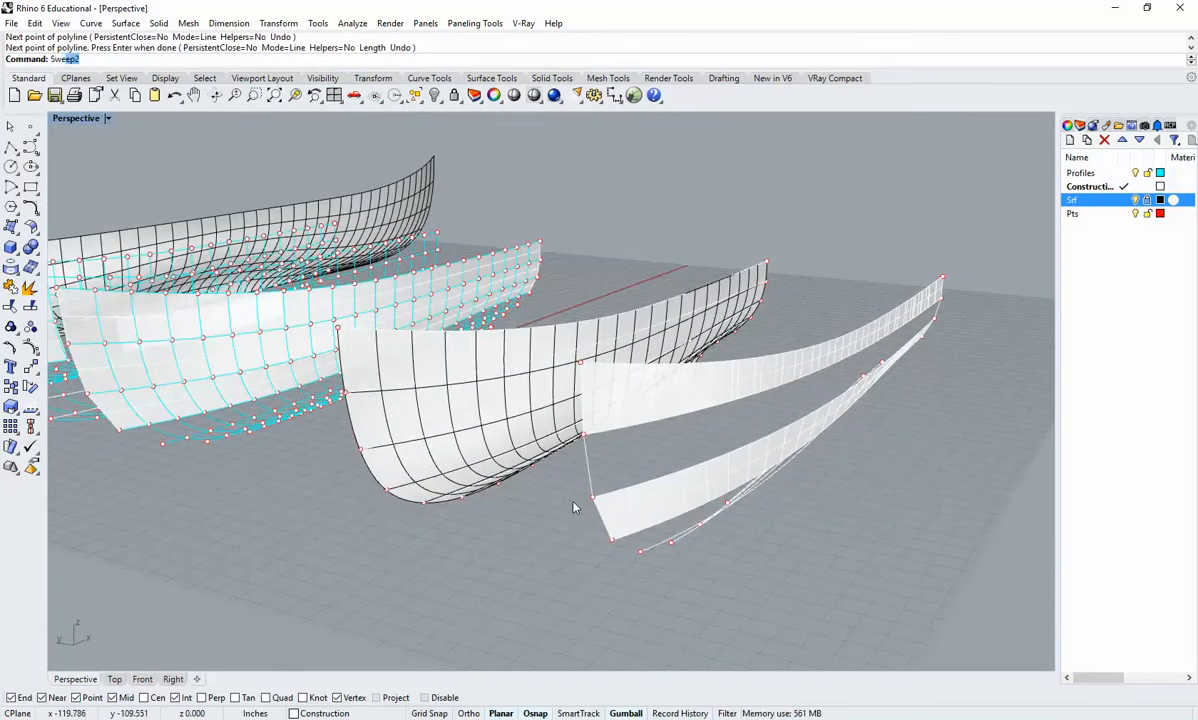
{"action": "key", "text": "Return"}
{"action": "left_click", "coordinate": [622, 437]}
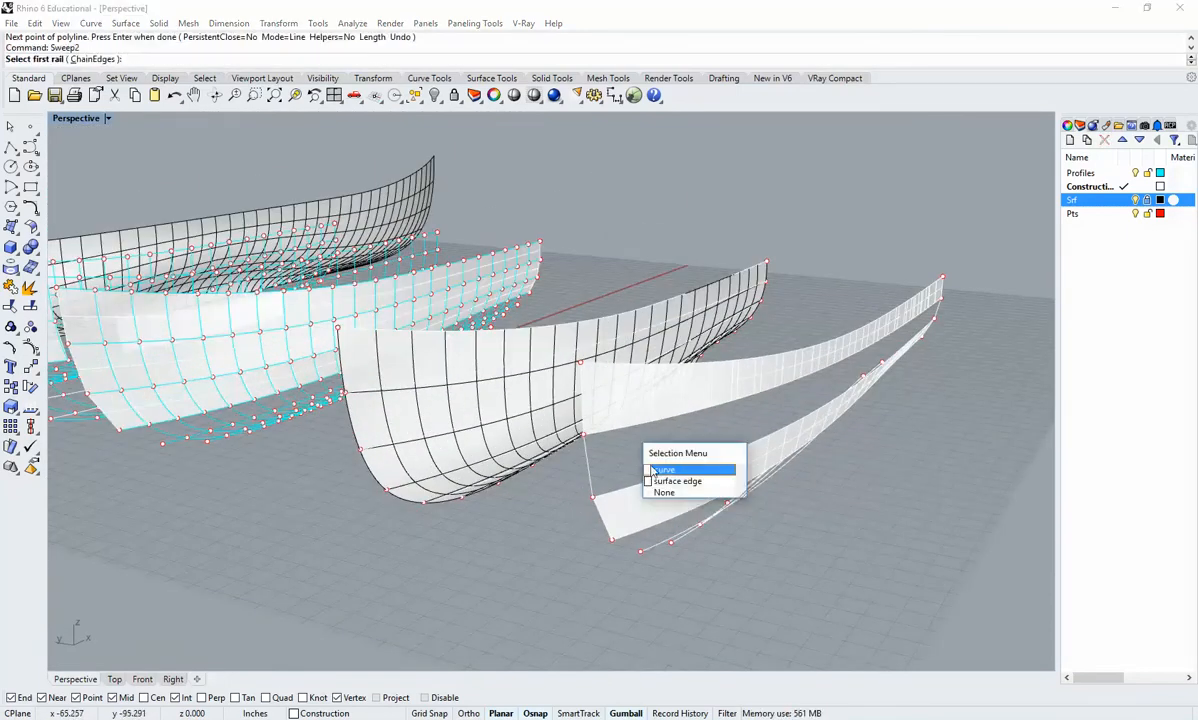
{"action": "left_click", "coordinate": [680, 468]}
{"action": "left_click", "coordinate": [652, 483]}
{"action": "left_click", "coordinate": [691, 519]}
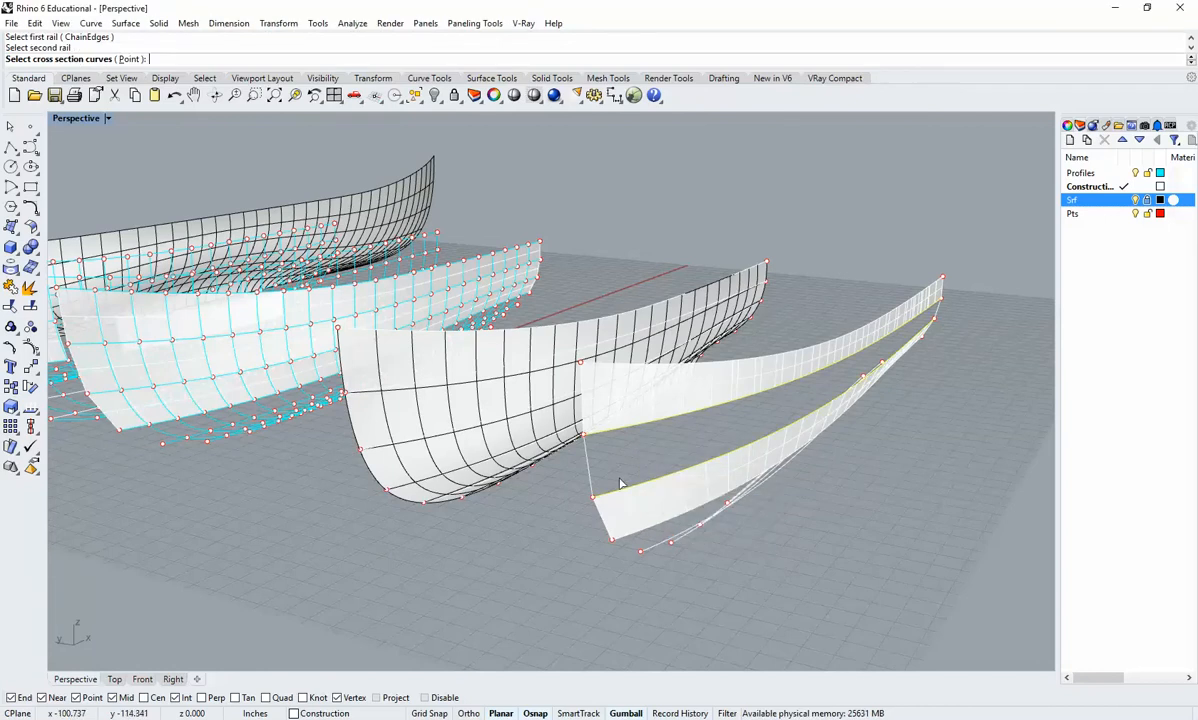
{"action": "left_click", "coordinate": [594, 481]}
{"action": "scroll", "coordinate": [913, 372], "scroll_direction": "up", "scroll_amount": 5}
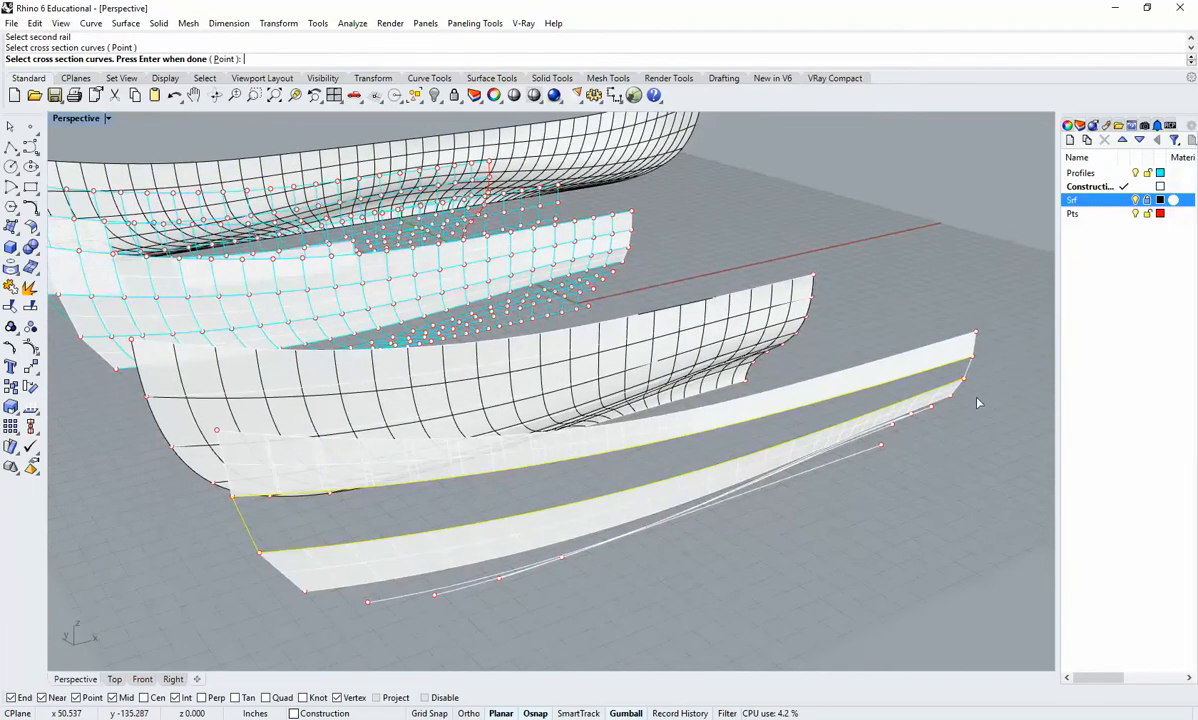
{"action": "key", "text": "Return"}
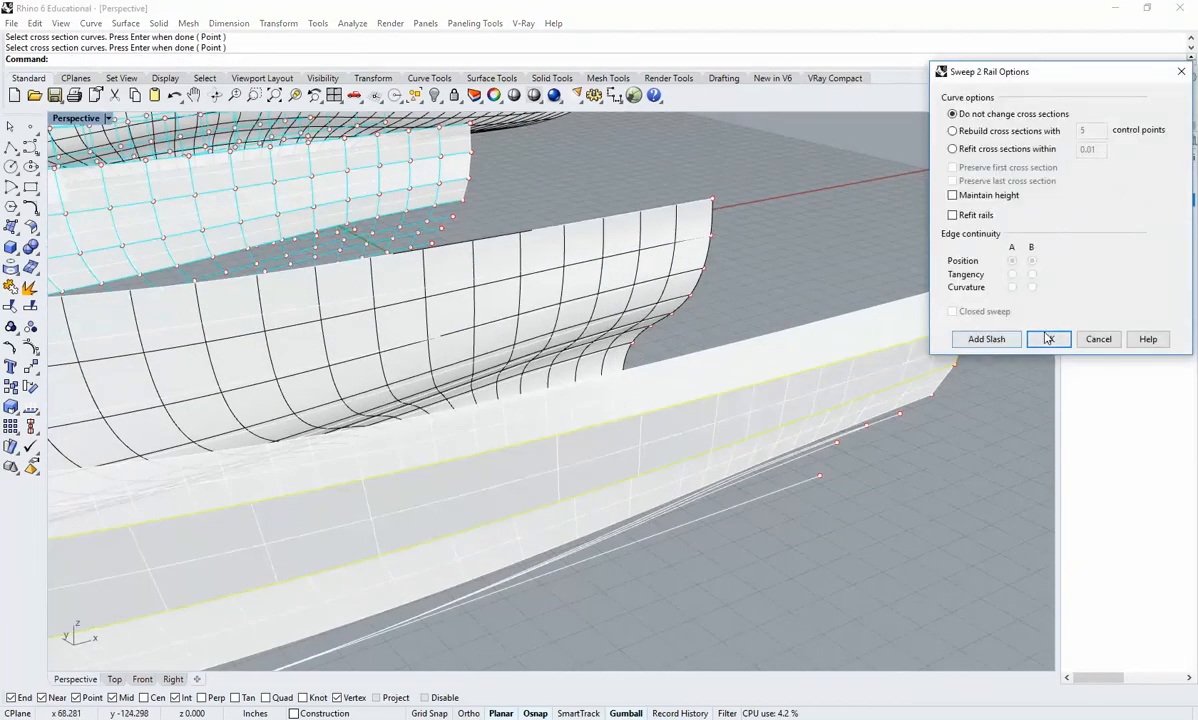
{"action": "left_click", "coordinate": [980, 330]}
Delete the uppermost lofted plank surface, keeping its boundary curves and end polylines.
{"action": "scroll", "coordinate": [746, 490], "scroll_direction": "down", "scroll_amount": 5}
{"action": "right_click_drag", "start_coordinate": [615, 516], "coordinate": [621, 369]}
{"action": "left_click", "coordinate": [650, 422]}
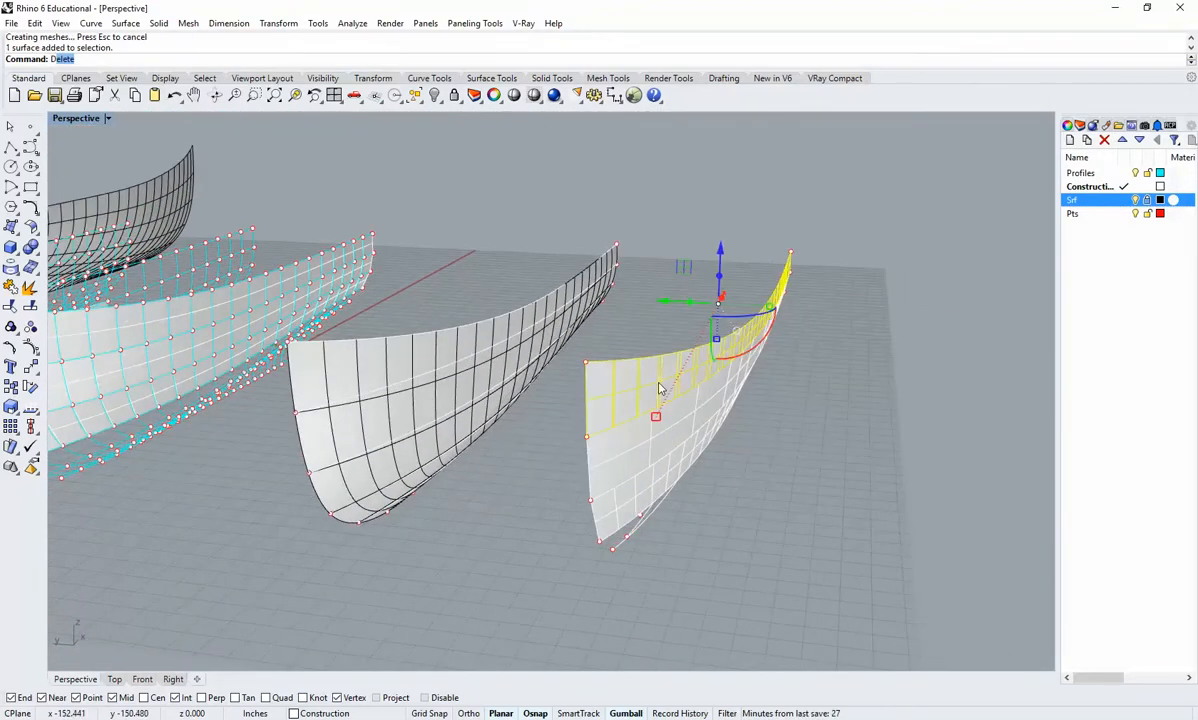
{"action": "key", "text": "Delete"}
Create a top plank surface with Sweep2 between the uppermost curve and the surface below, using the end polylines as cross sections.
{"action": "right_click_drag", "start_coordinate": [651, 422], "coordinate": [646, 426]}
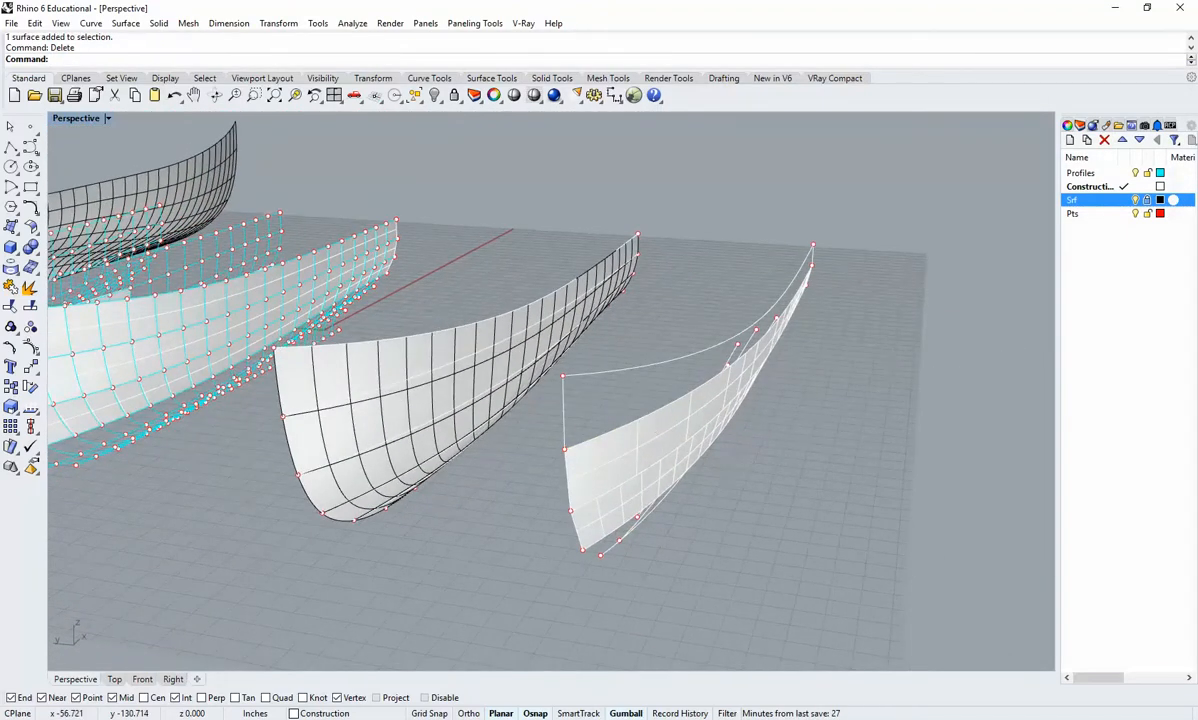
{"action": "left_click", "coordinate": [599, 436]}
{"action": "left_click", "coordinate": [640, 481]}
{"action": "left_click", "coordinate": [571, 431]}
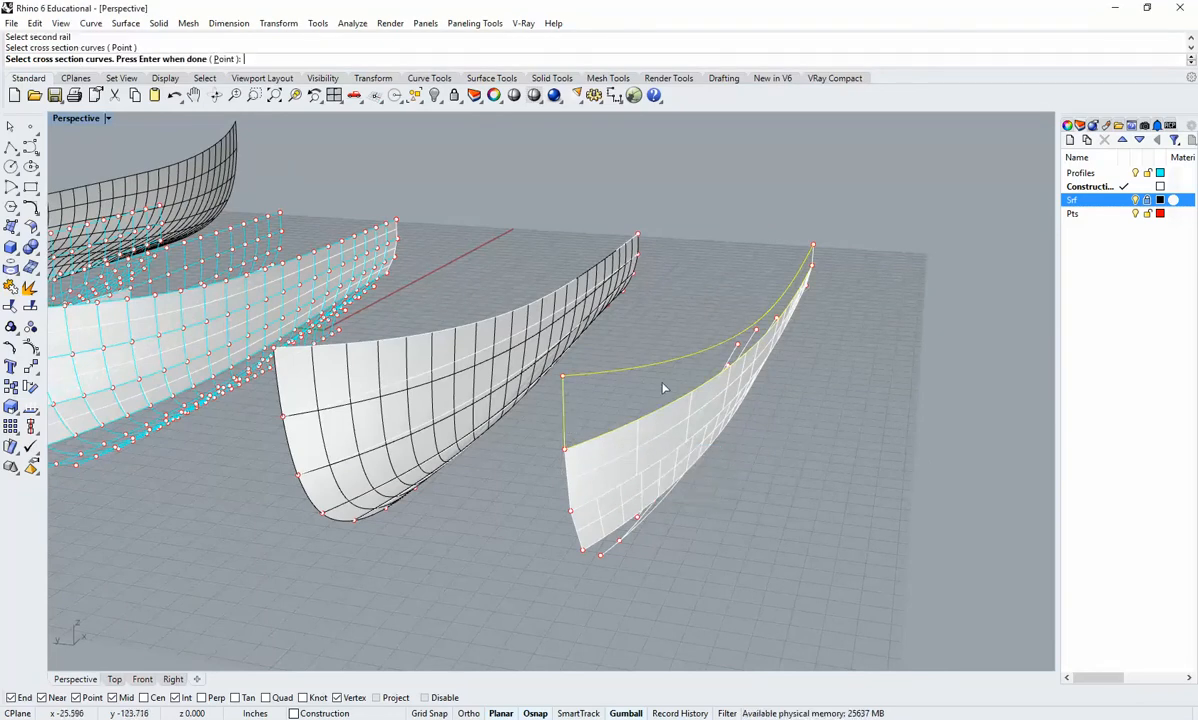
{"action": "right_click_drag", "start_coordinate": [663, 388], "coordinate": [765, 333]}
{"action": "key", "text": "Return"}
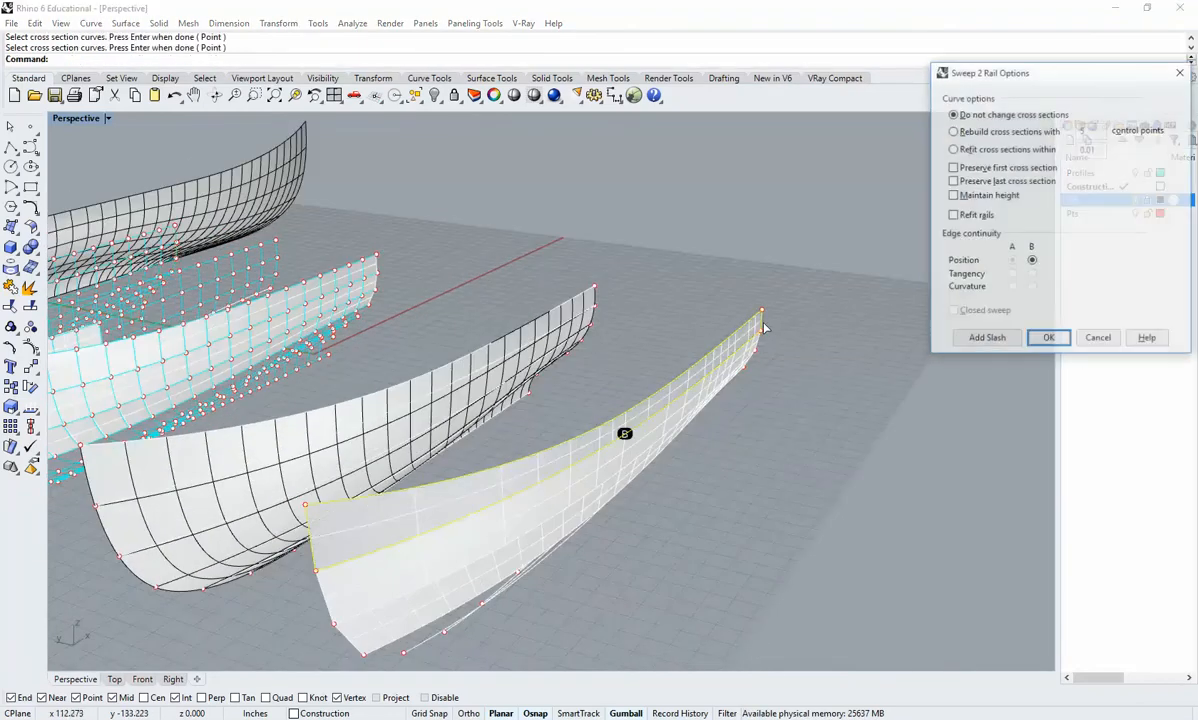
{"action": "left_click", "coordinate": [1048, 340]}
Delete the swept top plank surface and the lofted surface between the third and fourth plank curves.
{"action": "right_click_drag", "start_coordinate": [824, 403], "coordinate": [690, 476]}
{"action": "left_click", "coordinate": [691, 413]}
{"action": "key", "text": "Delete"}
{"action": "left_click", "coordinate": [758, 377]}
{"action": "key", "text": "Delete"}
Rebuild the top plank with Sweep2, using the uppermost curve and the remaining surface's upper edge as rails and the end polylines as sections.
{"action": "left_click", "coordinate": [628, 468]}
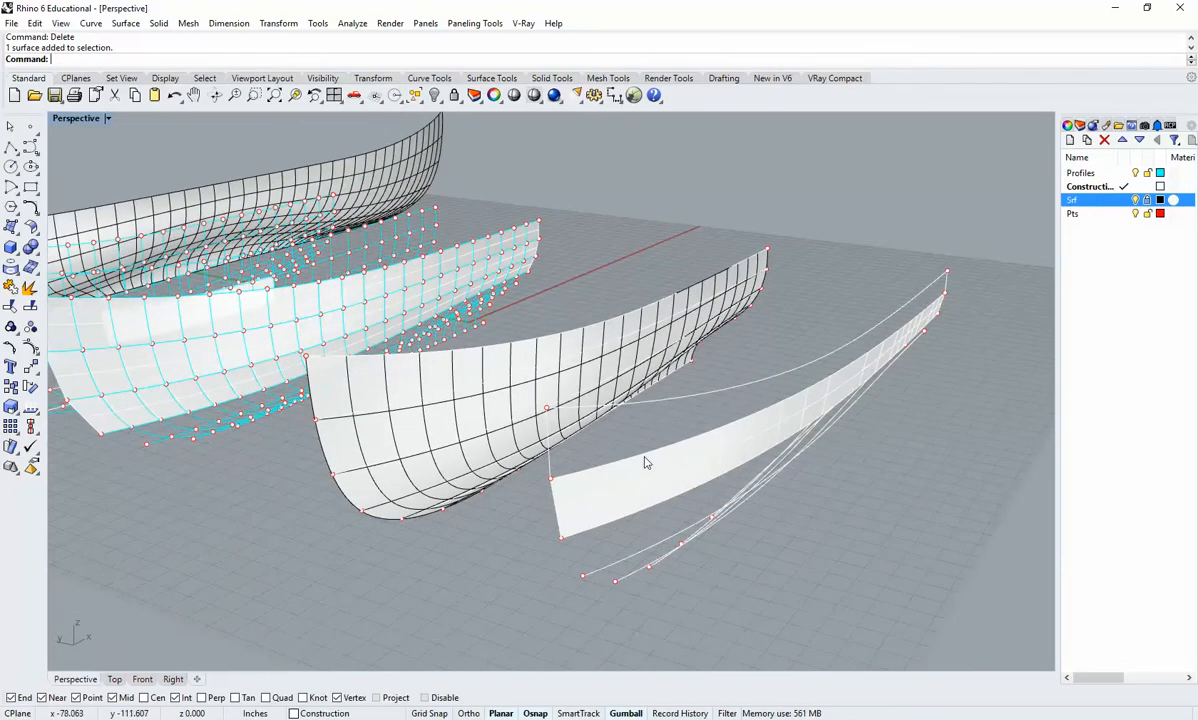
{"action": "key", "text": "Return"}
{"action": "right_click_drag", "start_coordinate": [644, 455], "coordinate": [647, 474]}
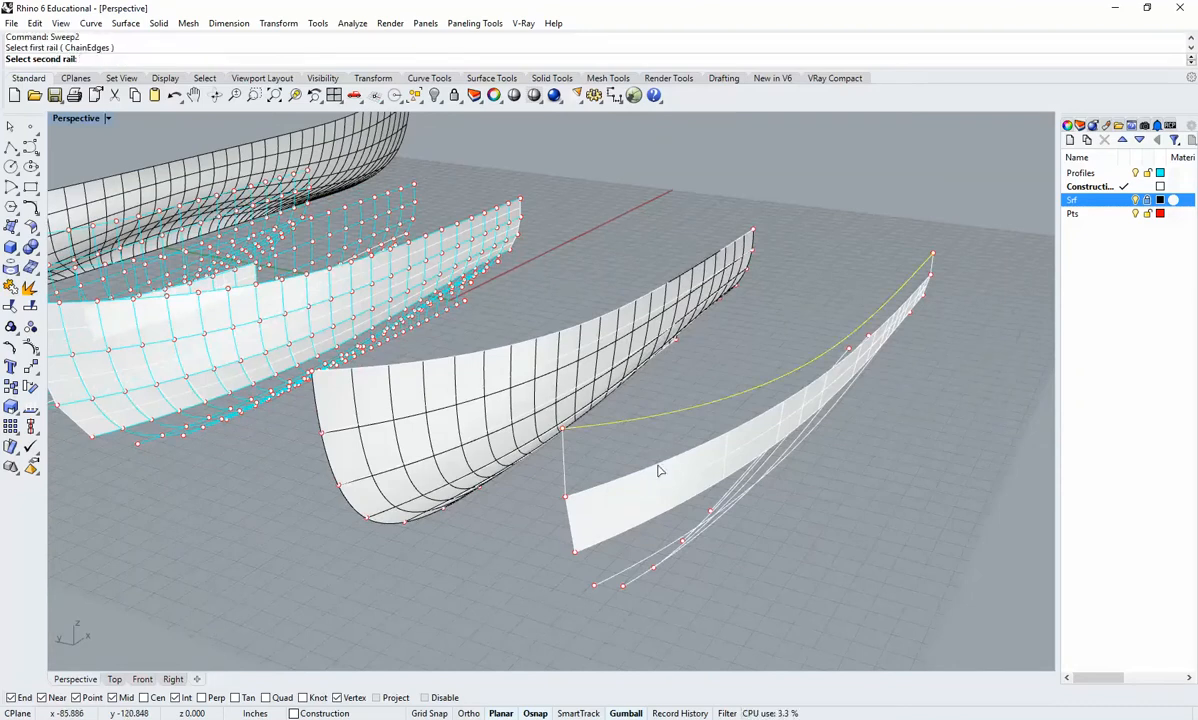
{"action": "left_click", "coordinate": [658, 470]}
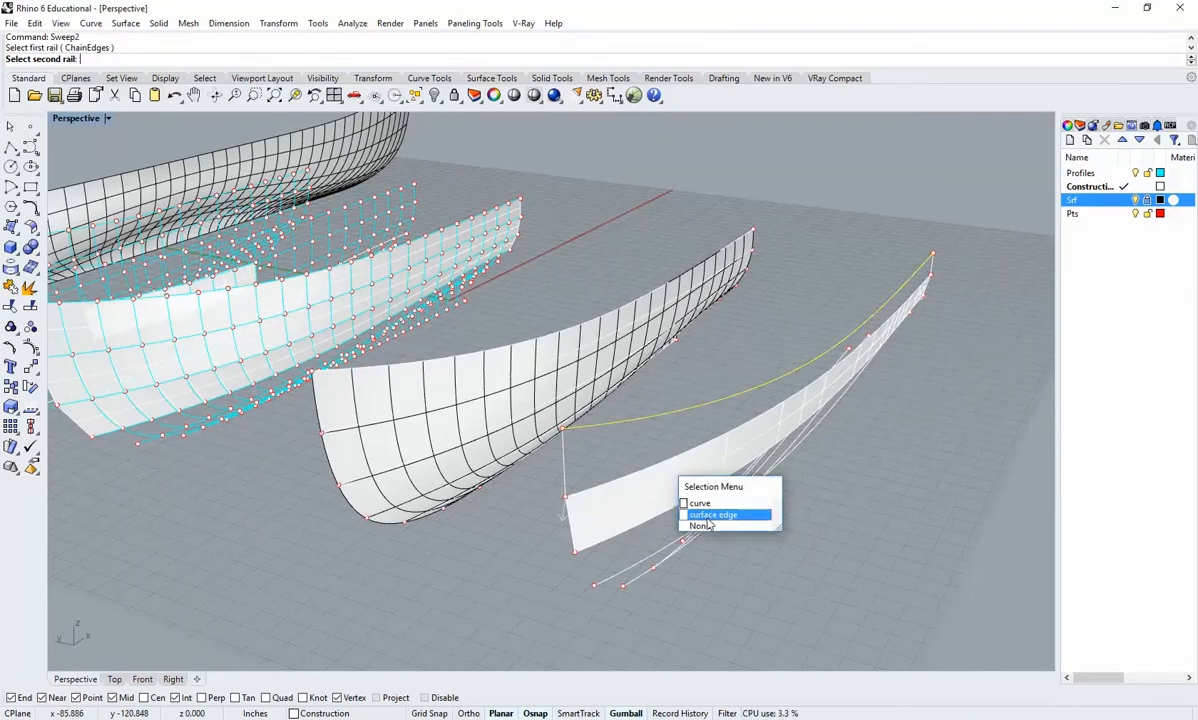
{"action": "left_click", "coordinate": [662, 486]}
{"action": "left_click", "coordinate": [561, 478]}
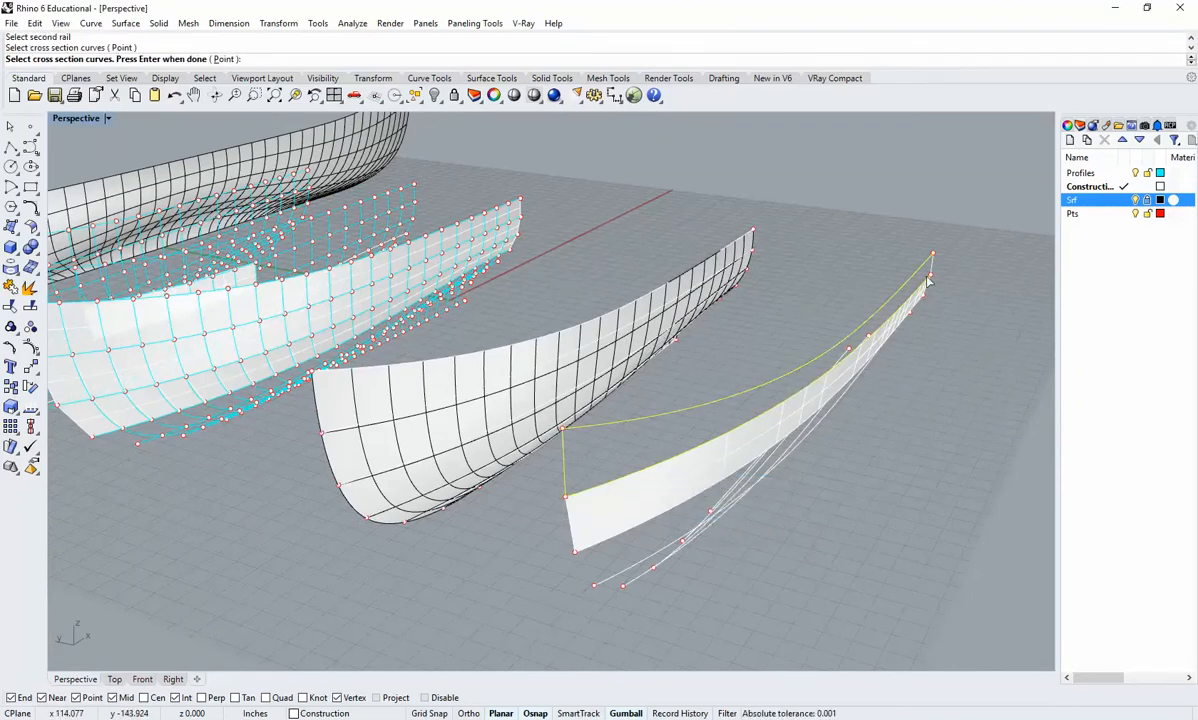
{"action": "key", "text": "Return"}
{"action": "left_click", "coordinate": [1049, 337]}
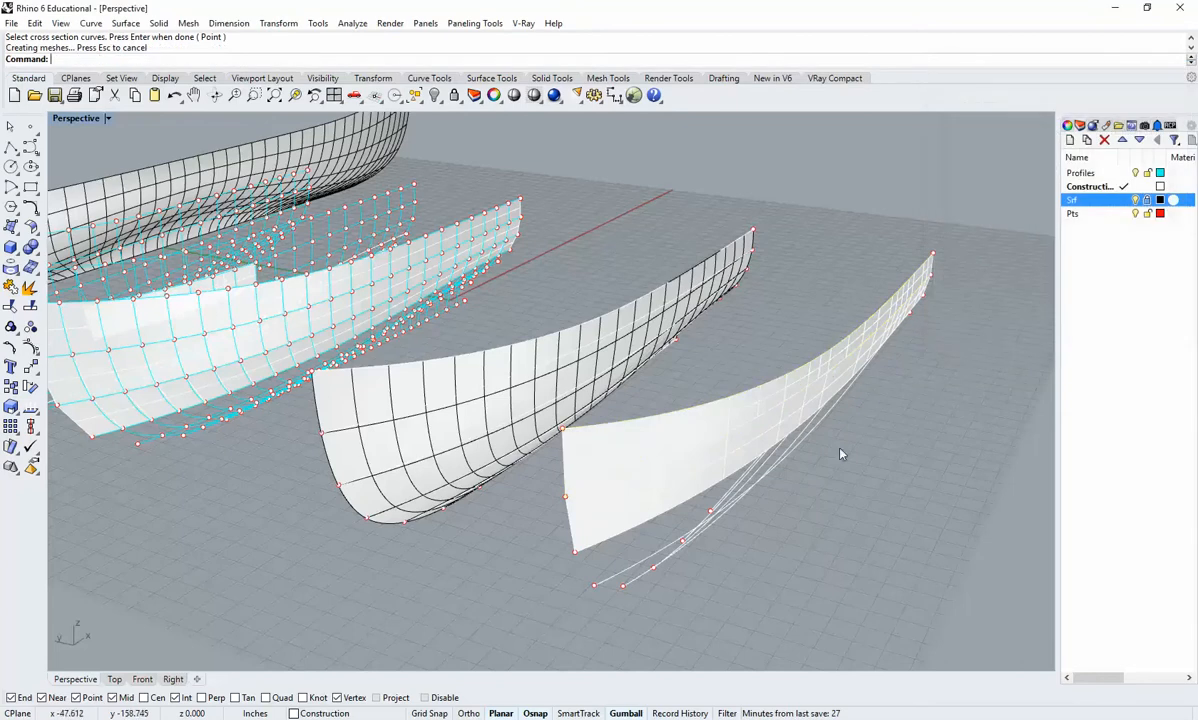
{"action": "right_click_drag", "start_coordinate": [755, 510], "coordinate": [760, 453]}
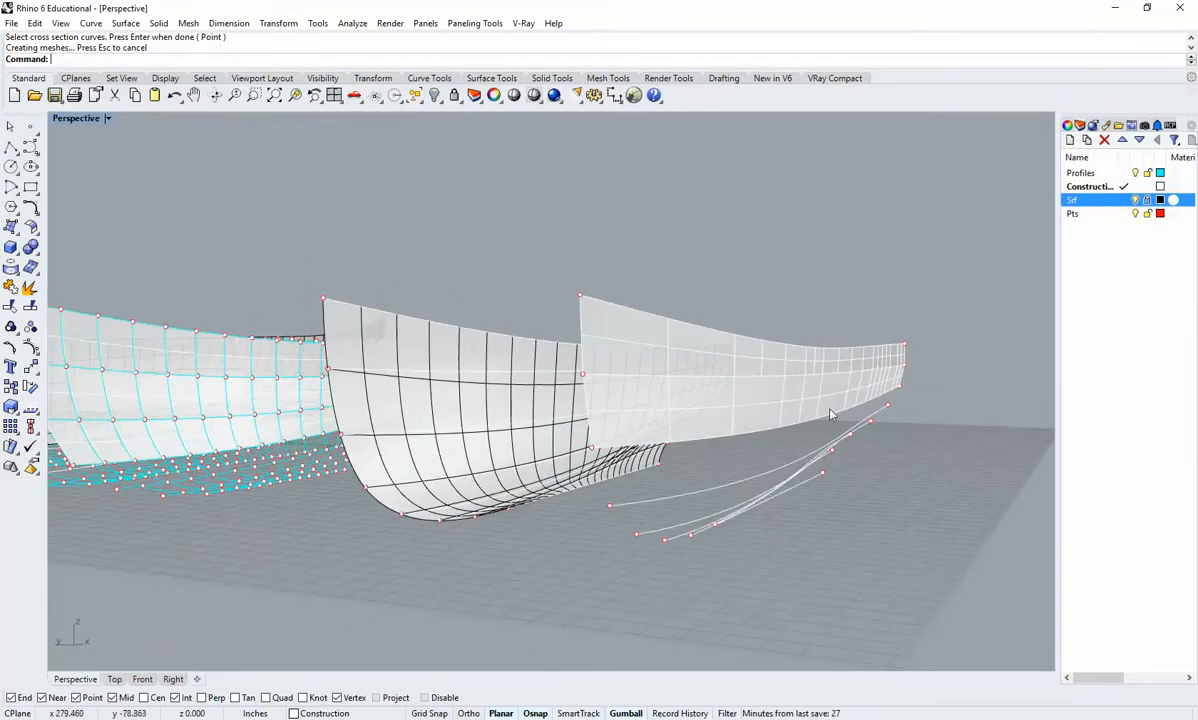
{"action": "right_click_drag", "start_coordinate": [836, 427], "coordinate": [679, 476]}
{"action": "right_click", "coordinate": [684, 468]}
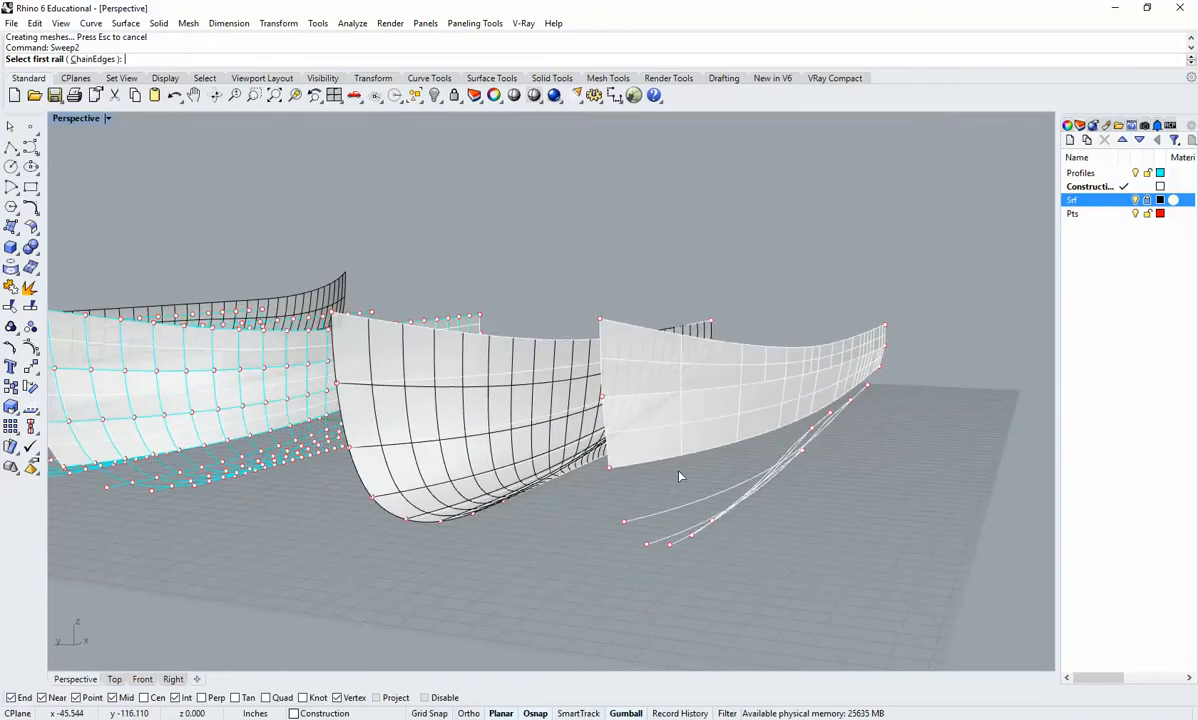
{"action": "left_click", "coordinate": [669, 464]}
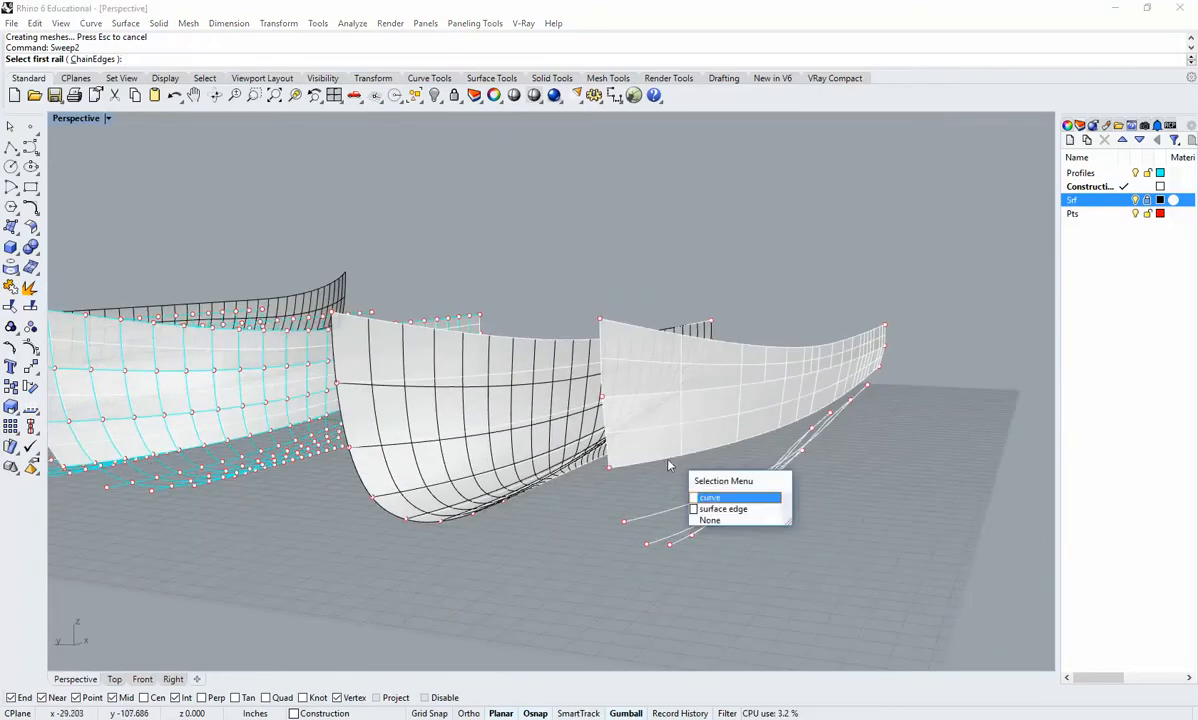
{"action": "left_click", "coordinate": [722, 508]}
{"action": "left_click", "coordinate": [688, 513]}
{"action": "key", "text": "Escape"}
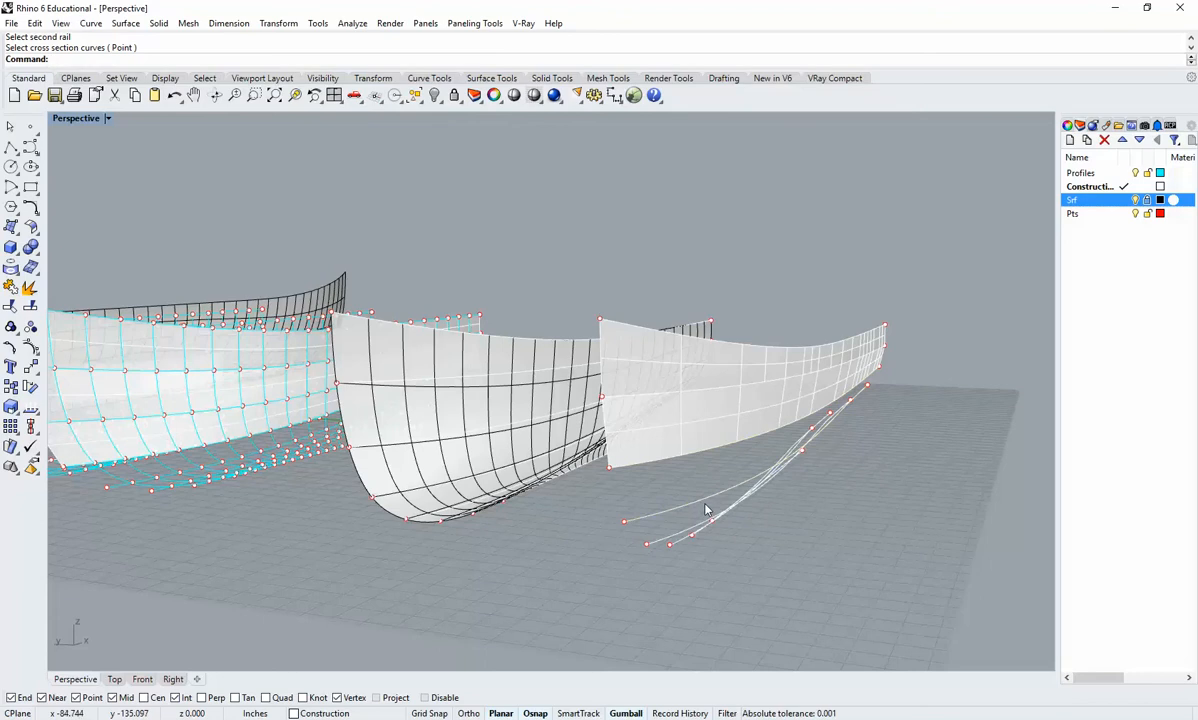
Draw a straight polyline from the second plank surface's lower near corner to the near end of the fourth plank curve.
{"action": "left_click", "coordinate": [36, 124]}
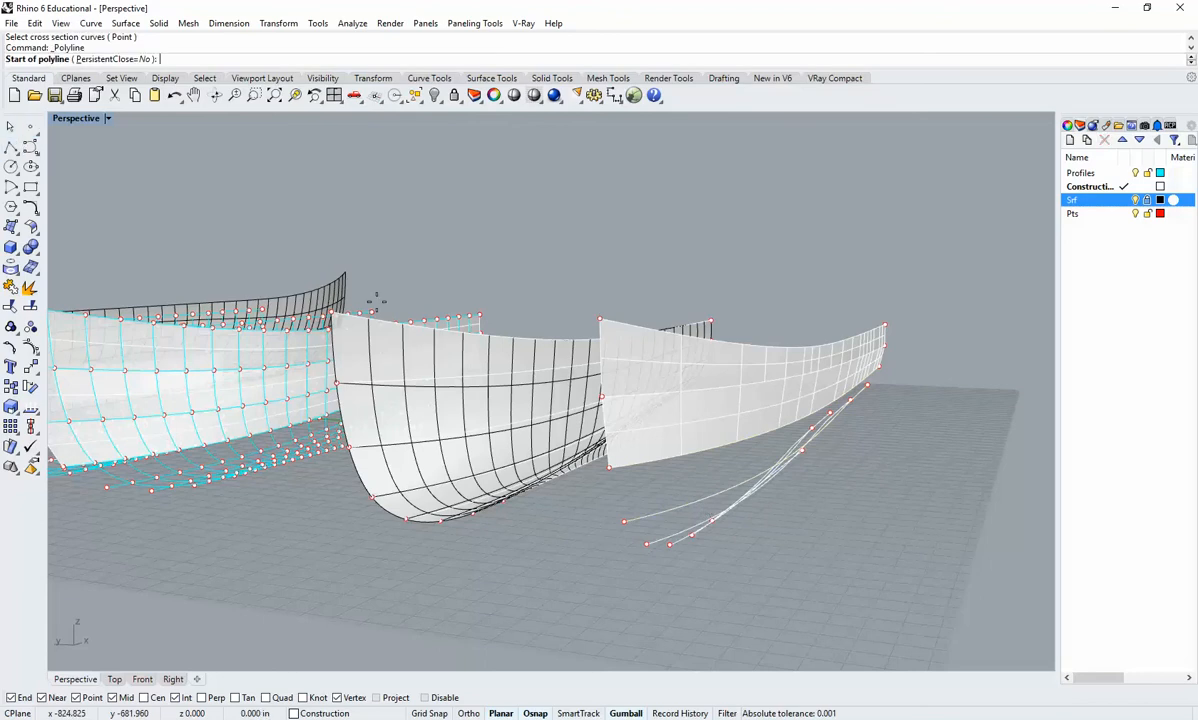
{"action": "left_click", "coordinate": [609, 474]}
{"action": "right_click", "coordinate": [609, 476]}
{"action": "right_click", "coordinate": [609, 476]}
{"action": "left_click", "coordinate": [609, 470]}
{"action": "left_click", "coordinate": [626, 521]}
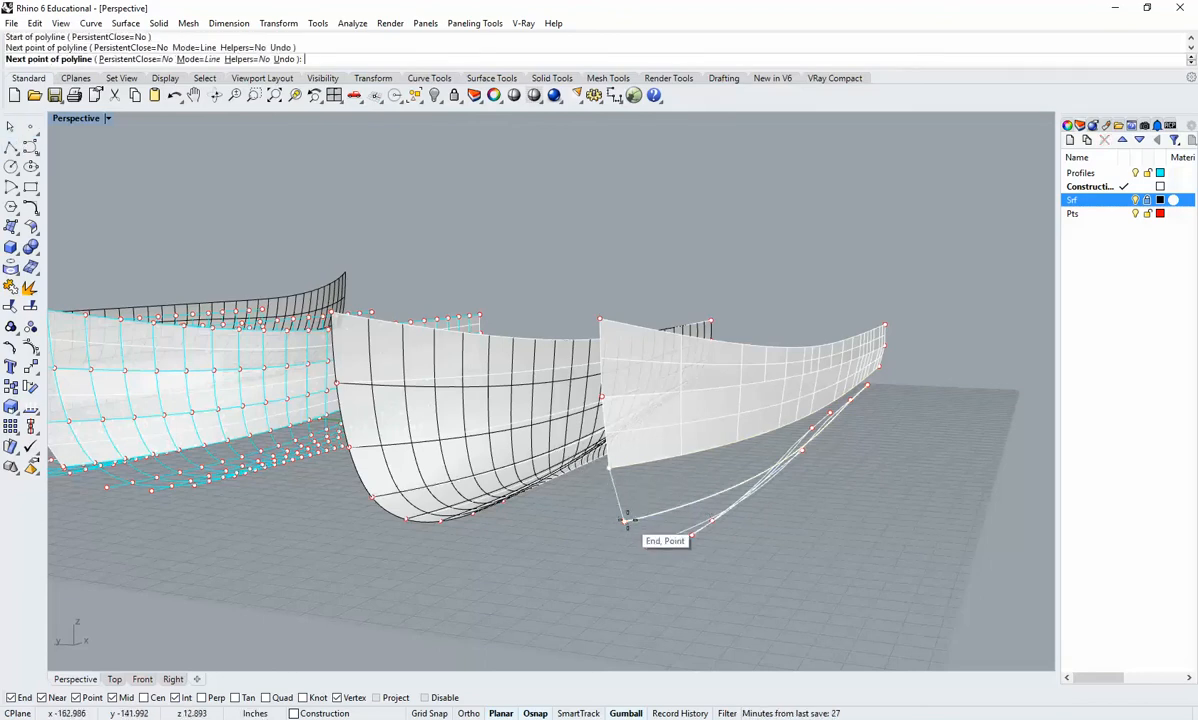
{"action": "right_click", "coordinate": [626, 521]}
Draw a straight polyline from the second plank surface's lower far corner to the far end of the fourth plank curve.
{"action": "scroll", "coordinate": [636, 512], "scroll_direction": "down", "scroll_amount": 4}
{"action": "mouse_move", "coordinate": [772, 487]}
{"action": "right_mouse_down"}
{"action": "mouse_move", "coordinate": [741, 492]}
{"action": "mouse_move", "coordinate": [950, 450]}
{"action": "right_mouse_up"}
{"action": "scroll", "coordinate": [775, 486], "scroll_direction": "up", "scroll_amount": 5}
{"action": "right_click", "coordinate": [850, 481]}
{"action": "left_click", "coordinate": [819, 444]}
{"action": "left_click", "coordinate": [803, 476]}
{"action": "right_click", "coordinate": [808, 490]}
Create the third plank surface with Sweep2, using the second plank's lower surface edge and the fourth curve as rails and both end polylines.
{"action": "scroll", "coordinate": [950, 450], "scroll_direction": "down", "scroll_amount": 5}
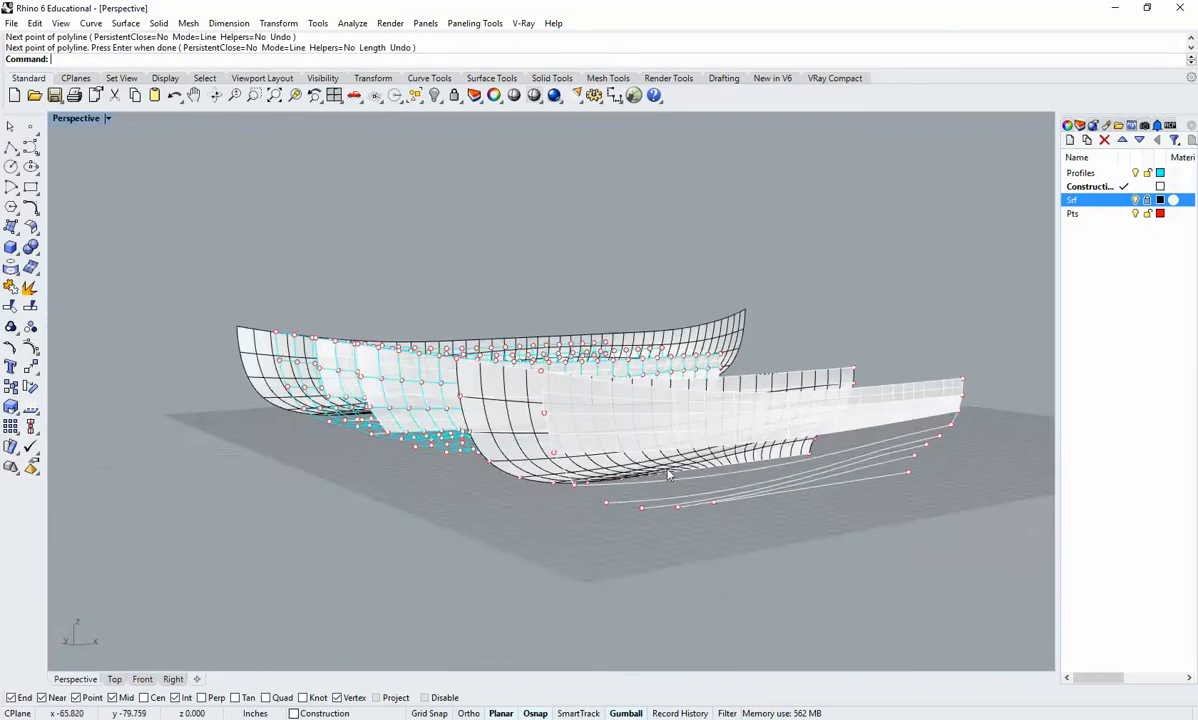
{"action": "right_click_drag", "start_coordinate": [670, 474], "coordinate": [725, 495]}
{"action": "scroll", "coordinate": [646, 472], "scroll_direction": "up", "scroll_amount": 3}
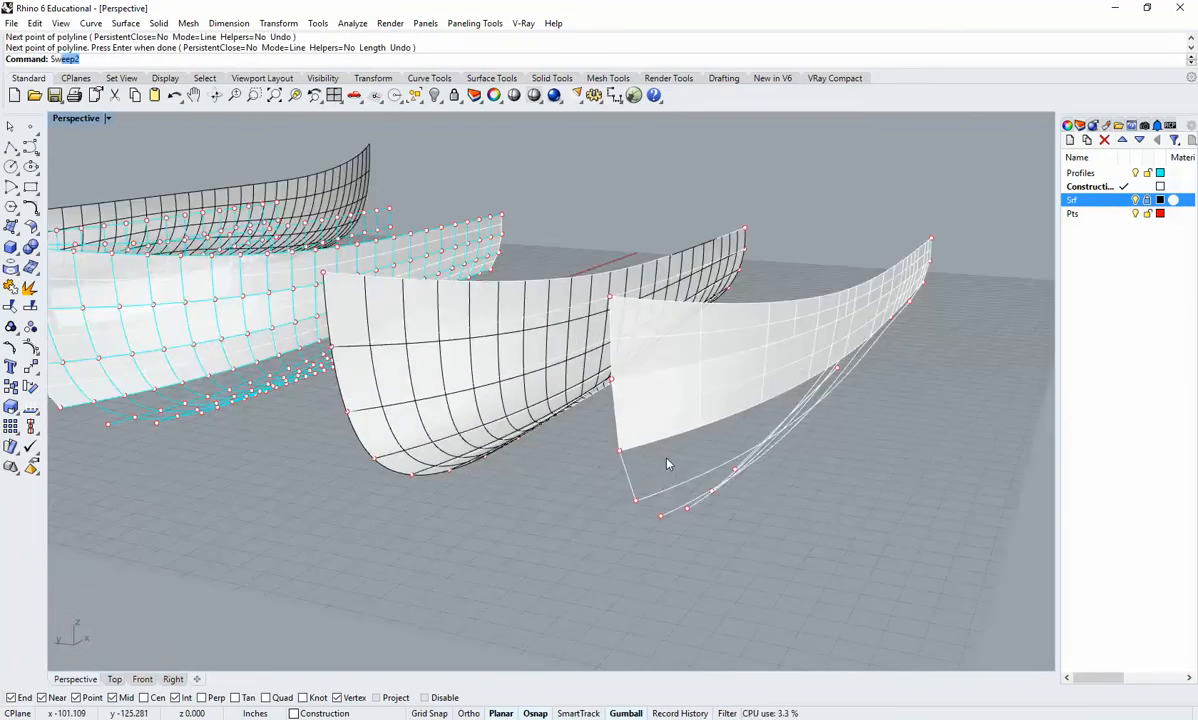
{"action": "key", "text": "Return"}
{"action": "left_click", "coordinate": [690, 450]}
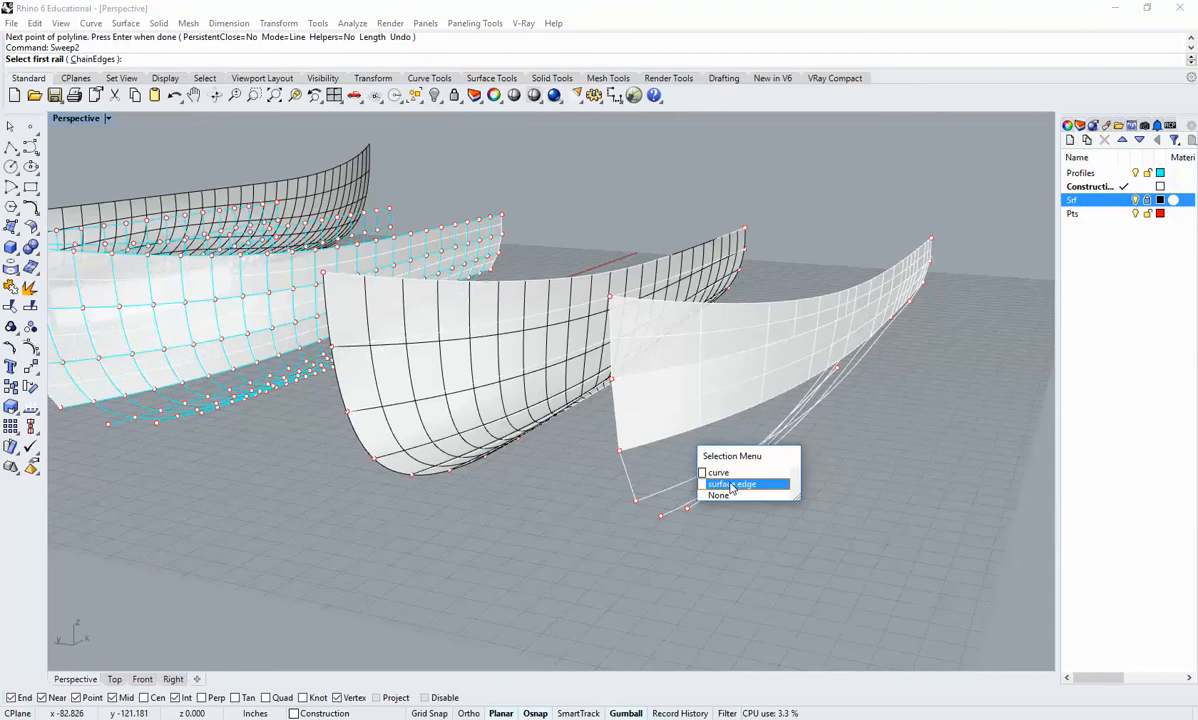
{"action": "left_click", "coordinate": [727, 483]}
{"action": "left_click", "coordinate": [690, 484]}
{"action": "left_click", "coordinate": [633, 484]}
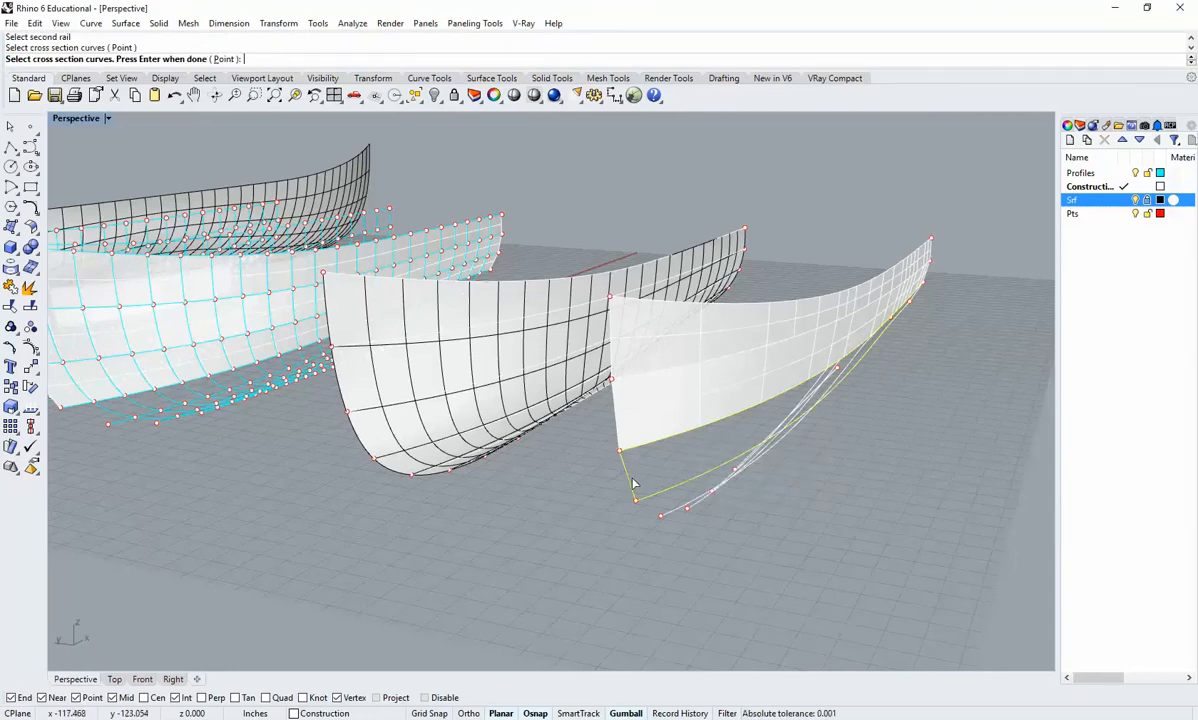
{"action": "right_click_drag", "start_coordinate": [633, 484], "coordinate": [930, 460]}
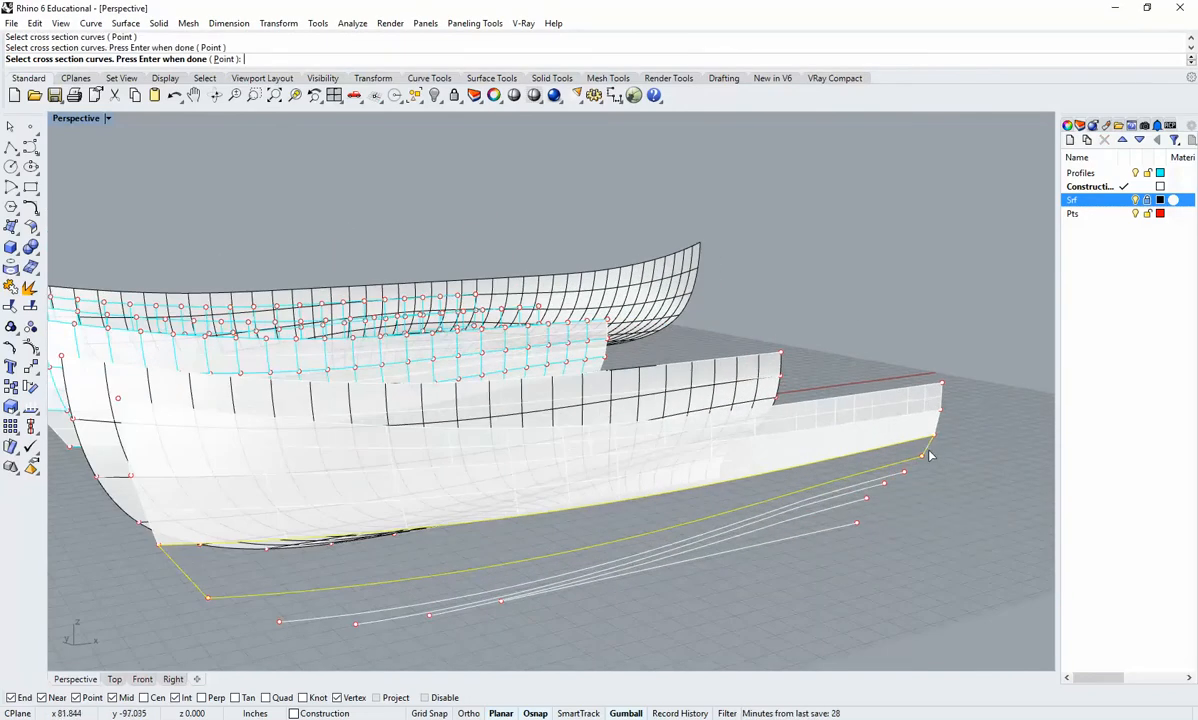
{"action": "key", "text": "Return"}
{"action": "left_click", "coordinate": [1047, 339]}
{"action": "right_click_drag", "start_coordinate": [826, 479], "coordinate": [491, 455]}
{"action": "right_click_drag", "start_coordinate": [429, 410], "coordinate": [746, 485]}
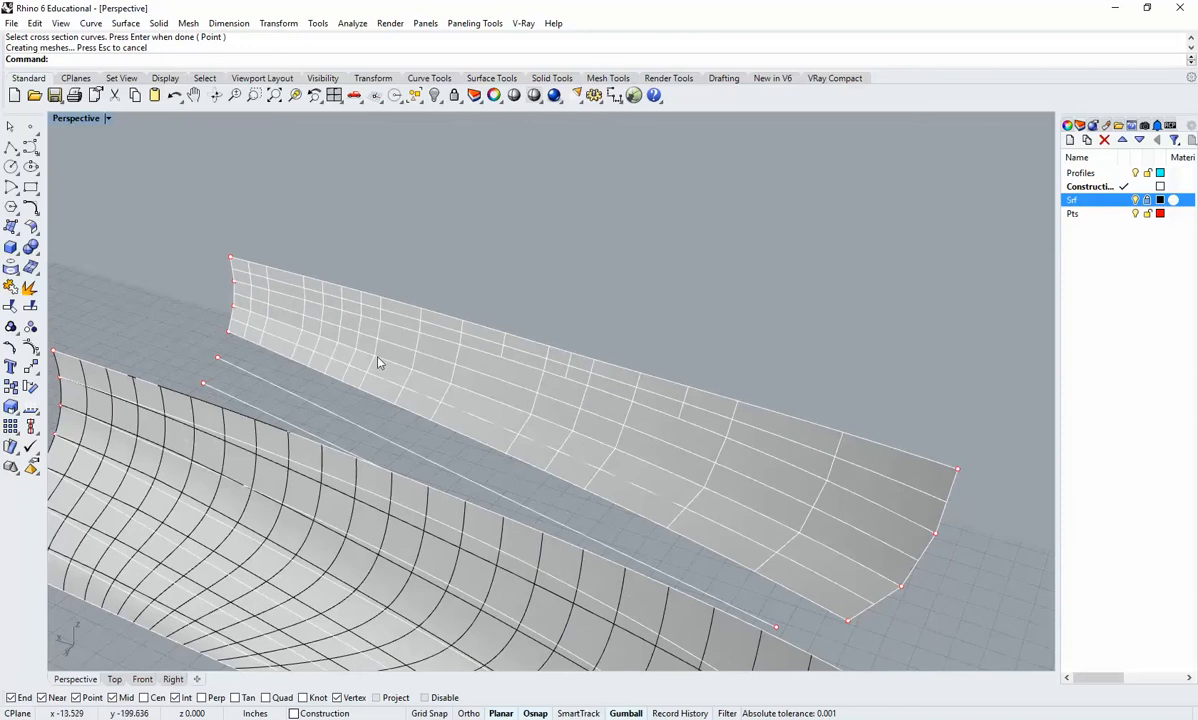
{"action": "right_click_drag", "start_coordinate": [377, 356], "coordinate": [606, 400], "text": "shift"}
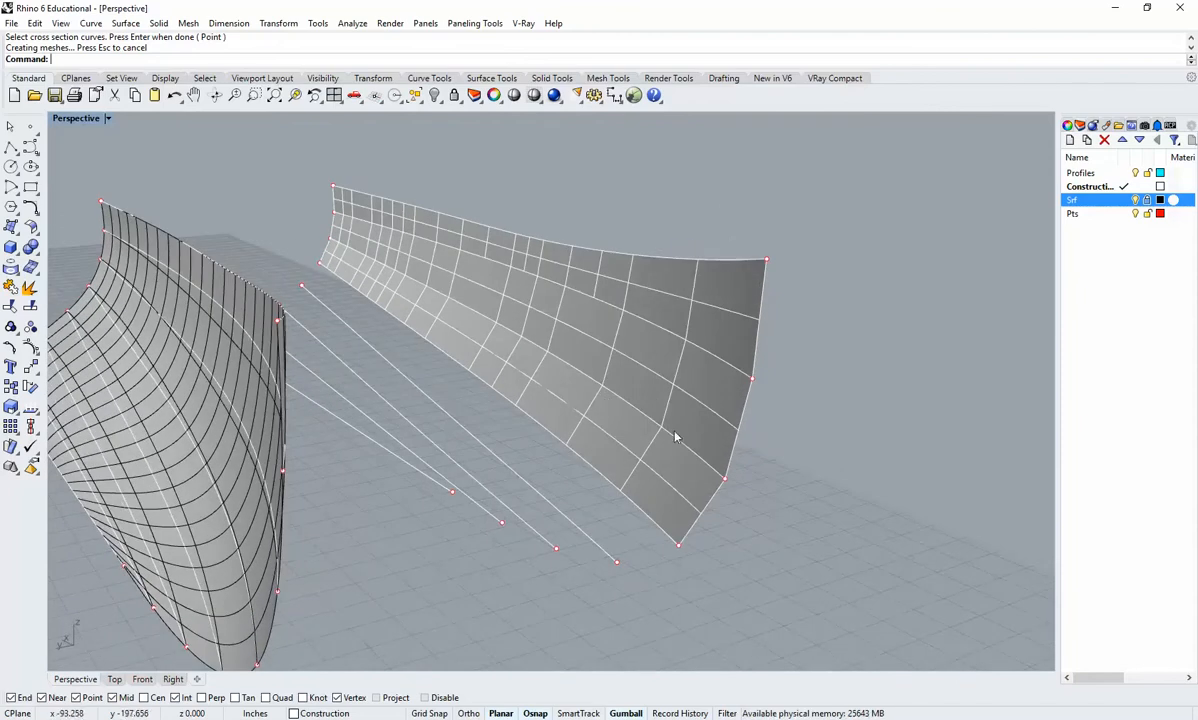
{"action": "right_click_drag", "start_coordinate": [575, 450], "coordinate": [533, 446]}
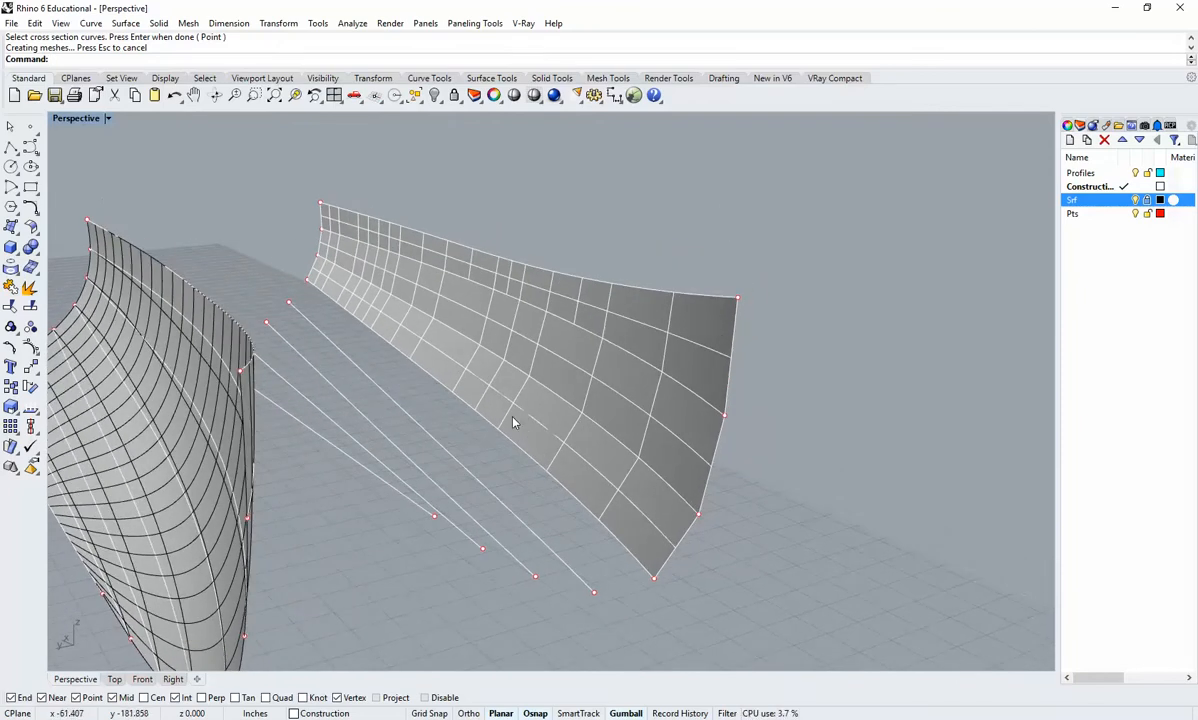
Unroll the top plank surface into a flat pattern with UnrollSrf.
{"action": "right_click_drag", "start_coordinate": [494, 445], "coordinate": [639, 504]}
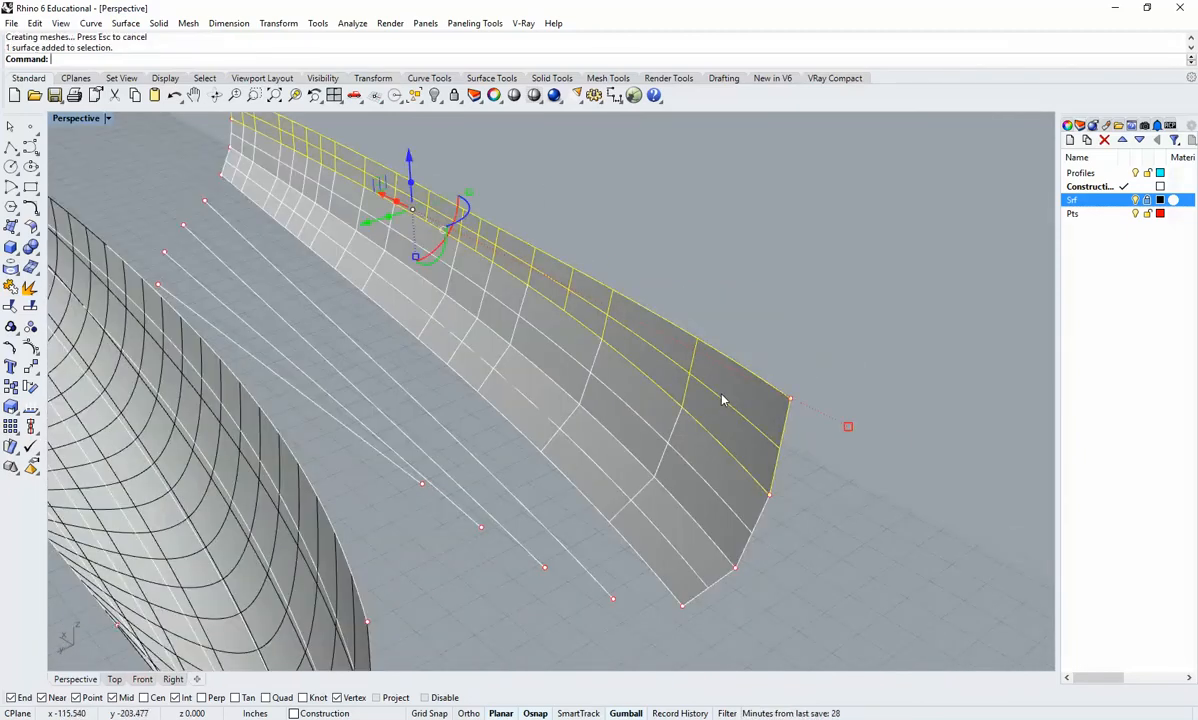
{"action": "type", "text": "UnrollSrf"}
{"action": "key", "text": "Return"}
{"action": "key", "text": "Return"}
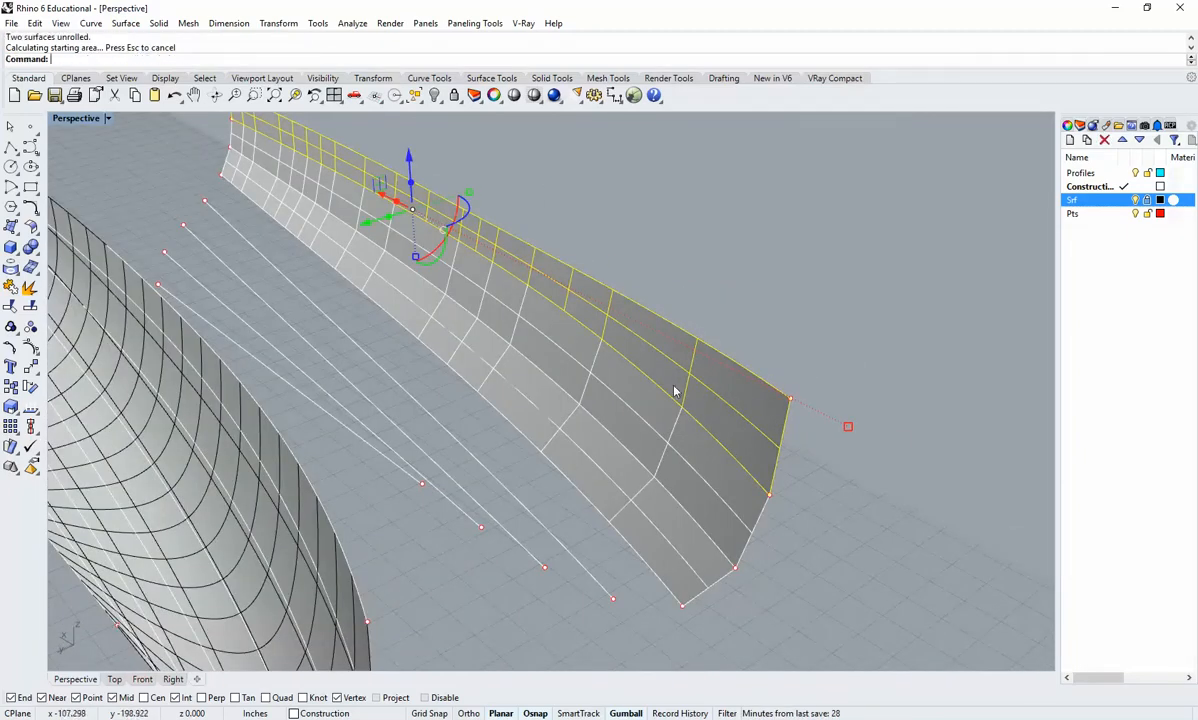
Move the flat top plank pattern from the origin to the empty area beyond the plank model.
{"action": "scroll", "coordinate": [676, 393], "scroll_direction": "down", "scroll_amount": 10}
{"action": "right_click_drag", "start_coordinate": [676, 396], "coordinate": [472, 313]}
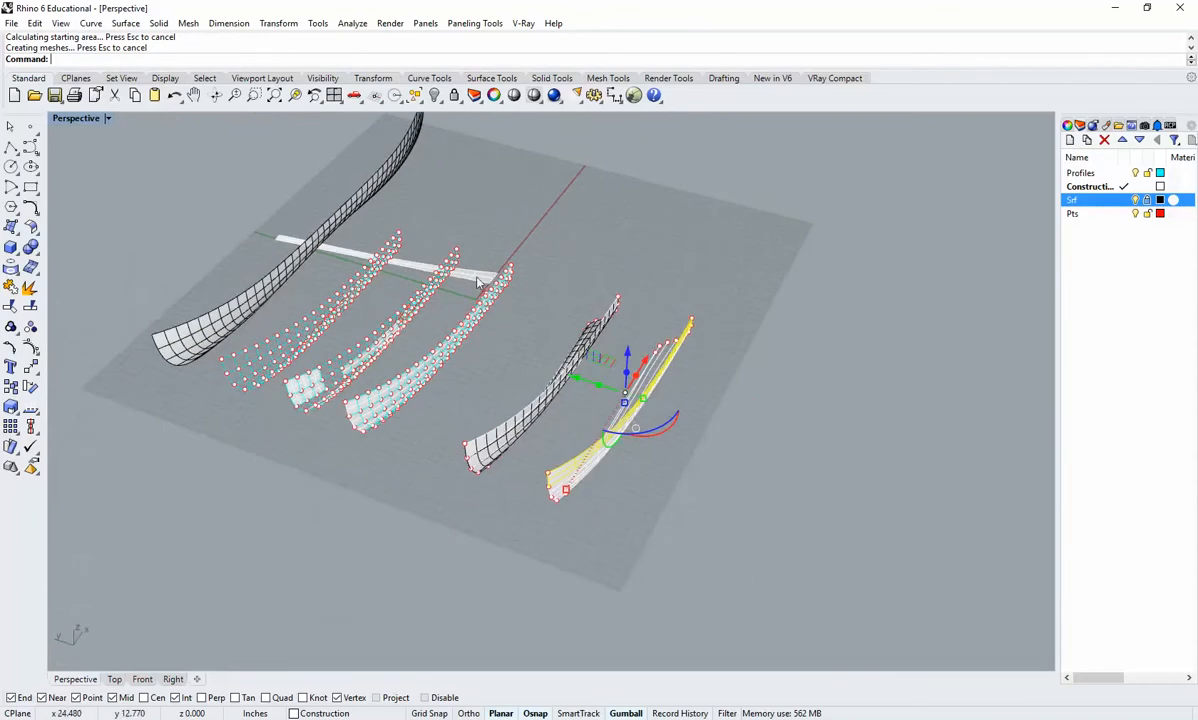
{"action": "left_click", "coordinate": [393, 256]}
{"action": "left_click_drag", "start_coordinate": [343, 245], "coordinate": [815, 420]}
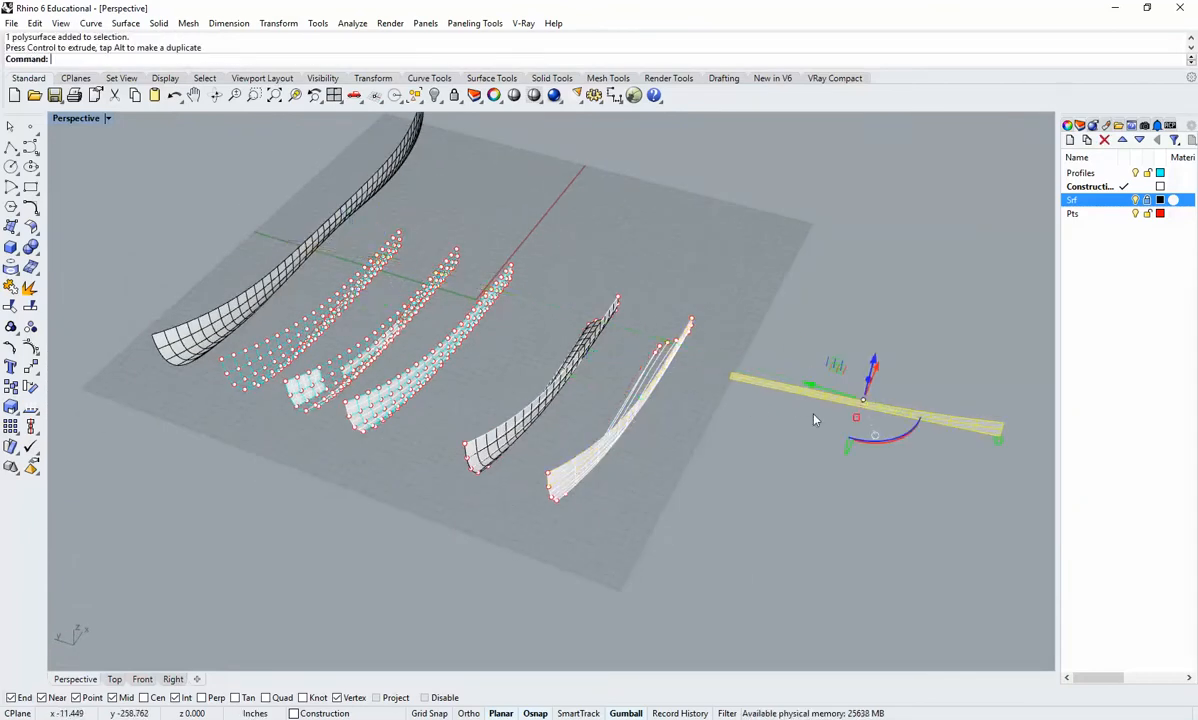
Rotate the flat top plank pattern horizontally so it runs roughly along the length of the hull, and inspect its shape.
{"action": "right_click_drag", "start_coordinate": [909, 442], "coordinate": [845, 463]}
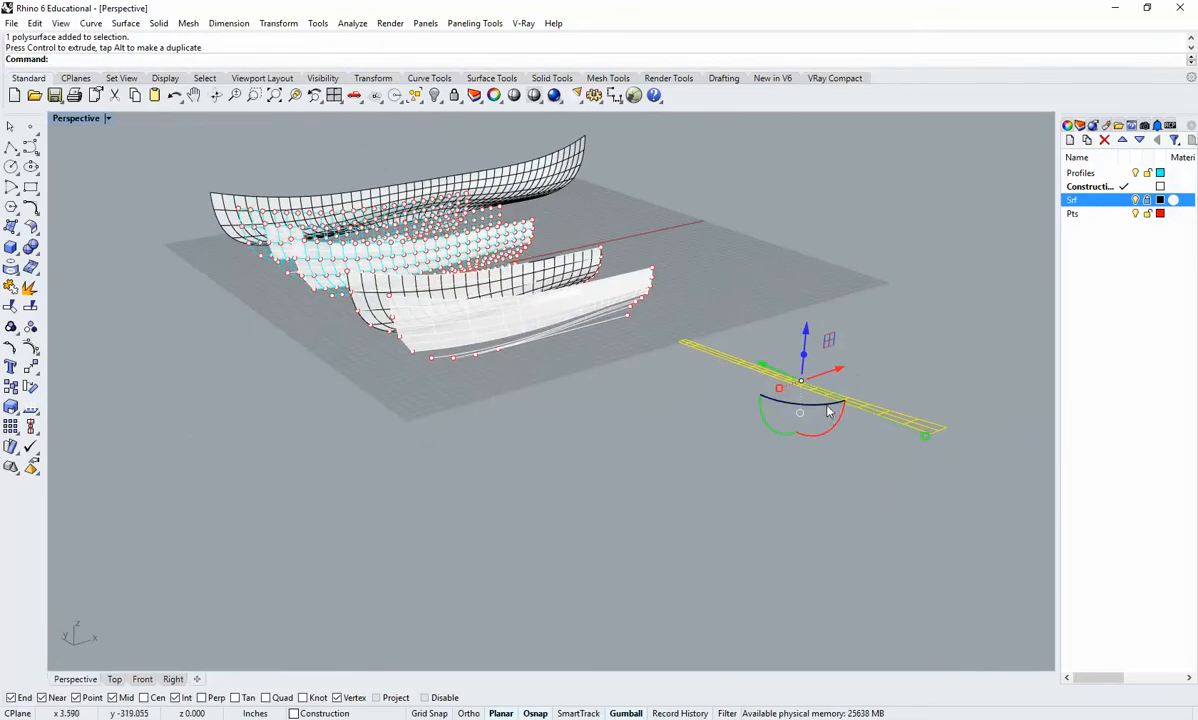
{"action": "left_click_drag", "start_coordinate": [827, 405], "coordinate": [617, 385]}
{"action": "left_click", "coordinate": [842, 444]}
{"action": "right_click_drag", "start_coordinate": [842, 444], "coordinate": [791, 495]}
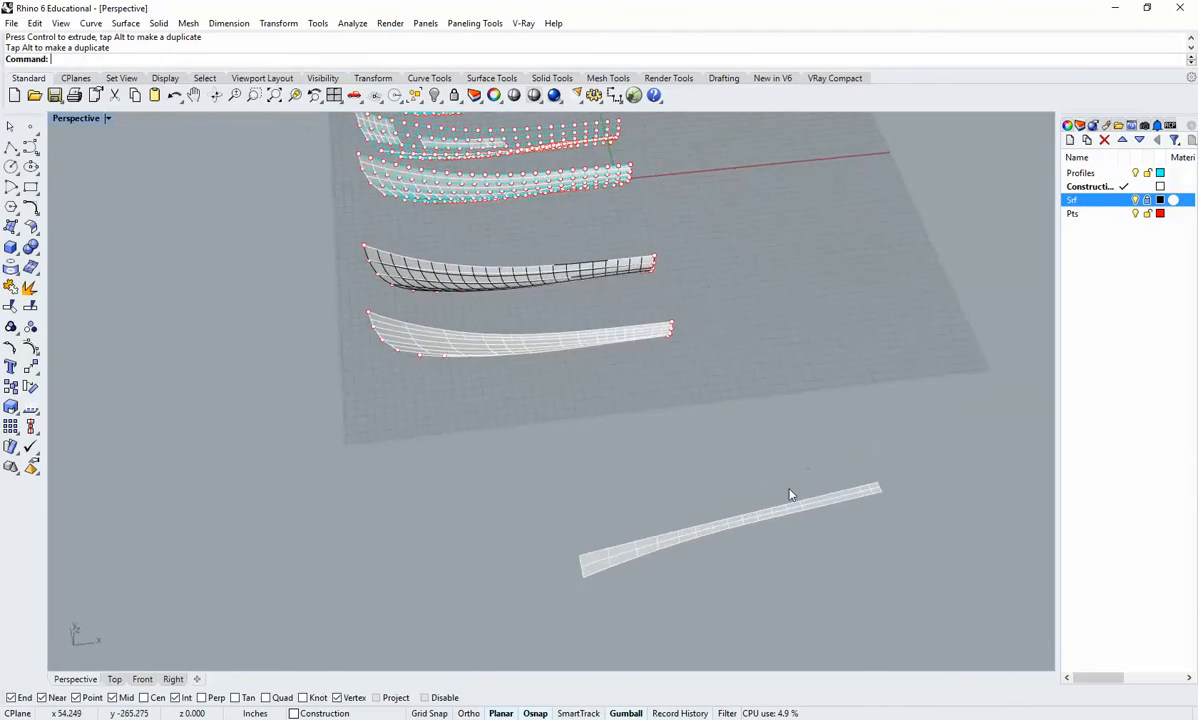
{"action": "scroll", "coordinate": [741, 540], "scroll_direction": "up", "scroll_amount": 10}
{"action": "right_click_drag", "start_coordinate": [741, 540], "coordinate": [681, 470], "text": "shift"}
{"action": "scroll", "coordinate": [389, 497], "scroll_direction": "down", "scroll_amount": 3}
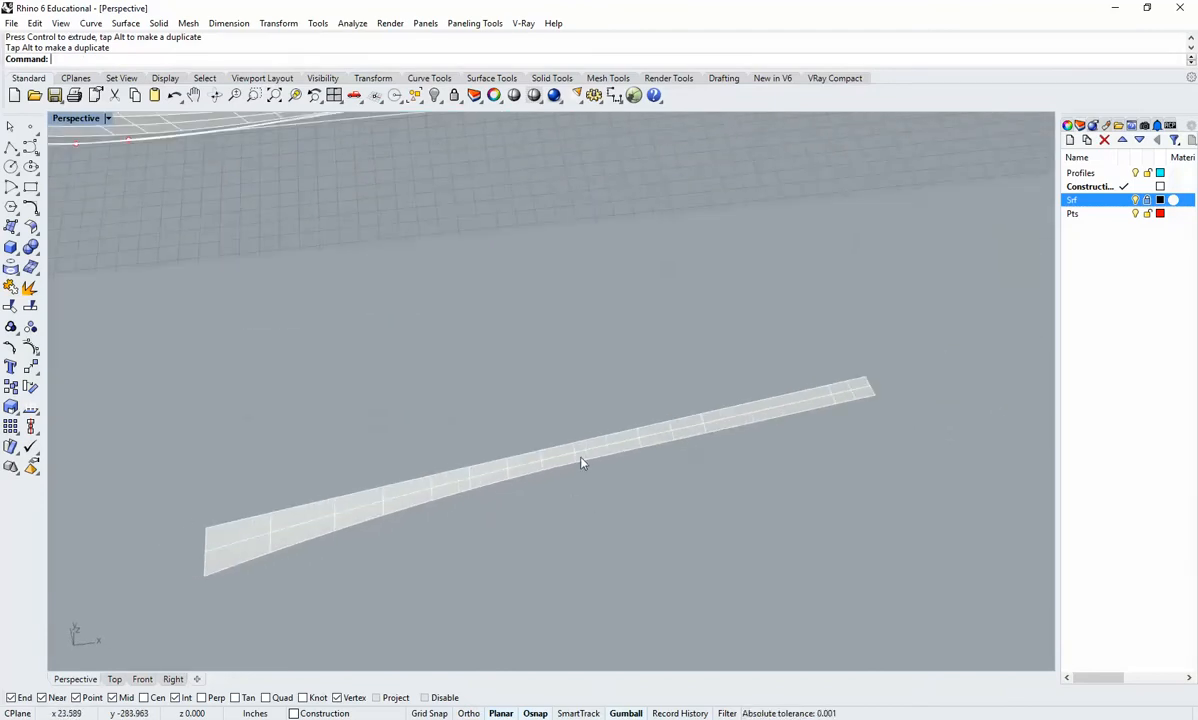
{"action": "scroll", "coordinate": [868, 399], "scroll_direction": "down", "scroll_amount": 7}
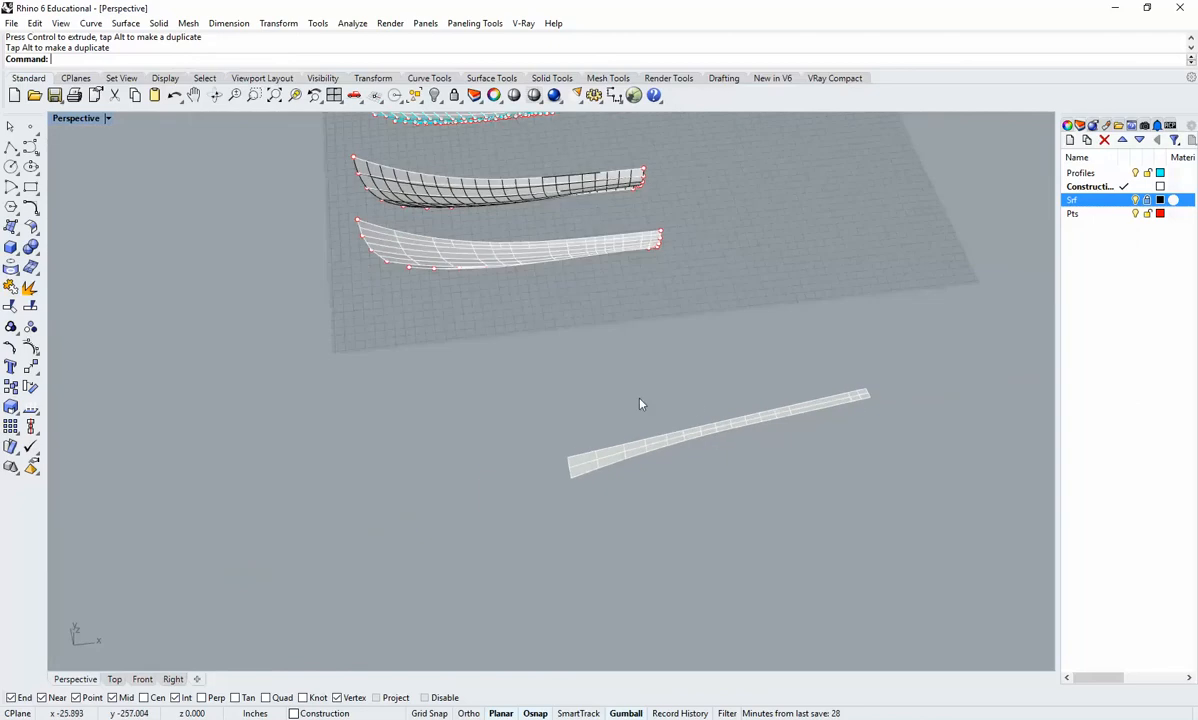
Unroll the second plank surface into a flat pattern with UnrollSrf.
{"action": "right_click_drag", "start_coordinate": [410, 425], "coordinate": [817, 349]}
{"action": "scroll", "coordinate": [675, 300], "scroll_direction": "up", "scroll_amount": 10}
{"action": "left_click", "coordinate": [817, 349]}
{"action": "type", "text": "U"}
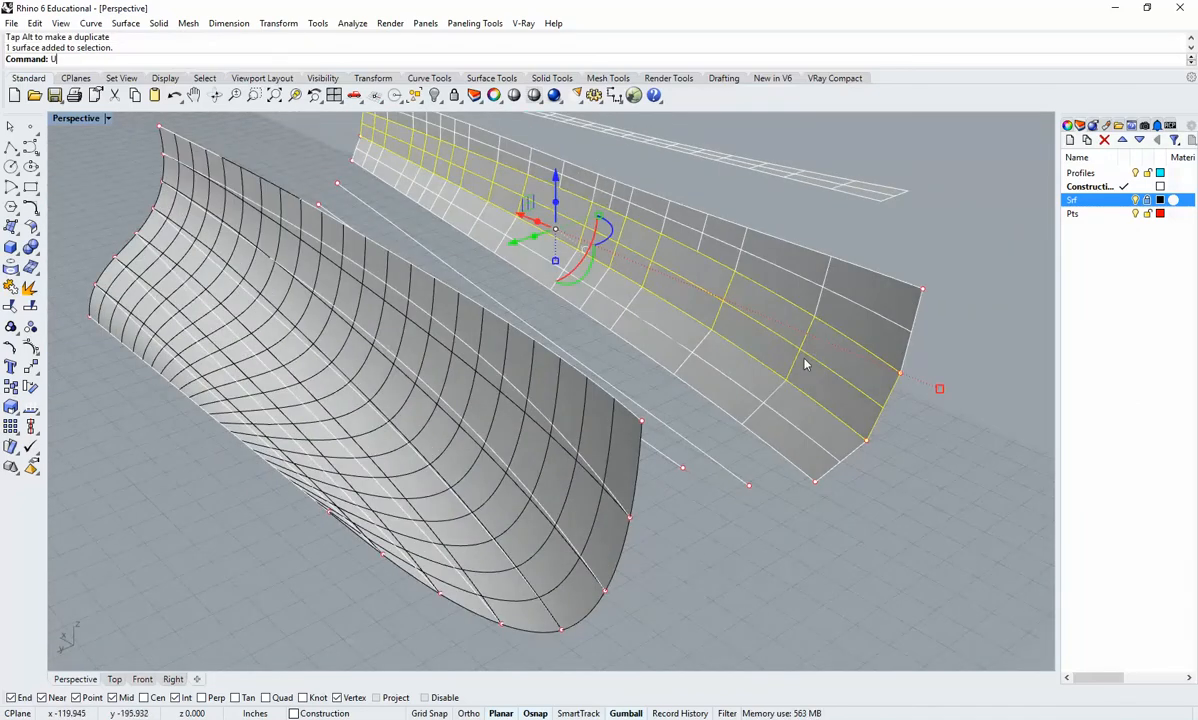
{"action": "type", "text": "nrollSrf"}
{"action": "key", "text": "Return"}
{"action": "key", "text": "Return"}
Move the second flat pattern from the origin over to the first flat pattern.
{"action": "scroll", "coordinate": [667, 388], "scroll_direction": "down", "scroll_amount": 12}
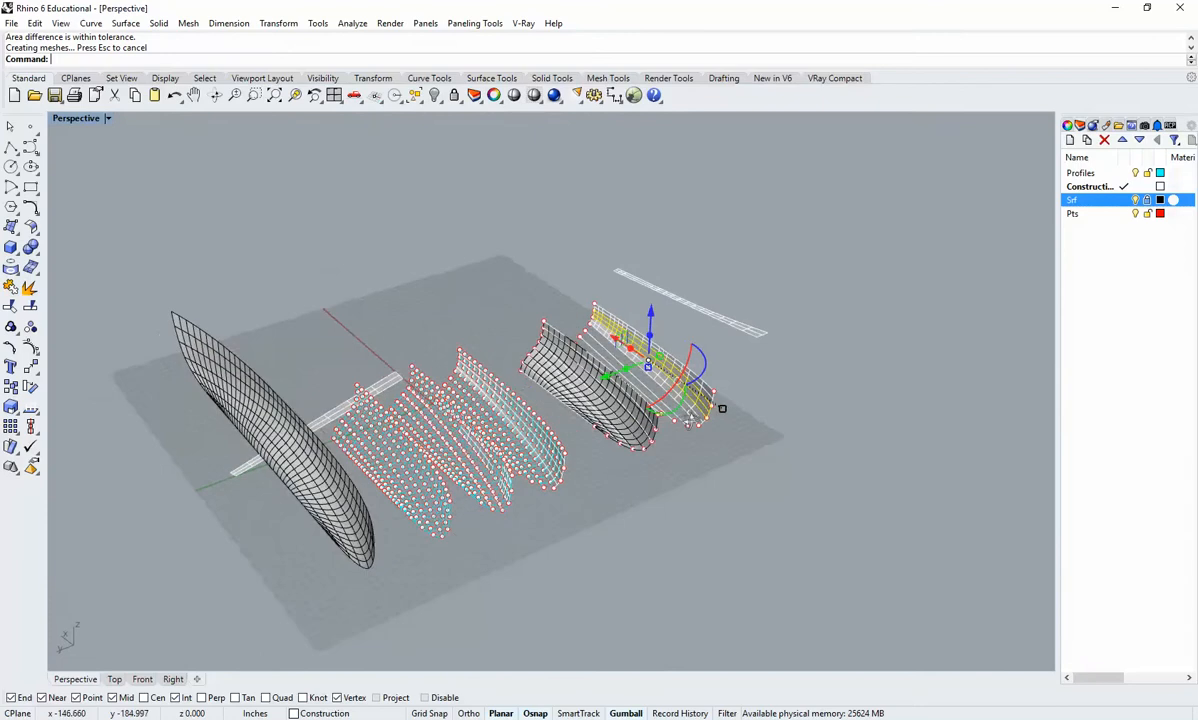
{"action": "right_click_drag", "start_coordinate": [688, 423], "coordinate": [470, 415]}
{"action": "right_click_drag", "start_coordinate": [808, 433], "coordinate": [604, 315], "text": "shift"}
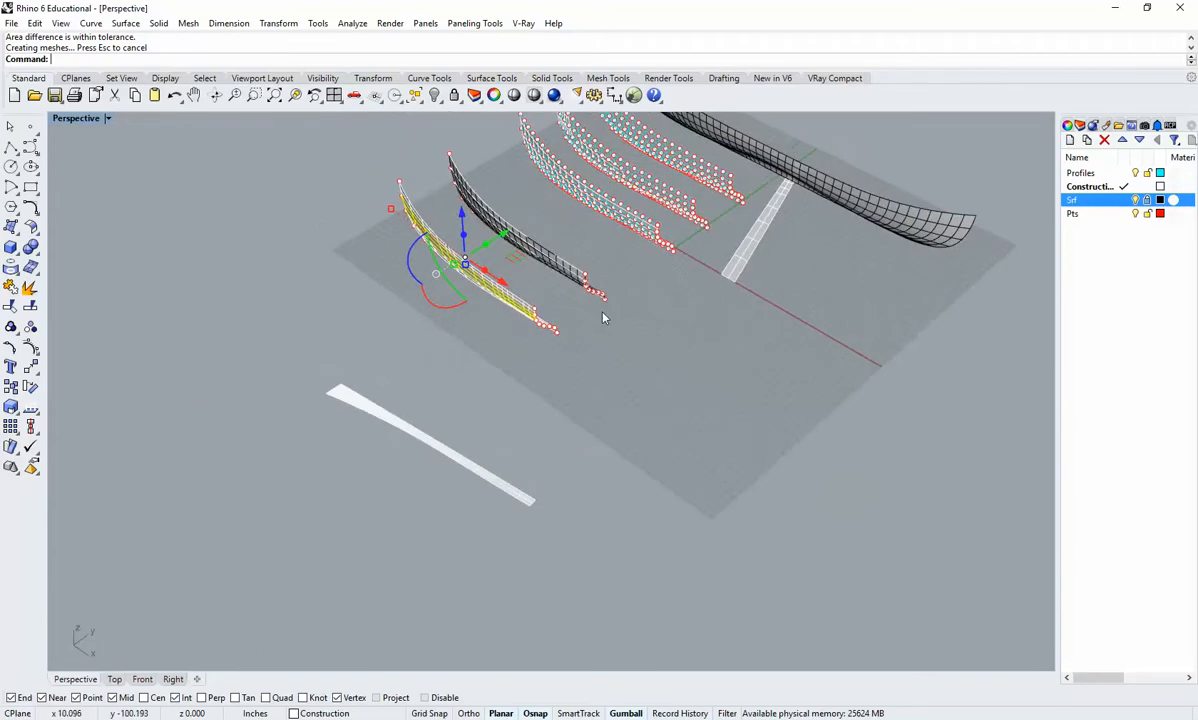
{"action": "left_click", "coordinate": [735, 255]}
{"action": "left_click_drag", "start_coordinate": [792, 213], "coordinate": [440, 450]}
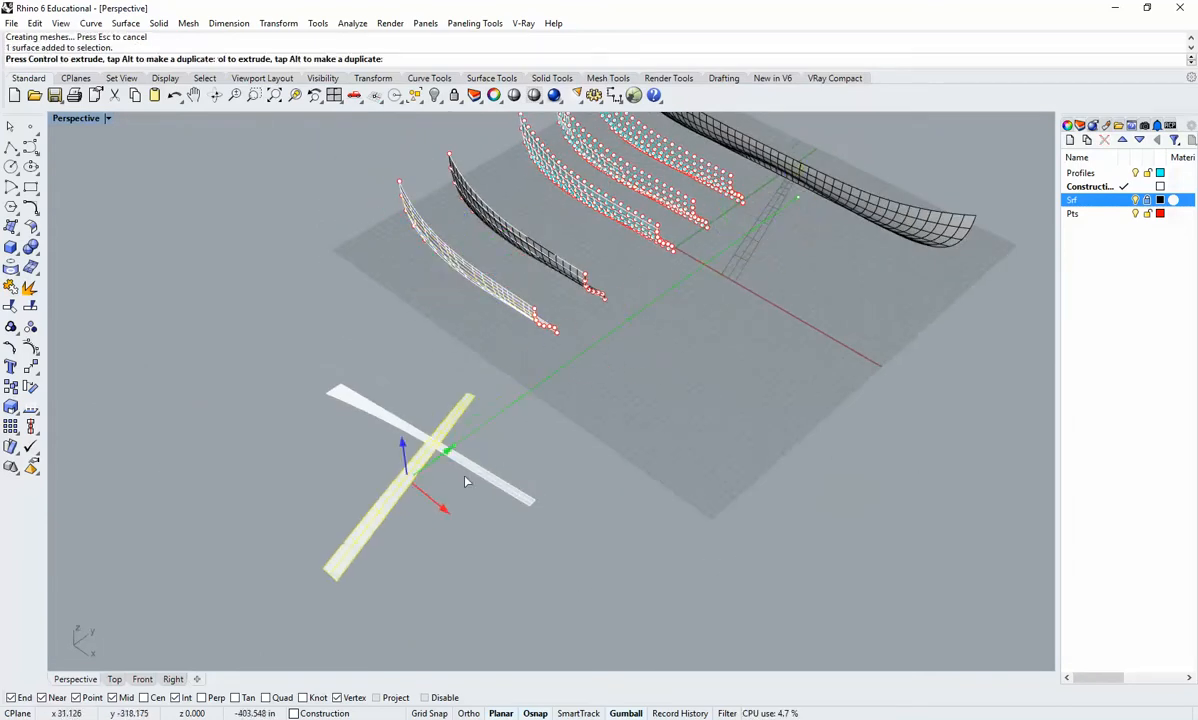
Rotate the second flat pattern horizontally and shift it so it lies beside the first one without overlapping.
{"action": "right_click_drag", "start_coordinate": [440, 450], "coordinate": [667, 554]}
{"action": "scroll", "coordinate": [770, 507], "scroll_direction": "up", "scroll_amount": 3}
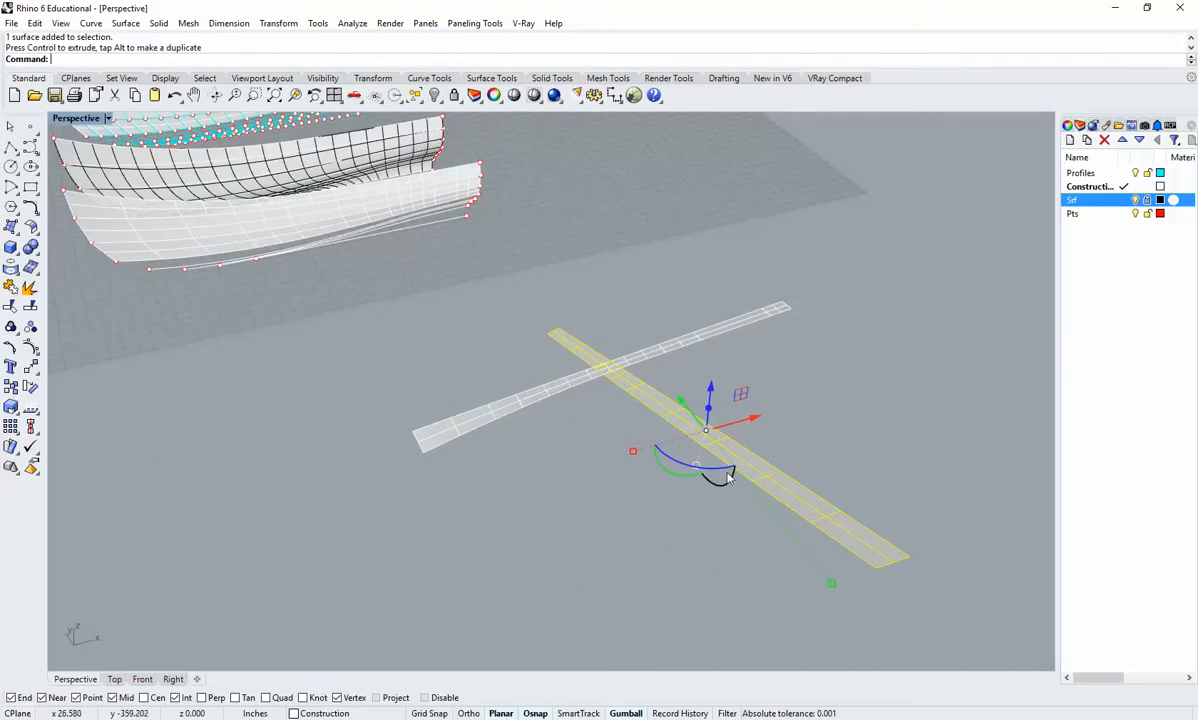
{"action": "left_click_drag", "start_coordinate": [718, 468], "coordinate": [521, 445]}
{"action": "left_click", "coordinate": [666, 561]}
{"action": "right_click_drag", "start_coordinate": [666, 561], "coordinate": [668, 505]}
{"action": "left_click", "coordinate": [668, 505]}
{"action": "left_click_drag", "start_coordinate": [656, 460], "coordinate": [630, 406]}
{"action": "left_click", "coordinate": [686, 491]}
Compare the two flat plank patterns, and delete both of them.
{"action": "right_click_drag", "start_coordinate": [532, 470], "coordinate": [678, 487]}
{"action": "scroll", "coordinate": [638, 432], "scroll_direction": "up", "scroll_amount": 5}
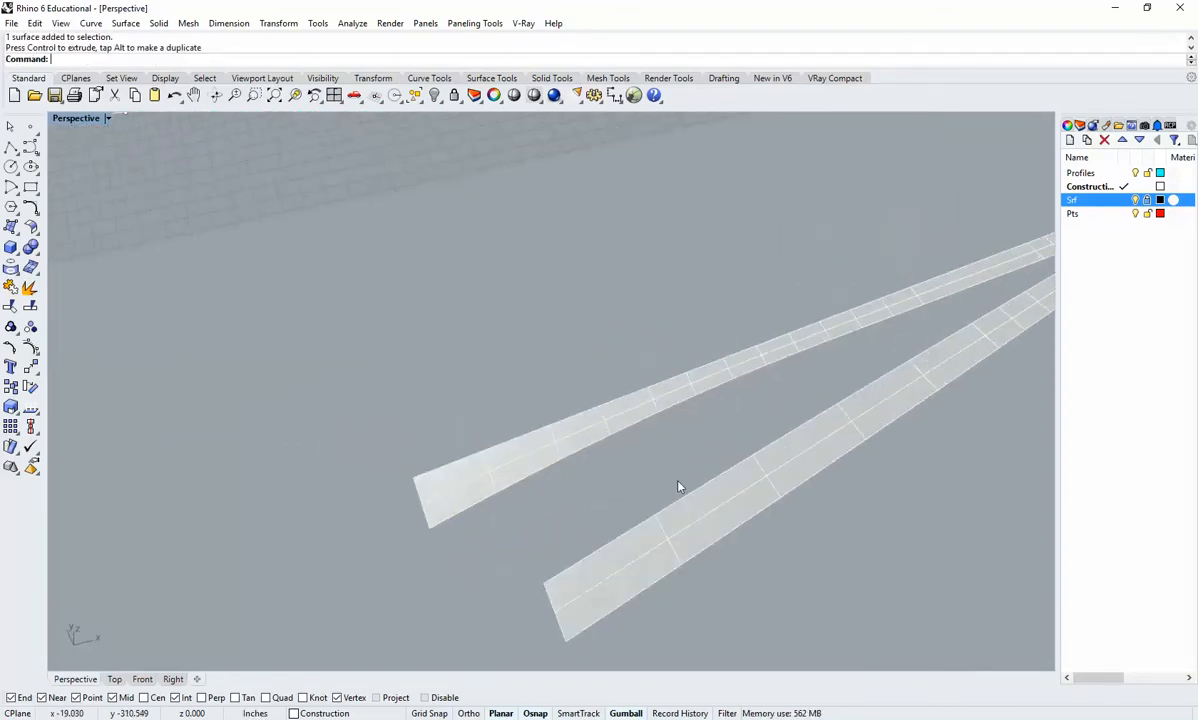
{"action": "scroll", "coordinate": [679, 487], "scroll_direction": "down", "scroll_amount": 3}
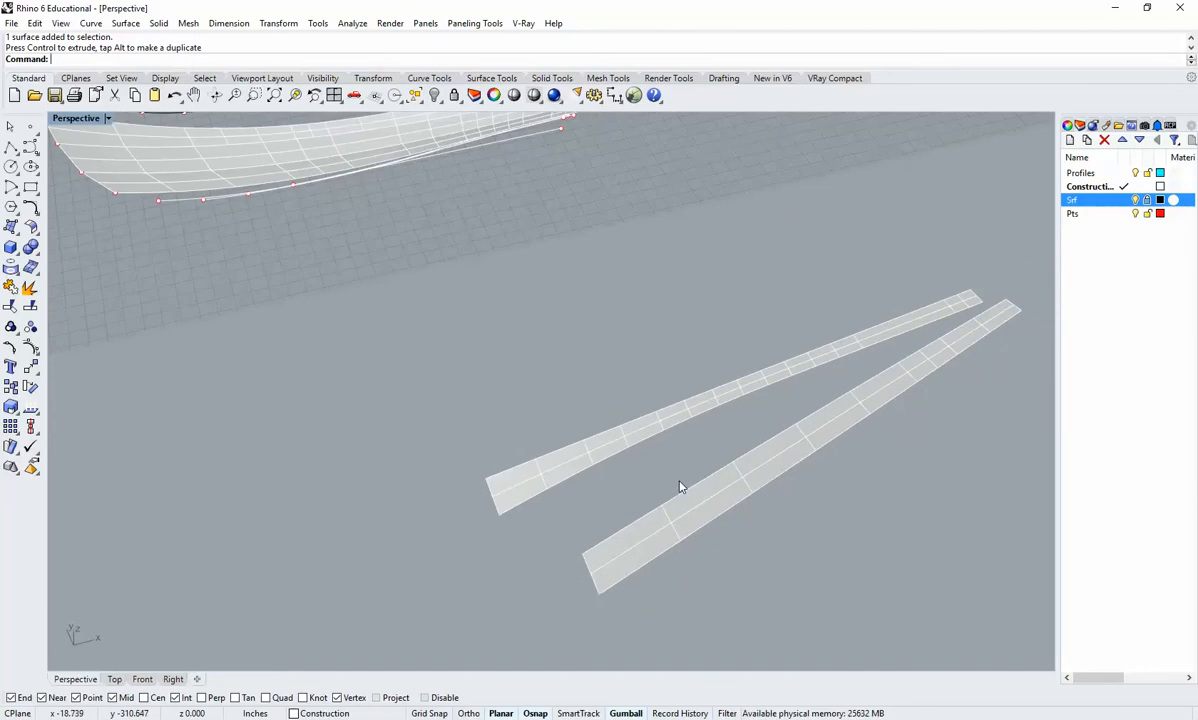
{"action": "right_click_drag", "start_coordinate": [742, 450], "coordinate": [627, 488]}
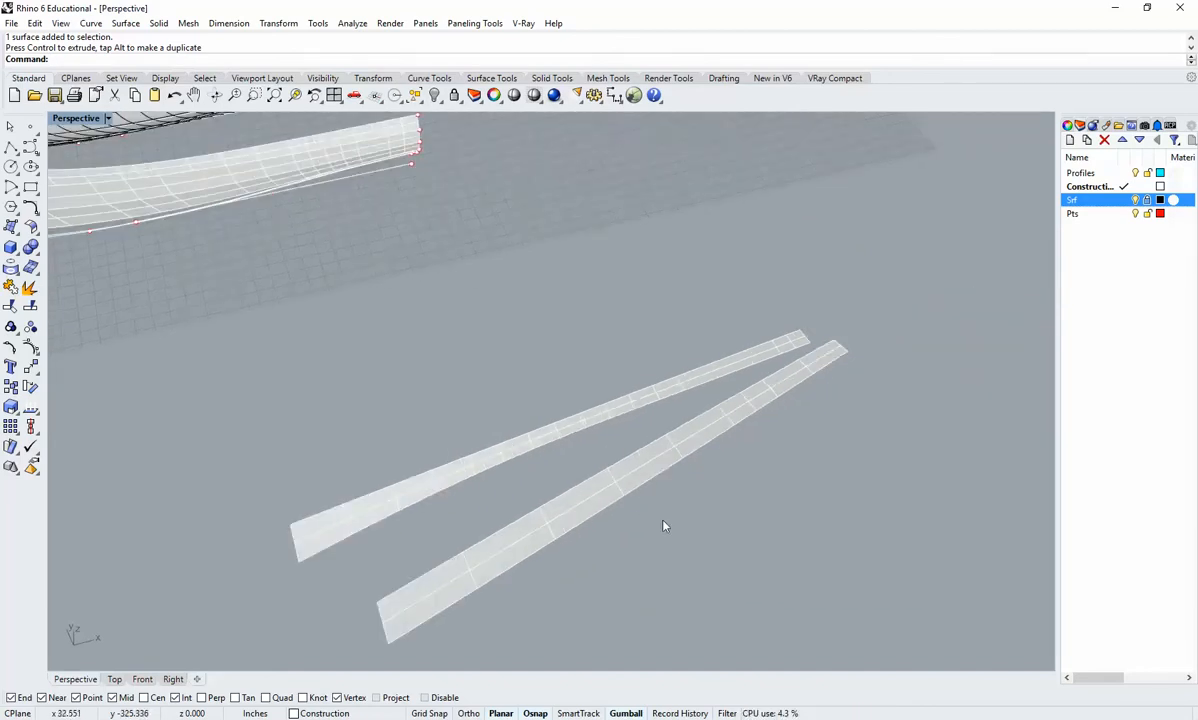
{"action": "left_click_drag", "start_coordinate": [663, 521], "coordinate": [553, 372]}
{"action": "key", "text": "Return"}
Examine the three swept plank surfaces and the remaining plank curves from several angles.
{"action": "right_click_drag", "start_coordinate": [388, 342], "coordinate": [551, 425], "text": "shift"}
{"action": "key", "text": "ctrl+w"}
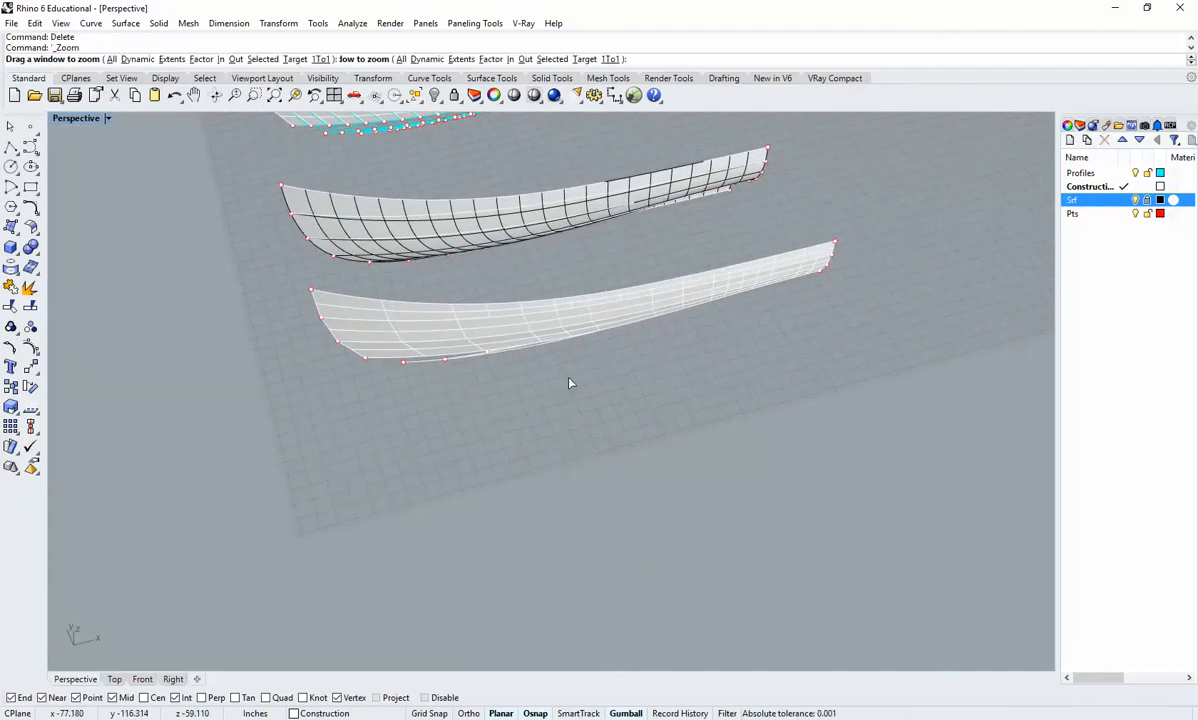
{"action": "left_click_drag", "start_coordinate": [570, 380], "coordinate": [440, 238]}
{"action": "right_click_drag", "start_coordinate": [421, 345], "coordinate": [545, 310]}
{"action": "right_click_drag", "start_coordinate": [630, 414], "coordinate": [557, 424]}
{"action": "scroll", "coordinate": [602, 375], "scroll_direction": "down", "scroll_amount": 1}
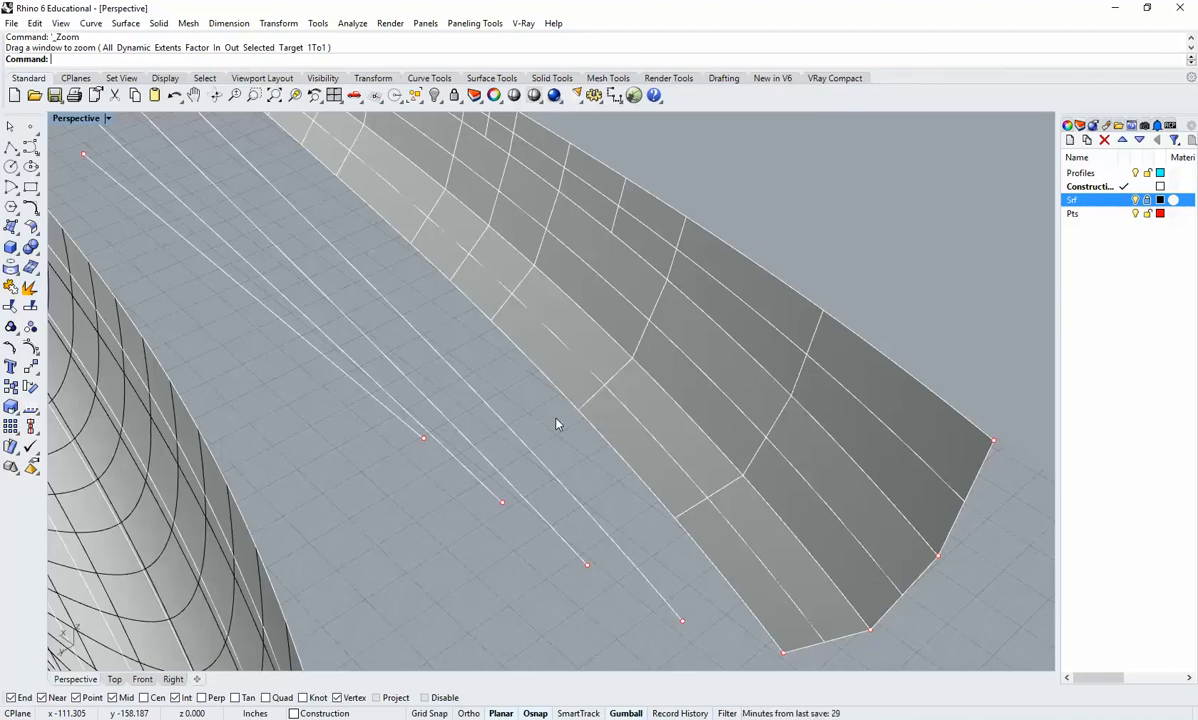
{"action": "scroll", "coordinate": [588, 495], "scroll_direction": "down", "scroll_amount": 5}
{"action": "right_click_drag", "start_coordinate": [658, 464], "coordinate": [566, 407]}
{"action": "scroll", "coordinate": [642, 436], "scroll_direction": "up", "scroll_amount": 5}
{"action": "scroll", "coordinate": [660, 427], "scroll_direction": "down", "scroll_amount": 3}
{"action": "scroll", "coordinate": [521, 462], "scroll_direction": "up", "scroll_amount": 2}
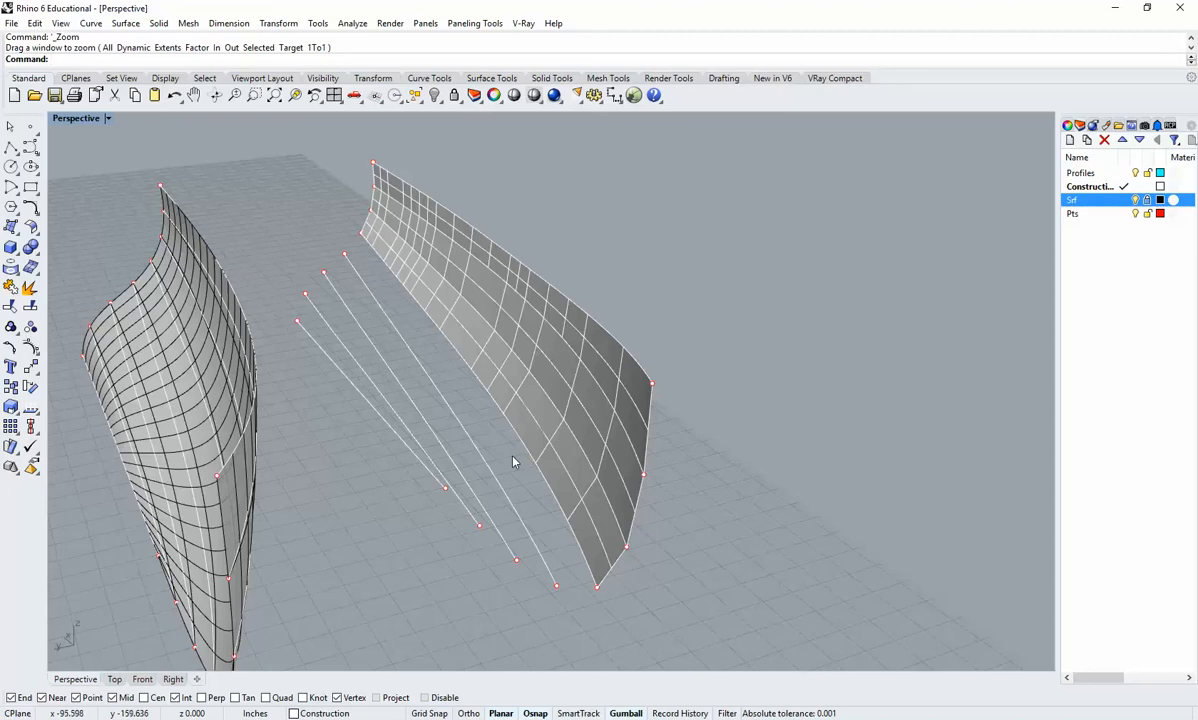
{"action": "right_click_drag", "start_coordinate": [505, 484], "coordinate": [535, 489]}
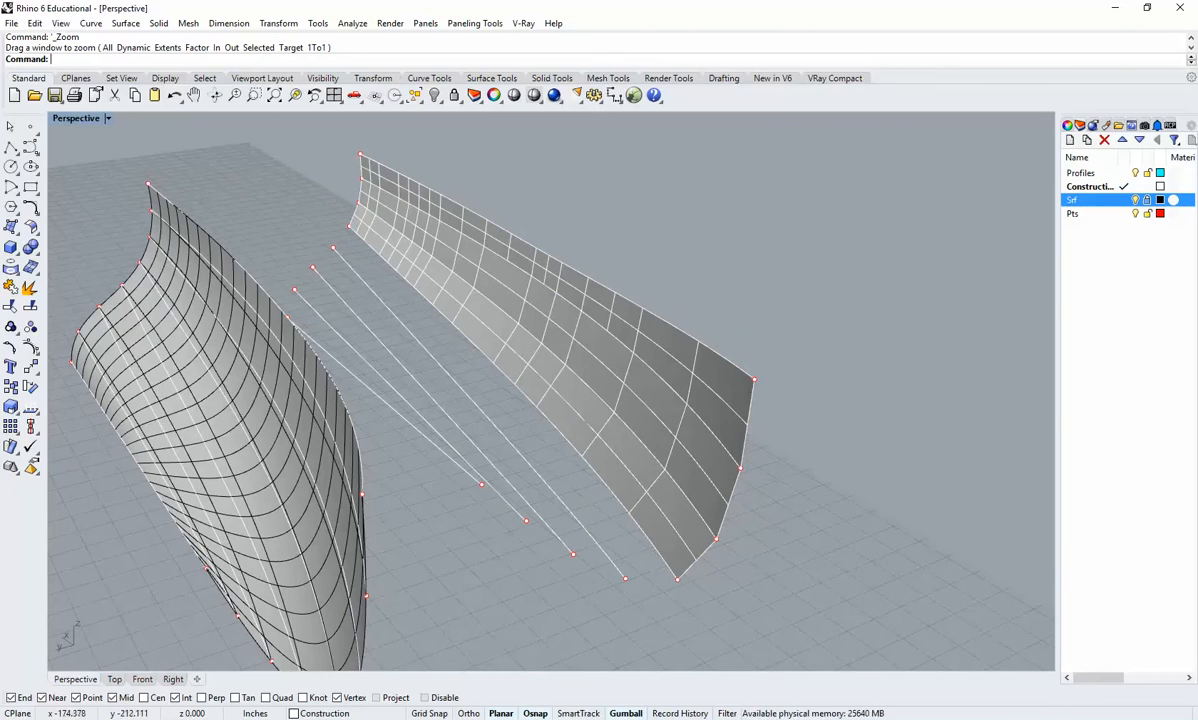
{"action": "right_click_drag", "start_coordinate": [703, 414], "coordinate": [637, 474]}
{"action": "scroll", "coordinate": [508, 268], "scroll_direction": "down", "scroll_amount": 6}
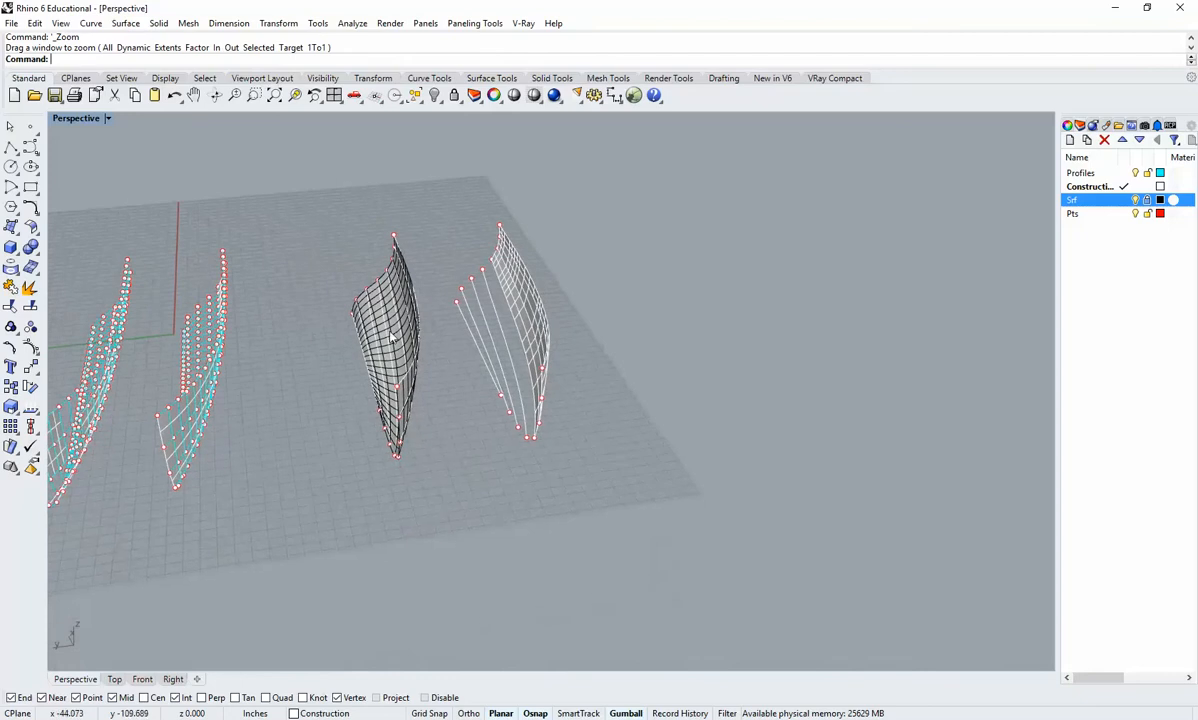
{"action": "left_click_drag", "start_coordinate": [374, 303], "coordinate": [430, 478]}
{"action": "left_click_drag", "start_coordinate": [325, 356], "coordinate": [237, 362]}
{"action": "left_click", "coordinate": [374, 425]}
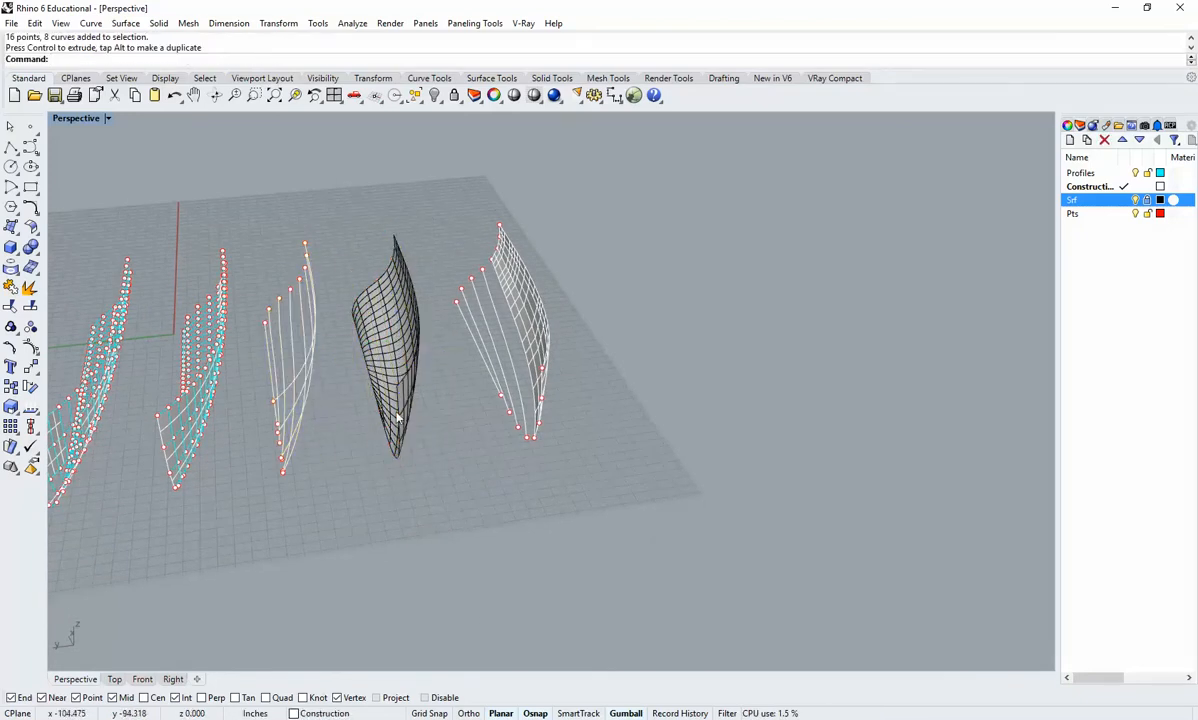
{"action": "key", "text": "ctrl+z"}
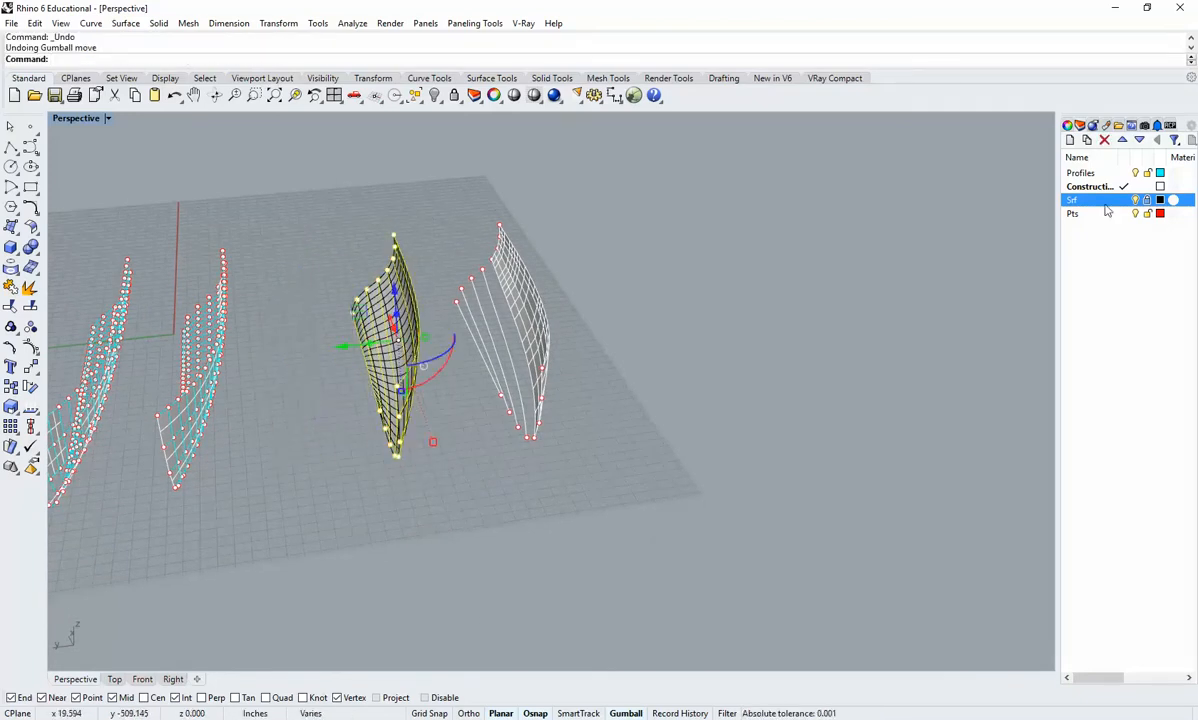
Unlock the Srf layer and move the gridded hull surface with its curves and points away from the plank model.
{"action": "left_click", "coordinate": [966, 277]}
{"action": "left_click_drag", "start_coordinate": [295, 190], "coordinate": [436, 478]}
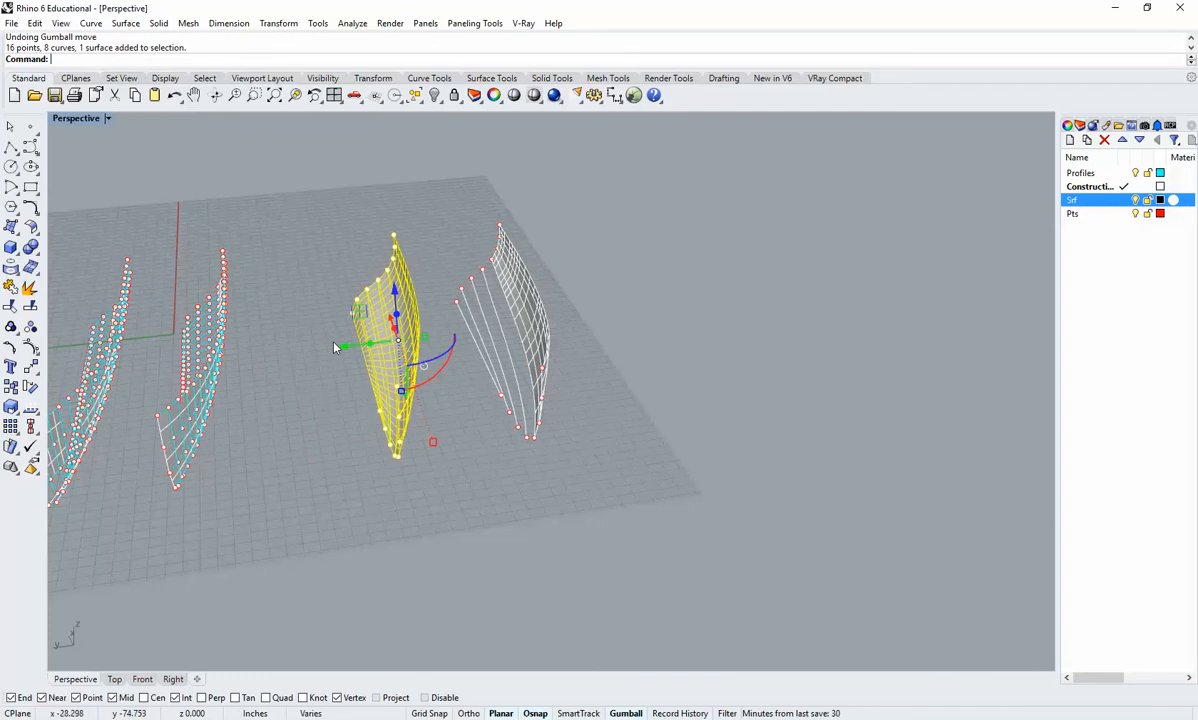
{"action": "left_click_drag", "start_coordinate": [334, 347], "coordinate": [236, 358]}
{"action": "left_click", "coordinate": [433, 390]}
Zoom in on the swept planks and make the Profiles layer current.
{"action": "right_click_drag", "start_coordinate": [433, 390], "coordinate": [440, 460]}
{"action": "type", "text": "z"}
{"action": "key", "text": "Return"}
{"action": "left_click_drag", "start_coordinate": [551, 481], "coordinate": [460, 393]}
{"action": "right_click_drag", "start_coordinate": [460, 393], "coordinate": [536, 390]}
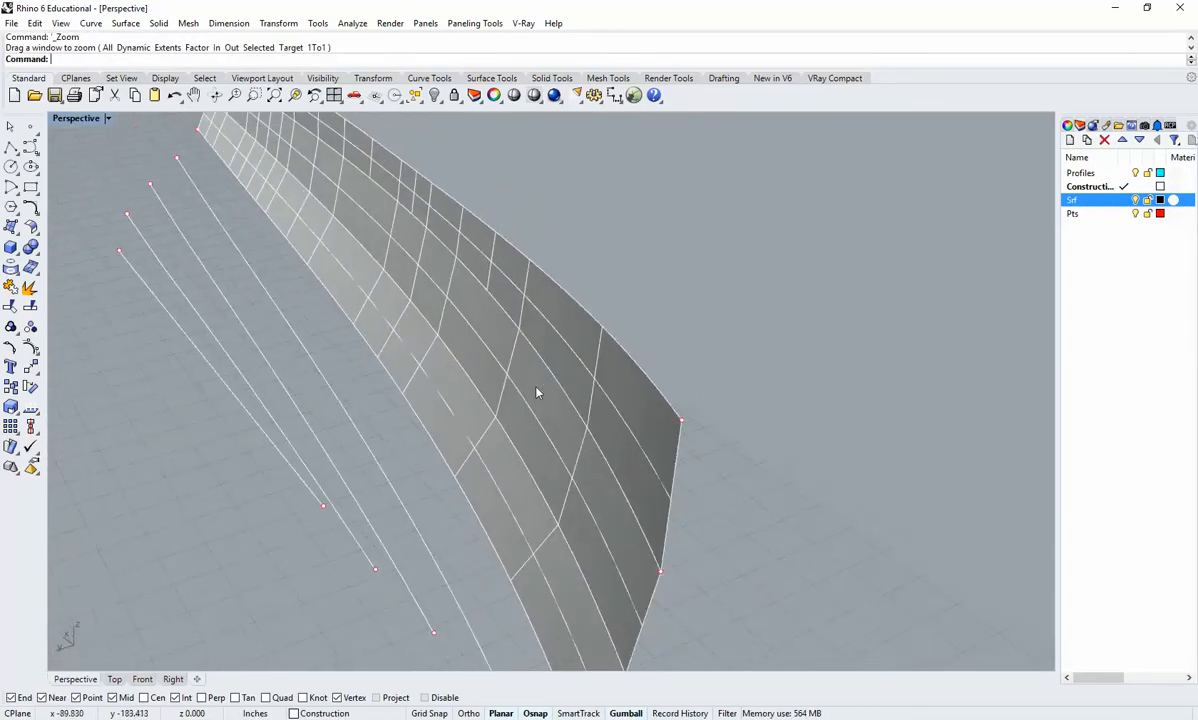
{"action": "right_click_drag", "start_coordinate": [661, 364], "coordinate": [869, 342]}
{"action": "left_click", "coordinate": [1124, 173]}
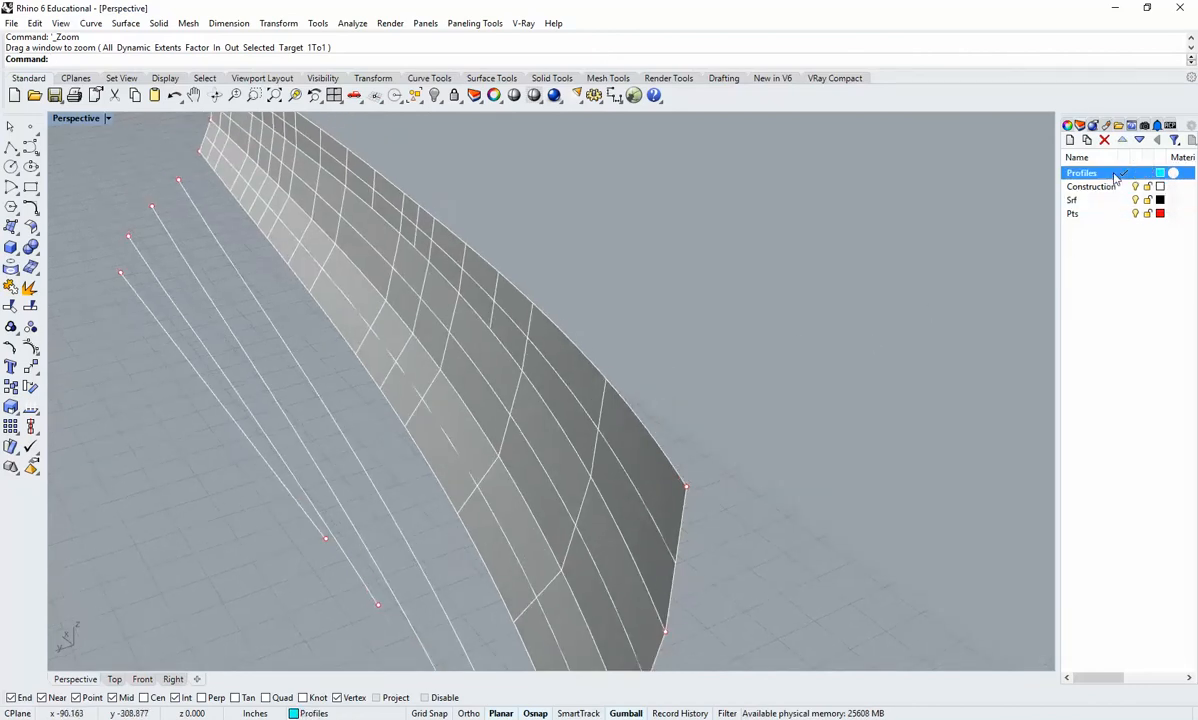
Inspect the control points of the curve along the top plank's upper edge.
{"action": "right_click_drag", "start_coordinate": [647, 474], "coordinate": [709, 367]}
{"action": "left_click", "coordinate": [724, 372]}
{"action": "left_click", "coordinate": [755, 398]}
{"action": "right_click_drag", "start_coordinate": [760, 438], "coordinate": [735, 489]}
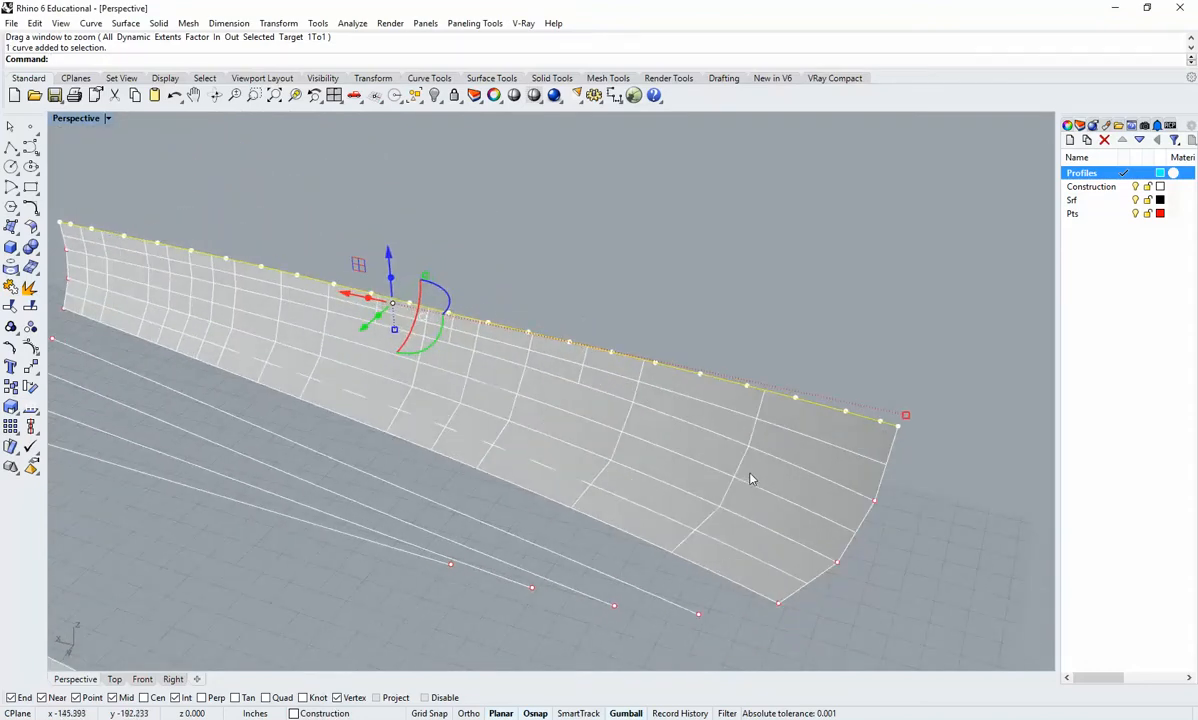
{"action": "key", "text": "Escape"}
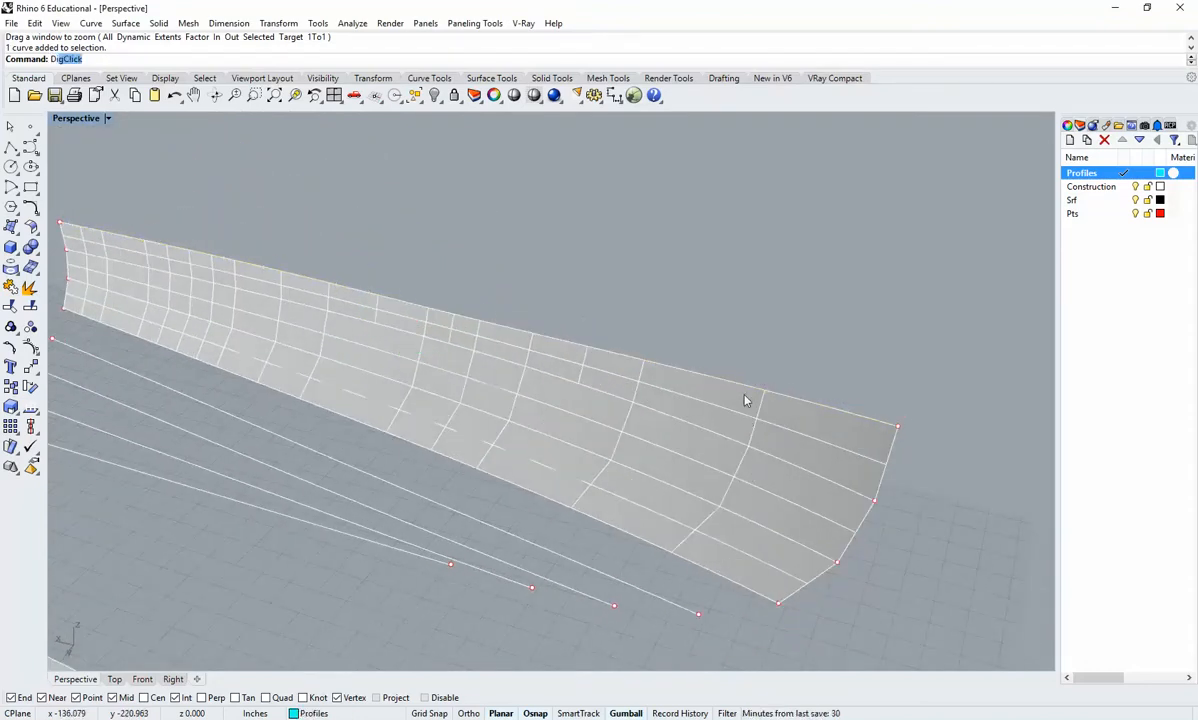
Divide the curve along the top plank's upper edge into 10 segments.
{"action": "type", "text": "Divide"}
{"action": "key", "text": "Return"}
{"action": "left_click", "coordinate": [746, 388]}
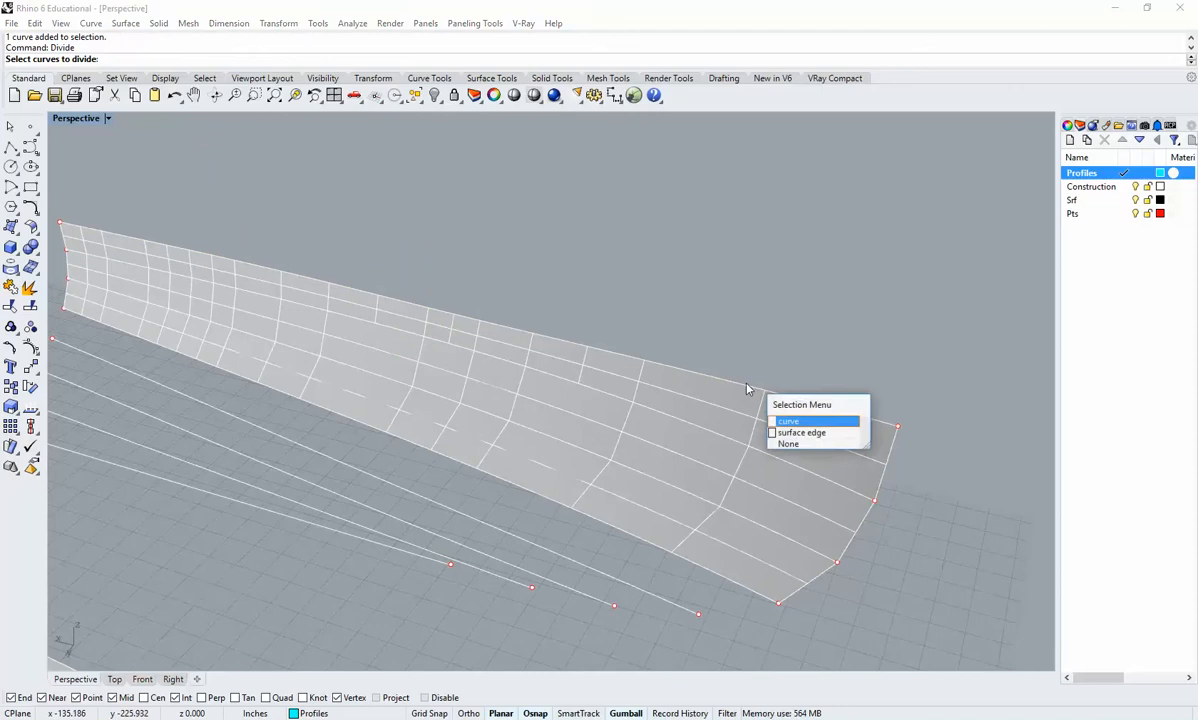
{"action": "left_click", "coordinate": [786, 419]}
{"action": "key", "text": "Return"}
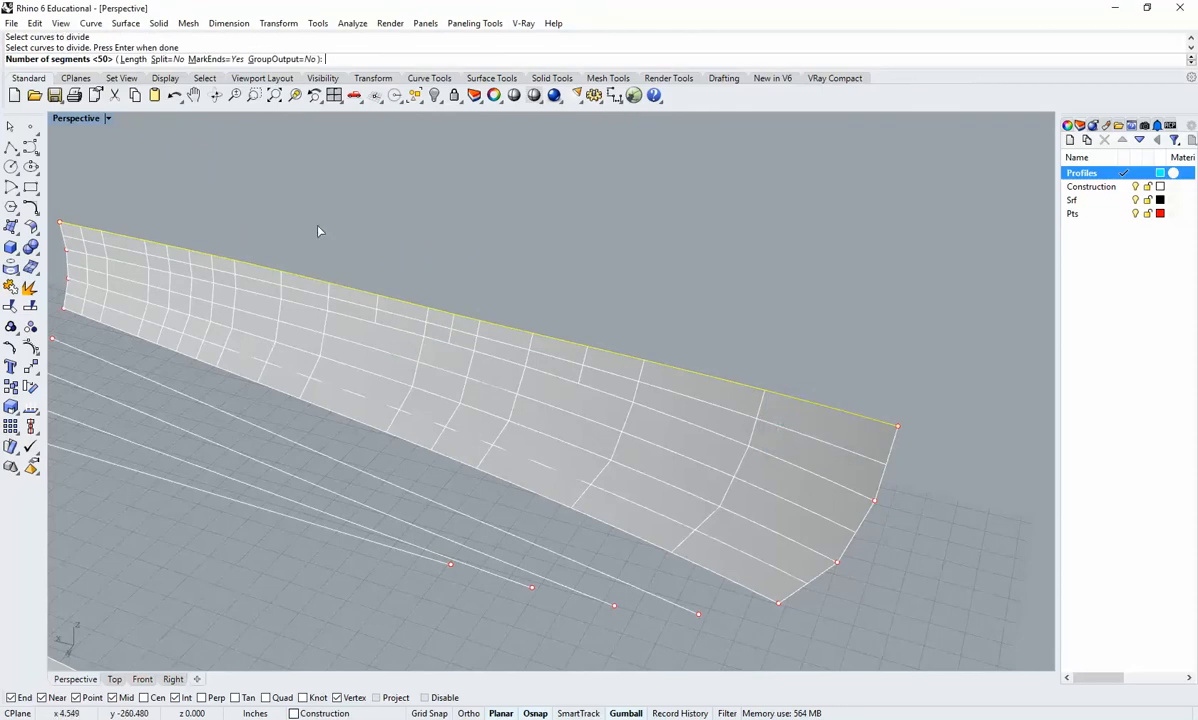
{"action": "type", "text": "5"}
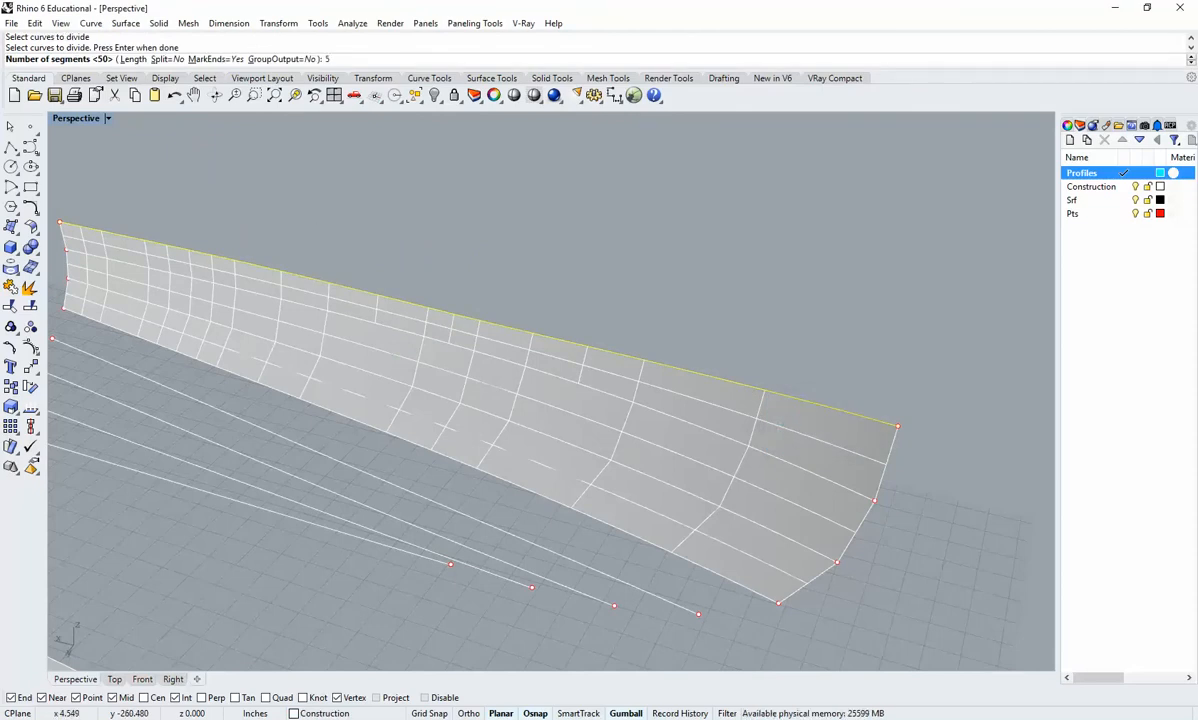
{"action": "key", "text": "BackSpace"}
{"action": "type", "text": "10"}
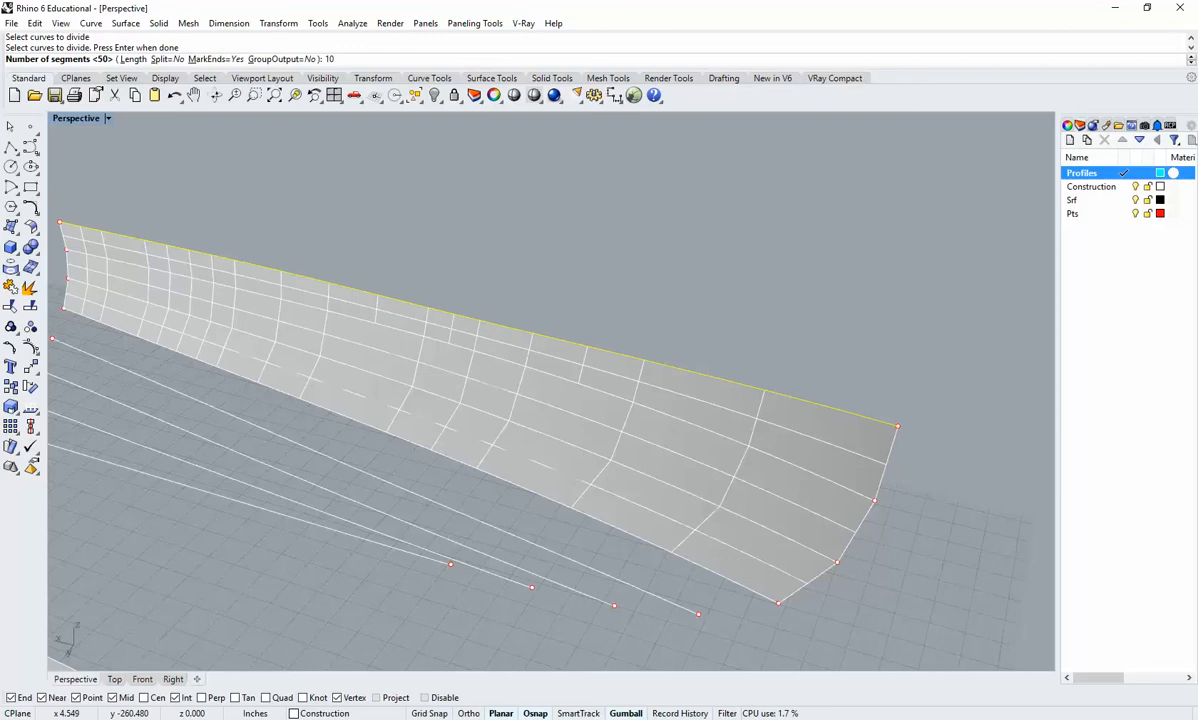
{"action": "key", "text": "Return"}
{"action": "right_click_drag", "start_coordinate": [877, 359], "coordinate": [798, 409]}
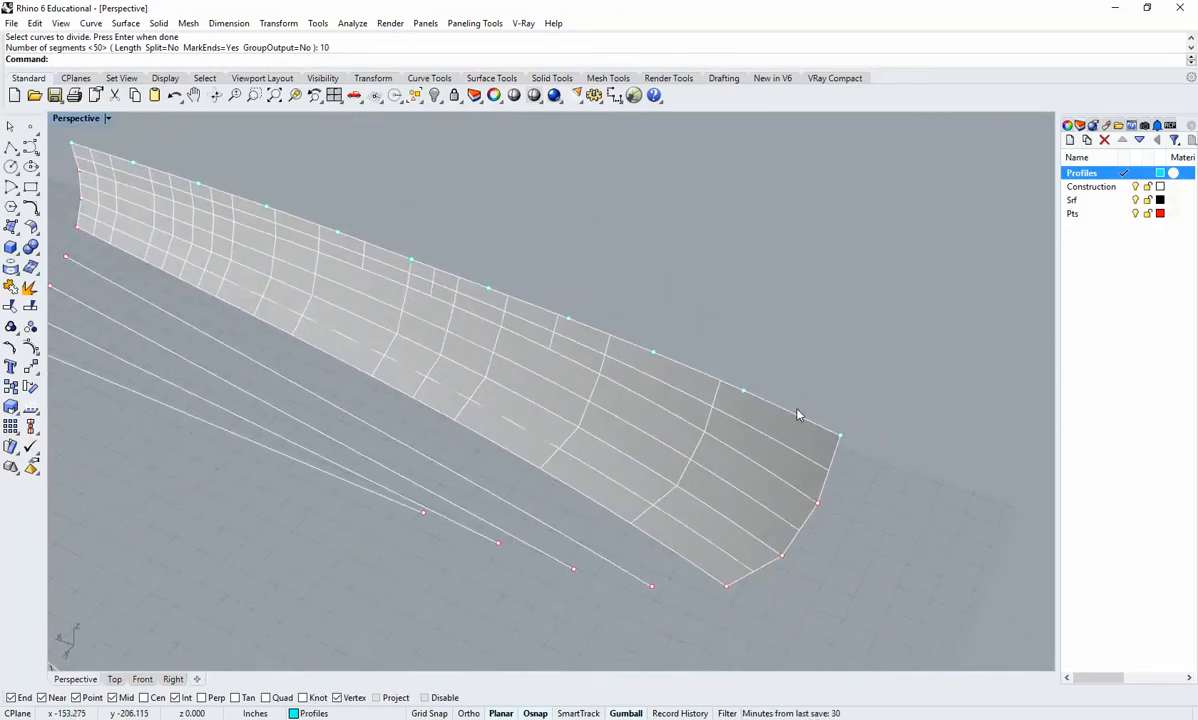
{"action": "right_click_drag", "start_coordinate": [772, 442], "coordinate": [730, 425]}
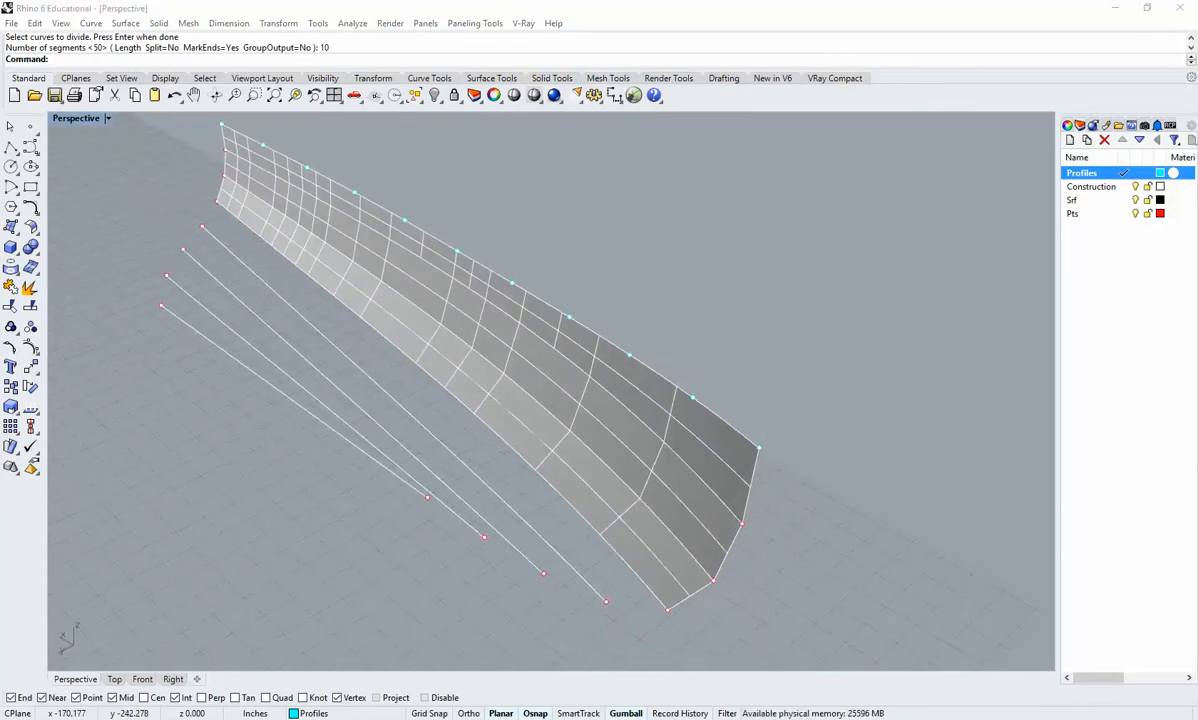
{"action": "left_click", "coordinate": [856, 292]}
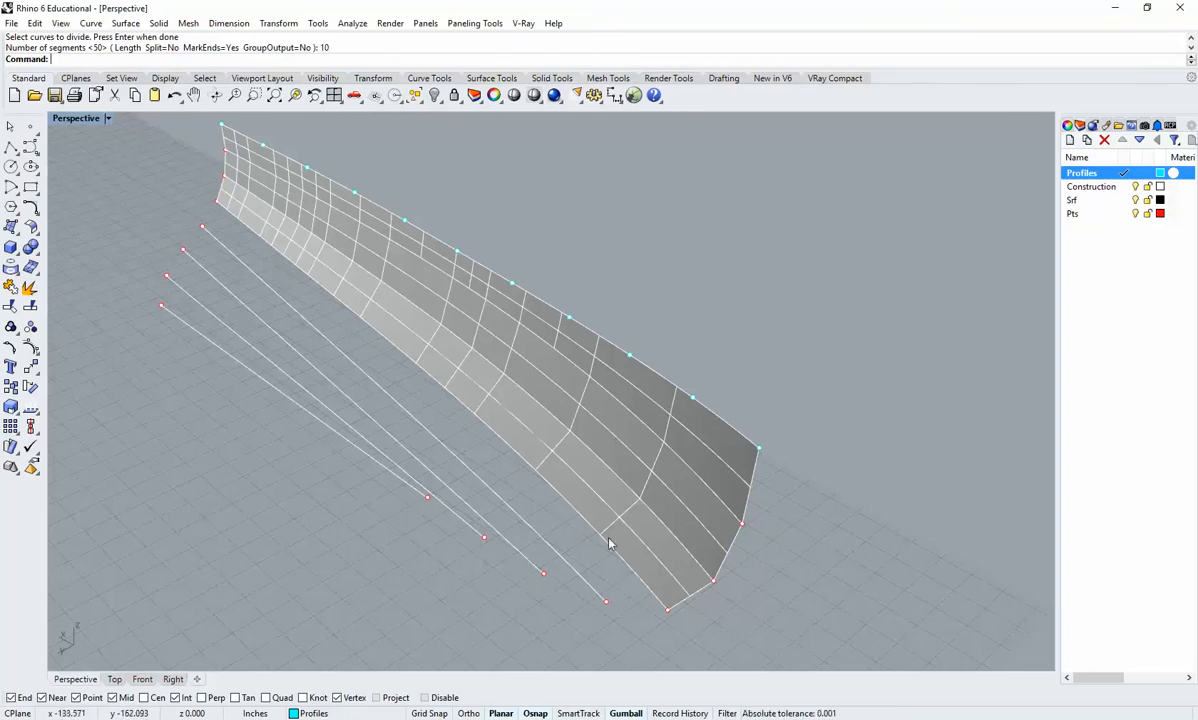
Draw a perpendicular line from the first division point in from the end of the top plank's upper edge, extending inward using FromFirstPoint.
{"action": "right_click_drag", "start_coordinate": [610, 543], "coordinate": [733, 406]}
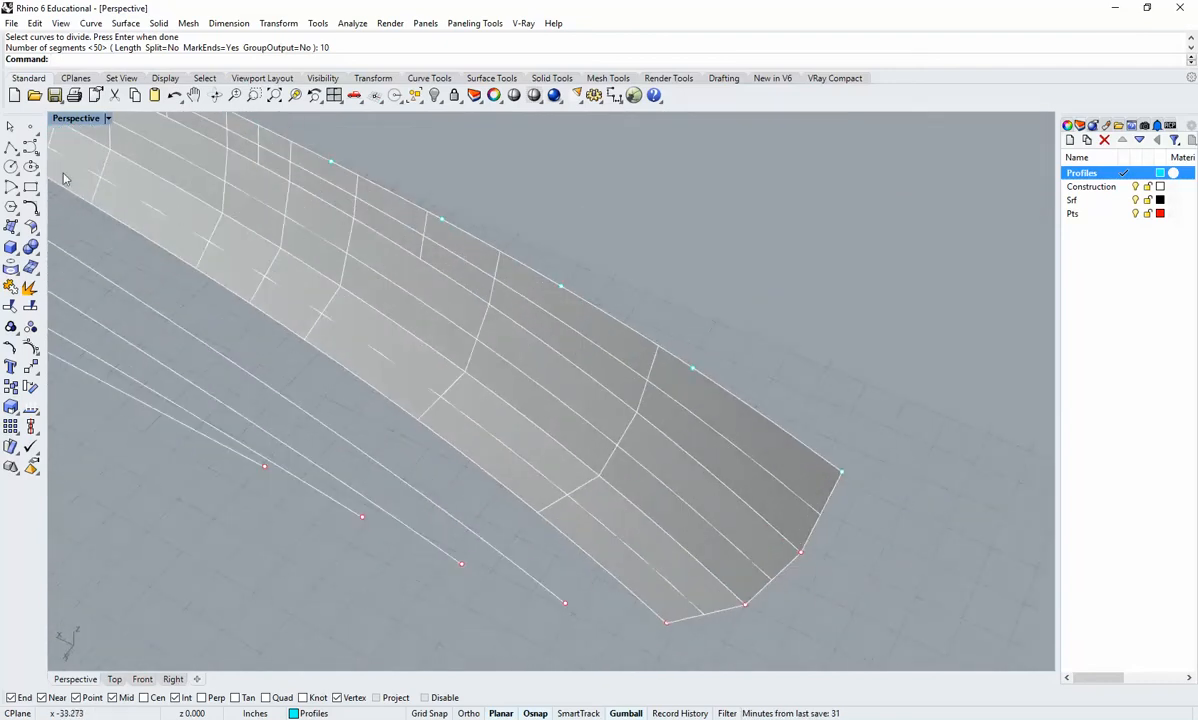
{"action": "type", "text": "line"}
{"action": "key", "text": "Return"}
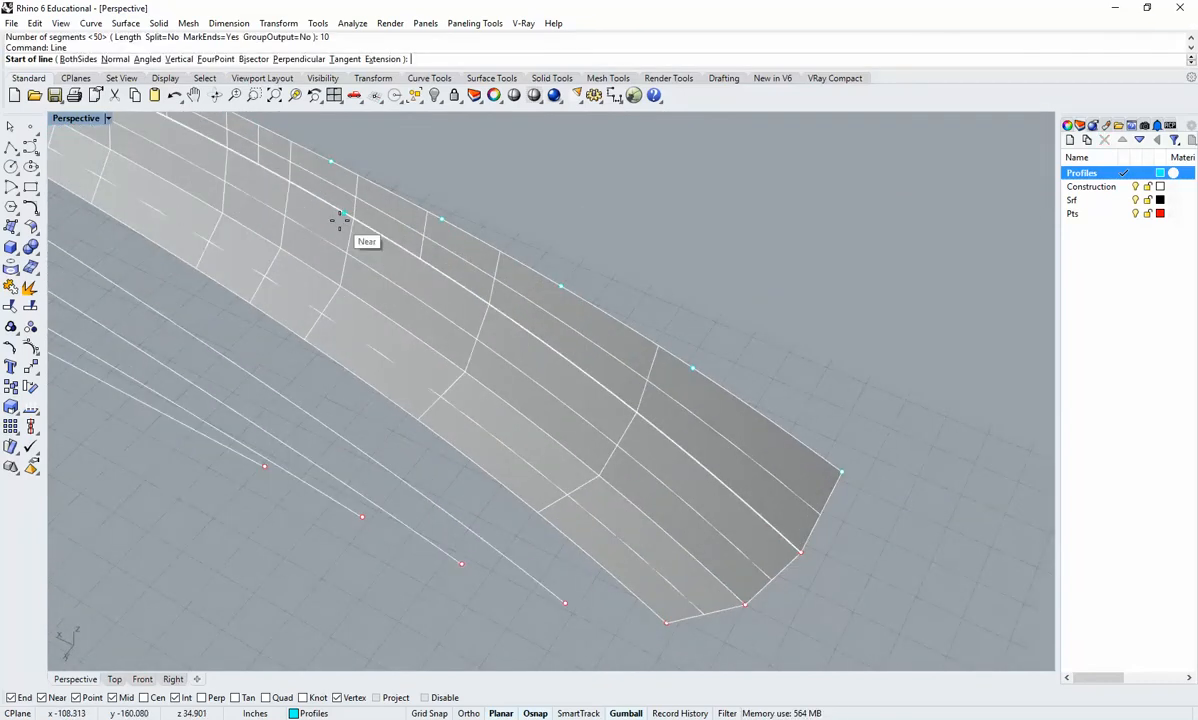
{"action": "left_click", "coordinate": [288, 59]}
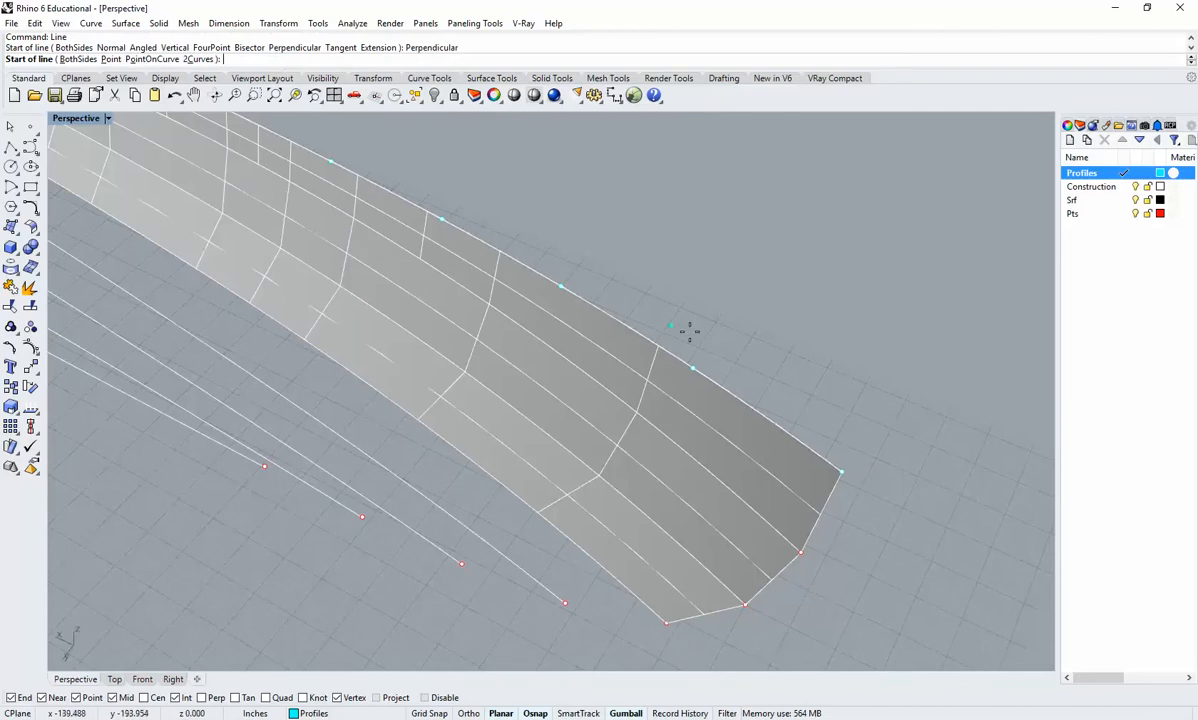
{"action": "left_click", "coordinate": [692, 369]}
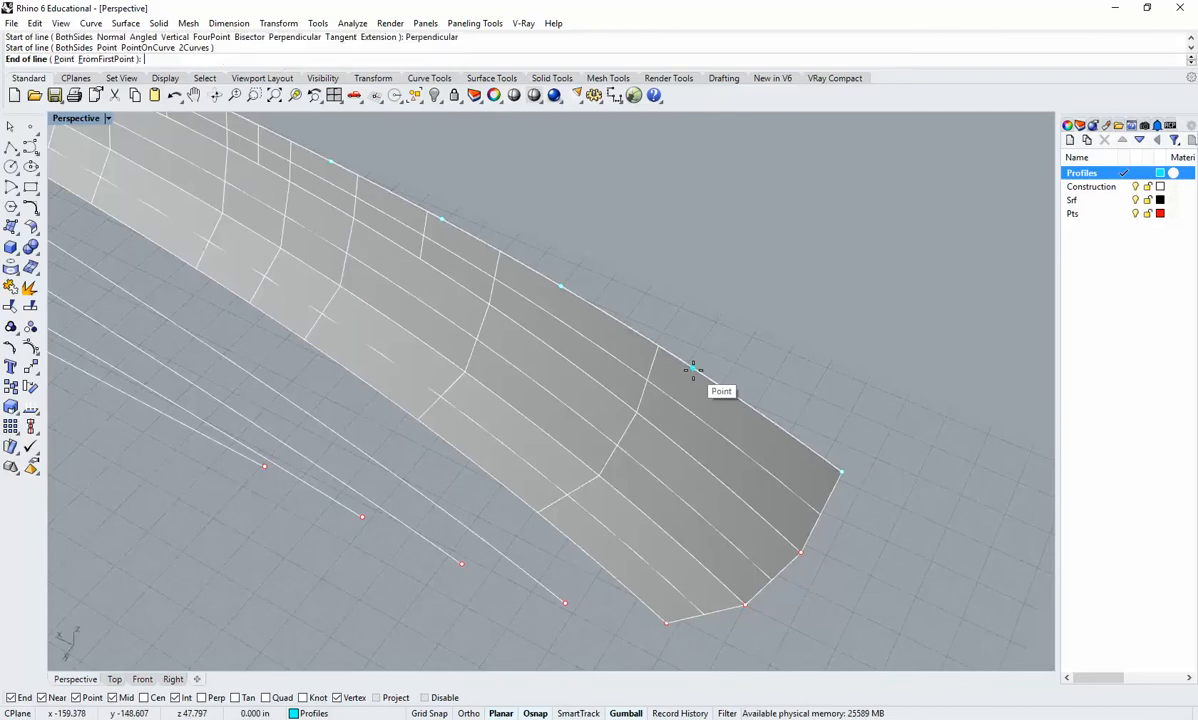
{"action": "type", "text": "f"}
{"action": "key", "text": "Return"}
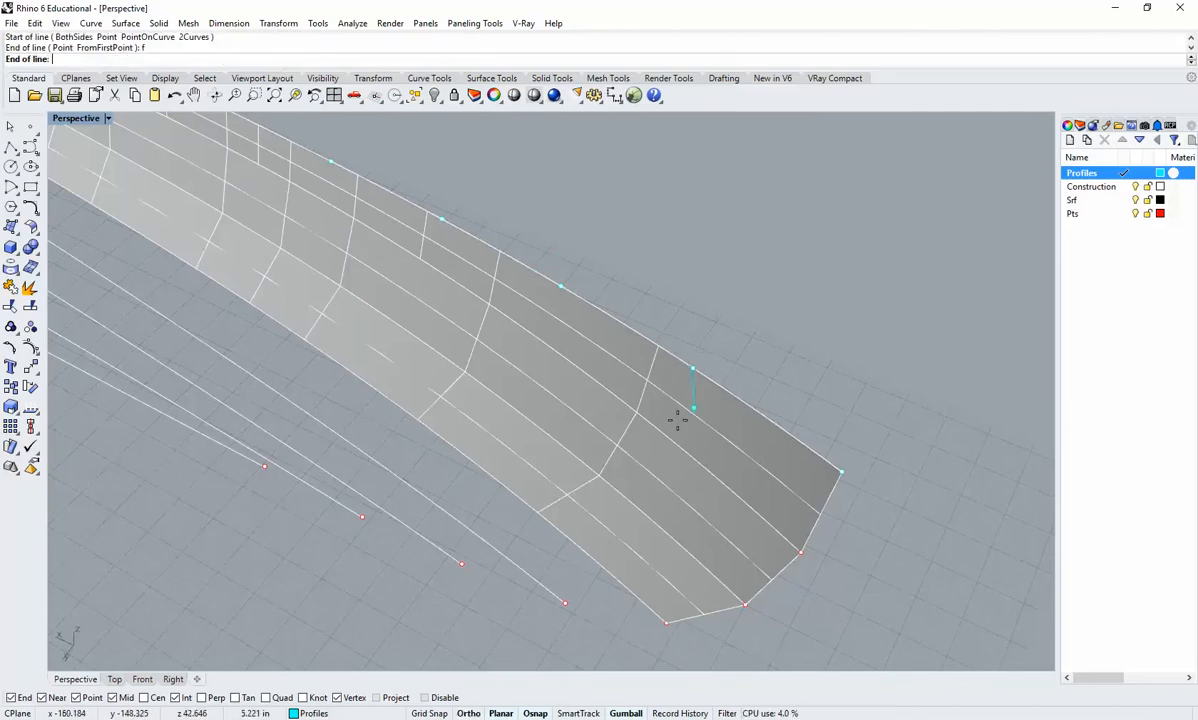
{"action": "scroll", "coordinate": [495, 482], "scroll_direction": "down", "scroll_amount": 7}
{"action": "right_click_drag", "start_coordinate": [548, 481], "coordinate": [377, 484]}
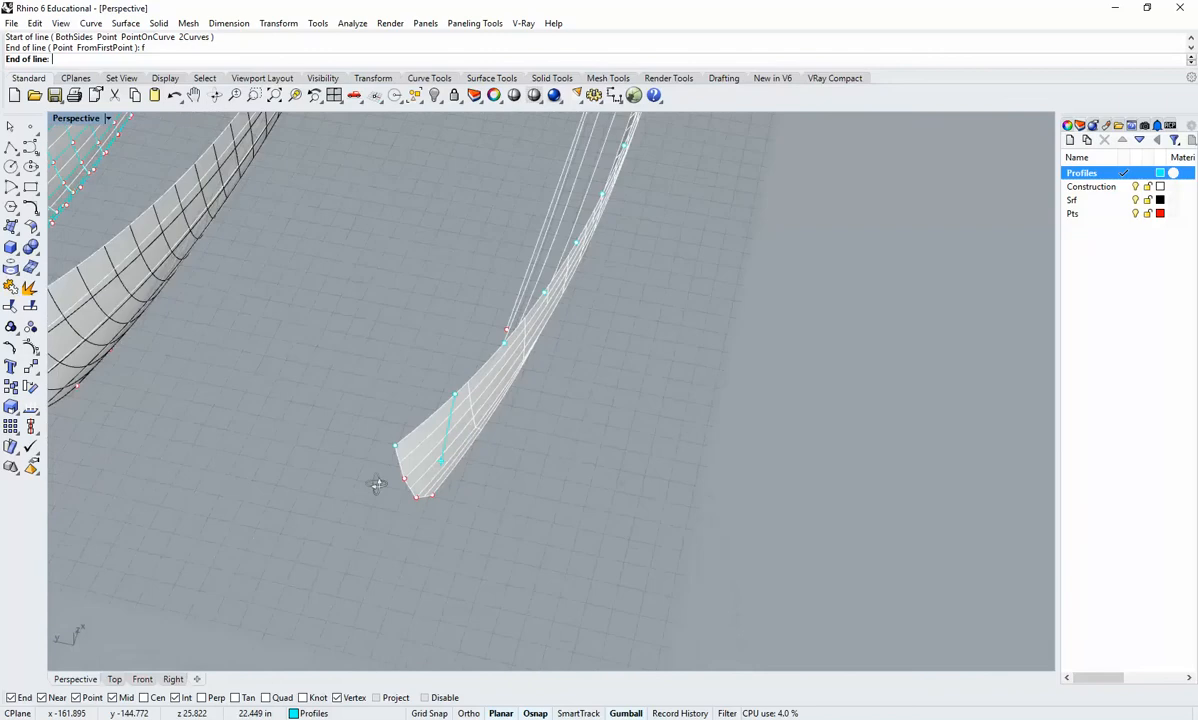
{"action": "left_click", "coordinate": [327, 295], "text": "shift"}
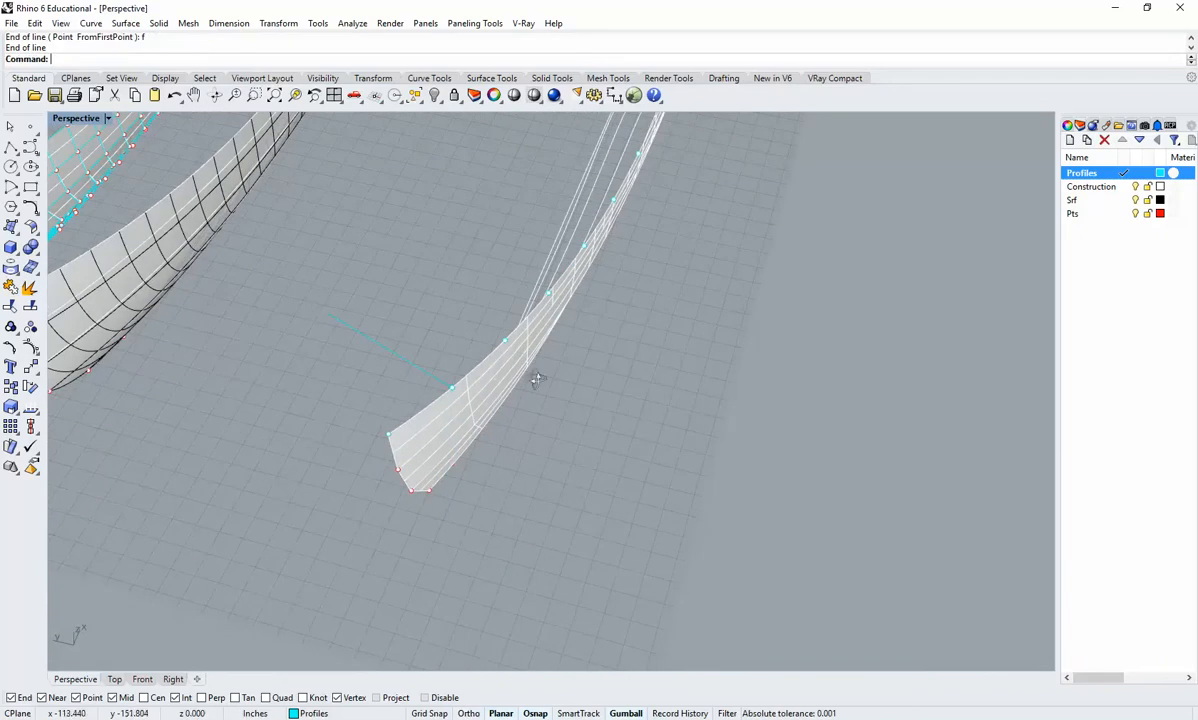
Draw a perpendicular line inward from the second division point along the plank's upper edge, using FromFirstPoint.
{"action": "right_click_drag", "start_coordinate": [535, 377], "coordinate": [479, 404]}
{"action": "scroll", "coordinate": [470, 404], "scroll_direction": "up", "scroll_amount": 6}
{"action": "right_click", "coordinate": [468, 402]}
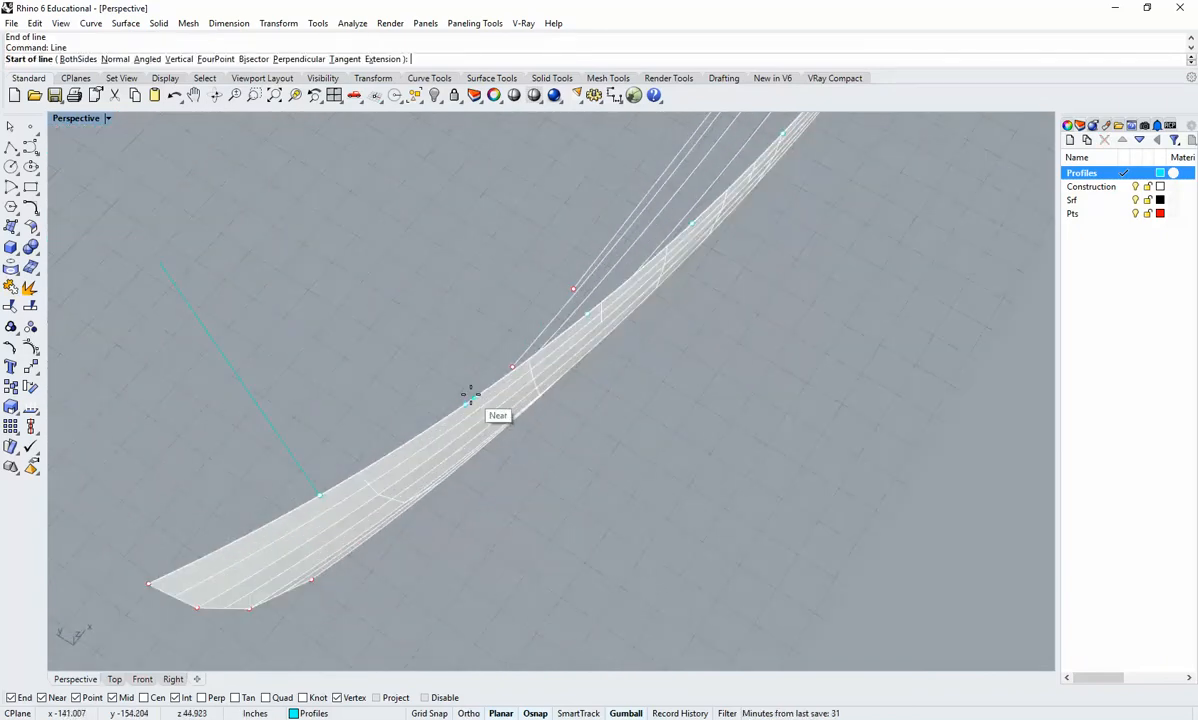
{"action": "left_click", "coordinate": [291, 59]}
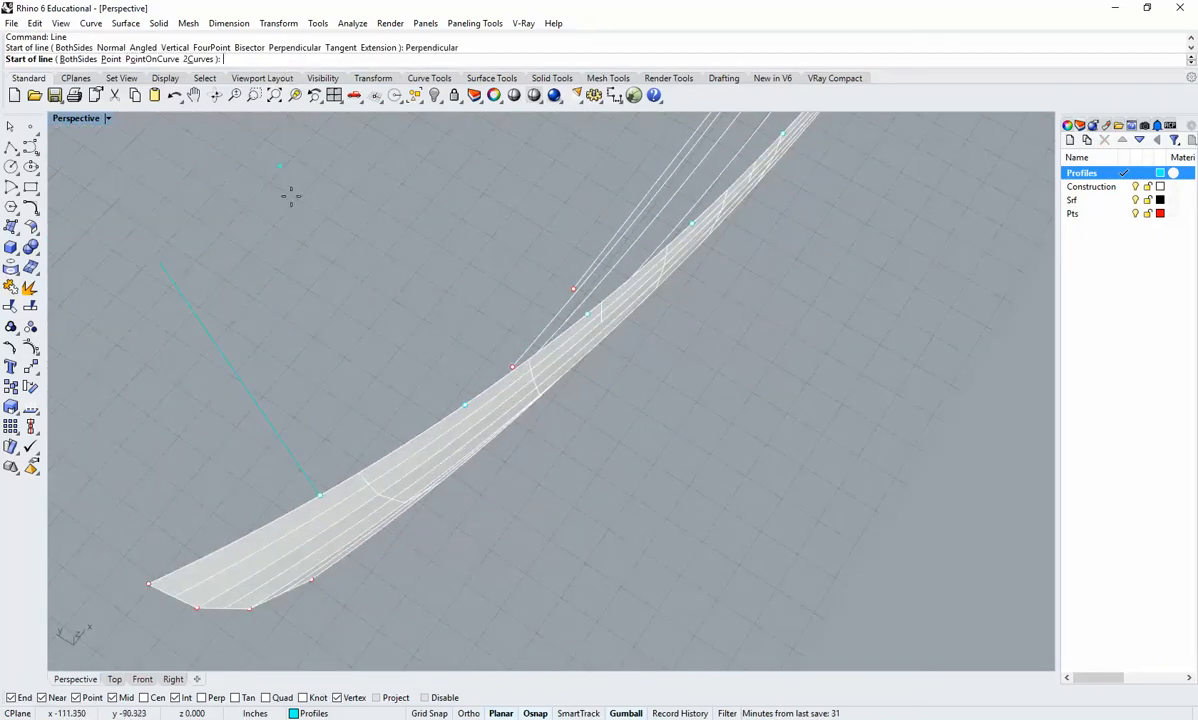
{"action": "left_click", "coordinate": [463, 404]}
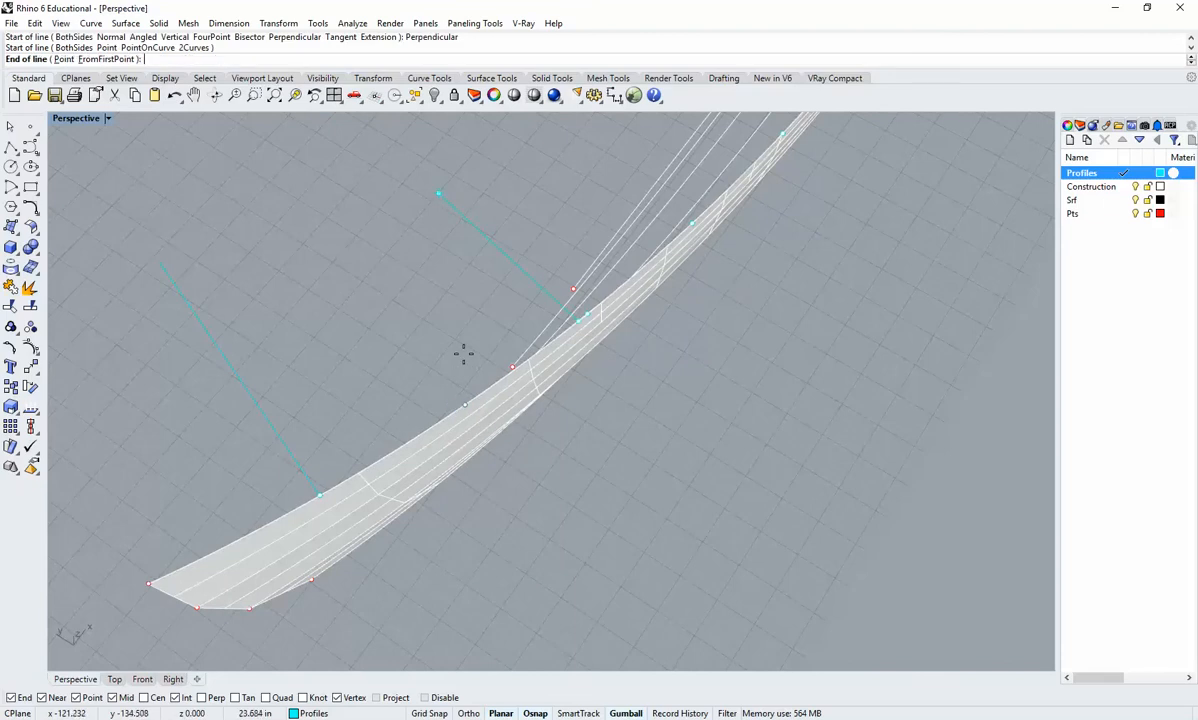
{"action": "type", "text": "f"}
{"action": "key", "text": "Return"}
{"action": "left_click", "coordinate": [292, 190]}
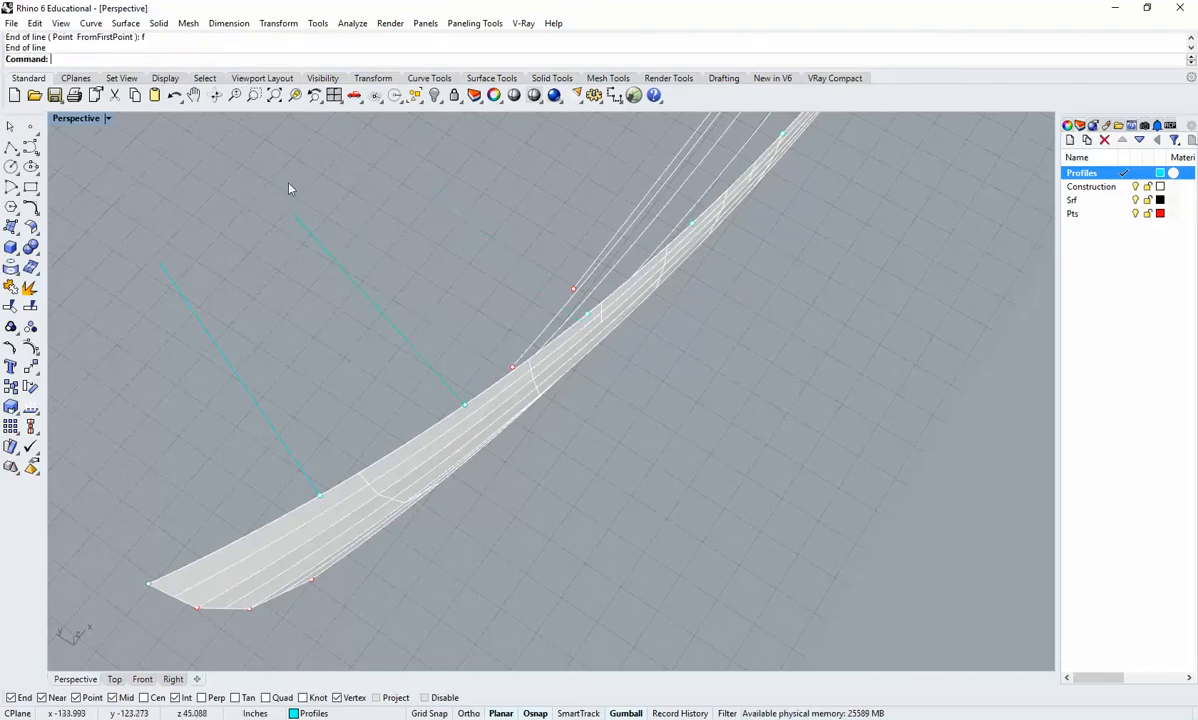
Draw a perpendicular line inward from the third division point along the plank's upper edge, using FromFirstPoint.
{"action": "scroll", "coordinate": [484, 348], "scroll_direction": "up", "scroll_amount": 8}
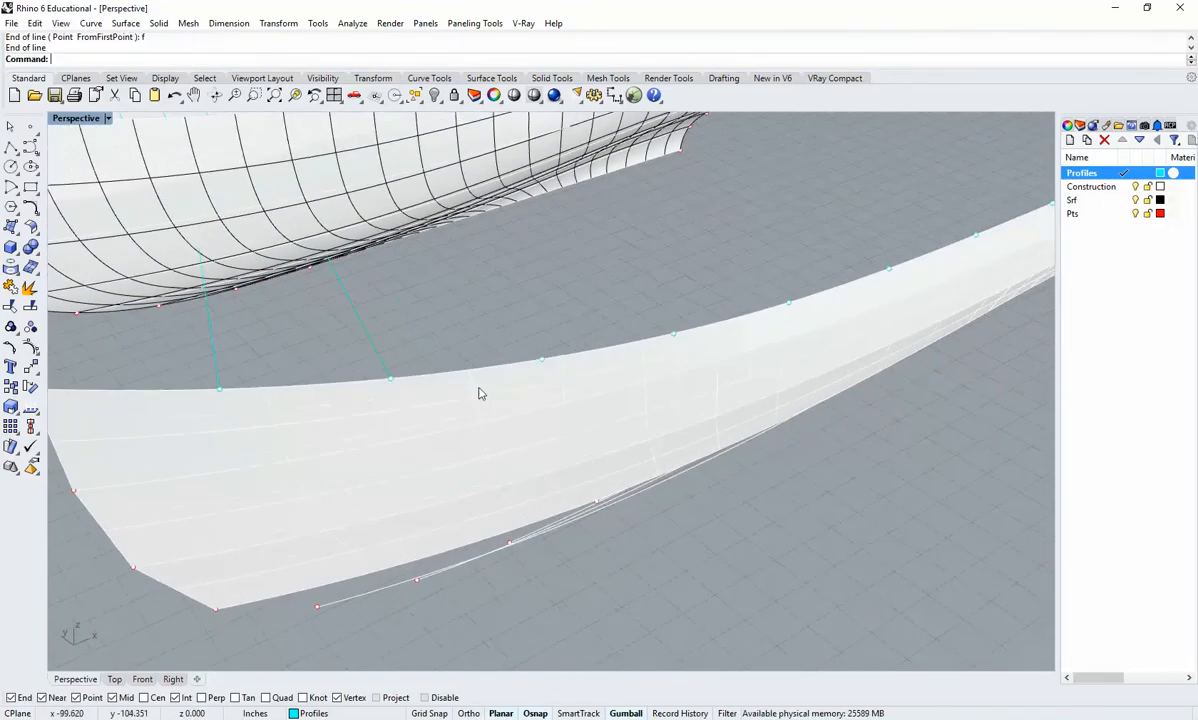
{"action": "scroll", "coordinate": [481, 397], "scroll_direction": "up", "scroll_amount": 5}
{"action": "key", "text": "Return"}
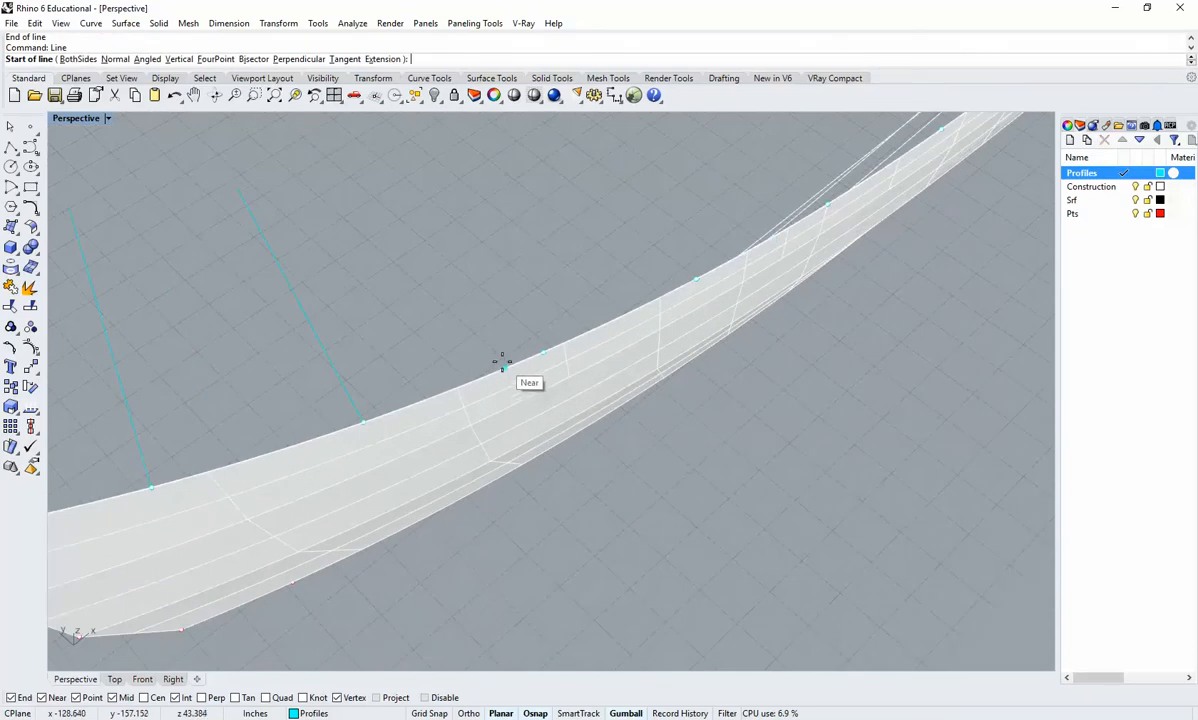
{"action": "type", "text": "p"}
{"action": "key", "text": "Return"}
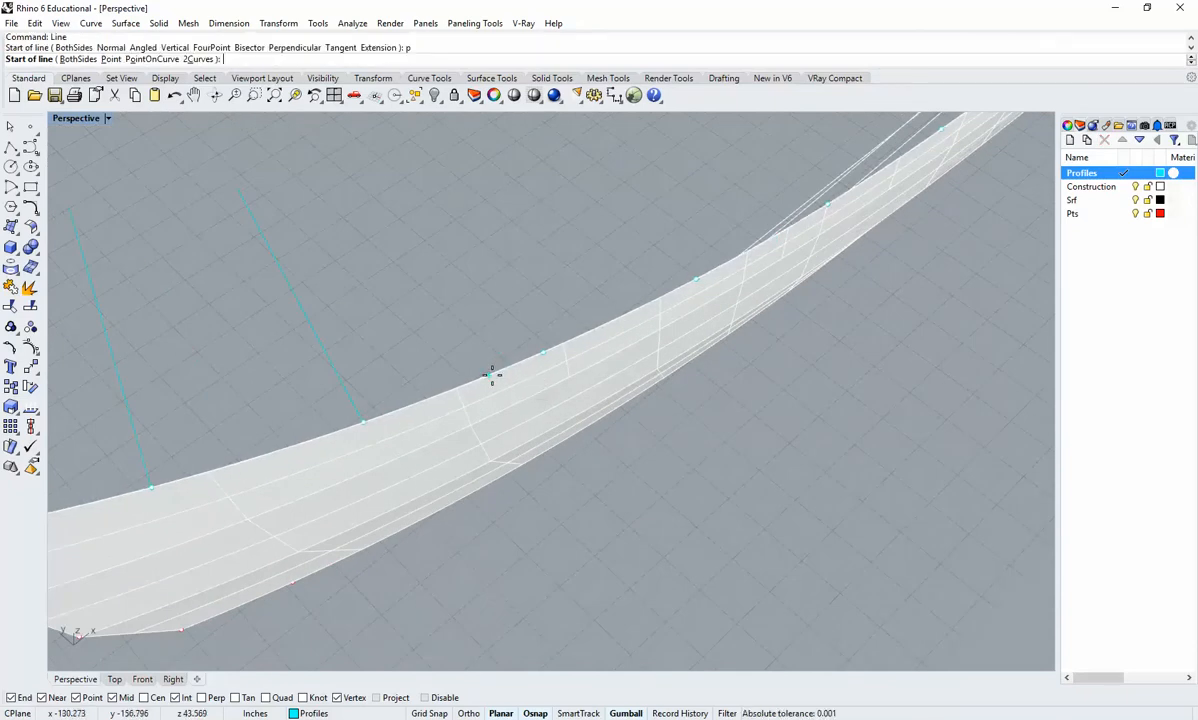
{"action": "left_click", "coordinate": [541, 352]}
{"action": "type", "text": "f"}
{"action": "key", "text": "Return"}
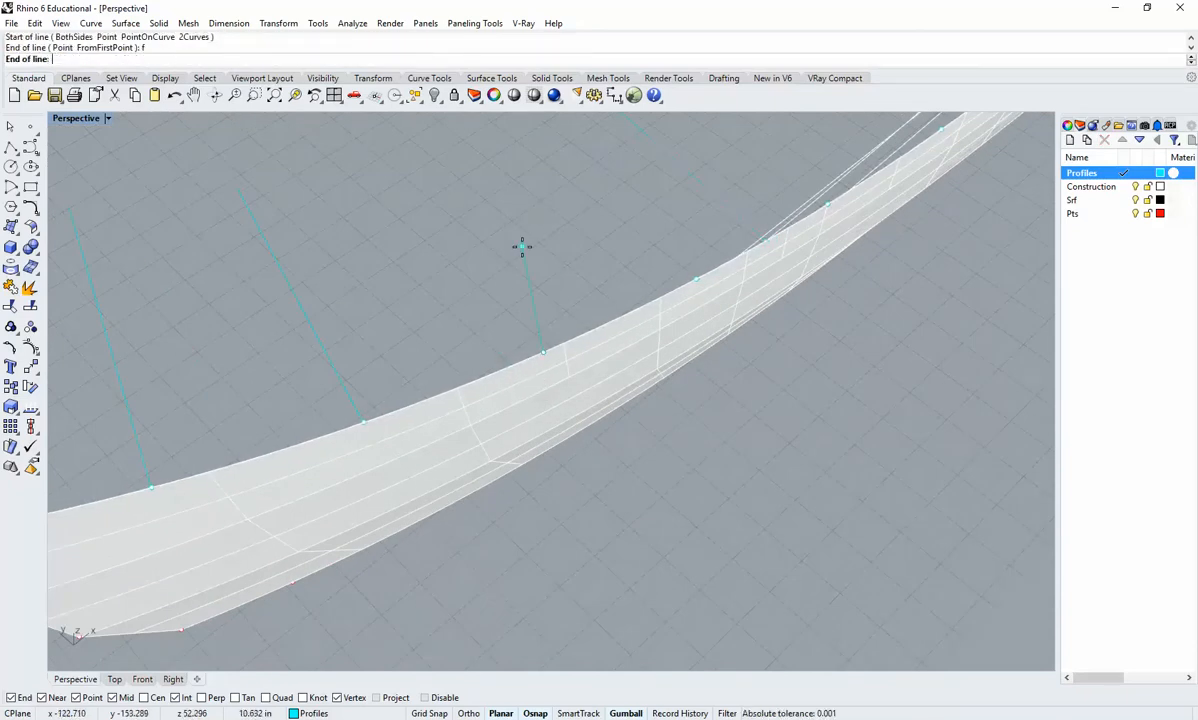
{"action": "left_click", "coordinate": [405, 173]}
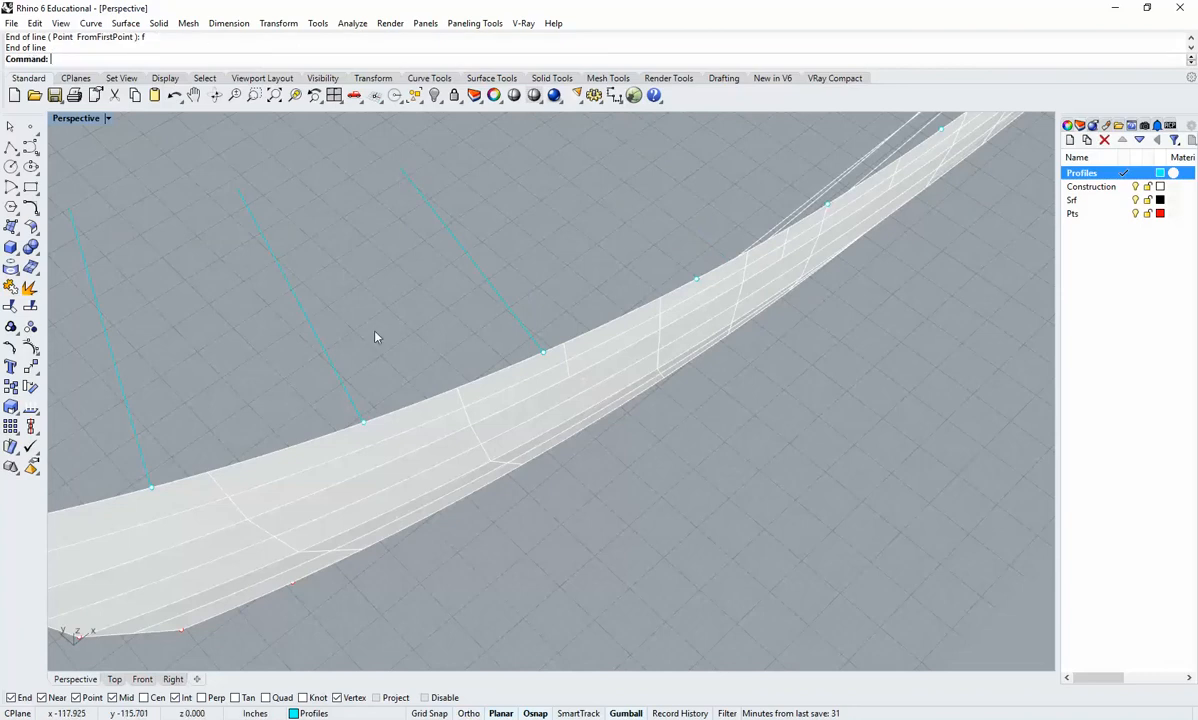
Make the Construction layer current.
{"action": "right_click_drag", "start_coordinate": [377, 337], "coordinate": [804, 297]}
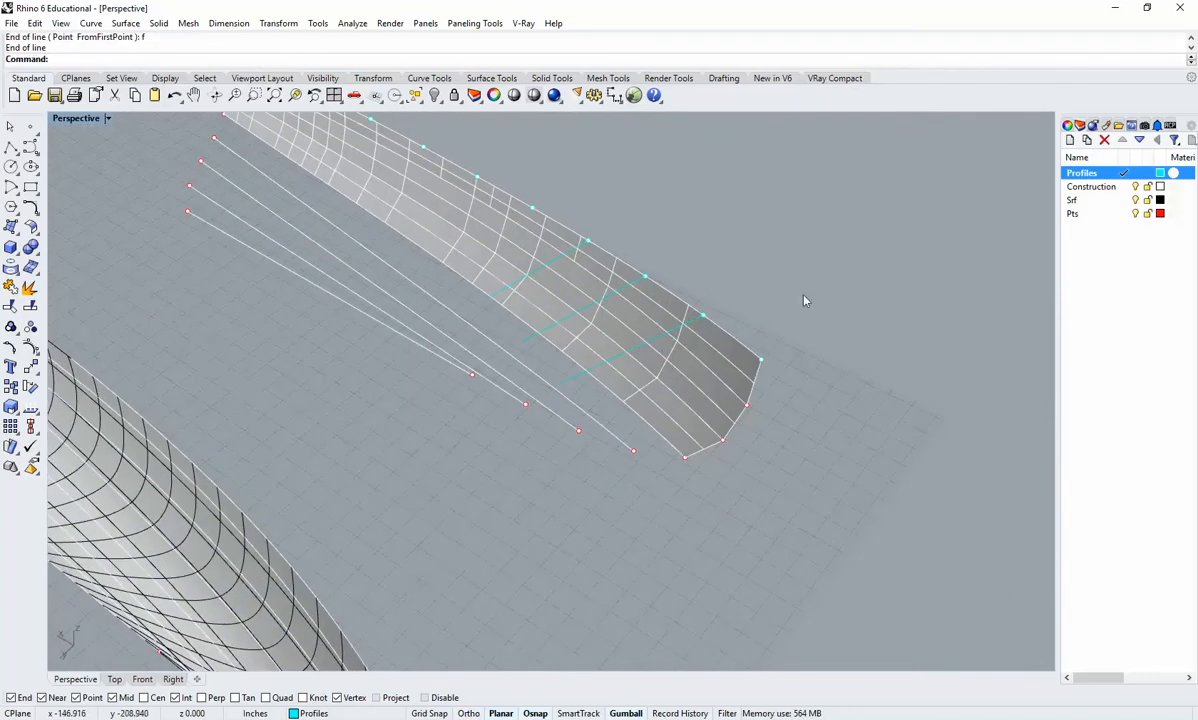
{"action": "double_click", "coordinate": [1092, 187]}
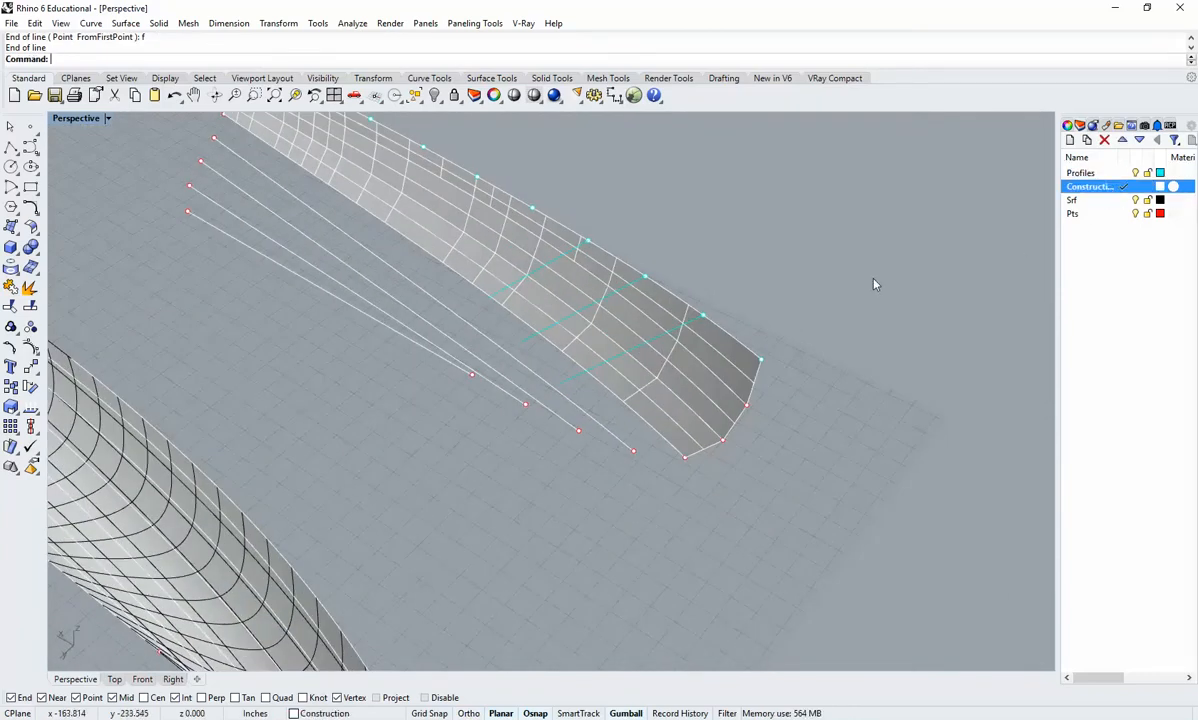
{"action": "right_click_drag", "start_coordinate": [874, 283], "coordinate": [583, 409]}
{"action": "key", "text": "Return"}
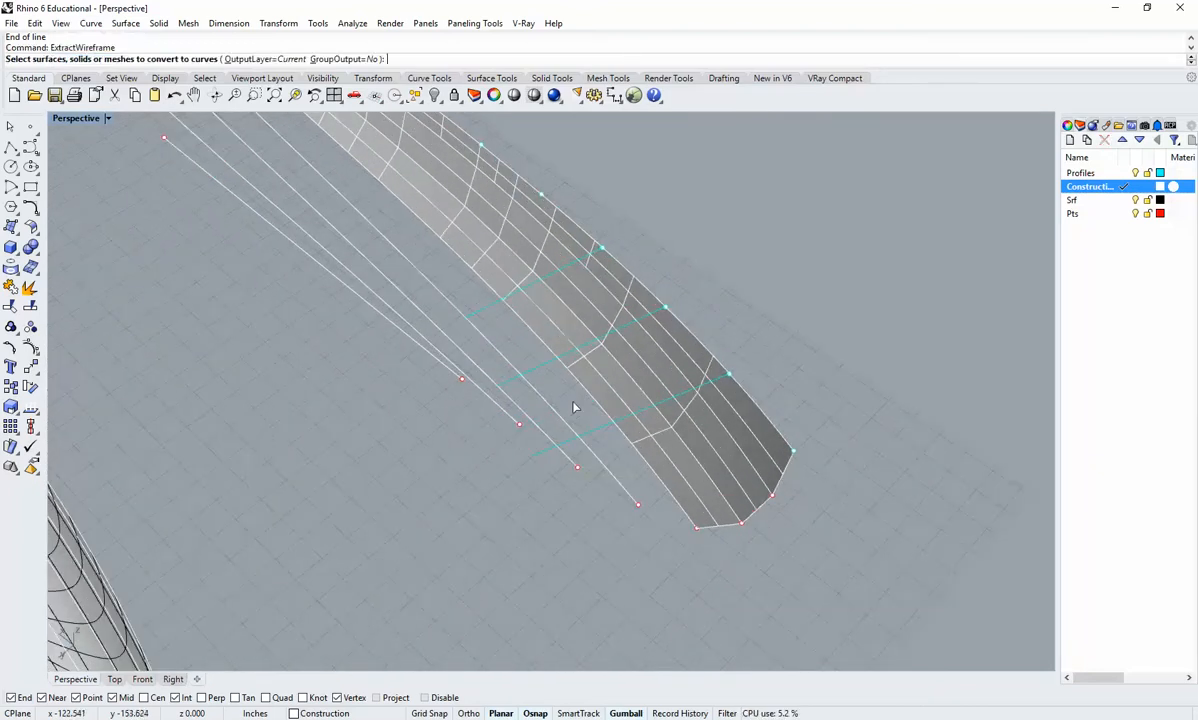
{"action": "key", "text": "Return"}
Extrude the three perpendicular lines downward with ExtrudeCrv into vertical planes reaching below the lowest plank.
{"action": "type", "text": "ExtrudeCrv"}
{"action": "key", "text": "Return"}
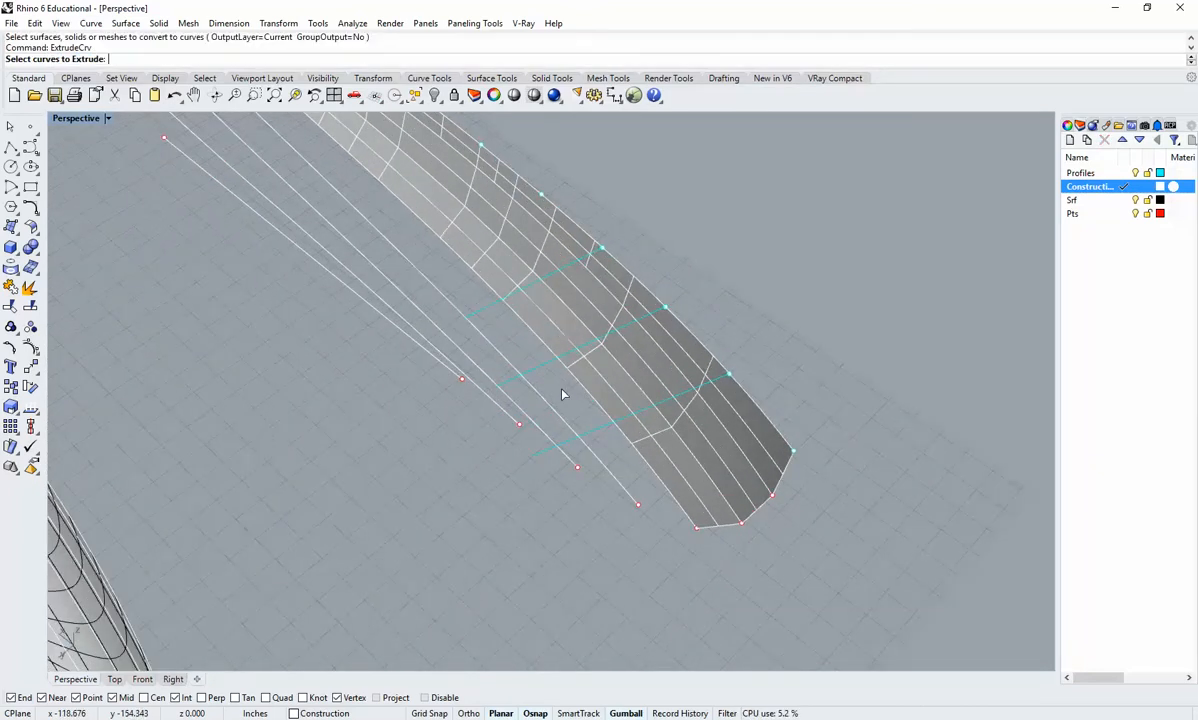
{"action": "right_click_drag", "start_coordinate": [562, 395], "coordinate": [659, 422]}
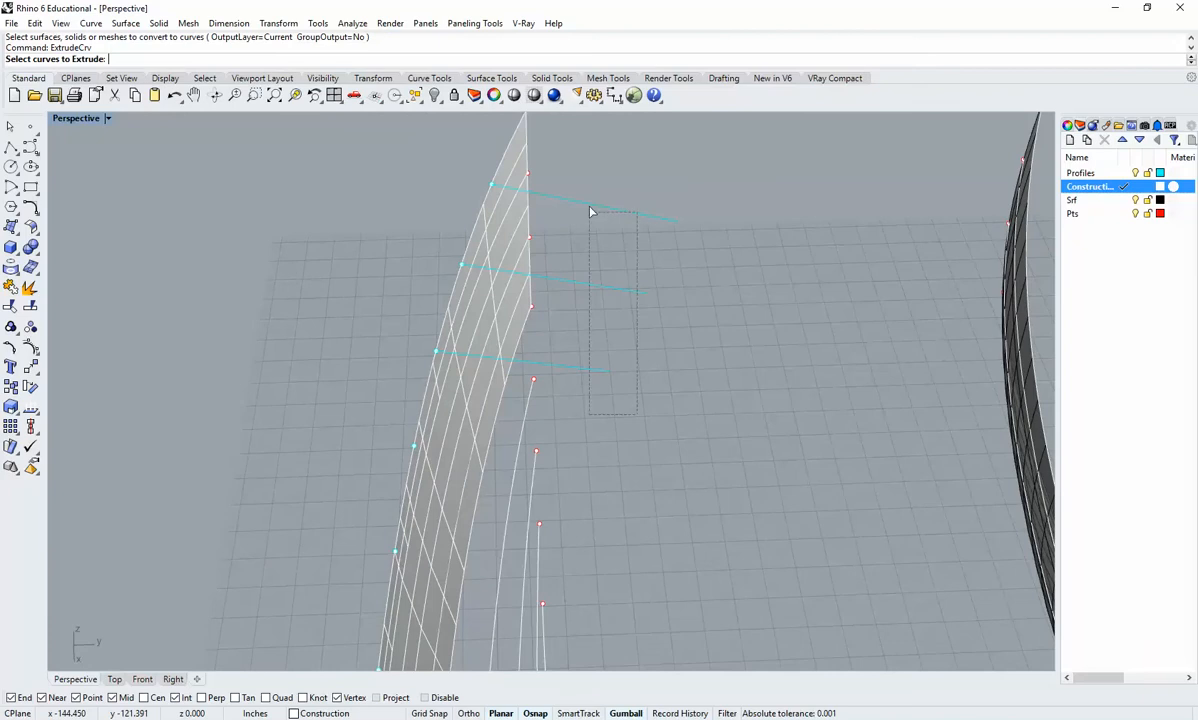
{"action": "left_click_drag", "start_coordinate": [590, 208], "coordinate": [587, 204]}
{"action": "right_click_drag", "start_coordinate": [593, 232], "coordinate": [629, 268]}
{"action": "right_click", "coordinate": [629, 268]}
{"action": "right_click_drag", "start_coordinate": [632, 459], "coordinate": [762, 455]}
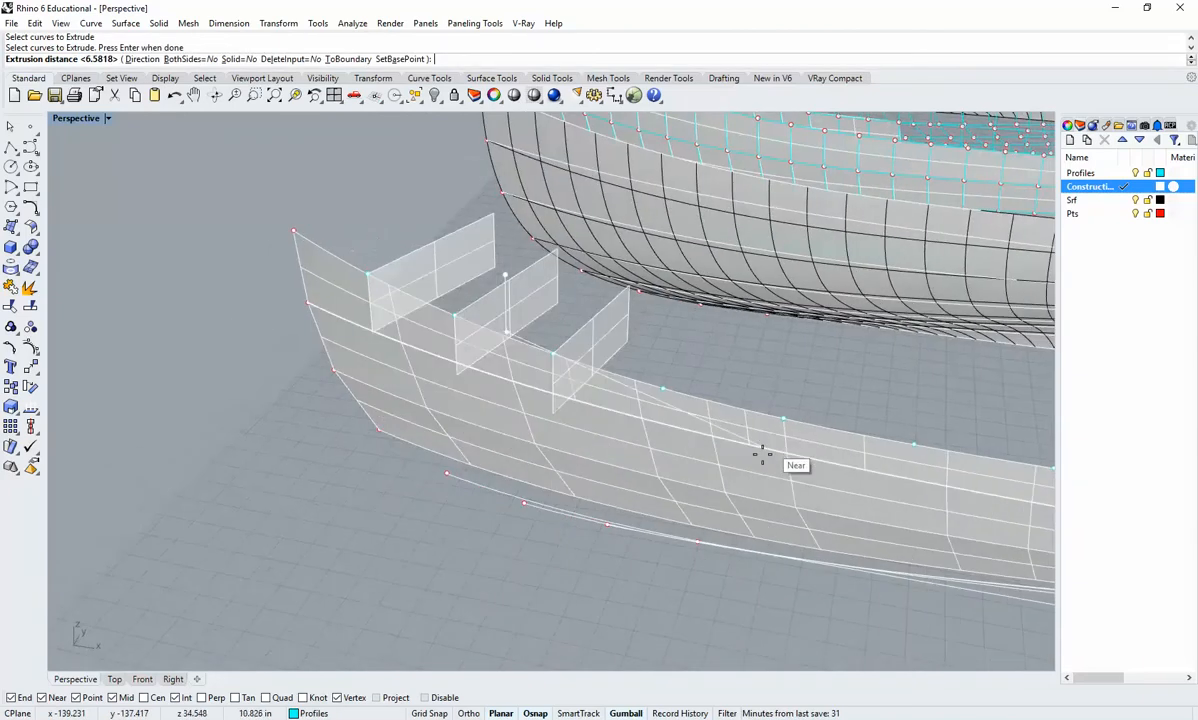
{"action": "left_click", "coordinate": [644, 570]}
{"action": "right_click_drag", "start_coordinate": [644, 570], "coordinate": [772, 462]}
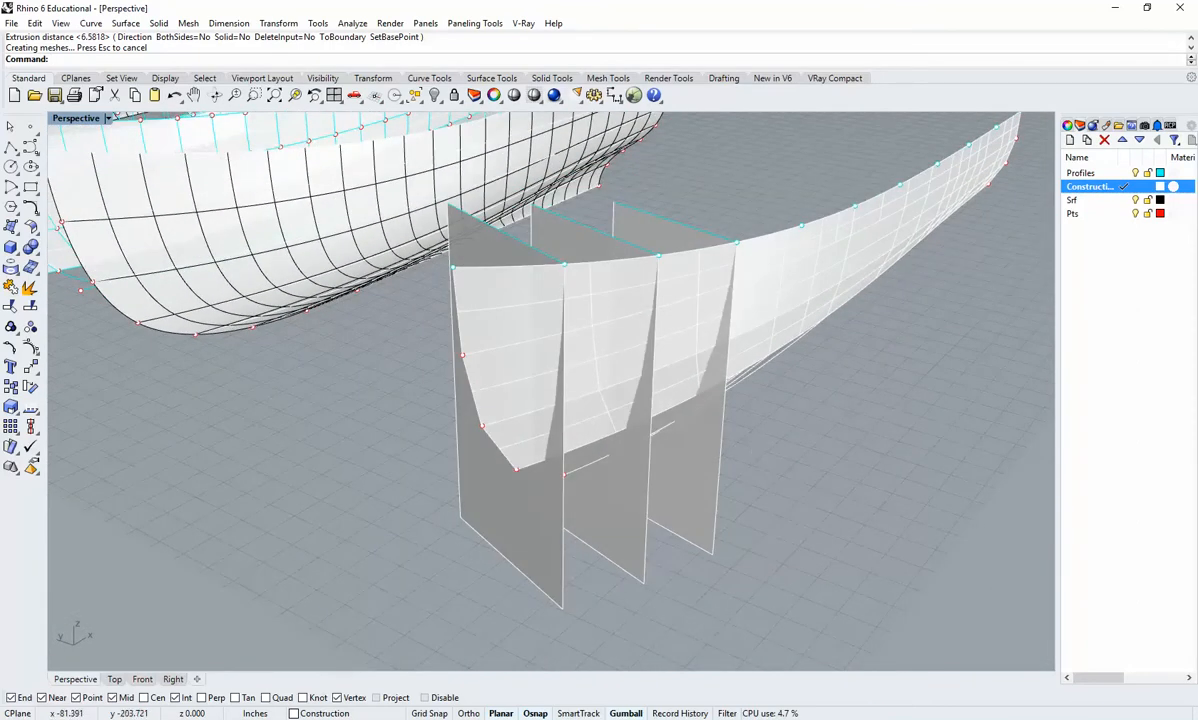
Create a layer named Sections, set its color to Red and make it current.
{"action": "left_click", "coordinate": [1097, 213]}
{"action": "left_click", "coordinate": [1070, 140]}
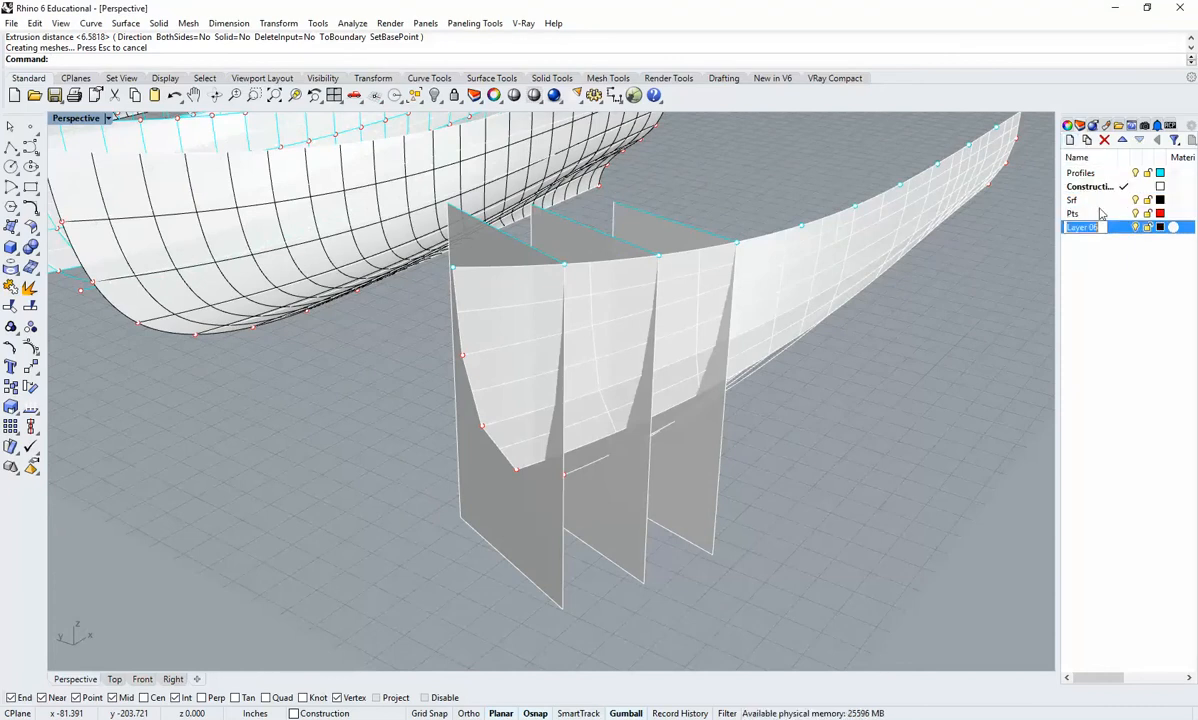
{"action": "type", "text": "Sections"}
{"action": "key", "text": "Return"}
{"action": "left_click", "coordinate": [1160, 228]}
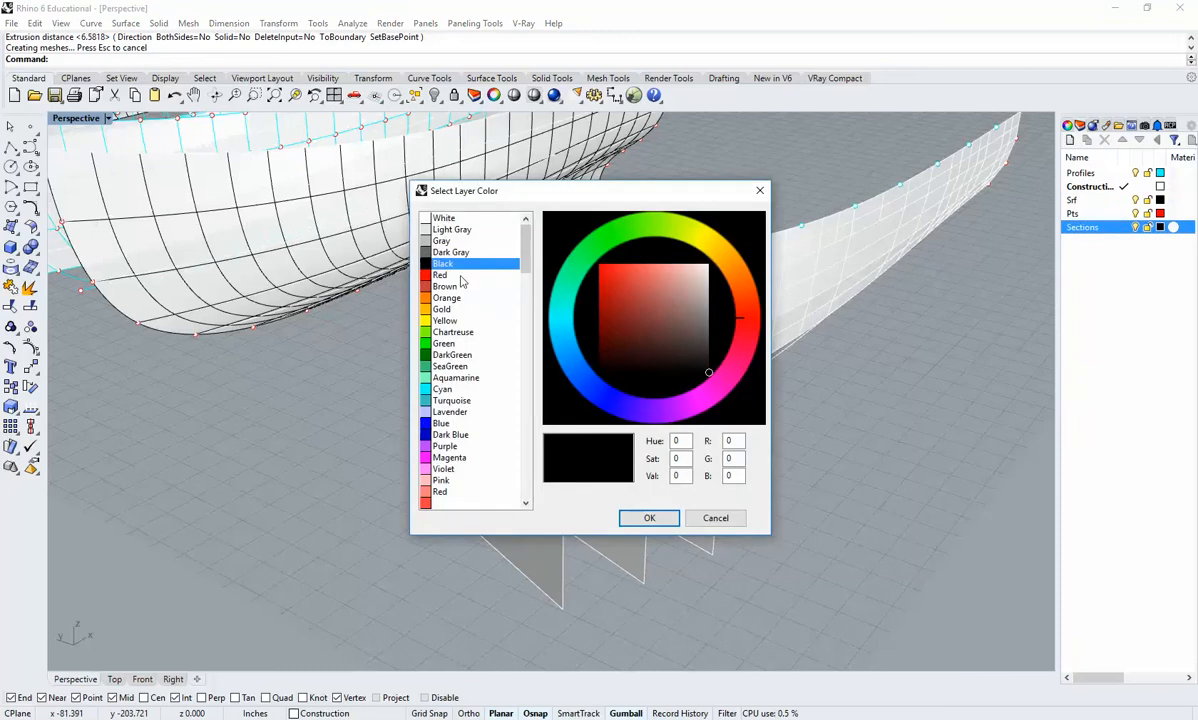
{"action": "left_click", "coordinate": [462, 276]}
{"action": "left_click", "coordinate": [642, 515]}
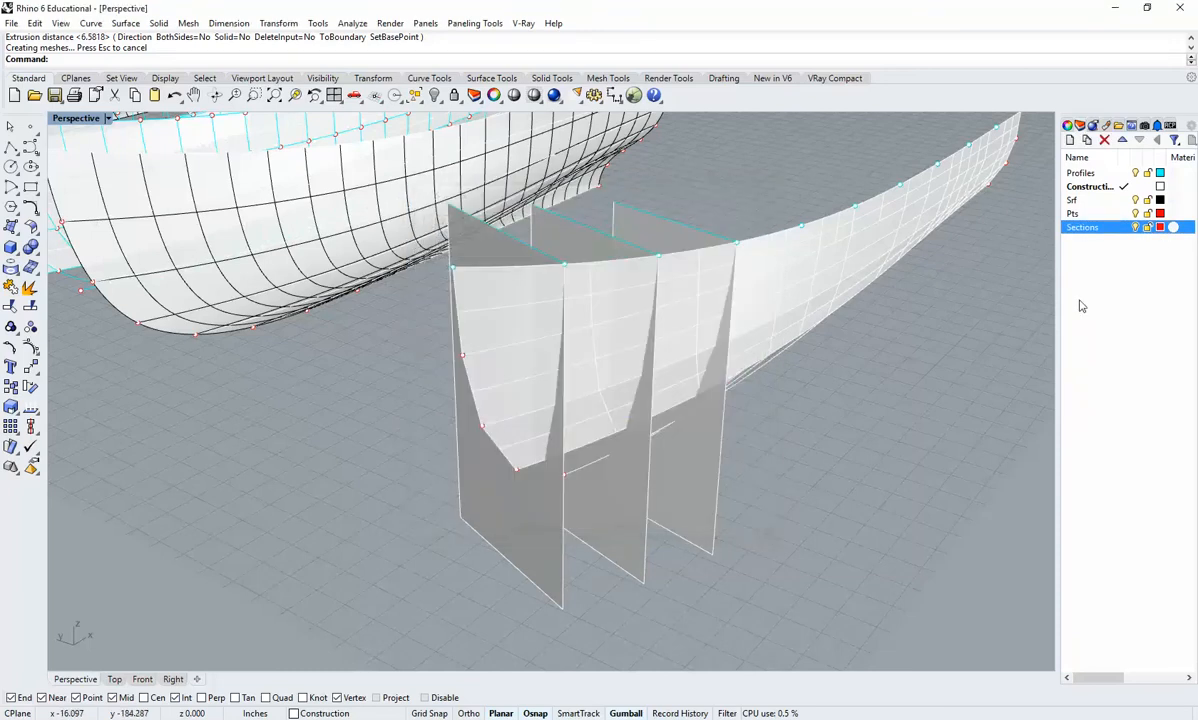
{"action": "left_click", "coordinate": [1123, 228]}
Intersect the three vertical planes with the hull plank surfaces to create section curves on the Sections layer.
{"action": "right_click_drag", "start_coordinate": [719, 420], "coordinate": [685, 461]}
{"action": "right_click_drag", "start_coordinate": [640, 418], "coordinate": [630, 435]}
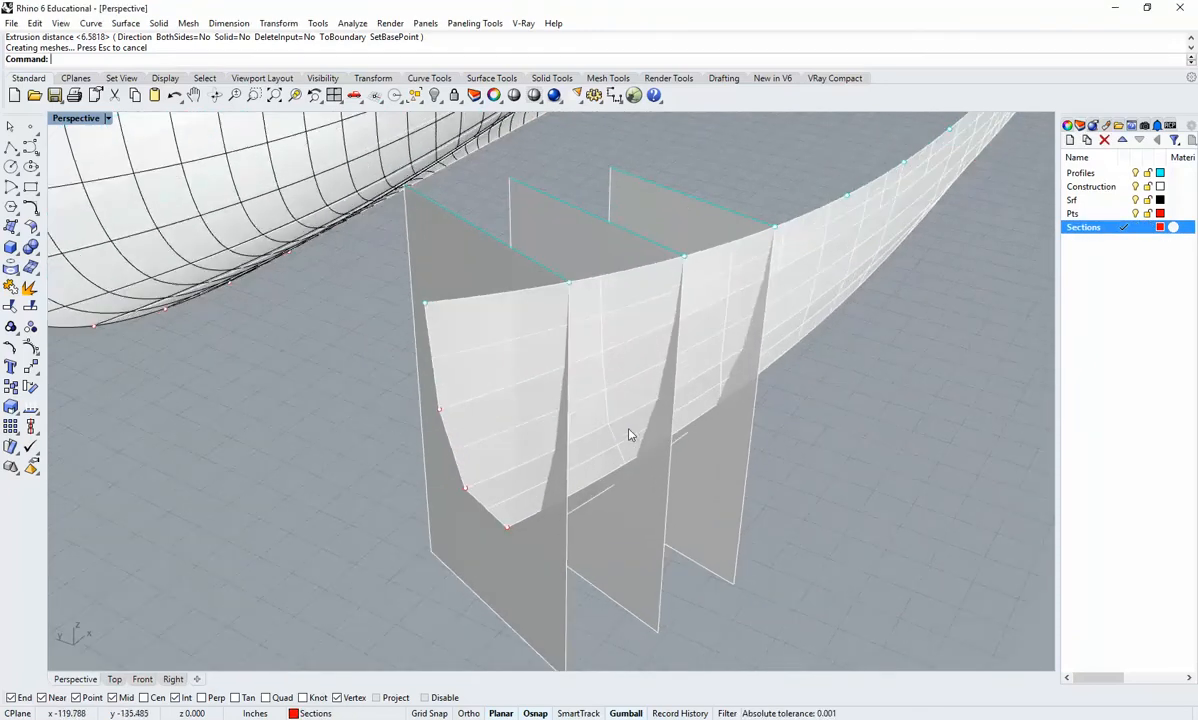
{"action": "left_click", "coordinate": [507, 567]}
{"action": "left_click", "coordinate": [600, 520], "text": "shift"}
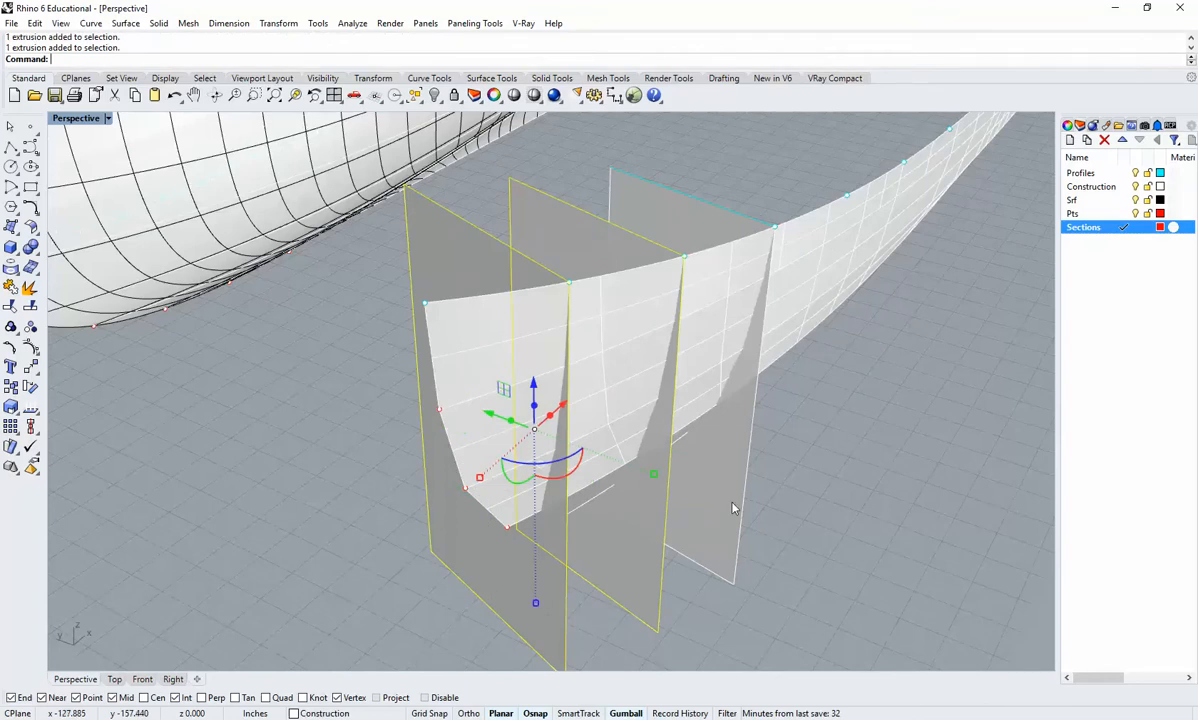
{"action": "left_click", "coordinate": [684, 469], "text": "shift"}
{"action": "left_click", "coordinate": [468, 423], "text": "shift"}
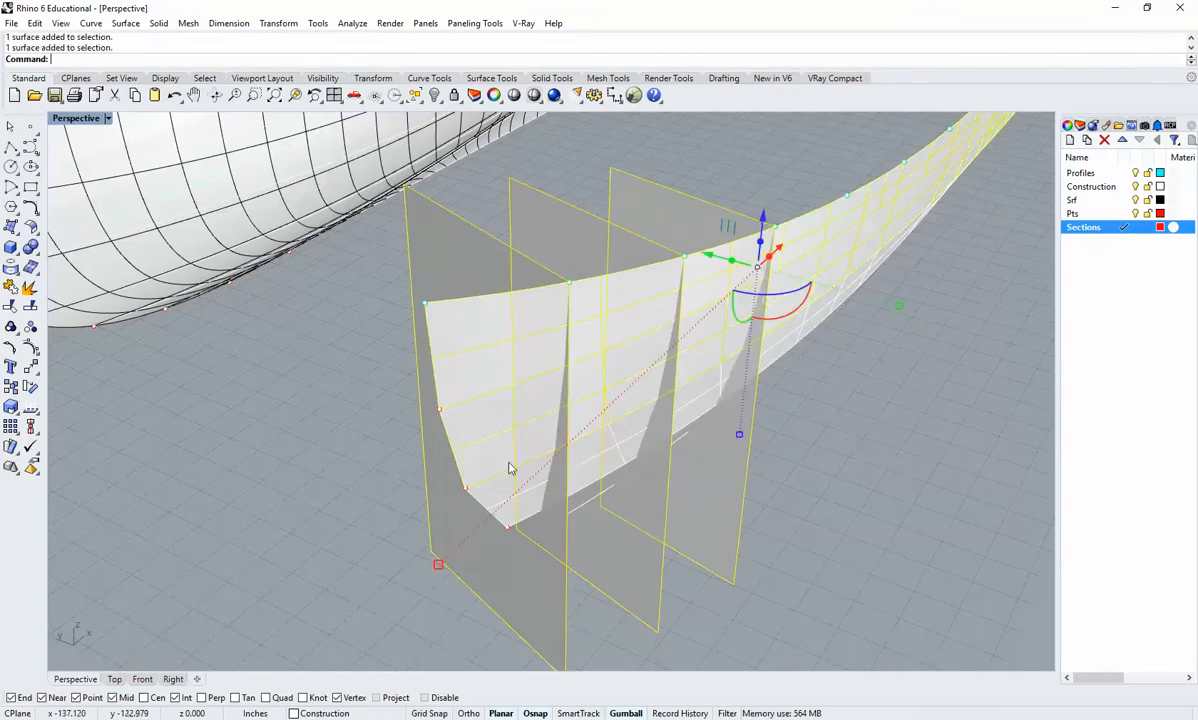
{"action": "scroll", "coordinate": [799, 345], "scroll_direction": "up", "scroll_amount": 3}
{"action": "left_click", "coordinate": [802, 356], "text": "shift"}
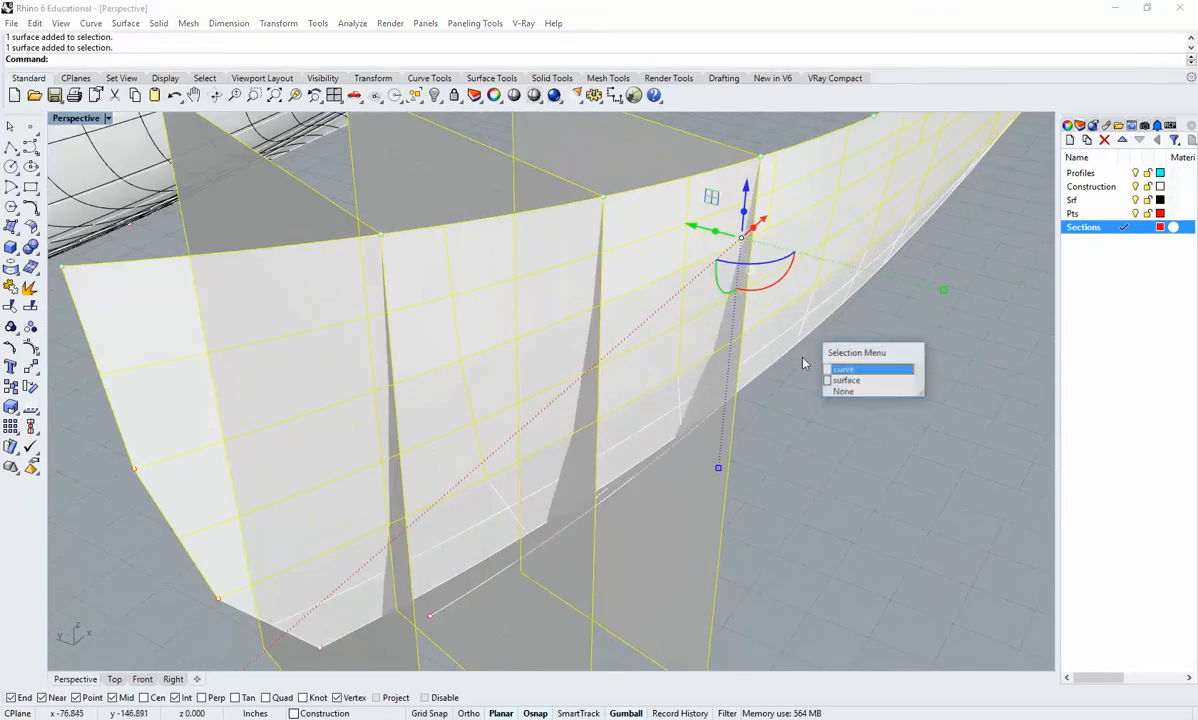
{"action": "left_click", "coordinate": [861, 381]}
{"action": "scroll", "coordinate": [795, 405], "scroll_direction": "down", "scroll_amount": 3}
{"action": "type", "text": "Intersect"}
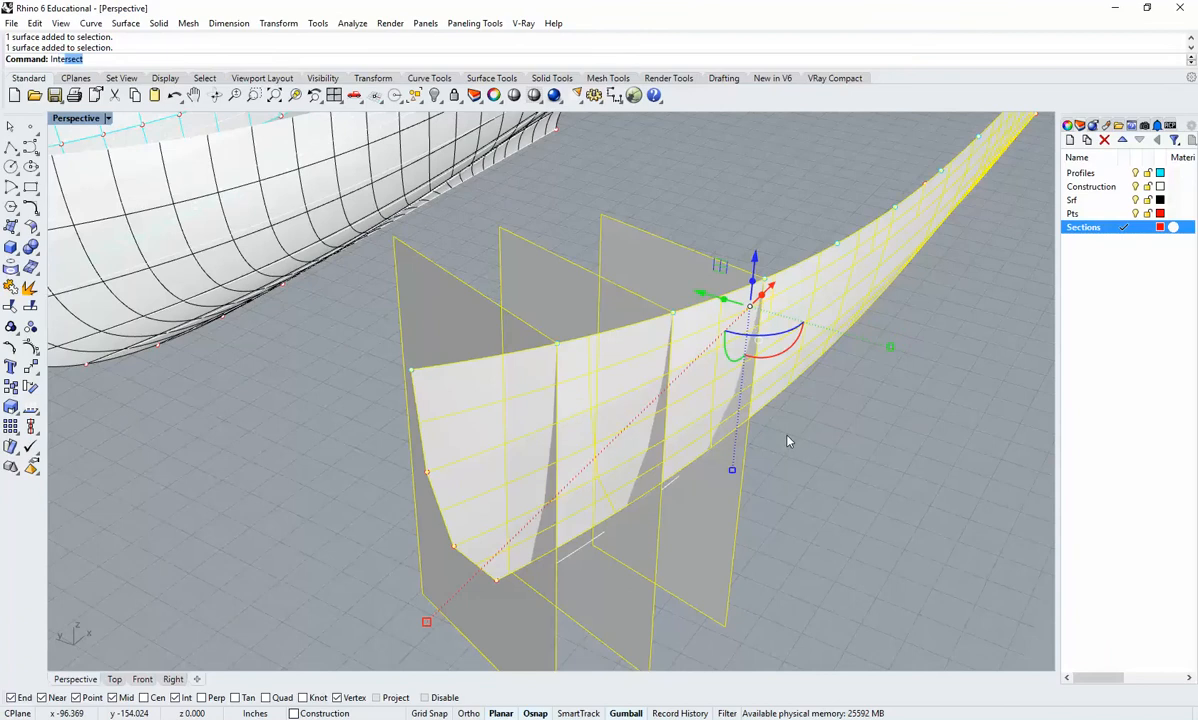
{"action": "key", "text": "Return"}
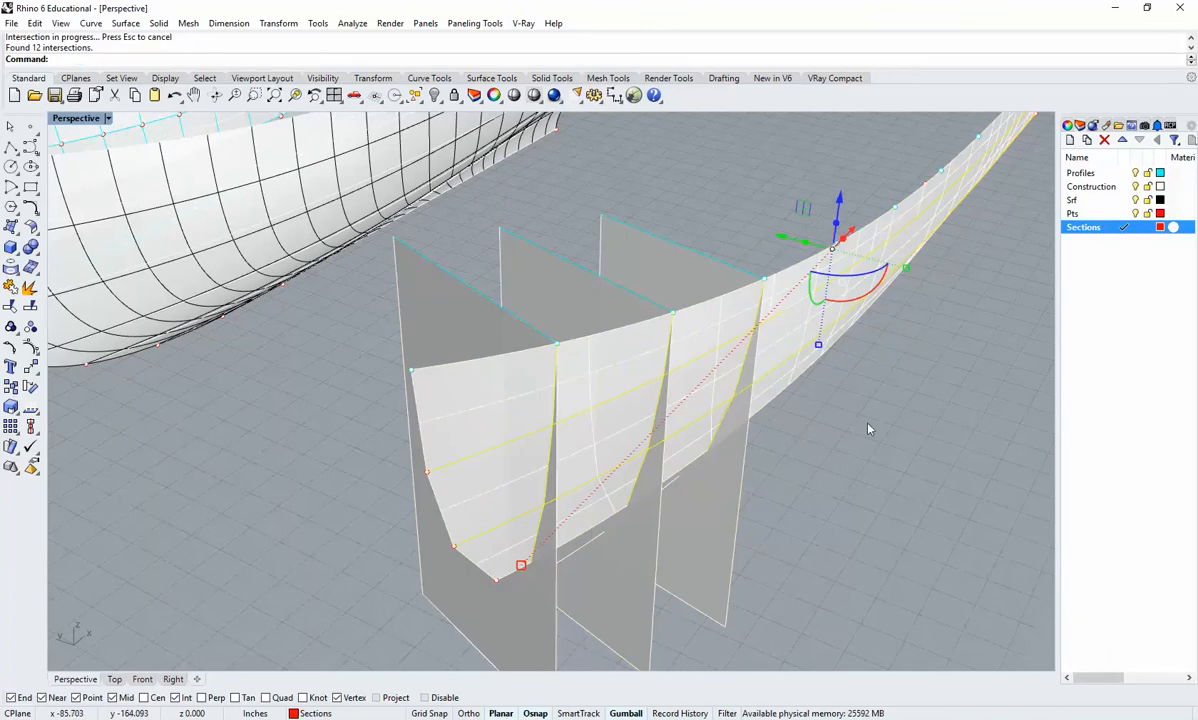
Delete the upper and lower lengthwise curves running along the plank seams.
{"action": "left_click", "coordinate": [835, 470]}
{"action": "right_click_drag", "start_coordinate": [745, 500], "coordinate": [586, 398]}
{"action": "left_click", "coordinate": [592, 401]}
{"action": "left_click", "coordinate": [620, 442]}
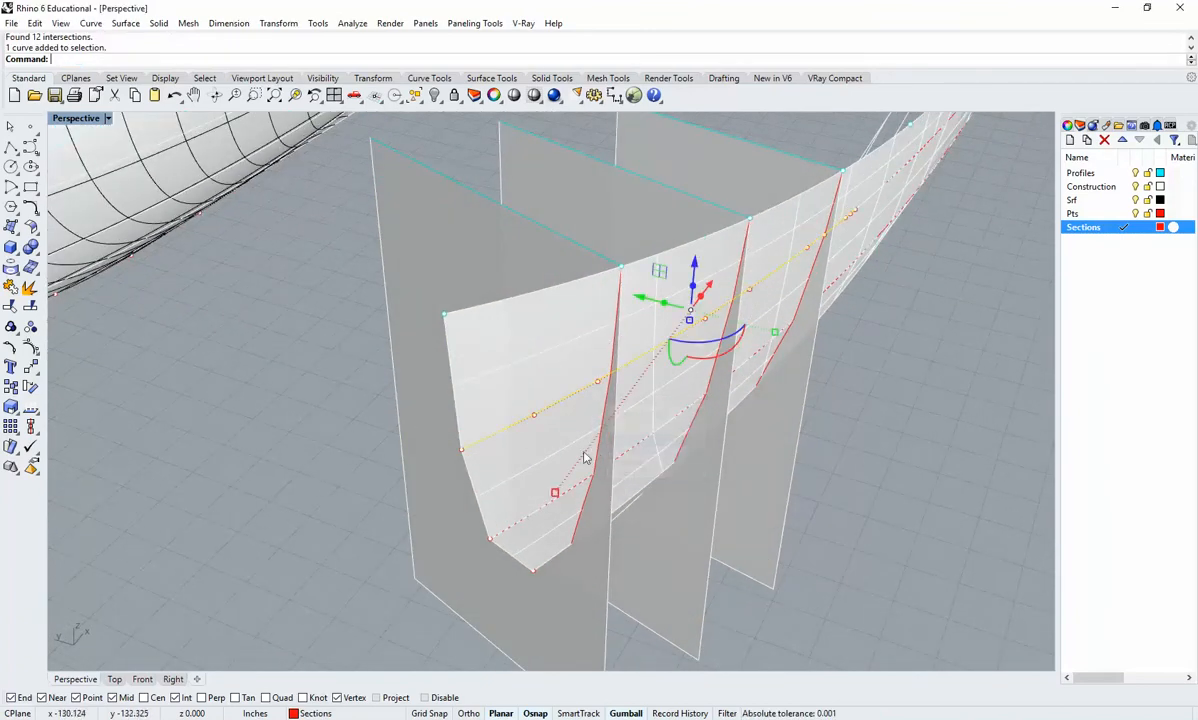
{"action": "left_click", "coordinate": [853, 486]}
{"action": "left_click", "coordinate": [557, 406]}
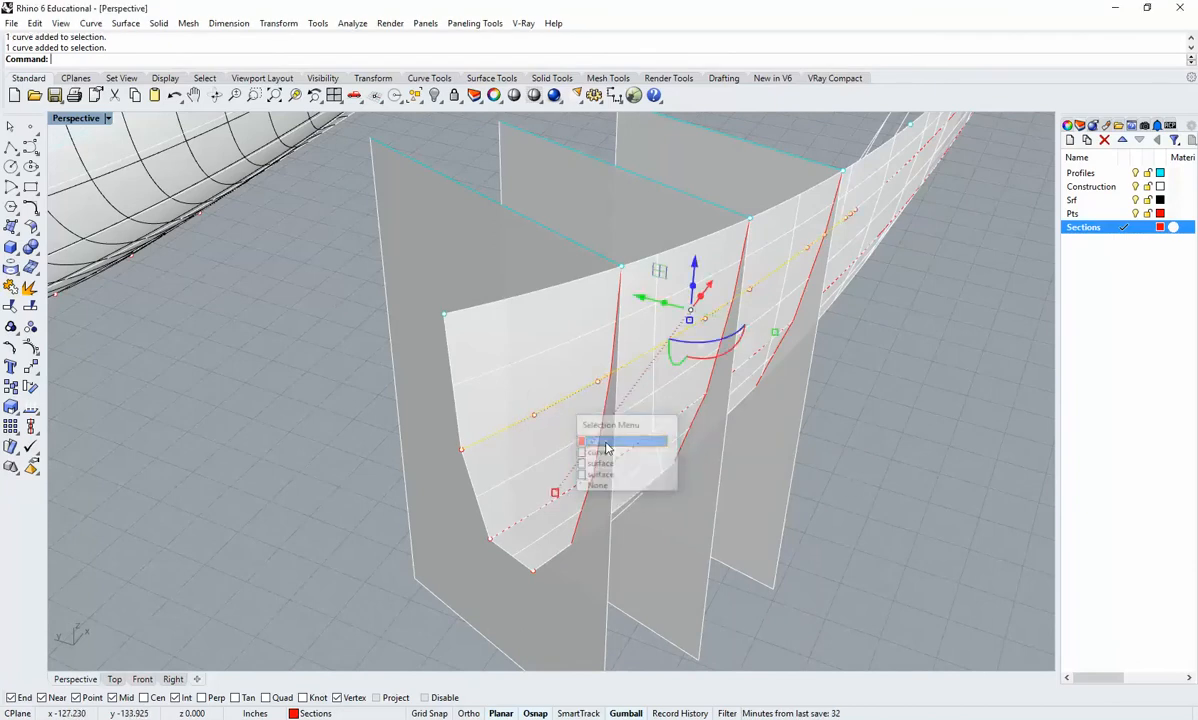
{"action": "left_click", "coordinate": [600, 444]}
{"action": "key", "text": "Delete"}
{"action": "left_click", "coordinate": [587, 495]}
{"action": "left_click", "coordinate": [640, 536]}
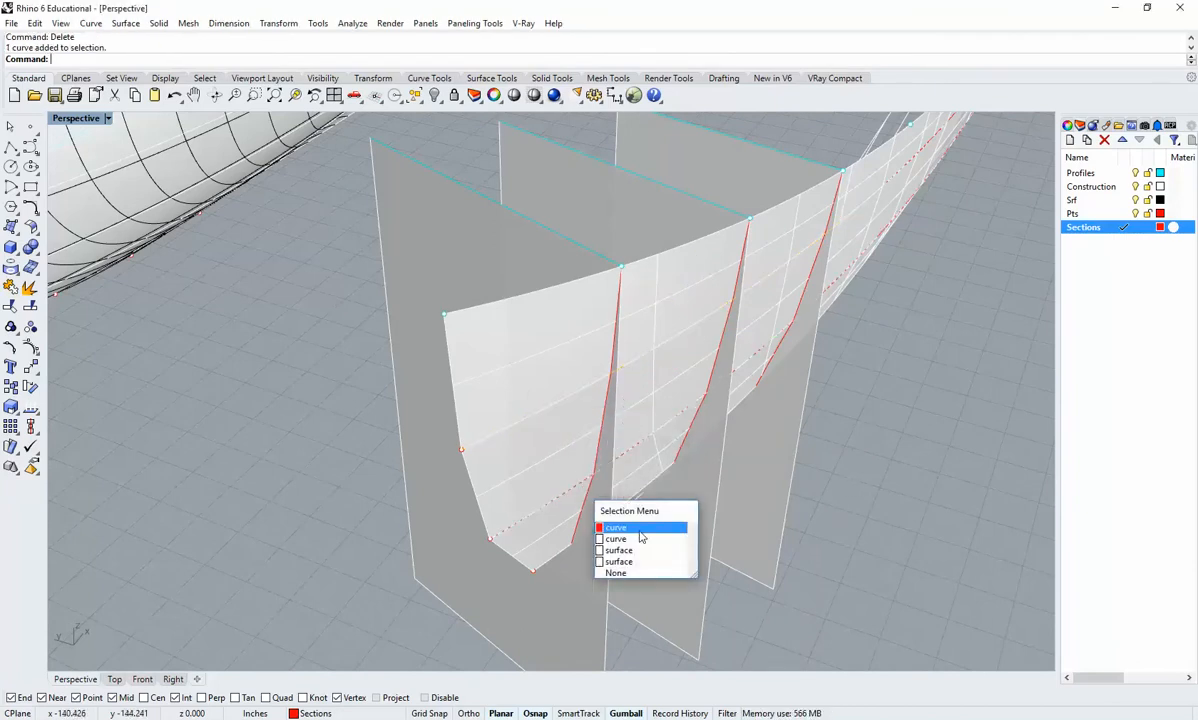
{"action": "key", "text": "Delete"}
Check the separate section curve segments where the first vertical plane crosses each plank.
{"action": "right_click_drag", "start_coordinate": [955, 485], "coordinate": [944, 420], "text": "shift"}
{"action": "scroll", "coordinate": [944, 440], "scroll_direction": "down", "scroll_amount": 3}
{"action": "scroll", "coordinate": [675, 365], "scroll_direction": "up", "scroll_amount": 6}
{"action": "left_click", "coordinate": [691, 344]}
{"action": "key", "text": "Escape"}
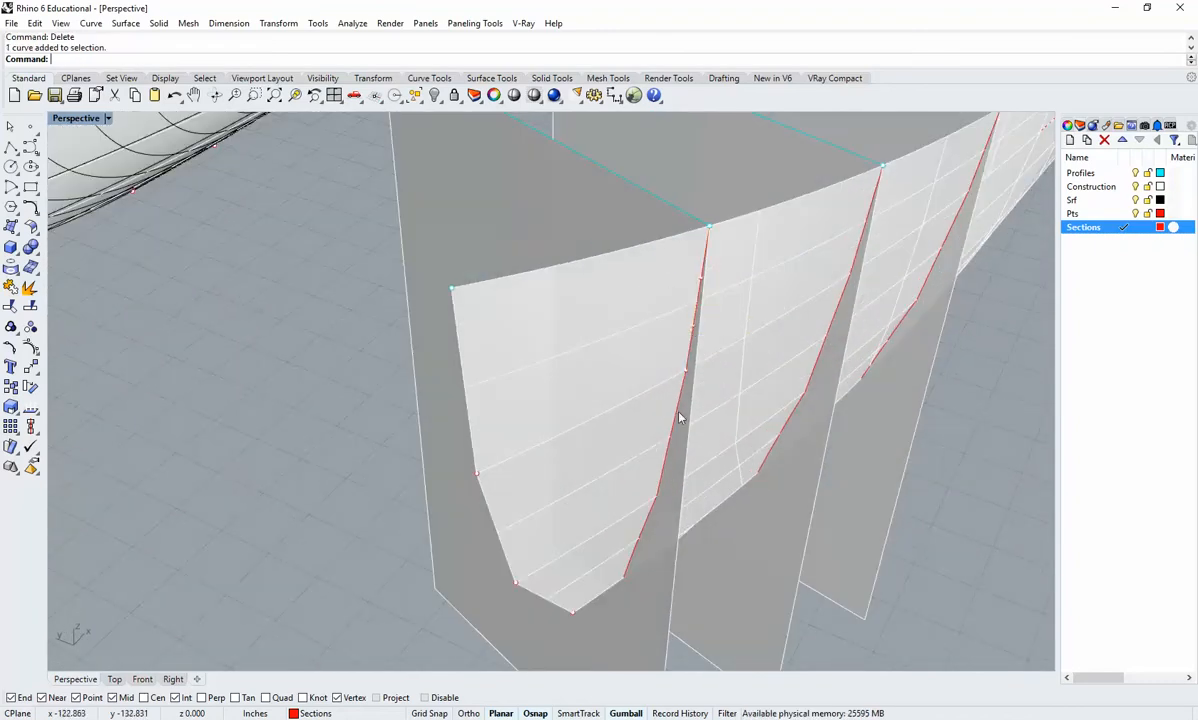
{"action": "left_click", "coordinate": [679, 417]}
{"action": "key", "text": "Escape"}
{"action": "left_click", "coordinate": [647, 519]}
{"action": "key", "text": "Escape"}
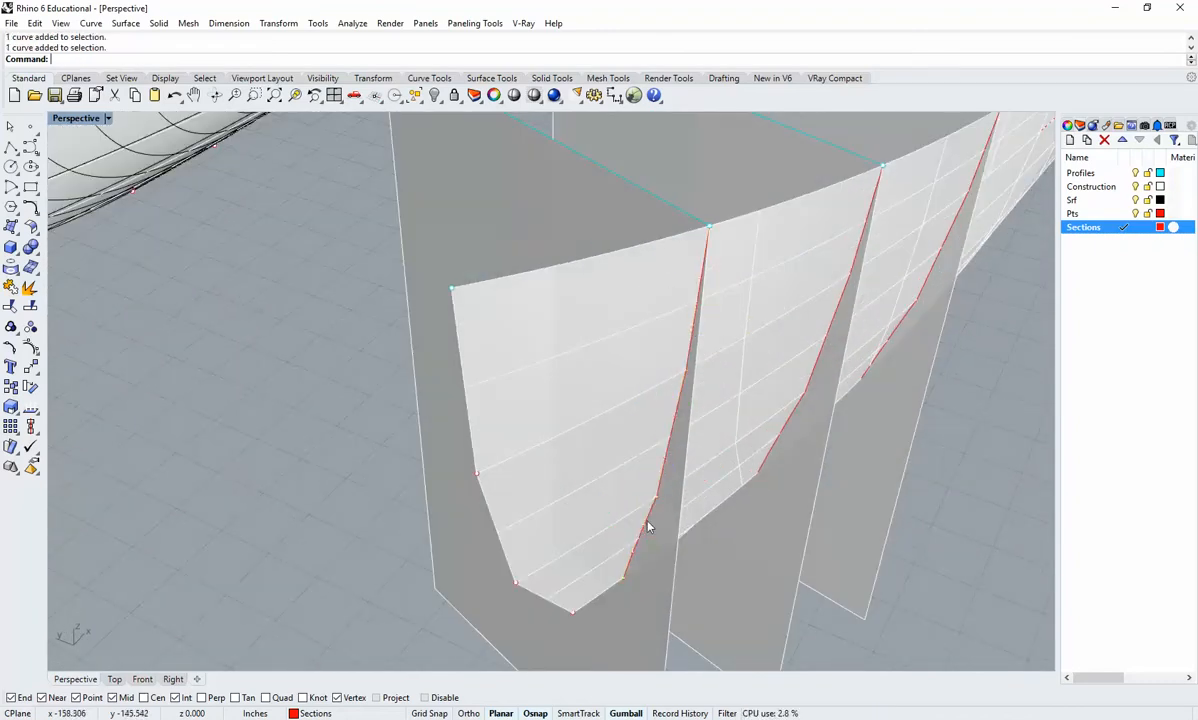
{"action": "scroll", "coordinate": [652, 508], "scroll_direction": "down", "scroll_amount": 6}
{"action": "right_click_drag", "start_coordinate": [671, 514], "coordinate": [671, 455]}
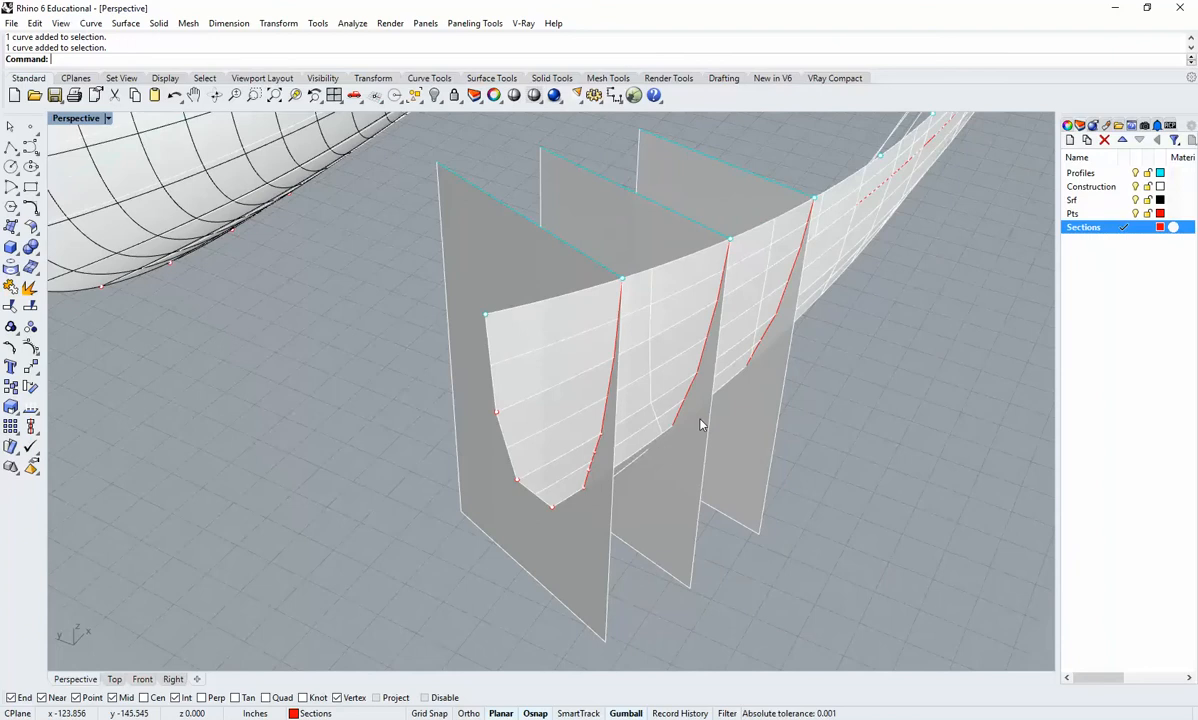
Delete the middle plank surface and the three section curves lying on it.
{"action": "left_click", "coordinate": [580, 410]}
{"action": "key", "text": "Delete"}
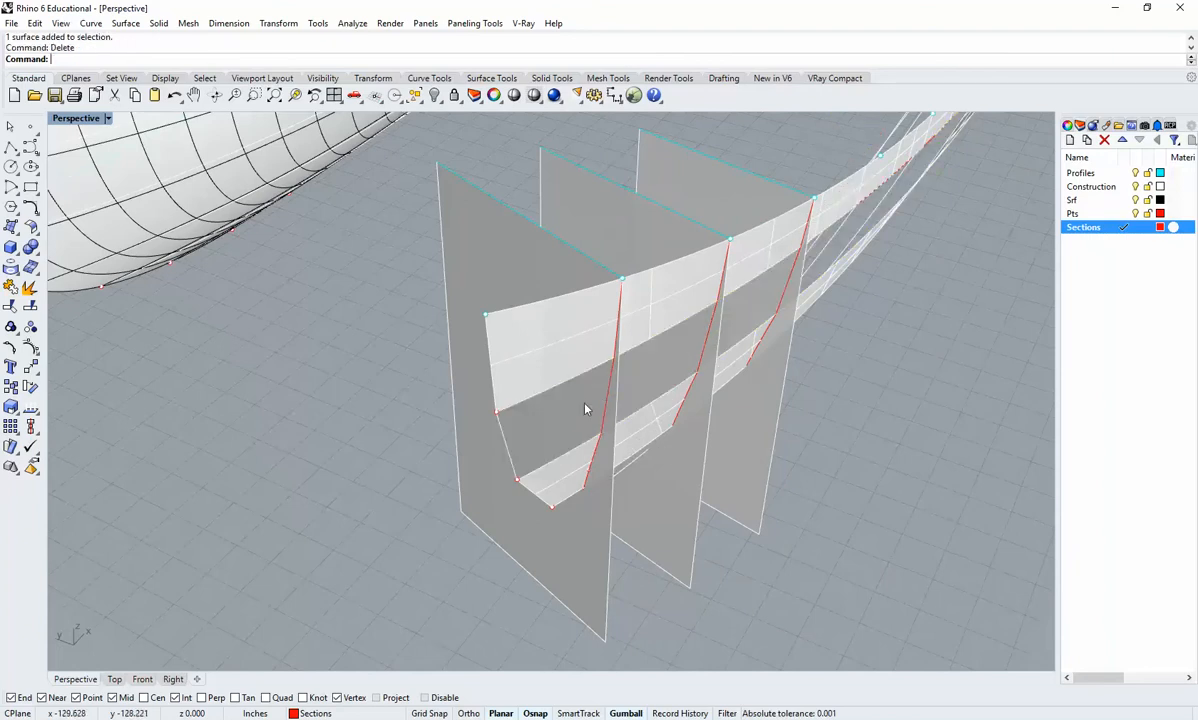
{"action": "left_click", "coordinate": [607, 392]}
{"action": "key", "text": "Delete"}
{"action": "left_click", "coordinate": [707, 330]}
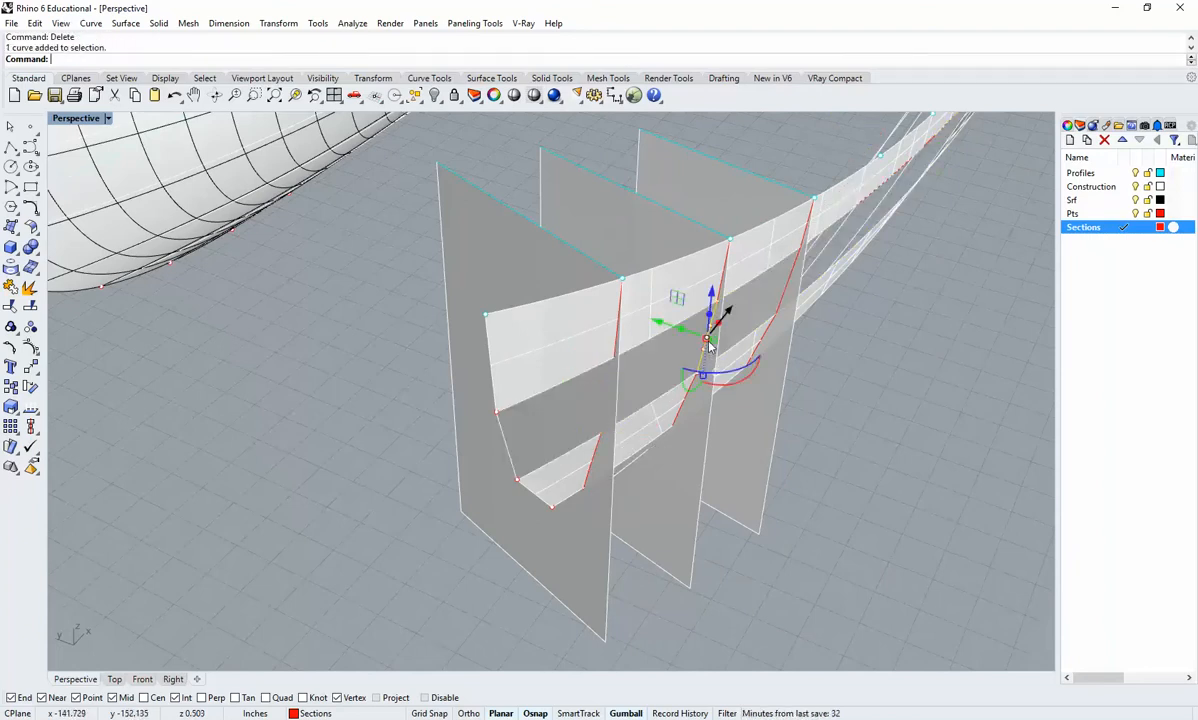
{"action": "key", "text": "Delete"}
{"action": "left_click", "coordinate": [786, 290]}
{"action": "key", "text": "Delete"}
Make the Pts layer current and place point objects at both ends of the lower plank's first section curve.
{"action": "right_click_drag", "start_coordinate": [775, 340], "coordinate": [520, 368]}
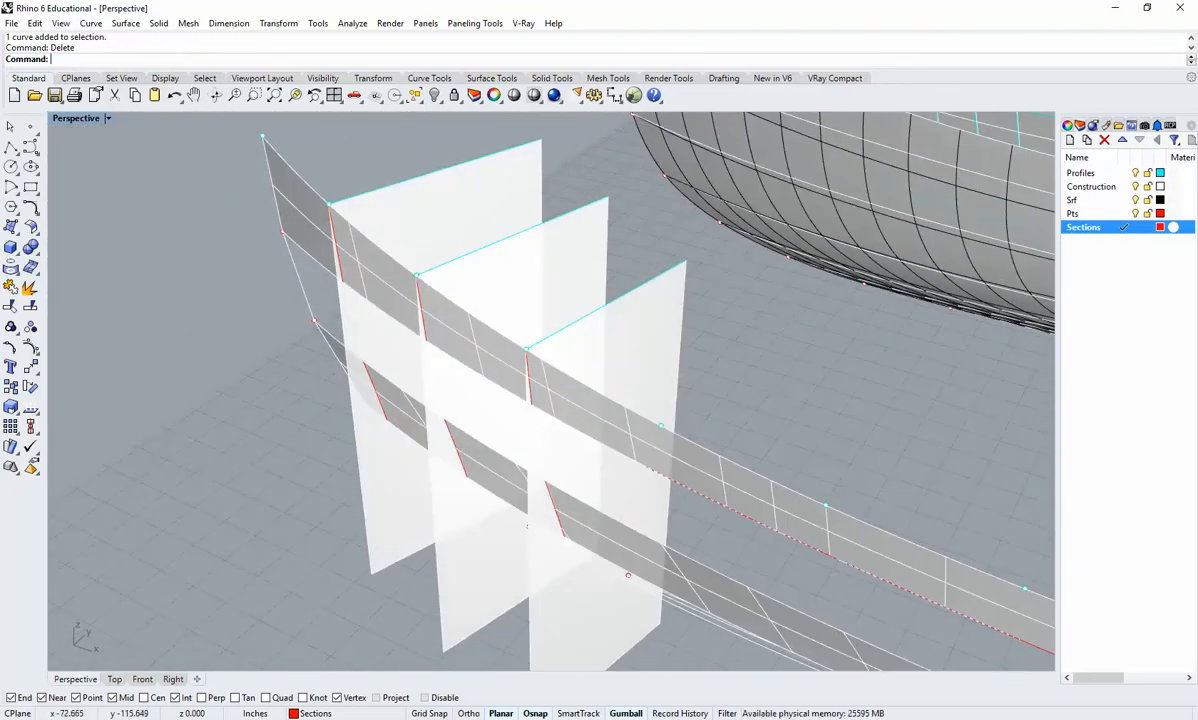
{"action": "right_click_drag", "start_coordinate": [398, 425], "coordinate": [582, 426]}
{"action": "scroll", "coordinate": [582, 426], "scroll_direction": "up", "scroll_amount": 5}
{"action": "right_click_drag", "start_coordinate": [572, 474], "coordinate": [554, 424], "text": "shift"}
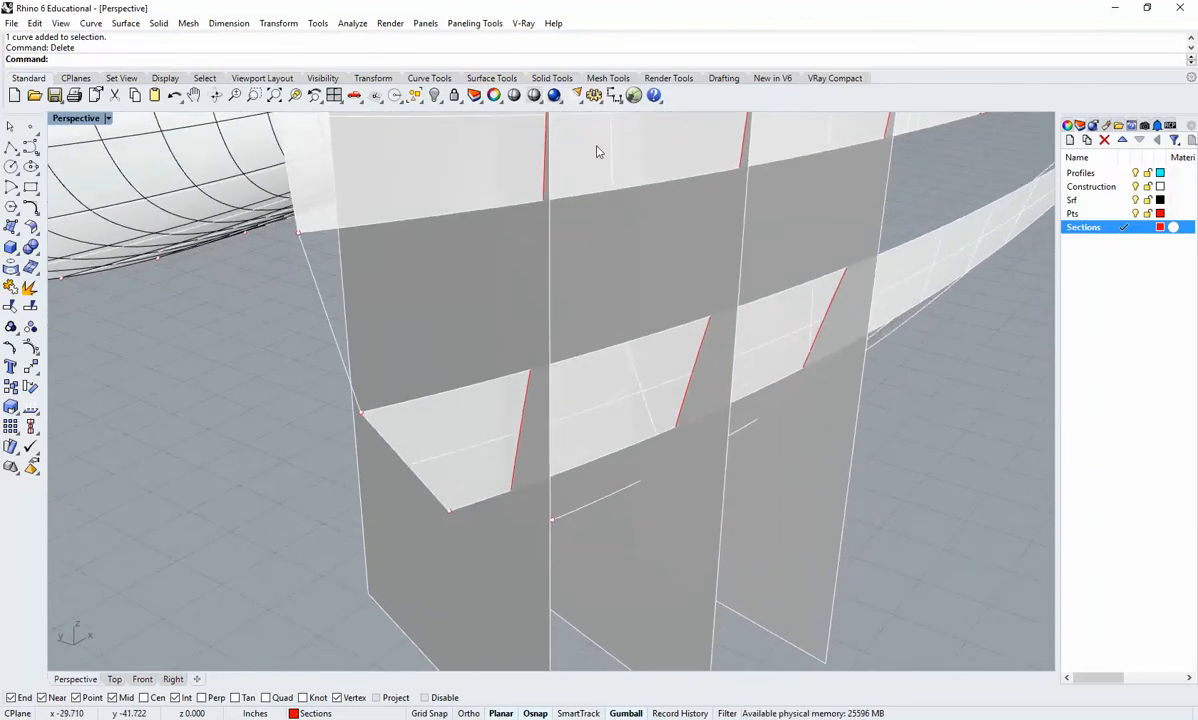
{"action": "double_click", "coordinate": [1097, 215]}
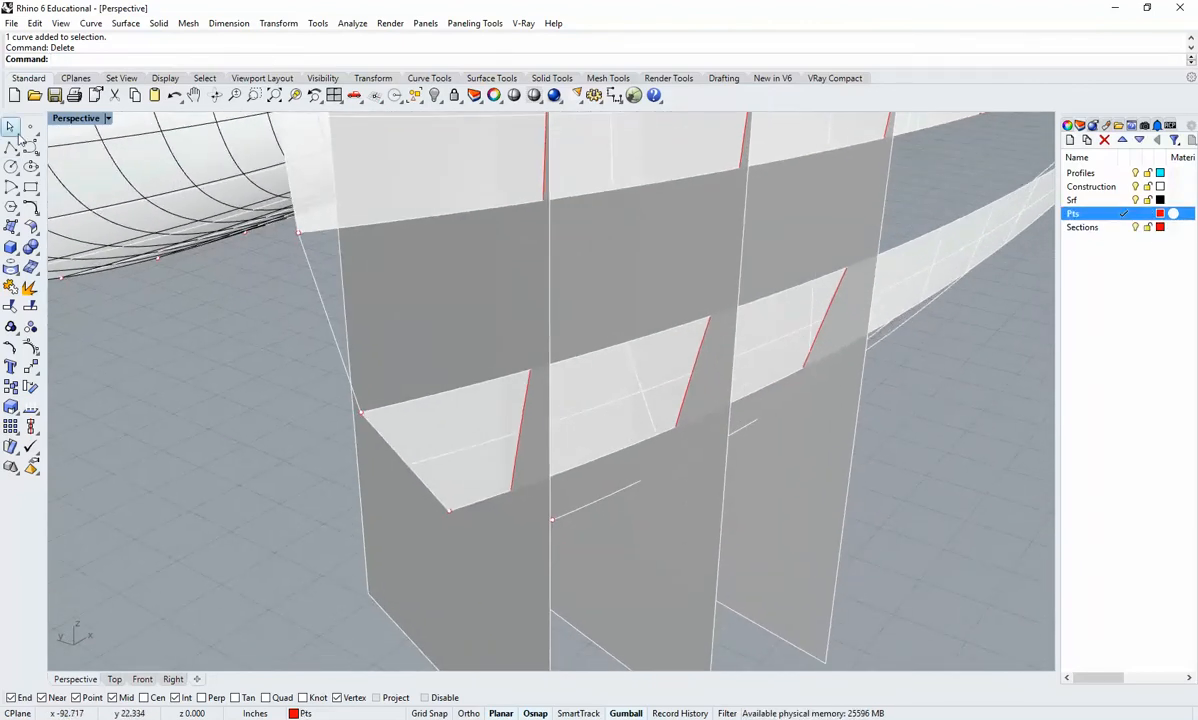
{"action": "left_click", "coordinate": [31, 126]}
{"action": "left_click", "coordinate": [529, 371]}
{"action": "key", "text": "Return"}
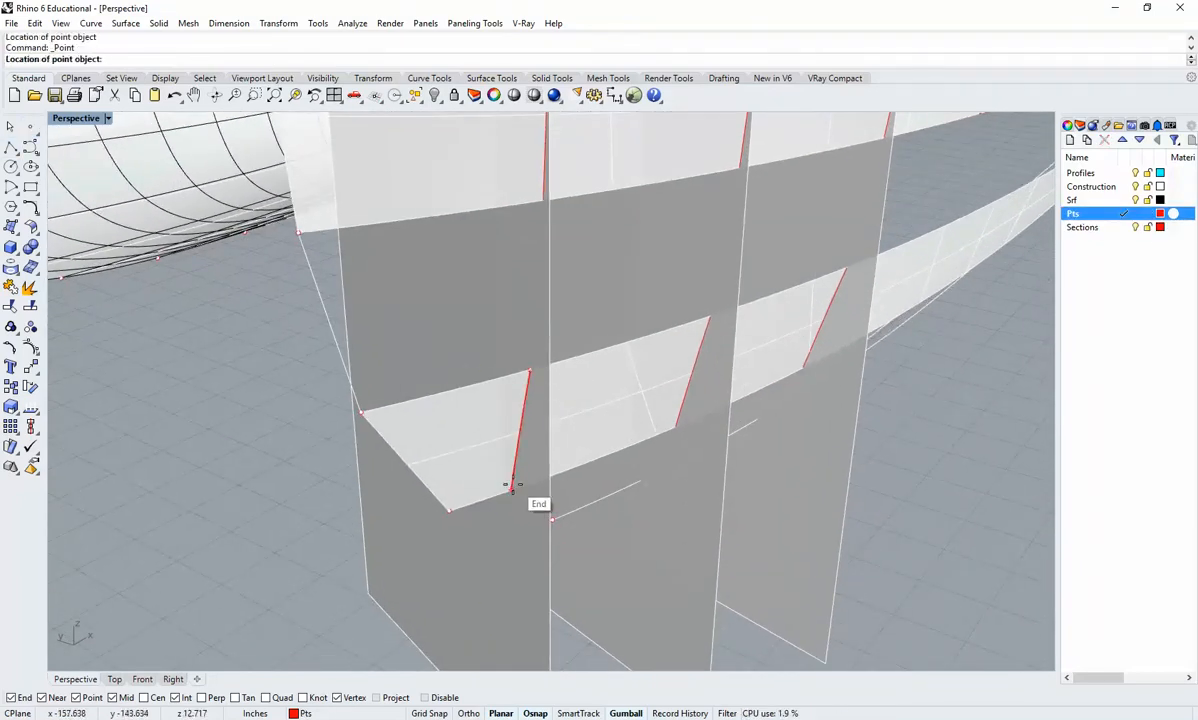
{"action": "left_click", "coordinate": [511, 489]}
Place point objects at both ends of the lower plank's second section curve.
{"action": "key", "text": "Return"}
{"action": "left_click", "coordinate": [709, 319]}
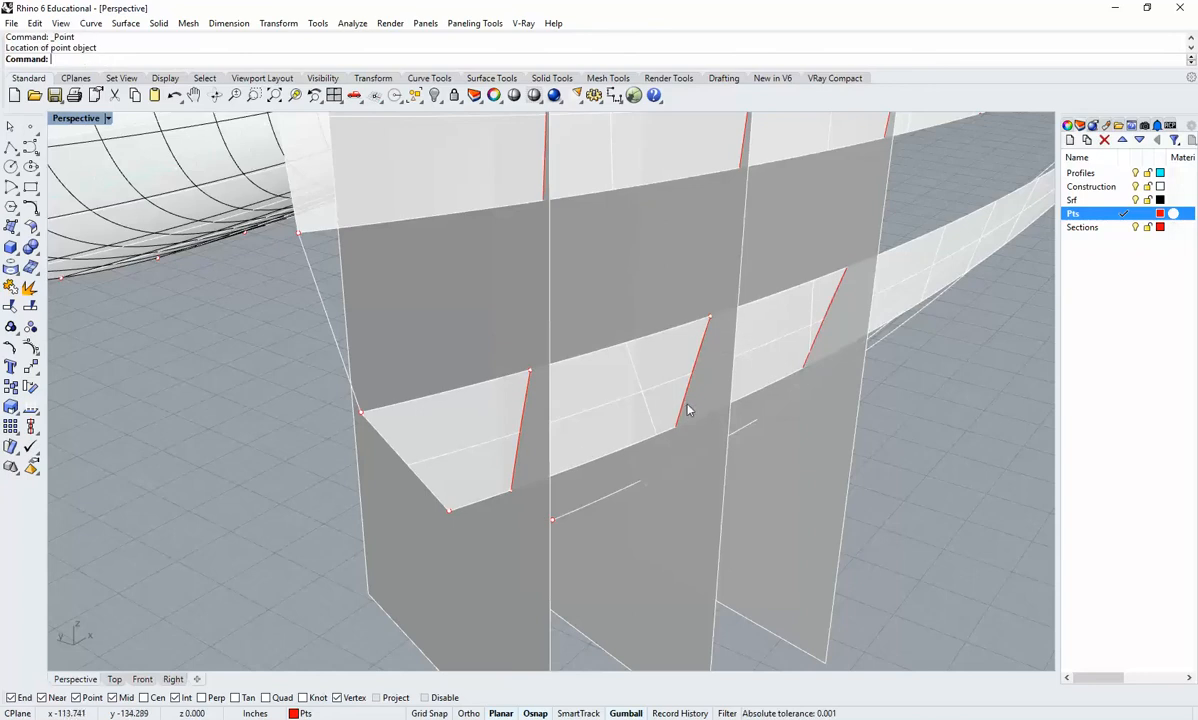
{"action": "key", "text": "Return"}
{"action": "left_click", "coordinate": [676, 424]}
{"action": "key", "text": "Return"}
{"action": "left_click", "coordinate": [841, 270]}
{"action": "key", "text": "Escape"}
{"action": "left_click", "coordinate": [841, 272]}
{"action": "key", "text": "Delete"}
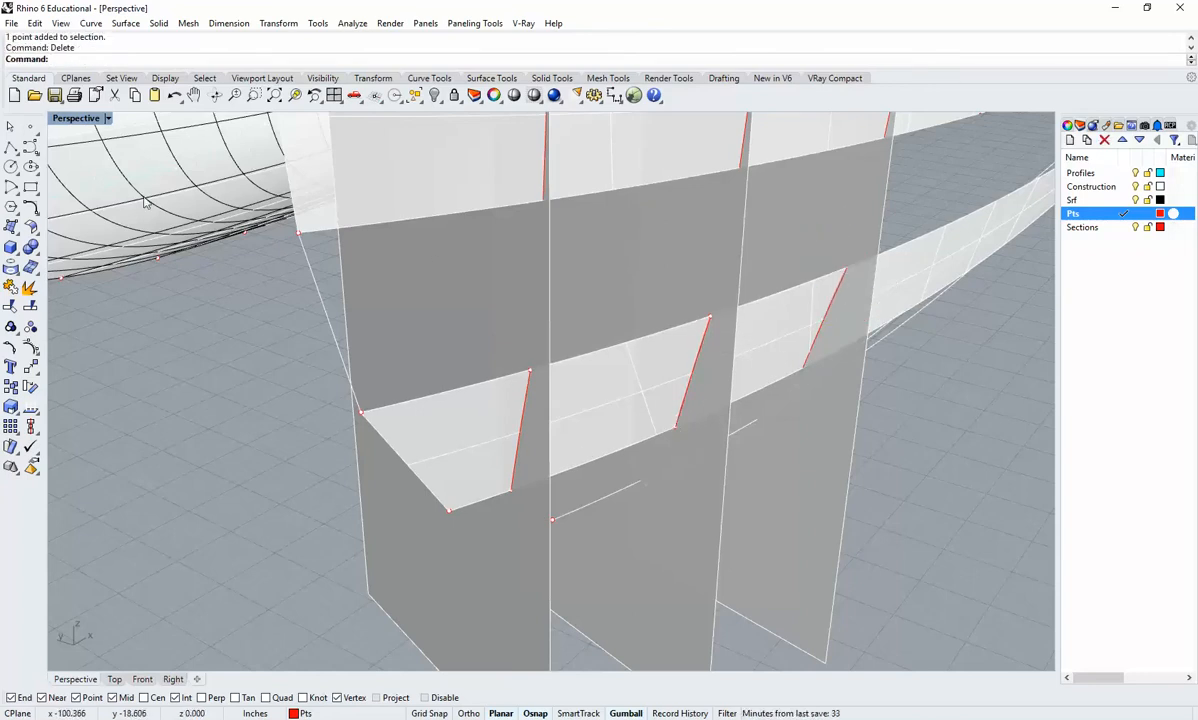
Place point objects at both ends of the lower plank's third section curve.
{"action": "left_click", "coordinate": [30, 126]}
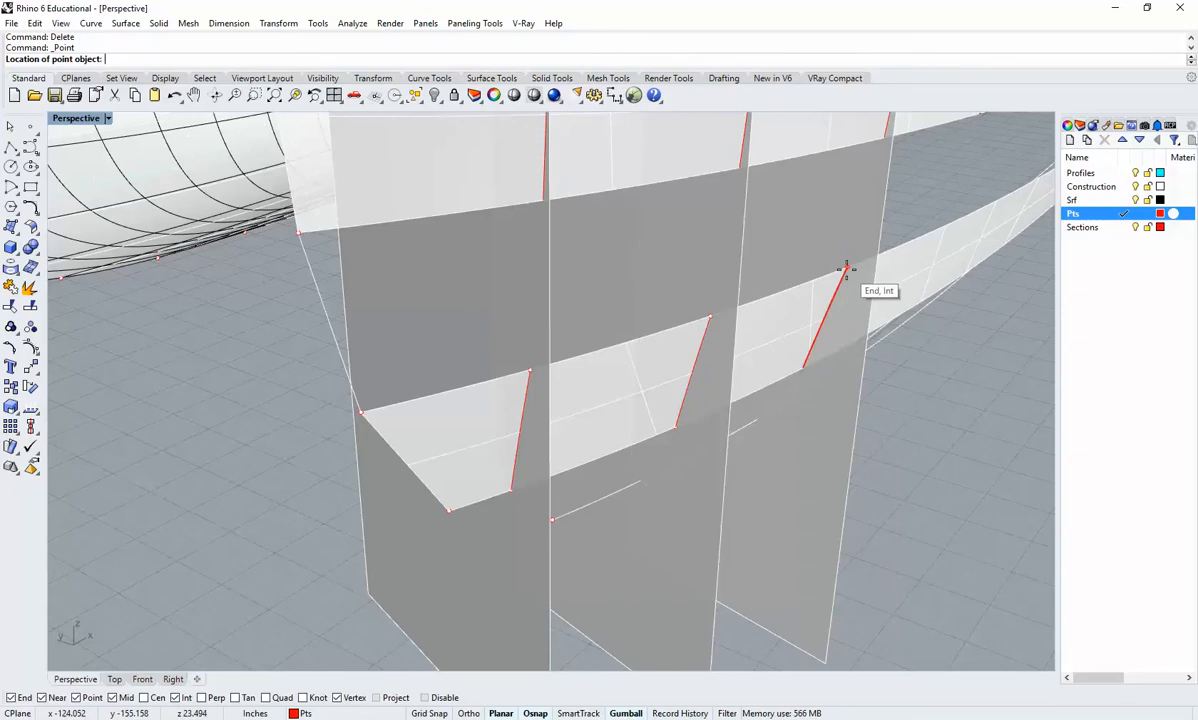
{"action": "left_click", "coordinate": [845, 268]}
{"action": "key", "text": "Return"}
{"action": "left_click", "coordinate": [804, 366]}
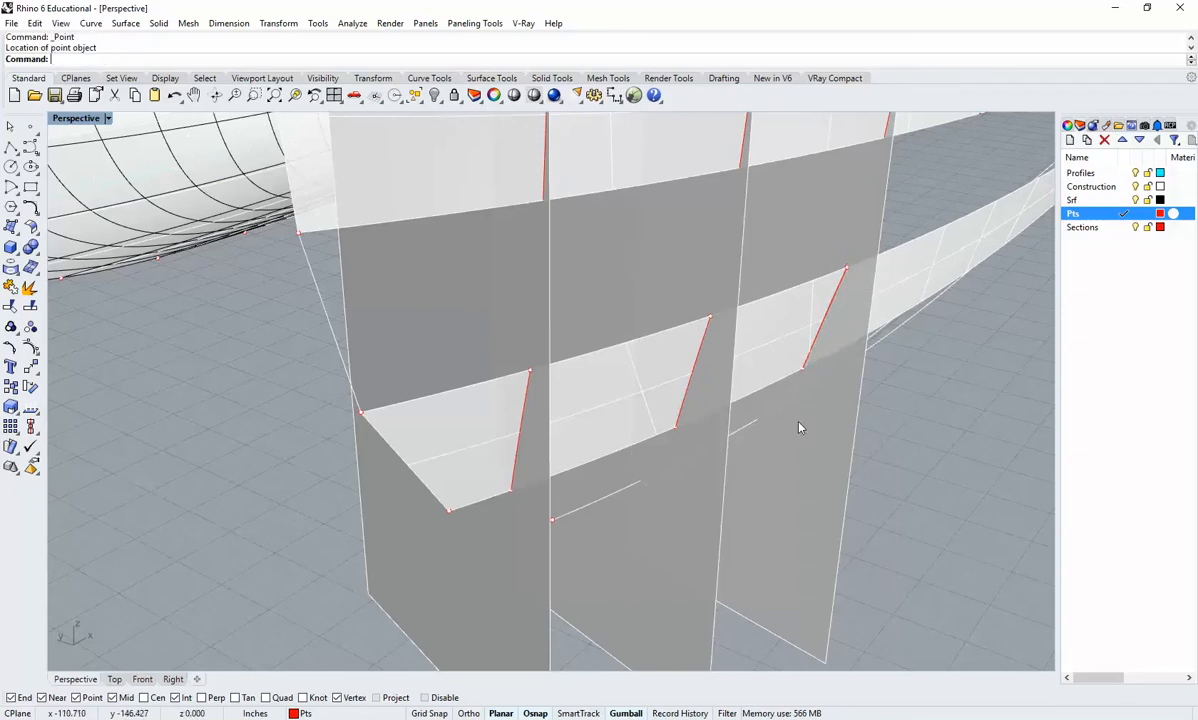
Create a layer named Dots, set its color to Light Gray and make it current.
{"action": "scroll", "coordinate": [770, 450], "scroll_direction": "down", "scroll_amount": 5}
{"action": "scroll", "coordinate": [1025, 243], "scroll_direction": "up", "scroll_amount": 2}
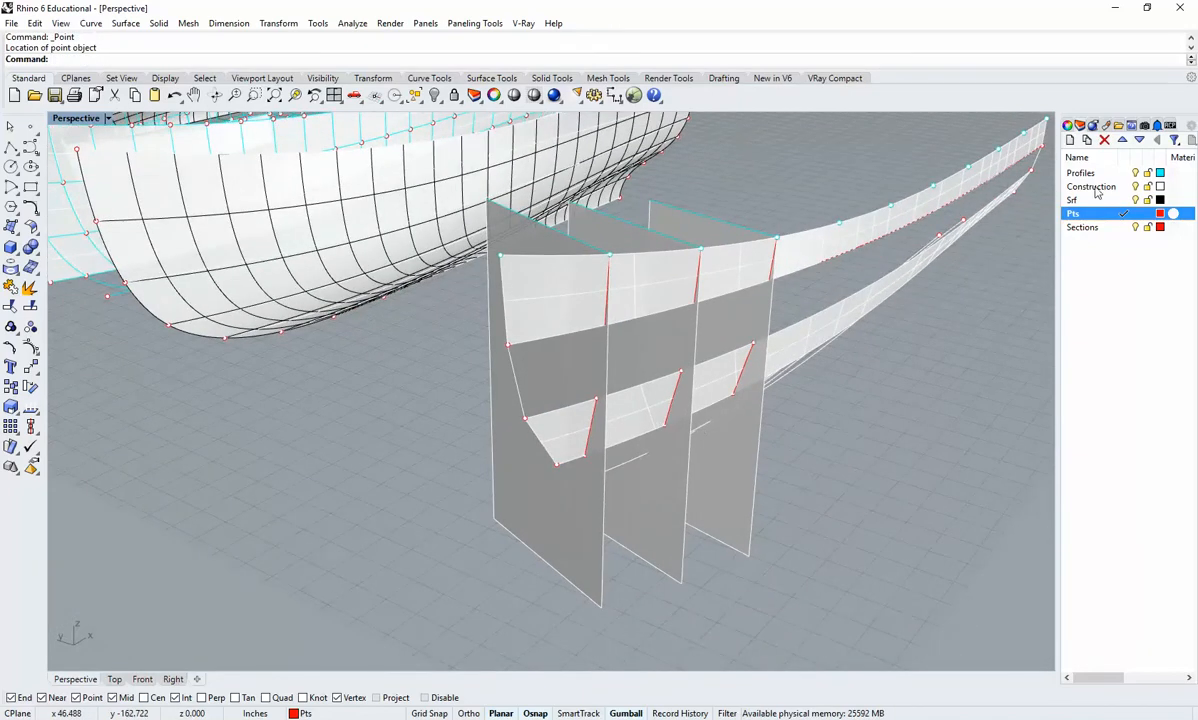
{"action": "left_click", "coordinate": [1070, 140]}
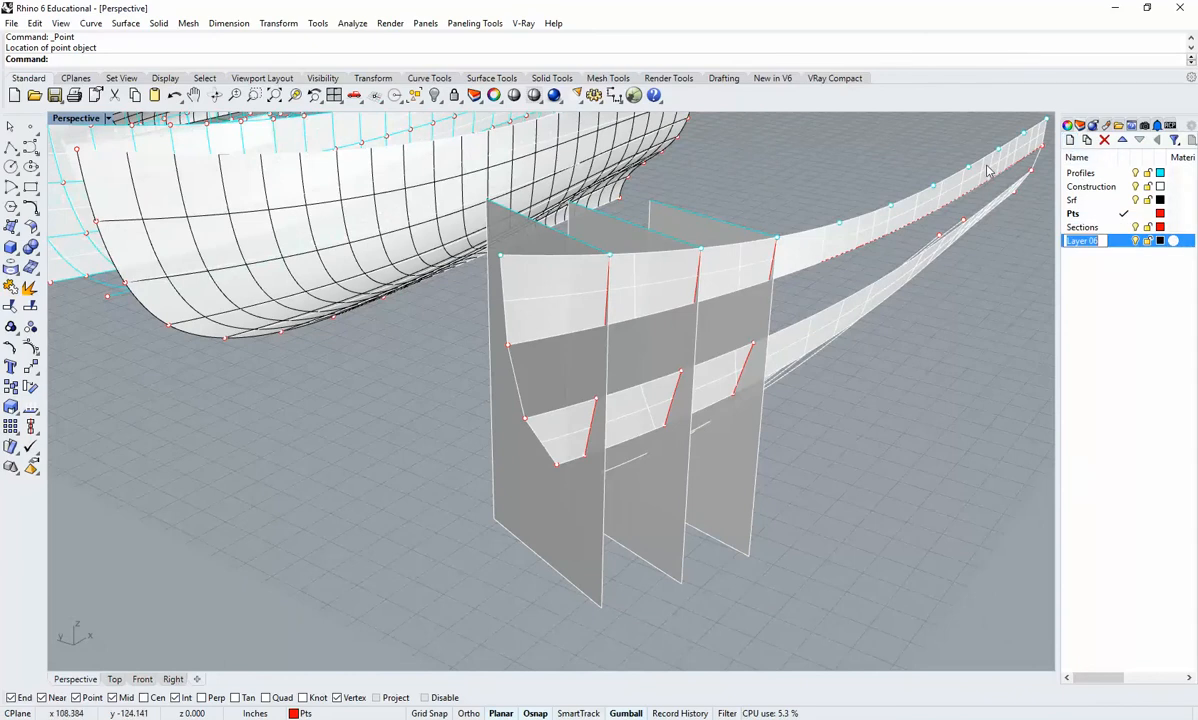
{"action": "type", "text": "Dots"}
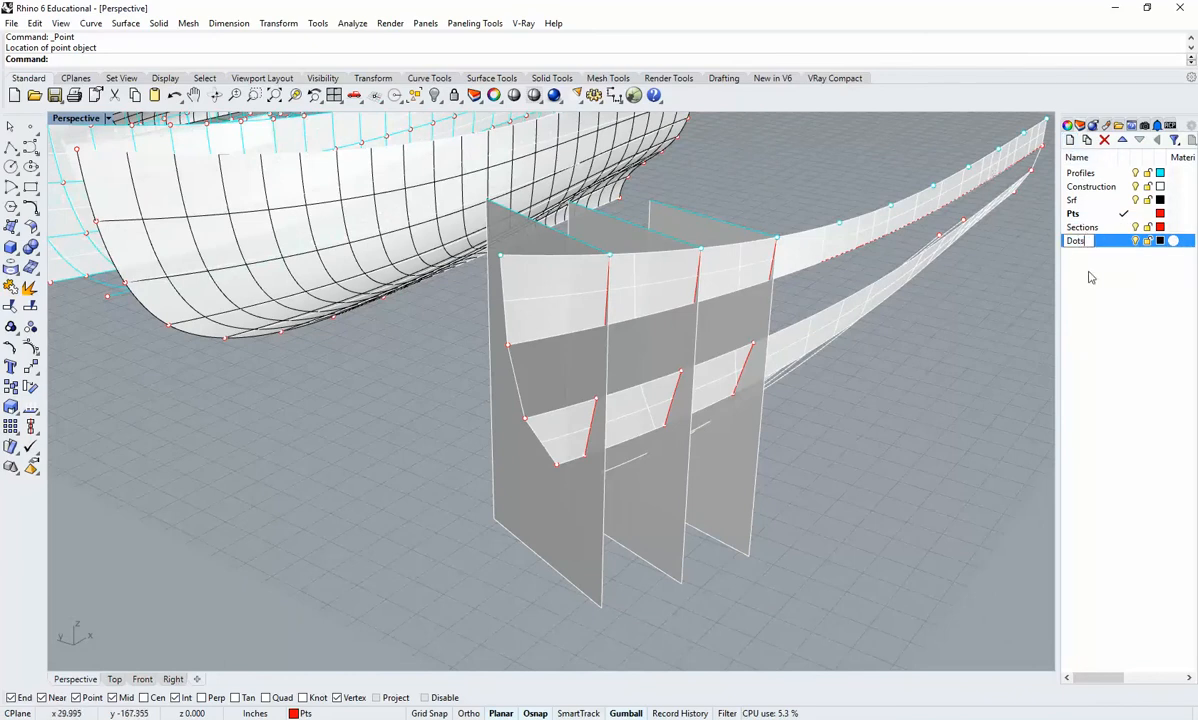
{"action": "left_click", "coordinate": [1160, 241]}
{"action": "left_click", "coordinate": [442, 218]}
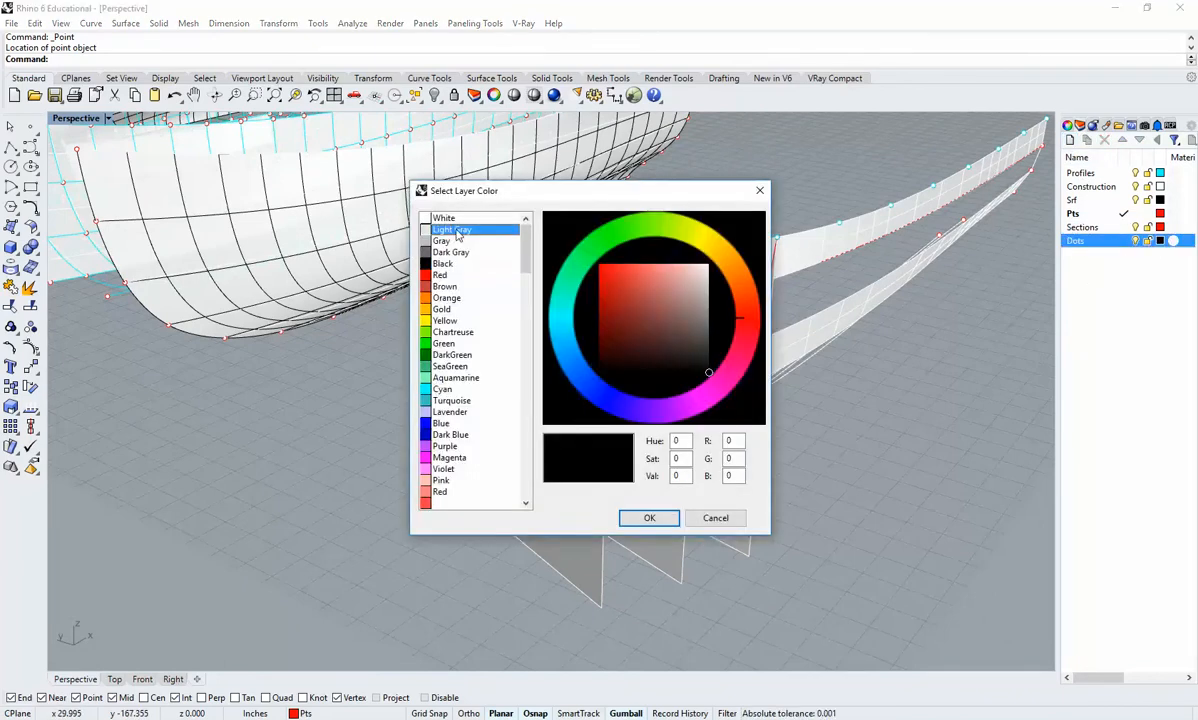
{"action": "left_click", "coordinate": [649, 517]}
{"action": "left_click", "coordinate": [1123, 241]}
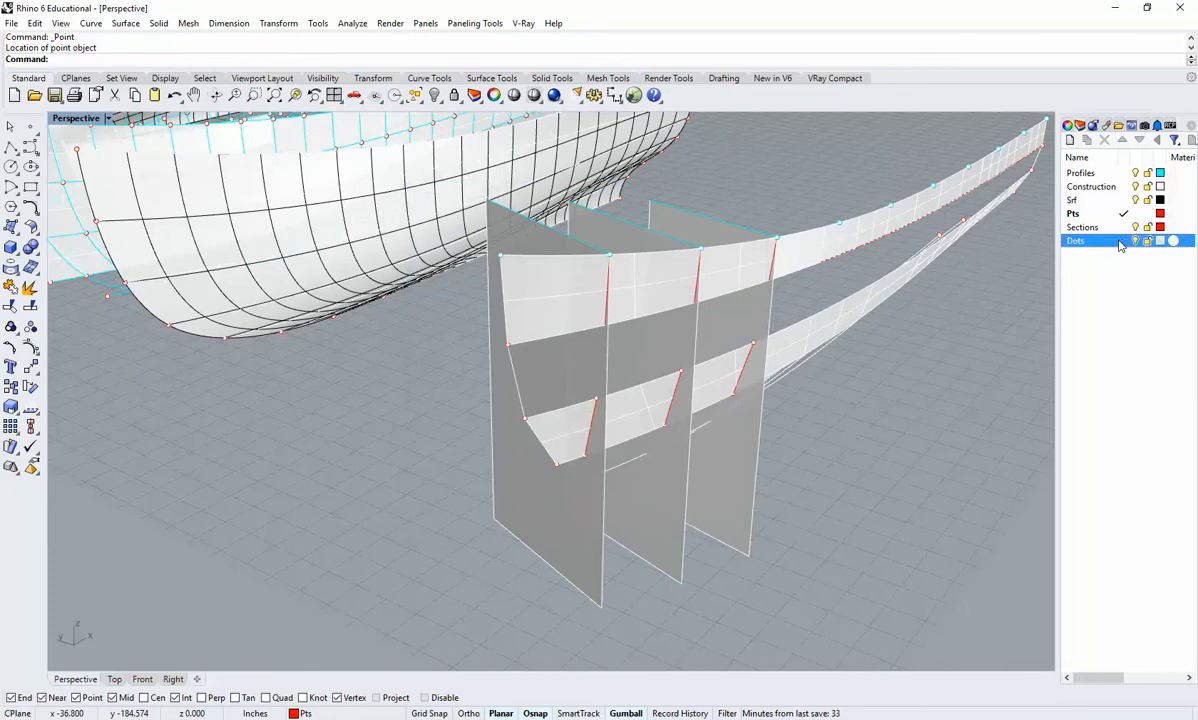
{"action": "right_click_drag", "start_coordinate": [797, 412], "coordinate": [689, 404], "text": "shift"}
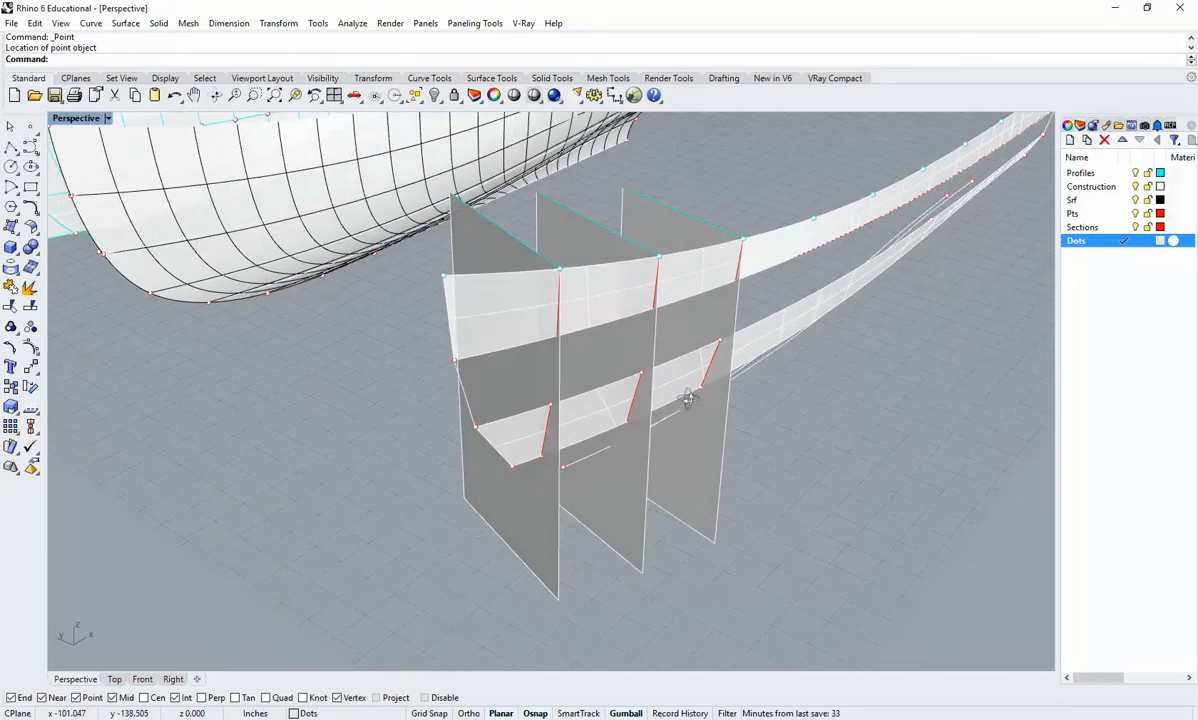
{"action": "scroll", "coordinate": [588, 462], "scroll_direction": "up", "scroll_amount": 3}
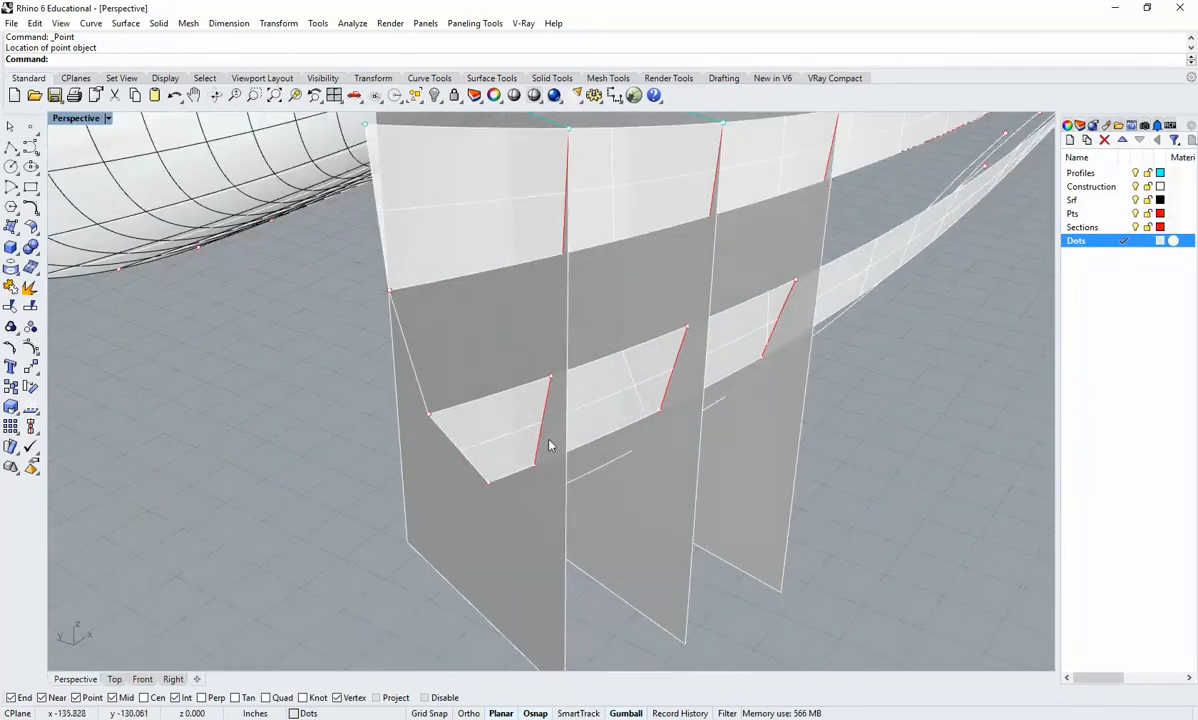
{"action": "right_click_drag", "start_coordinate": [548, 445], "coordinate": [575, 441]}
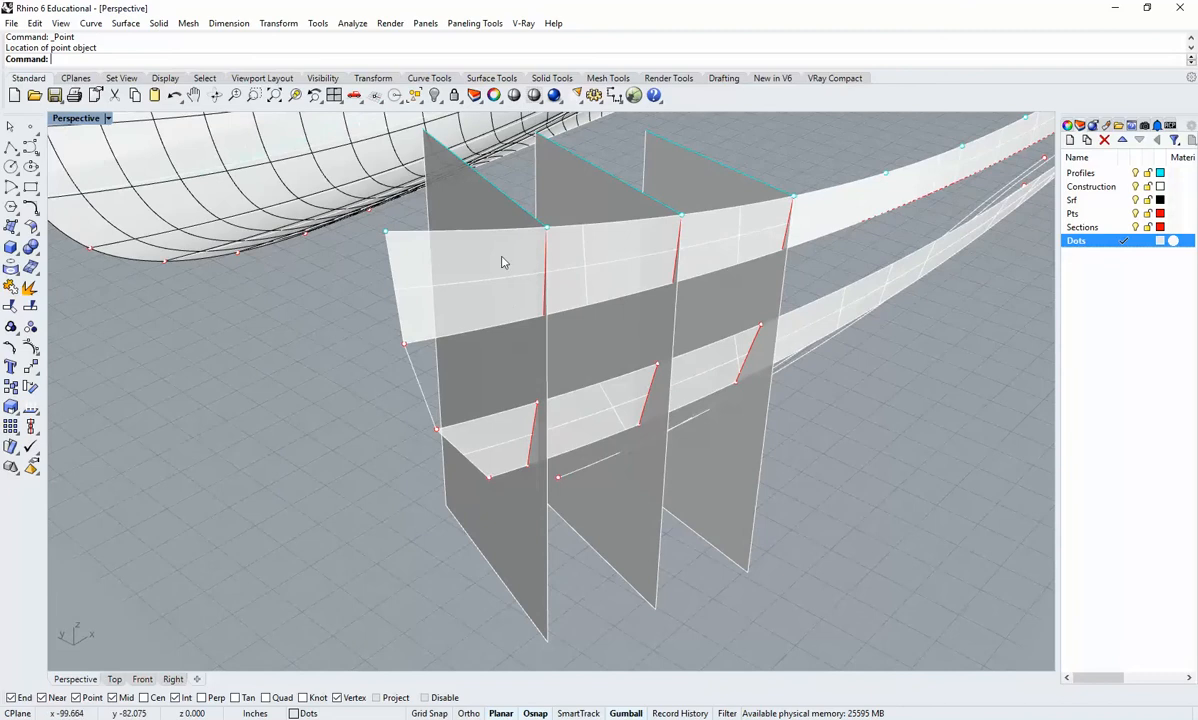
{"action": "left_click", "coordinate": [816, 333]}
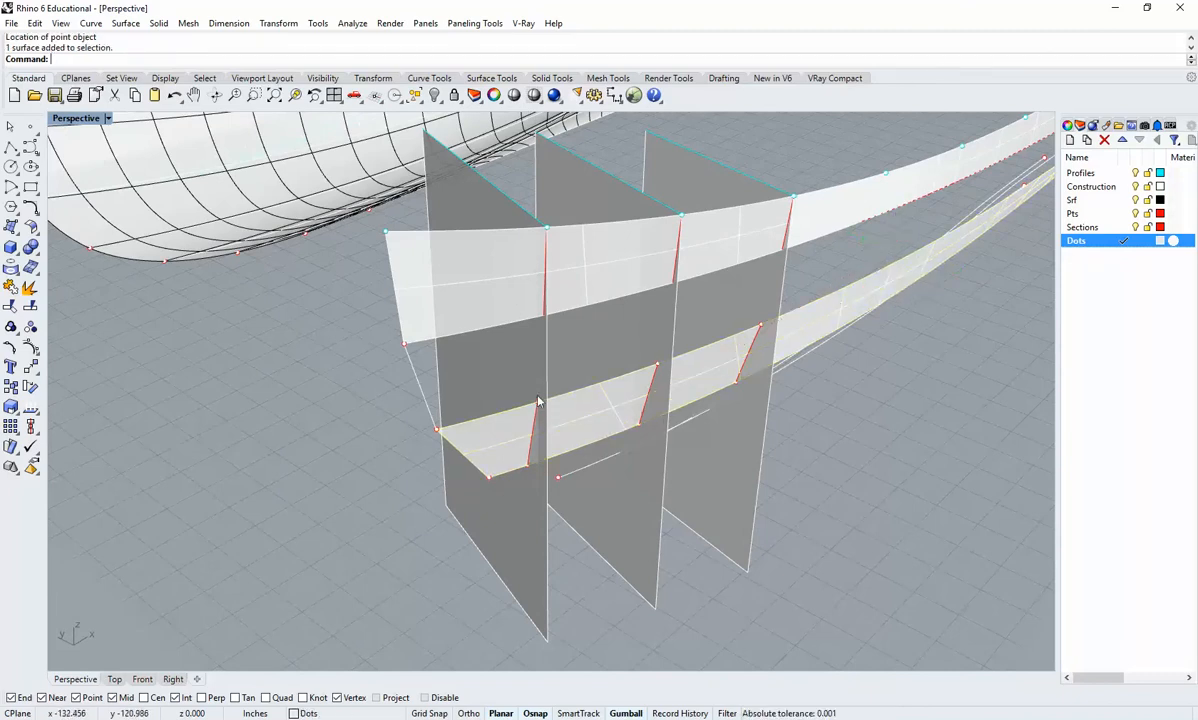
{"action": "key", "text": "Escape"}
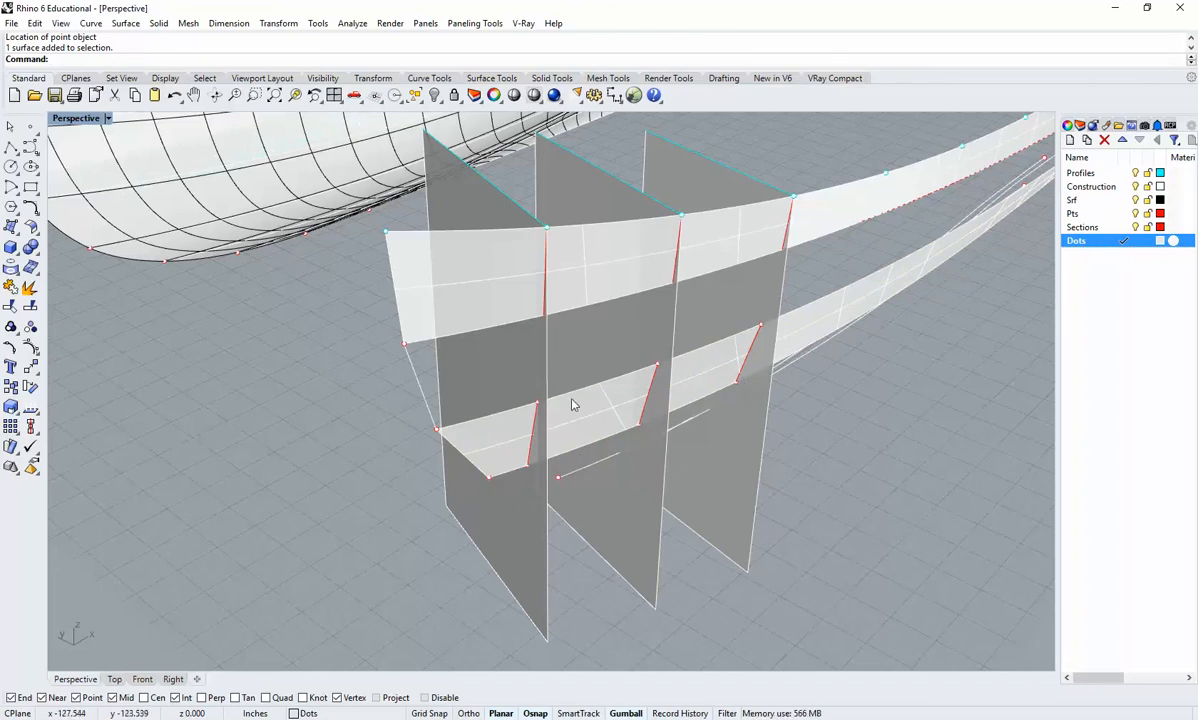
Place a text dot reading 3_s1 with height 10 at the midpoint of the lower plank's first section curve.
{"action": "right_click_drag", "start_coordinate": [562, 470], "coordinate": [534, 439], "text": "shift"}
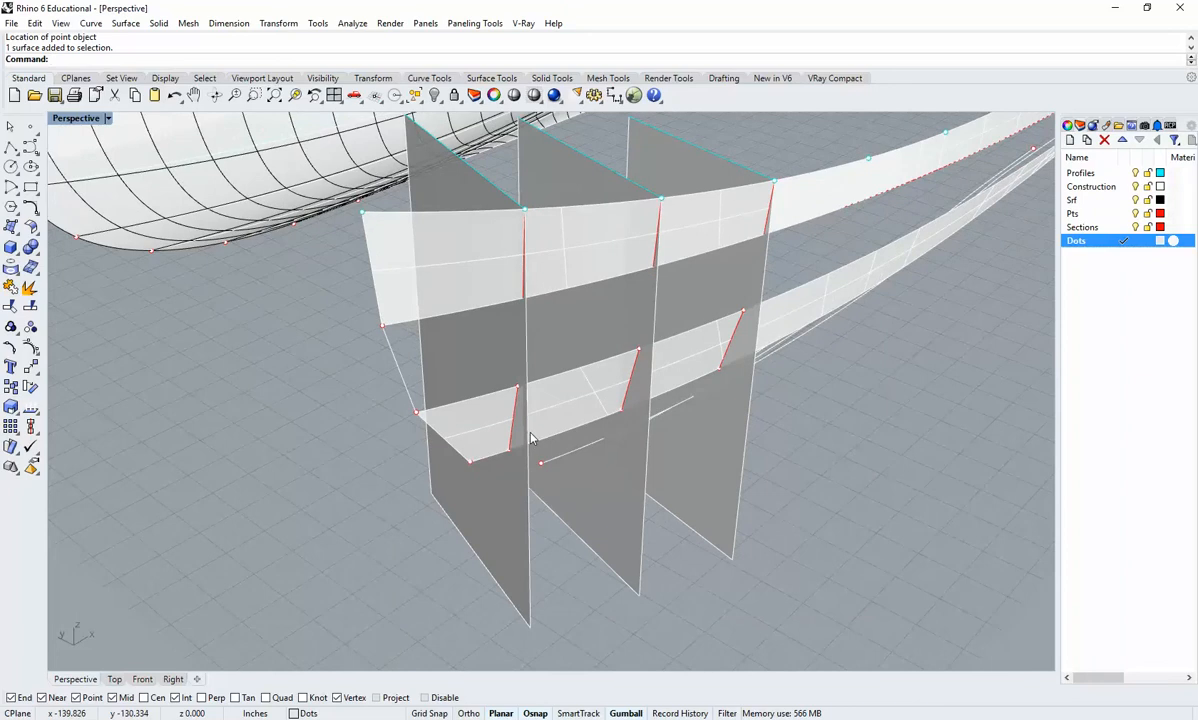
{"action": "type", "text": "dot"}
{"action": "key", "text": "Return"}
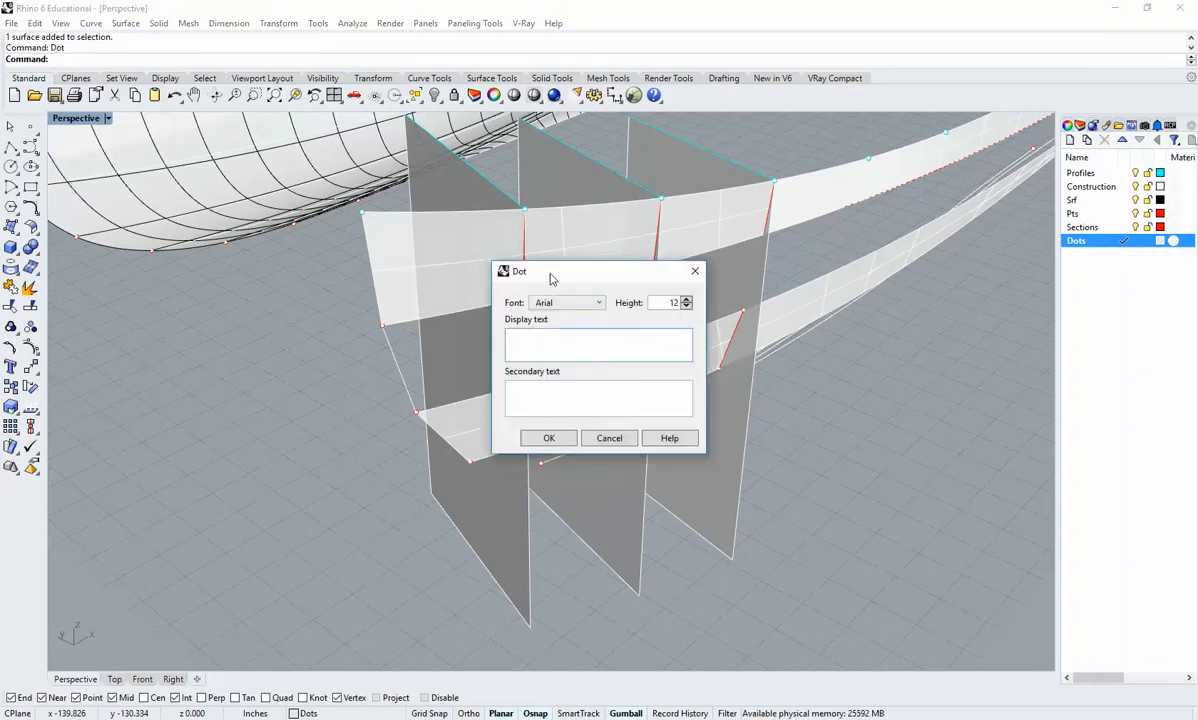
{"action": "left_click_drag", "start_coordinate": [550, 279], "coordinate": [801, 249]}
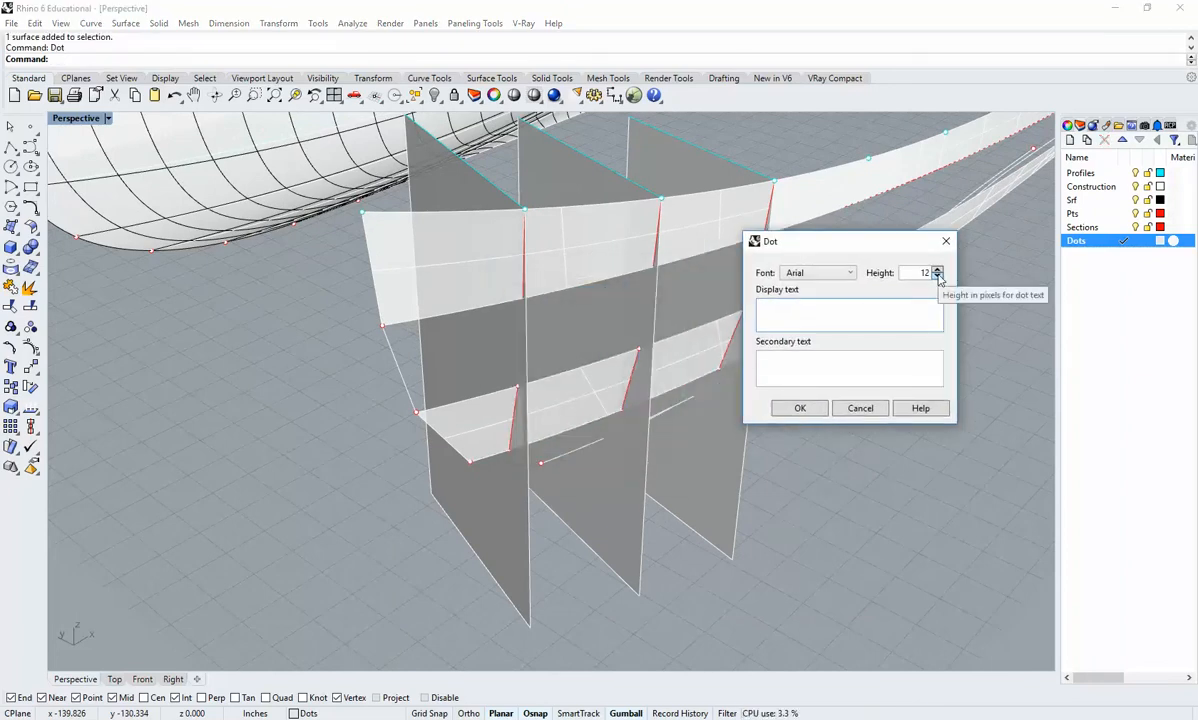
{"action": "double_click", "coordinate": [938, 277]}
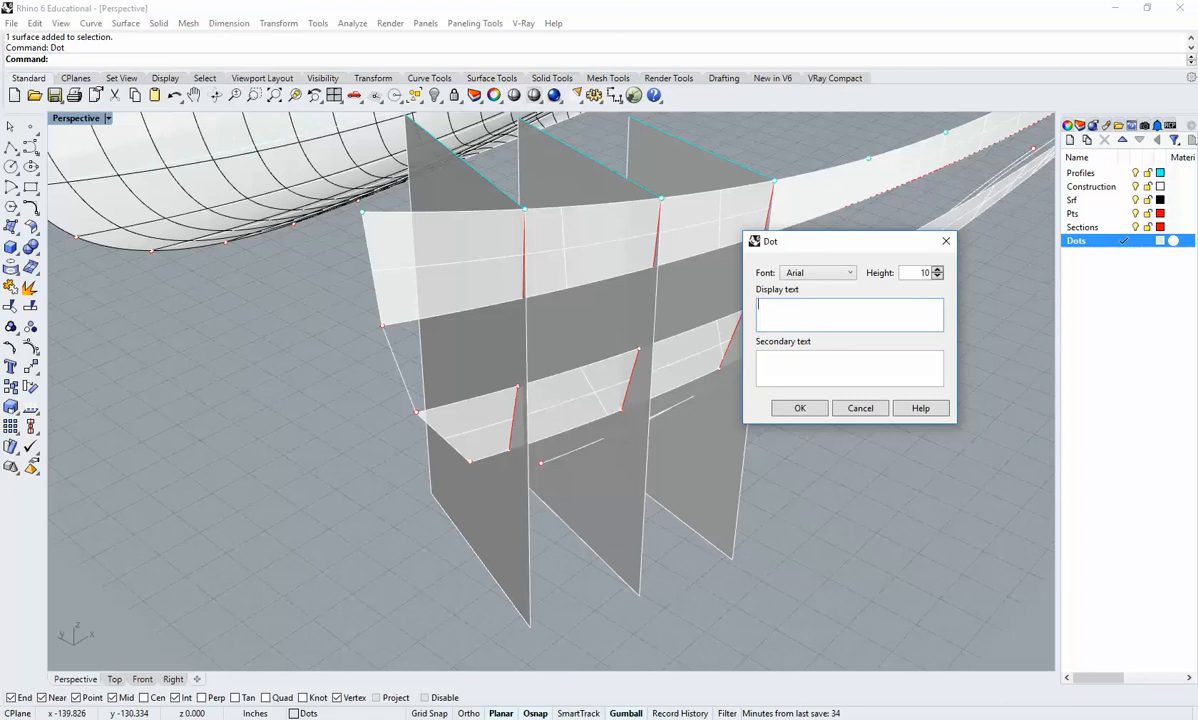
{"action": "type", "text": "3_s1"}
{"action": "left_click", "coordinate": [818, 410]}
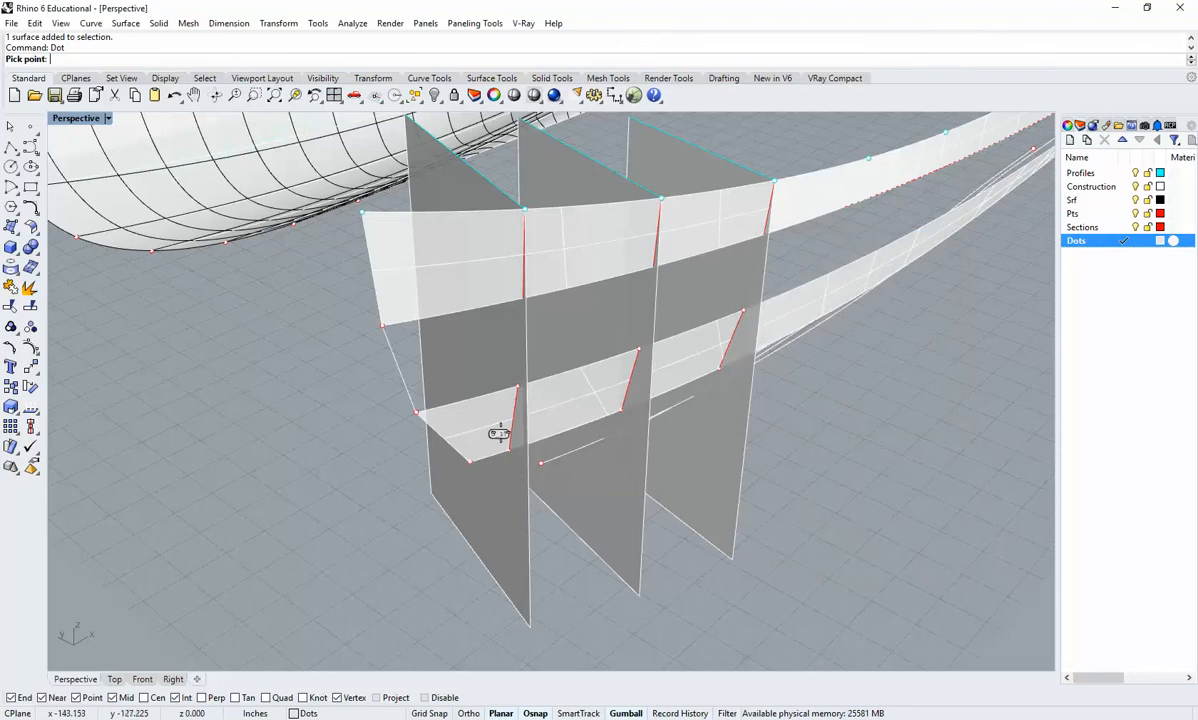
{"action": "left_click", "coordinate": [513, 417]}
Place a text dot reading 3_s2 at the midpoint of the lower plank's second section curve.
{"action": "key", "text": "Return"}
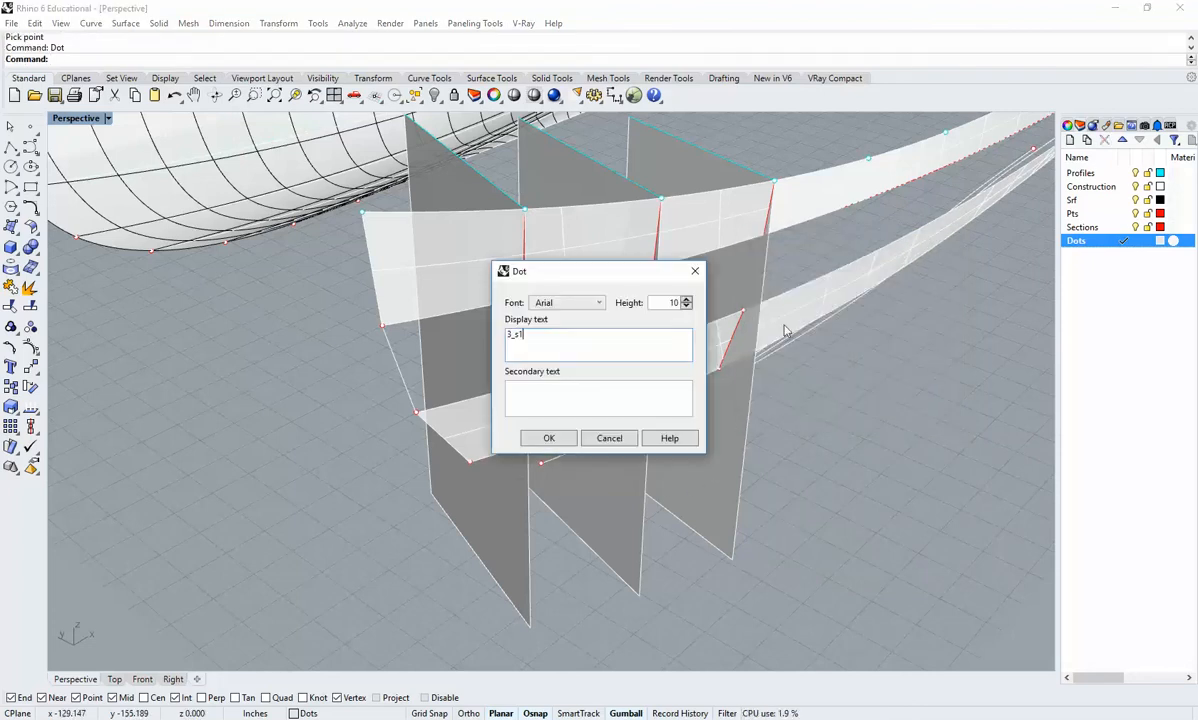
{"action": "key", "text": "BackSpace"}
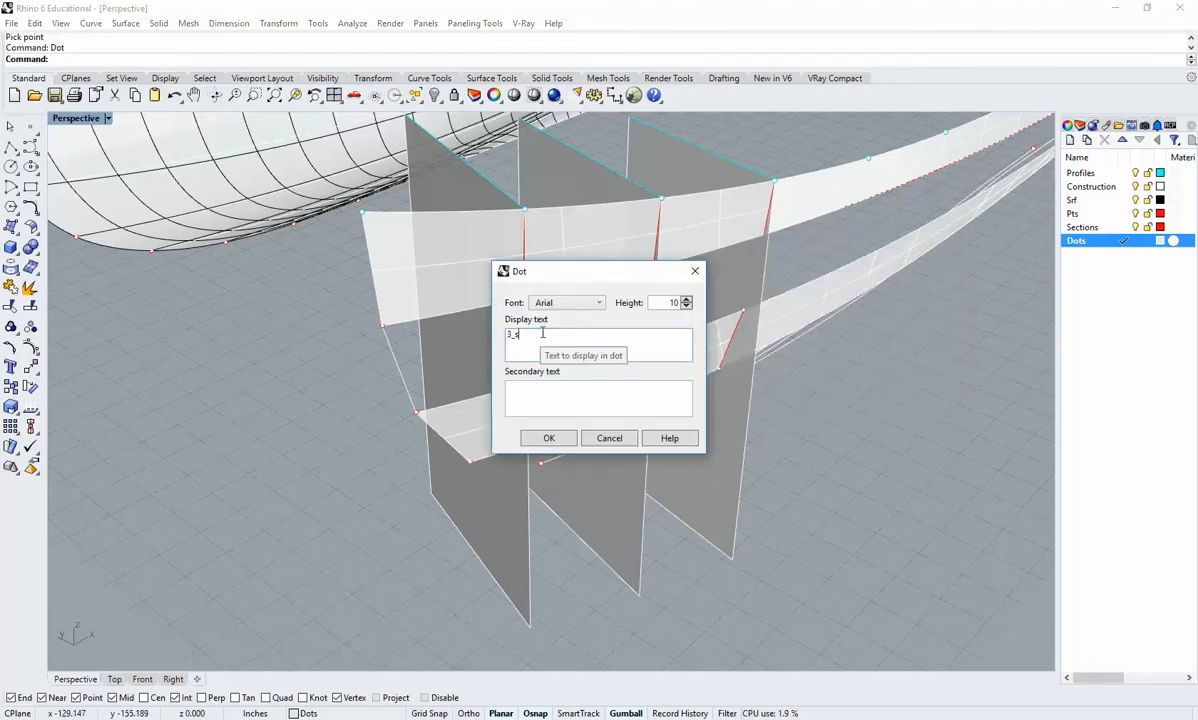
{"action": "type", "text": "2"}
{"action": "left_click", "coordinate": [549, 440]}
{"action": "left_click", "coordinate": [629, 380]}
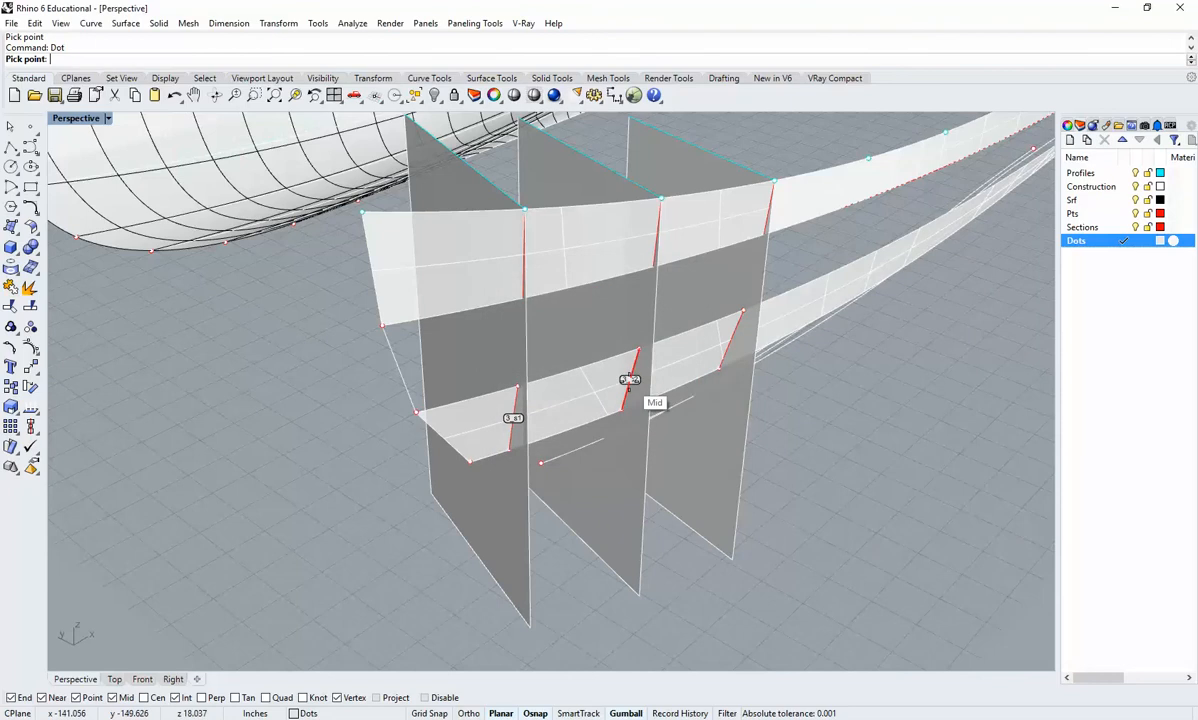
Place a text dot reading 3_s3 at the midpoint of the lower plank's third section curve.
{"action": "key", "text": "Return"}
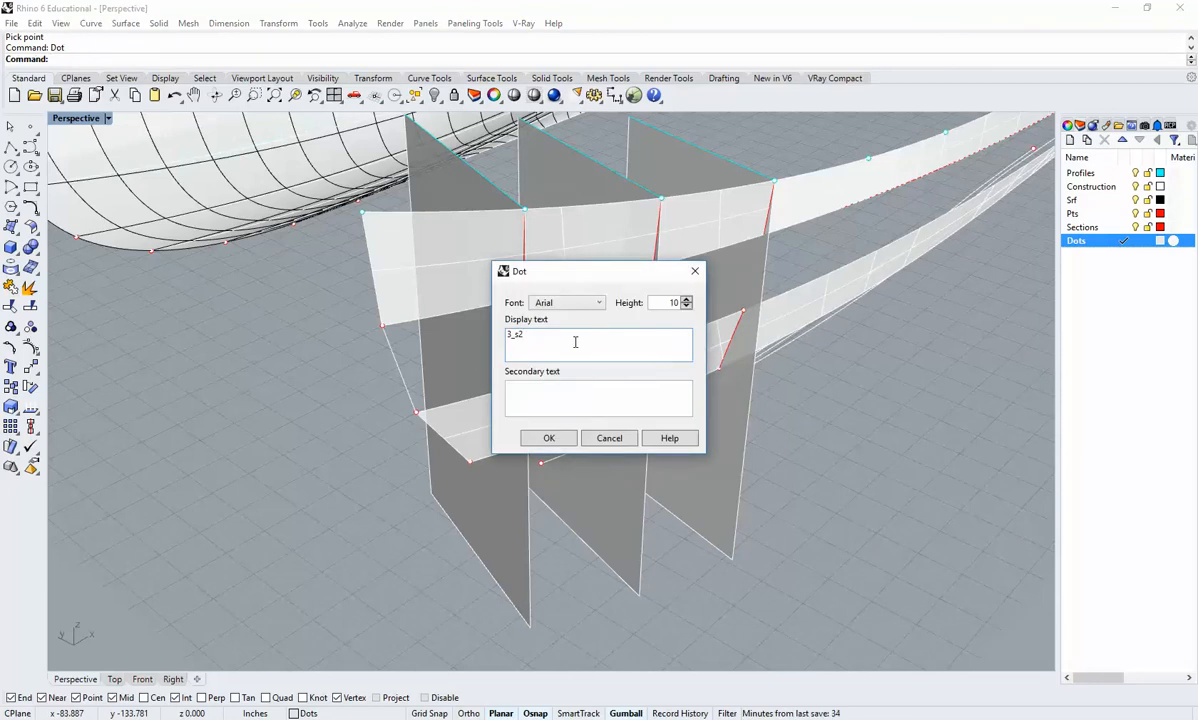
{"action": "key", "text": "BackSpace"}
{"action": "type", "text": "3"}
{"action": "left_click", "coordinate": [549, 438]}
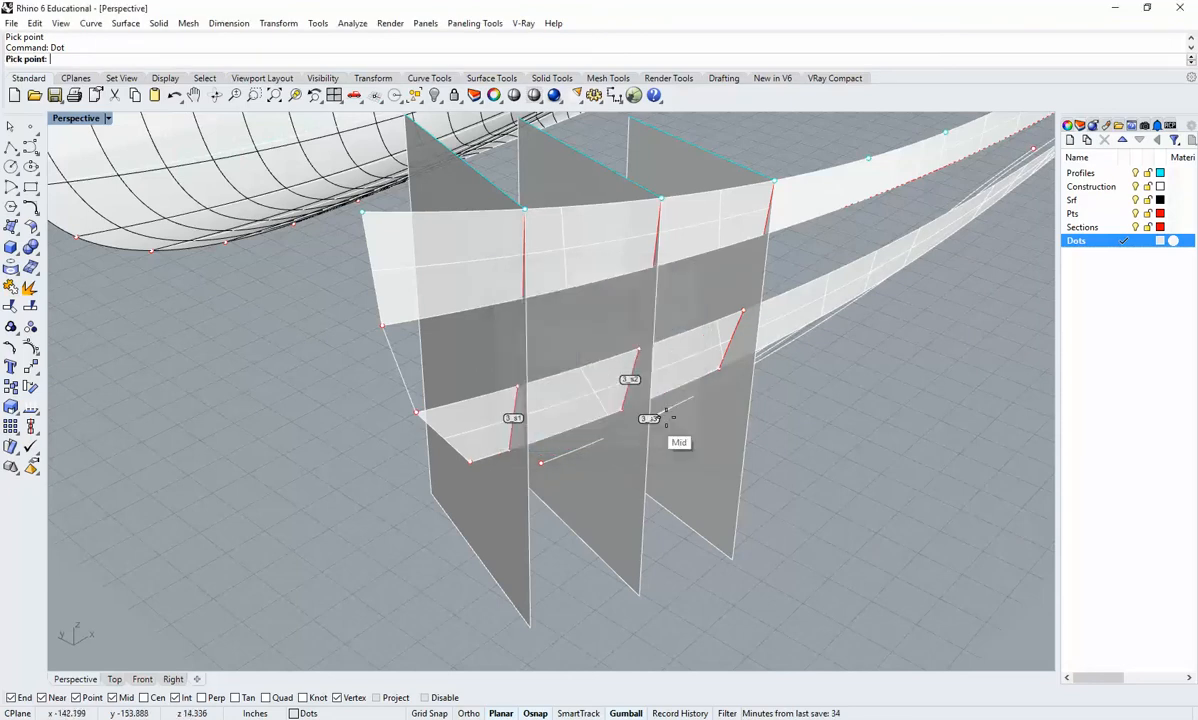
{"action": "left_click", "coordinate": [731, 340]}
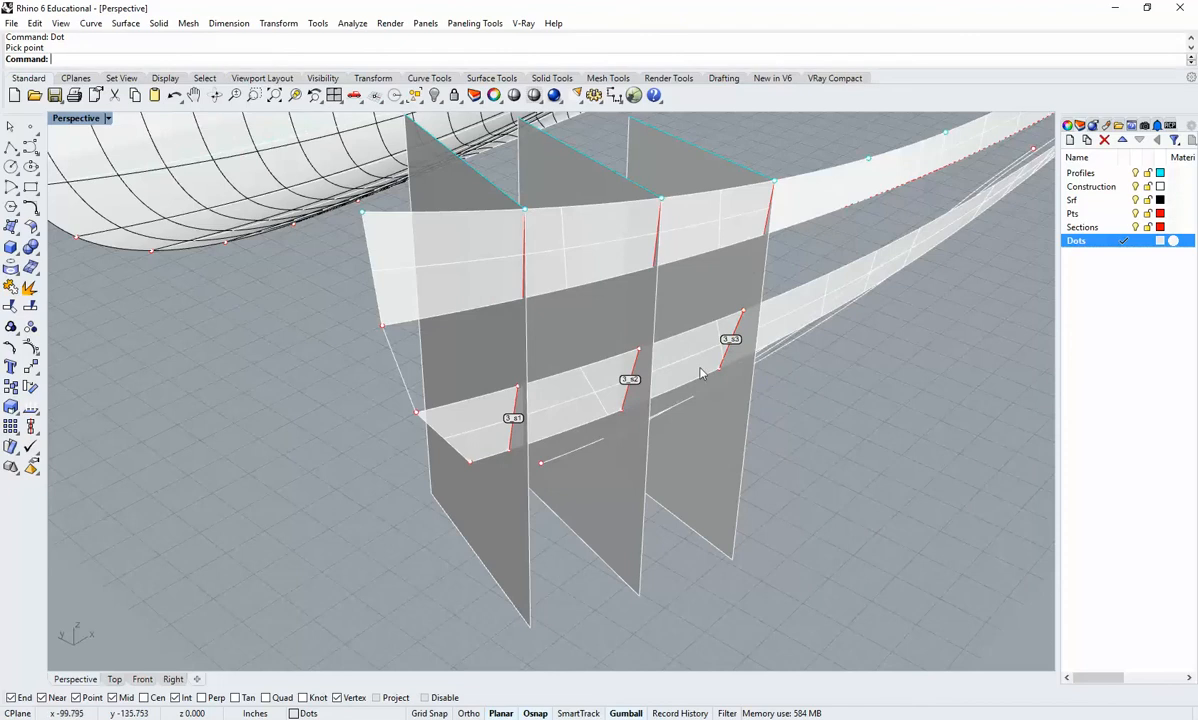
{"action": "left_click", "coordinate": [806, 308]}
{"action": "left_click", "coordinate": [797, 306], "text": "shift"}
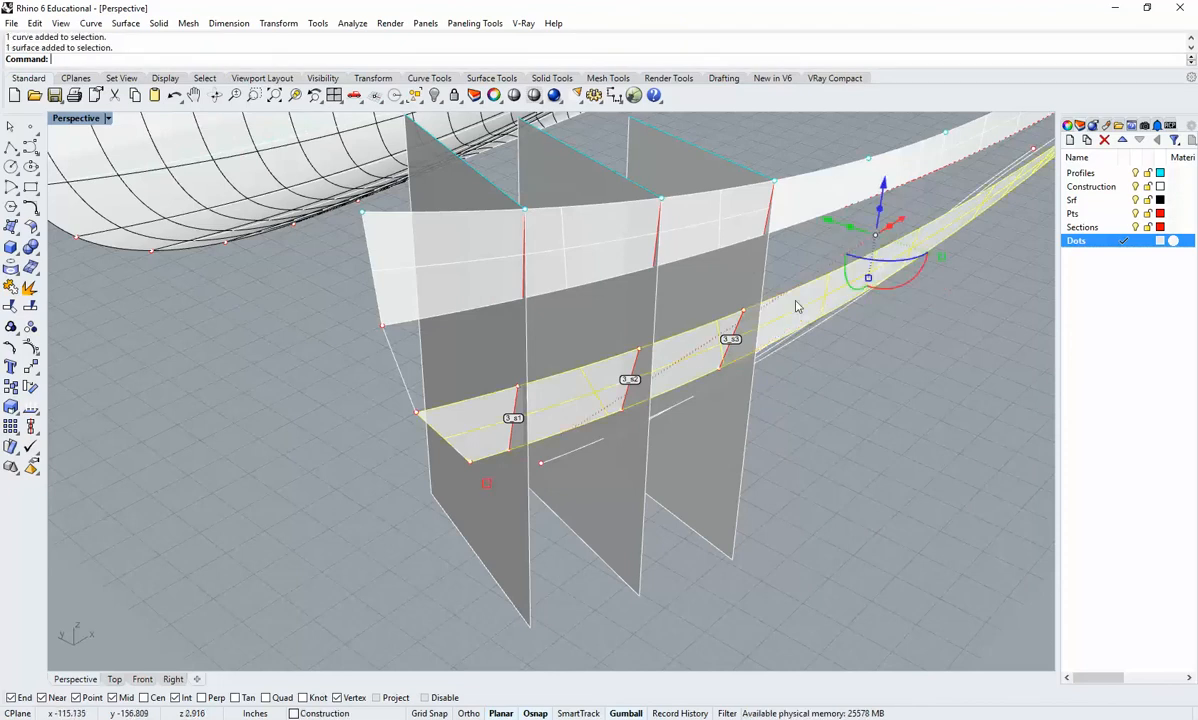
{"action": "left_click", "coordinate": [864, 419]}
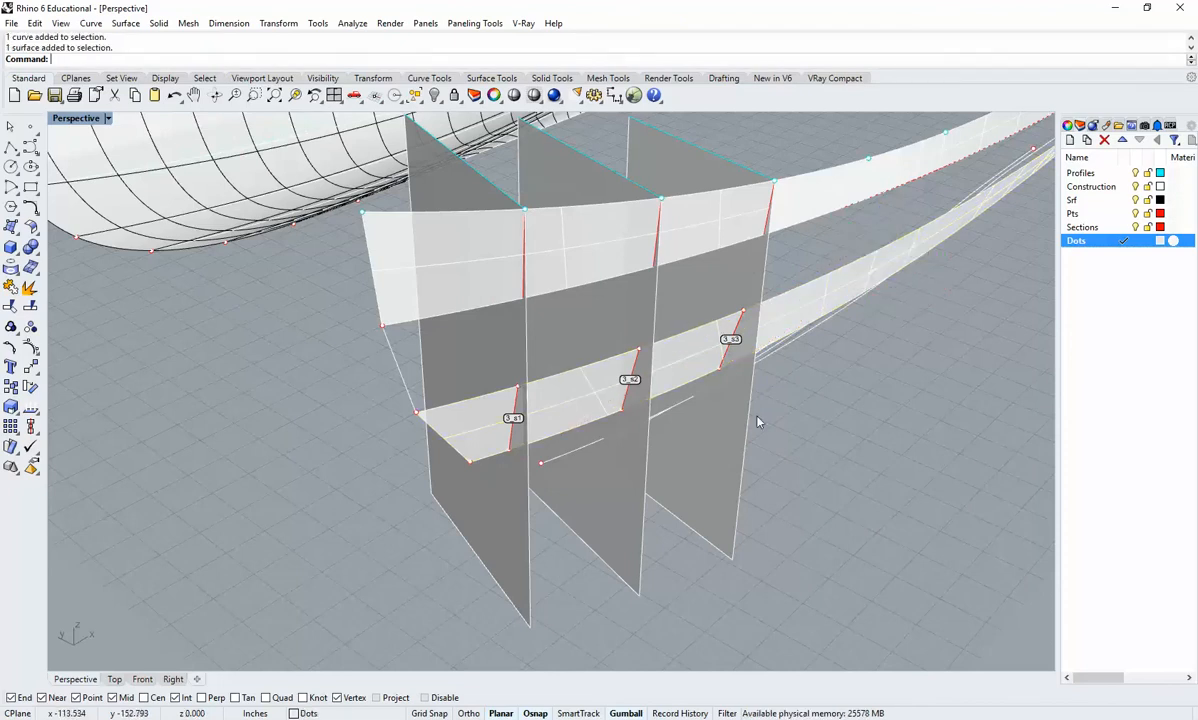
Start UnrollSrf on the lower plank surface and include its section curves in the unroll.
{"action": "scroll", "coordinate": [754, 422], "scroll_direction": "down", "scroll_amount": 2}
{"action": "right_click_drag", "start_coordinate": [764, 447], "coordinate": [645, 432], "text": "shift"}
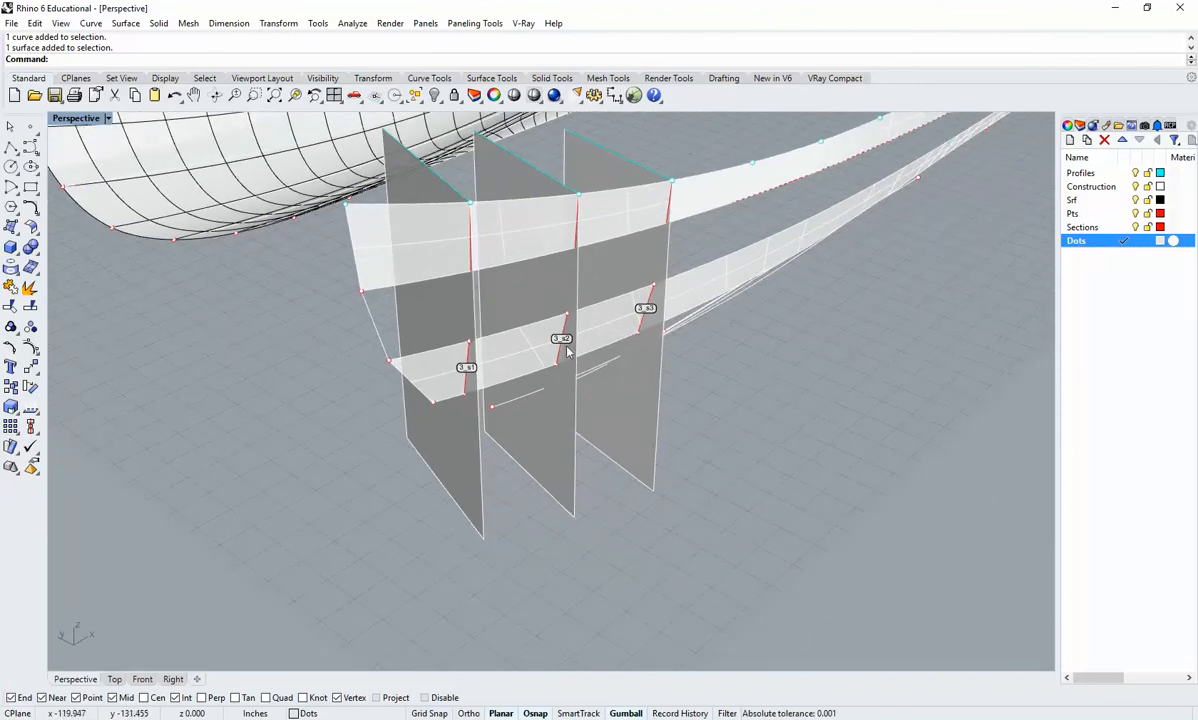
{"action": "type", "text": "UnrollSrf"}
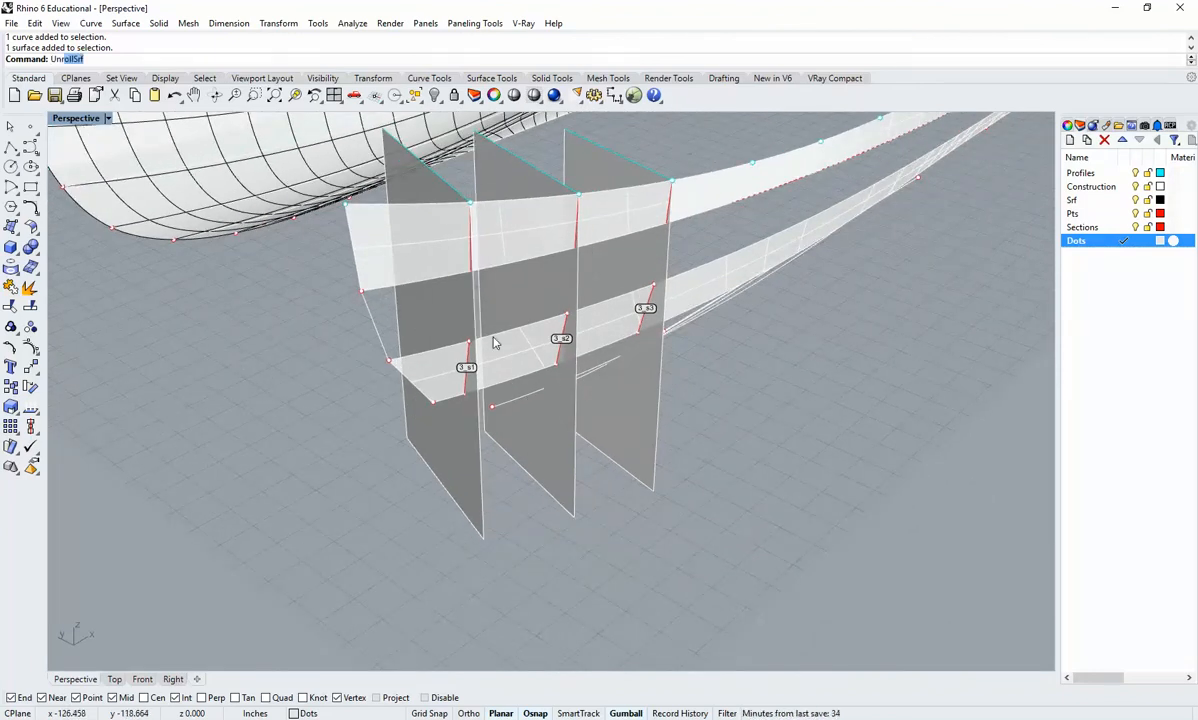
{"action": "key", "text": "Return"}
{"action": "left_click", "coordinate": [433, 374]}
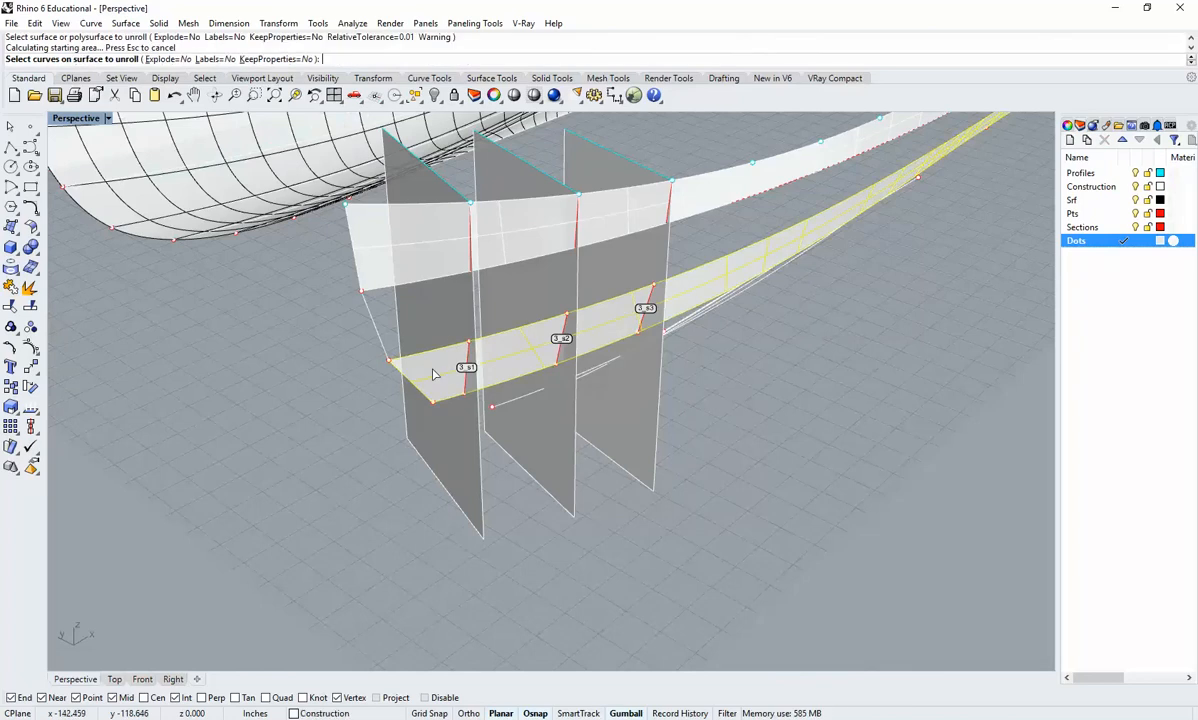
{"action": "scroll", "coordinate": [476, 381], "scroll_direction": "up", "scroll_amount": 2}
{"action": "scroll", "coordinate": [477, 382], "scroll_direction": "up", "scroll_amount": 1}
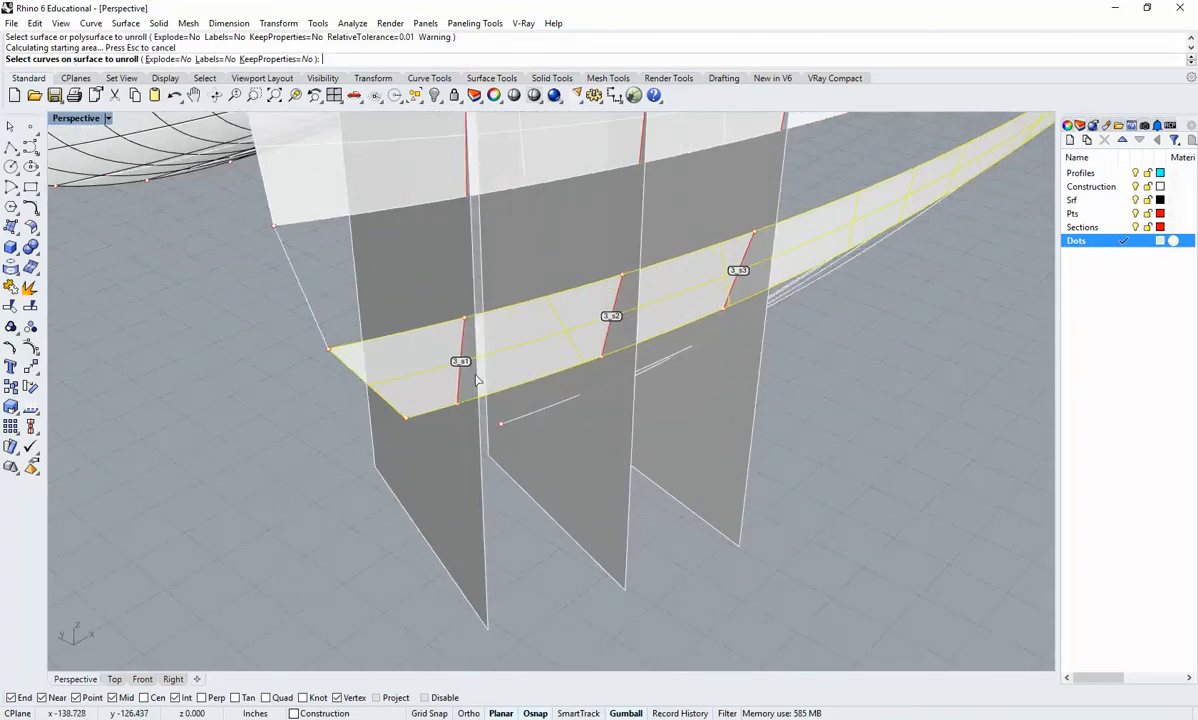
{"action": "left_click", "coordinate": [463, 344]}
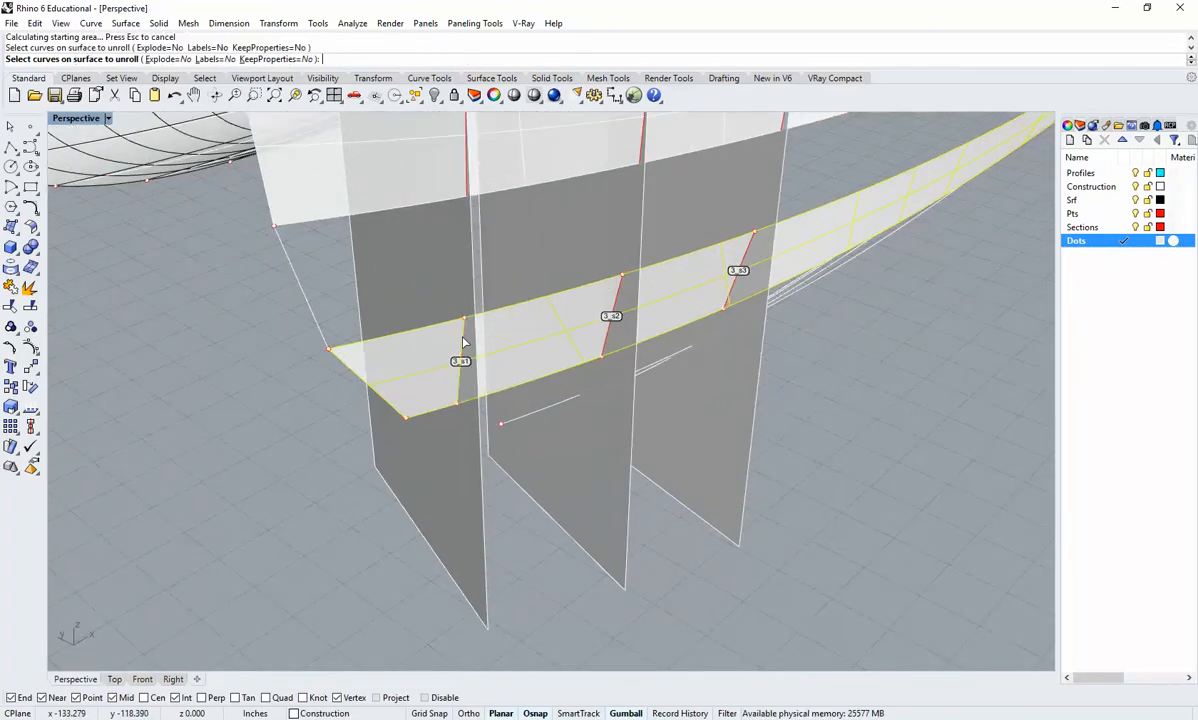
{"action": "left_click", "coordinate": [618, 299]}
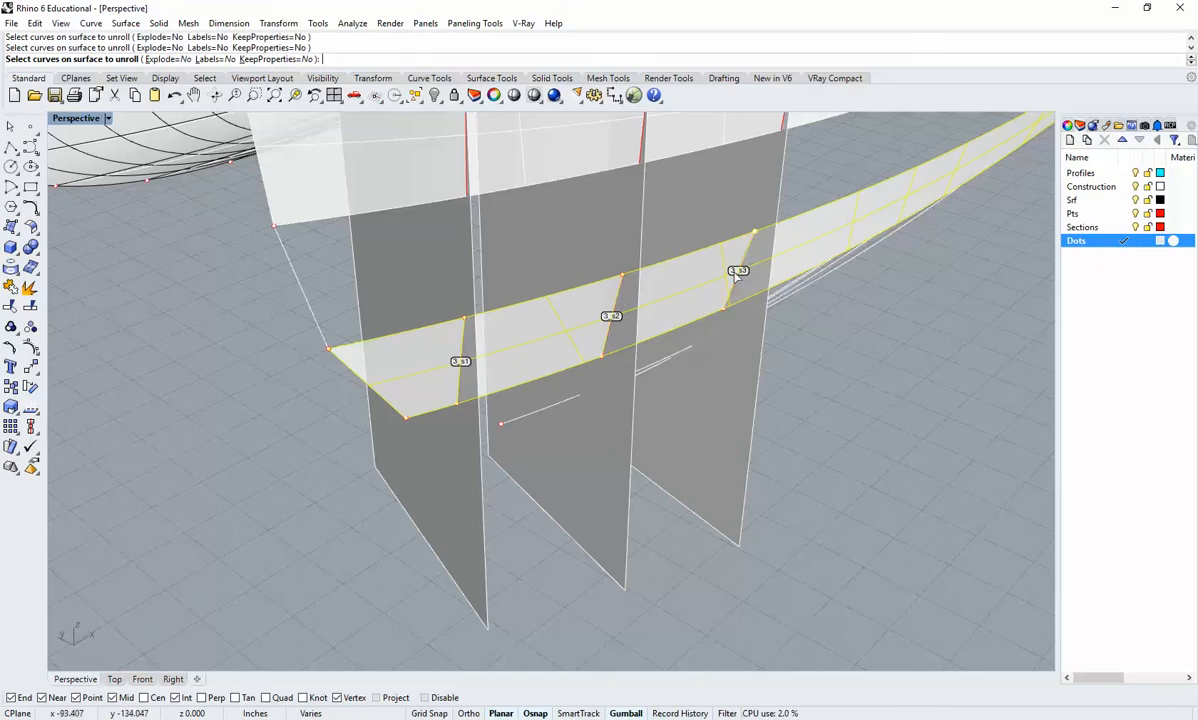
Include the section curves' endpoint points and the dots 3_s1, 3_s2 and 3_s3, and complete the unroll.
{"action": "left_click", "coordinate": [598, 267]}
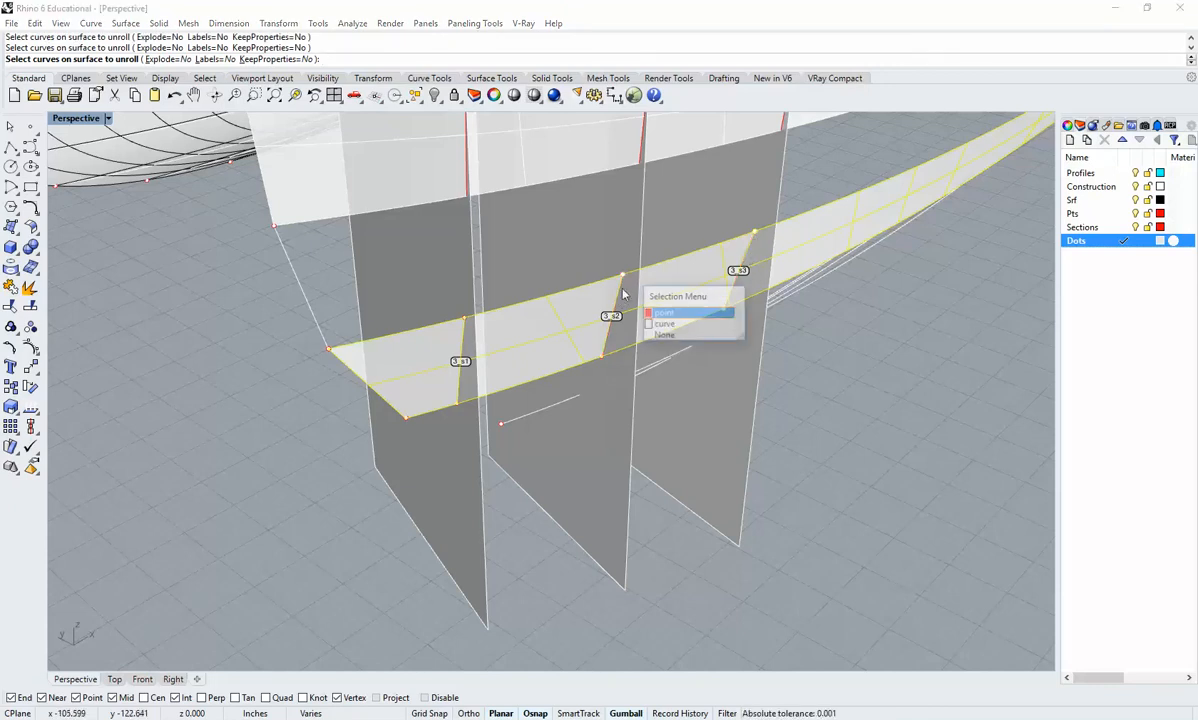
{"action": "left_click", "coordinate": [624, 300]}
{"action": "left_click", "coordinate": [617, 352]}
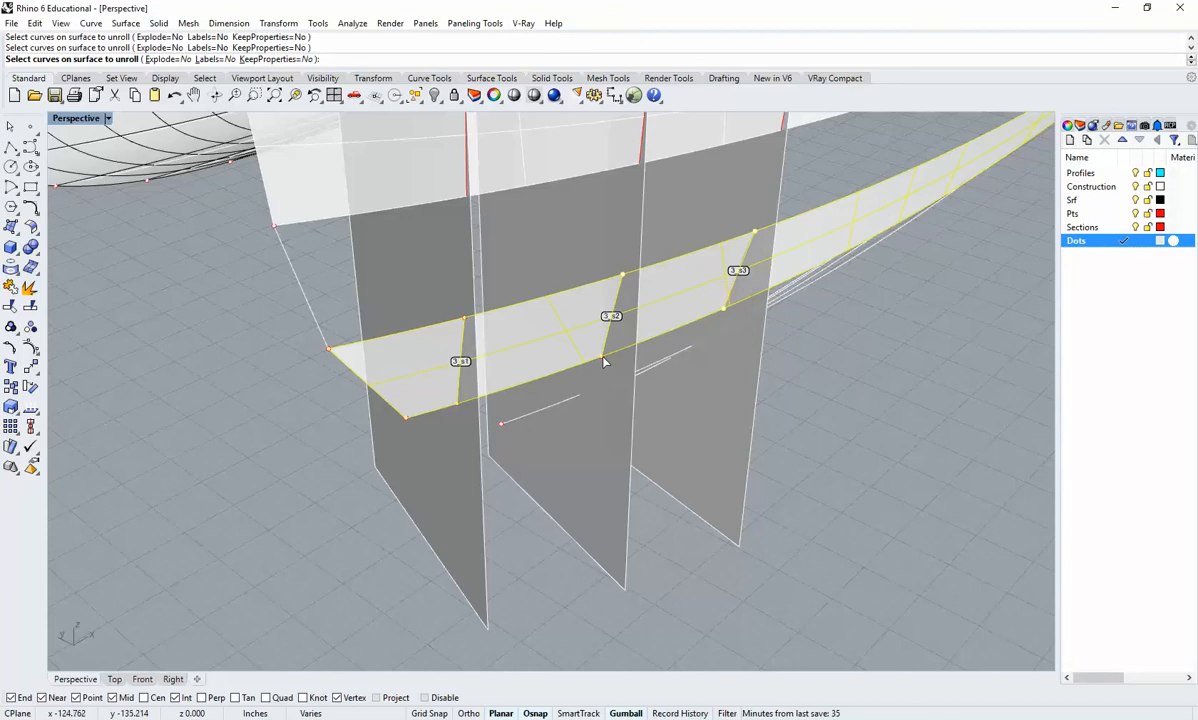
{"action": "left_click", "coordinate": [642, 396]}
{"action": "left_click", "coordinate": [468, 322]}
{"action": "left_click", "coordinate": [500, 352]}
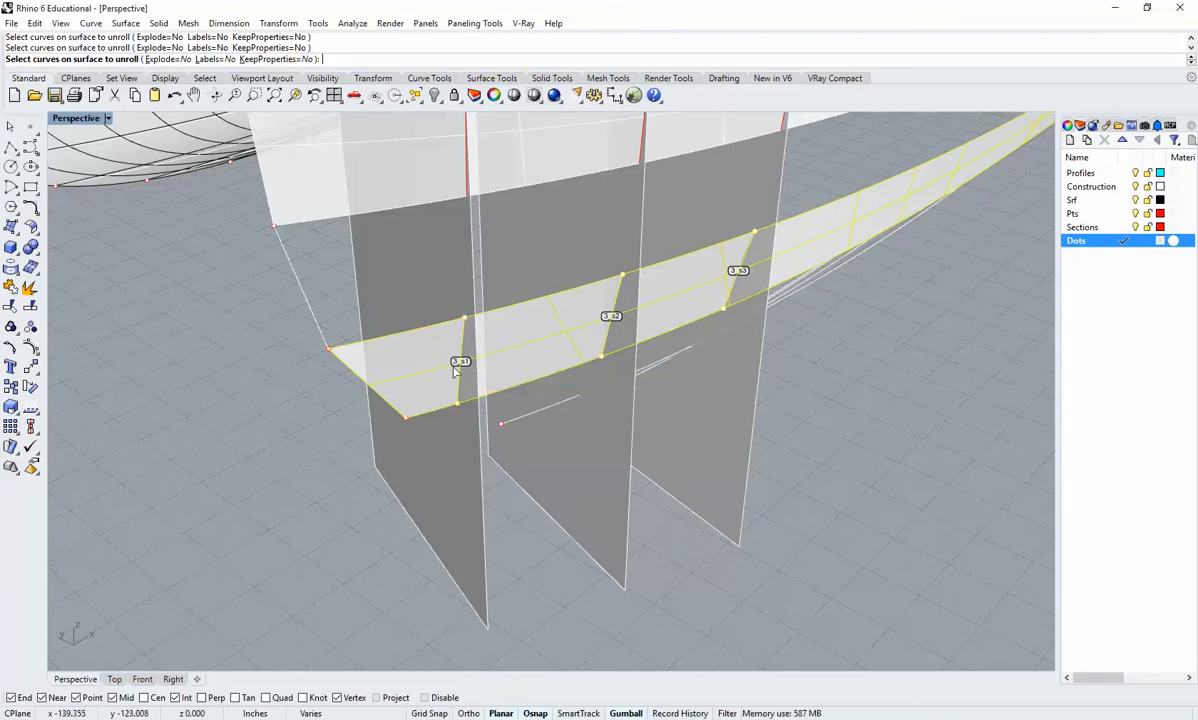
{"action": "left_click", "coordinate": [609, 317]}
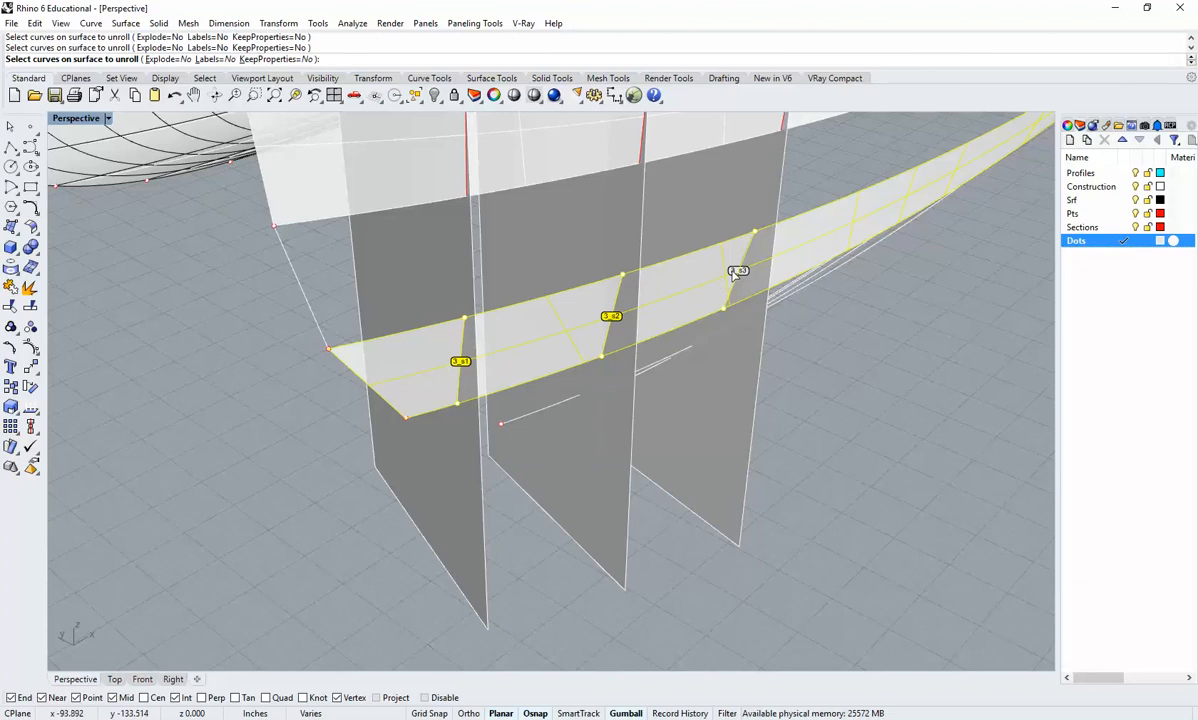
{"action": "scroll", "coordinate": [538, 445], "scroll_direction": "down", "scroll_amount": 5}
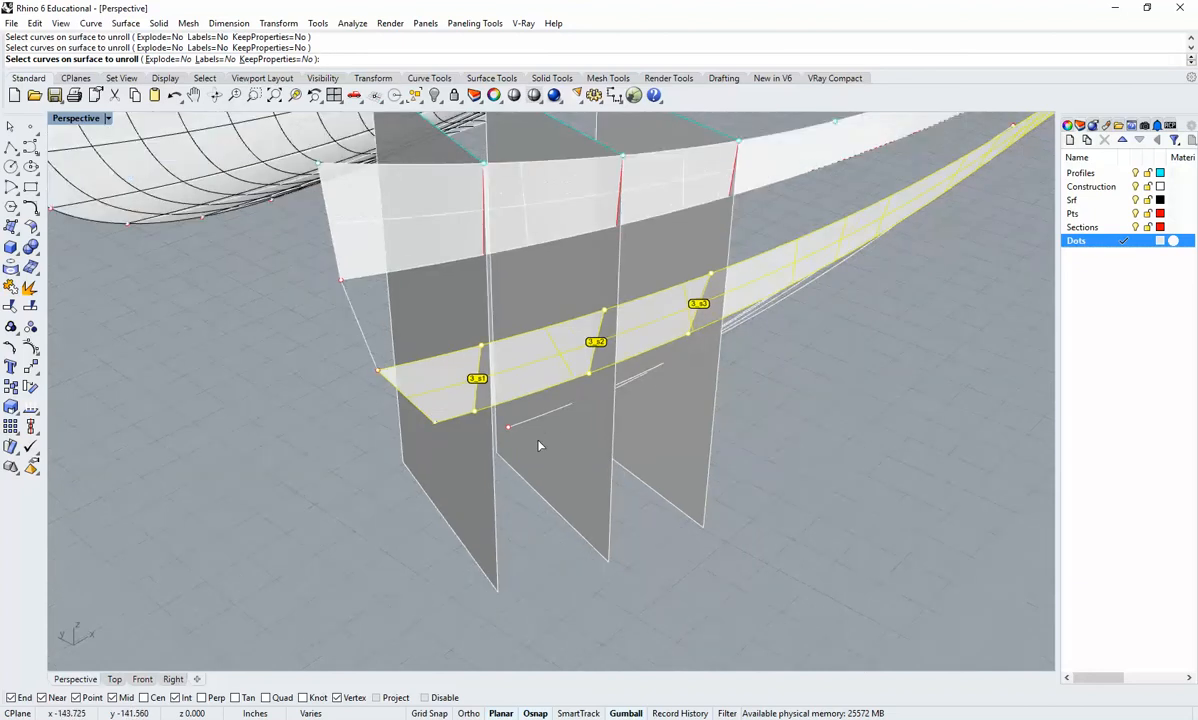
{"action": "key", "text": "Return"}
Examine the flattened plank with its transferred section curves, endpoints and text dots.
{"action": "scroll", "coordinate": [538, 445], "scroll_direction": "down", "scroll_amount": 6}
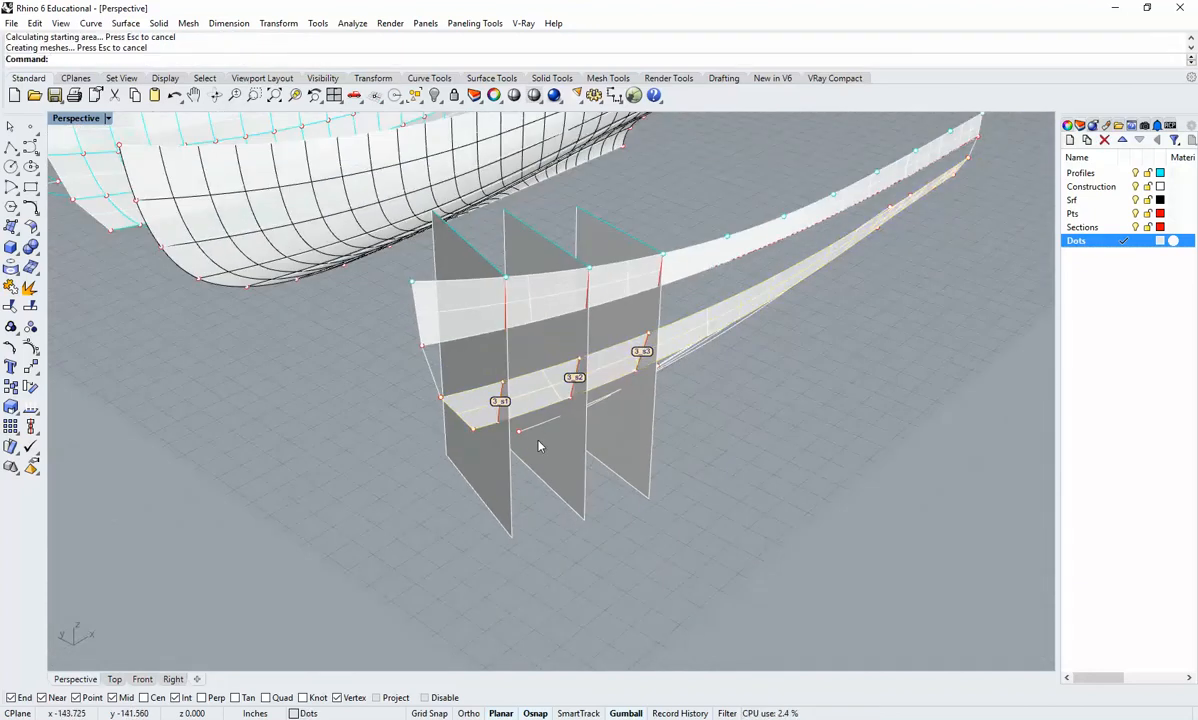
{"action": "right_click_drag", "start_coordinate": [710, 342], "coordinate": [759, 420]}
{"action": "key", "text": "ctrl+w"}
{"action": "left_click_drag", "start_coordinate": [781, 417], "coordinate": [692, 328]}
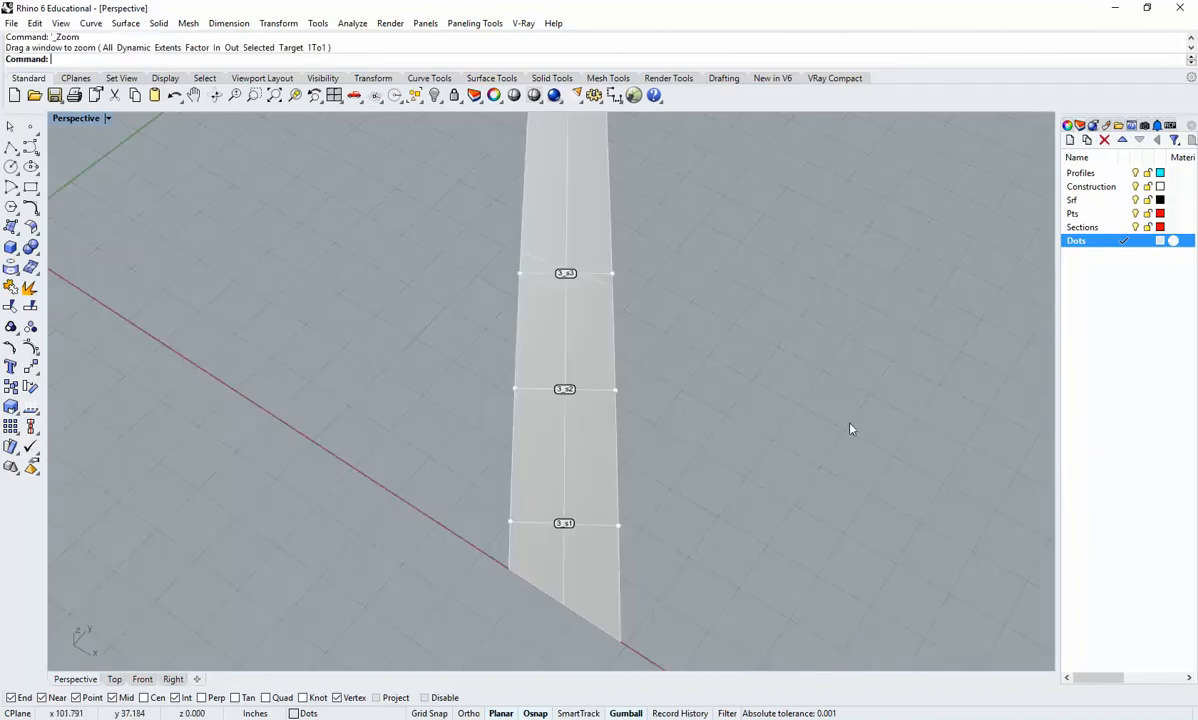
{"action": "right_click_drag", "start_coordinate": [850, 423], "coordinate": [694, 449]}
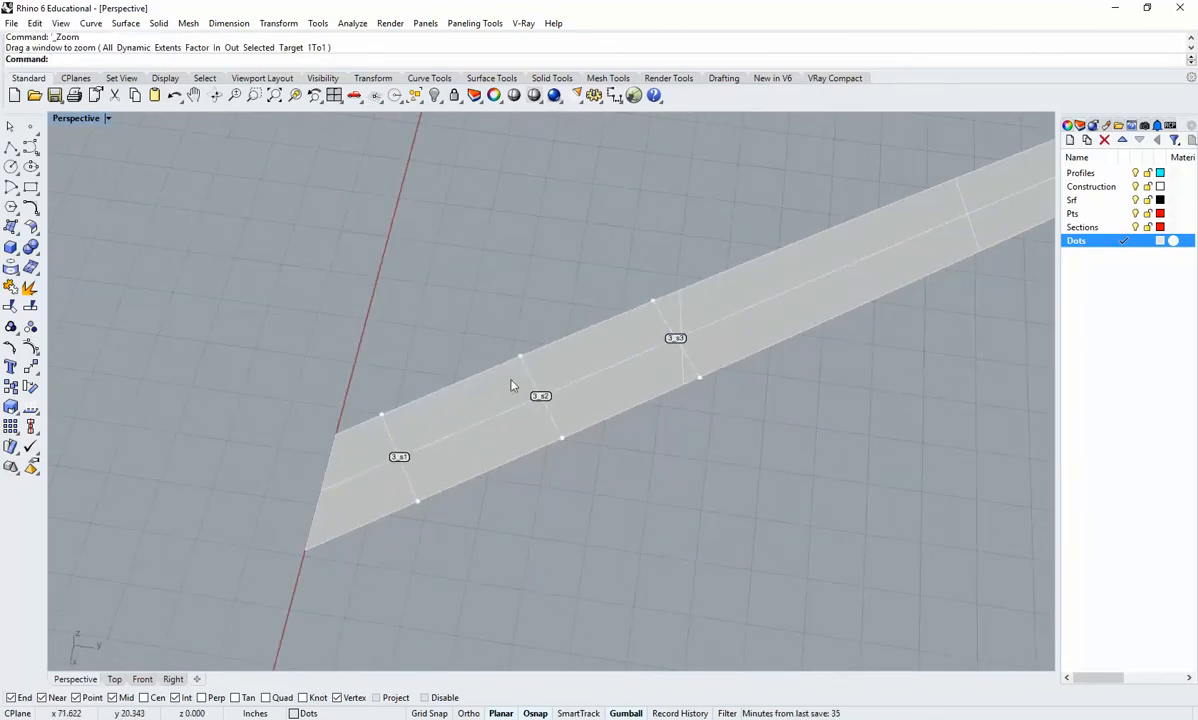
{"action": "scroll", "coordinate": [642, 396], "scroll_direction": "down", "scroll_amount": 5}
Move the unrolled plank with its curves, points and dots away from the origin, and undo the last move attempt.
{"action": "mouse_move", "coordinate": [496, 337]}
{"action": "left_mouse_down"}
{"action": "mouse_move", "coordinate": [734, 463]}
{"action": "mouse_move", "coordinate": [510, 357]}
{"action": "left_mouse_up"}
{"action": "left_click", "coordinate": [688, 481]}
{"action": "right_click_drag", "start_coordinate": [500, 386], "coordinate": [957, 285]}
{"action": "left_click_drag", "start_coordinate": [957, 285], "coordinate": [385, 436]}
{"action": "right_click_drag", "start_coordinate": [430, 497], "coordinate": [567, 428], "text": "shift"}
{"action": "left_click_drag", "start_coordinate": [470, 429], "coordinate": [458, 430]}
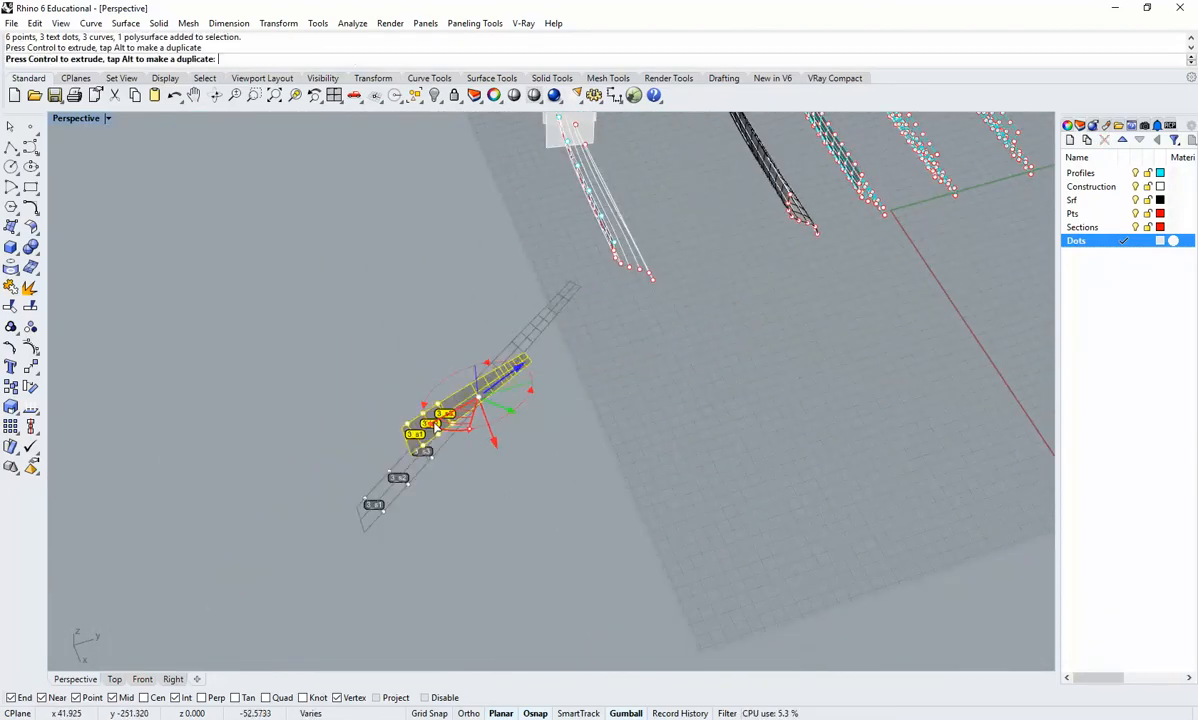
{"action": "key", "text": "ctrl+z"}
Move the unrolled plank group beside the developable hull planks and their vertical section planes.
{"action": "right_click_drag", "start_coordinate": [466, 425], "coordinate": [455, 400]}
{"action": "left_click_drag", "start_coordinate": [455, 398], "coordinate": [496, 240]}
{"action": "right_click_drag", "start_coordinate": [424, 345], "coordinate": [476, 442]}
{"action": "left_click_drag", "start_coordinate": [520, 417], "coordinate": [545, 390]}
{"action": "right_click_drag", "start_coordinate": [618, 572], "coordinate": [652, 497]}
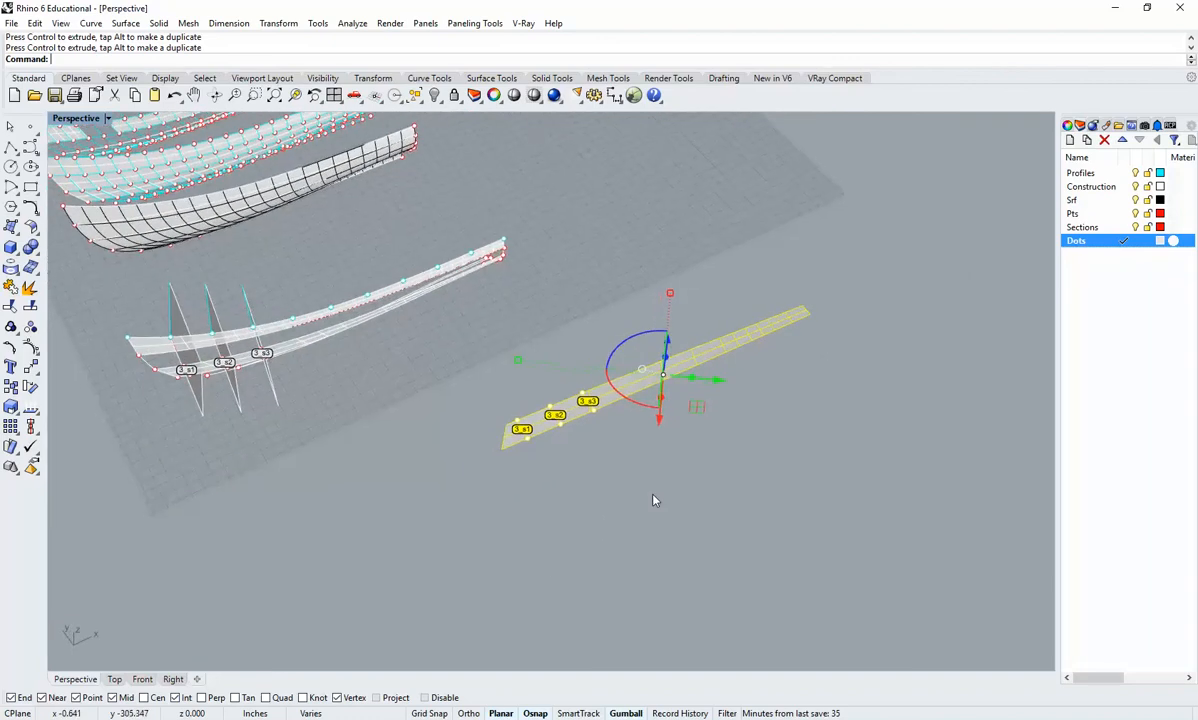
{"action": "left_click_drag", "start_coordinate": [679, 460], "coordinate": [497, 404]}
{"action": "left_click_drag", "start_coordinate": [700, 352], "coordinate": [303, 390]}
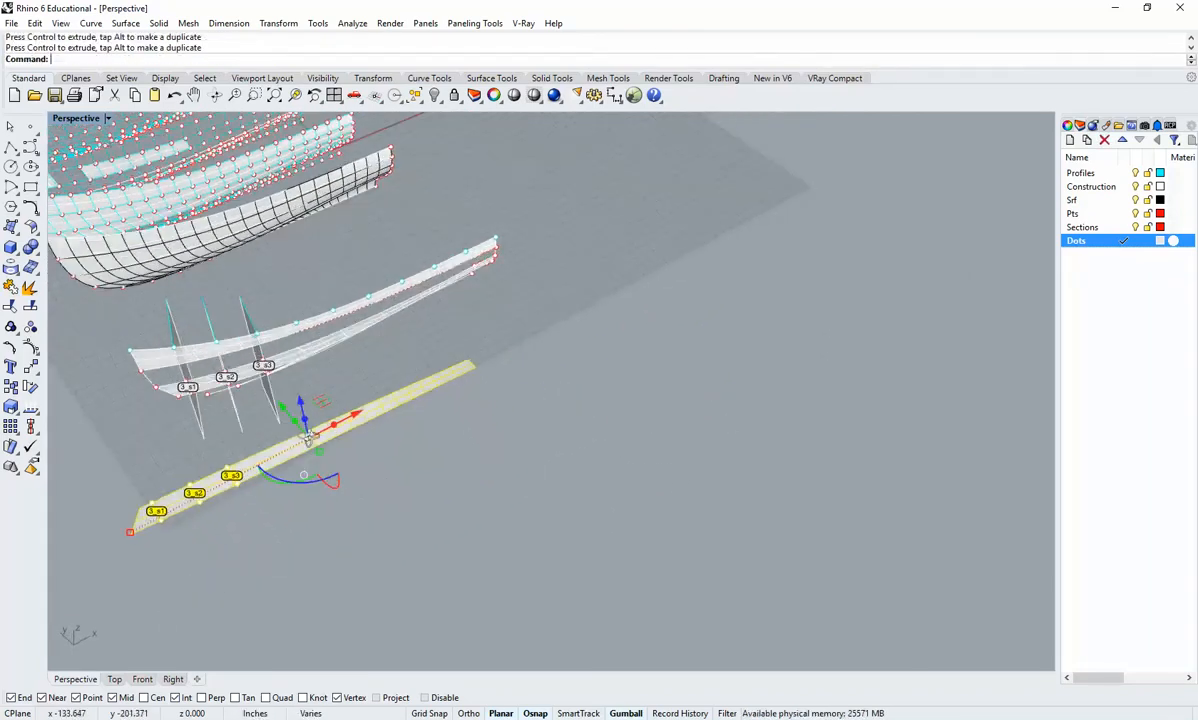
Fine-tune the unrolled plank group's position across and along its length in front of the lower plank.
{"action": "right_click_drag", "start_coordinate": [303, 390], "coordinate": [459, 402]}
{"action": "scroll", "coordinate": [467, 405], "scroll_direction": "up", "scroll_amount": 7}
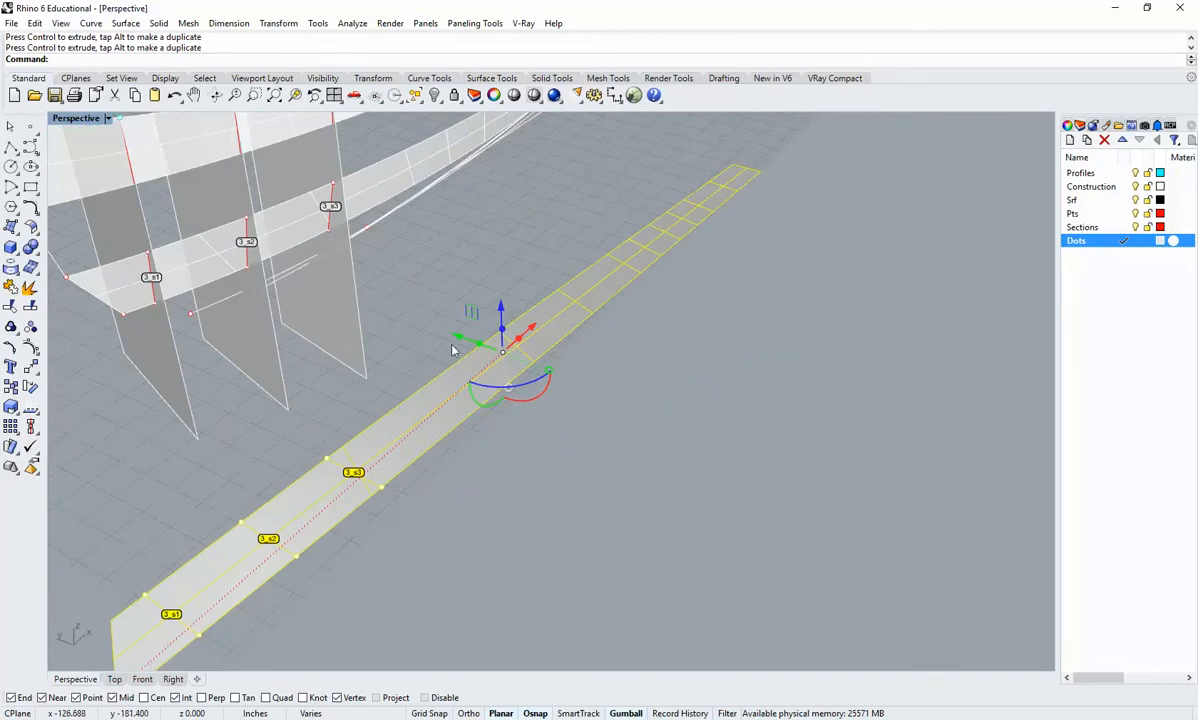
{"action": "left_click_drag", "start_coordinate": [453, 348], "coordinate": [495, 361]}
{"action": "left_click", "coordinate": [620, 508]}
{"action": "right_click_drag", "start_coordinate": [572, 520], "coordinate": [481, 596], "text": "shift"}
{"action": "left_click_drag", "start_coordinate": [488, 595], "coordinate": [175, 418]}
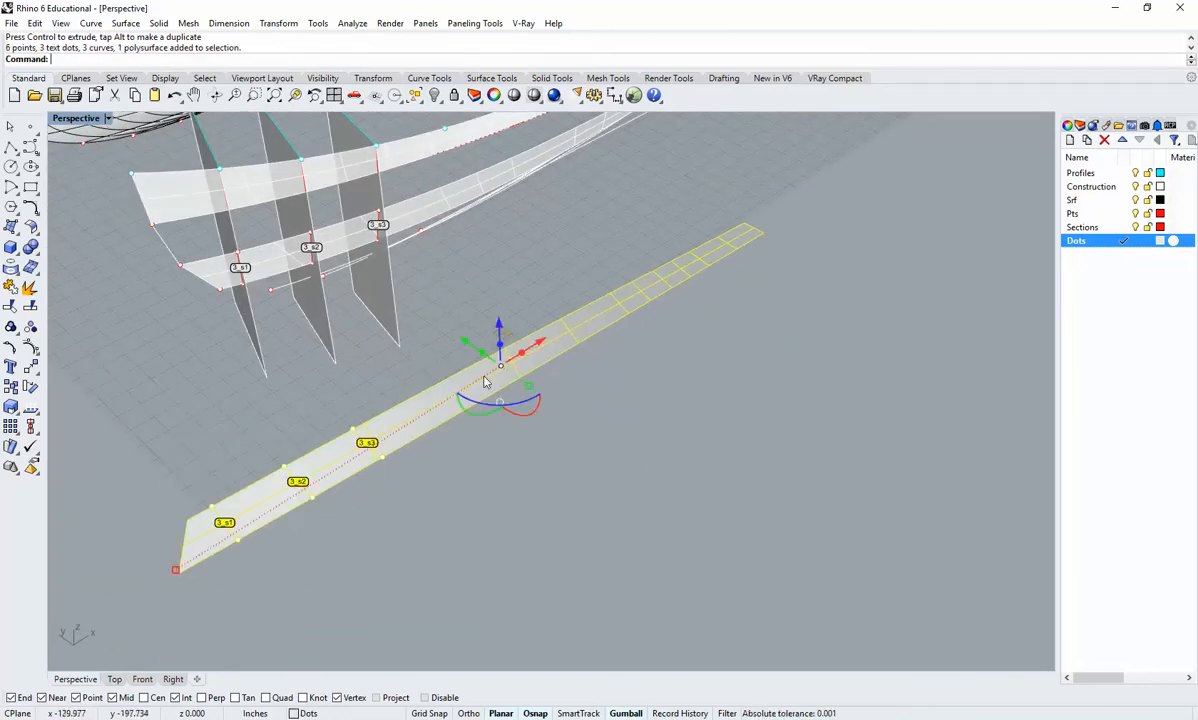
{"action": "left_click_drag", "start_coordinate": [540, 342], "coordinate": [603, 300]}
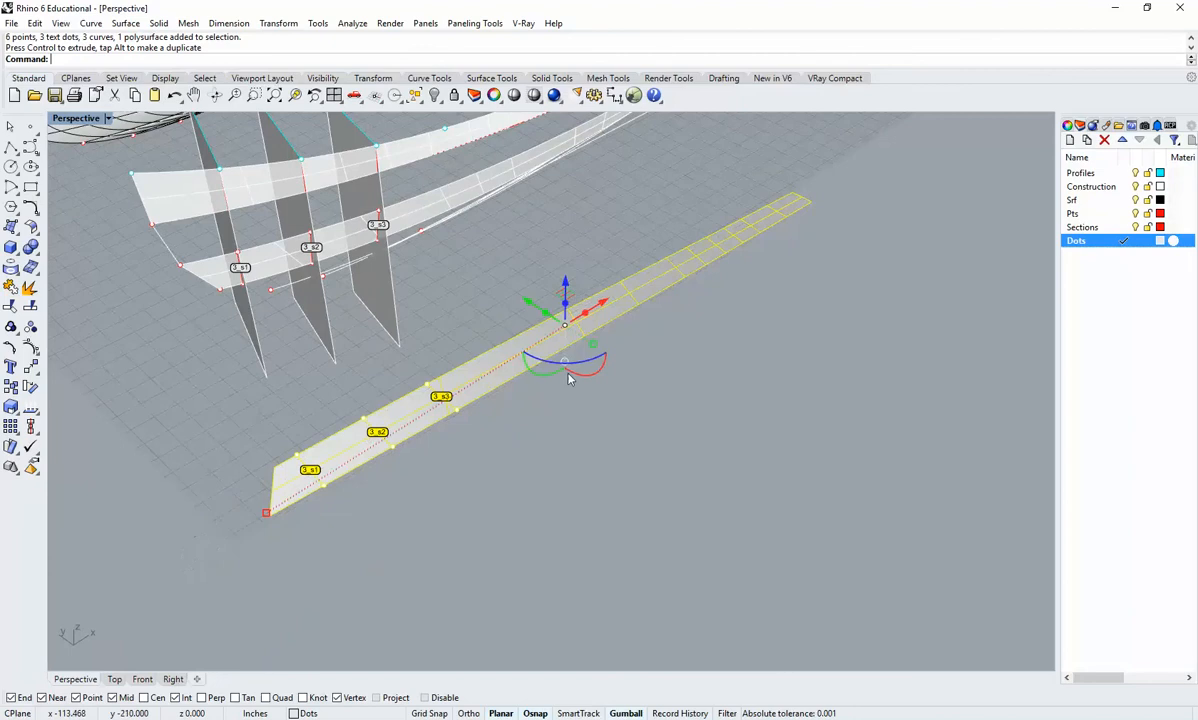
Try to select the three section curves on the unrolled plank.
{"action": "left_click", "coordinate": [455, 461]}
{"action": "right_click_drag", "start_coordinate": [455, 461], "coordinate": [507, 486], "text": "shift"}
{"action": "key", "text": "ctrl+w"}
{"action": "left_click_drag", "start_coordinate": [515, 500], "coordinate": [376, 396]}
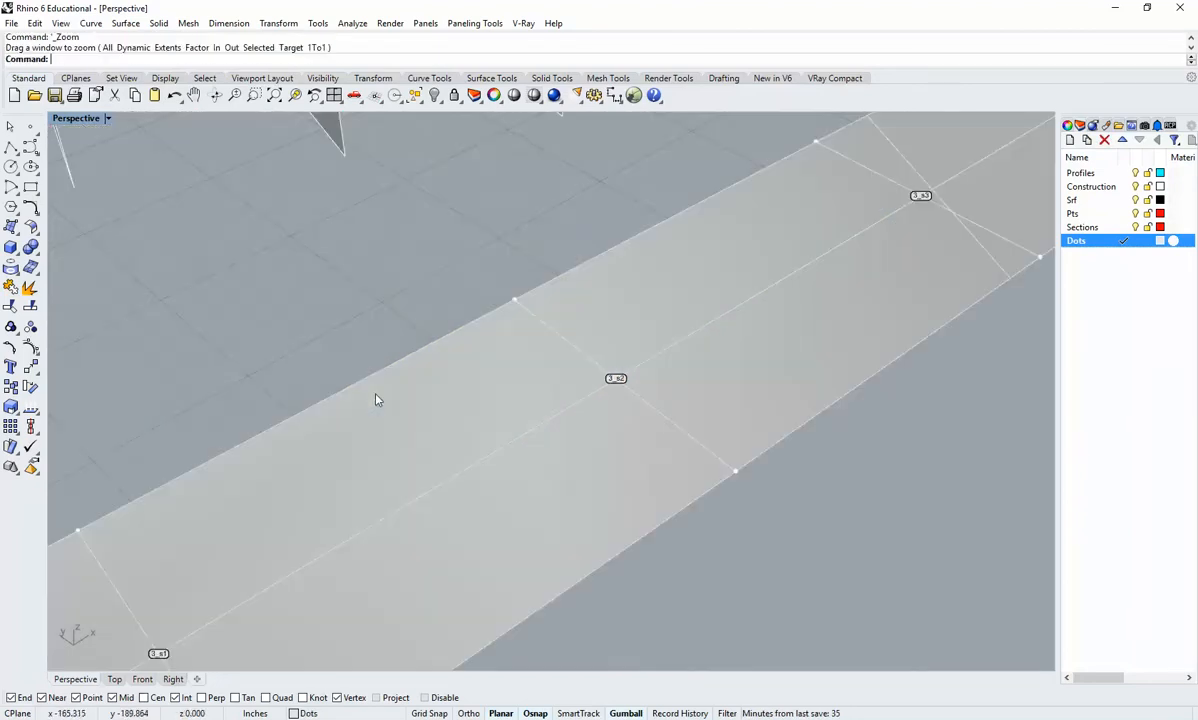
{"action": "scroll", "coordinate": [376, 396], "scroll_direction": "down", "scroll_amount": 8}
{"action": "right_click_drag", "start_coordinate": [388, 442], "coordinate": [510, 468], "text": "shift"}
{"action": "key", "text": "Home"}
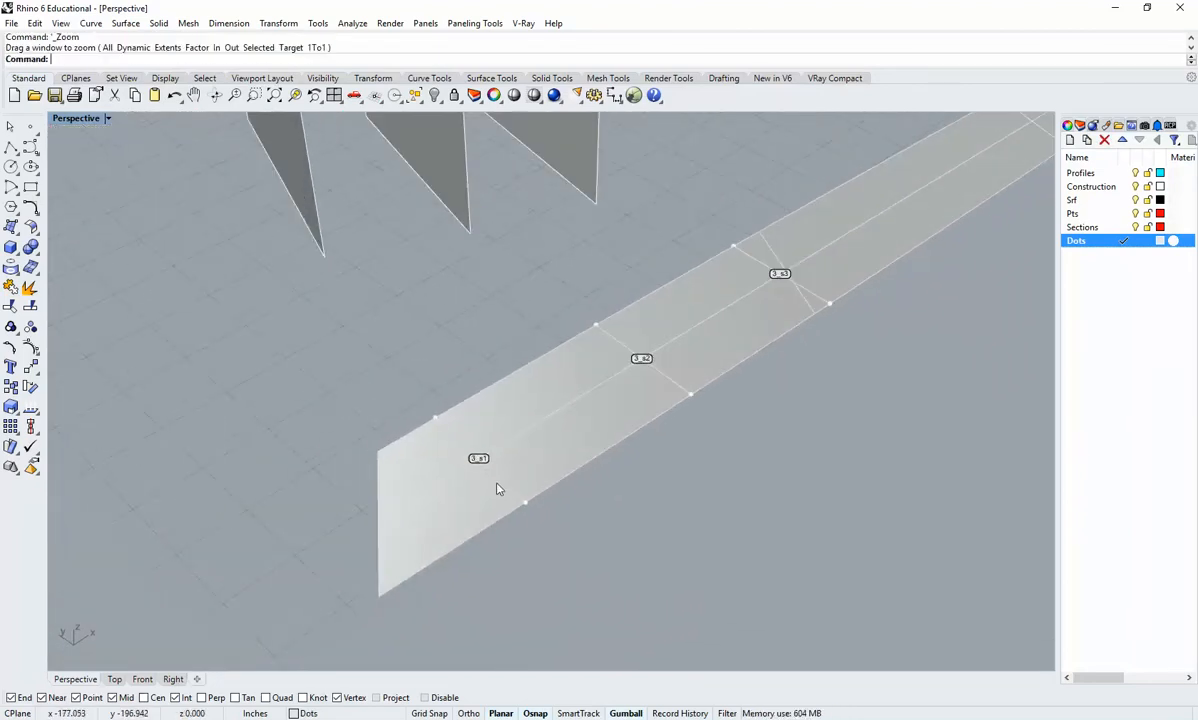
{"action": "left_click", "coordinate": [498, 489]}
{"action": "left_click", "coordinate": [671, 386], "text": "shift"}
{"action": "left_click", "coordinate": [762, 272], "text": "shift"}
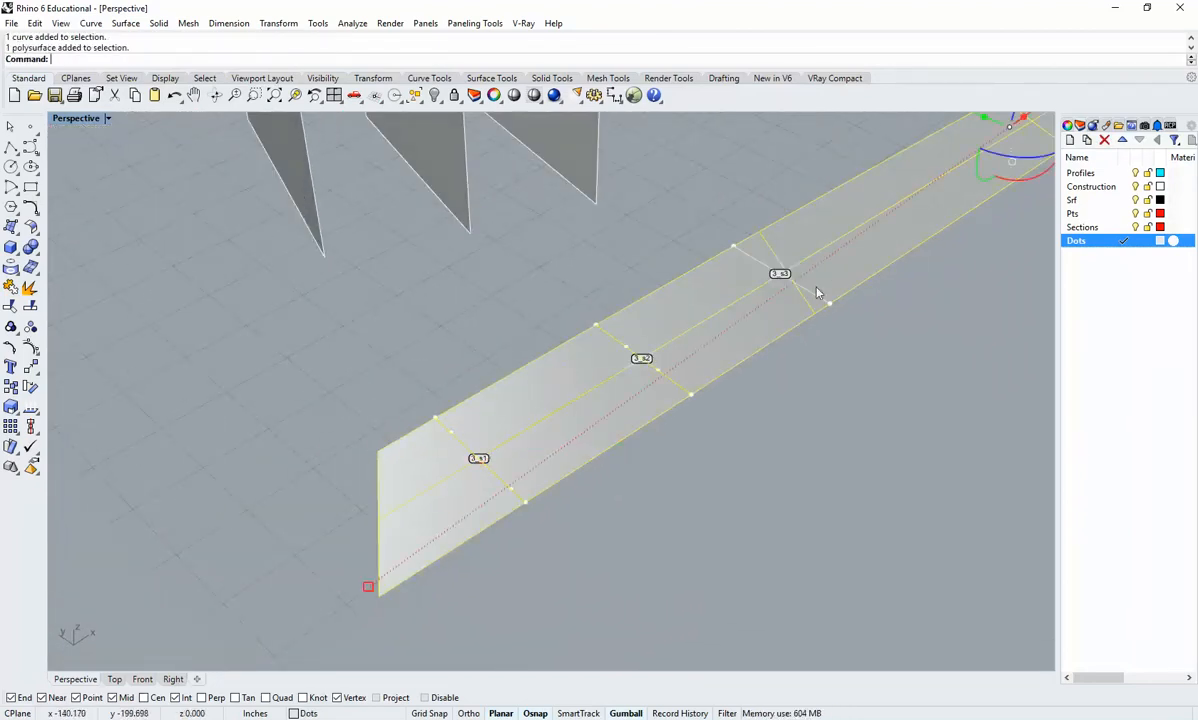
{"action": "left_click", "coordinate": [818, 298]}
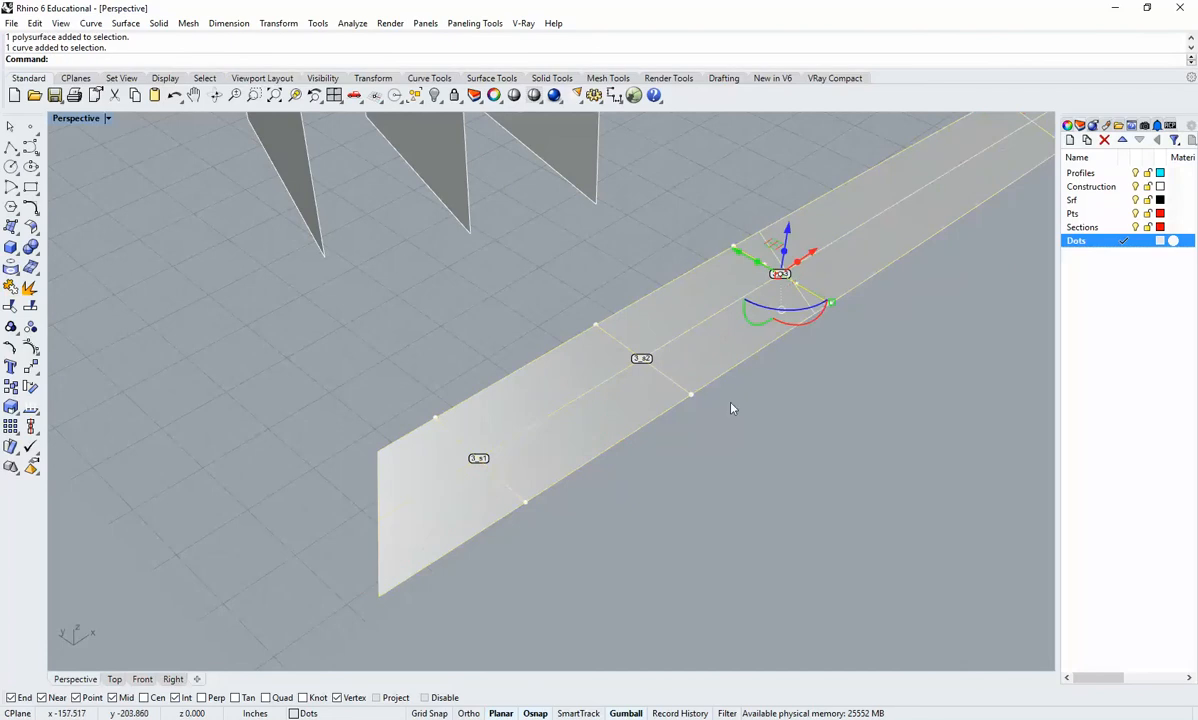
Assign the unrolled plank's three section curves to the Sections layer.
{"action": "left_click", "coordinate": [500, 485]}
{"action": "left_click", "coordinate": [655, 370], "text": "shift"}
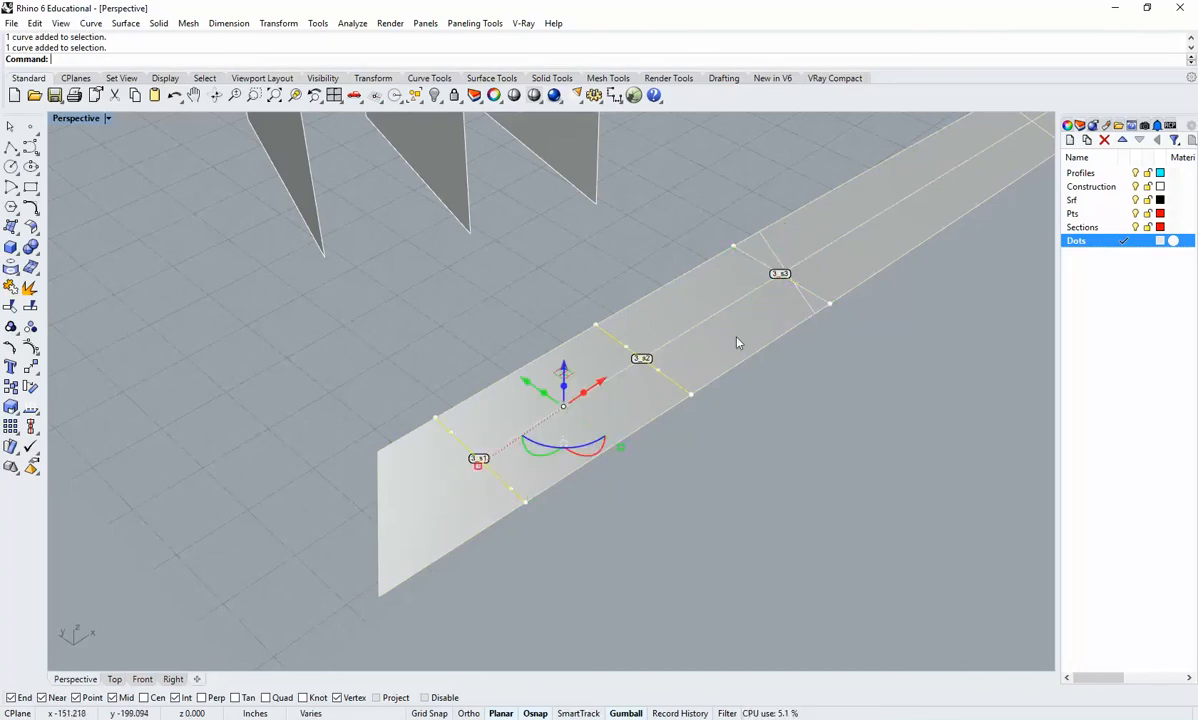
{"action": "left_click", "coordinate": [800, 289], "text": "shift"}
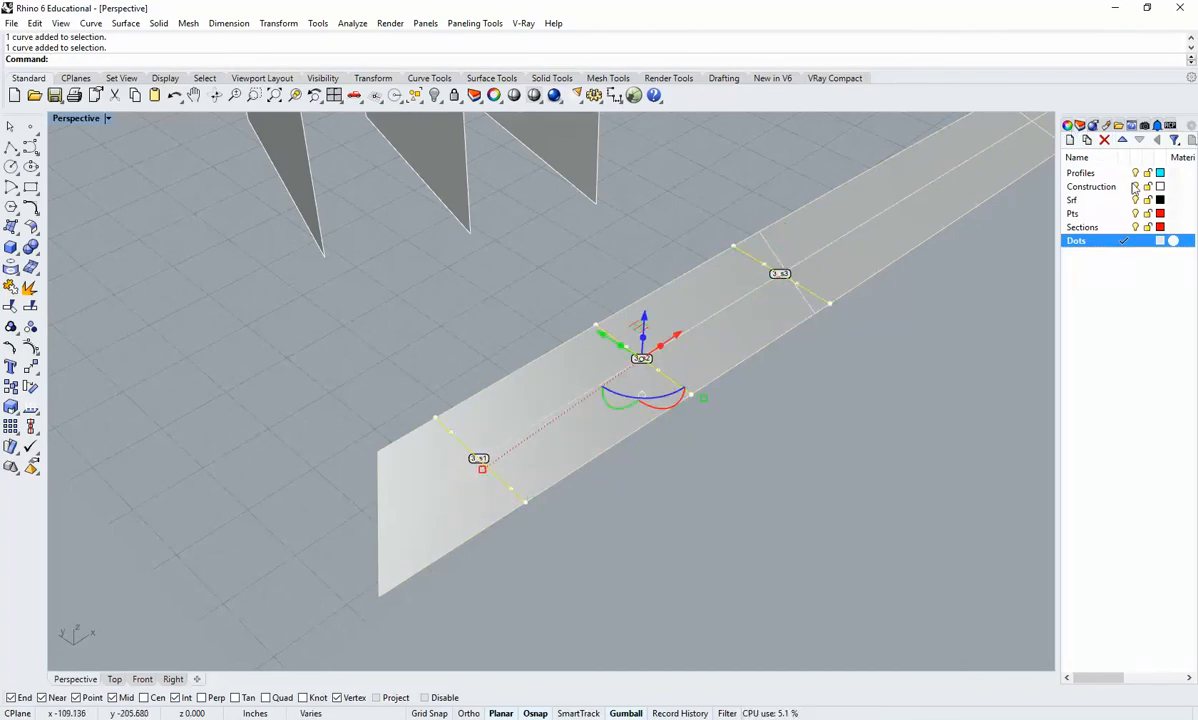
{"action": "left_click", "coordinate": [1068, 125]}
{"action": "left_click", "coordinate": [1186, 218]}
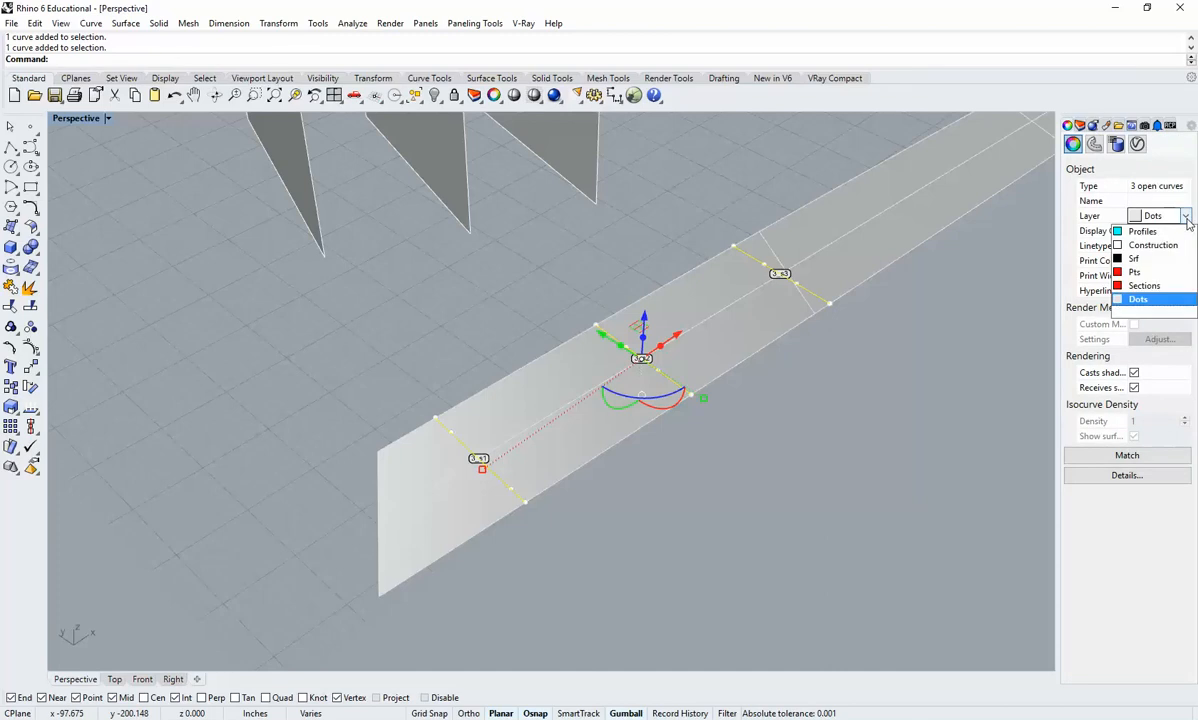
{"action": "left_click", "coordinate": [1148, 281]}
{"action": "left_click", "coordinate": [804, 362]}
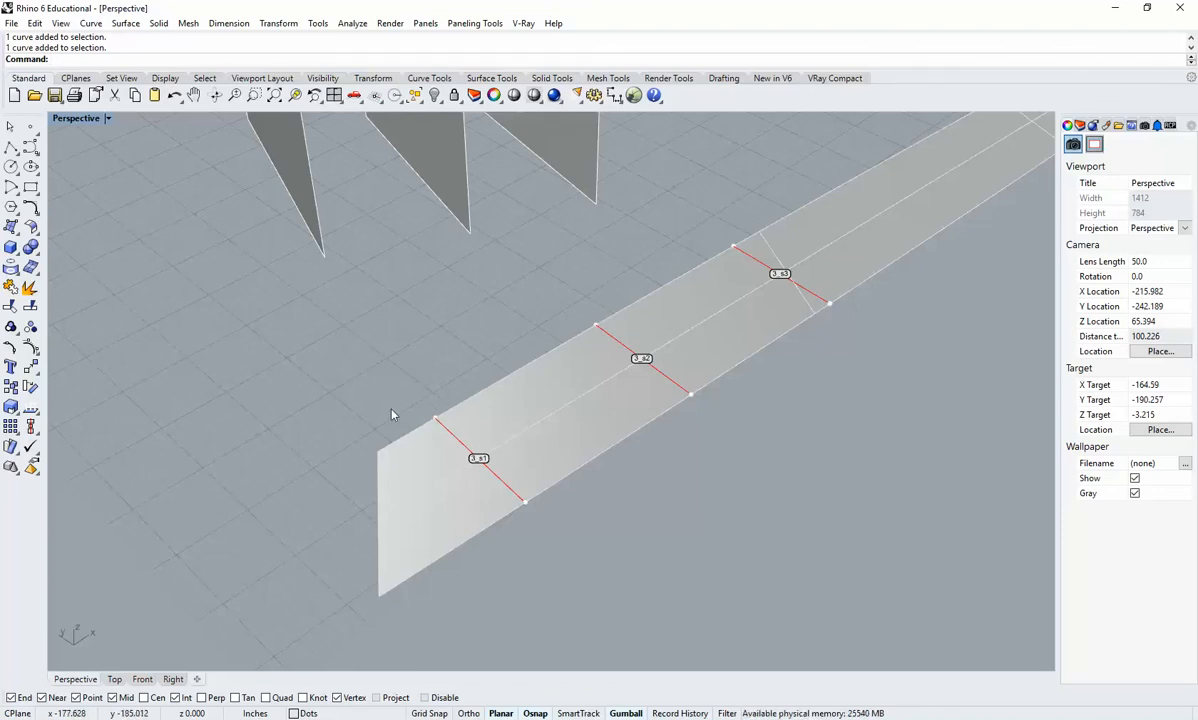
Compare the labelled section curves on the unrolled plank with those on the original lower plank.
{"action": "mouse_move", "coordinate": [711, 481]}
{"action": "right_mouse_down"}
{"action": "mouse_move", "coordinate": [682, 505]}
{"action": "mouse_move", "coordinate": [694, 475]}
{"action": "right_mouse_up"}
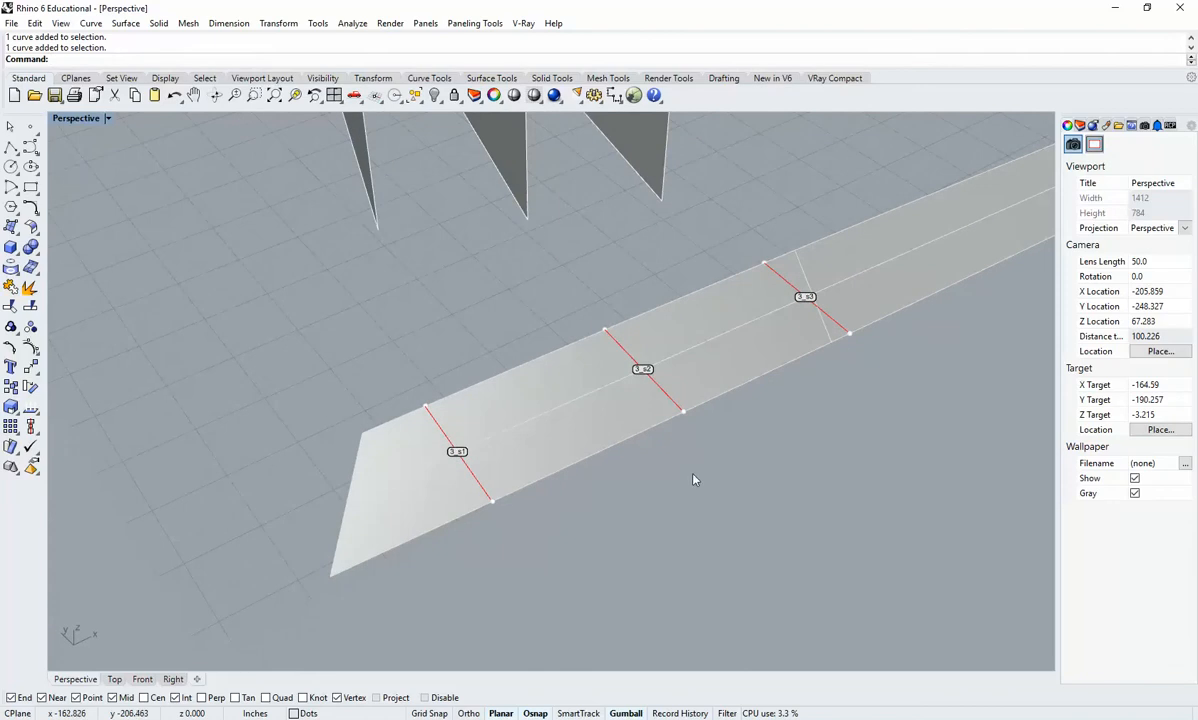
{"action": "scroll", "coordinate": [563, 494], "scroll_direction": "down", "scroll_amount": 6}
{"action": "right_click_drag", "start_coordinate": [562, 493], "coordinate": [438, 551], "text": "shift"}
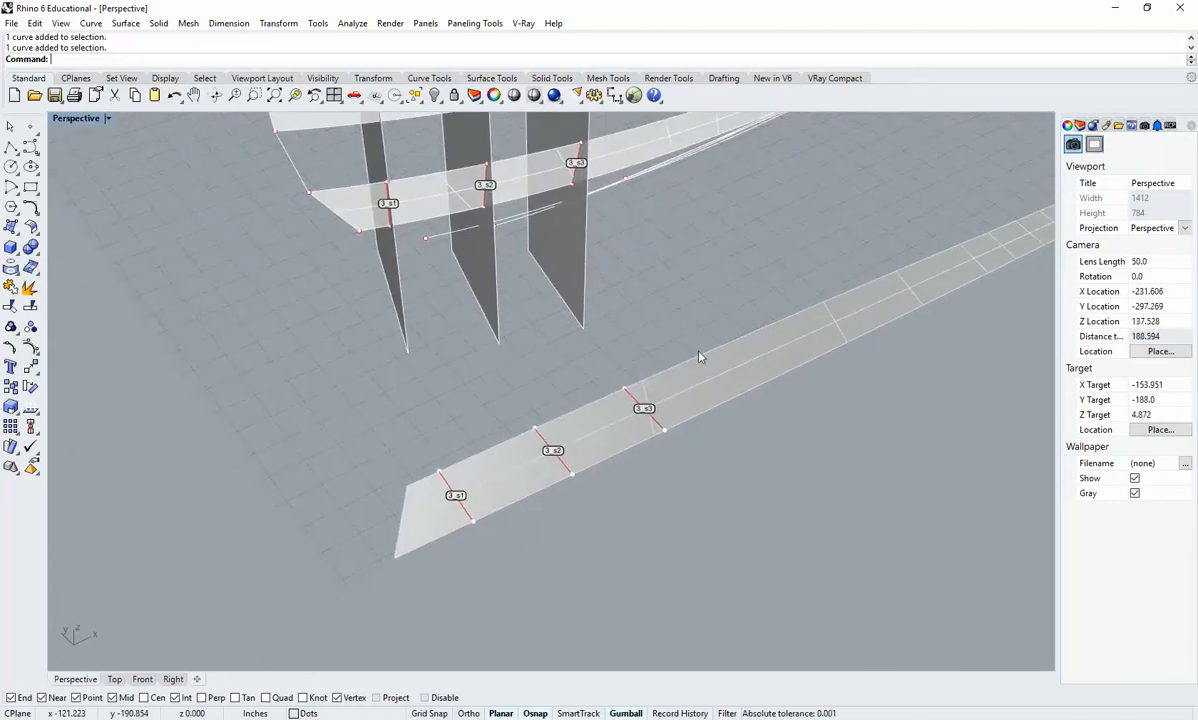
{"action": "right_click_drag", "start_coordinate": [631, 480], "coordinate": [672, 428], "text": "shift"}
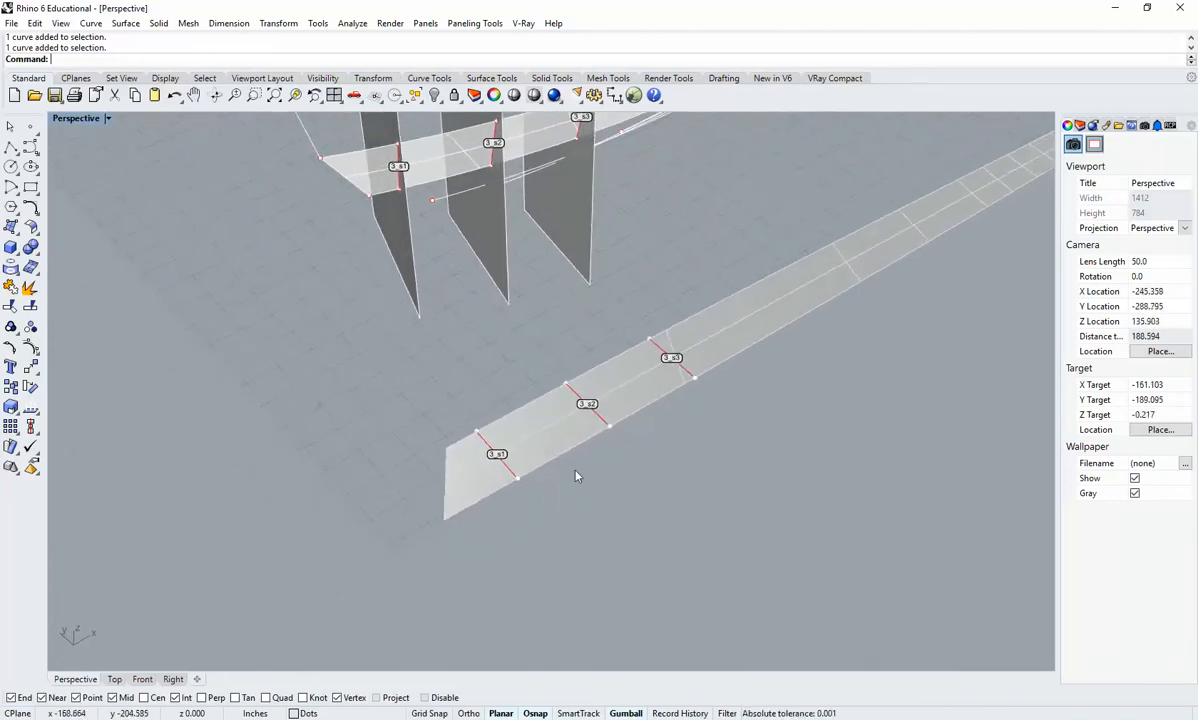
{"action": "scroll", "coordinate": [542, 476], "scroll_direction": "up", "scroll_amount": 2}
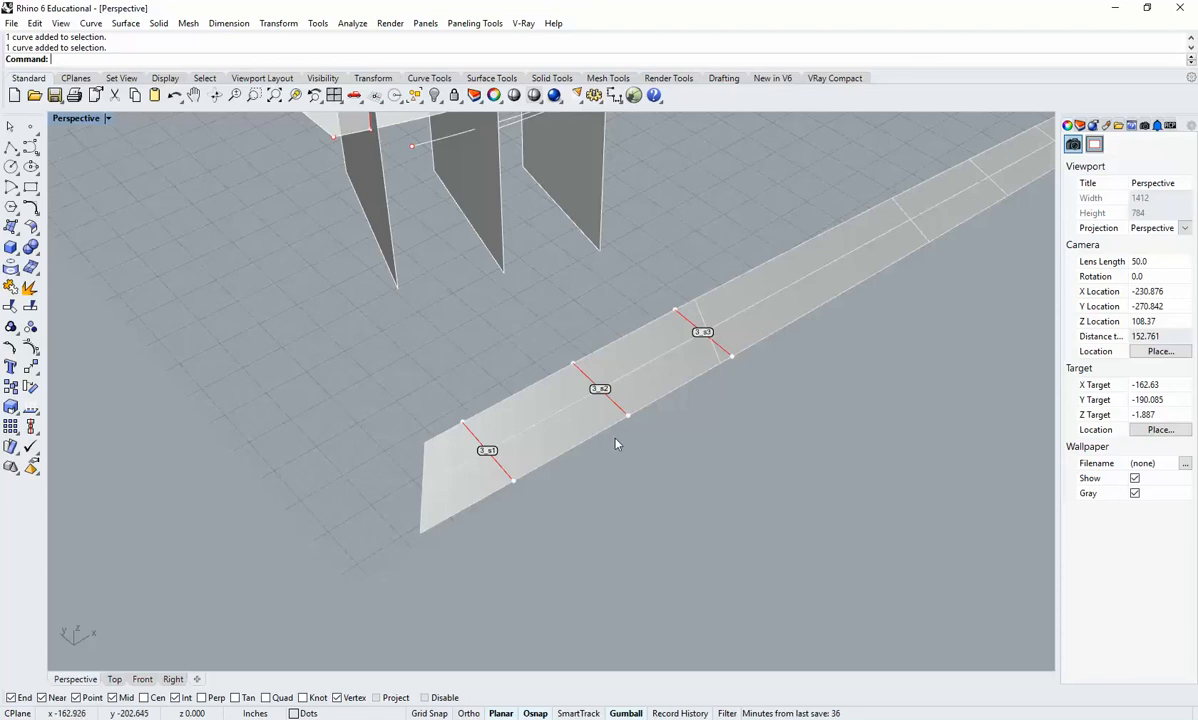
{"action": "scroll", "coordinate": [486, 407], "scroll_direction": "down", "scroll_amount": 5}
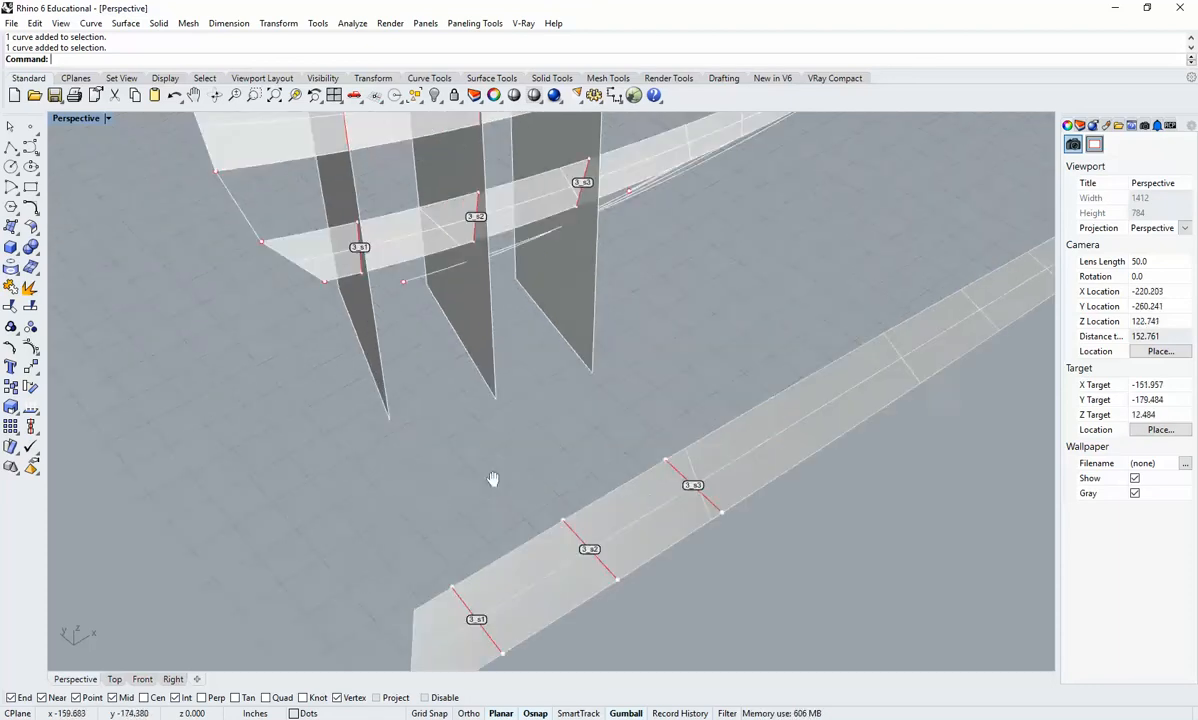
{"action": "right_click_drag", "start_coordinate": [481, 441], "coordinate": [612, 468], "text": "shift"}
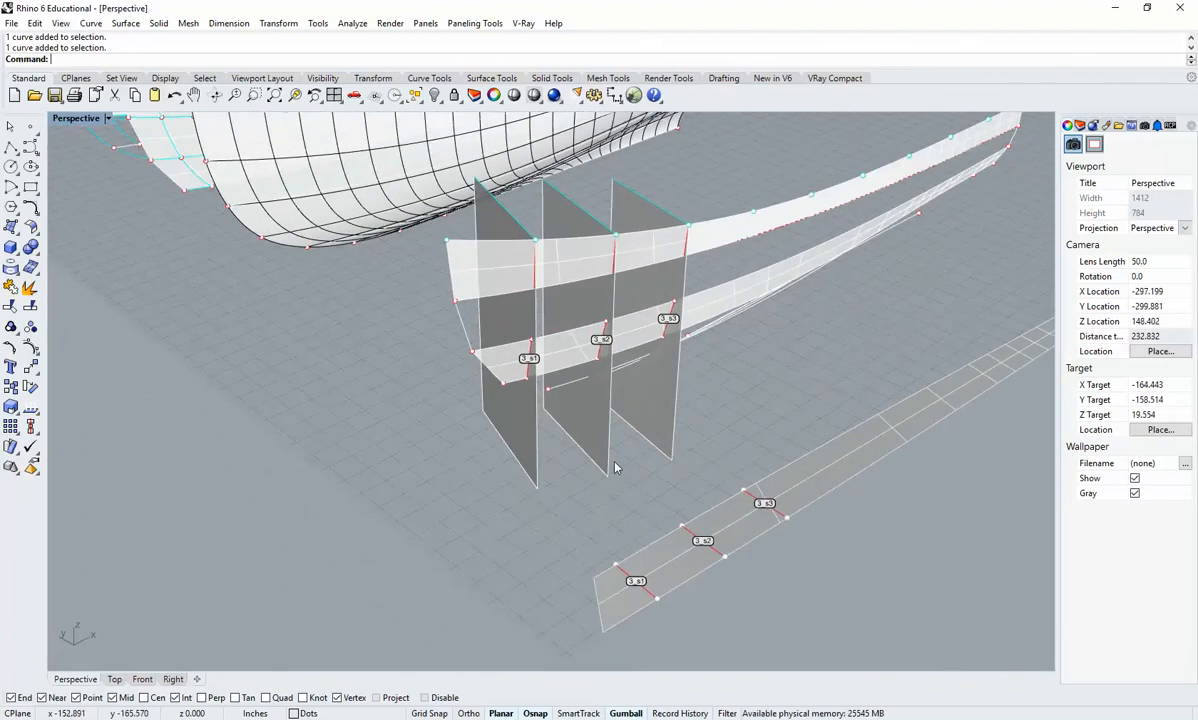